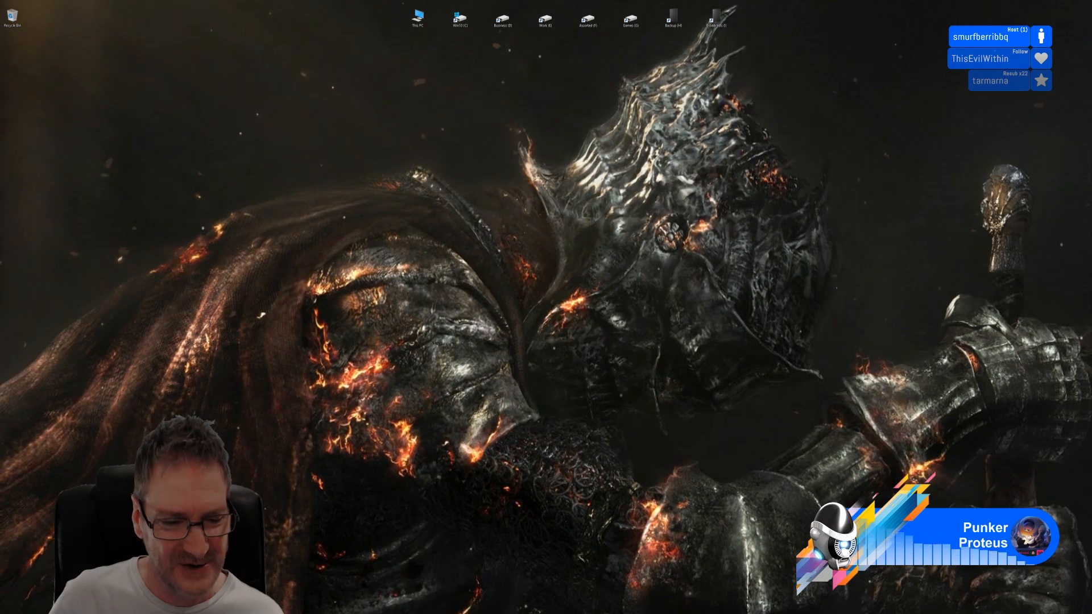
# Switch to 3ds Max and examine the domed pavilion's columns, their ornamental scrollwork and the metal frames around them.
pyautogui.hotkey('alt', 'Tab')
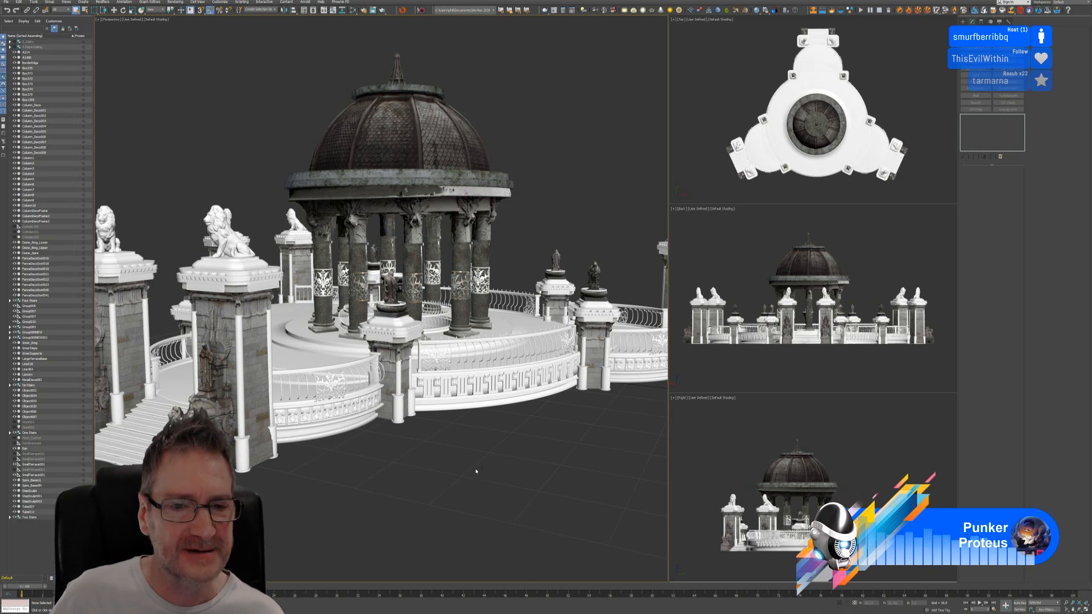
pyautogui.scroll(3, 413, 280)
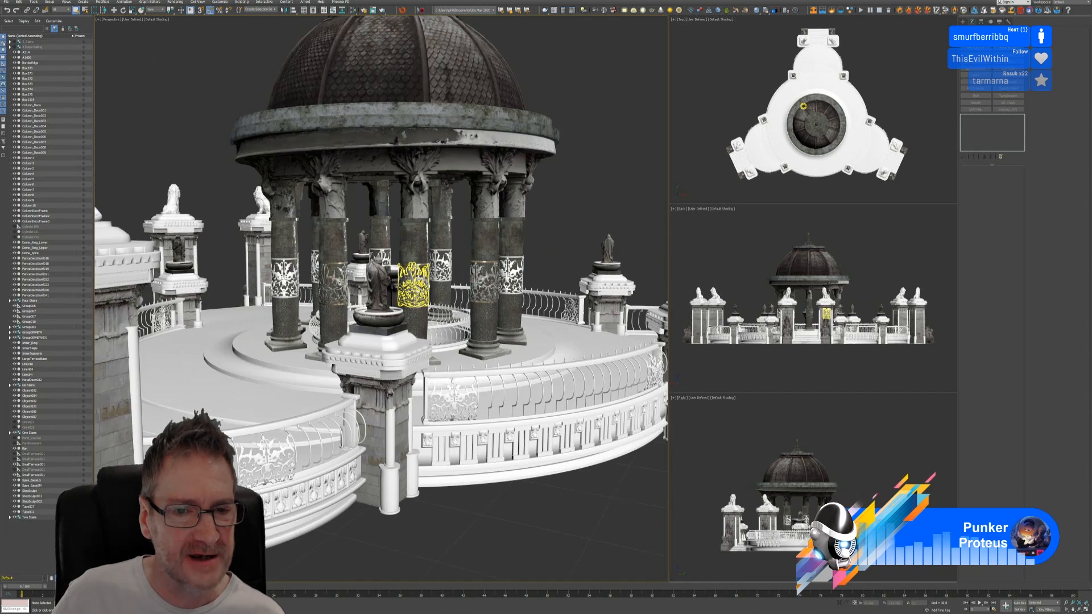
pyautogui.scroll(3, 414, 280)
pyautogui.scroll(1, 531, 203)
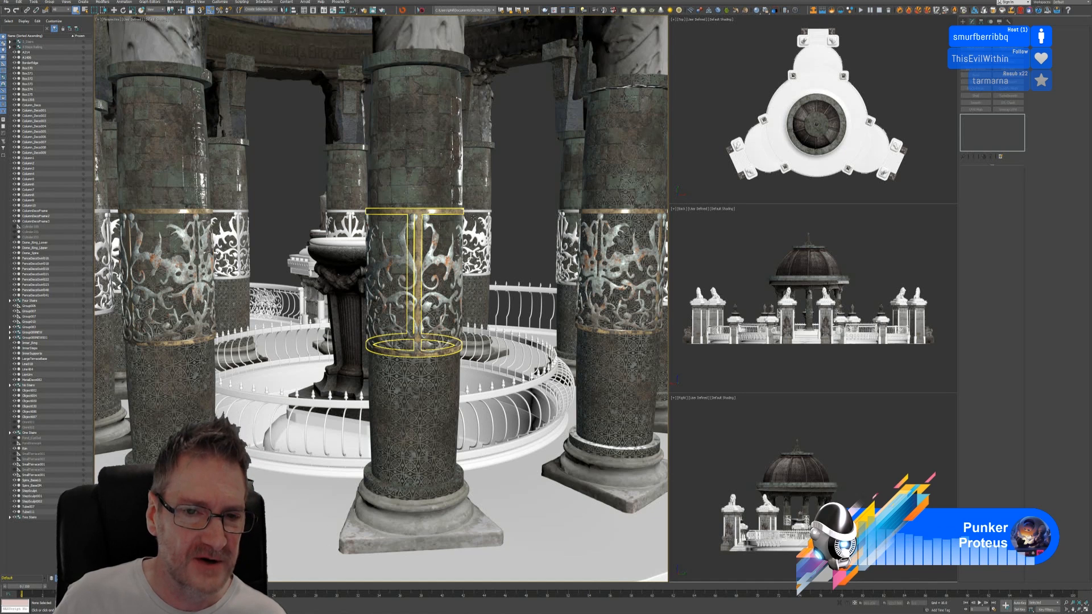
pyautogui.scroll(4, 409, 217)
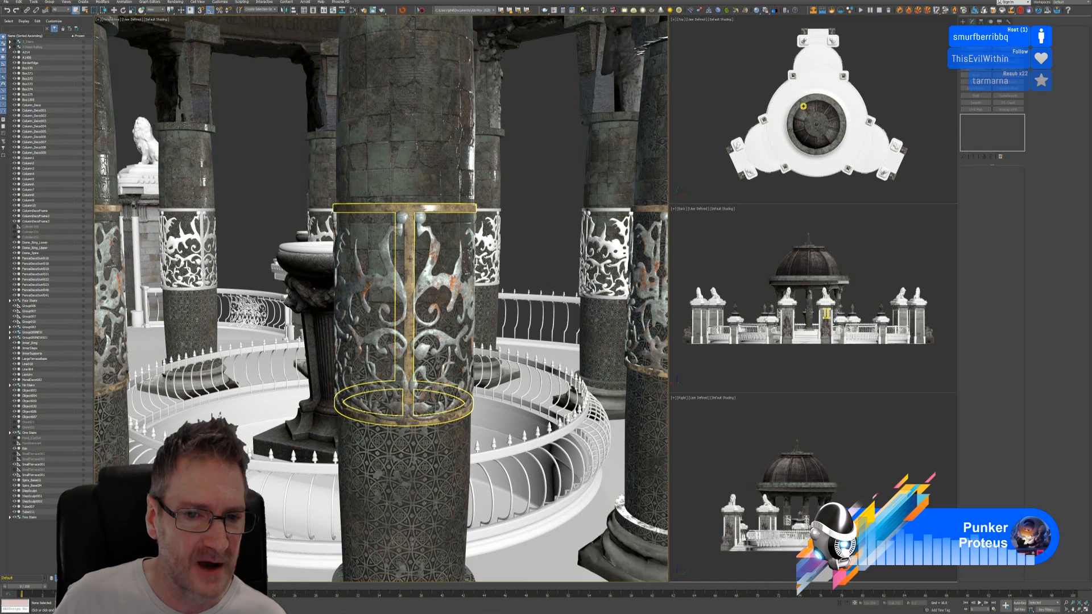
pyautogui.scroll(3, 411, 264)
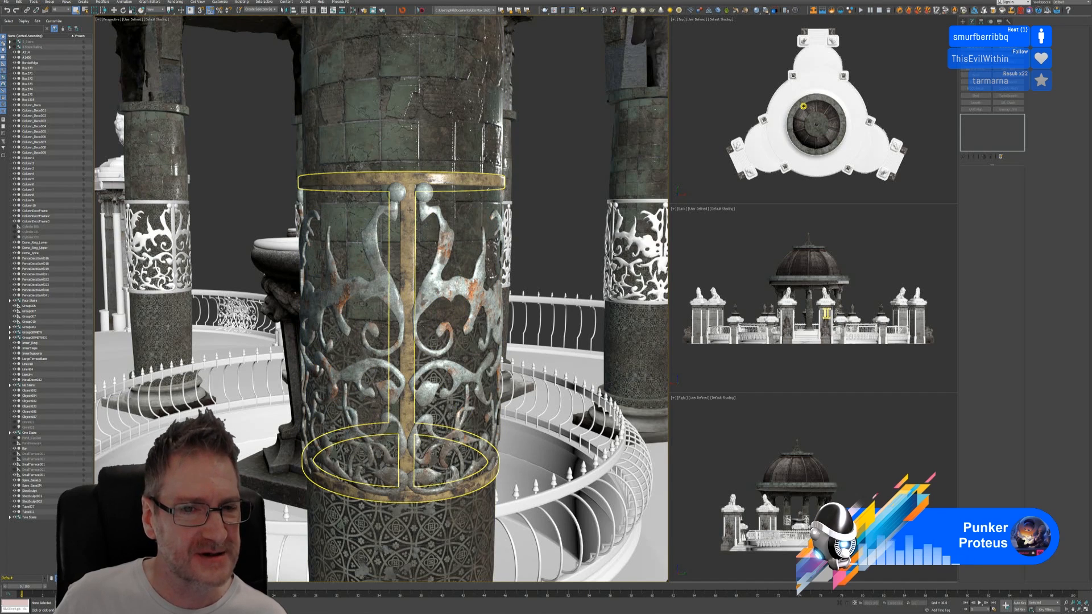
pyautogui.scroll(-6, 415, 208)
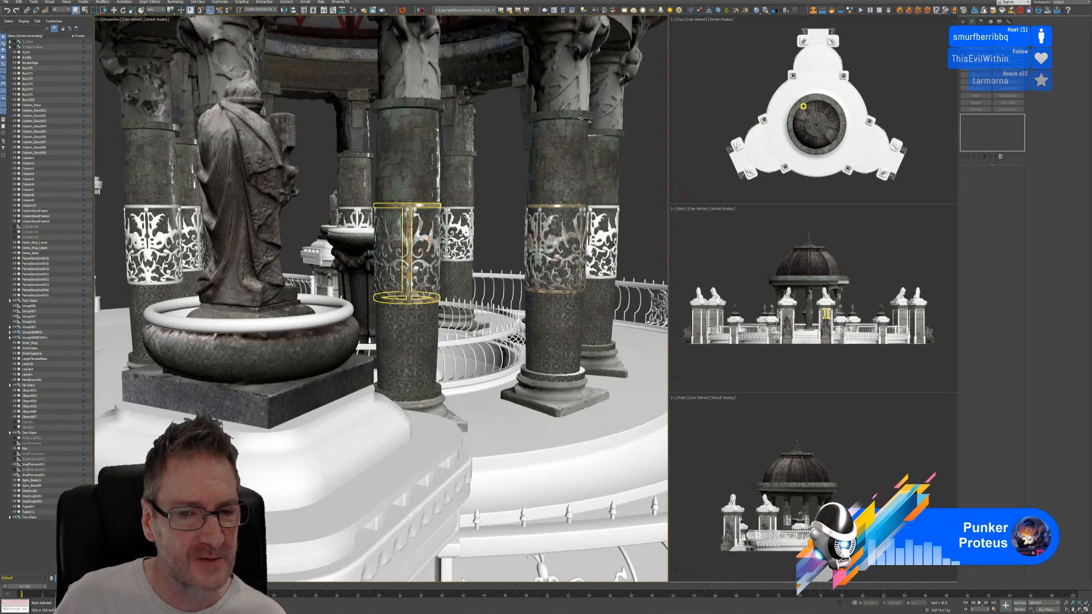
pyautogui.scroll(-5, 408, 226)
pyautogui.keyDown('alt'); pyautogui.moveTo(551, 483); pyautogui.dragTo(506, 498, button='middle'); pyautogui.keyUp('alt')
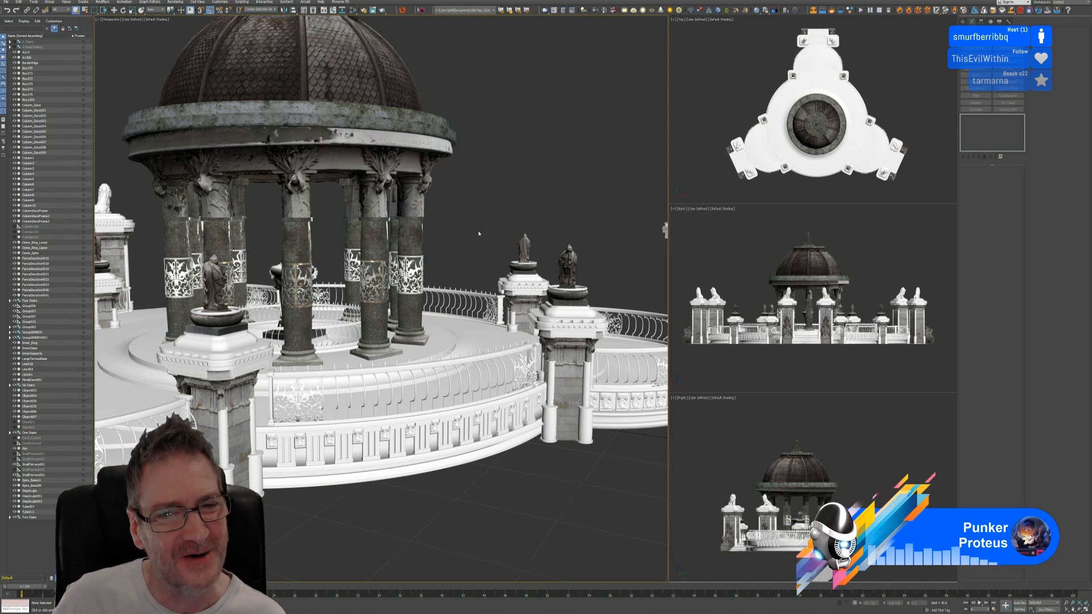
pyautogui.scroll(3, 473, 223)
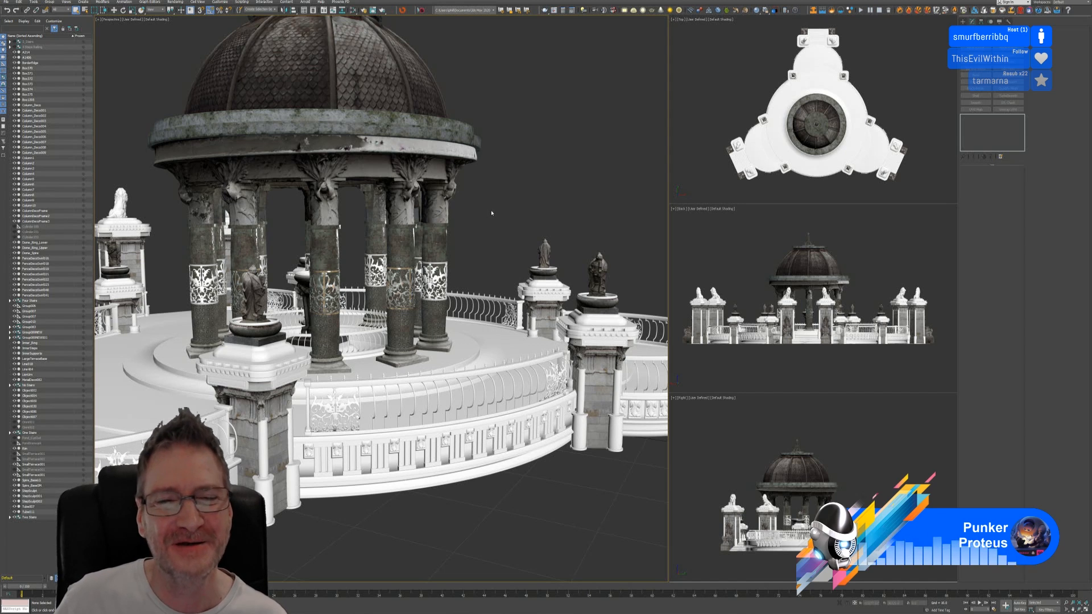
pyautogui.moveTo(491, 211); pyautogui.dragTo(517, 202, button='middle')
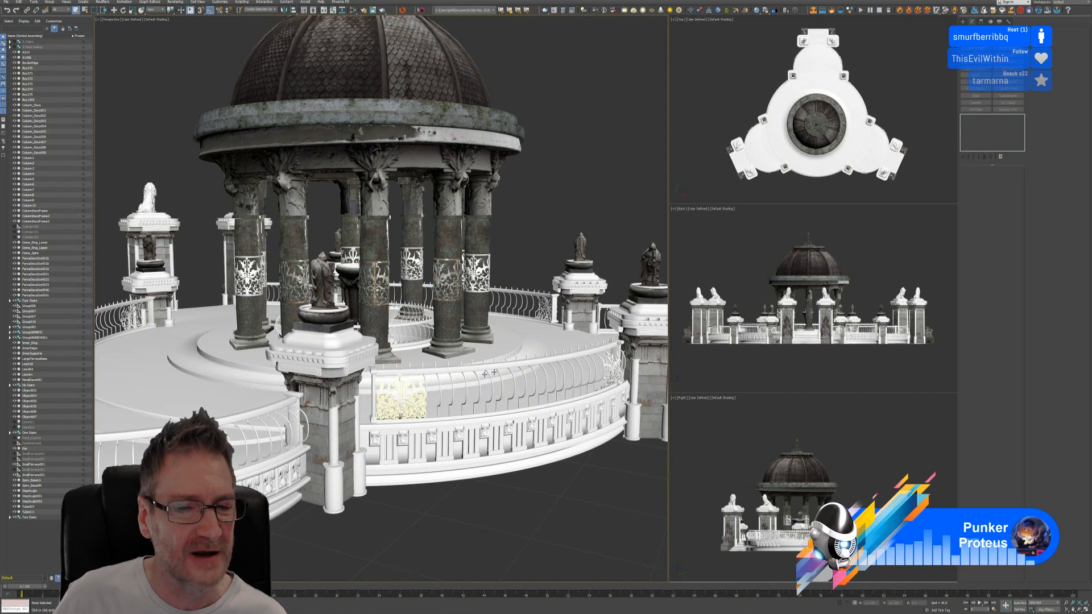
pyautogui.scroll(8, 373, 264)
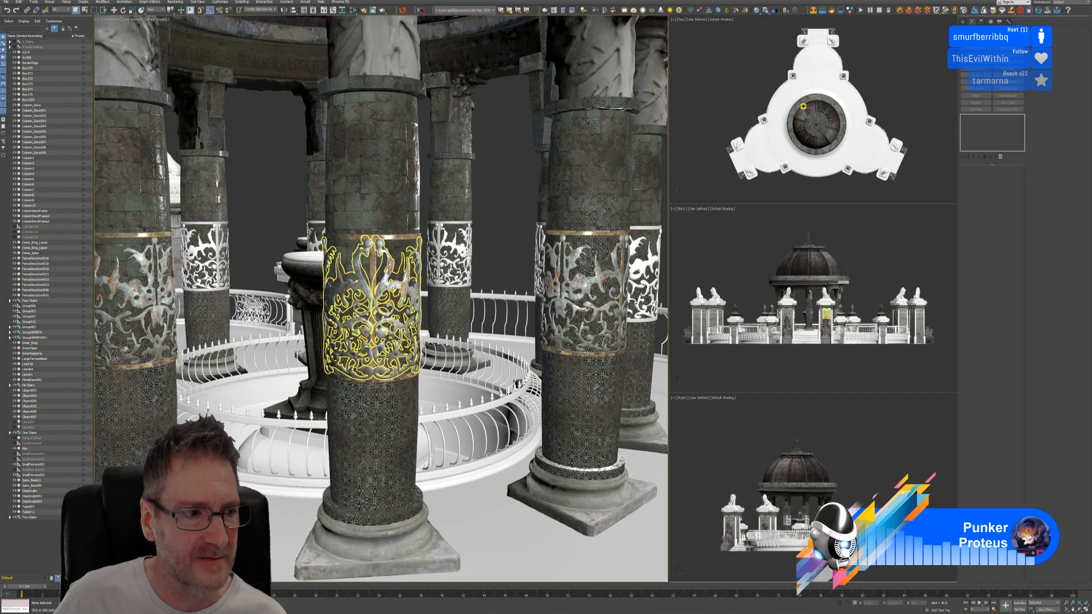
pyautogui.scroll(-10, 567, 261)
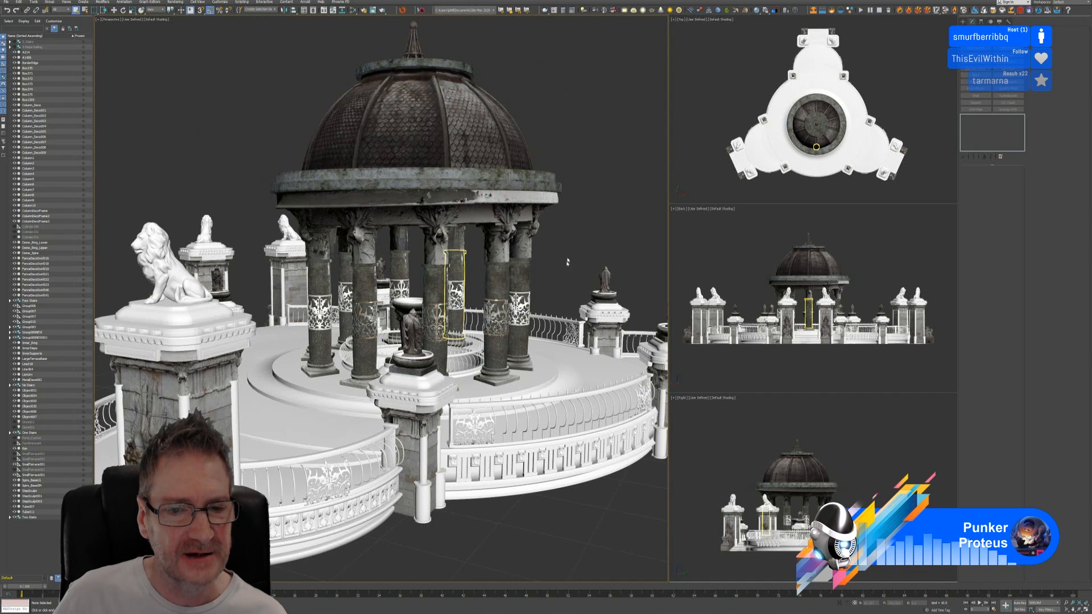
pyautogui.moveTo(567, 262); pyautogui.dragTo(559, 219, button='middle')
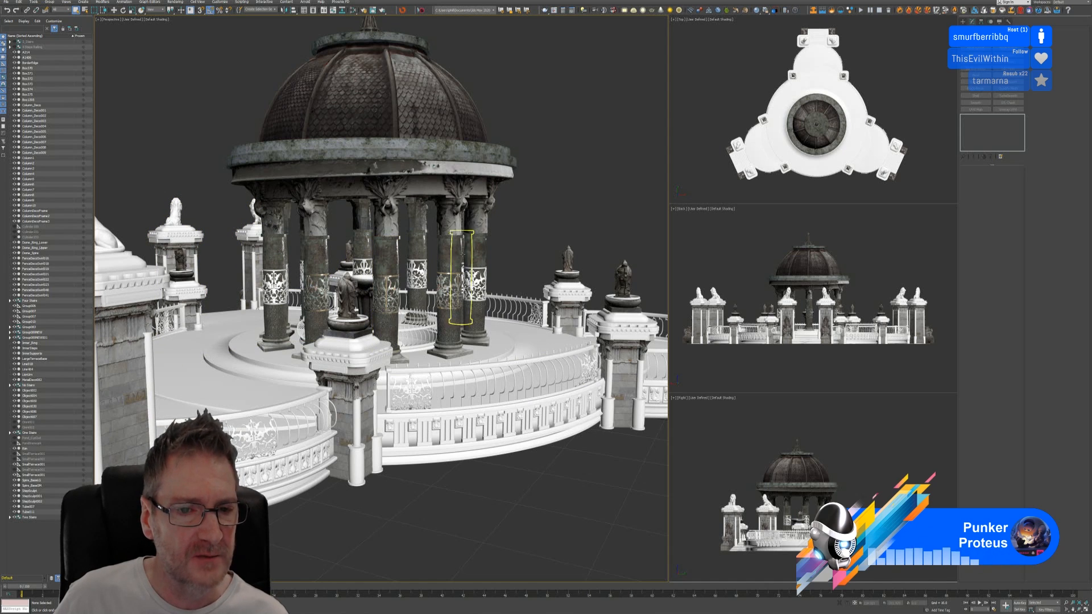
pyautogui.scroll(5, 525, 258)
pyautogui.moveTo(516, 209); pyautogui.dragTo(659, 135, button='middle')
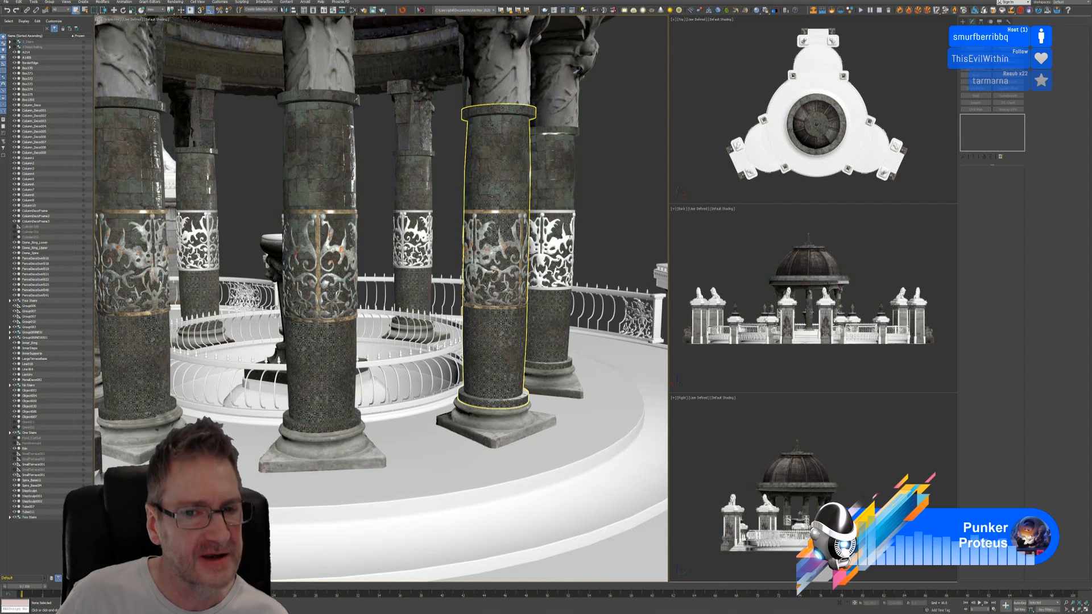
pyautogui.scroll(-3, 495, 256)
pyautogui.scroll(-3, 495, 256)
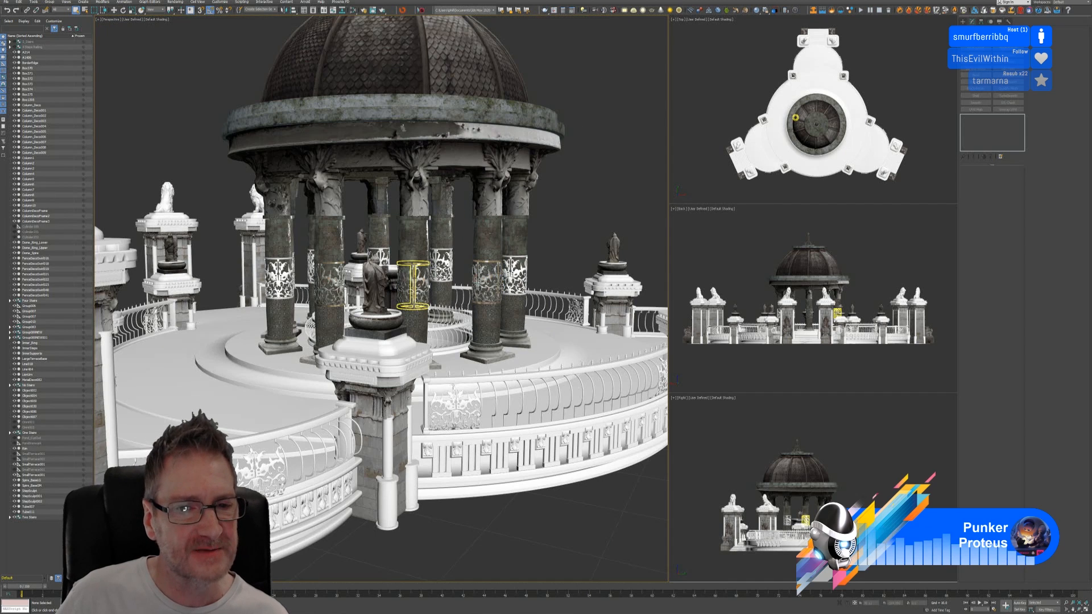
pyautogui.scroll(5, 412, 281)
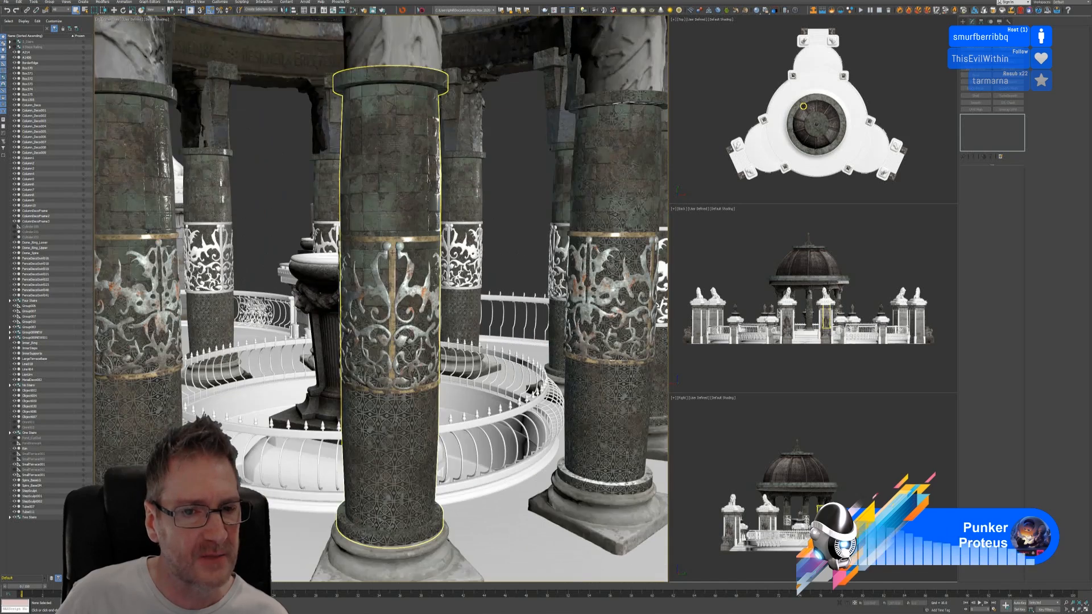
pyautogui.scroll(-4, 398, 284)
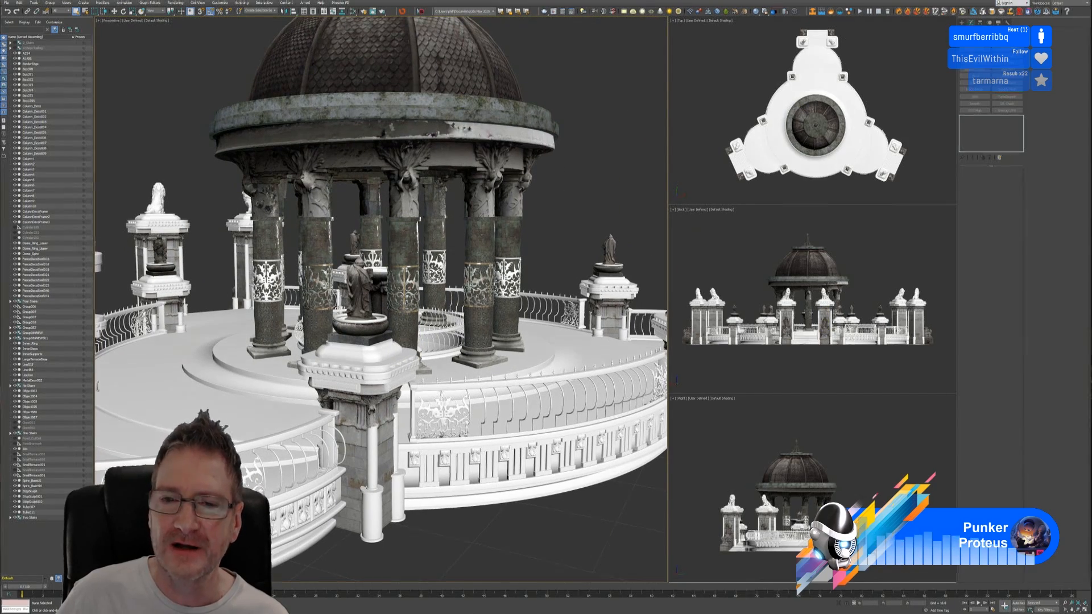
# Switch to Substance Painter and browse the shelf's smart masks, smart materials and materials.
pyautogui.press('super+d')
pyautogui.hotkey('alt', 'Tab')
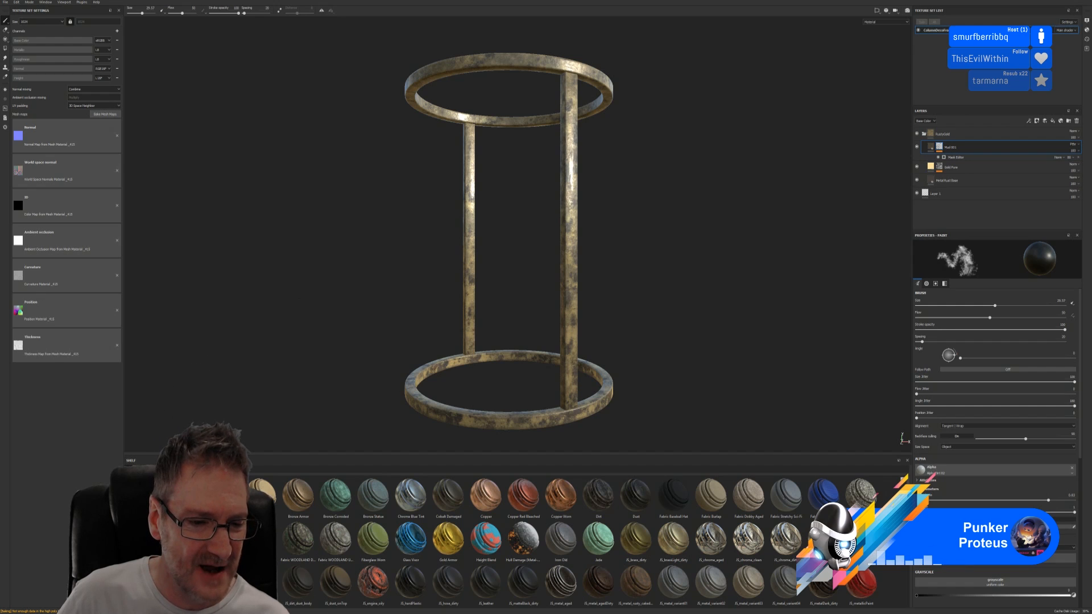
pyautogui.click(141, 580)
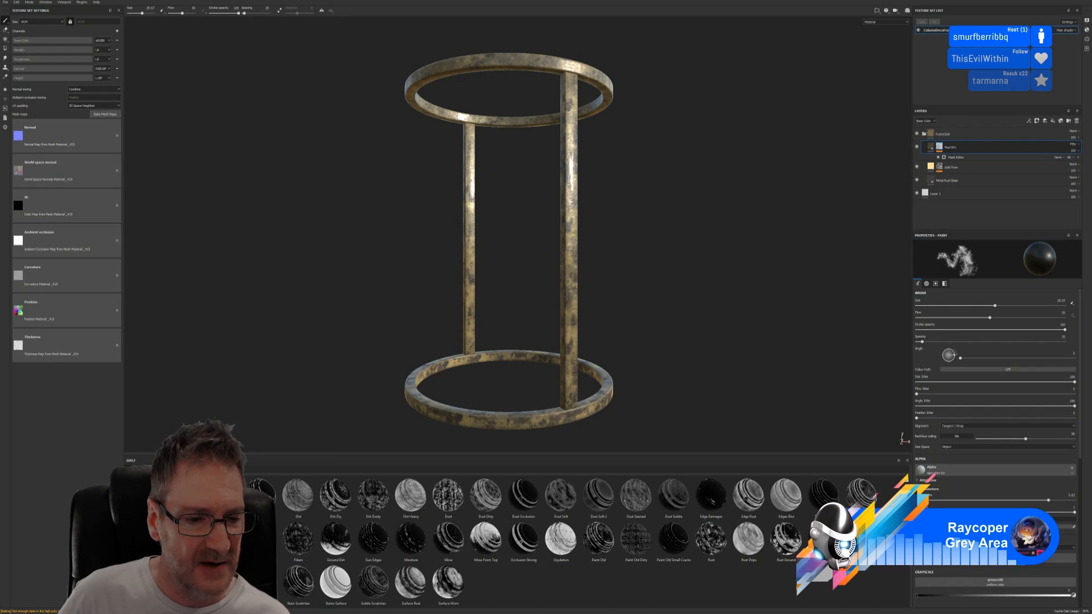
pyautogui.click(141, 573)
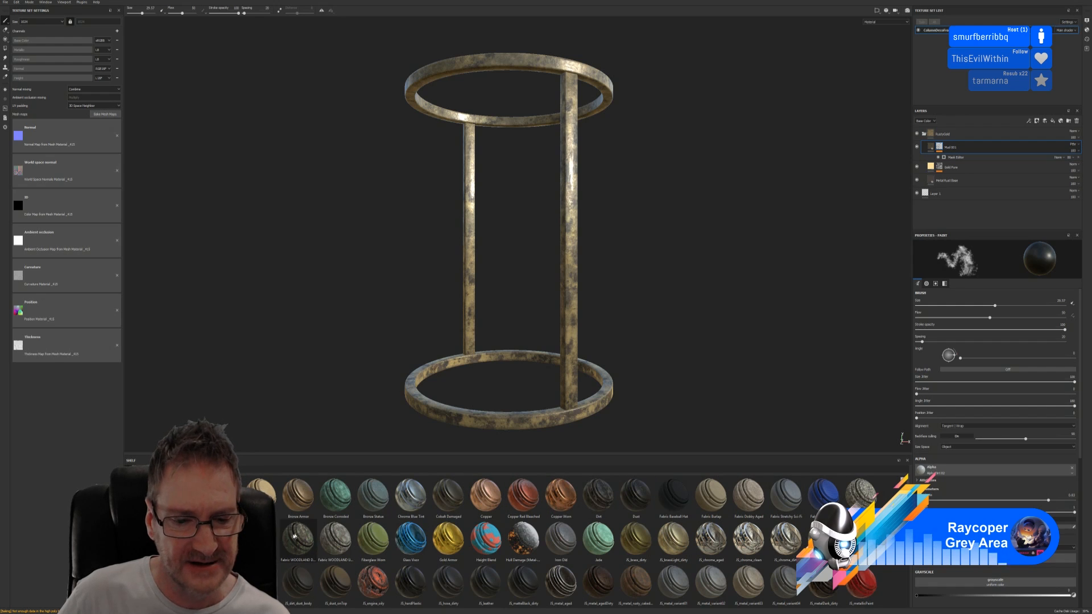
pyautogui.scroll(-3, 663, 545)
pyautogui.scroll(-1, 662, 546)
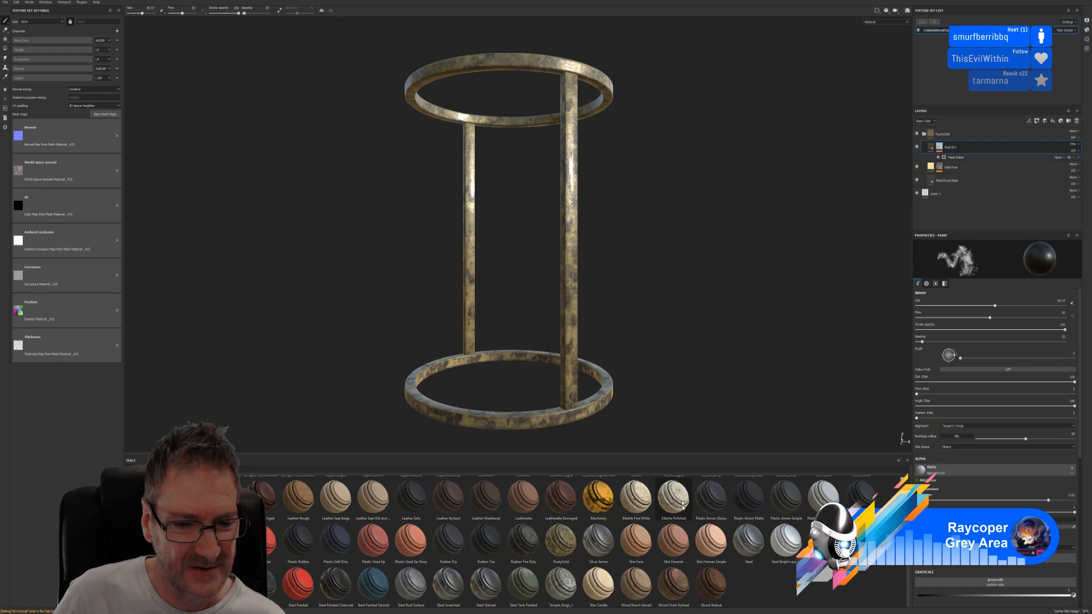
pyautogui.scroll(3, 730, 556)
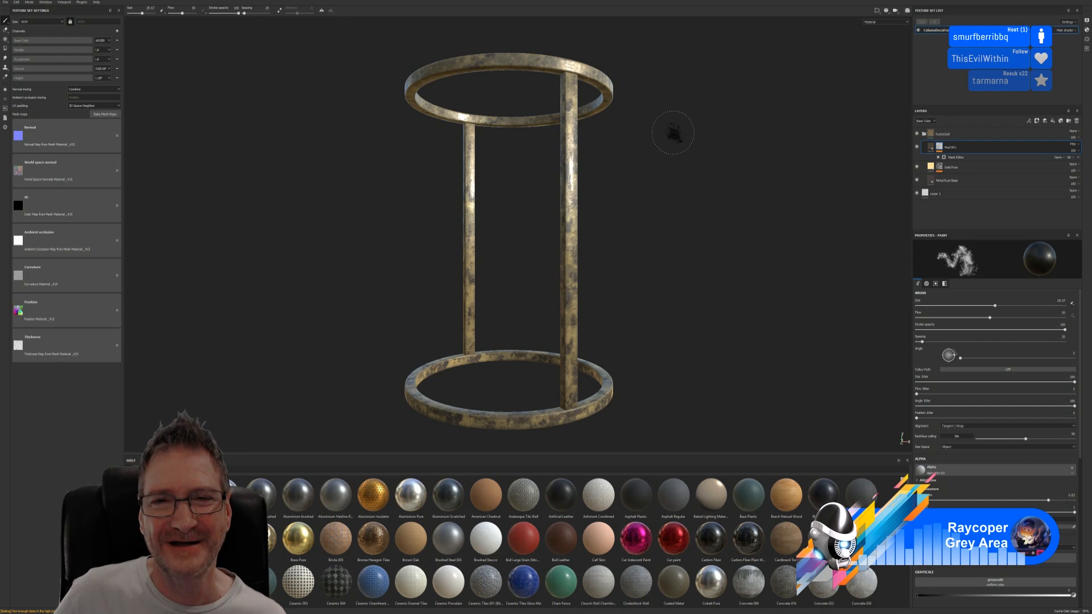
# Examine how the RustyGold group and its two upper layers contribute to the frame by toggling their visibility off and on.
pyautogui.keyDown('alt'); pyautogui.moveTo(638, 124); pyautogui.dragTo(674, 195, button='middle'); pyautogui.keyUp('alt')
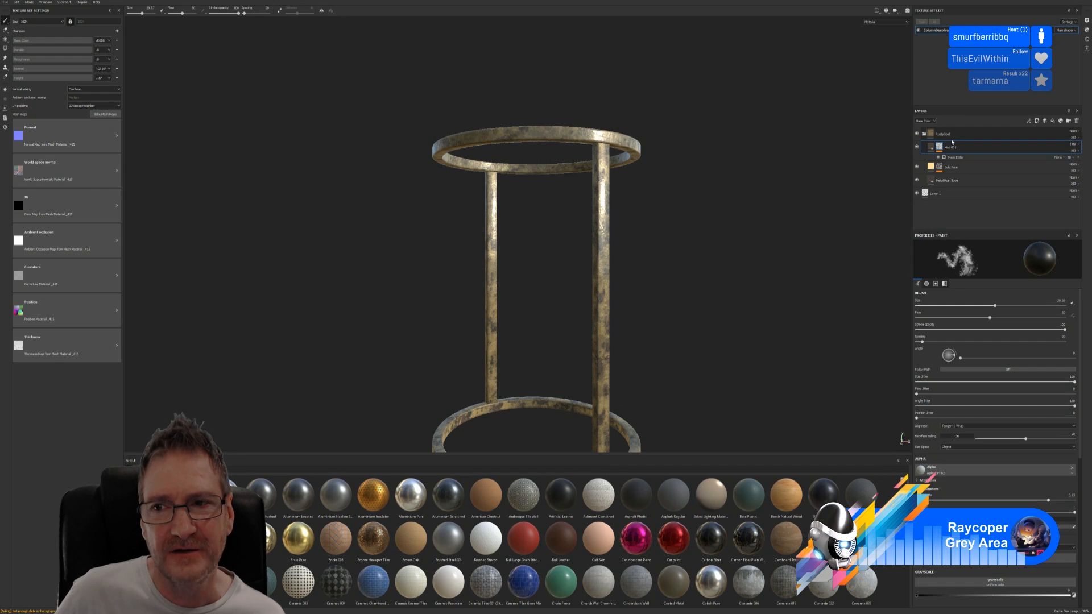
pyautogui.click(916, 134)
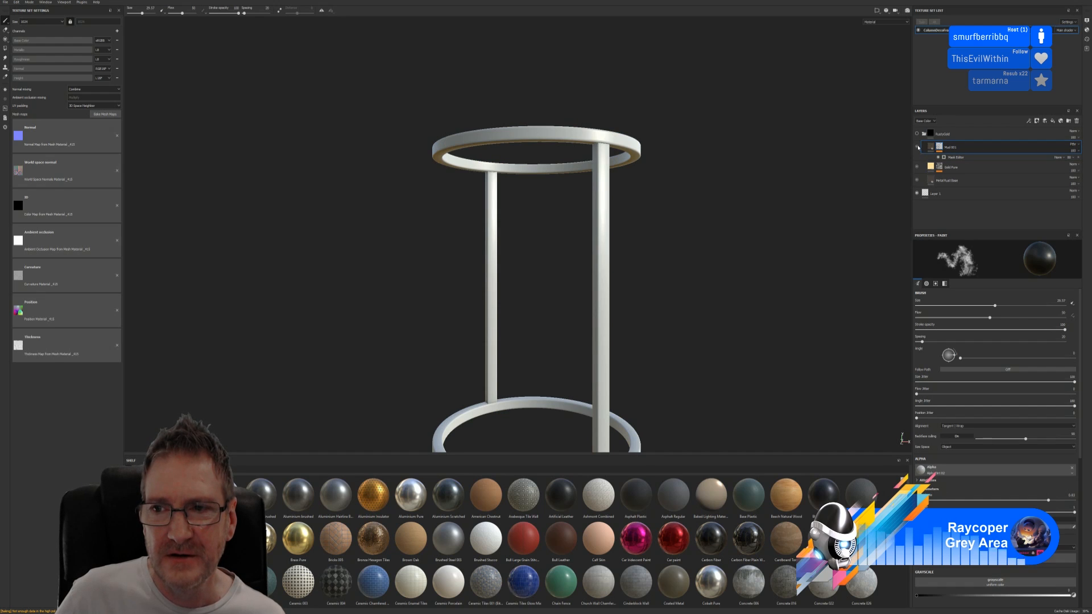
pyautogui.click(916, 134)
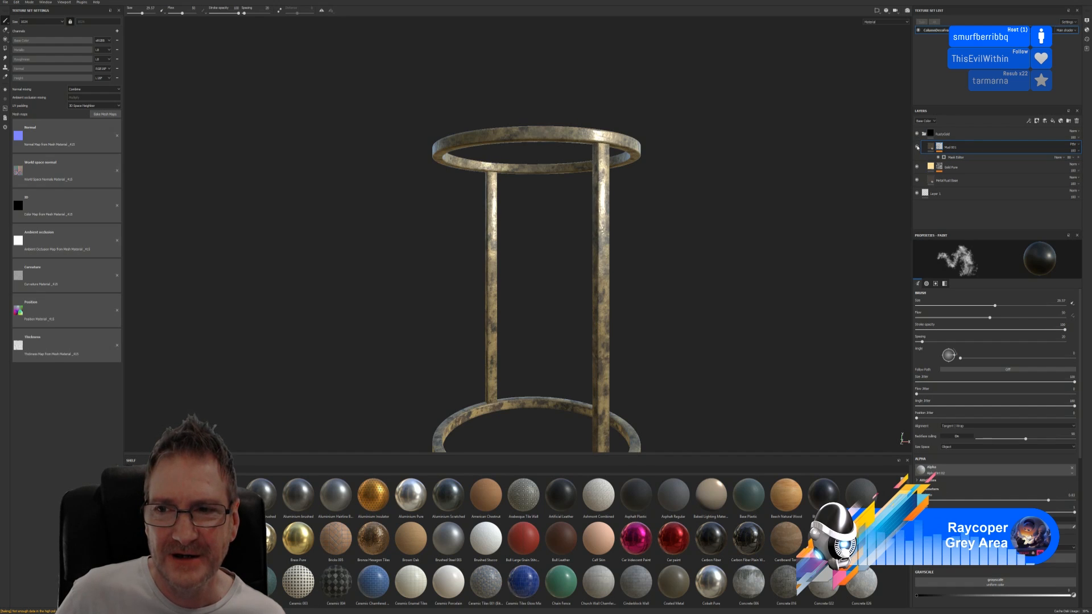
pyautogui.click(917, 147)
pyautogui.click(917, 166)
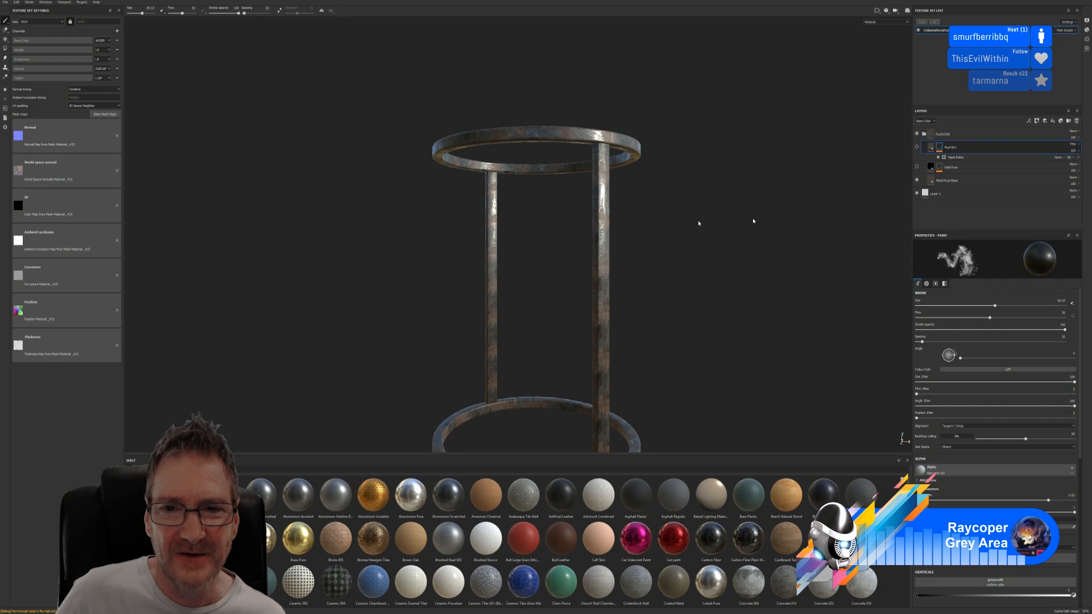
pyautogui.keyDown('alt'); pyautogui.moveTo(667, 232); pyautogui.dragTo(639, 231); pyautogui.keyUp('alt')
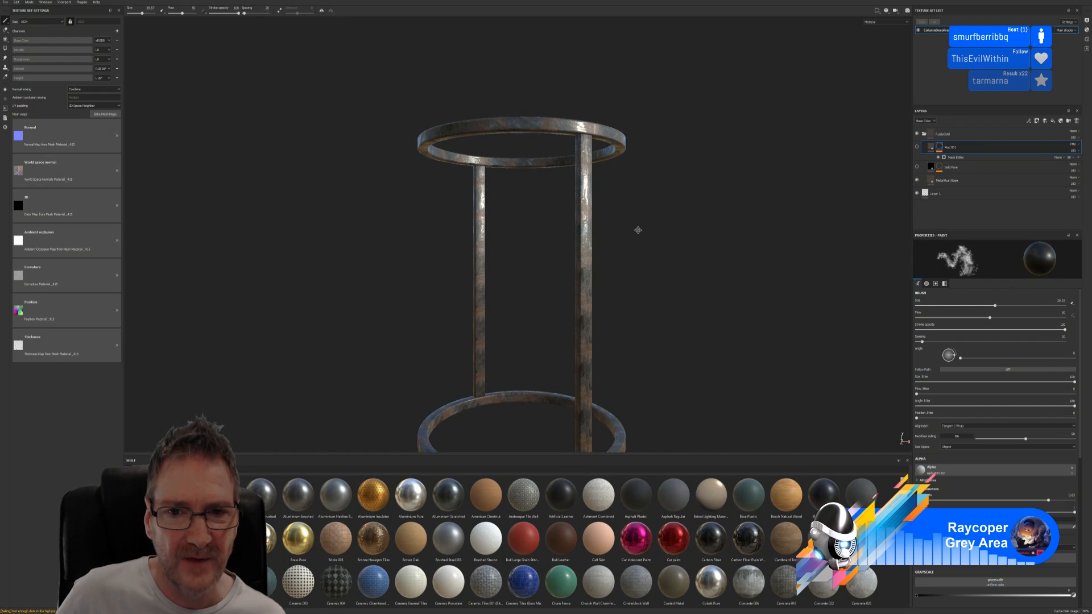
pyautogui.click(916, 167)
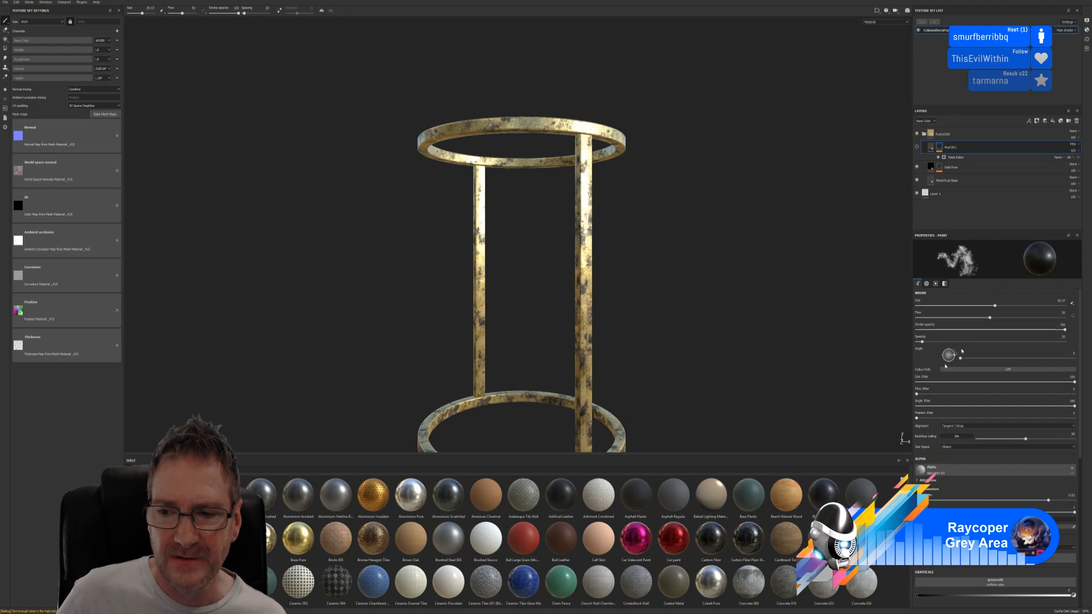
pyautogui.click(916, 146)
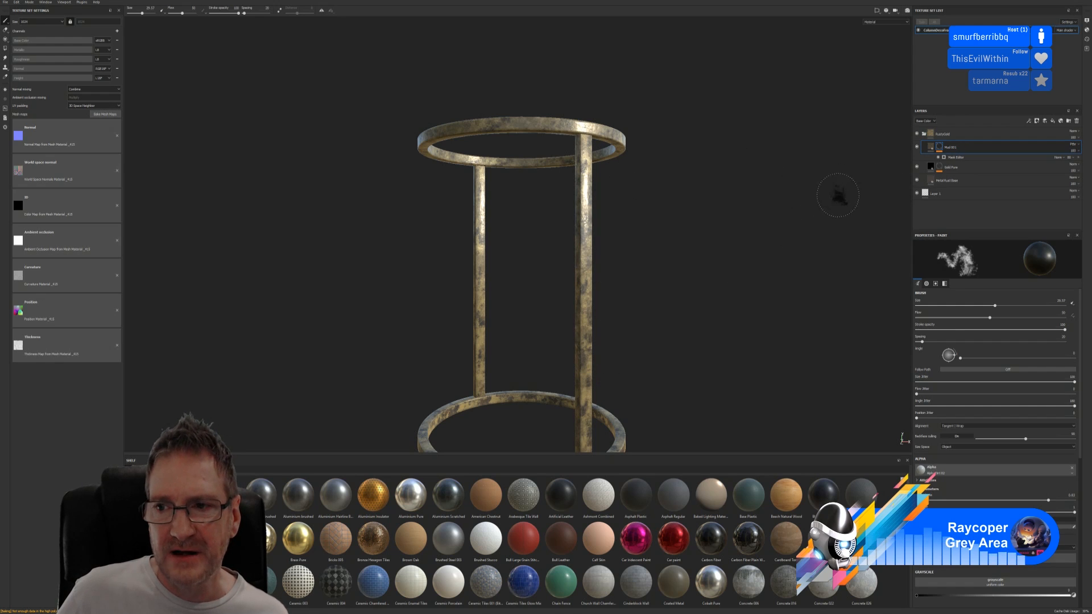
# Add a paint effect to the mask of the Gold Pure layer.
pyautogui.click(952, 169)
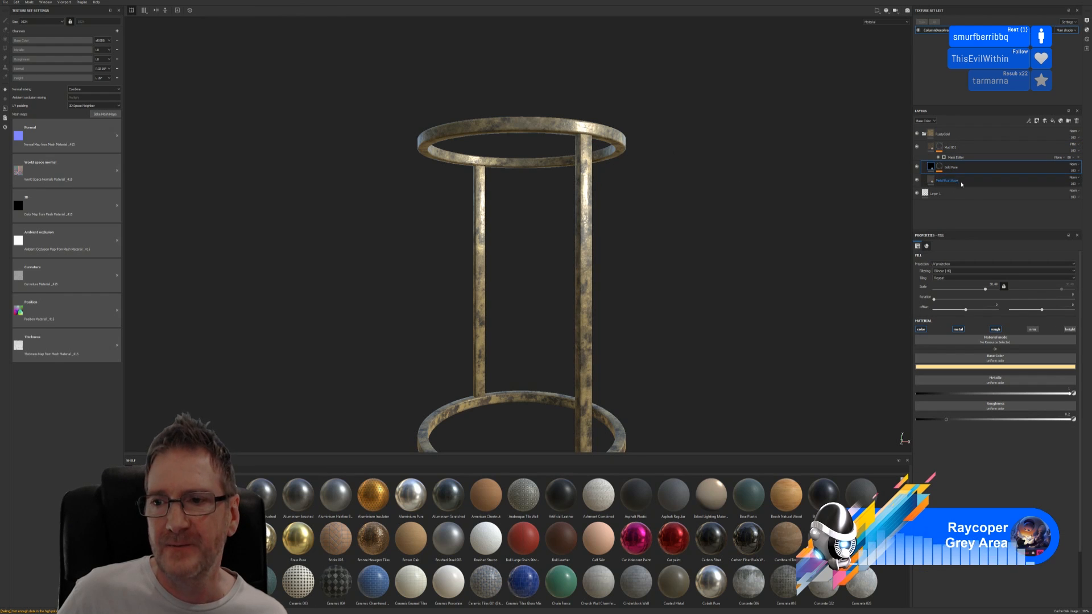
pyautogui.click(939, 168)
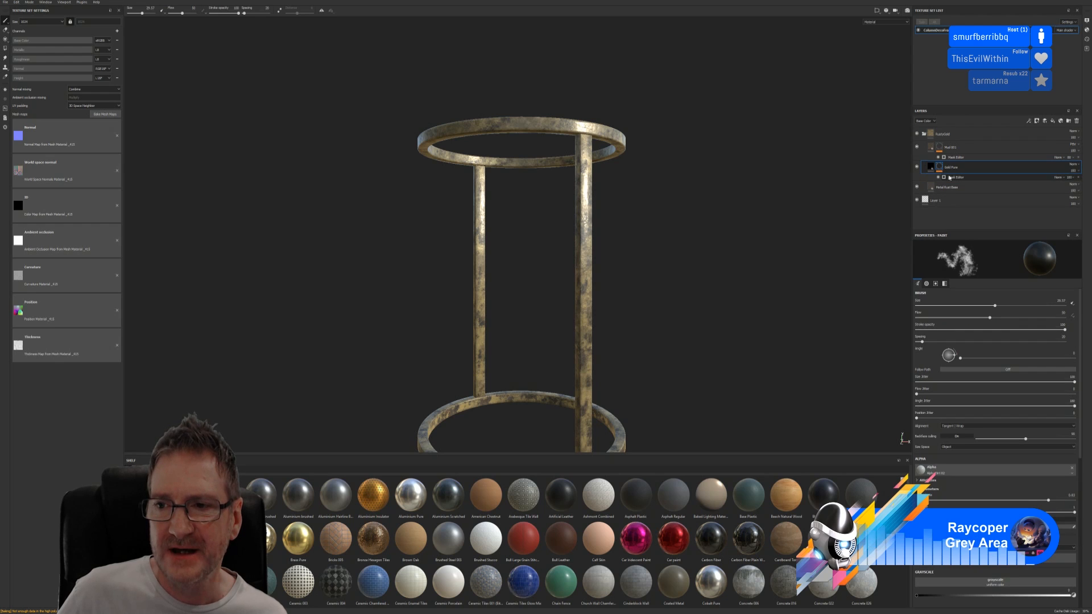
pyautogui.rightClick(939, 166)
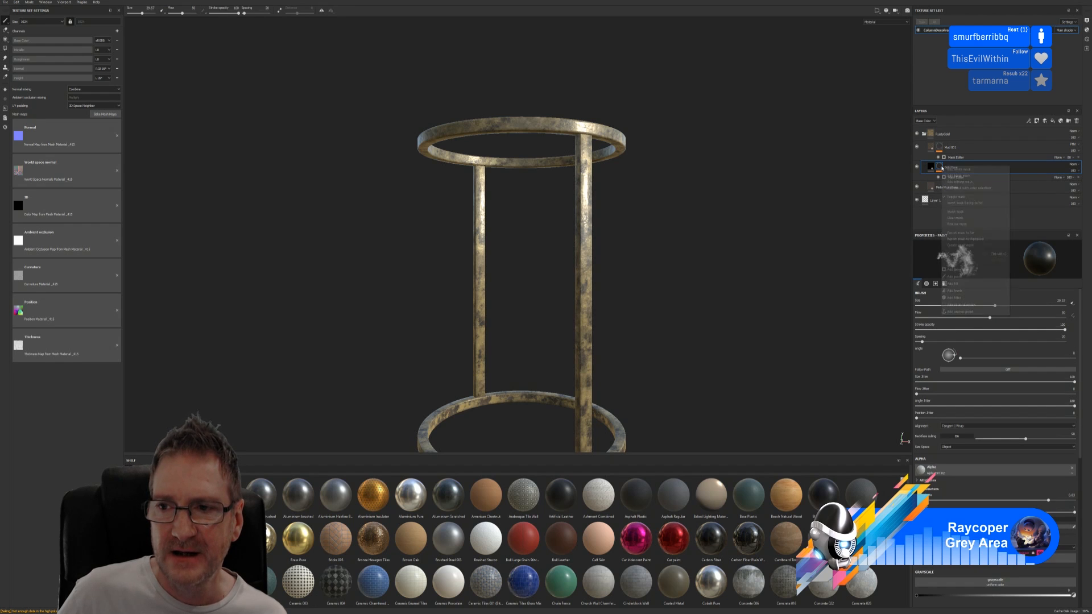
pyautogui.click(968, 277)
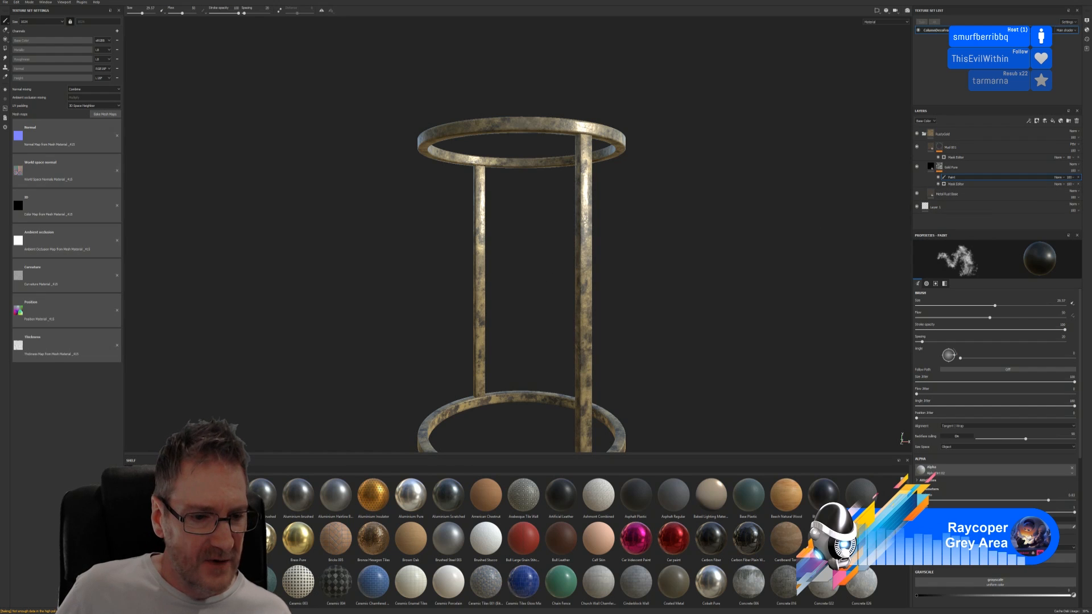
# Choose the Dirt 2 brush for painting the gold layer's mask on the frame's upper ring.
pyautogui.click(142, 543)
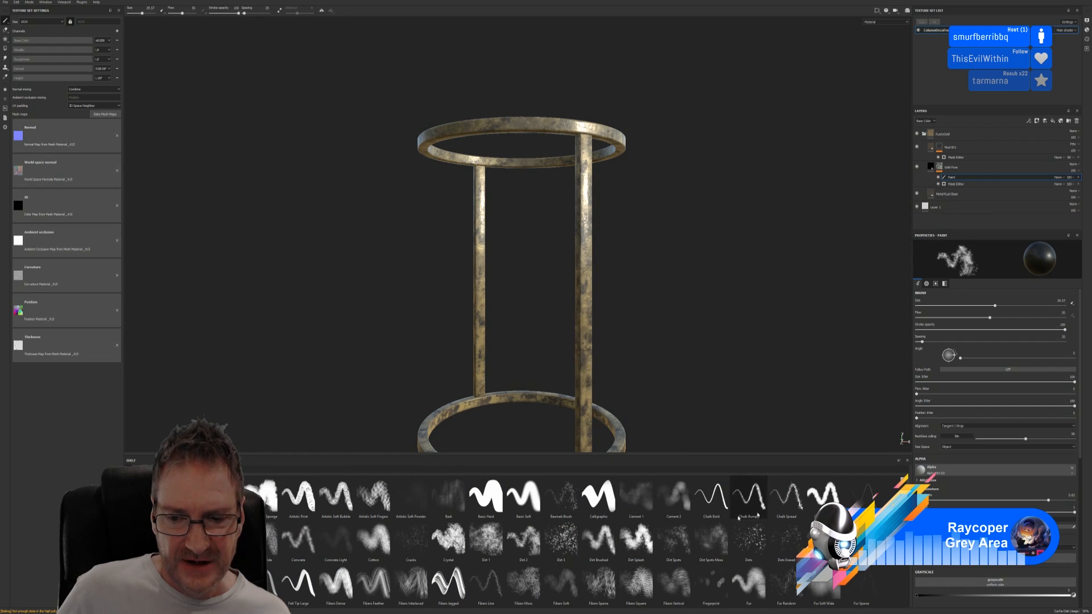
pyautogui.click(530, 547)
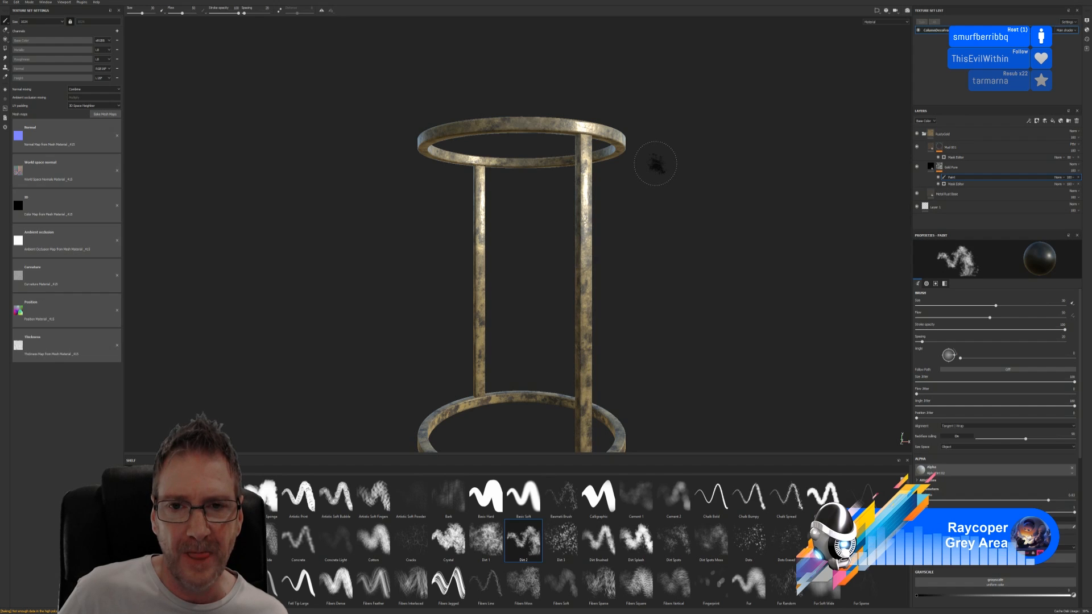
pyautogui.keyDown('alt'); pyautogui.moveTo(655, 164); pyautogui.dragTo(651, 256, button='middle'); pyautogui.keyUp('alt')
pyautogui.scroll(4, 548, 224)
pyautogui.scroll(5, 538, 182)
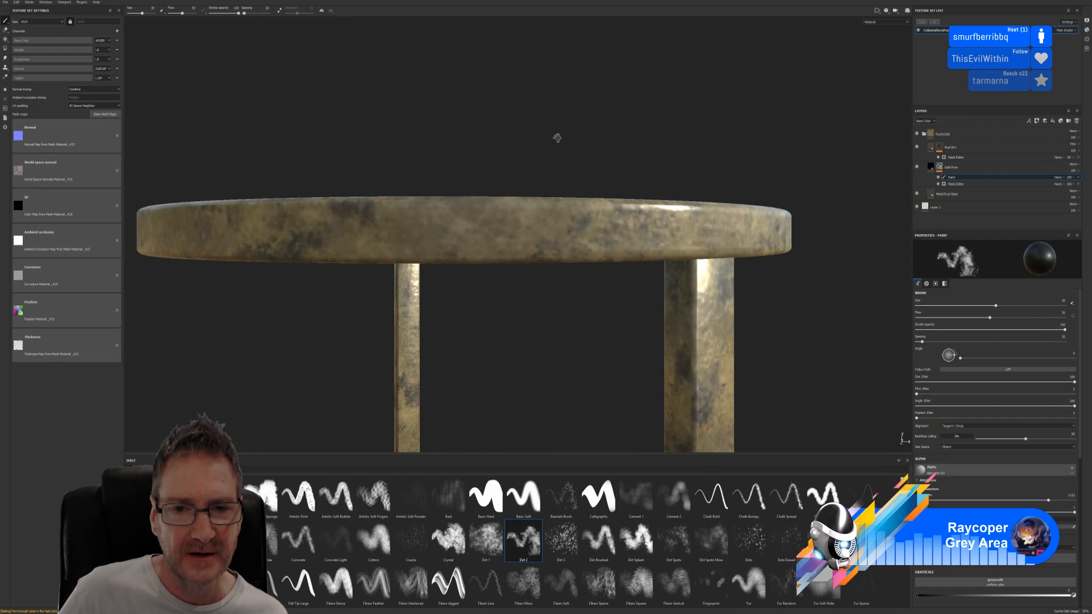
# Reduce the Dirt 2 brush size and try test dabs on the front of the upper ring, undoing each one.
pyautogui.moveTo(556, 134)
pyautogui.keyDown('alt'); pyautogui.mouseDown()
pyautogui.moveTo(573, 171)
pyautogui.moveTo(550, 197)
pyautogui.mouseUp(); pyautogui.keyUp('alt')
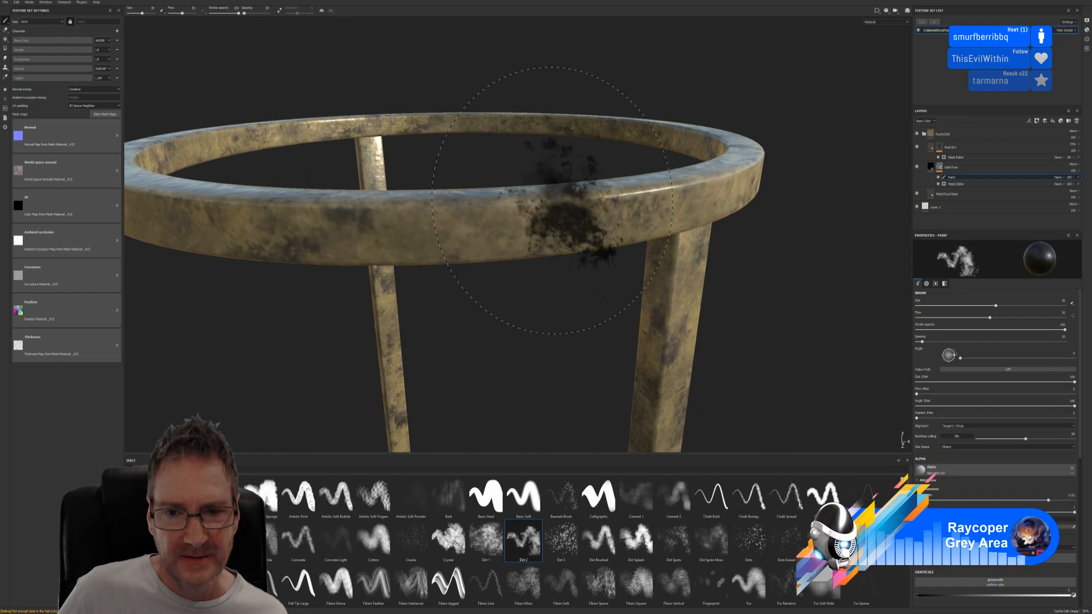
pyautogui.hotkey('ctrl', 'z')
pyautogui.moveTo(994, 310); pyautogui.dragTo(955, 310)
pyautogui.click(574, 209)
pyautogui.hotkey('ctrl', 'z')
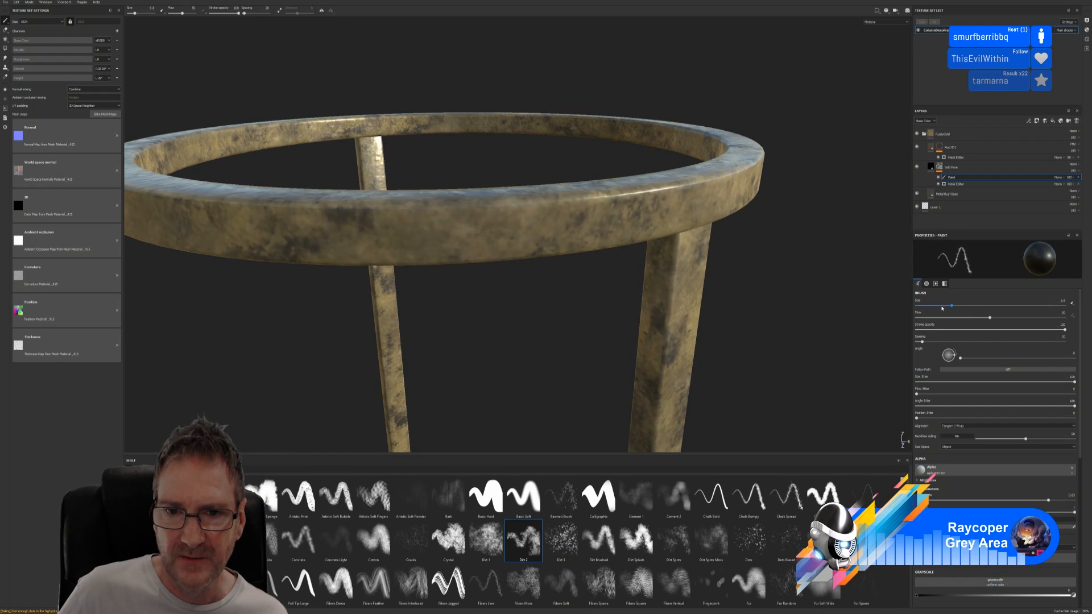
pyautogui.click(555, 200)
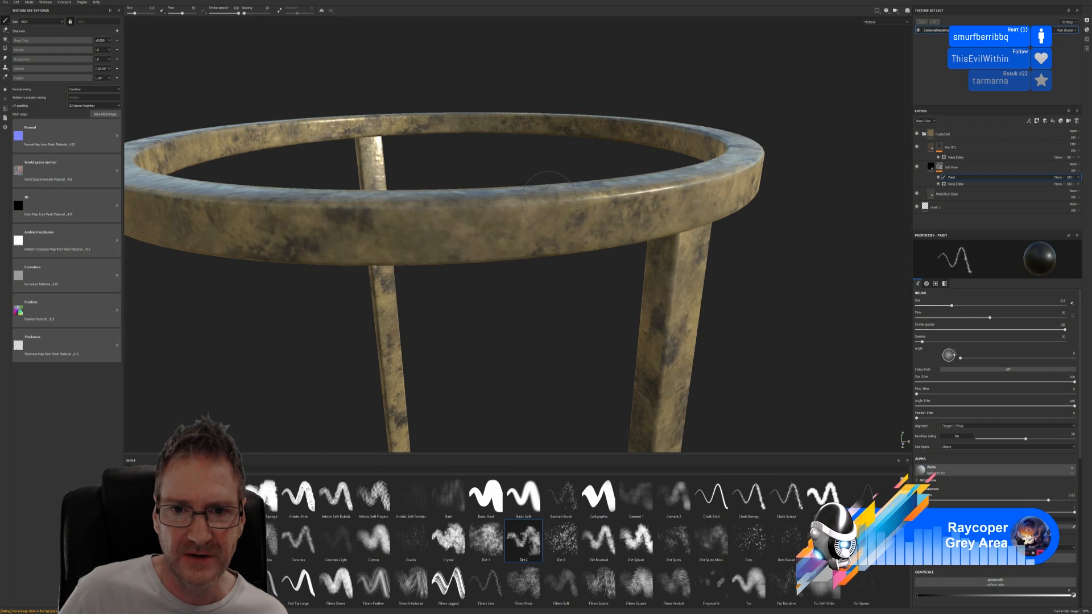
pyautogui.hotkey('ctrl', 'z')
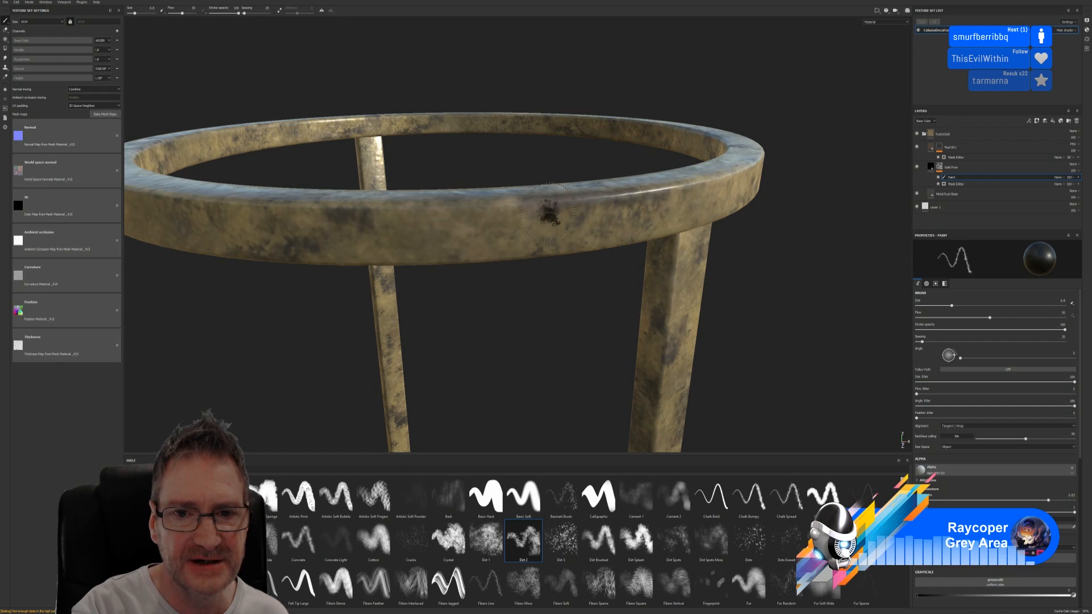
# Paint the Gold Pure layer's mask with small Dirt 2 strokes around the outer face of the upper ring.
pyautogui.click(526, 206)
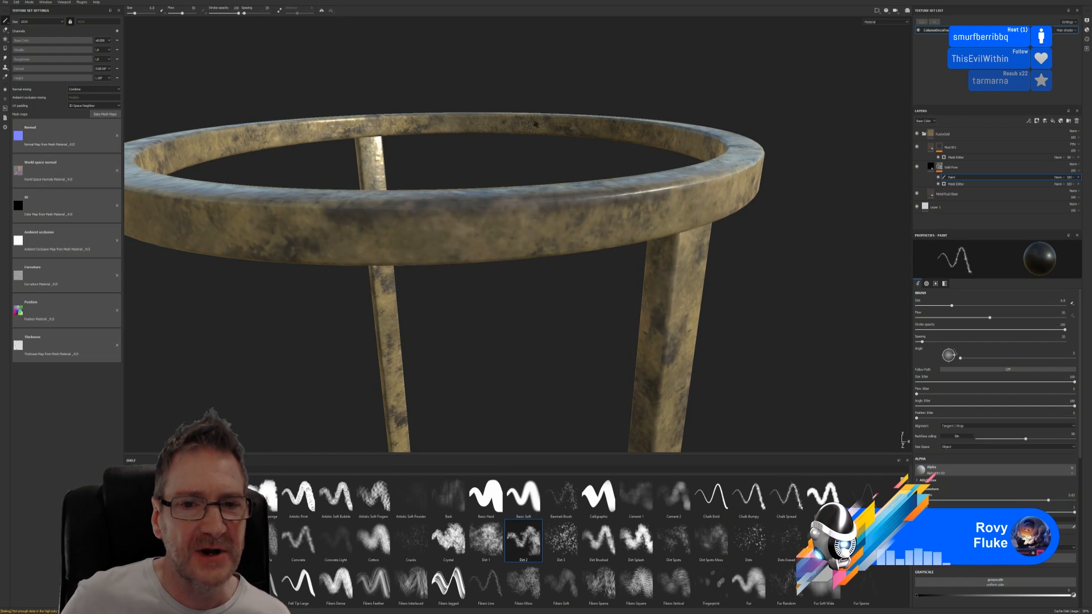
pyautogui.moveTo(494, 326)
pyautogui.keyDown('alt'); pyautogui.mouseDown()
pyautogui.moveTo(551, 309)
pyautogui.moveTo(445, 324)
pyautogui.moveTo(481, 334)
pyautogui.mouseUp(); pyautogui.keyUp('alt')
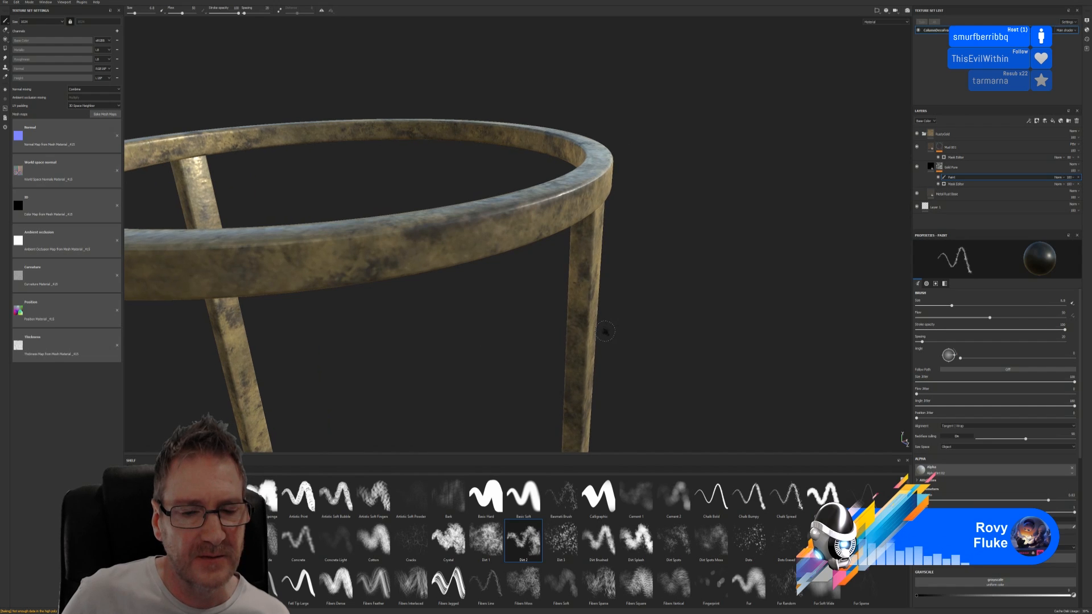
pyautogui.keyDown('alt'); pyautogui.moveTo(604, 331); pyautogui.dragTo(682, 334); pyautogui.keyUp('alt')
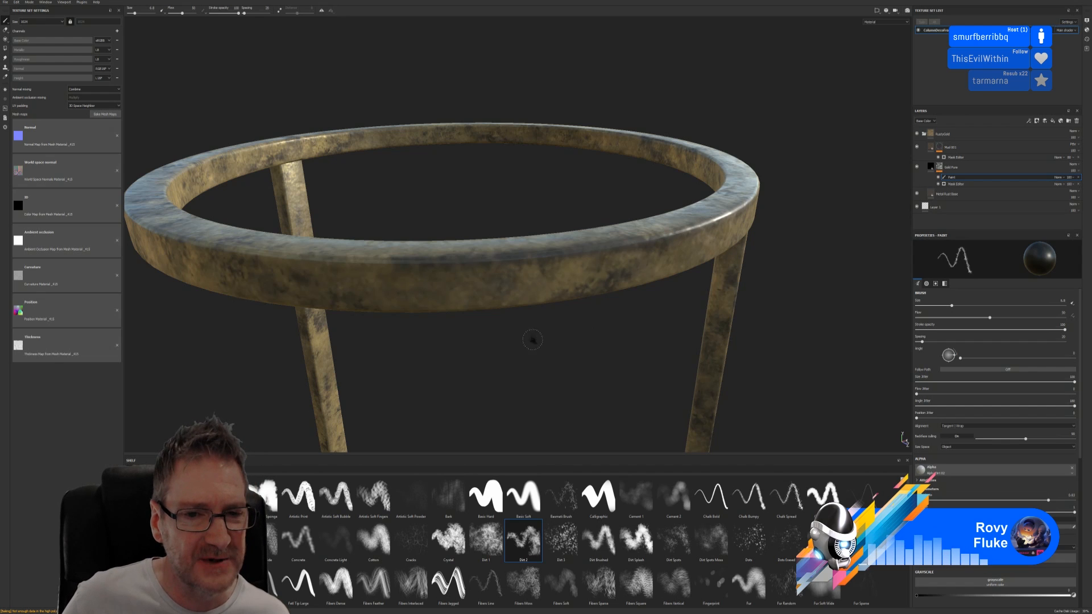
pyautogui.moveTo(456, 353)
pyautogui.keyDown('alt'); pyautogui.mouseDown()
pyautogui.moveTo(524, 349)
pyautogui.moveTo(690, 273)
pyautogui.moveTo(602, 313)
pyautogui.moveTo(641, 324)
pyautogui.mouseUp(); pyautogui.keyUp('alt')
pyautogui.click(599, 219)
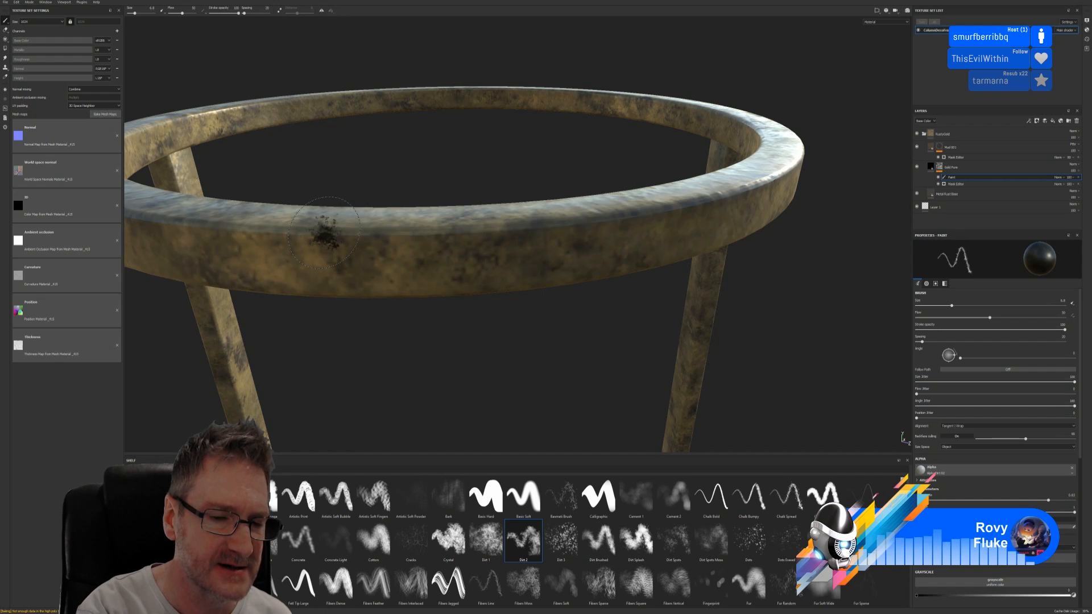
pyautogui.moveTo(324, 233); pyautogui.dragTo(366, 235)
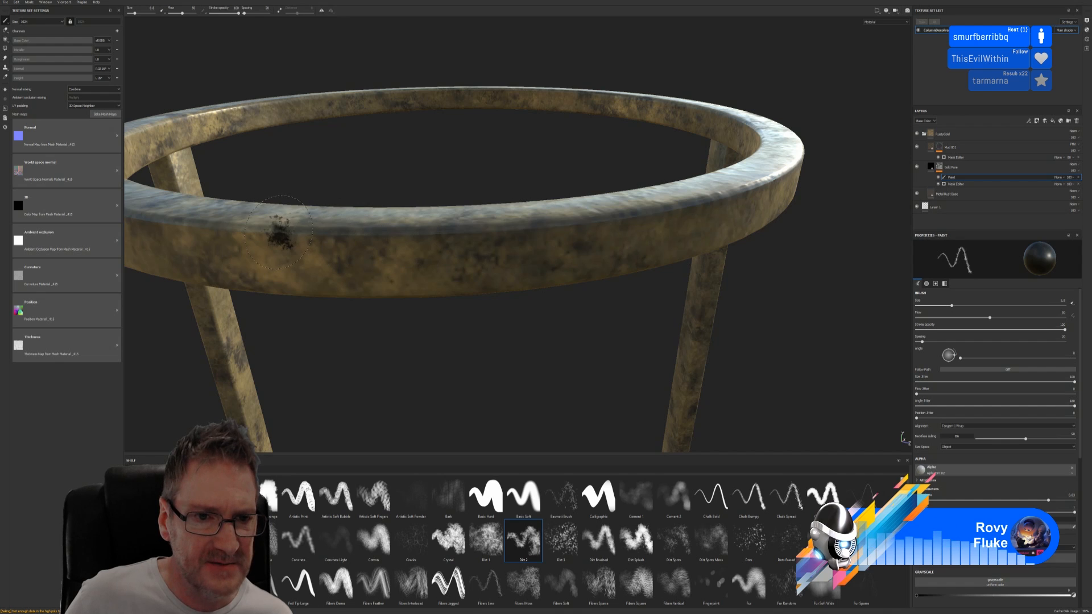
pyautogui.moveTo(421, 328)
pyautogui.keyDown('alt'); pyautogui.mouseDown()
pyautogui.moveTo(449, 360)
pyautogui.moveTo(480, 366)
pyautogui.moveTo(470, 341)
pyautogui.moveTo(459, 347)
pyautogui.moveTo(487, 351)
pyautogui.mouseUp(); pyautogui.keyUp('alt')
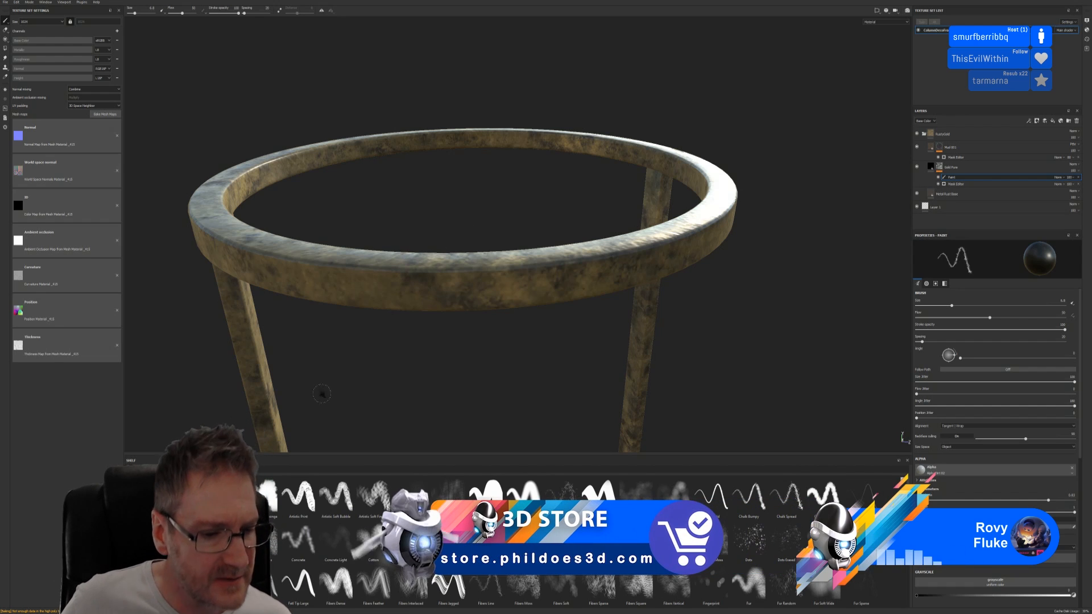
# Try to open Wacom Tablet Properties from the Windows Control Panel, and dismiss its dialog.
pyautogui.press('super')
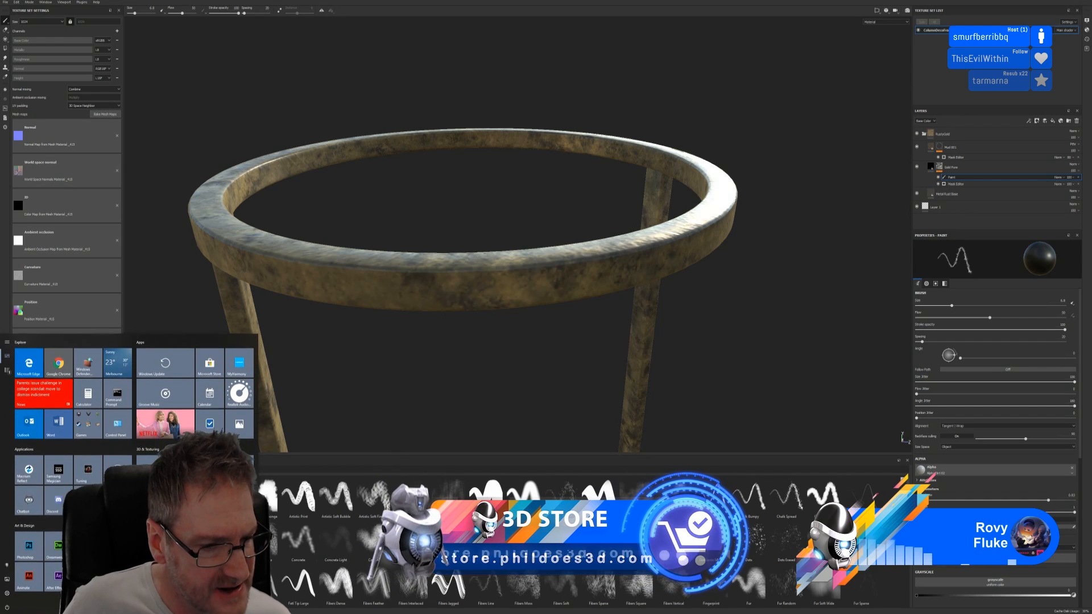
pyautogui.click(119, 362)
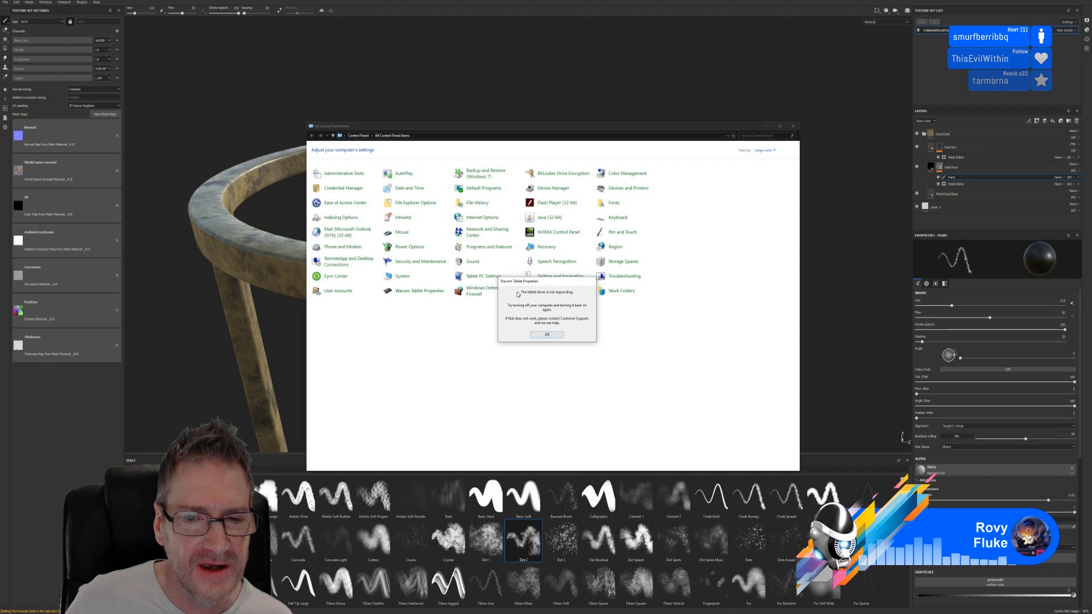
pyautogui.click(547, 335)
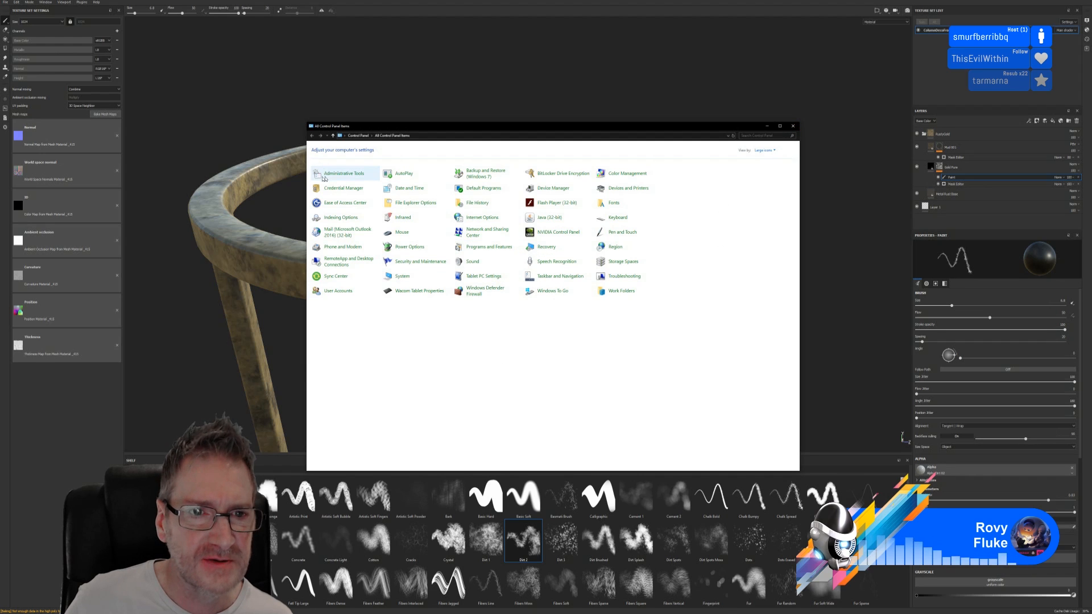
# Open the Services console from the Control Panel's Administrative Tools and widen its Name column.
pyautogui.click(343, 173)
pyautogui.doubleClick(459, 211)
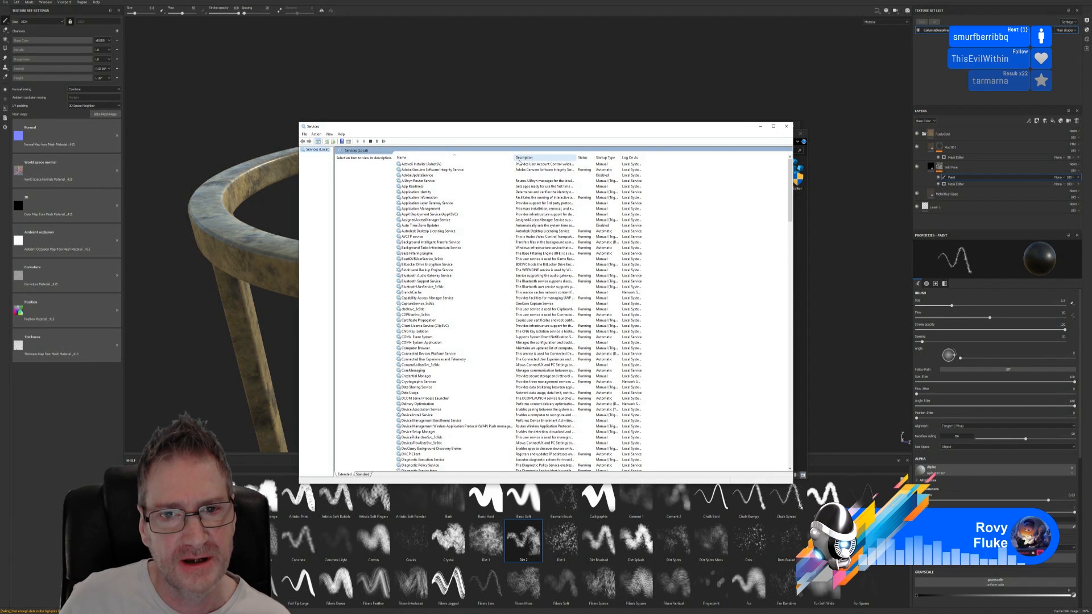
pyautogui.moveTo(513, 159); pyautogui.dragTo(524, 160)
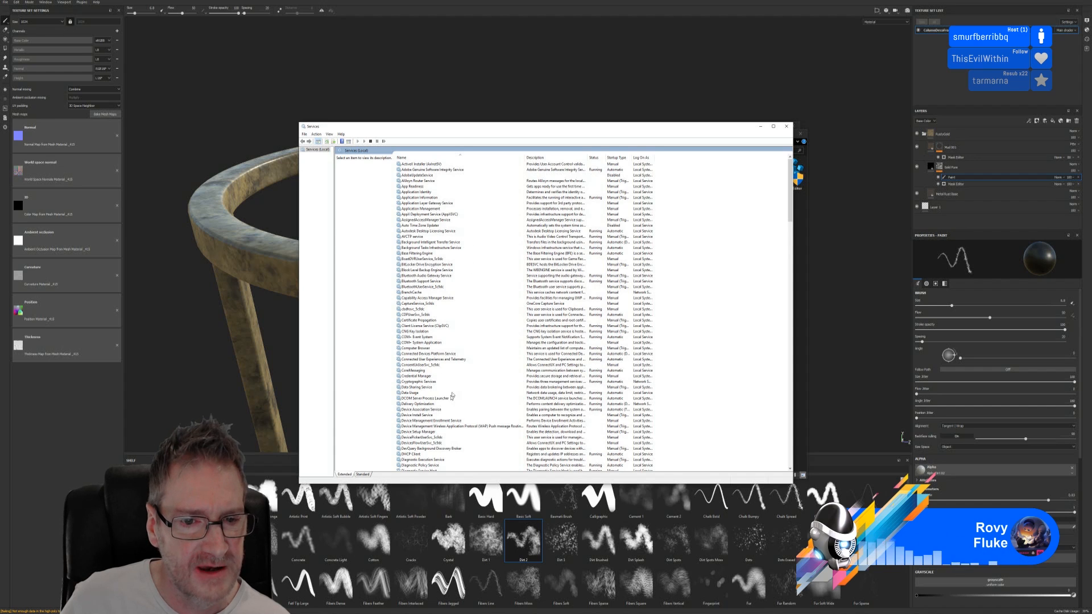
# Restart the Wacom Professional Service in the list of Windows services.
pyautogui.scroll(-20, 452, 396)
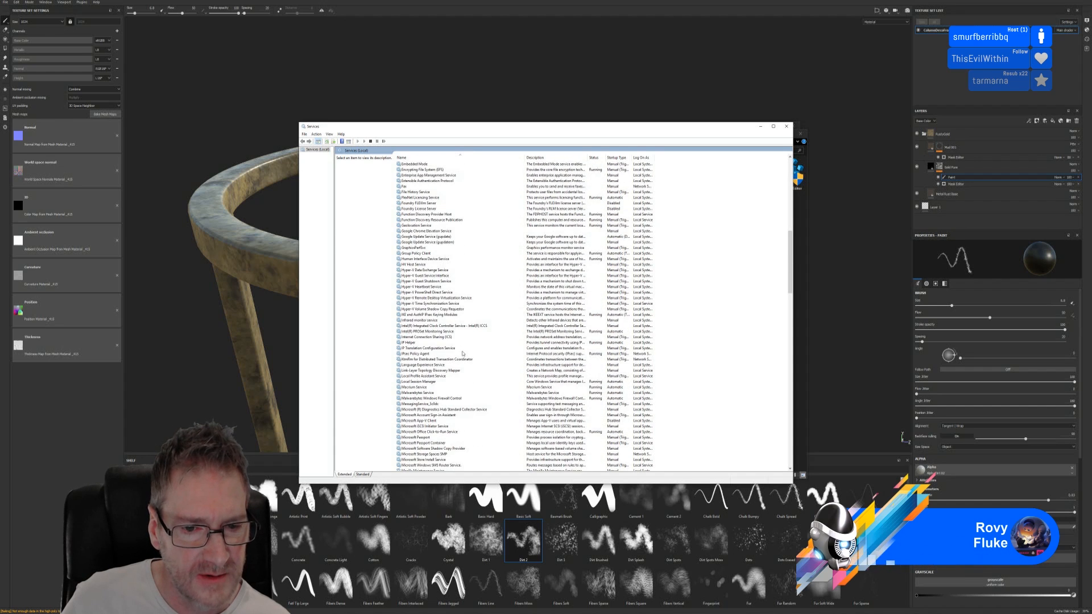
pyautogui.scroll(-1, 463, 353)
pyautogui.scroll(-5, 459, 356)
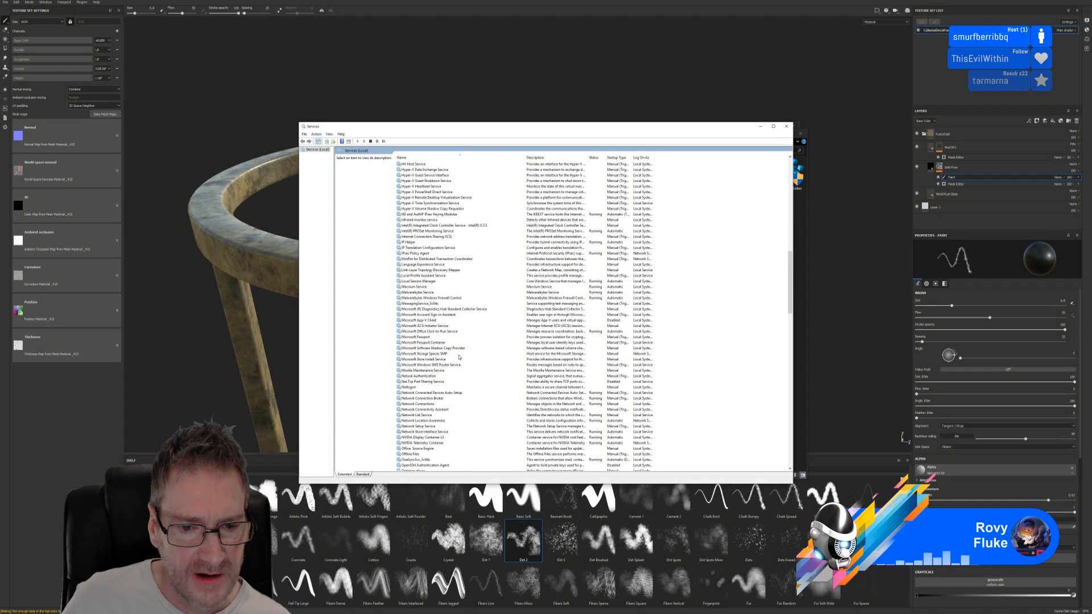
pyautogui.scroll(-13, 459, 357)
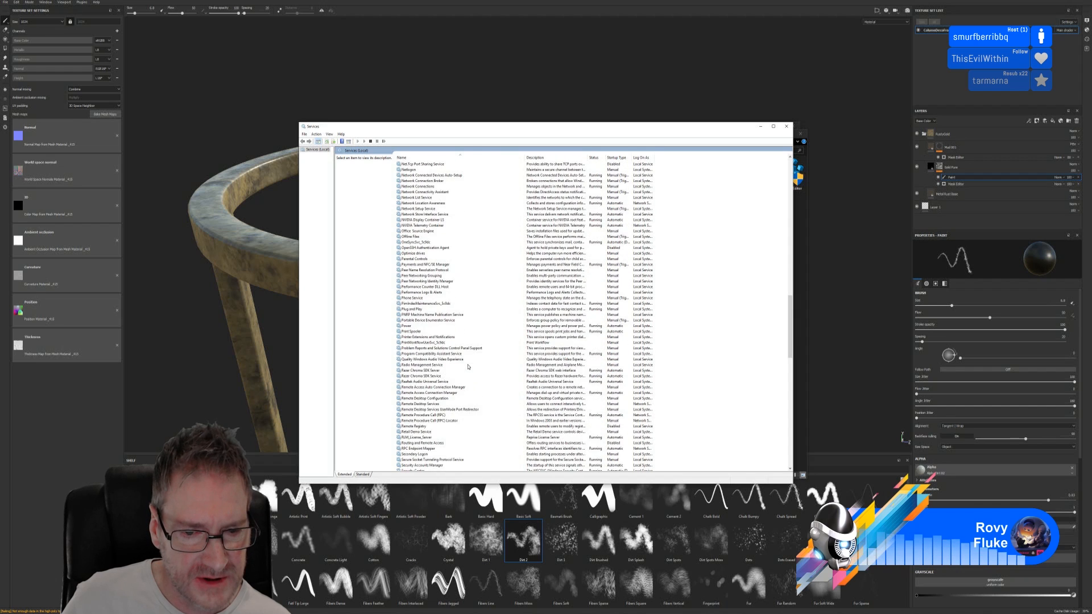
pyautogui.scroll(-13, 468, 366)
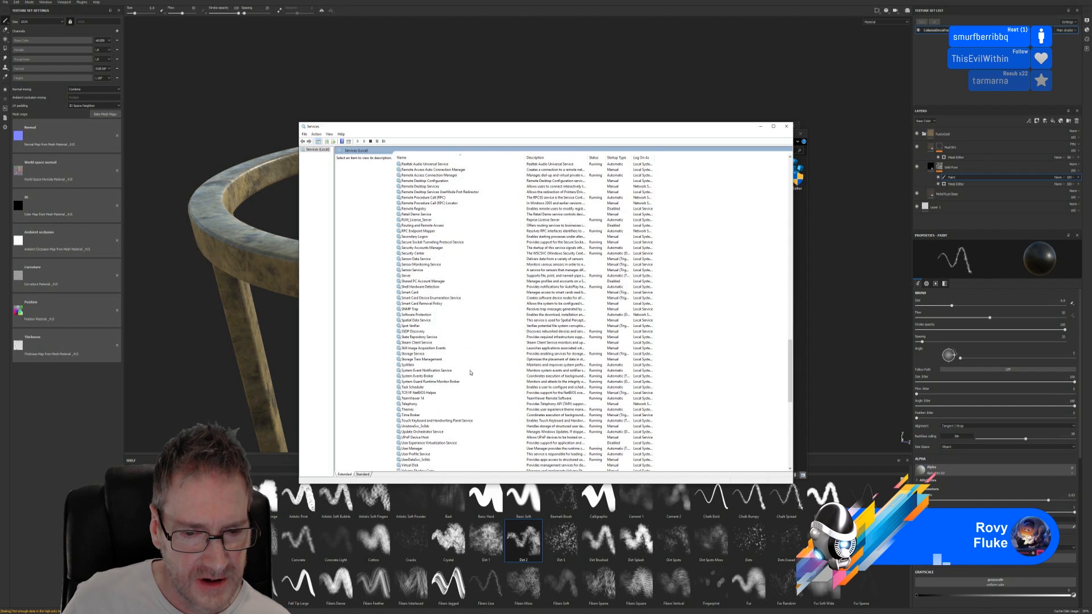
pyautogui.scroll(-3, 470, 371)
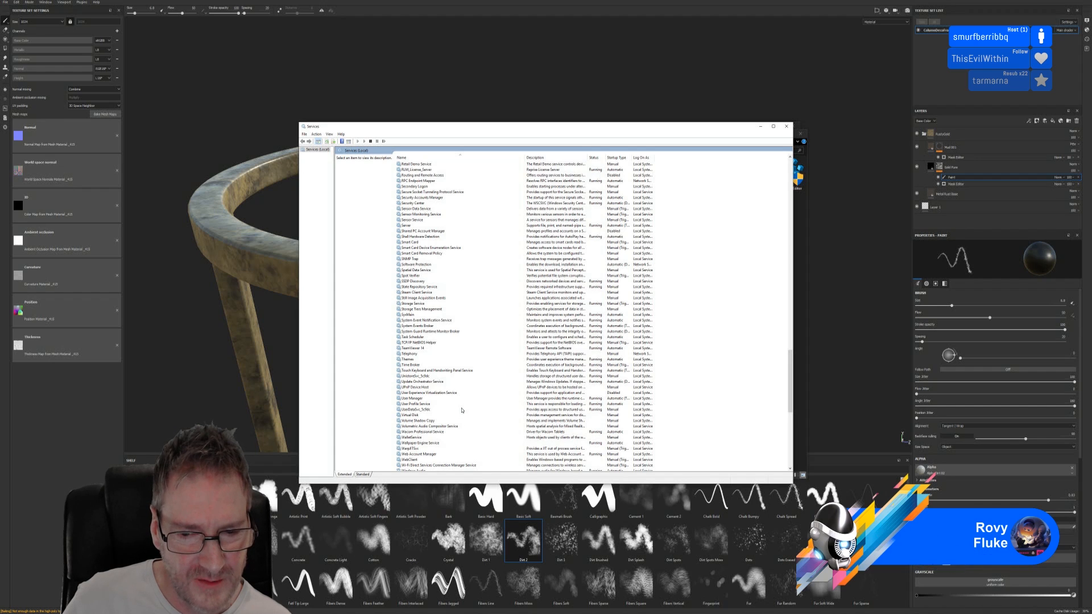
pyautogui.scroll(-1, 458, 412)
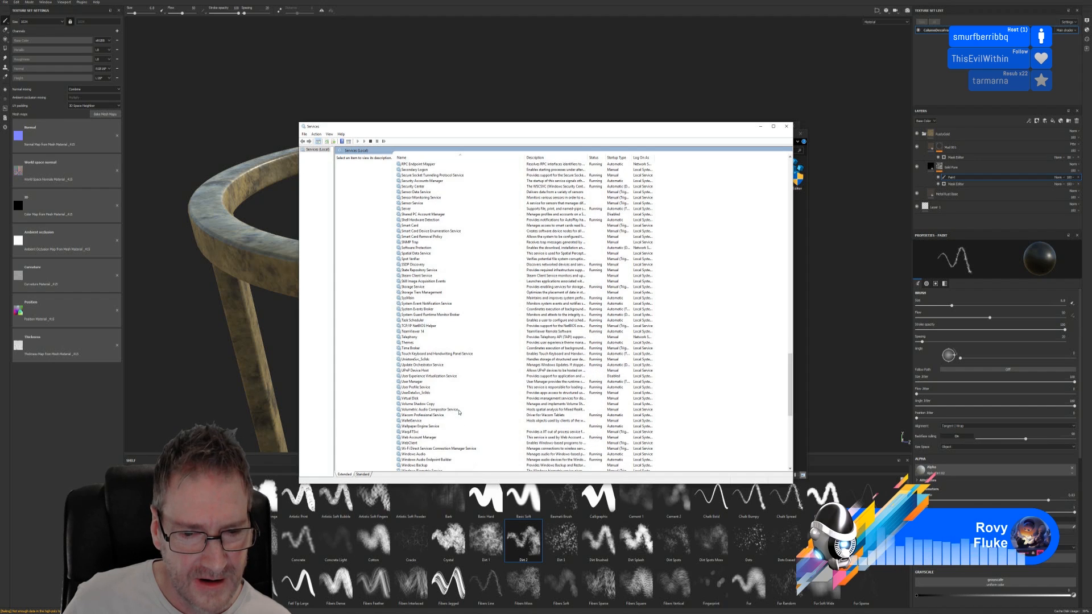
pyautogui.click(434, 415)
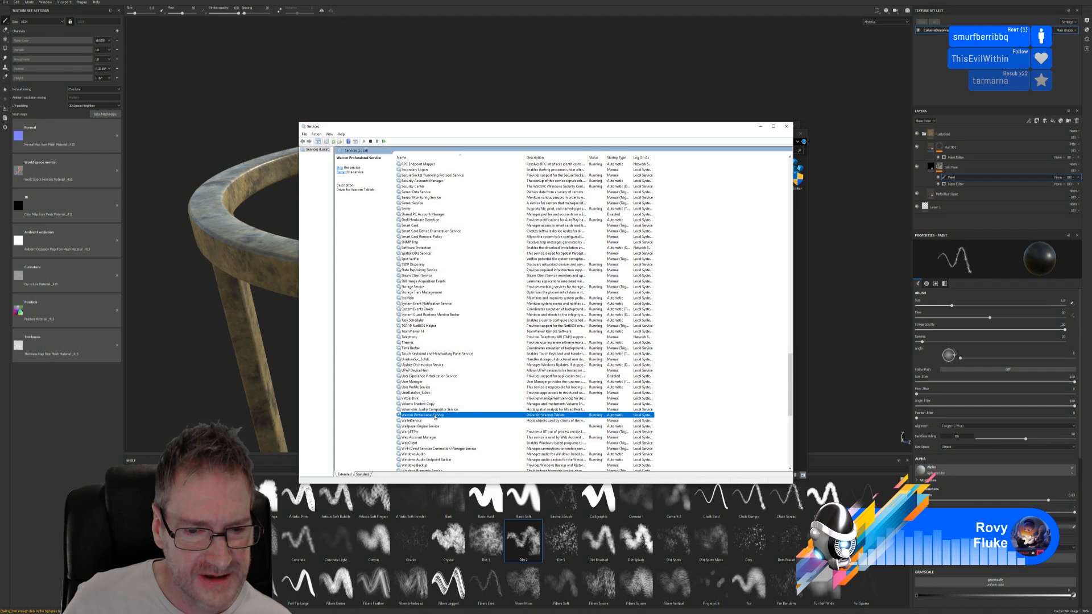
pyautogui.rightClick(435, 417)
pyautogui.click(459, 446)
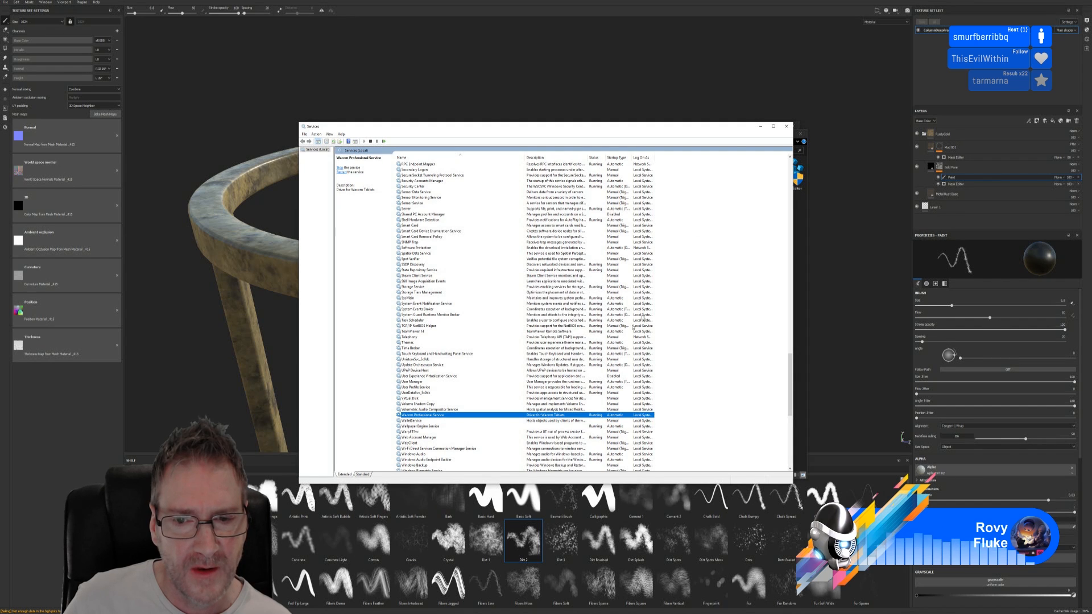
# Minimize the Services console and close the Administrative Tools and Control Panel windows to return to Substance Painter.
pyautogui.click(760, 129)
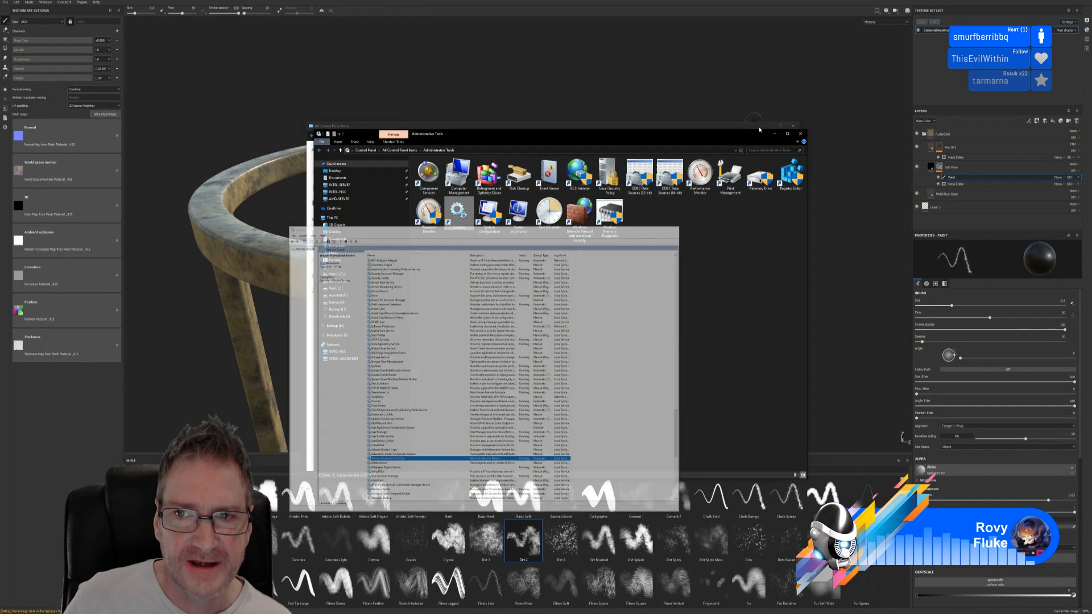
pyautogui.click(795, 128)
pyautogui.click(792, 126)
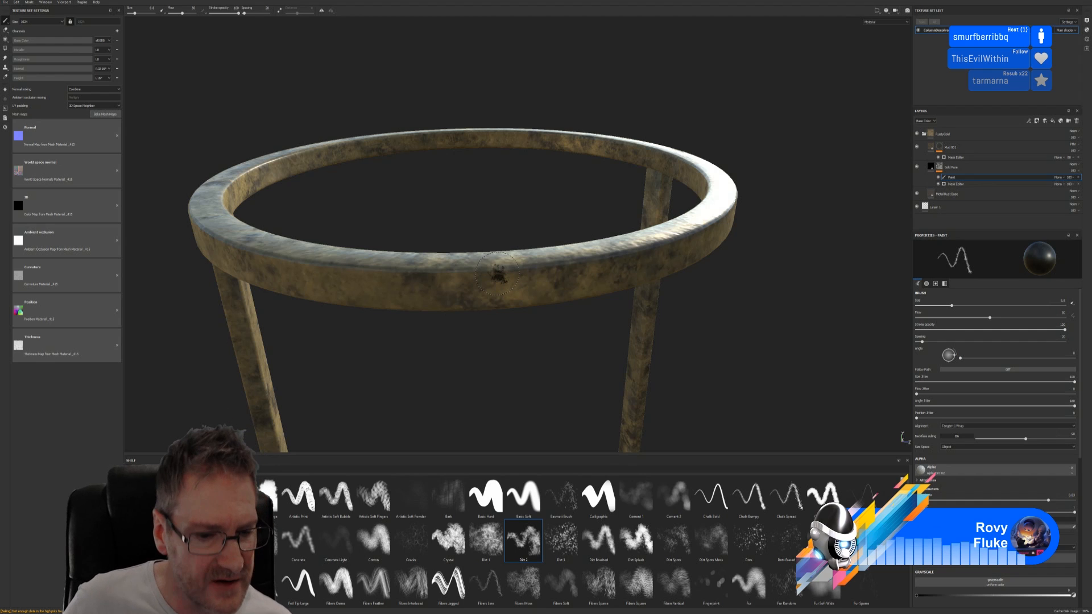
# Return to the Services console and look through the list of Windows services for other tablet-related entries.
pyautogui.hotkey('alt', 'Tab')
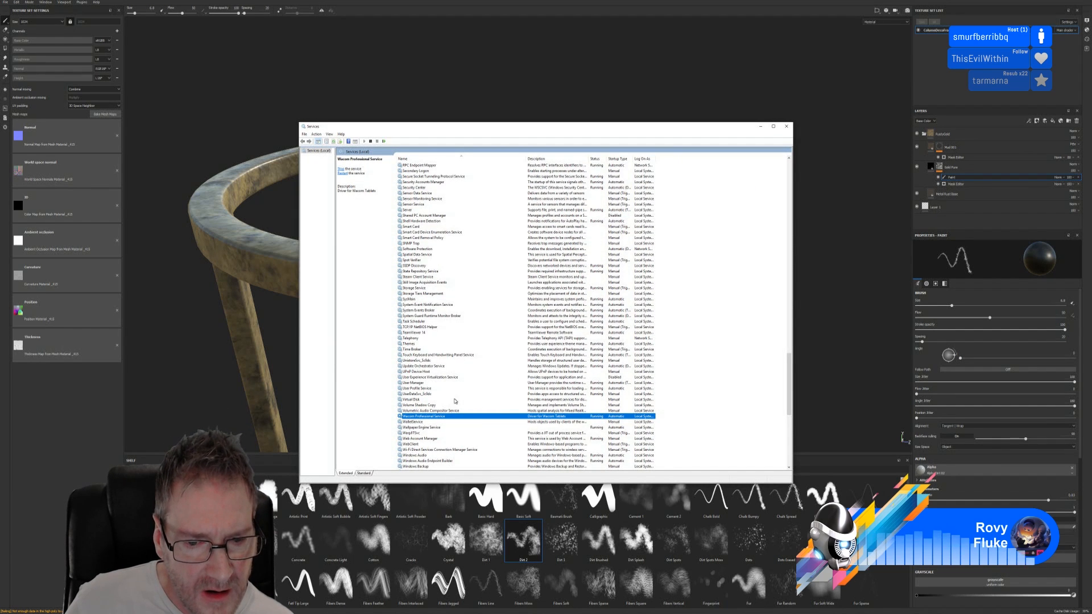
pyautogui.scroll(-2, 500, 399)
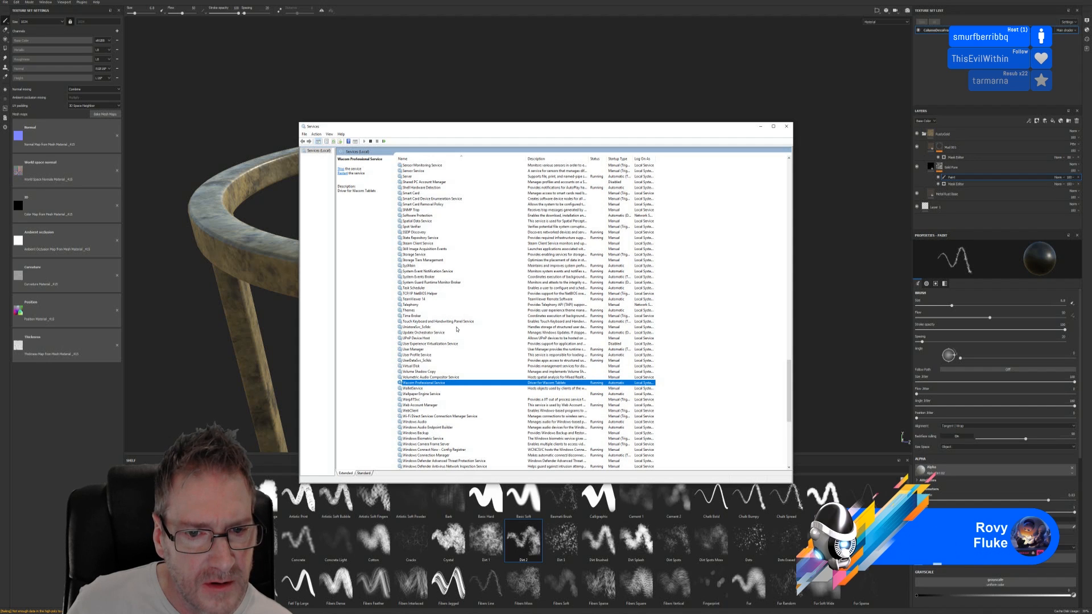
pyautogui.scroll(3, 457, 309)
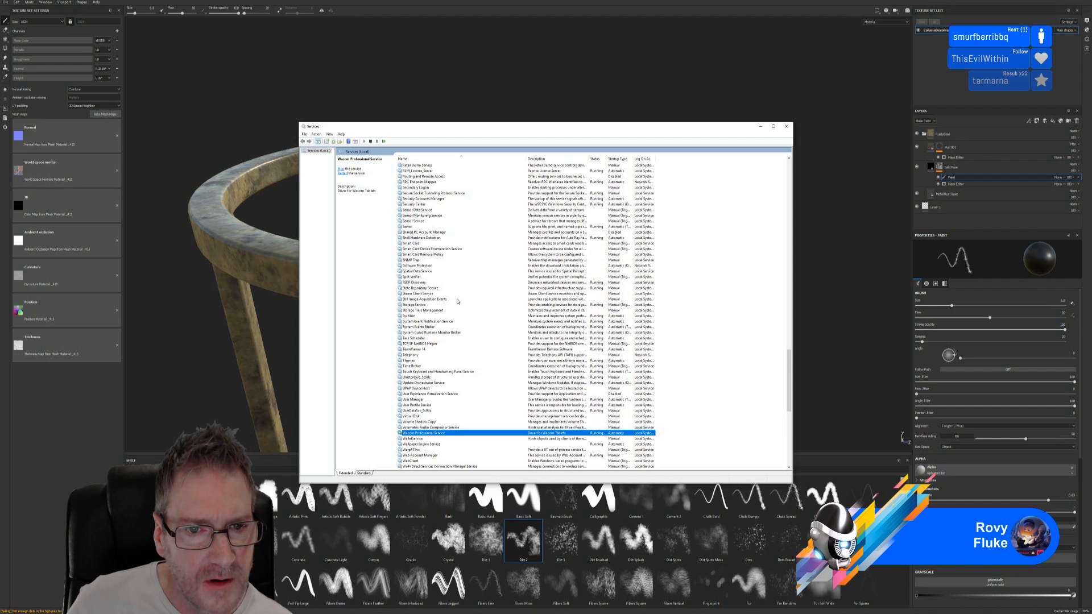
pyautogui.scroll(9, 457, 301)
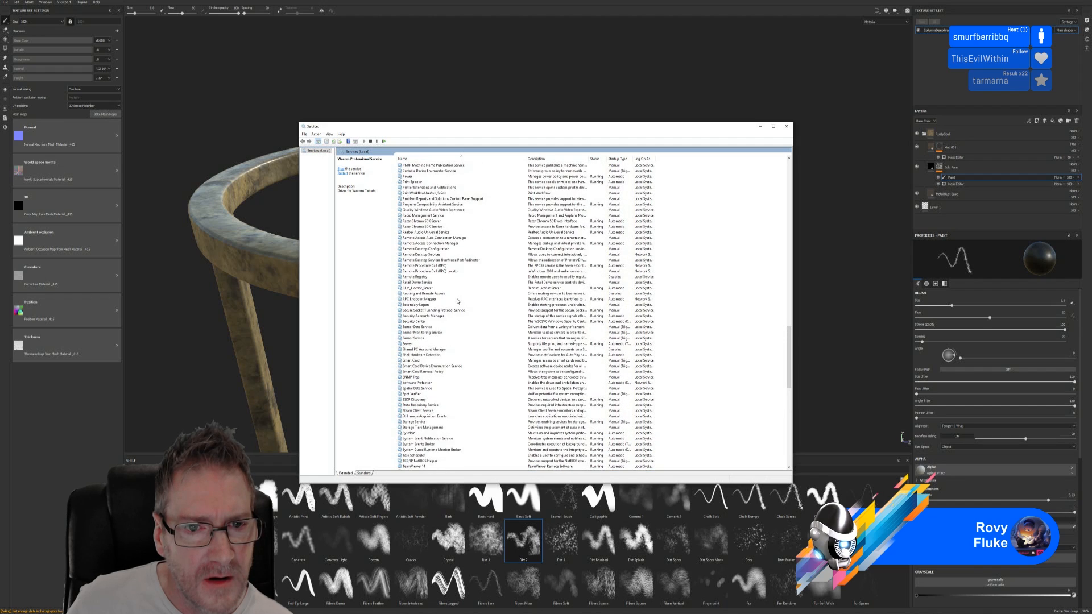
pyautogui.scroll(4, 458, 302)
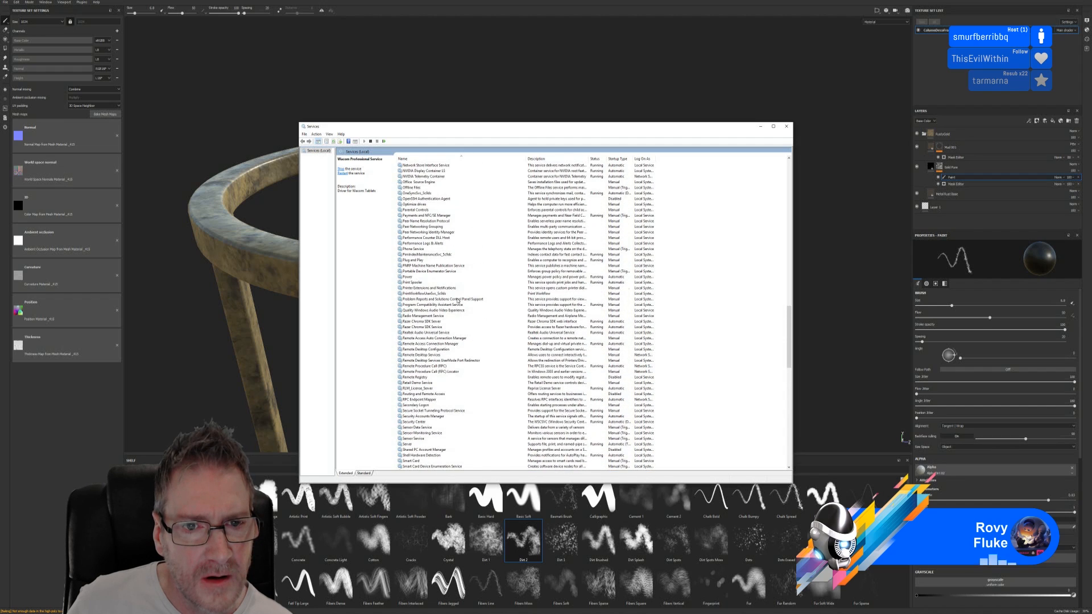
pyautogui.scroll(8, 457, 301)
pyautogui.scroll(20, 459, 300)
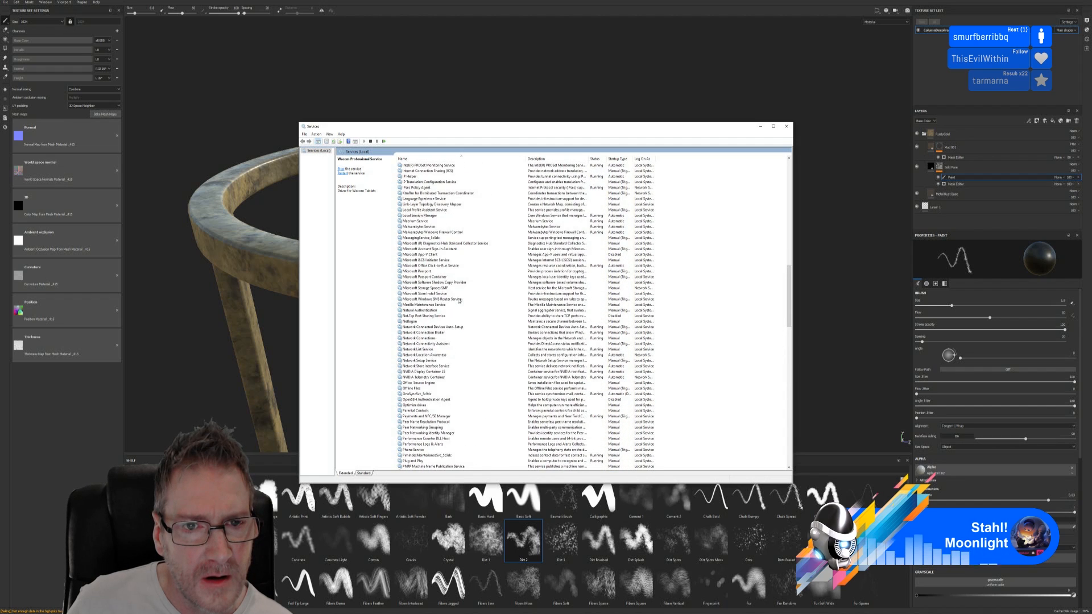
pyautogui.scroll(10, 461, 295)
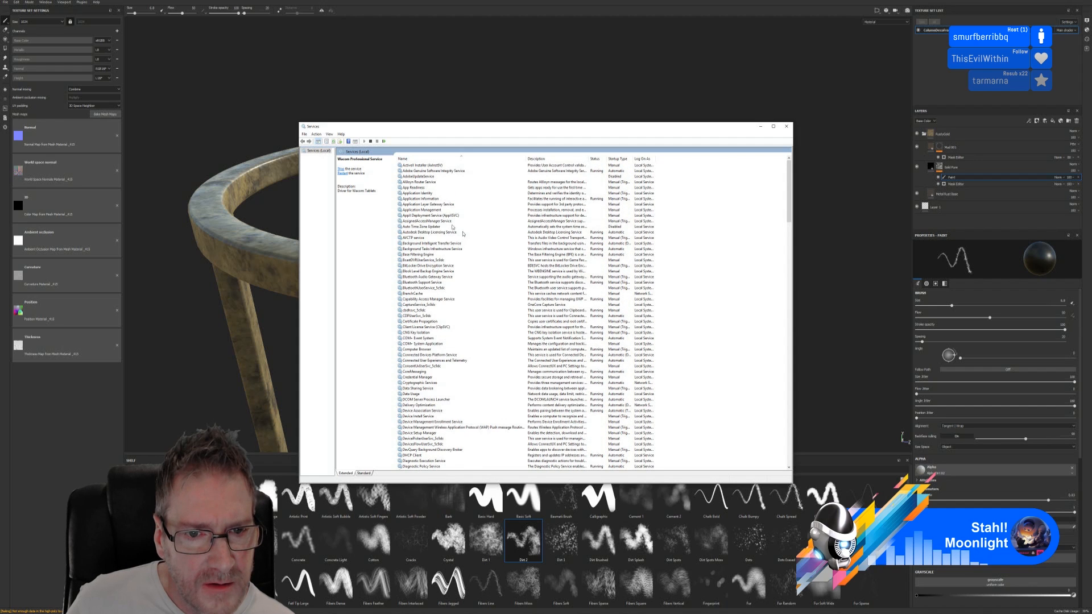
pyautogui.scroll(-4, 452, 279)
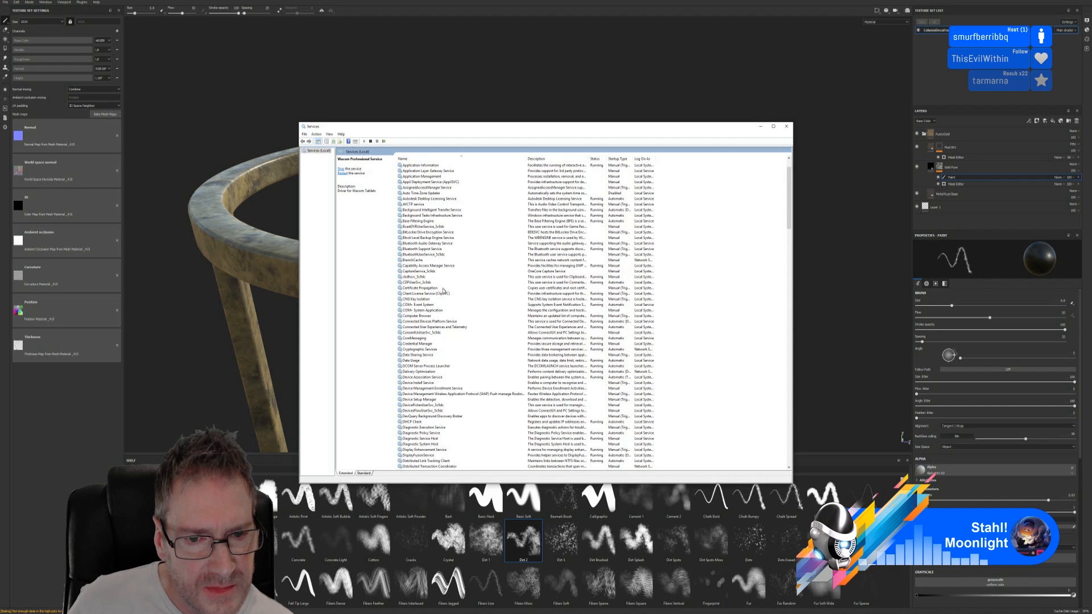
pyautogui.scroll(-2, 446, 294)
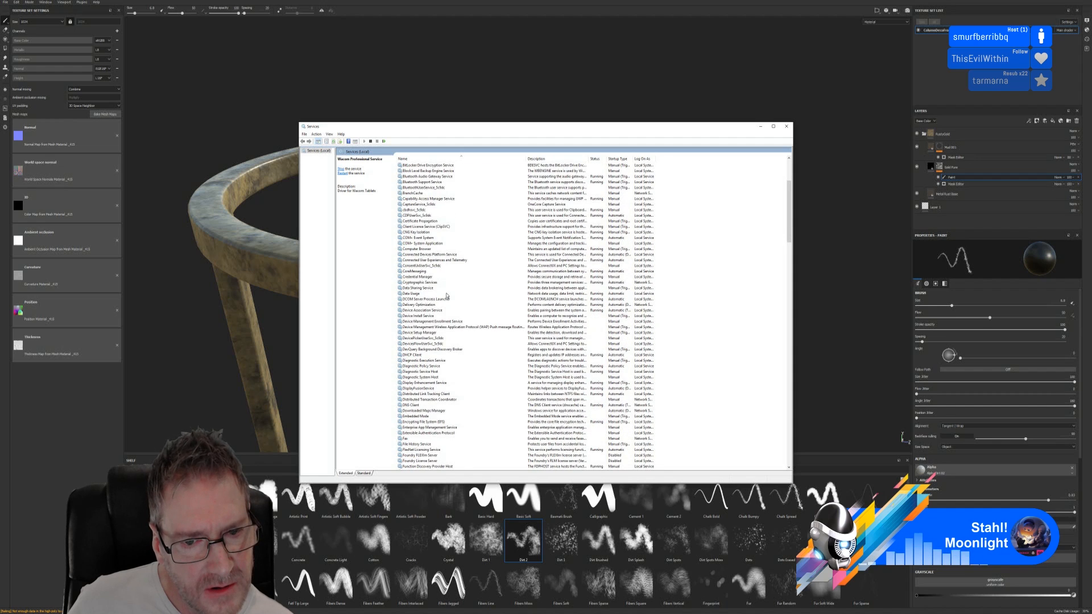
pyautogui.scroll(-3, 447, 299)
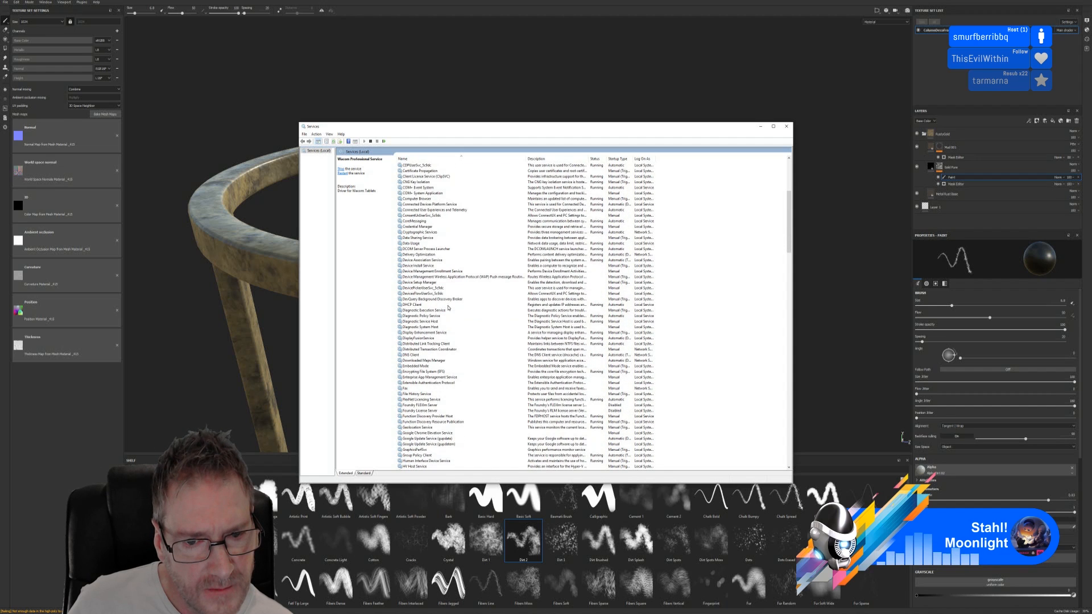
pyautogui.scroll(-3, 448, 308)
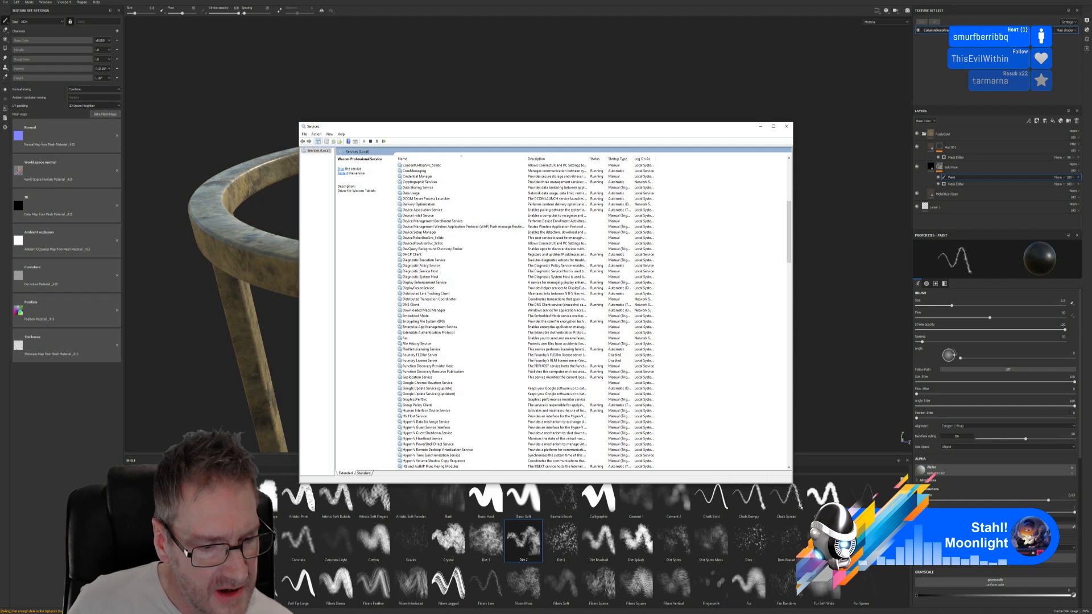
# Open Wacom Tablet Properties from the Control Panel, review its pen and mapping settings, and close it.
pyautogui.press('super')
pyautogui.click(117, 427)
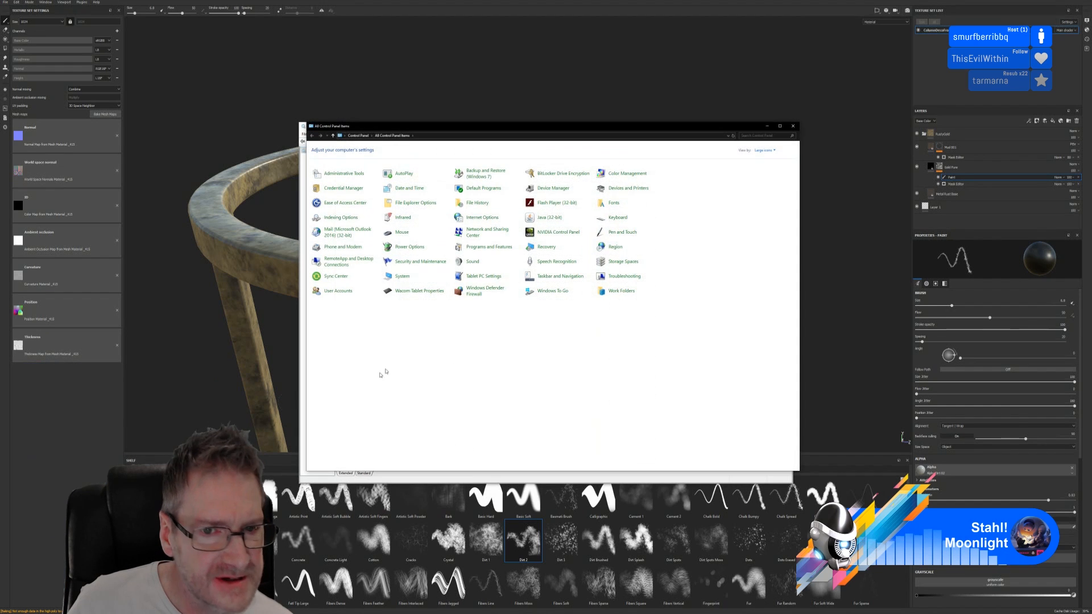
pyautogui.click(413, 292)
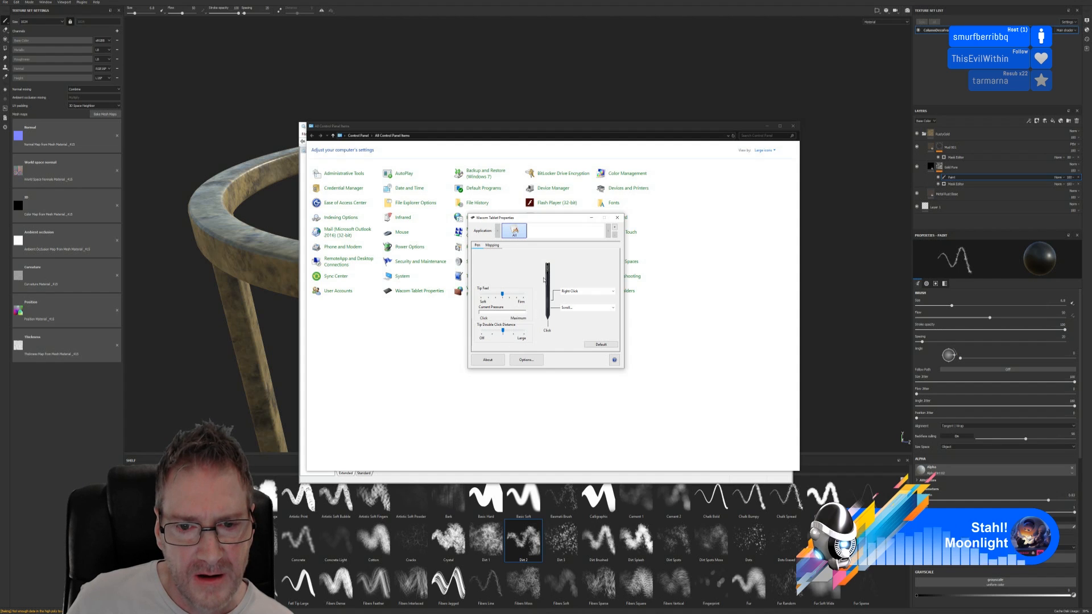
pyautogui.click(495, 248)
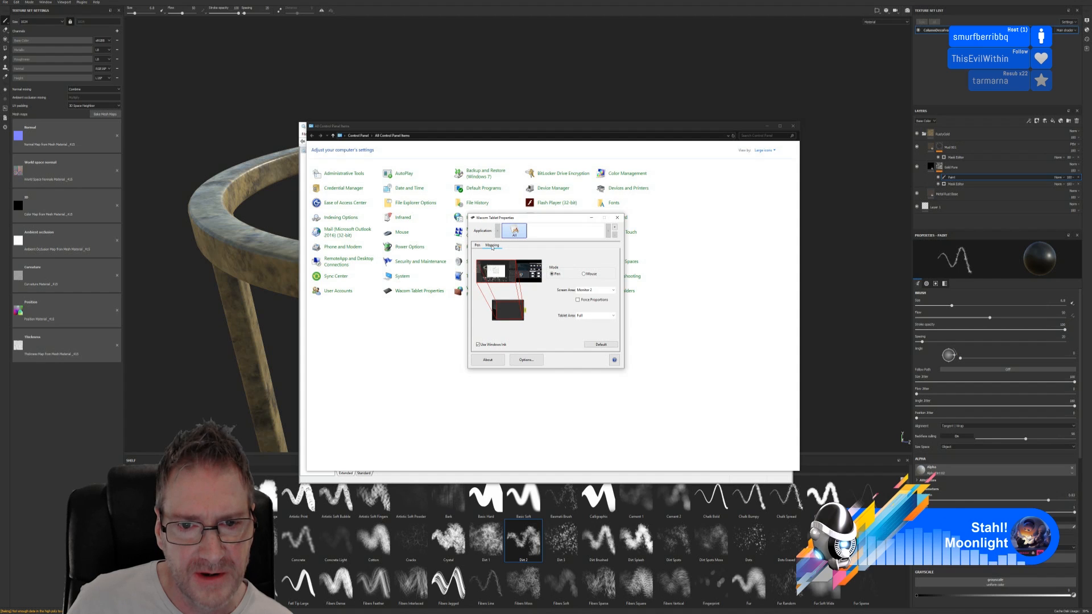
pyautogui.click(478, 246)
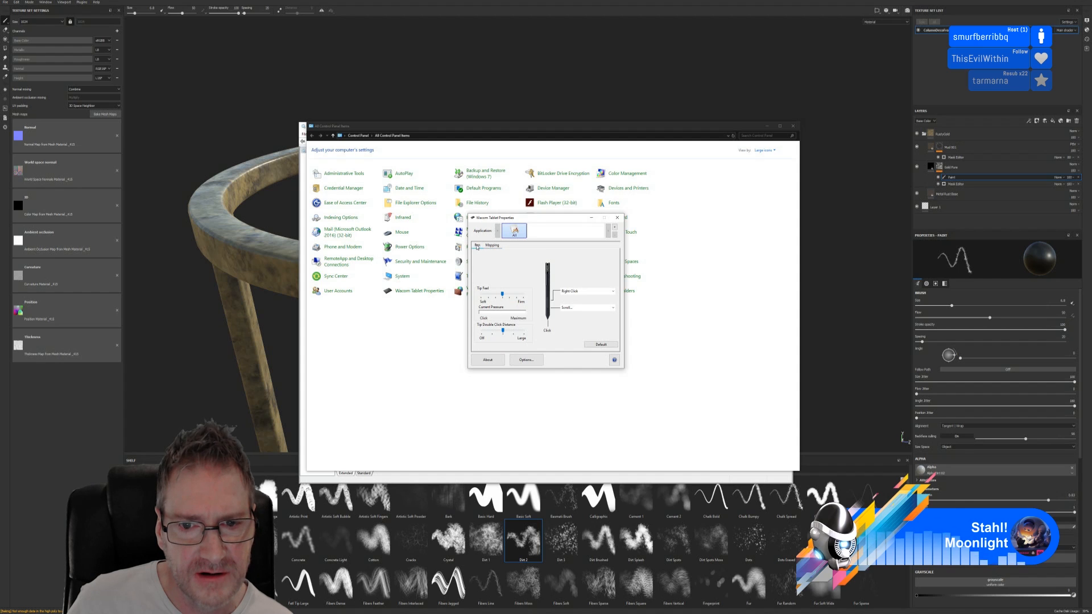
pyautogui.click(617, 218)
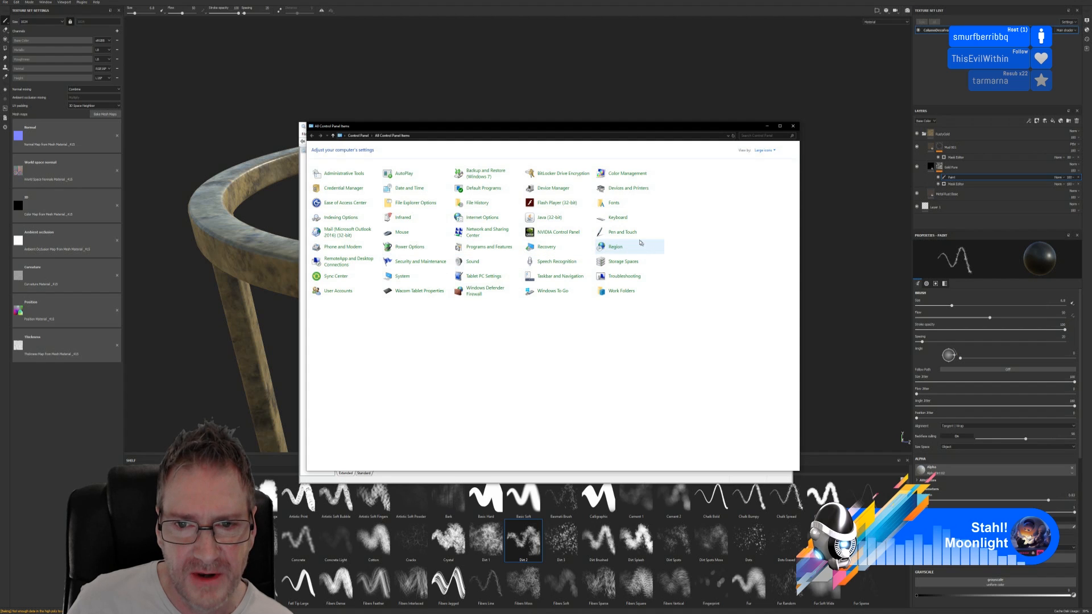
# Check the double-tap and press-and-hold settings in Pen and Touch, and close it with the Control Panel and Services windows.
pyautogui.click(623, 233)
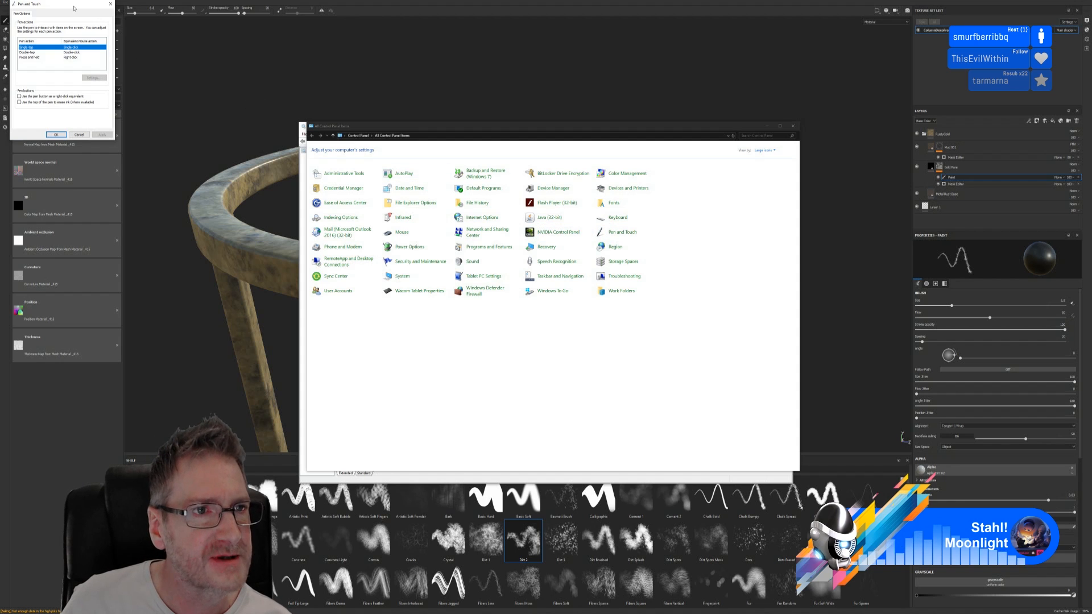
pyautogui.moveTo(82, 11); pyautogui.dragTo(451, 110)
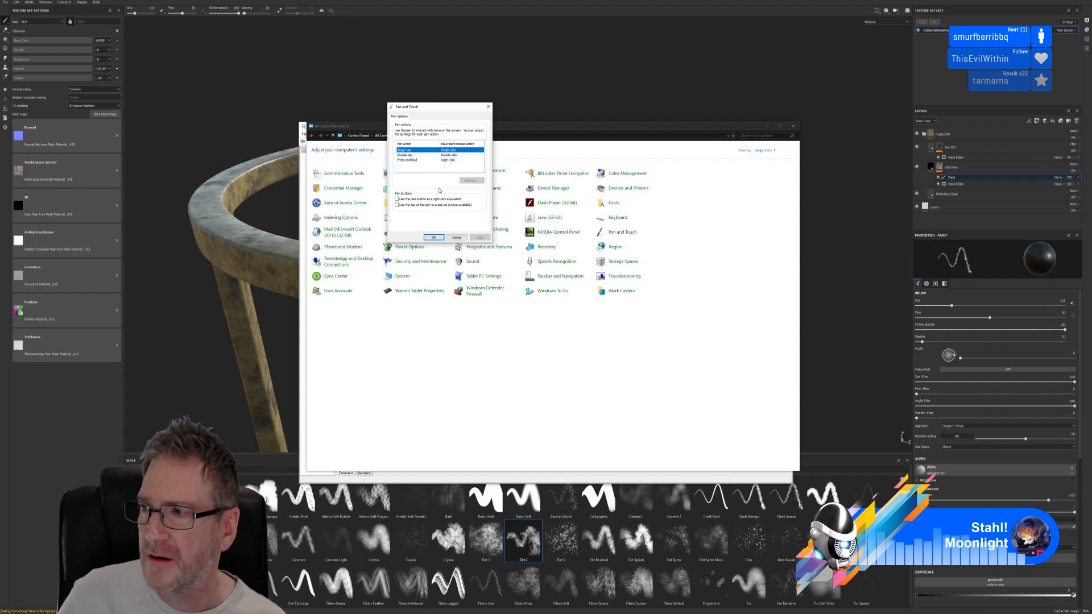
pyautogui.click(410, 156)
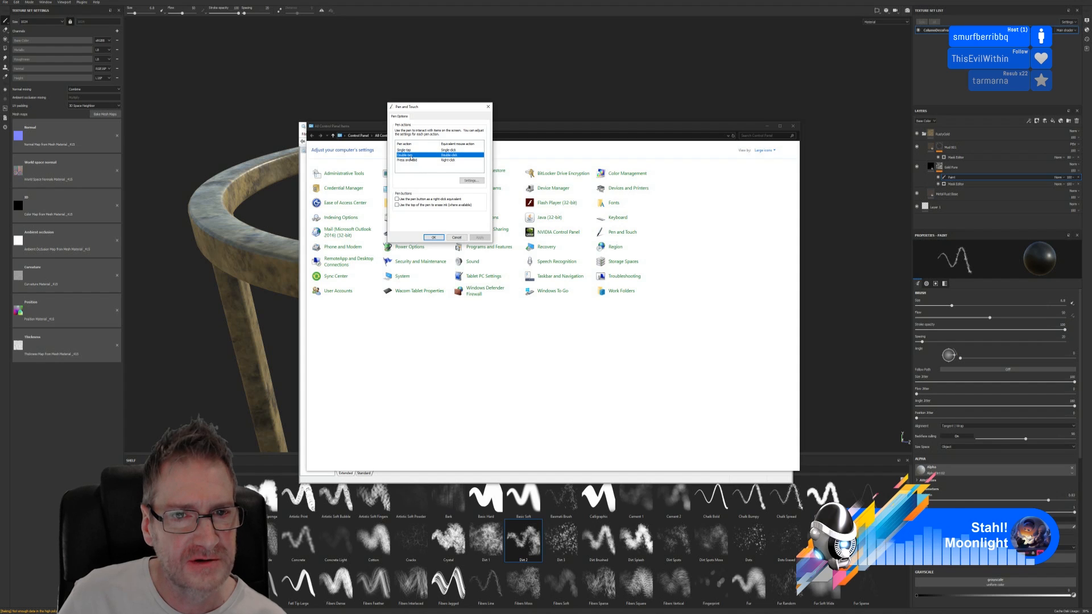
pyautogui.click(470, 180)
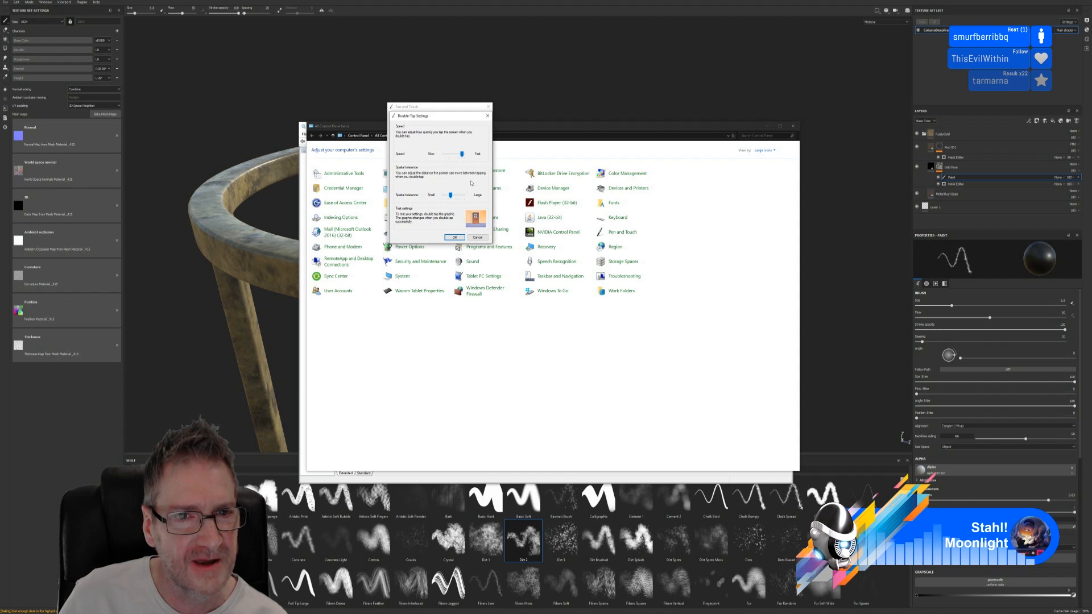
pyautogui.click(454, 237)
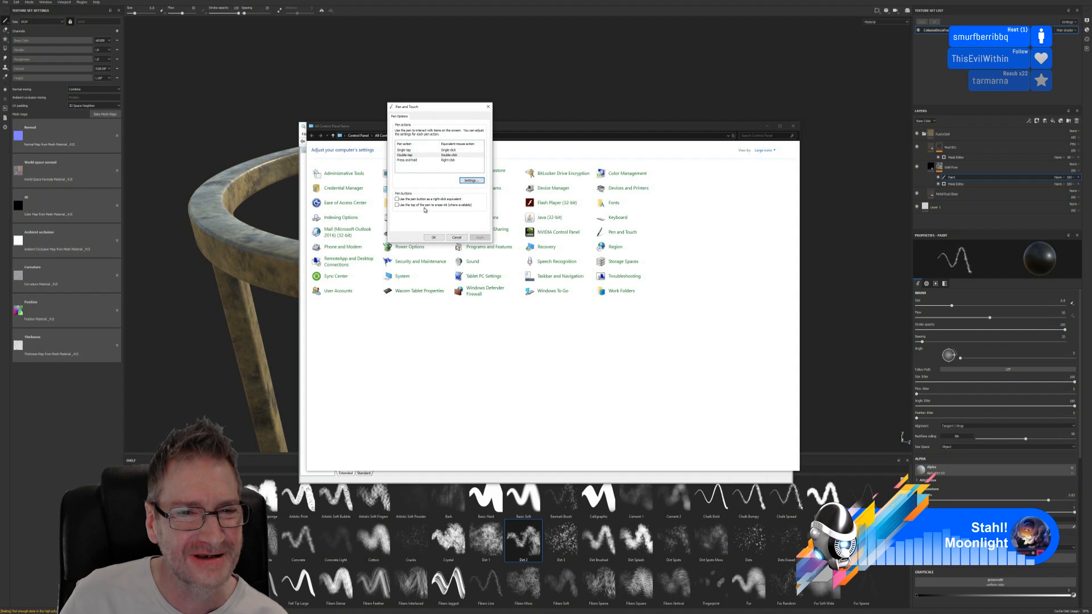
pyautogui.click(415, 161)
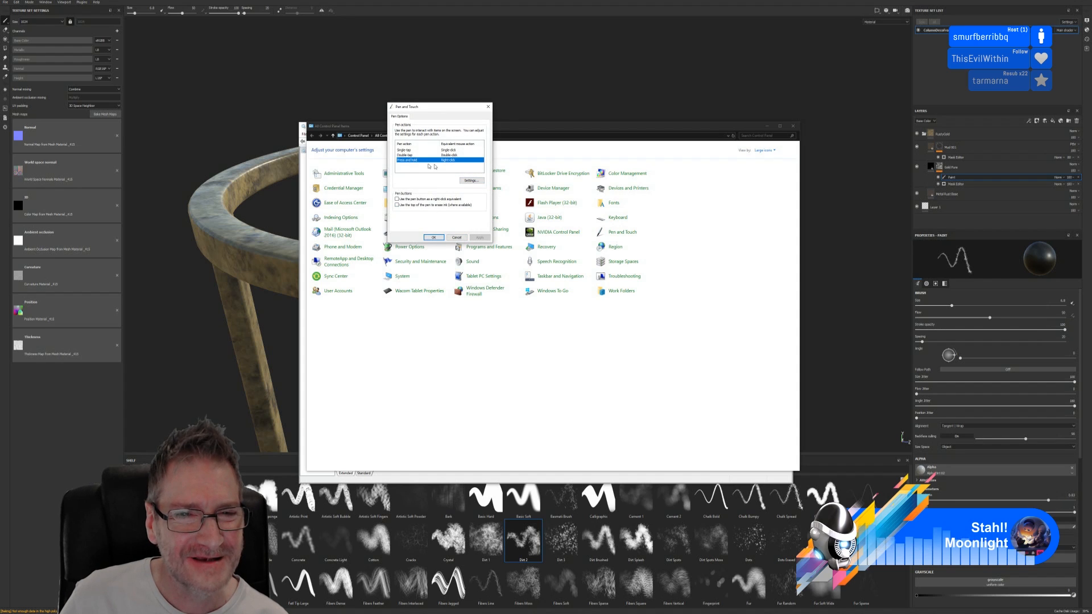
pyautogui.click(471, 180)
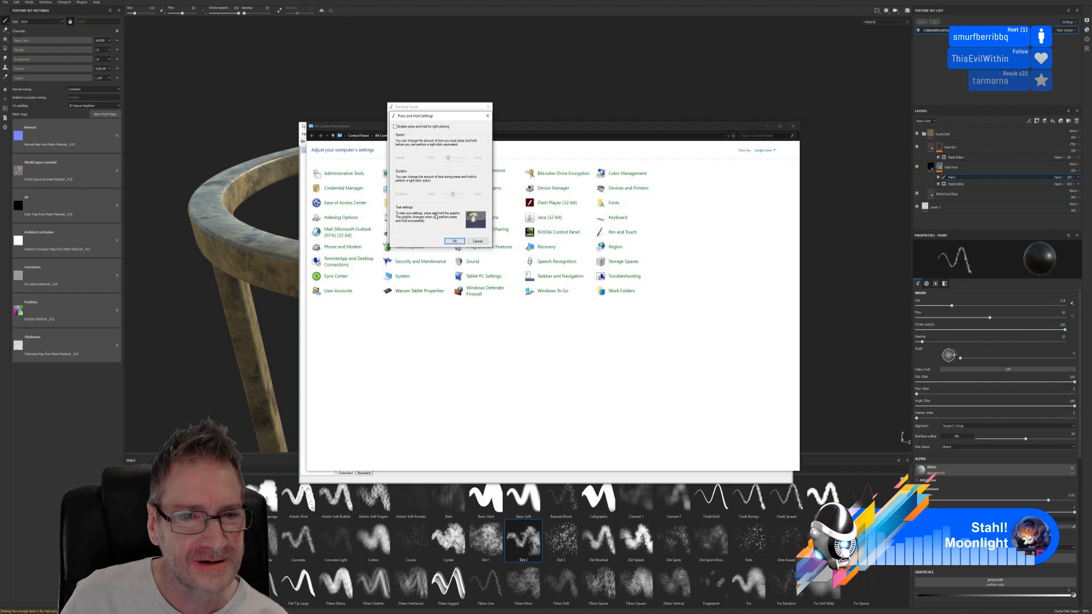
pyautogui.click(476, 242)
pyautogui.click(488, 107)
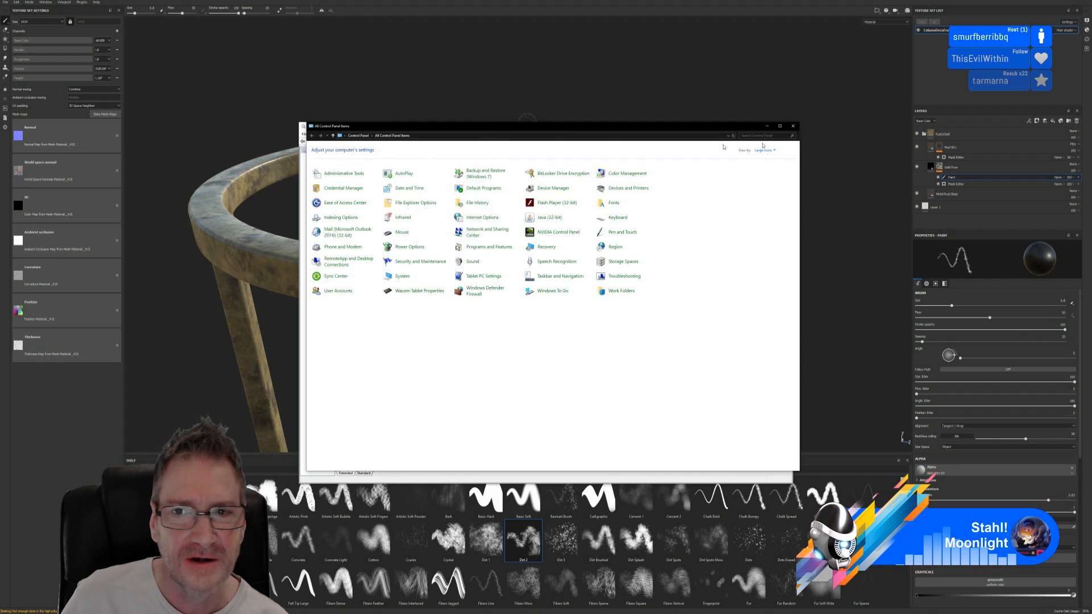
pyautogui.click(792, 124)
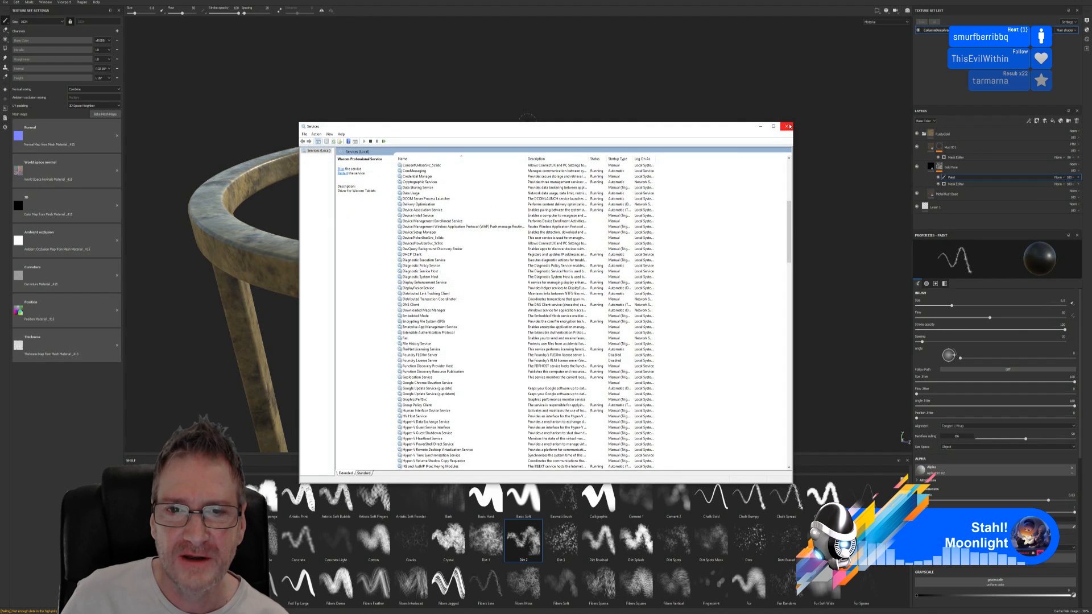
pyautogui.click(788, 126)
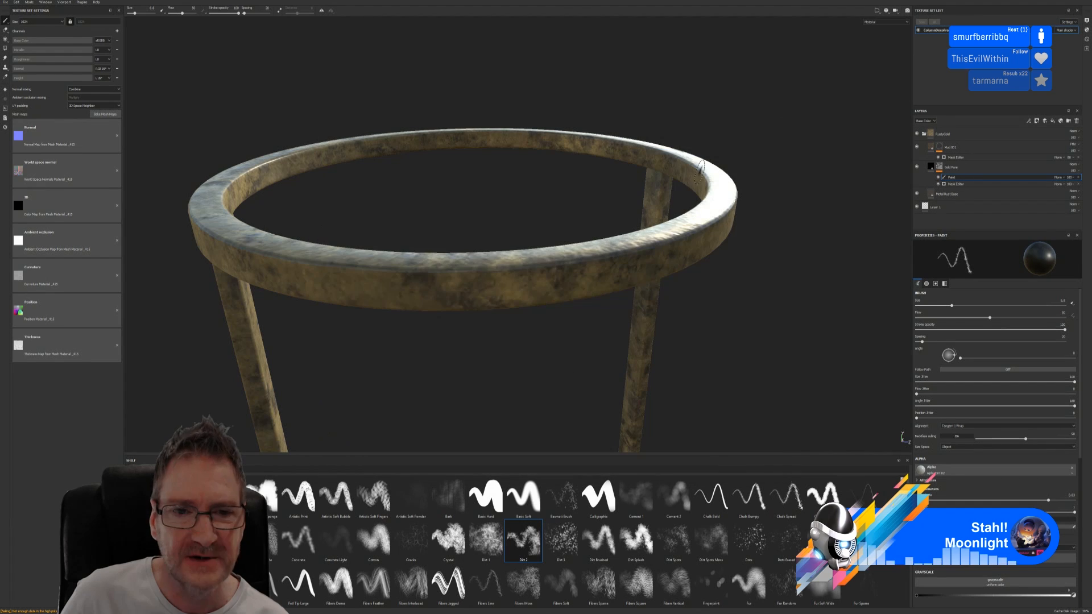
# Save the project, restart Substance Painter, and reopen the column frame project from the recent files.
pyautogui.click(7, 2)
pyautogui.click(34, 55)
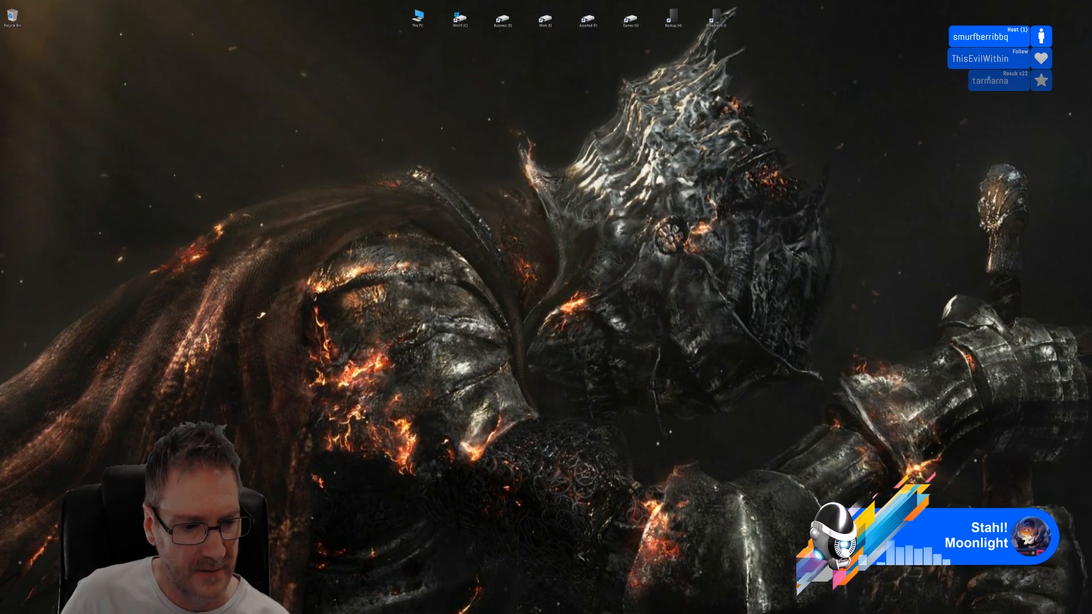
pyautogui.press('super')
pyautogui.click(179, 499)
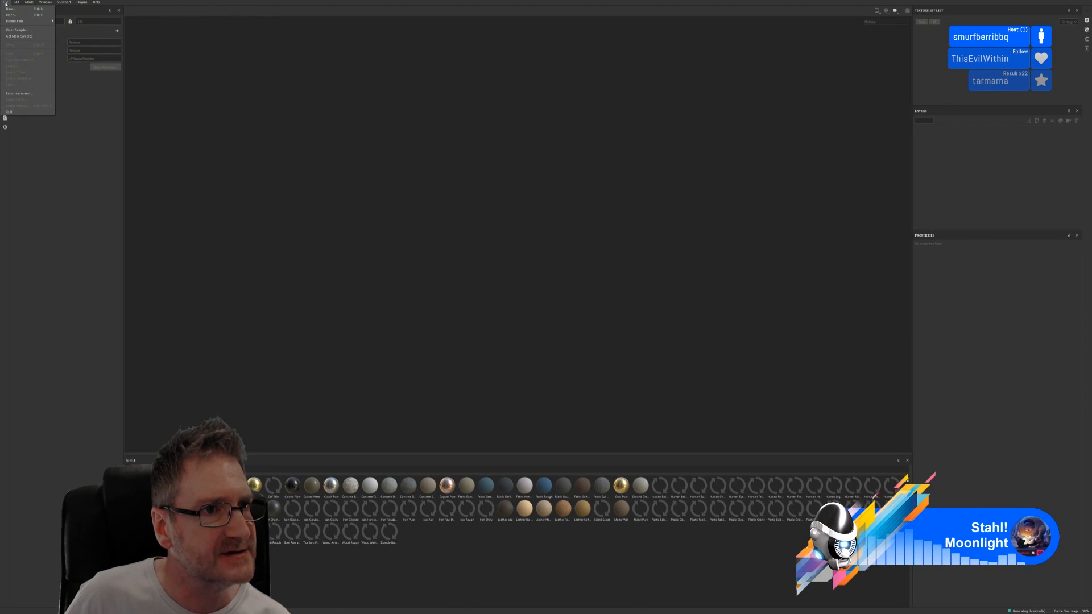
pyautogui.moveTo(34, 21)
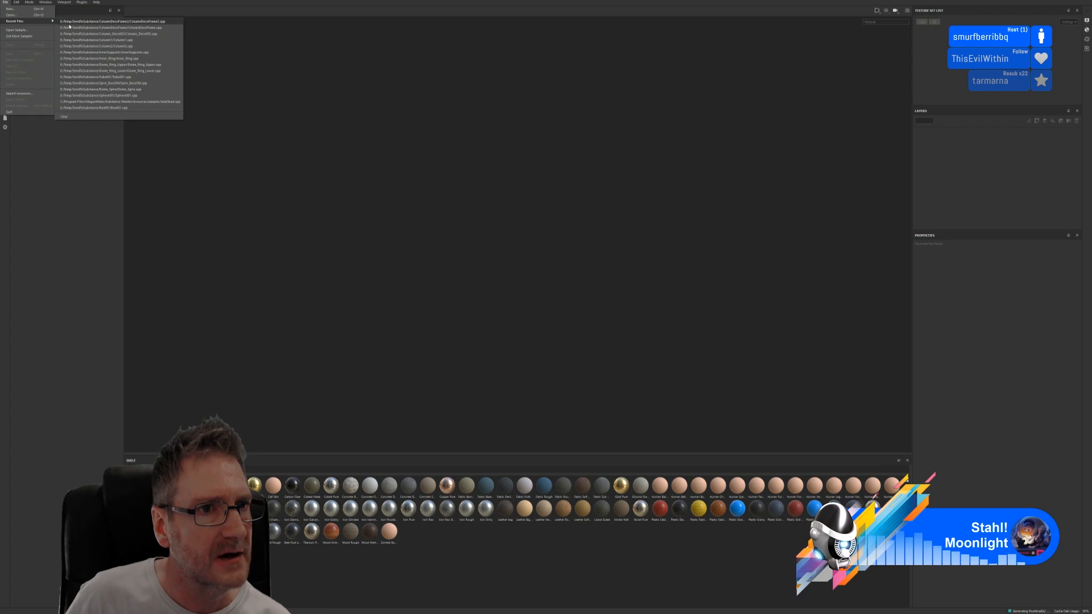
pyautogui.click(72, 27)
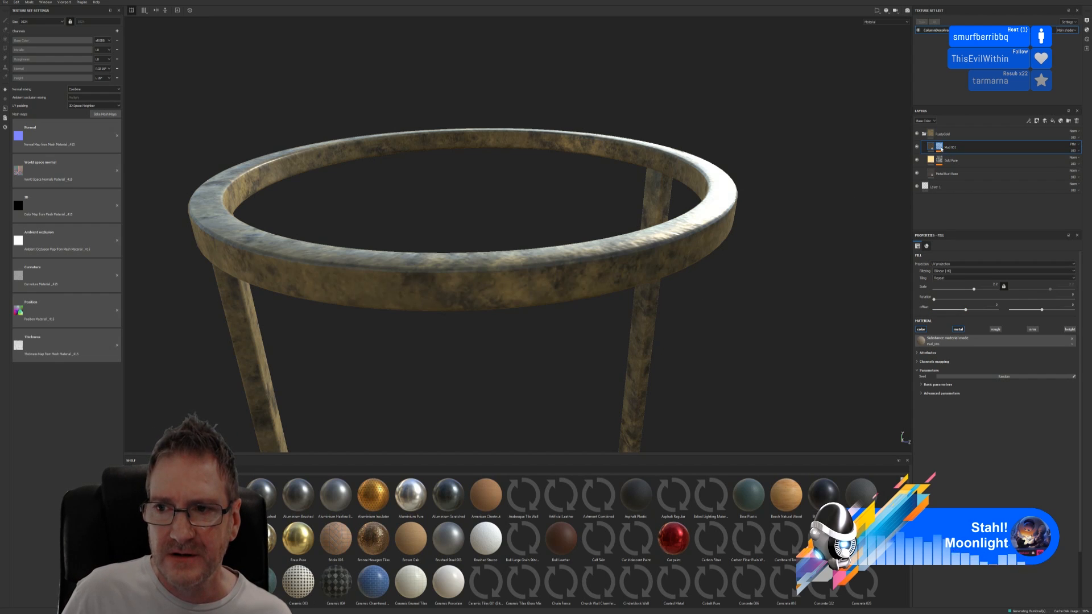
# Select the Paint effect in the Gold Pure layer's mask and choose the Dirt 2 brush.
pyautogui.click(939, 146)
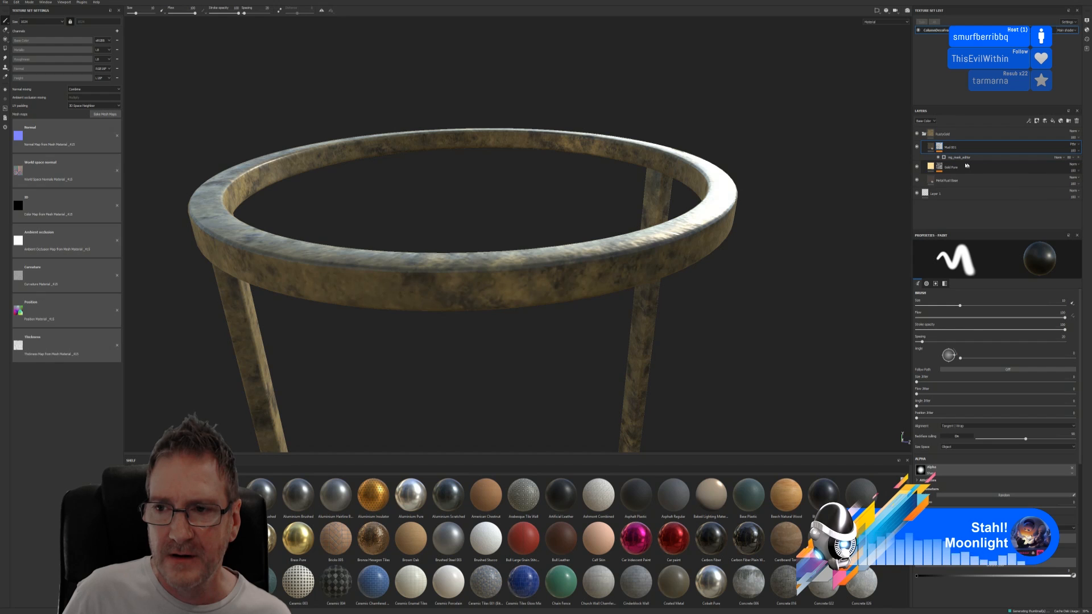
pyautogui.click(966, 166)
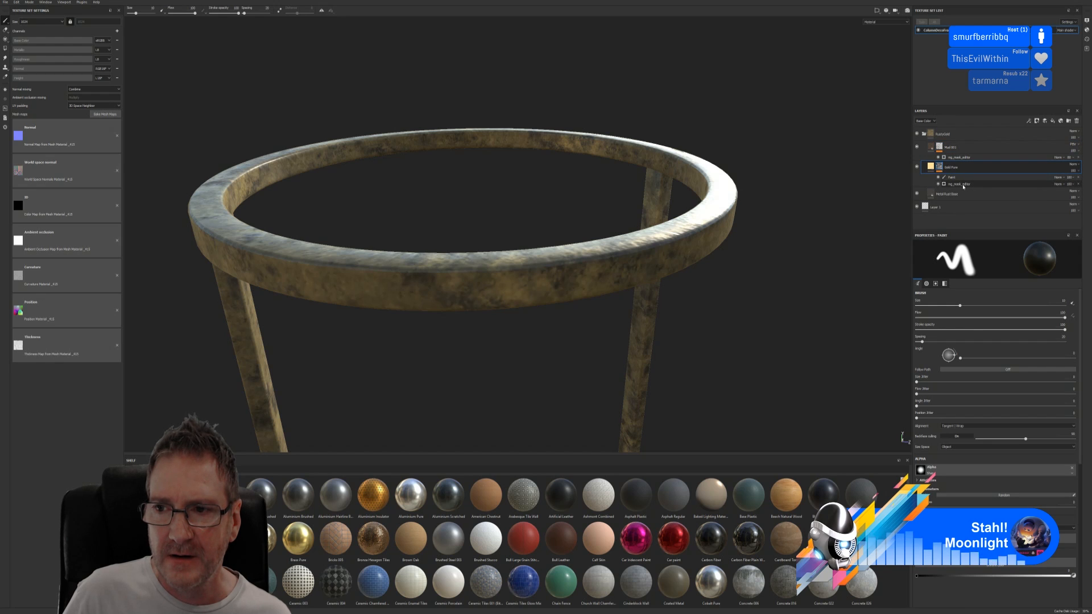
pyautogui.click(958, 178)
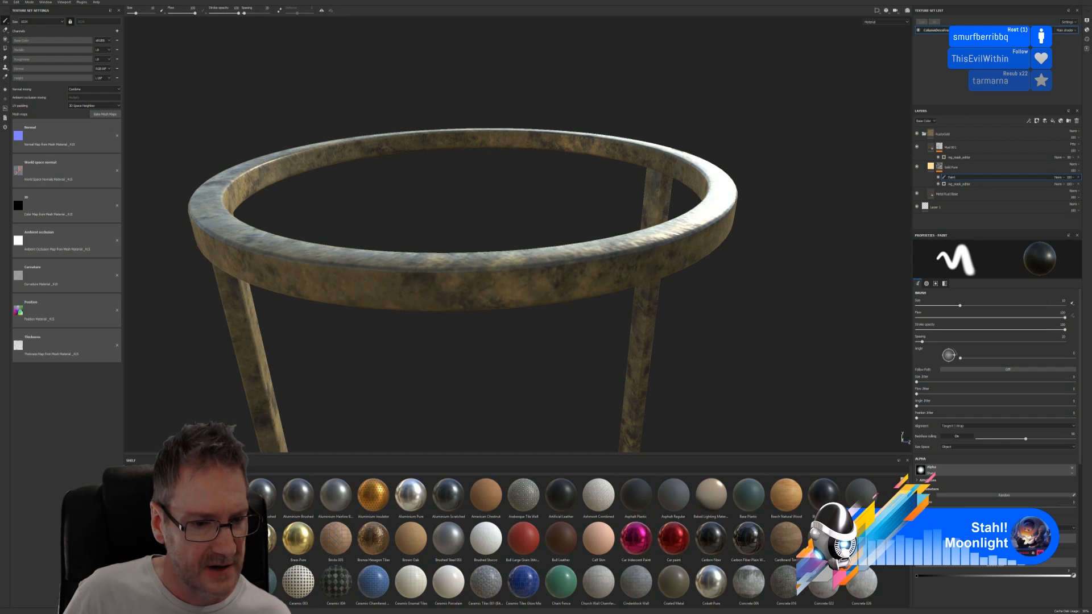
pyautogui.click(142, 543)
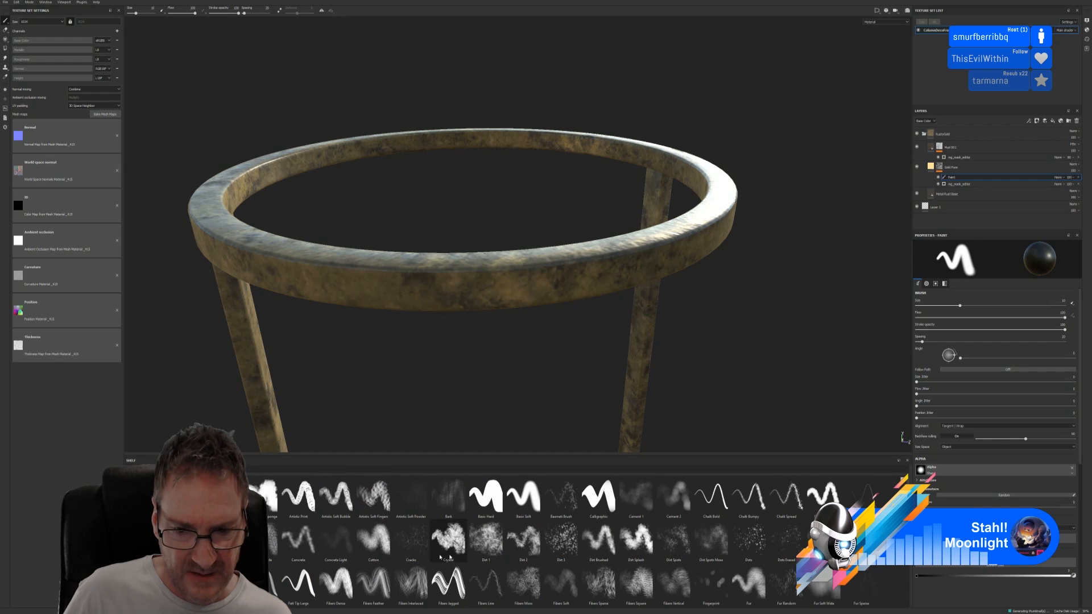
pyautogui.click(524, 540)
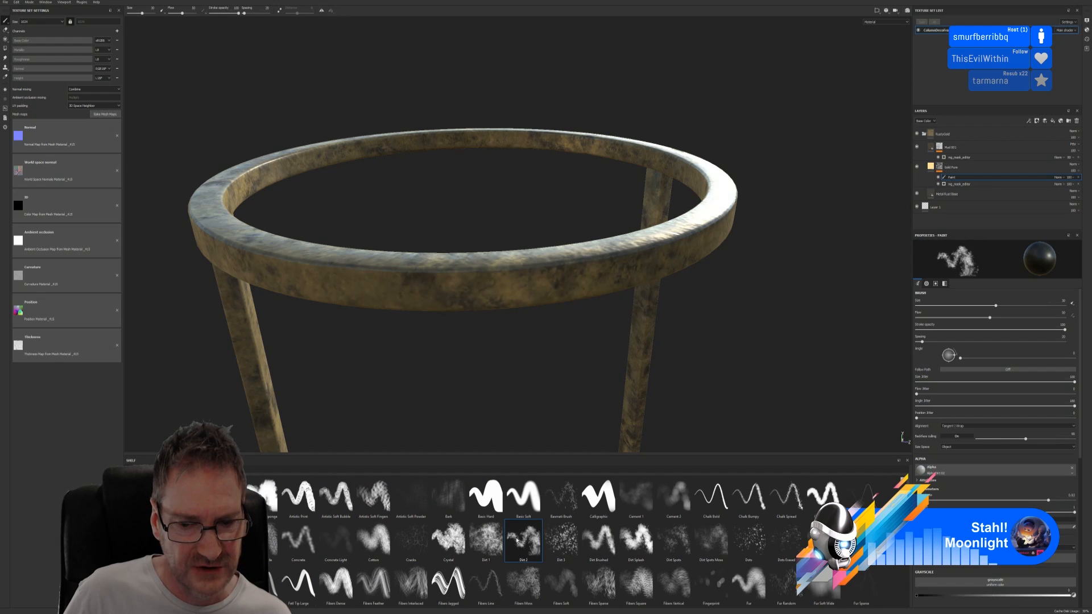
# Reduce the Dirt 2 brush size, trying strokes on the upper ring's front edge and undoing them.
pyautogui.moveTo(654, 228); pyautogui.dragTo(600, 256)
pyautogui.hotkey('ctrl', 'z')
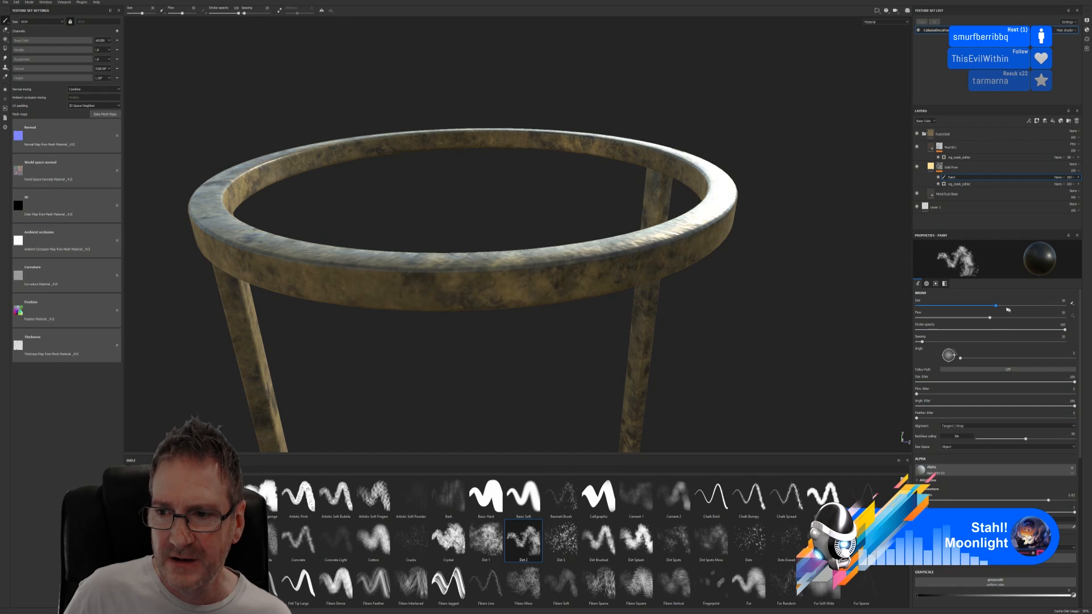
pyautogui.moveTo(999, 306); pyautogui.dragTo(959, 306)
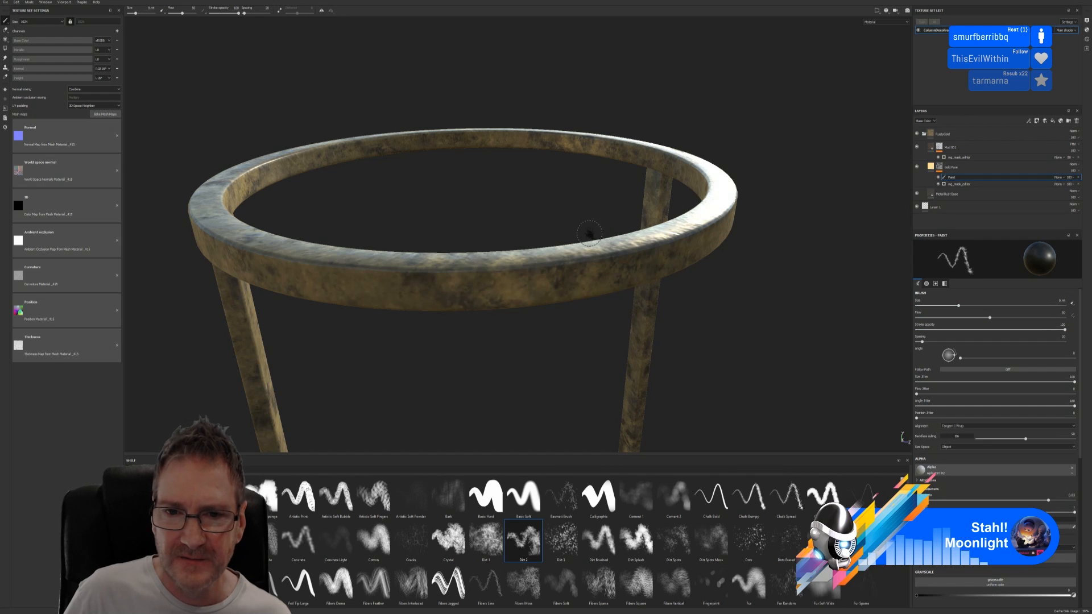
pyautogui.moveTo(589, 253); pyautogui.dragTo(577, 260)
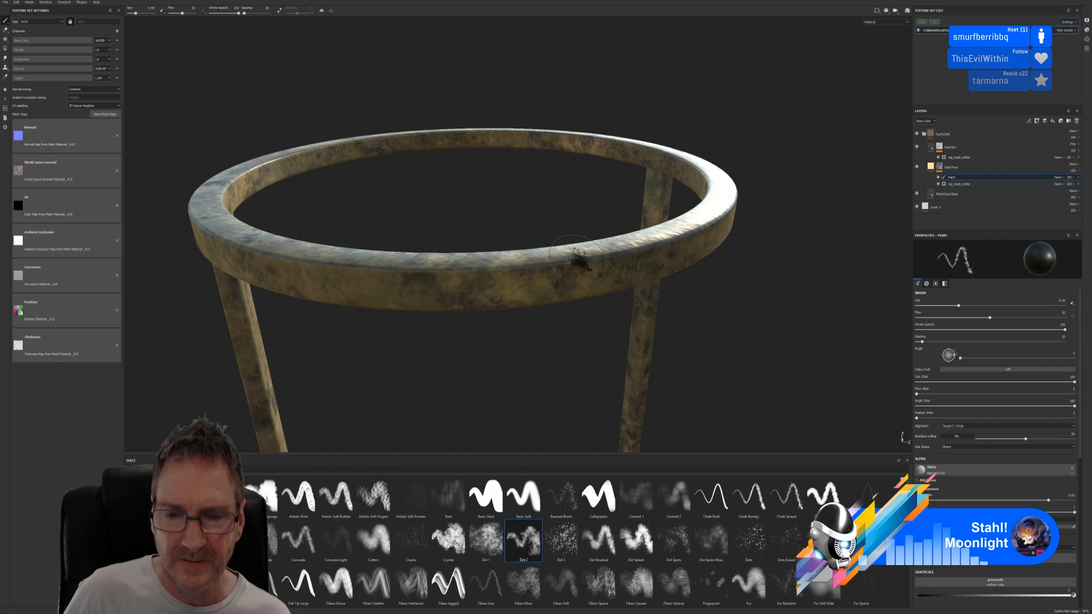
pyautogui.hotkey('ctrl', 'z')
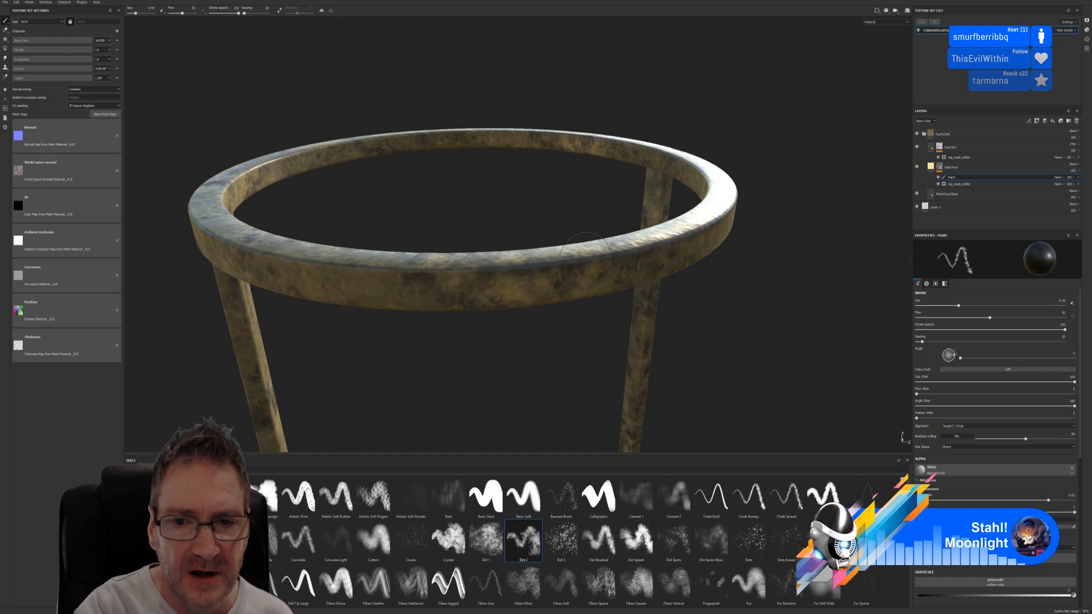
# Paint short Dirt 2 strokes in the Gold Pure mask along the ring's upper outer edge, undoing one unwanted stroke.
pyautogui.click(647, 232)
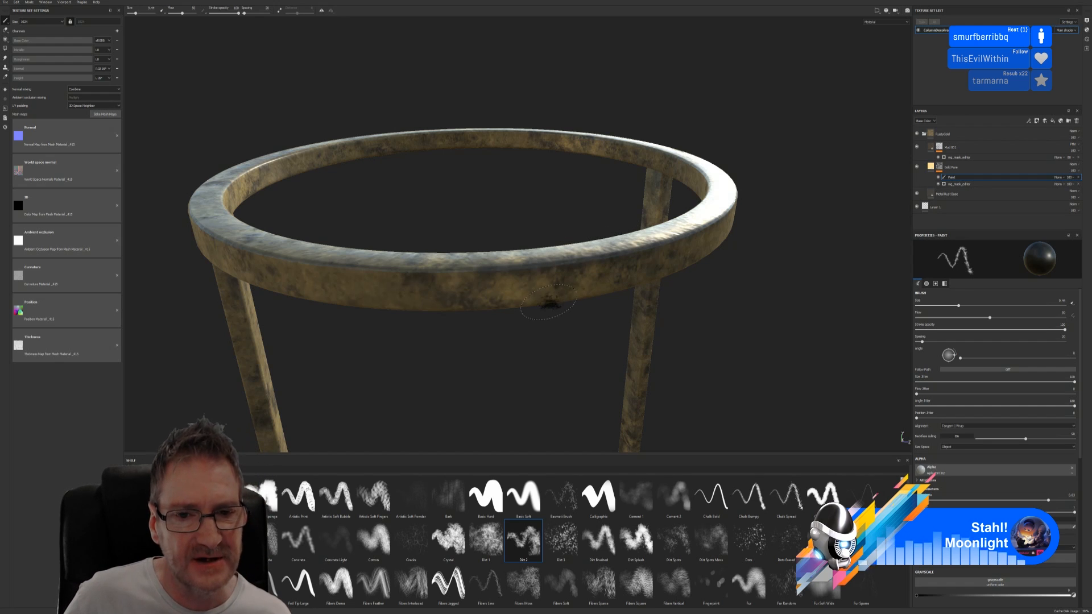
pyautogui.press('alt')
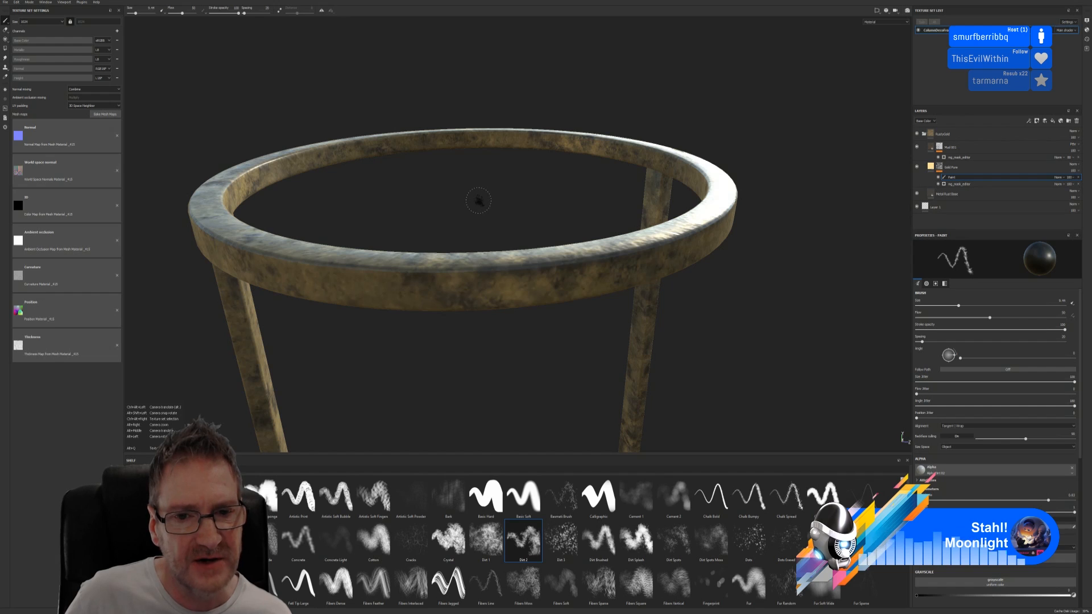
pyautogui.moveTo(478, 201)
pyautogui.keyDown('alt'); pyautogui.mouseDown()
pyautogui.moveTo(587, 185)
pyautogui.moveTo(600, 200)
pyautogui.mouseUp(); pyautogui.keyUp('alt')
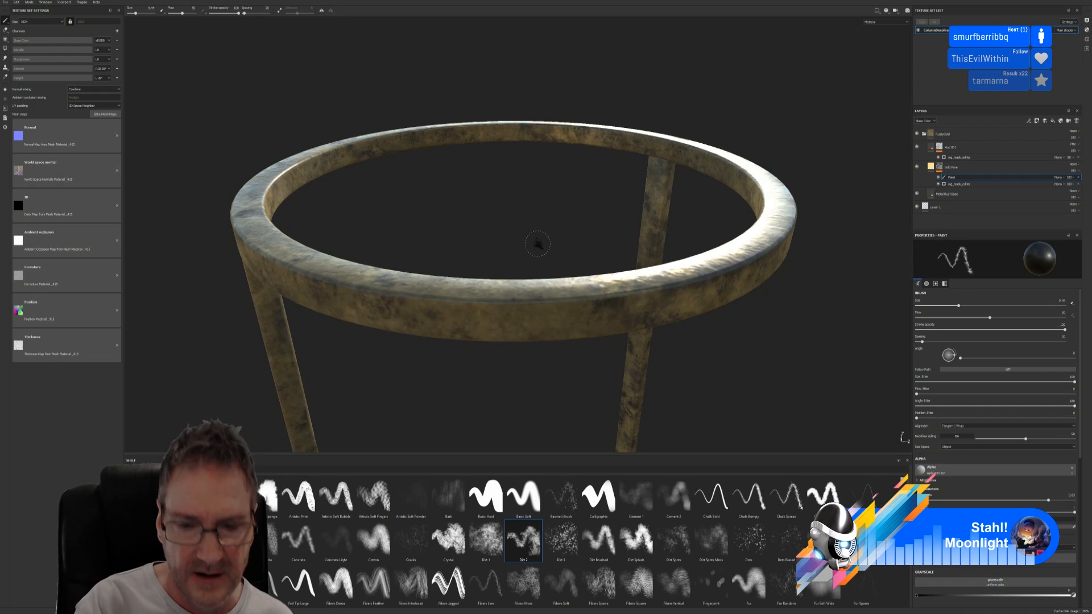
pyautogui.moveTo(583, 284); pyautogui.dragTo(604, 295)
pyautogui.hotkey('ctrl', 'z')
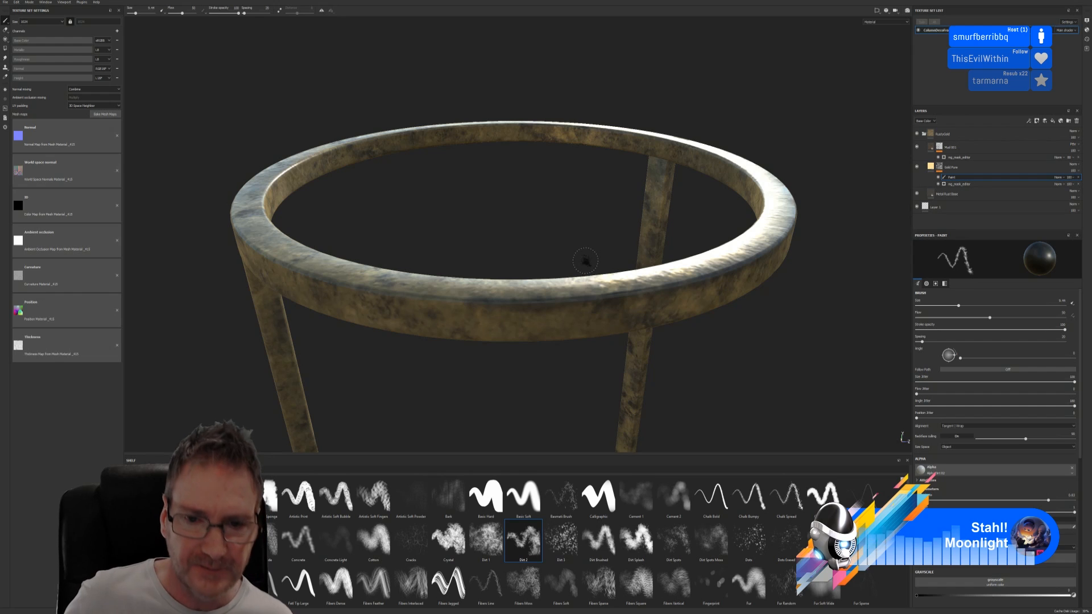
pyautogui.keyDown('alt'); pyautogui.moveTo(585, 258); pyautogui.dragTo(588, 228); pyautogui.keyUp('alt')
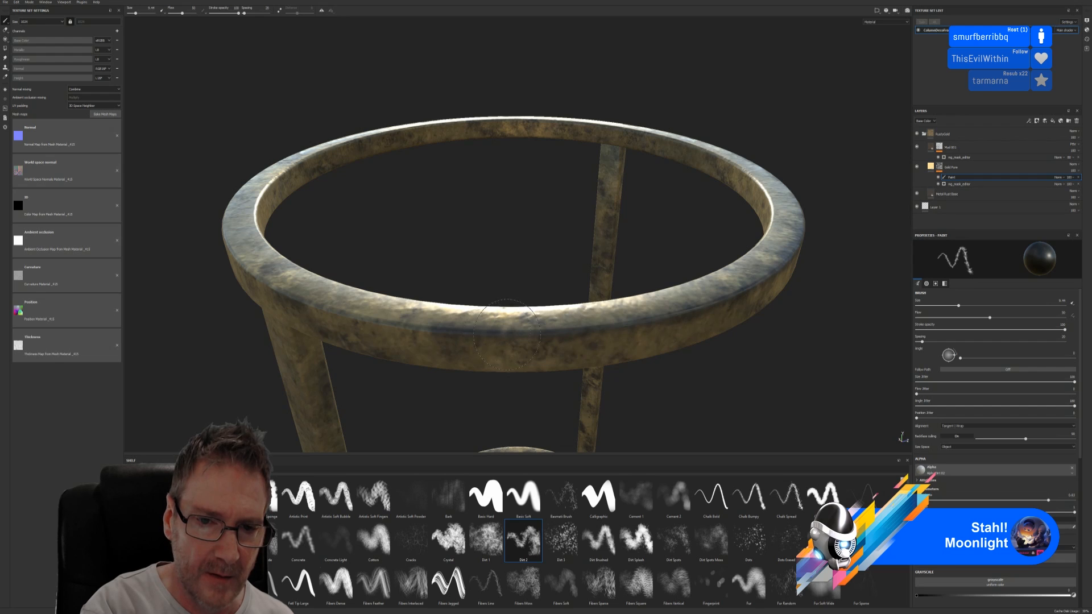
pyautogui.moveTo(514, 331); pyautogui.dragTo(525, 330)
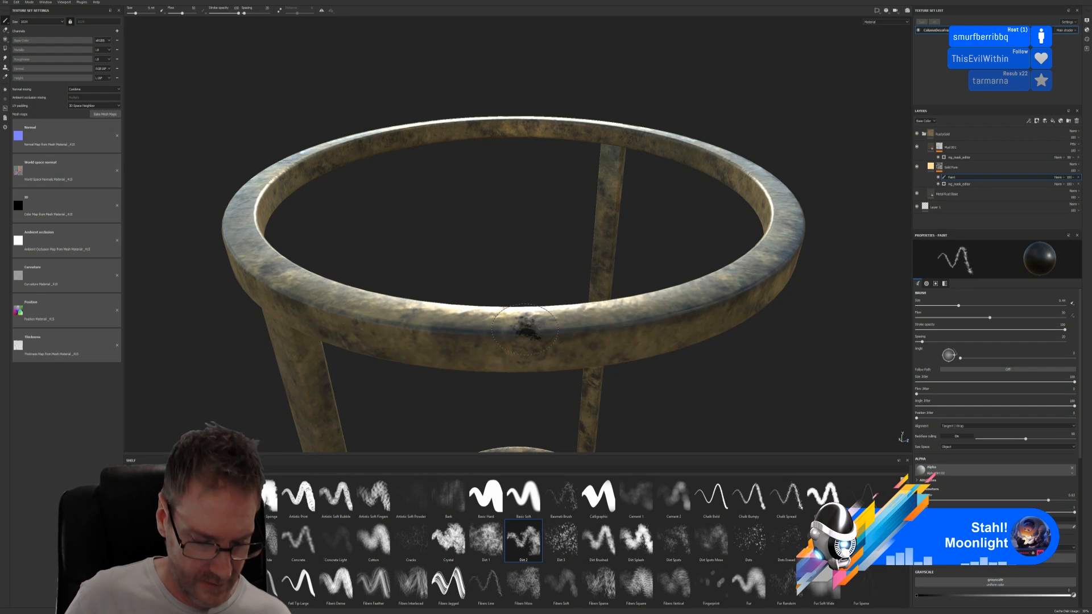
# Break up the gold with Dirt 2 strokes on both sides of the leg joint along the ring's upper rim.
pyautogui.keyDown('alt'); pyautogui.moveTo(429, 285); pyautogui.dragTo(549, 285); pyautogui.keyUp('alt')
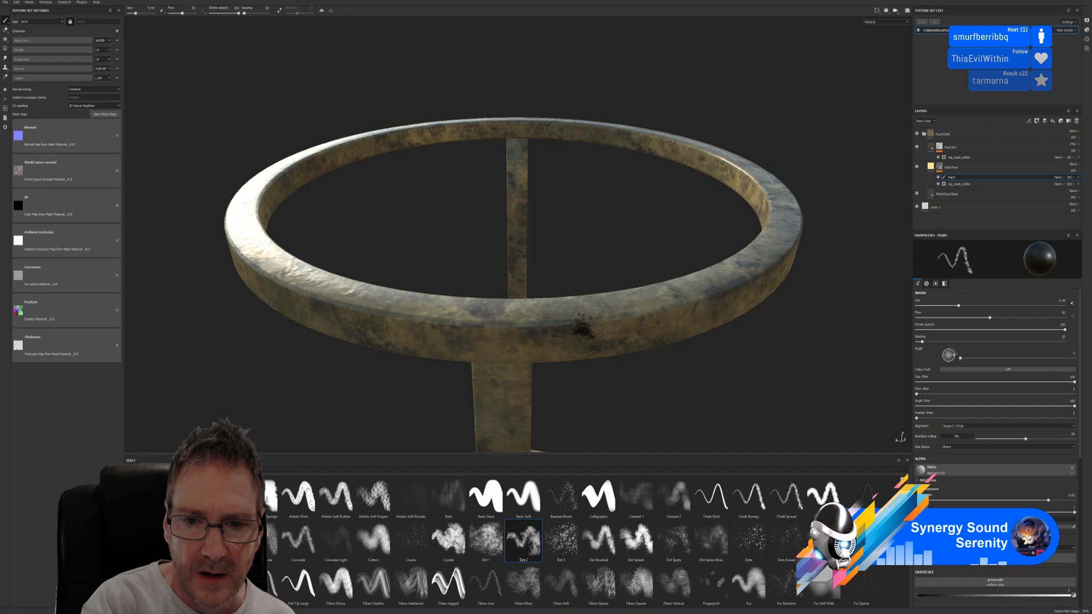
pyautogui.click(634, 320)
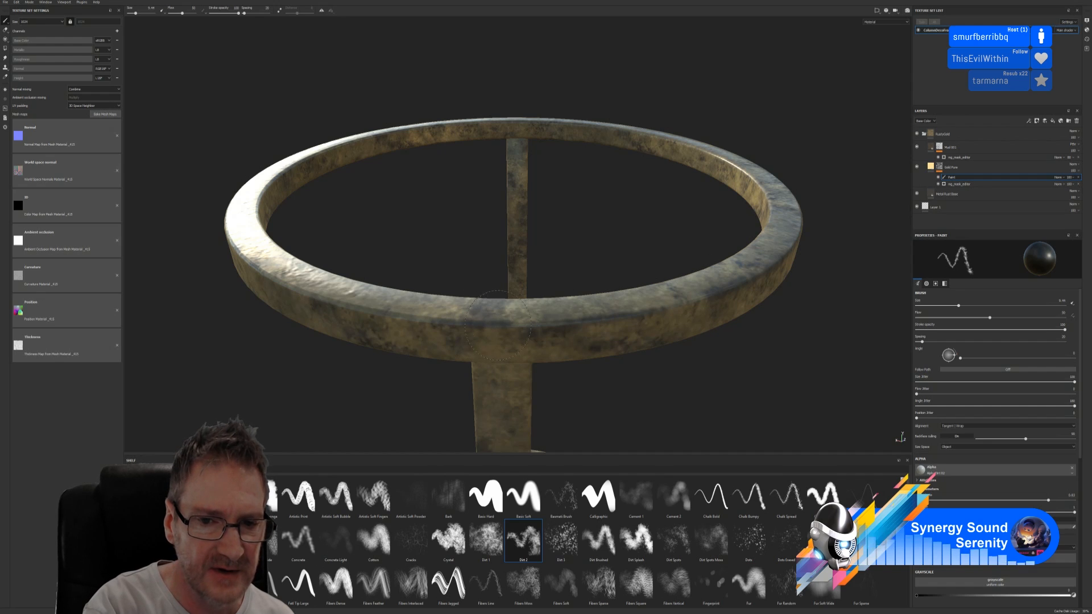
pyautogui.moveTo(417, 317); pyautogui.dragTo(388, 312)
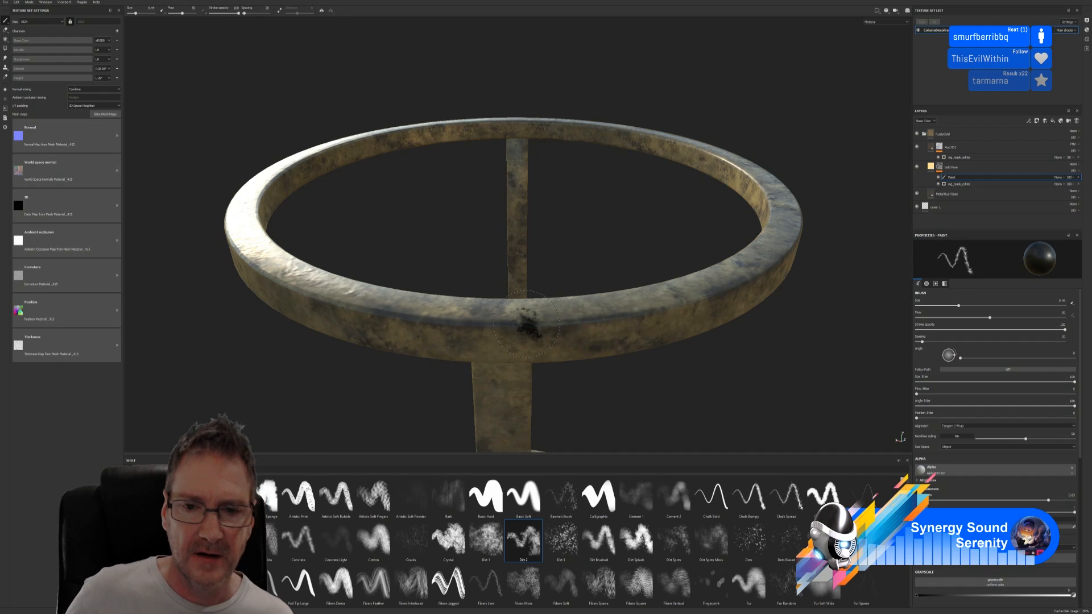
# Try two Dirt 2 dabs on the ring's outer face beside the leg and undo each one.
pyautogui.keyDown('alt'); pyautogui.moveTo(416, 221); pyautogui.dragTo(544, 221); pyautogui.keyUp('alt')
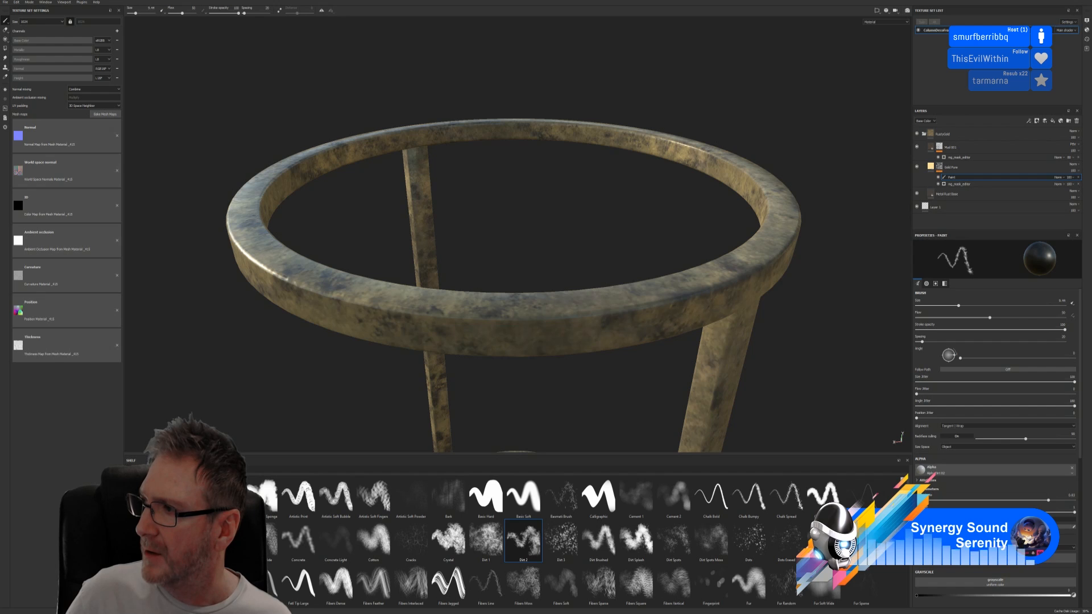
pyautogui.click(516, 332)
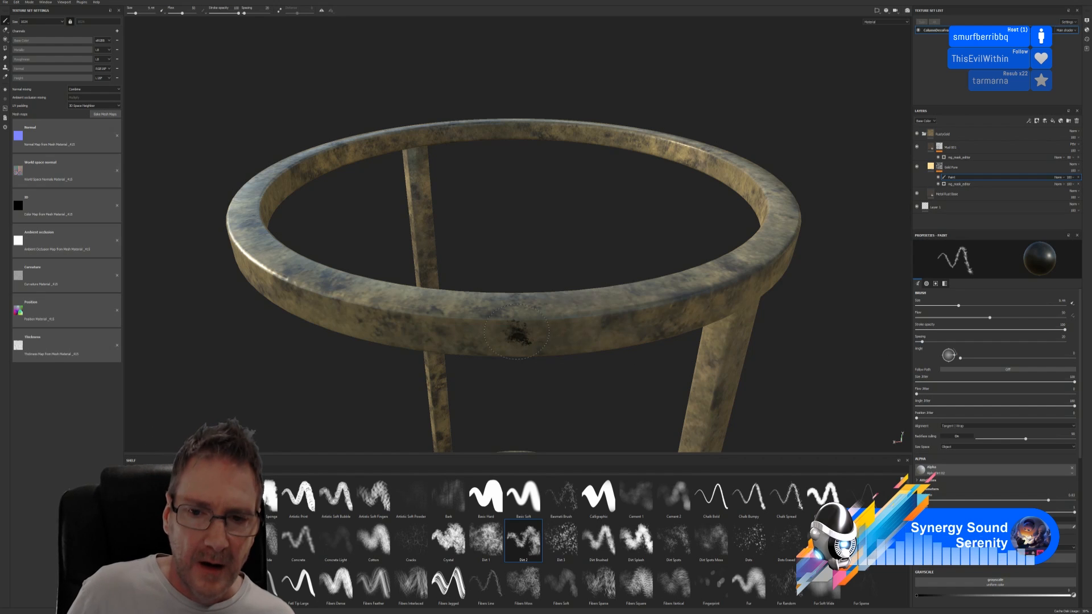
pyautogui.hotkey('ctrl', 'z')
pyautogui.click(549, 319)
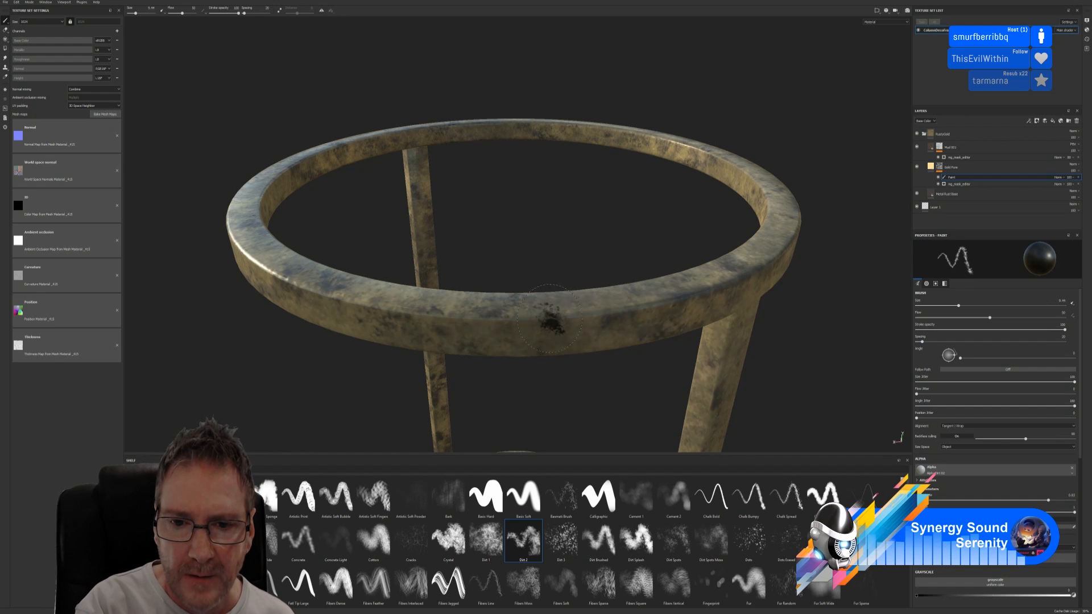
pyautogui.hotkey('ctrl', 'z')
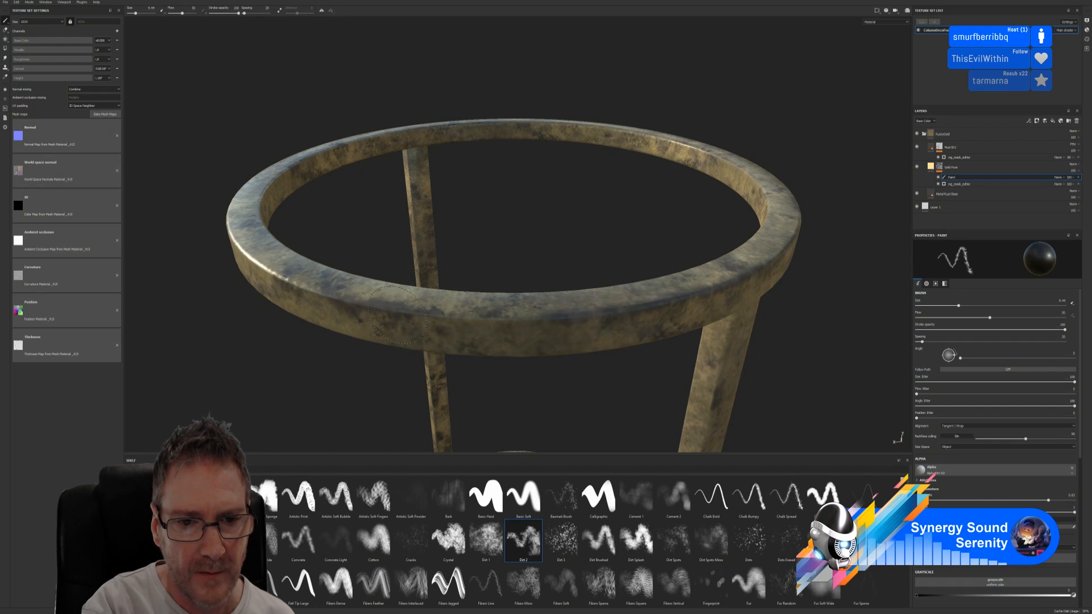
# Continue around the ring, painting Dirt 2 dabs and short strokes in the mask on its outer face between the legs.
pyautogui.keyDown('alt'); pyautogui.moveTo(534, 233); pyautogui.dragTo(712, 229); pyautogui.keyUp('alt')
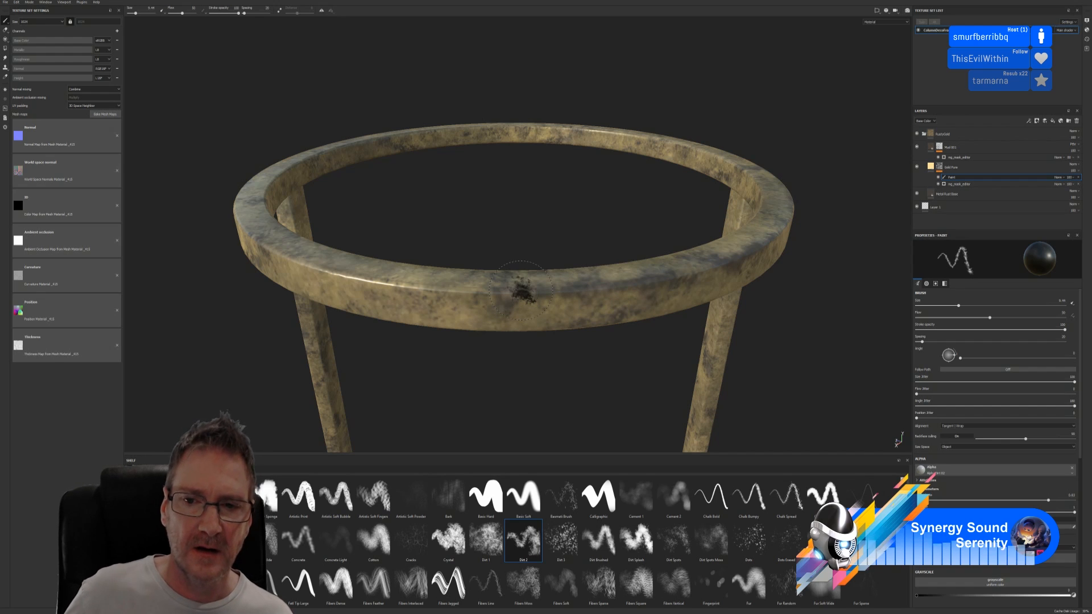
pyautogui.keyDown('alt'); pyautogui.moveTo(470, 360); pyautogui.dragTo(570, 356); pyautogui.keyUp('alt')
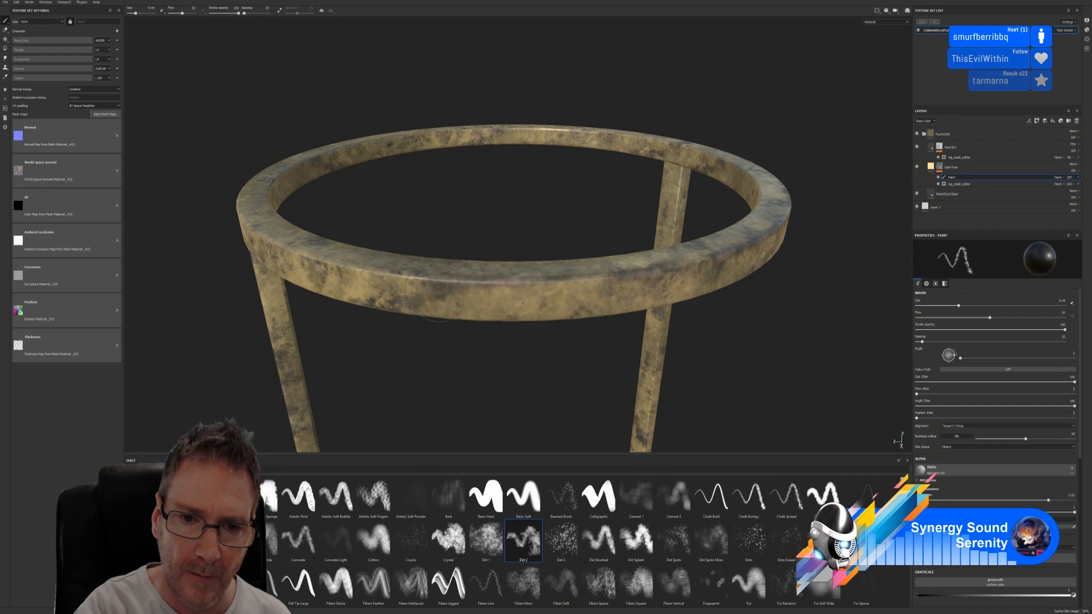
pyautogui.click(570, 288)
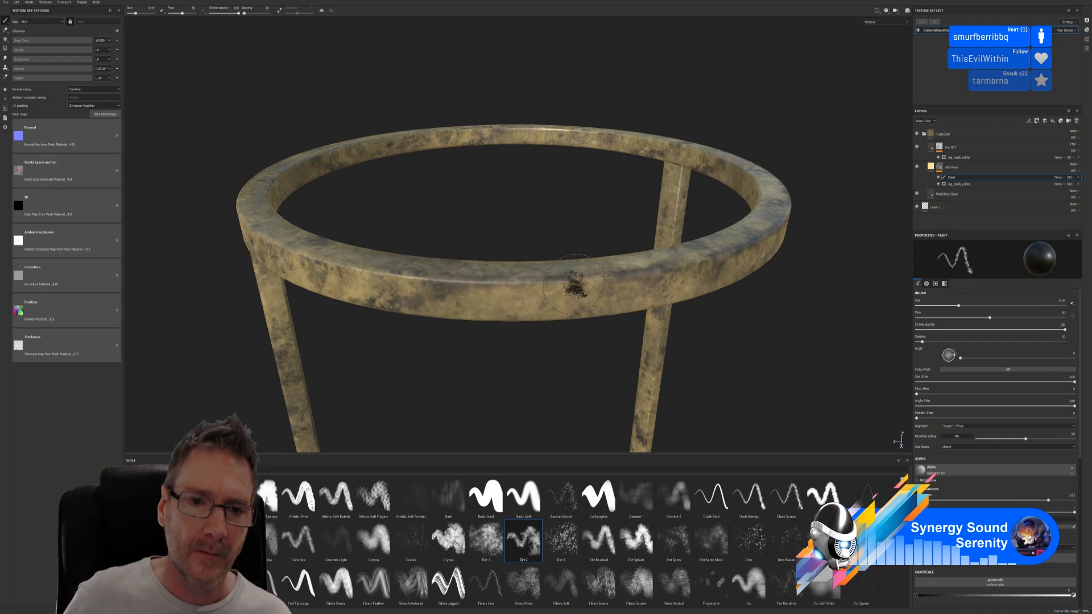
pyautogui.keyDown('alt'); pyautogui.moveTo(436, 388); pyautogui.dragTo(543, 387); pyautogui.keyUp('alt')
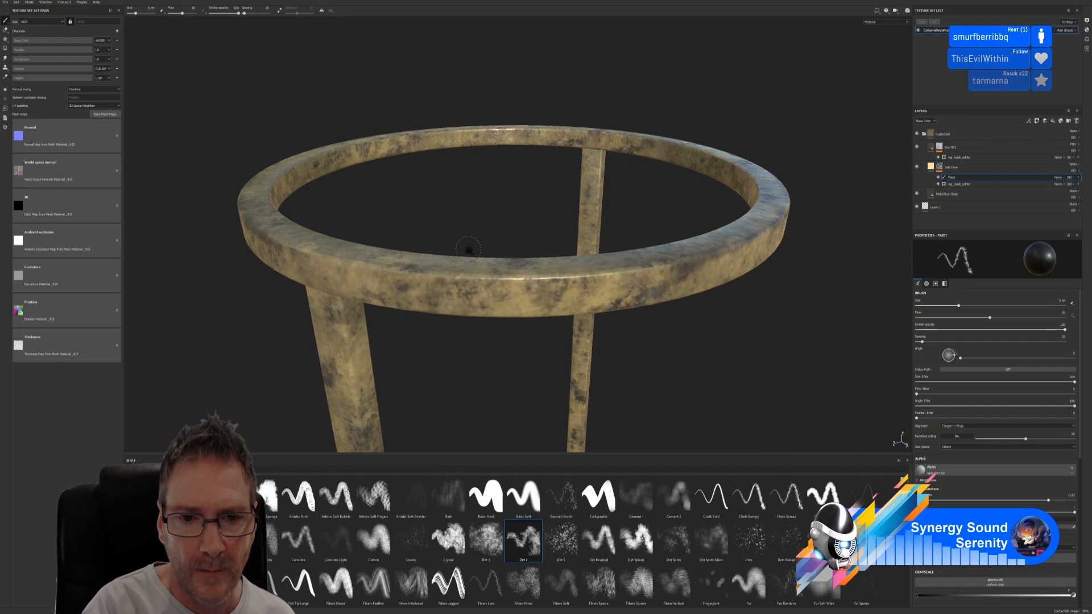
pyautogui.click(500, 279)
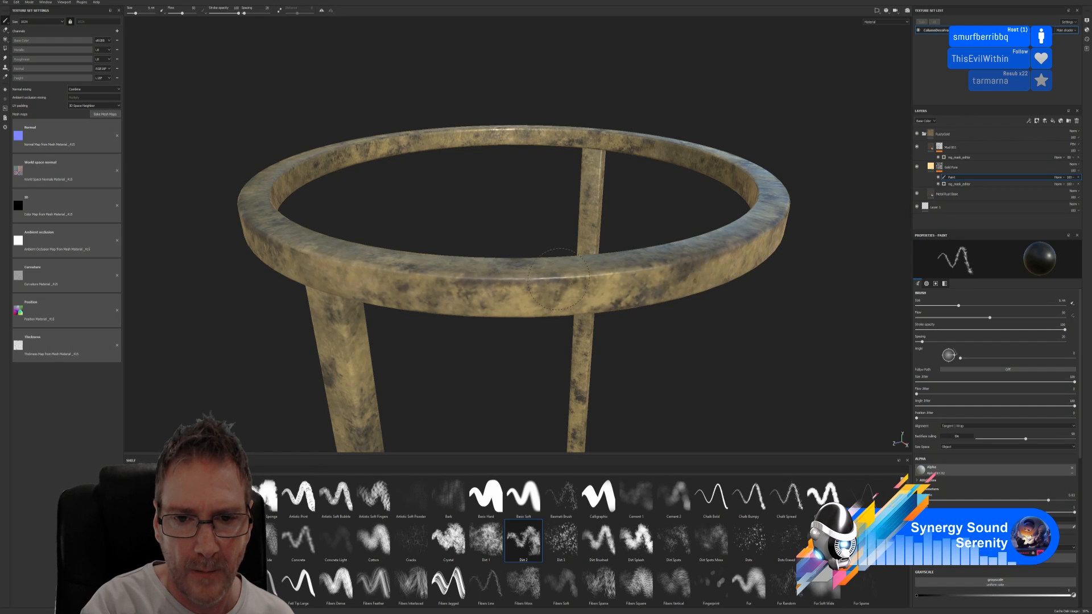
pyautogui.moveTo(440, 280)
pyautogui.mouseDown()
pyautogui.moveTo(358, 266)
pyautogui.moveTo(400, 281)
pyautogui.mouseUp()
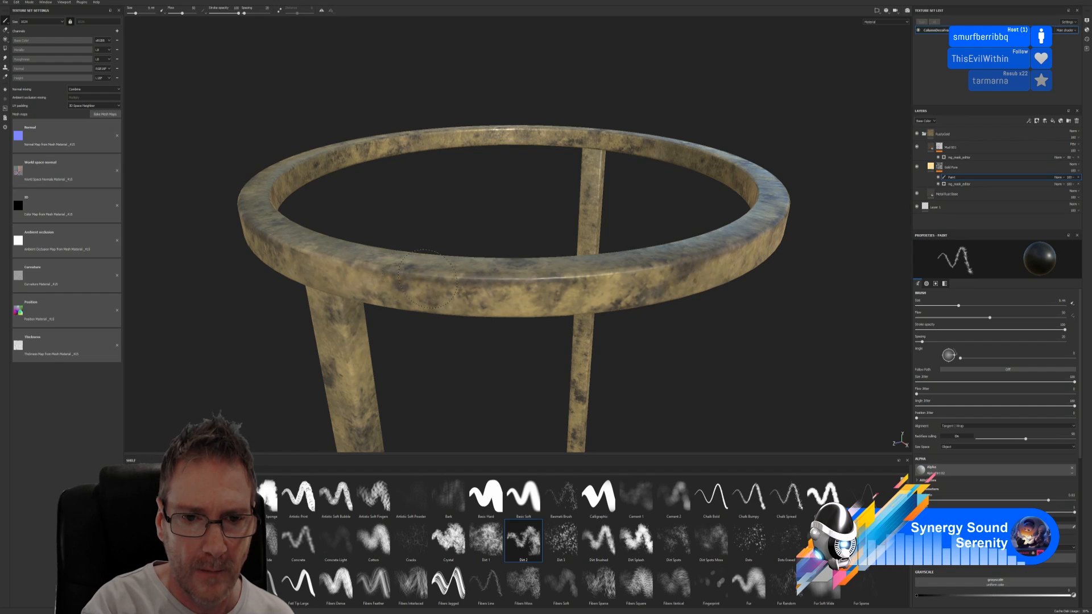
pyautogui.click(580, 282)
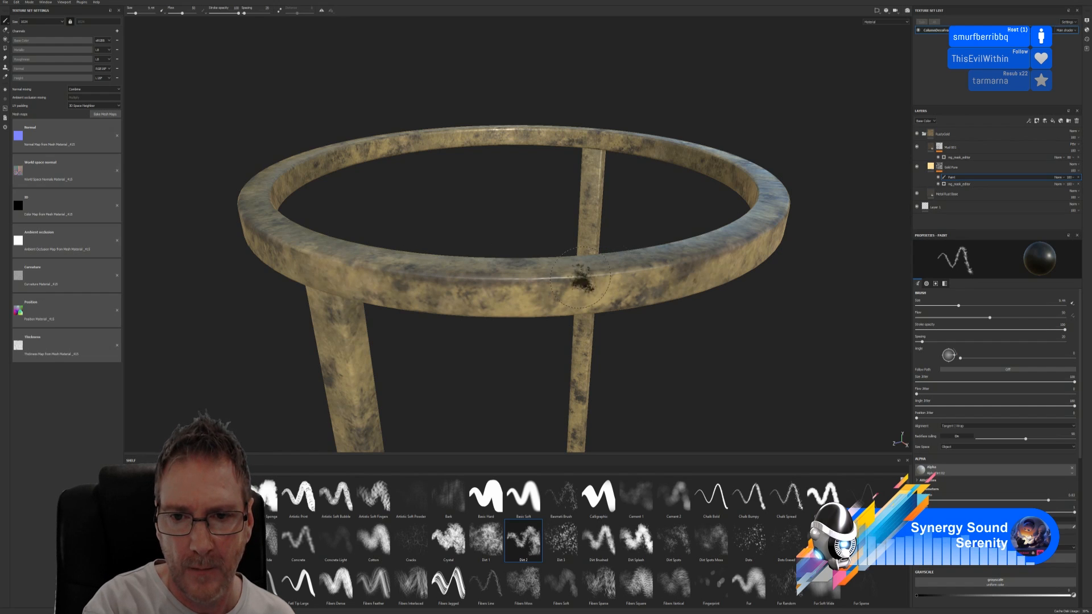
# Paint a Dirt 2 stroke in the mask along the ring's lower outer edge beside the leg, seen from below.
pyautogui.keyDown('alt'); pyautogui.moveTo(501, 370); pyautogui.dragTo(585, 368); pyautogui.keyUp('alt')
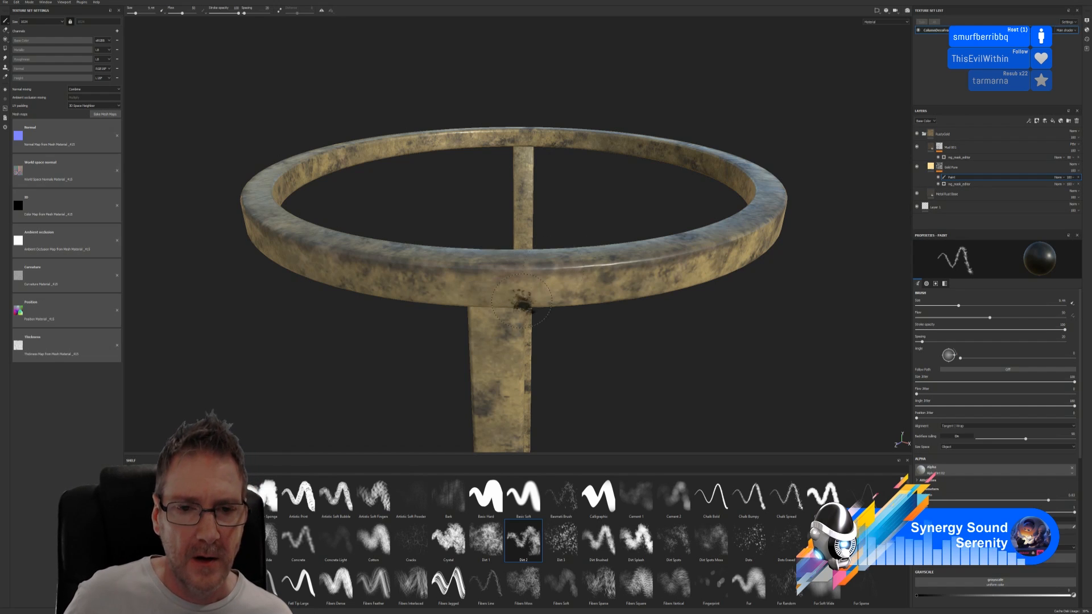
pyautogui.press('alt')
pyautogui.keyDown('alt'); pyautogui.moveTo(524, 342); pyautogui.dragTo(336, 311); pyautogui.keyUp('alt')
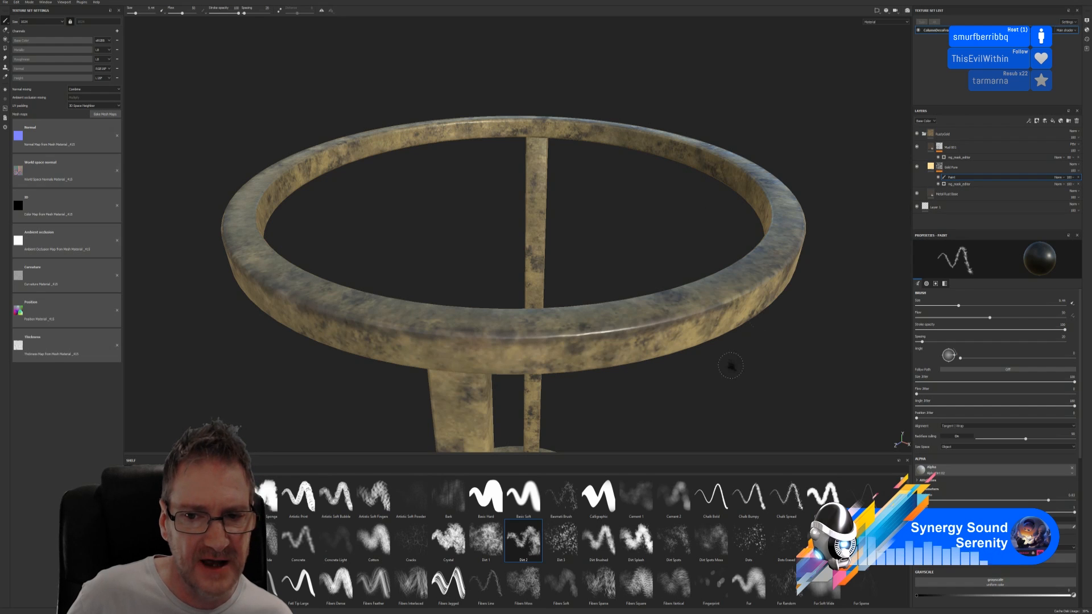
pyautogui.keyDown('alt'); pyautogui.moveTo(696, 423); pyautogui.dragTo(576, 63); pyautogui.keyUp('alt')
pyautogui.keyDown('alt'); pyautogui.moveTo(601, 135); pyautogui.dragTo(617, 189); pyautogui.keyUp('alt')
pyautogui.moveTo(706, 361)
pyautogui.keyDown('alt'); pyautogui.mouseDown()
pyautogui.moveTo(702, 341)
pyautogui.moveTo(762, 161)
pyautogui.mouseUp(); pyautogui.keyUp('alt')
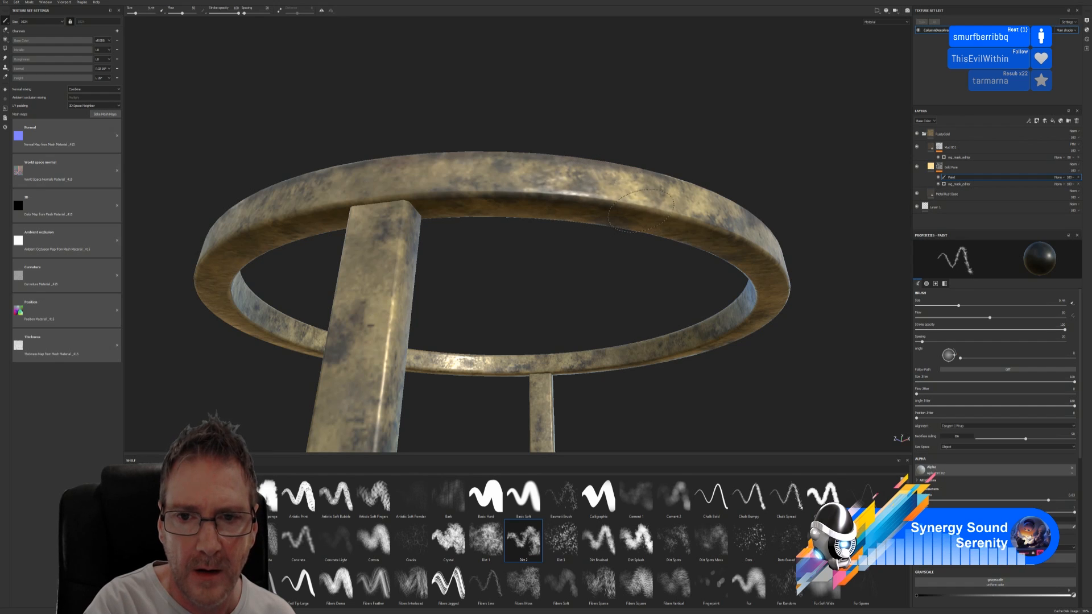
pyautogui.moveTo(654, 199); pyautogui.dragTo(583, 200)
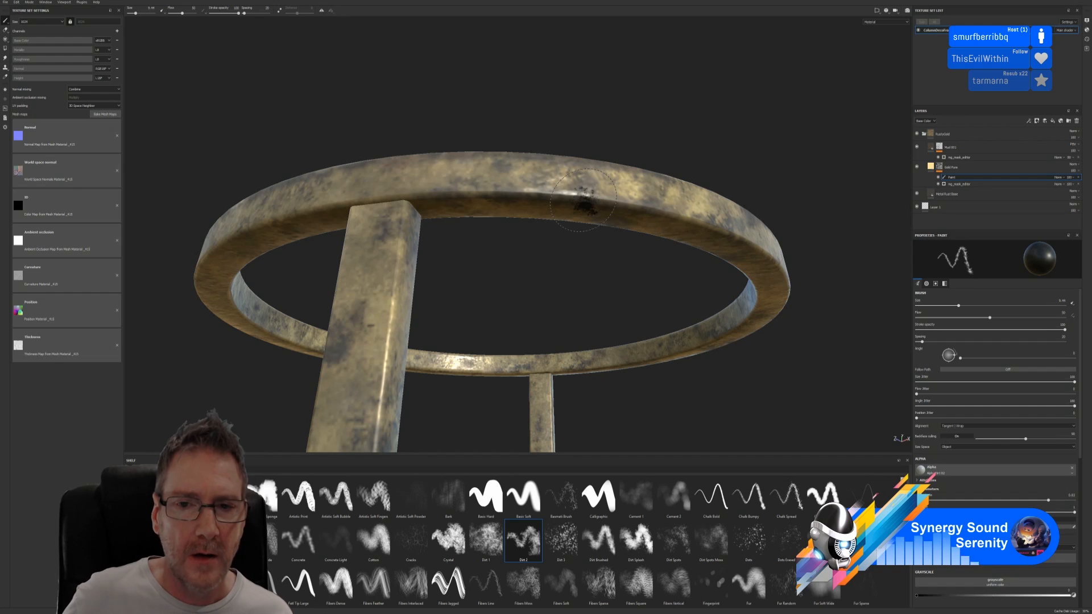
# Dab Dirt 2 marks in the mask farther around the ring's lower outer edge, undoing one misplaced dab.
pyautogui.moveTo(648, 273)
pyautogui.keyDown('alt'); pyautogui.mouseDown()
pyautogui.moveTo(652, 283)
pyautogui.moveTo(607, 278)
pyautogui.moveTo(717, 210)
pyautogui.moveTo(508, 203)
pyautogui.mouseUp(); pyautogui.keyUp('alt')
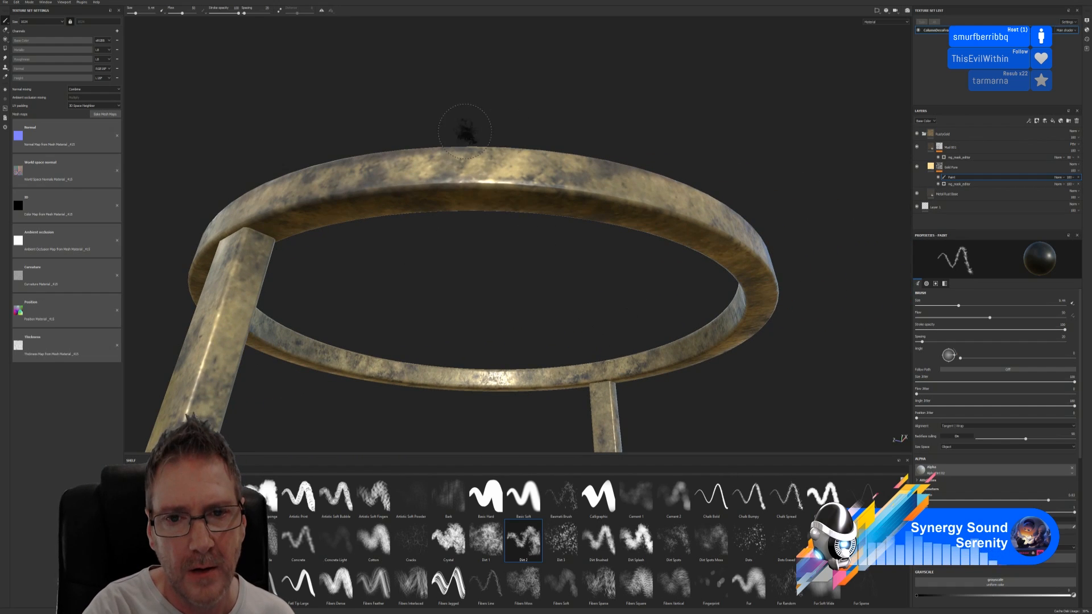
pyautogui.click(521, 185)
pyautogui.hotkey('ctrl', 'z')
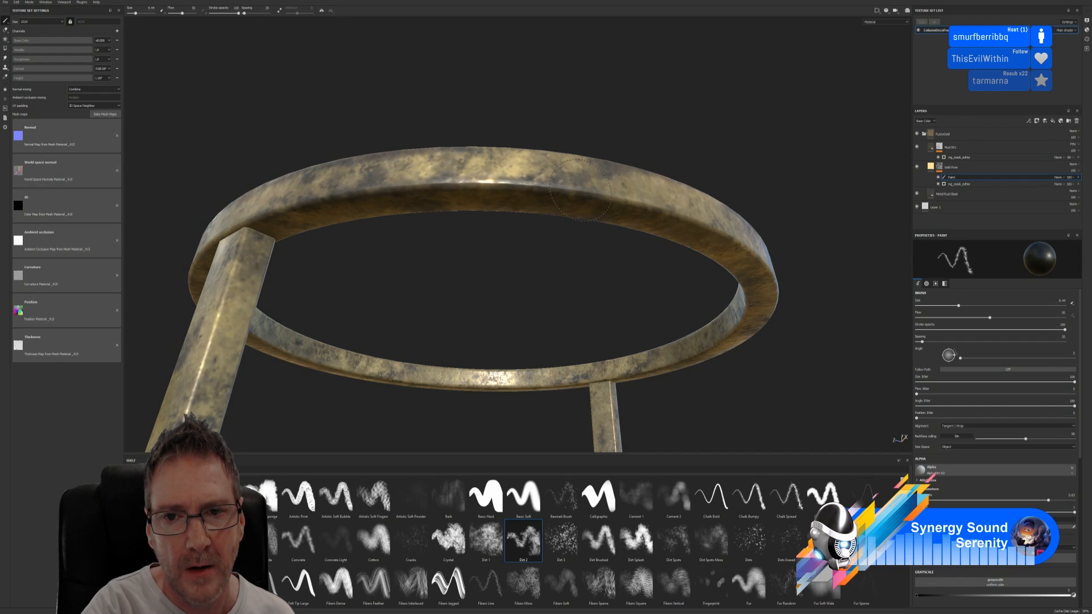
pyautogui.click(641, 209)
pyautogui.moveTo(676, 241)
pyautogui.keyDown('alt'); pyautogui.mouseDown()
pyautogui.moveTo(631, 275)
pyautogui.moveTo(429, 253)
pyautogui.moveTo(514, 254)
pyautogui.moveTo(470, 241)
pyautogui.mouseUp(); pyautogui.keyUp('alt')
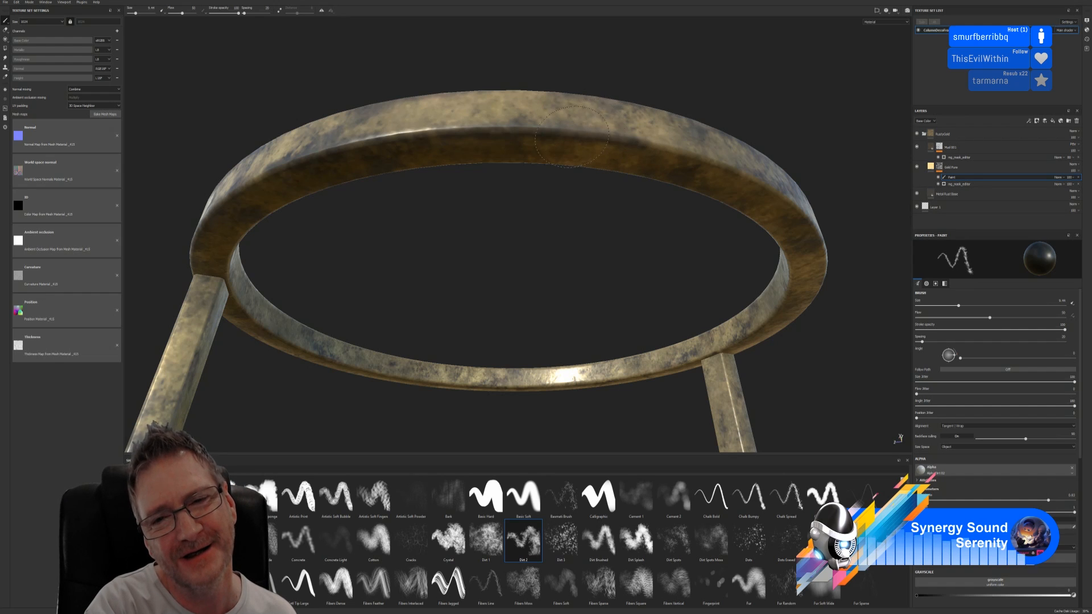
pyautogui.click(532, 129)
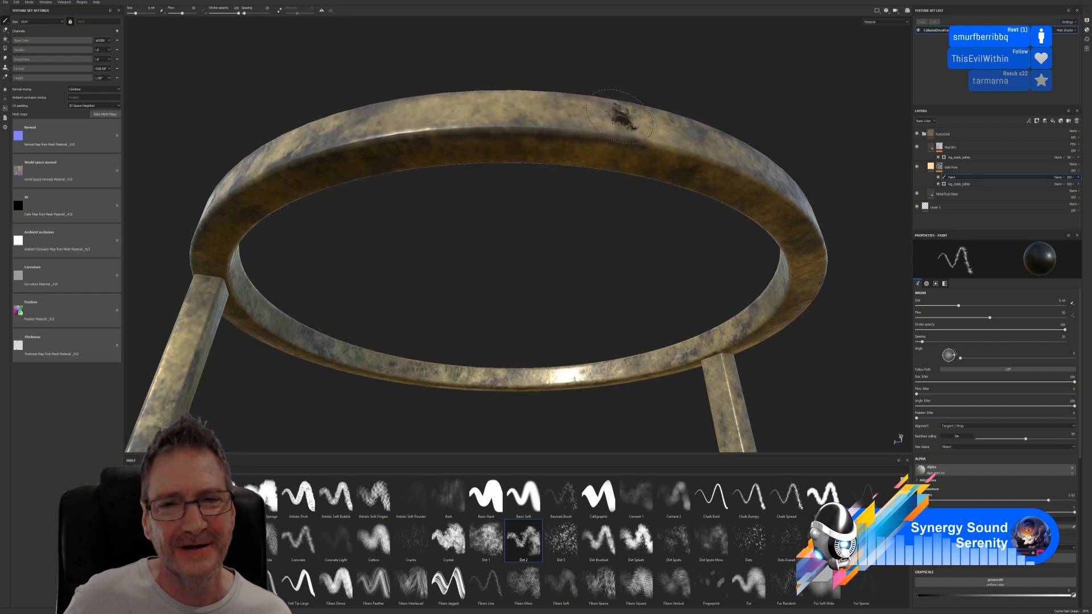
pyautogui.moveTo(674, 270)
pyautogui.keyDown('alt'); pyautogui.mouseDown()
pyautogui.moveTo(641, 275)
pyautogui.moveTo(608, 226)
pyautogui.moveTo(429, 275)
pyautogui.moveTo(446, 282)
pyautogui.mouseUp(); pyautogui.keyUp('alt')
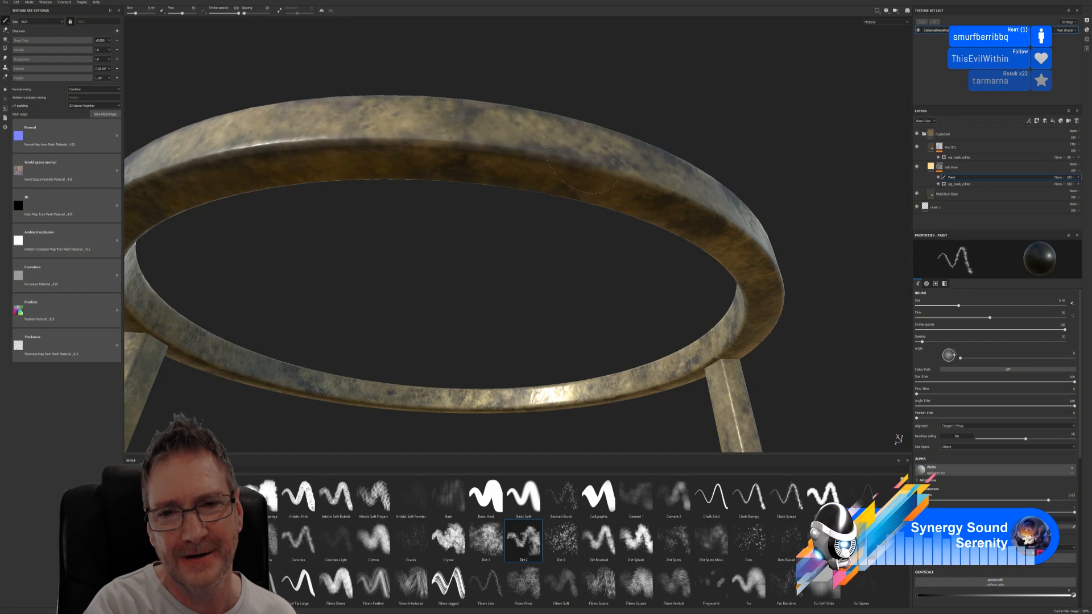
pyautogui.click(543, 148)
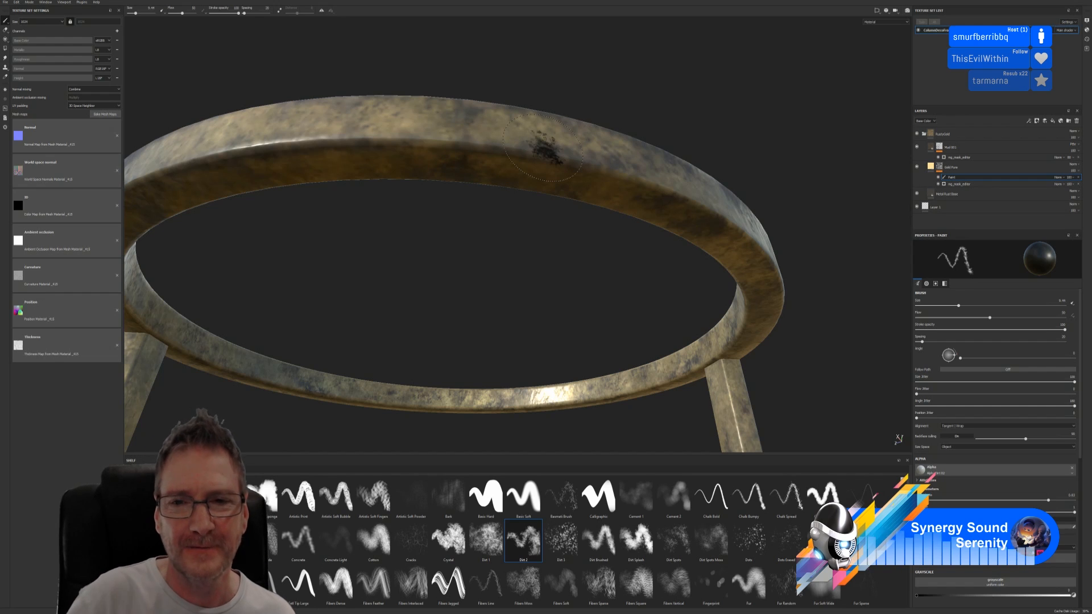
pyautogui.keyDown('alt'); pyautogui.moveTo(582, 242); pyautogui.dragTo(580, 244); pyautogui.keyUp('alt')
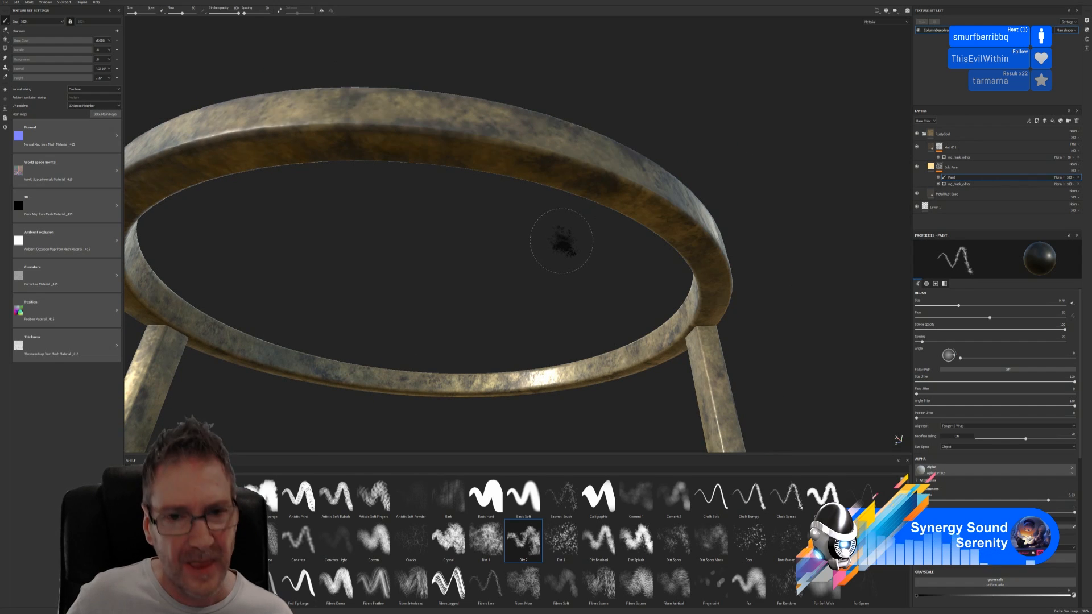
# Dab a Dirt 2 mark in the mask on the ring's outer face between the legs, seen from below.
pyautogui.moveTo(537, 251)
pyautogui.keyDown('alt'); pyautogui.mouseDown()
pyautogui.moveTo(505, 253)
pyautogui.moveTo(529, 214)
pyautogui.moveTo(575, 250)
pyautogui.moveTo(520, 251)
pyautogui.moveTo(529, 253)
pyautogui.mouseUp(); pyautogui.keyUp('alt')
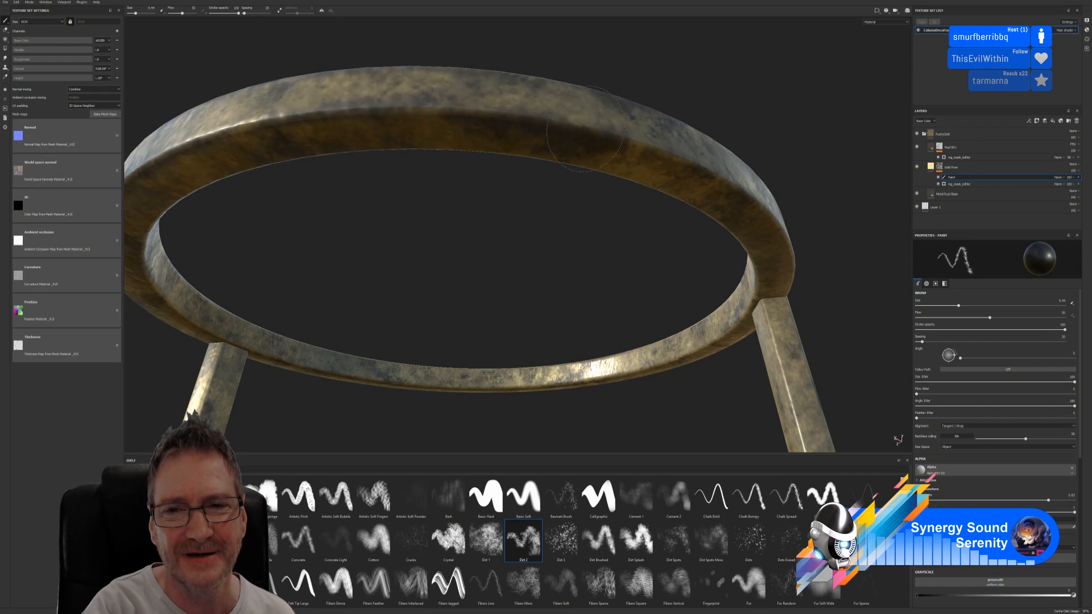
pyautogui.click(621, 139)
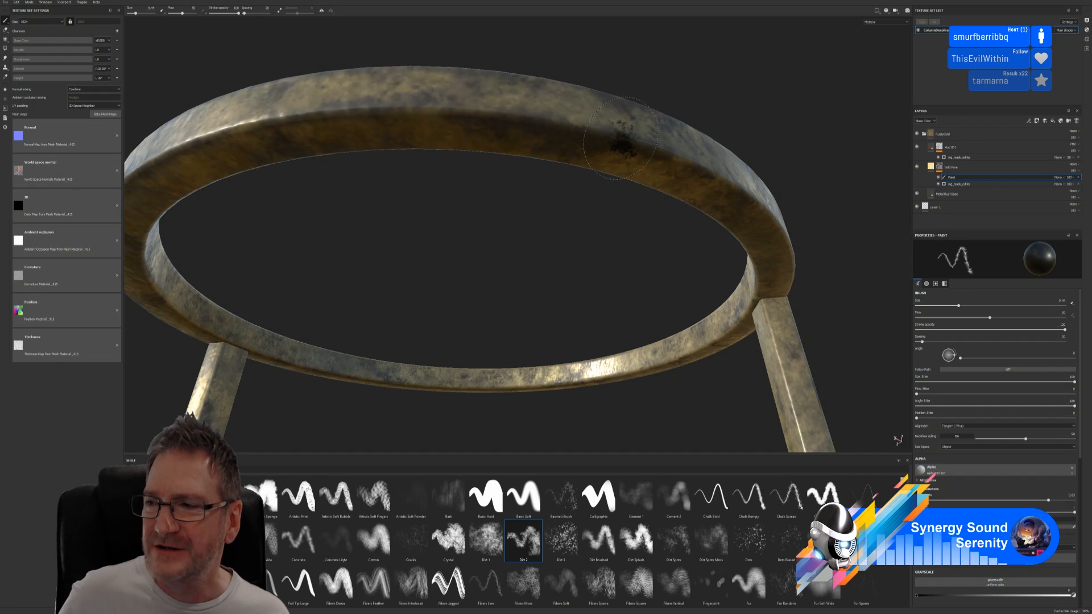
pyautogui.moveTo(661, 241)
pyautogui.keyDown('alt'); pyautogui.mouseDown()
pyautogui.moveTo(584, 238)
pyautogui.moveTo(502, 207)
pyautogui.mouseUp(); pyautogui.keyUp('alt')
pyautogui.scroll(-3, 588, 237)
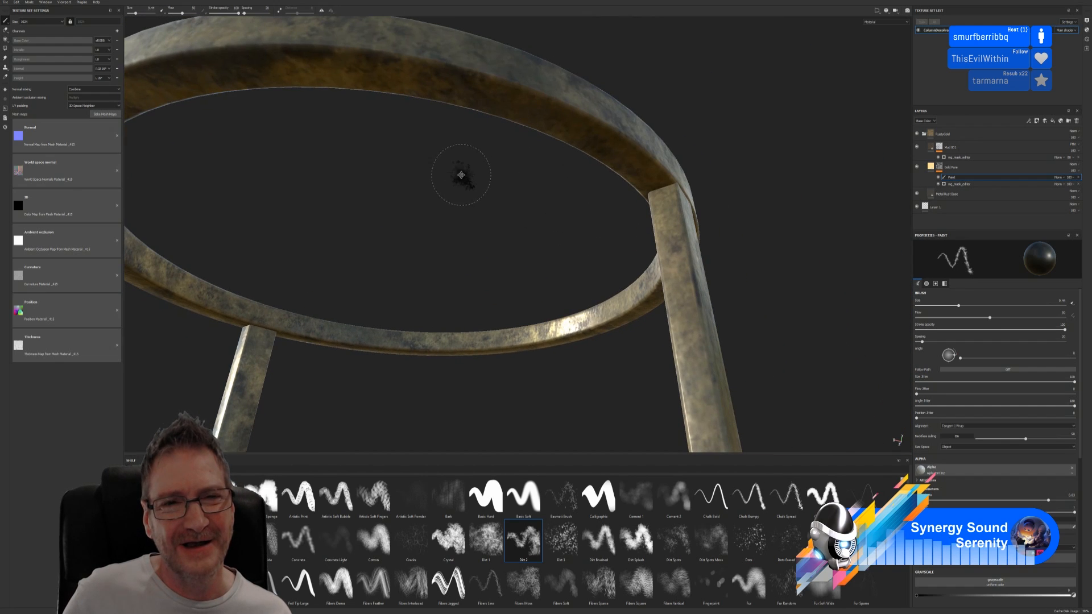
pyautogui.keyDown('alt'); pyautogui.moveTo(461, 175); pyautogui.dragTo(527, 207, button='middle'); pyautogui.keyUp('alt')
pyautogui.keyDown('alt'); pyautogui.moveTo(501, 200); pyautogui.dragTo(479, 198); pyautogui.keyUp('alt')
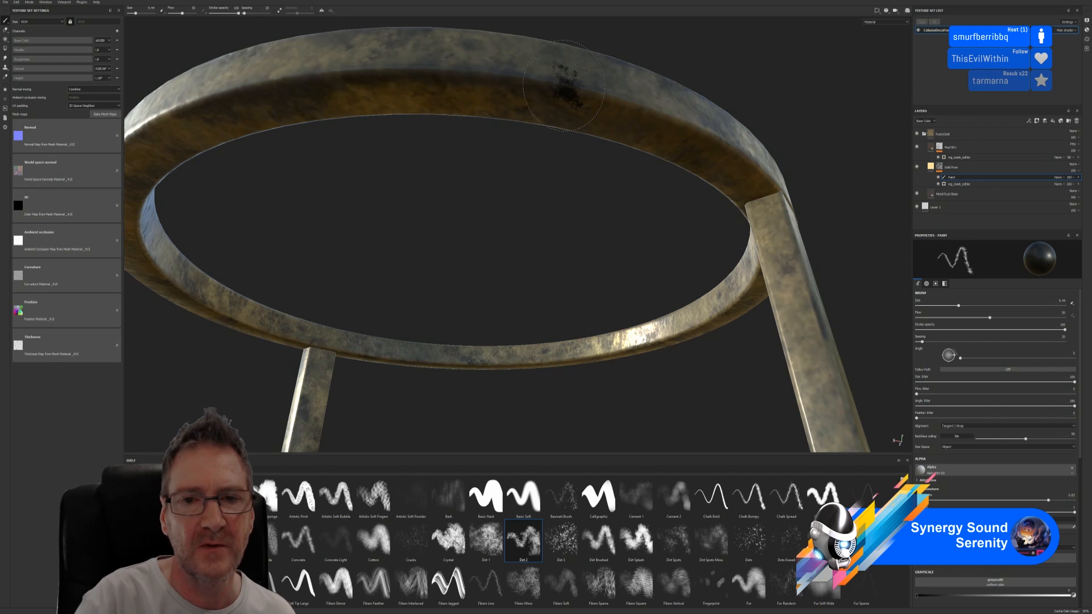
# Dab Dirt 2 at the top of the leg and paint a short stroke along the adjoining ring face in the mask.
pyautogui.moveTo(635, 151)
pyautogui.keyDown('alt'); pyautogui.mouseDown()
pyautogui.moveTo(580, 170)
pyautogui.moveTo(589, 195)
pyautogui.moveTo(582, 149)
pyautogui.moveTo(539, 206)
pyautogui.moveTo(495, 190)
pyautogui.mouseUp(); pyautogui.keyUp('alt')
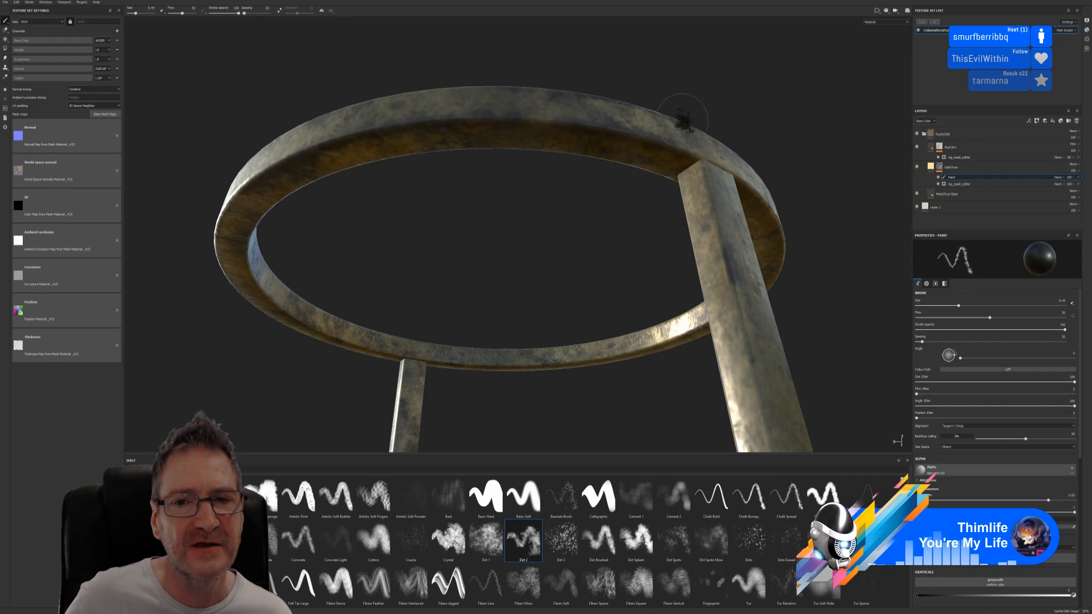
pyautogui.keyDown('alt'); pyautogui.moveTo(682, 119); pyautogui.dragTo(540, 220); pyautogui.keyUp('alt')
pyautogui.keyDown('alt'); pyautogui.moveTo(626, 178); pyautogui.dragTo(485, 217); pyautogui.keyUp('alt')
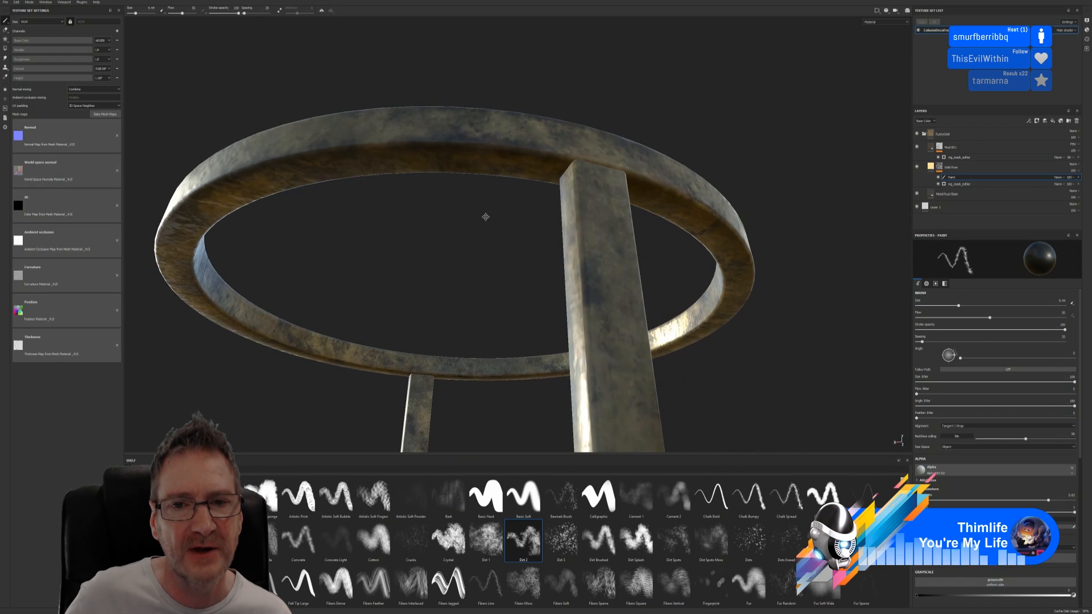
pyautogui.moveTo(641, 100)
pyautogui.keyDown('alt'); pyautogui.mouseDown()
pyautogui.moveTo(682, 205)
pyautogui.moveTo(656, 203)
pyautogui.mouseUp(); pyautogui.keyUp('alt')
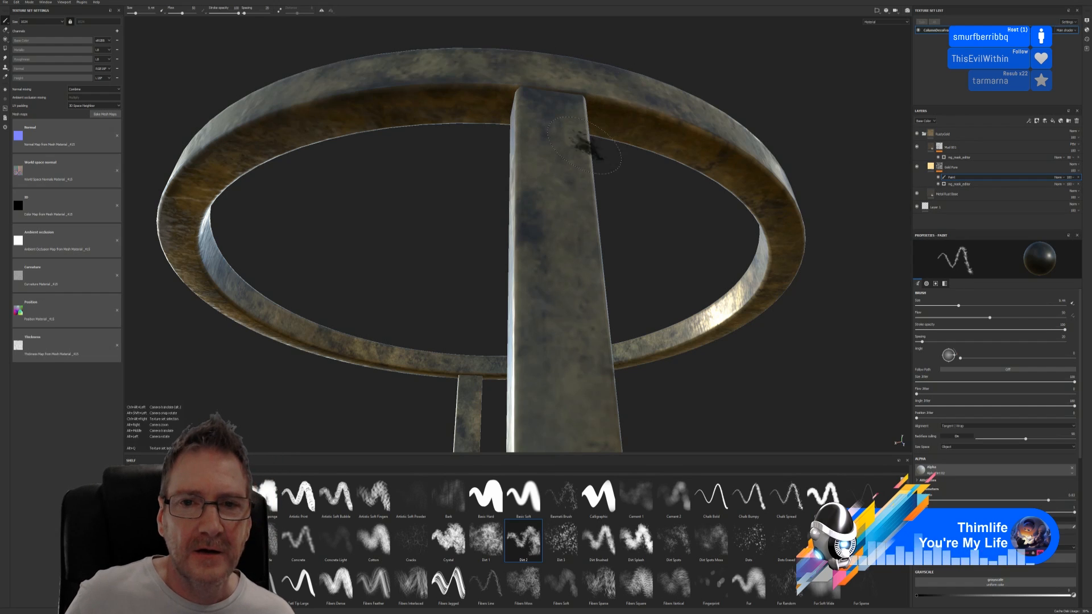
pyautogui.moveTo(535, 100)
pyautogui.keyDown('alt'); pyautogui.mouseDown()
pyautogui.moveTo(620, 156)
pyautogui.moveTo(723, 163)
pyautogui.mouseUp(); pyautogui.keyUp('alt')
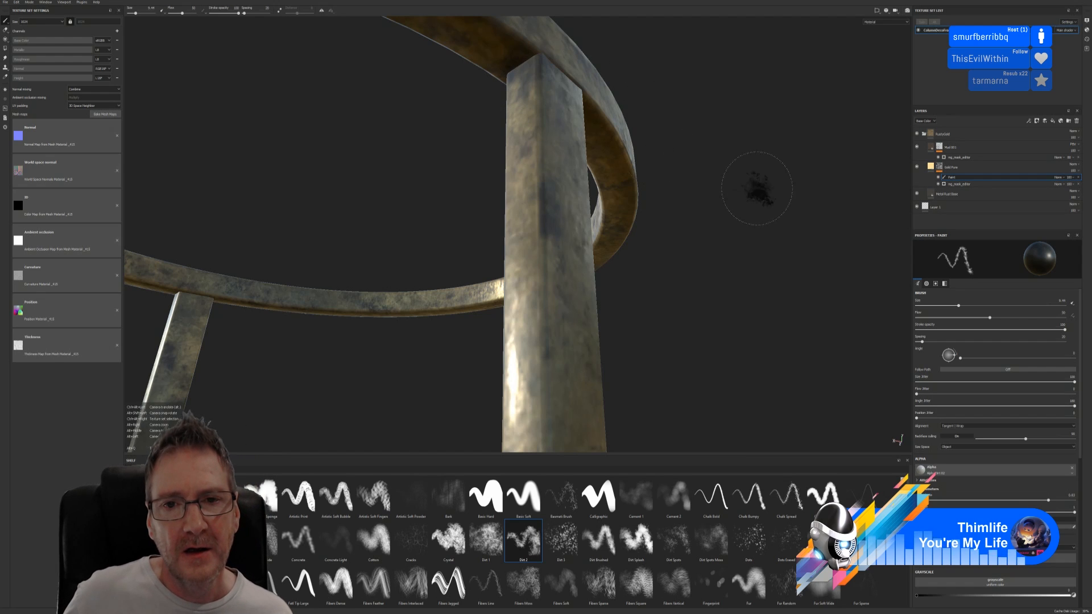
pyautogui.moveTo(756, 188)
pyautogui.keyDown('alt'); pyautogui.mouseDown()
pyautogui.moveTo(517, 210)
pyautogui.moveTo(388, 197)
pyautogui.moveTo(305, 232)
pyautogui.moveTo(437, 219)
pyautogui.mouseUp(); pyautogui.keyUp('alt')
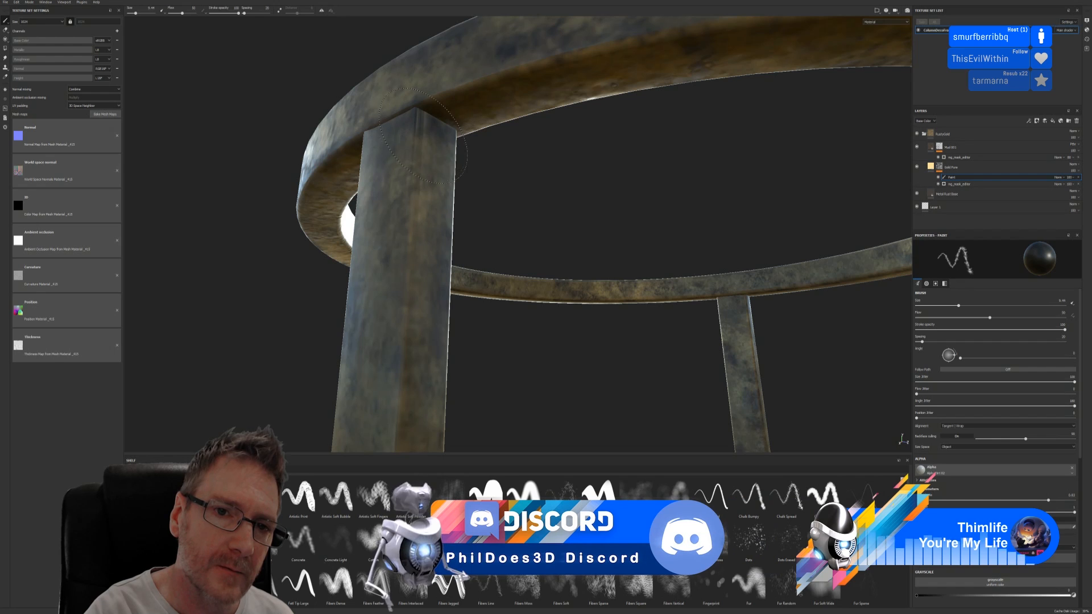
pyautogui.click(422, 134)
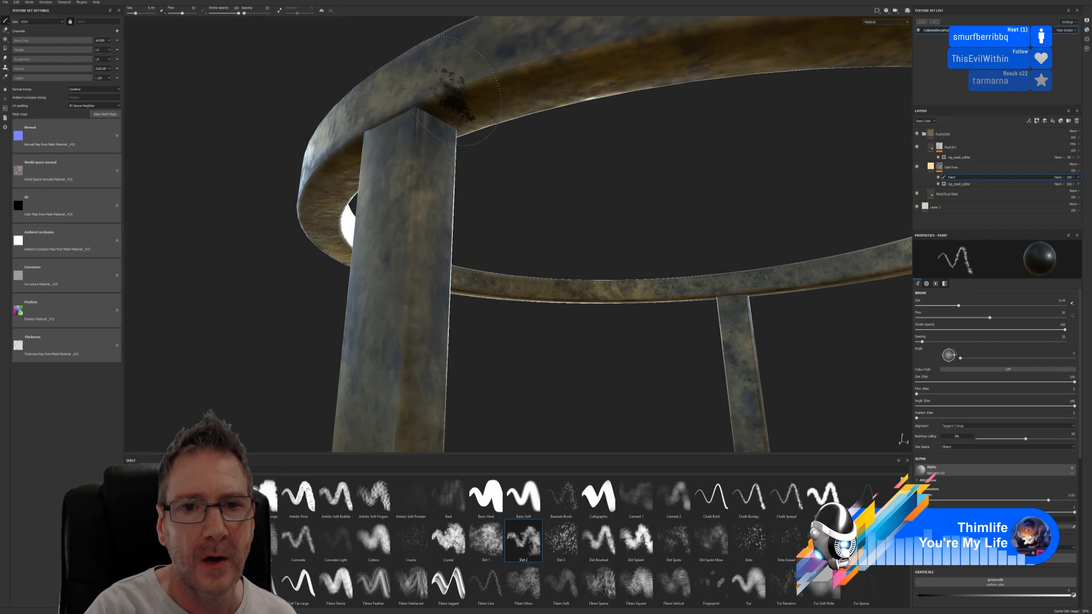
pyautogui.moveTo(471, 80); pyautogui.dragTo(561, 60)
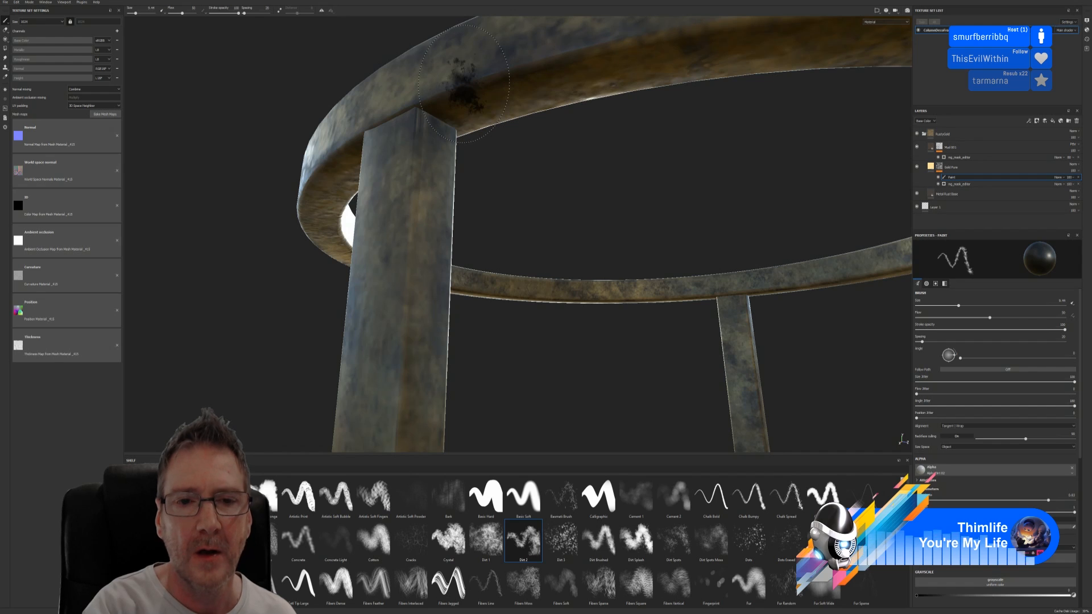
# Paint a short Dirt 2 stroke in the mask farther along the ring's outer face, away from the leg joint.
pyautogui.moveTo(580, 90)
pyautogui.keyDown('alt'); pyautogui.mouseDown()
pyautogui.moveTo(600, 128)
pyautogui.moveTo(587, 122)
pyautogui.moveTo(524, 186)
pyautogui.mouseUp(); pyautogui.keyUp('alt')
pyautogui.scroll(-2, 603, 127)
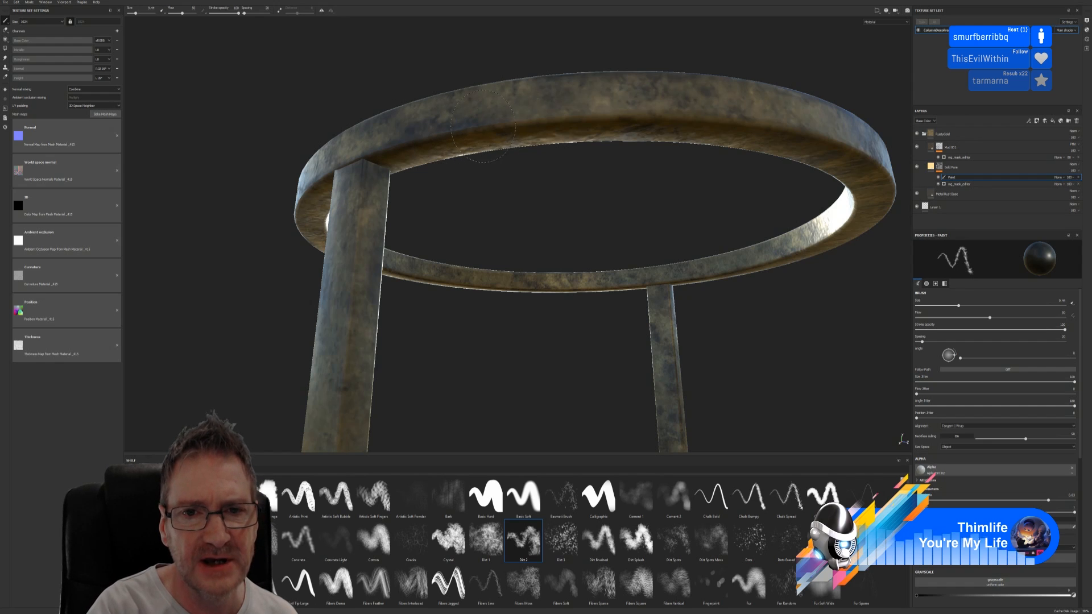
pyautogui.moveTo(483, 126)
pyautogui.mouseDown()
pyautogui.moveTo(554, 122)
pyautogui.moveTo(527, 110)
pyautogui.mouseUp()
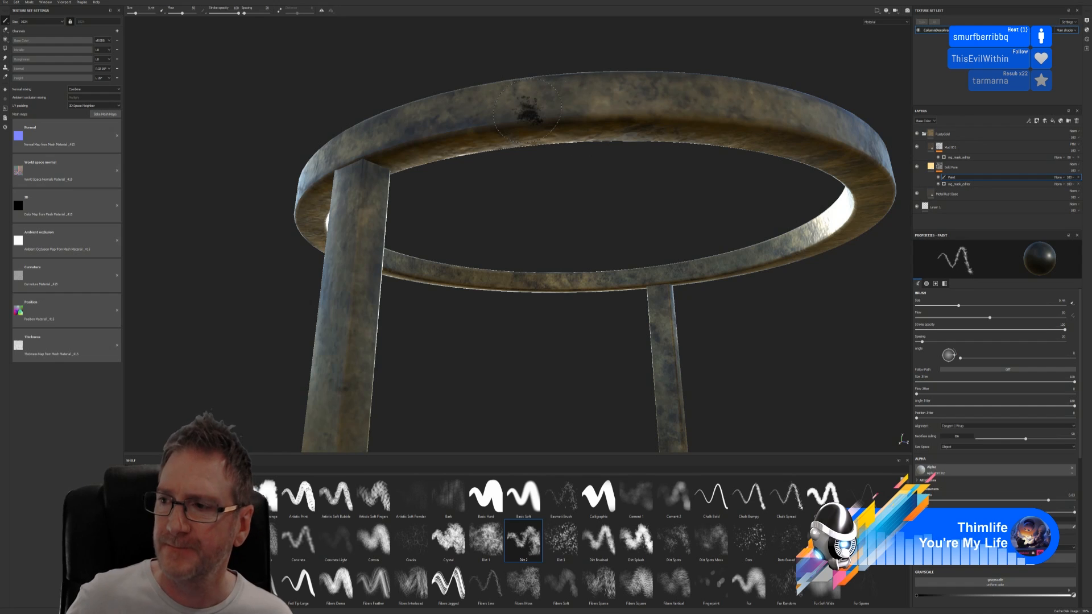
pyautogui.moveTo(629, 200)
pyautogui.keyDown('alt'); pyautogui.mouseDown()
pyautogui.moveTo(607, 207)
pyautogui.moveTo(637, 181)
pyautogui.moveTo(621, 178)
pyautogui.moveTo(499, 210)
pyautogui.mouseUp(); pyautogui.keyUp('alt')
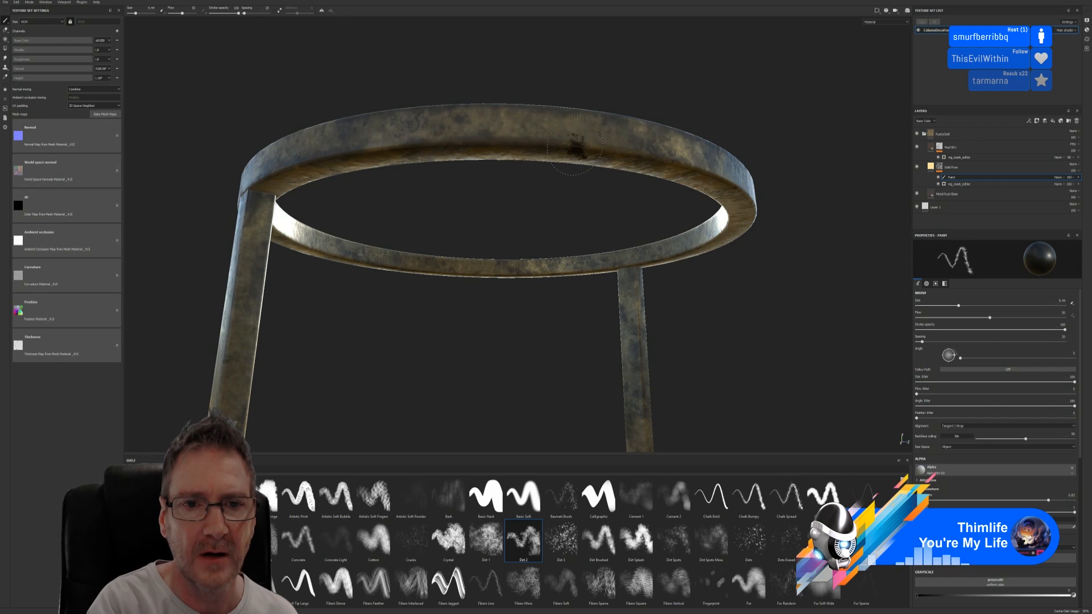
pyautogui.keyDown('alt'); pyautogui.moveTo(662, 184); pyautogui.dragTo(492, 173); pyautogui.keyUp('alt')
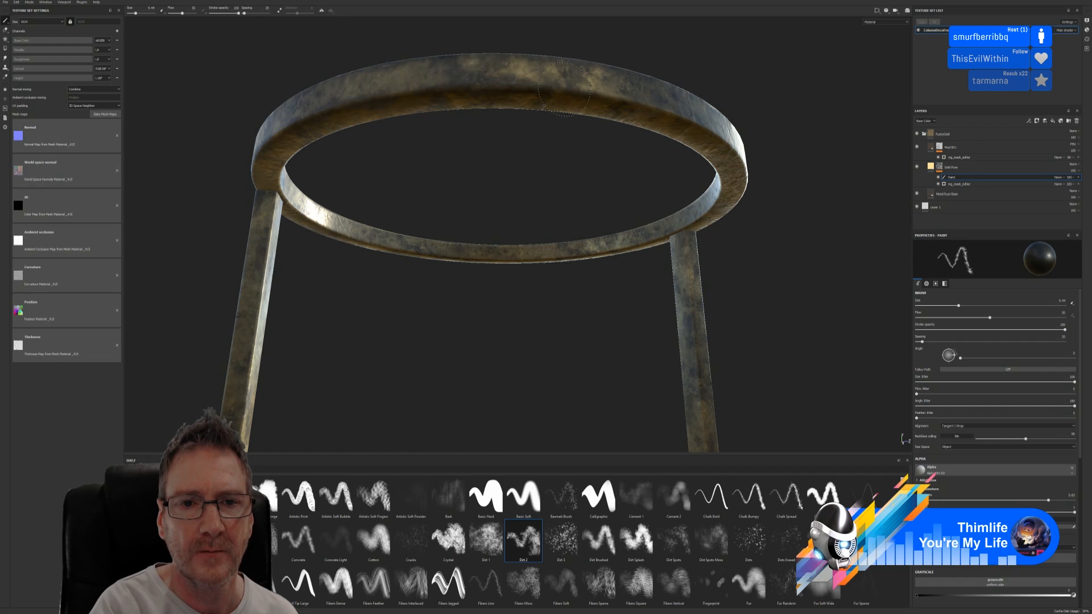
pyautogui.moveTo(564, 90)
pyautogui.keyDown('alt'); pyautogui.mouseDown()
pyautogui.moveTo(524, 156)
pyautogui.moveTo(474, 159)
pyautogui.moveTo(499, 171)
pyautogui.moveTo(505, 200)
pyautogui.moveTo(524, 198)
pyautogui.mouseUp(); pyautogui.keyUp('alt')
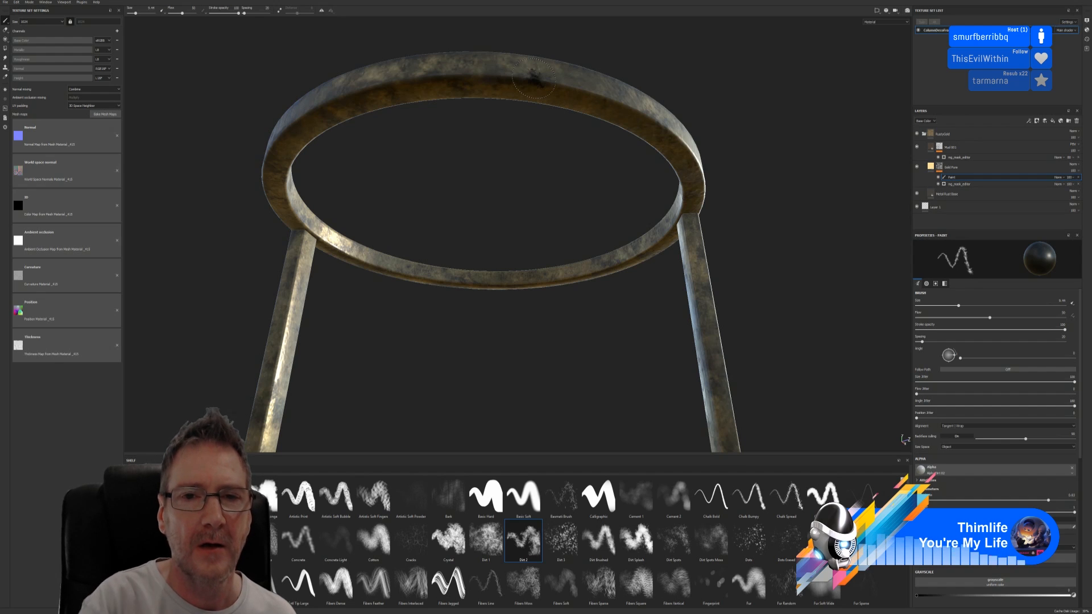
pyautogui.moveTo(575, 190)
pyautogui.keyDown('alt'); pyautogui.mouseDown()
pyautogui.moveTo(519, 188)
pyautogui.moveTo(517, 200)
pyautogui.mouseUp(); pyautogui.keyUp('alt')
pyautogui.moveTo(478, 150)
pyautogui.keyDown('alt'); pyautogui.mouseDown()
pyautogui.moveTo(496, 170)
pyautogui.moveTo(481, 163)
pyautogui.mouseUp(); pyautogui.keyUp('alt')
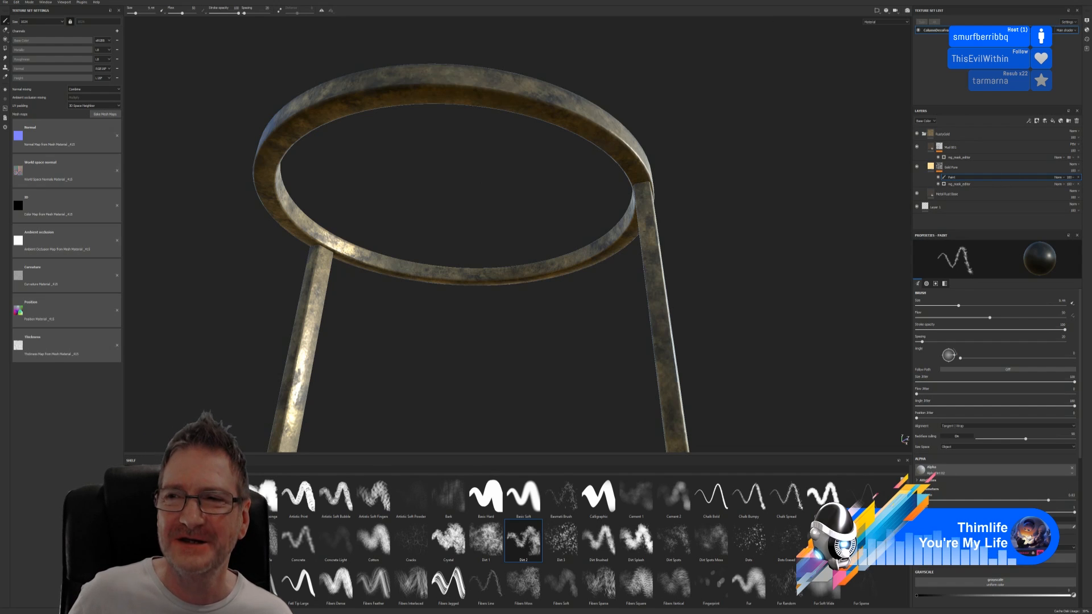
# Switch to 3ds Max and examine the decorative column frames on the pavilion up close and from a distance.
pyautogui.click(1058, 1)
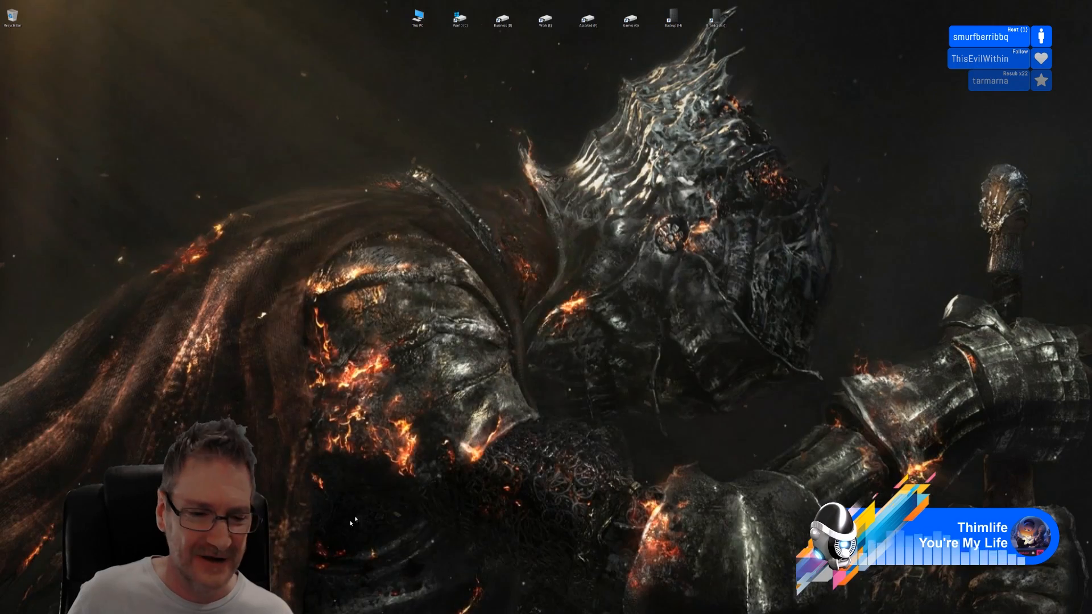
pyautogui.hotkey('alt', 'Tab')
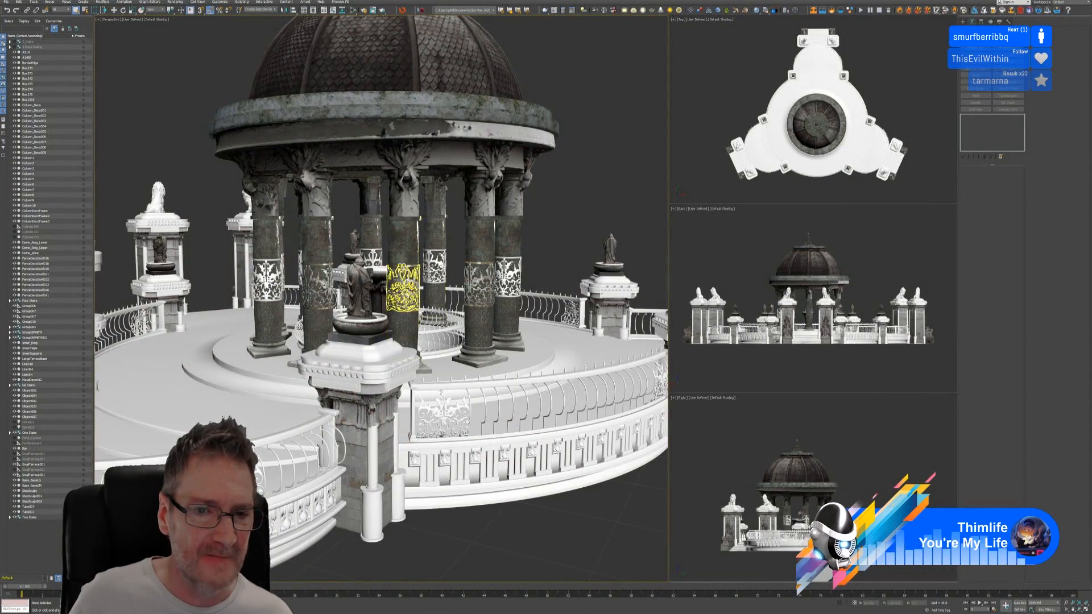
pyautogui.press('z')
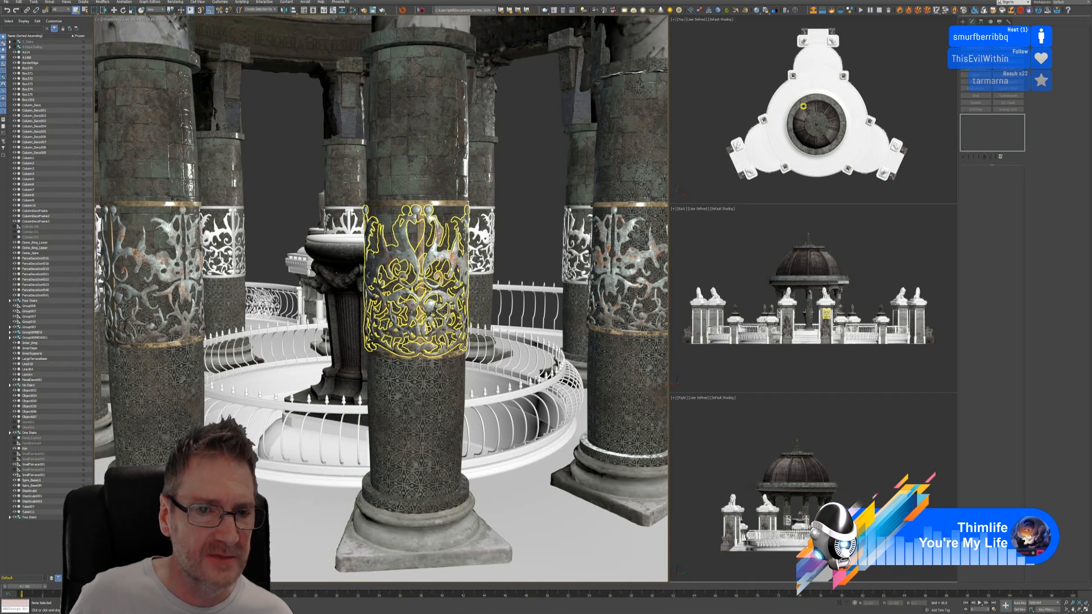
pyautogui.scroll(-6, 500, 200)
pyautogui.scroll(3, 495, 247)
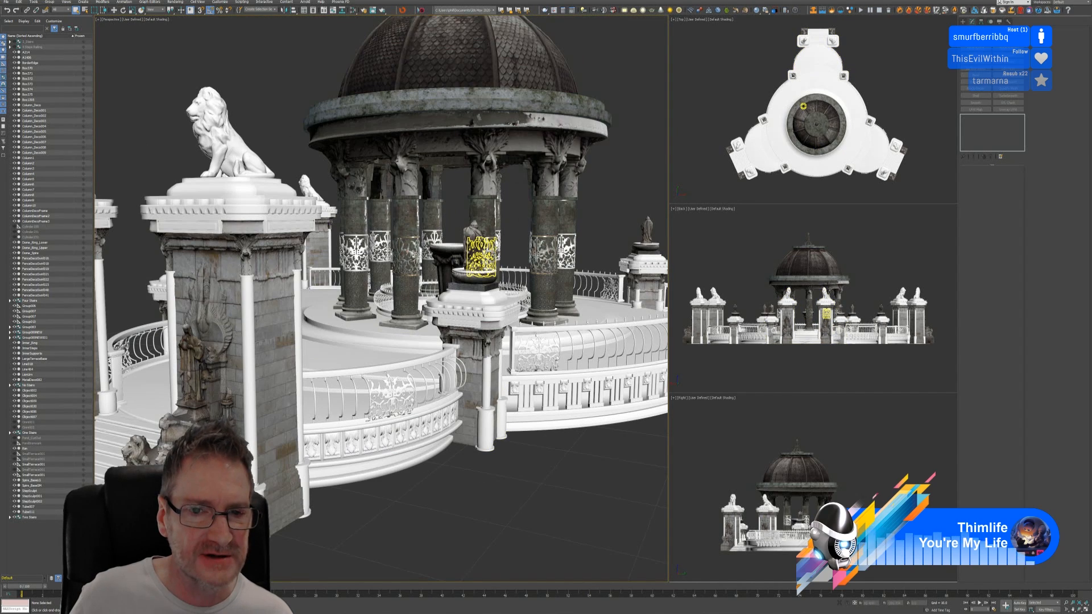
pyautogui.moveTo(600, 188); pyautogui.dragTo(550, 185, button='middle')
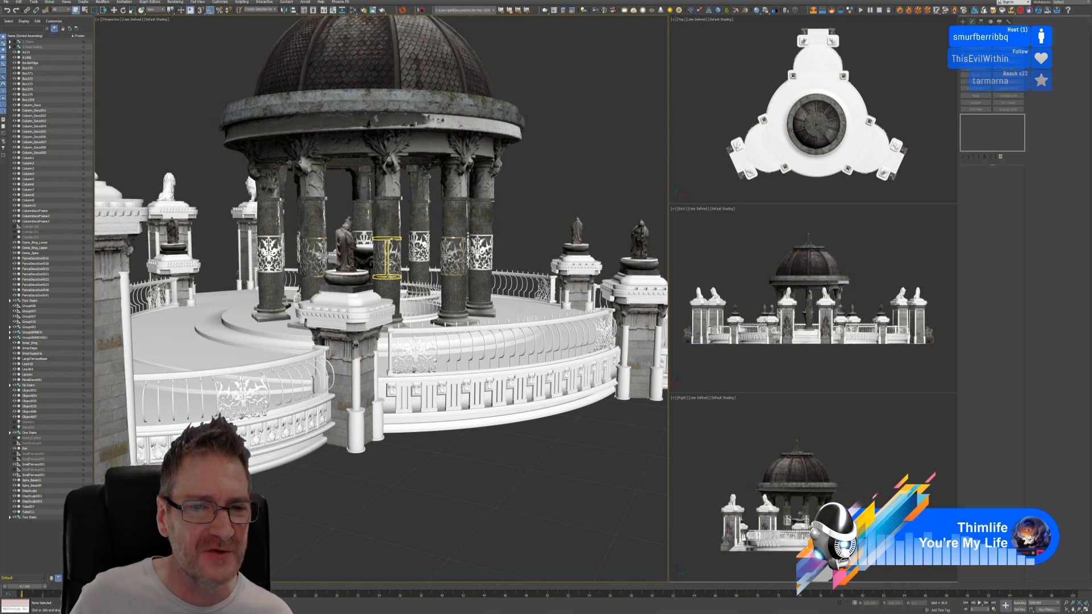
pyautogui.scroll(5, 388, 241)
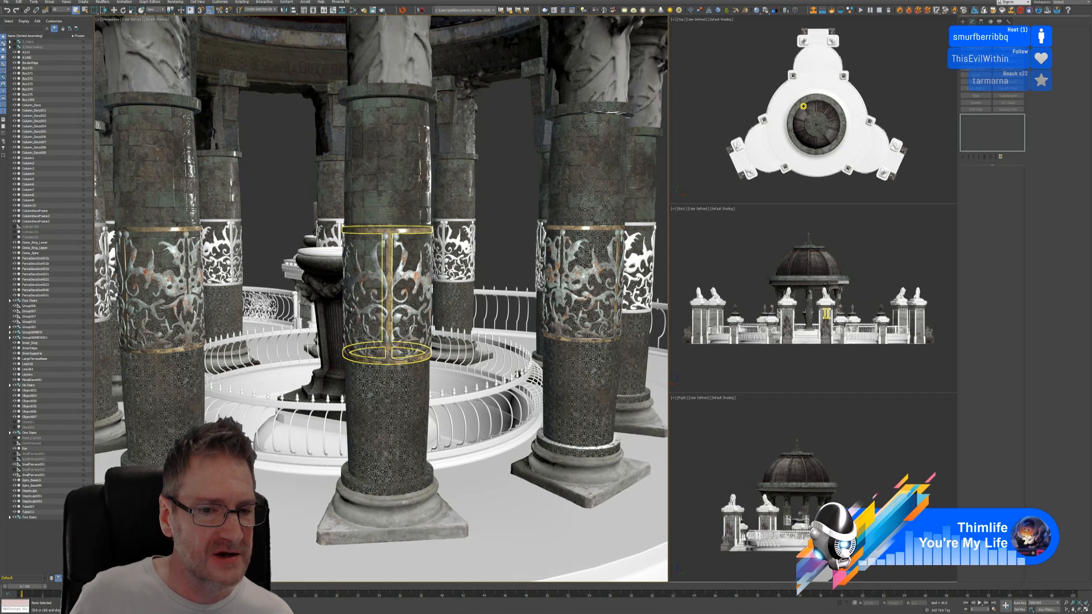
pyautogui.scroll(-6, 390, 370)
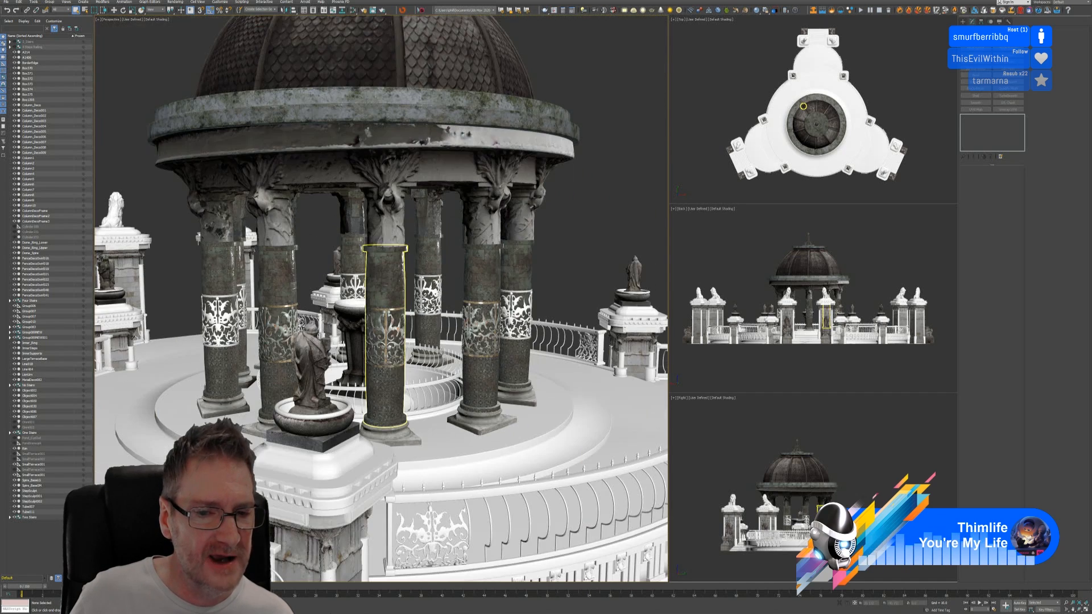
pyautogui.keyDown('alt'); pyautogui.moveTo(423, 338); pyautogui.dragTo(382, 267, button='middle'); pyautogui.keyUp('alt')
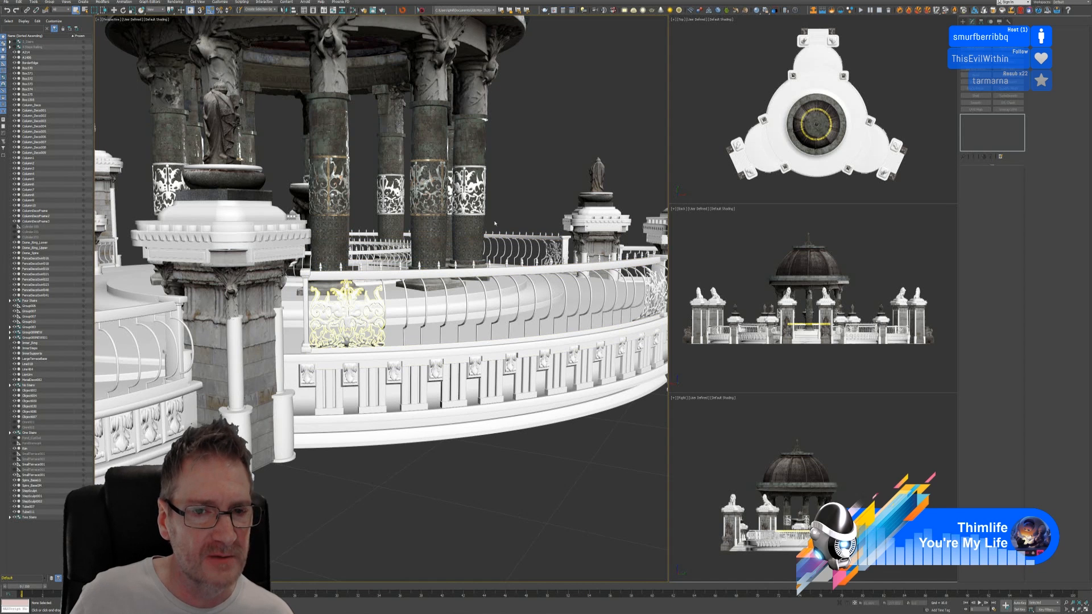
pyautogui.moveTo(517, 143); pyautogui.dragTo(524, 183, button='middle')
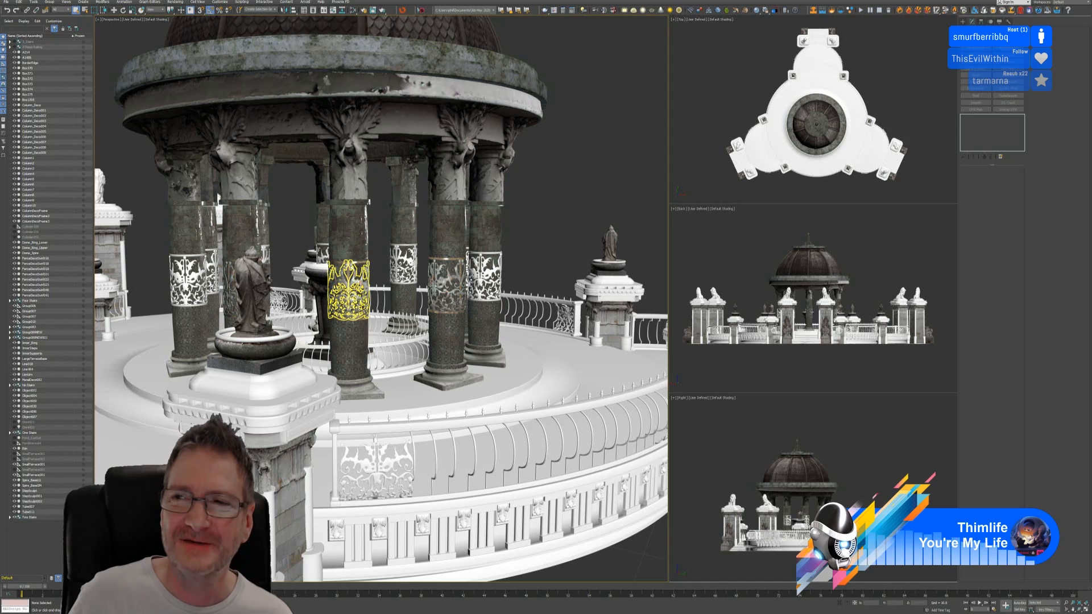
# Switch back to Substance Painter and dab Dirt 2 in the mask on the ring's outer face above the leg.
pyautogui.press('super+d')
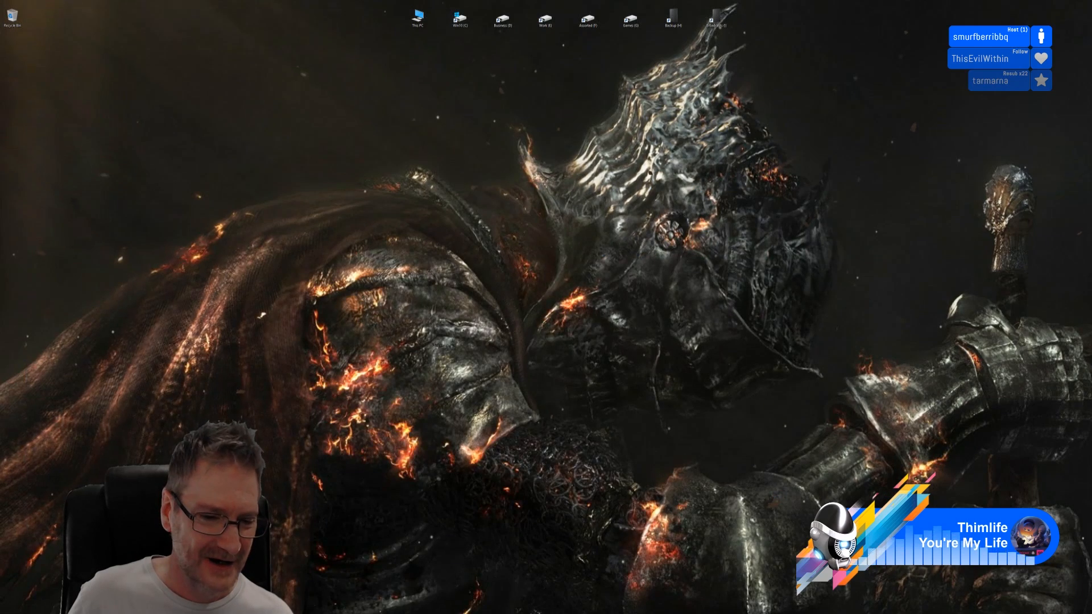
pyautogui.hotkey('alt', 'Tab')
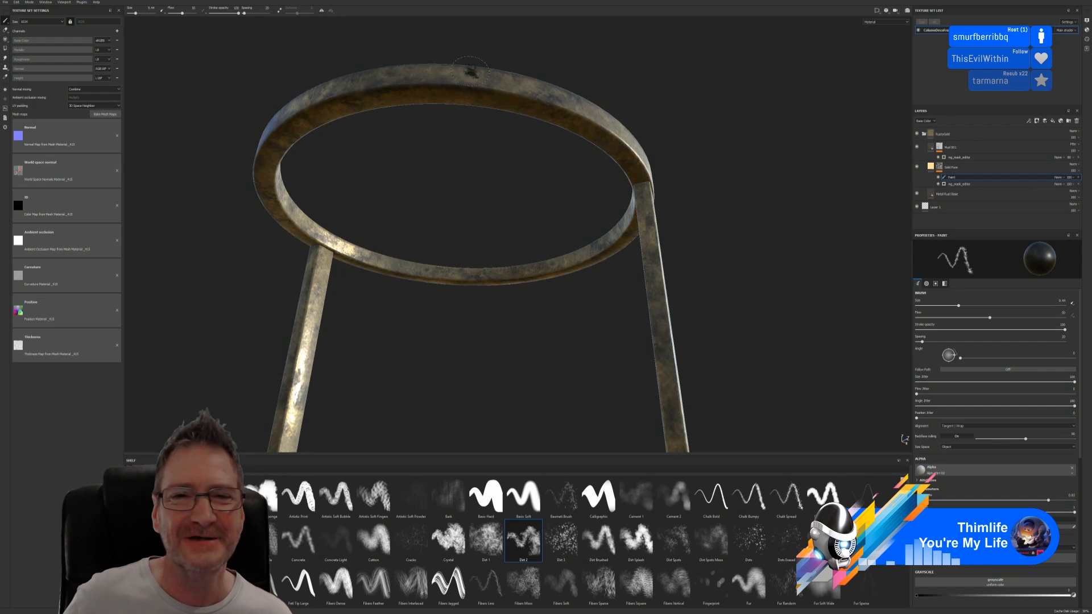
pyautogui.keyDown('alt'); pyautogui.moveTo(519, 194); pyautogui.dragTo(480, 187); pyautogui.keyUp('alt')
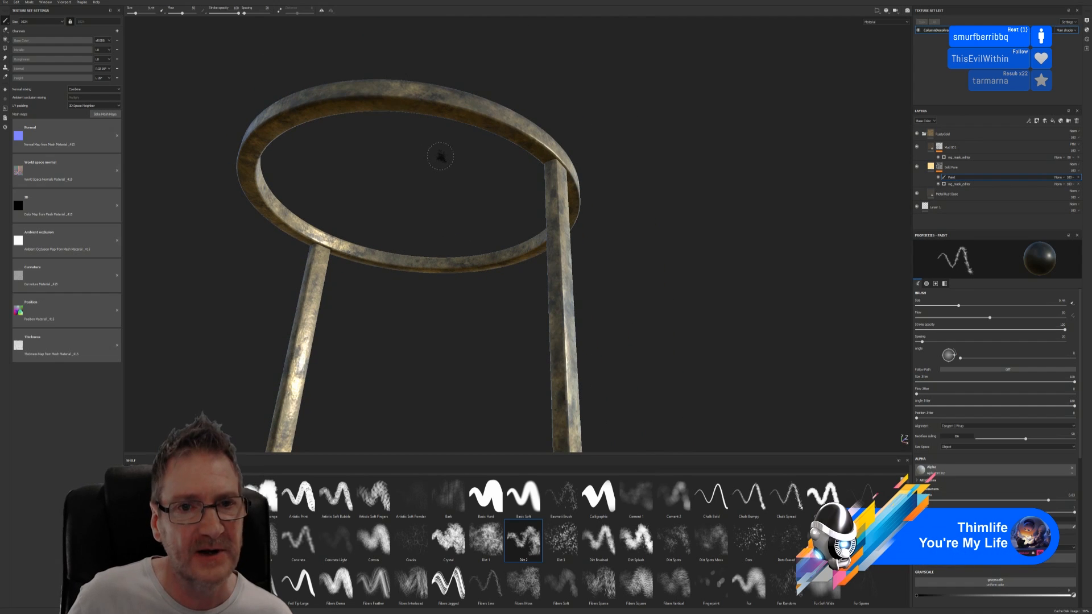
pyautogui.moveTo(438, 156)
pyautogui.keyDown('alt'); pyautogui.mouseDown()
pyautogui.moveTo(451, 171)
pyautogui.moveTo(419, 173)
pyautogui.mouseUp(); pyautogui.keyUp('alt')
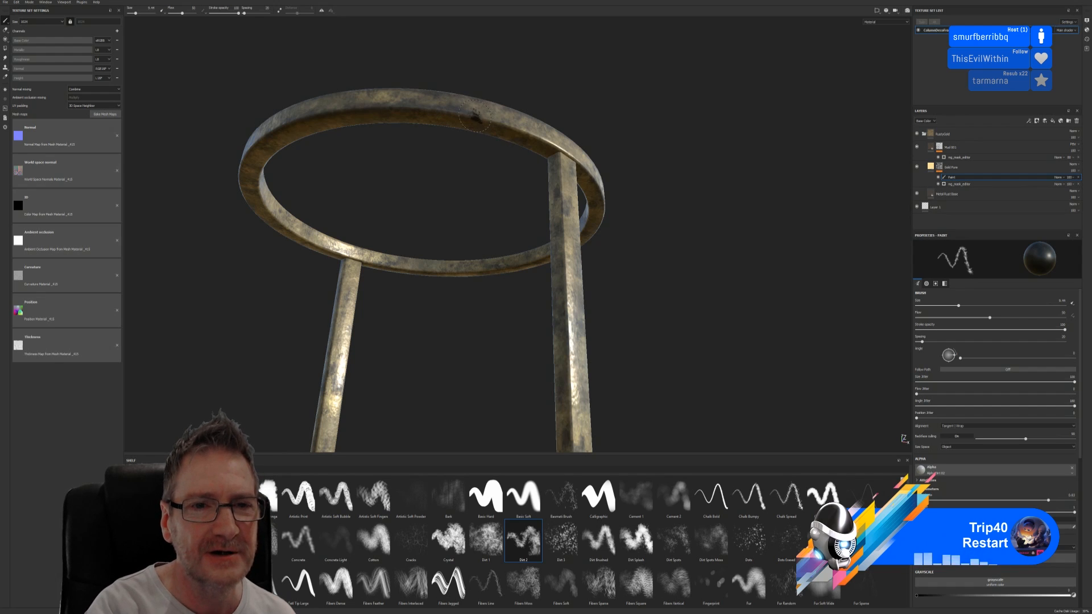
pyautogui.moveTo(499, 214)
pyautogui.keyDown('alt'); pyautogui.mouseDown()
pyautogui.moveTo(483, 199)
pyautogui.moveTo(439, 207)
pyautogui.mouseUp(); pyautogui.keyUp('alt')
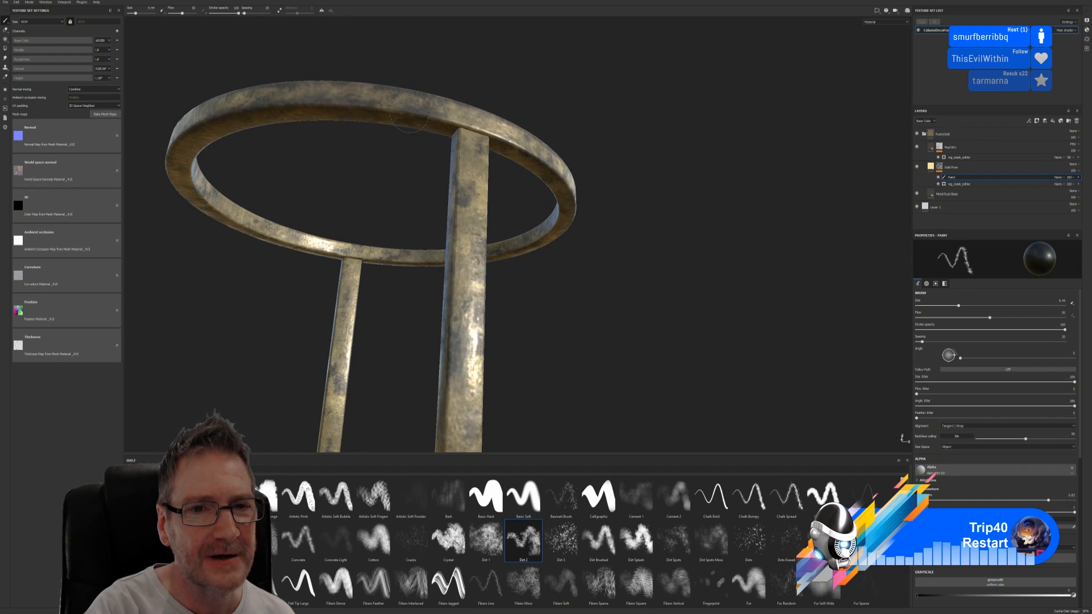
pyautogui.click(472, 117)
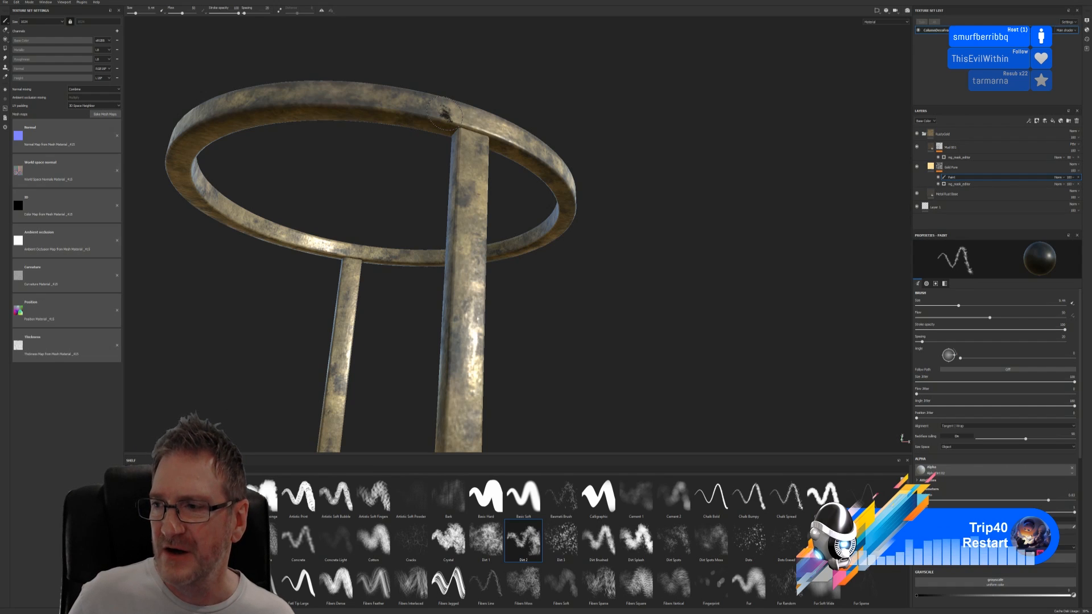
# Paint a very short Dirt 2 stroke in the mask at the top of the leg where it meets the ring.
pyautogui.keyDown('alt'); pyautogui.moveTo(419, 151); pyautogui.dragTo(398, 158); pyautogui.keyUp('alt')
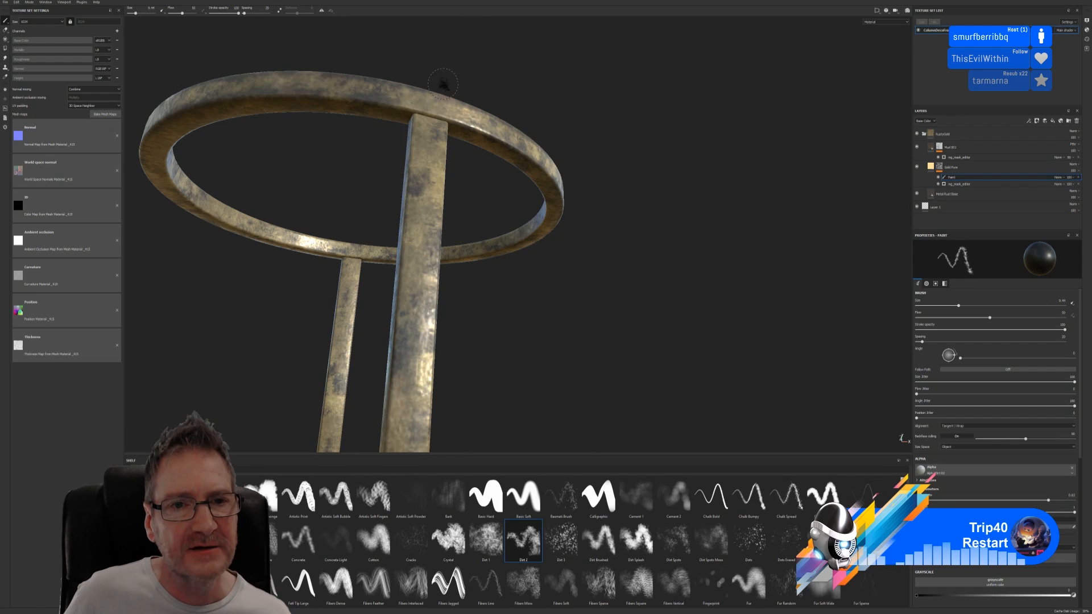
pyautogui.scroll(1, 443, 85)
pyautogui.keyDown('alt'); pyautogui.moveTo(592, 78); pyautogui.dragTo(587, 122, button='middle'); pyautogui.keyUp('alt')
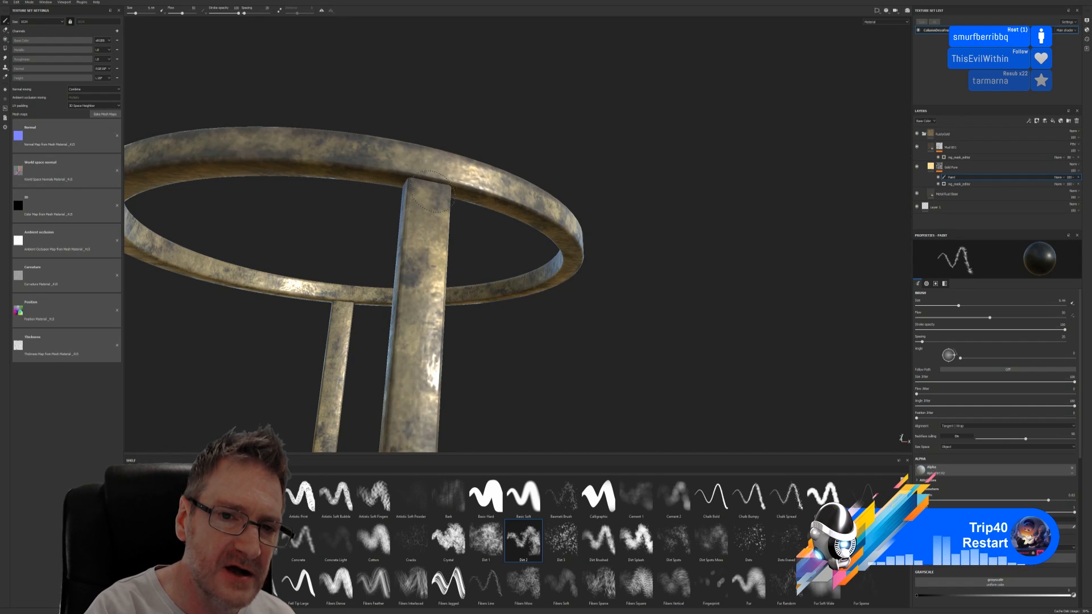
pyautogui.moveTo(435, 190); pyautogui.dragTo(441, 189)
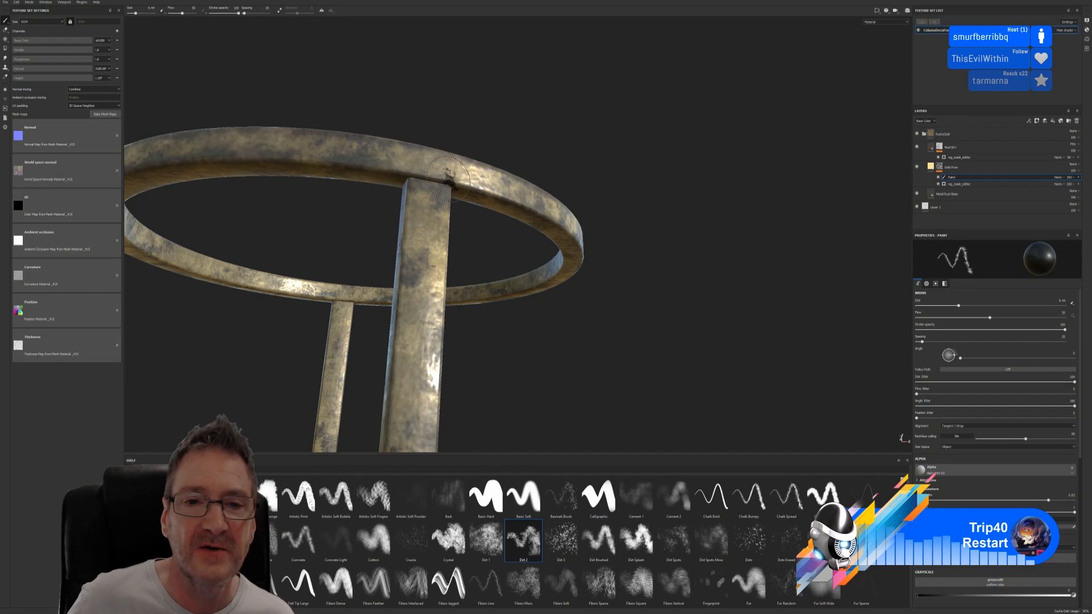
# Dab Dirt 2 in the mask on the ring's lower outer edge beside the leg and on its outer face between the legs.
pyautogui.moveTo(480, 126)
pyautogui.keyDown('alt'); pyautogui.mouseDown()
pyautogui.moveTo(497, 105)
pyautogui.moveTo(521, 103)
pyautogui.mouseUp(); pyautogui.keyUp('alt')
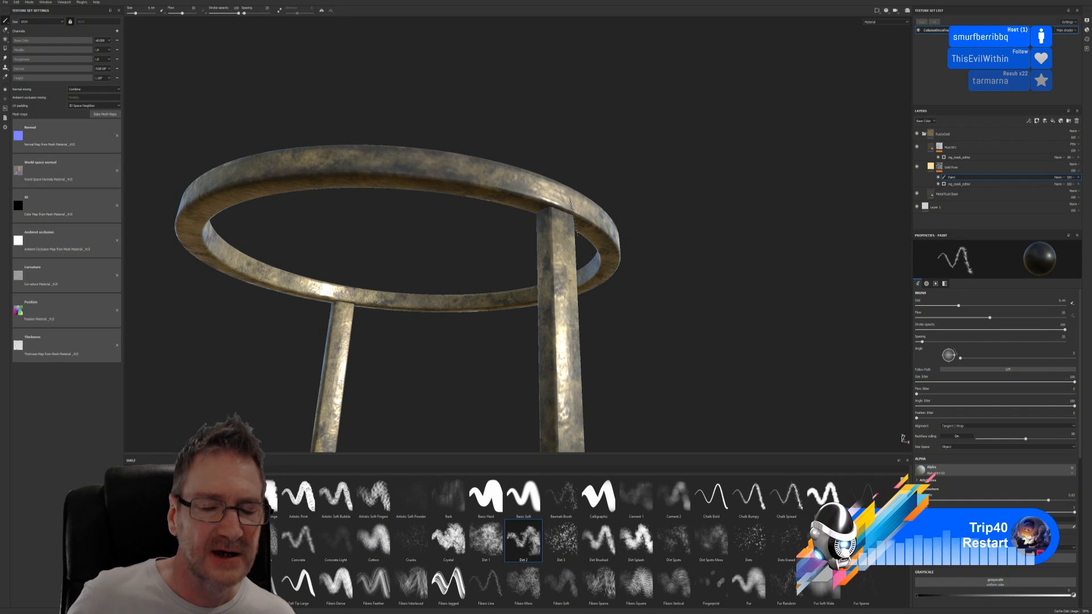
pyautogui.moveTo(683, 103)
pyautogui.keyDown('alt'); pyautogui.mouseDown()
pyautogui.moveTo(658, 155)
pyautogui.moveTo(516, 154)
pyautogui.moveTo(630, 150)
pyautogui.moveTo(604, 114)
pyautogui.moveTo(570, 115)
pyautogui.moveTo(575, 134)
pyautogui.mouseUp(); pyautogui.keyUp('alt')
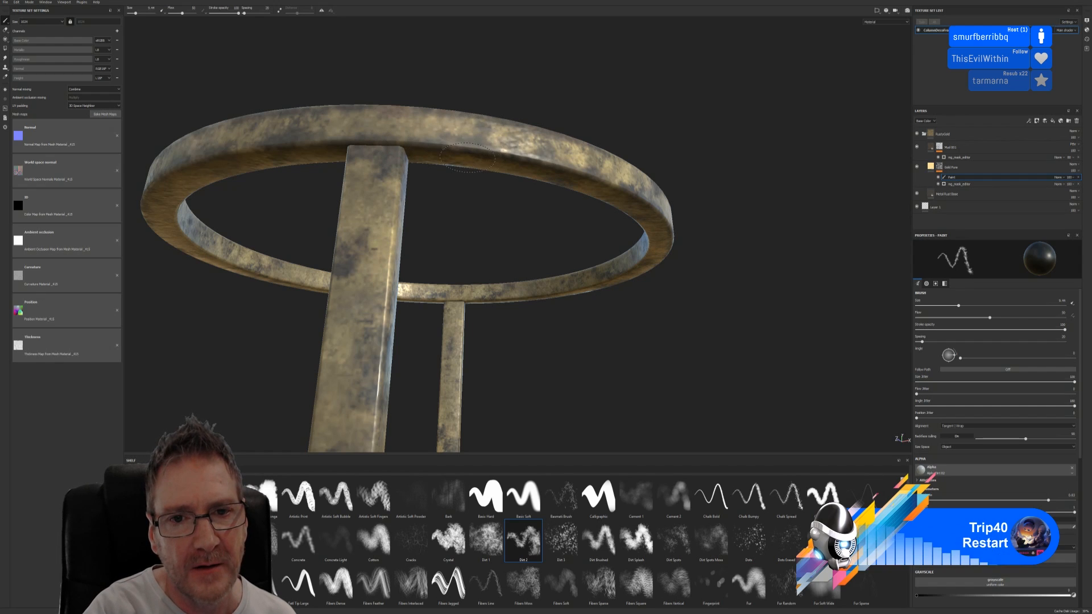
pyautogui.click(521, 160)
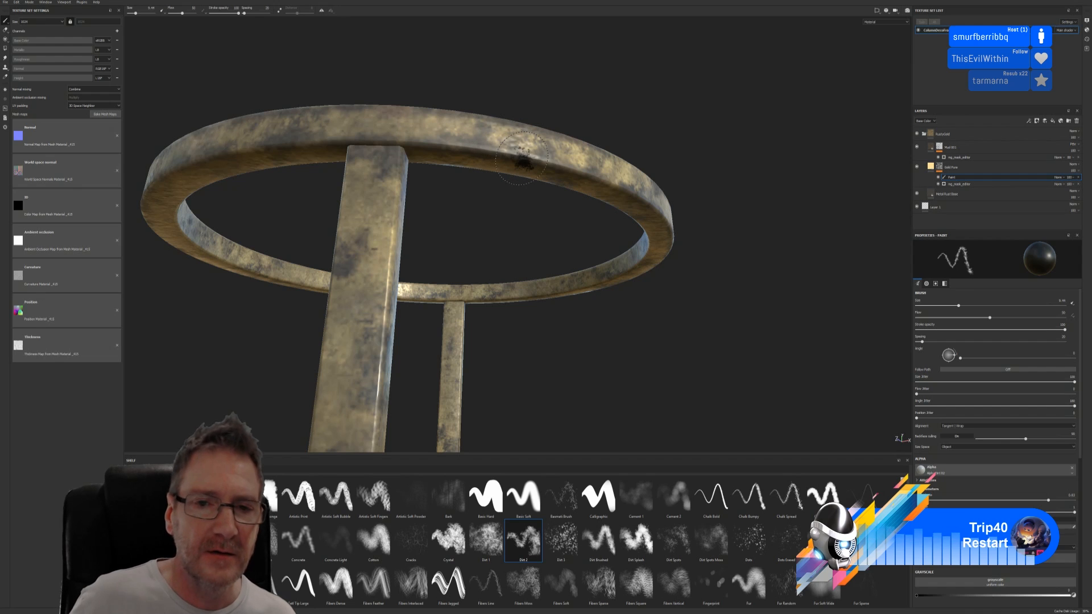
pyautogui.moveTo(572, 105)
pyautogui.keyDown('alt'); pyautogui.mouseDown()
pyautogui.moveTo(536, 104)
pyautogui.moveTo(561, 111)
pyautogui.moveTo(609, 219)
pyautogui.moveTo(539, 239)
pyautogui.moveTo(578, 116)
pyautogui.moveTo(606, 74)
pyautogui.moveTo(639, 81)
pyautogui.moveTo(550, 246)
pyautogui.moveTo(530, 240)
pyautogui.mouseUp(); pyautogui.keyUp('alt')
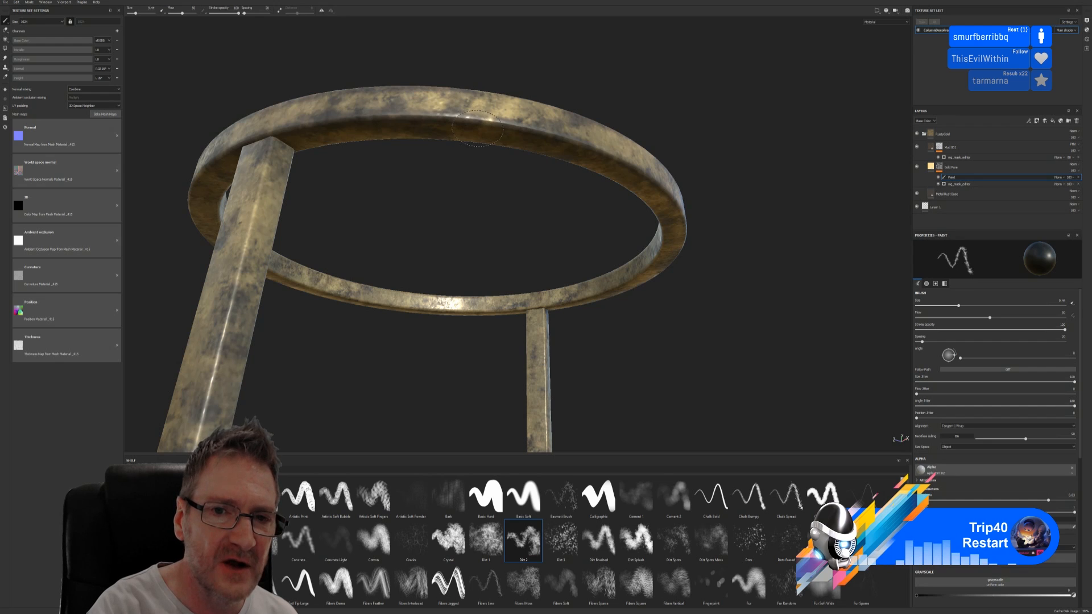
pyautogui.moveTo(482, 102); pyautogui.dragTo(484, 99)
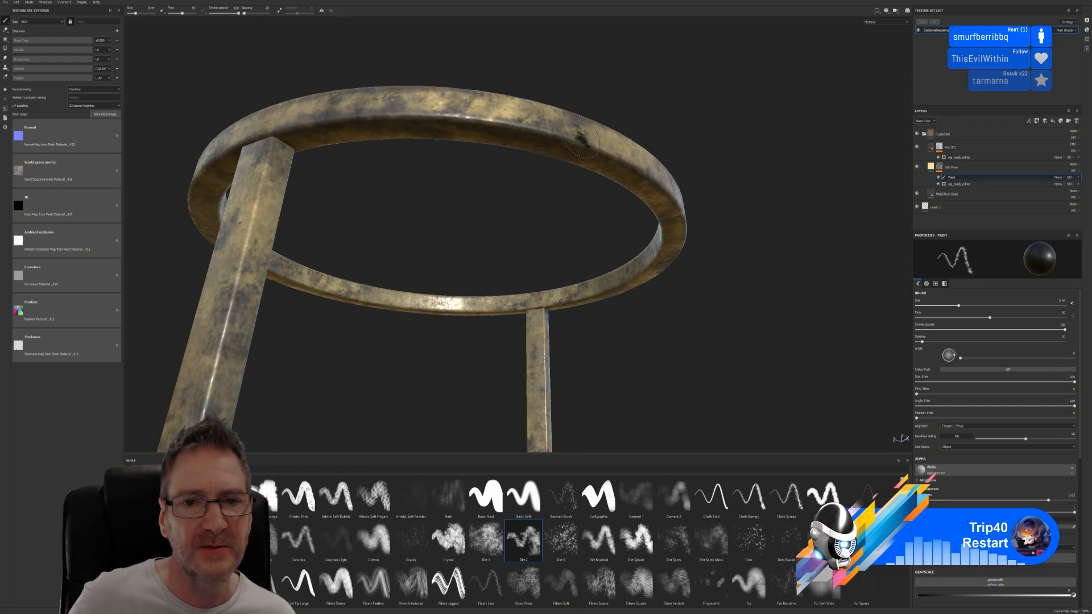
# Dab Dirt 2 in the mask on the ring's underside near the adjacent leg joint.
pyautogui.keyDown('alt'); pyautogui.moveTo(574, 219); pyautogui.dragTo(468, 206); pyautogui.keyUp('alt')
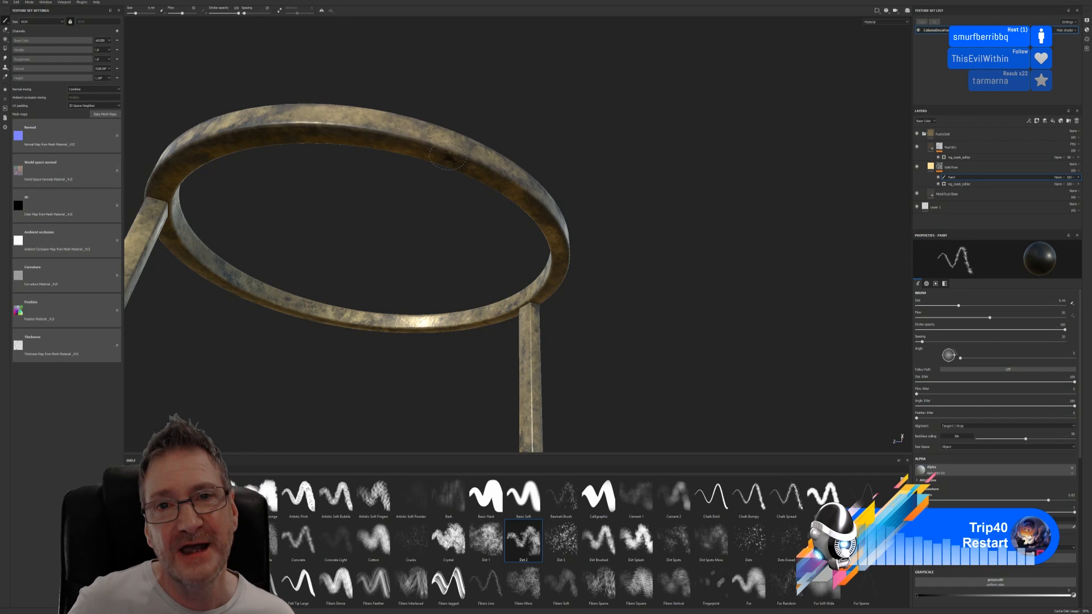
pyautogui.moveTo(427, 212)
pyautogui.keyDown('alt'); pyautogui.mouseDown()
pyautogui.moveTo(514, 214)
pyautogui.moveTo(323, 174)
pyautogui.mouseUp(); pyautogui.keyUp('alt')
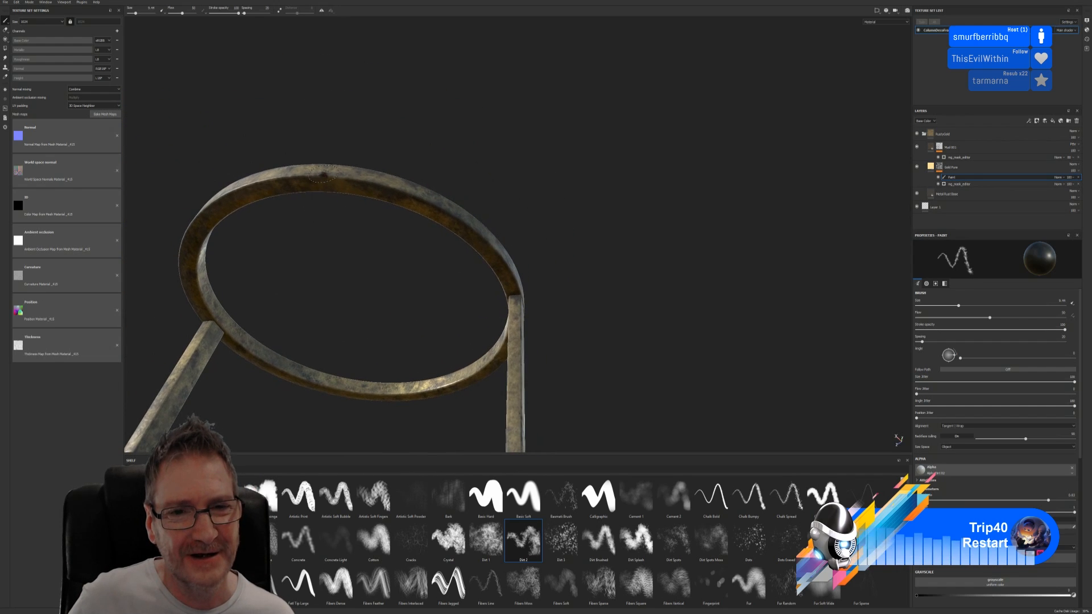
pyautogui.keyDown('alt'); pyautogui.moveTo(408, 232); pyautogui.dragTo(456, 230); pyautogui.keyUp('alt')
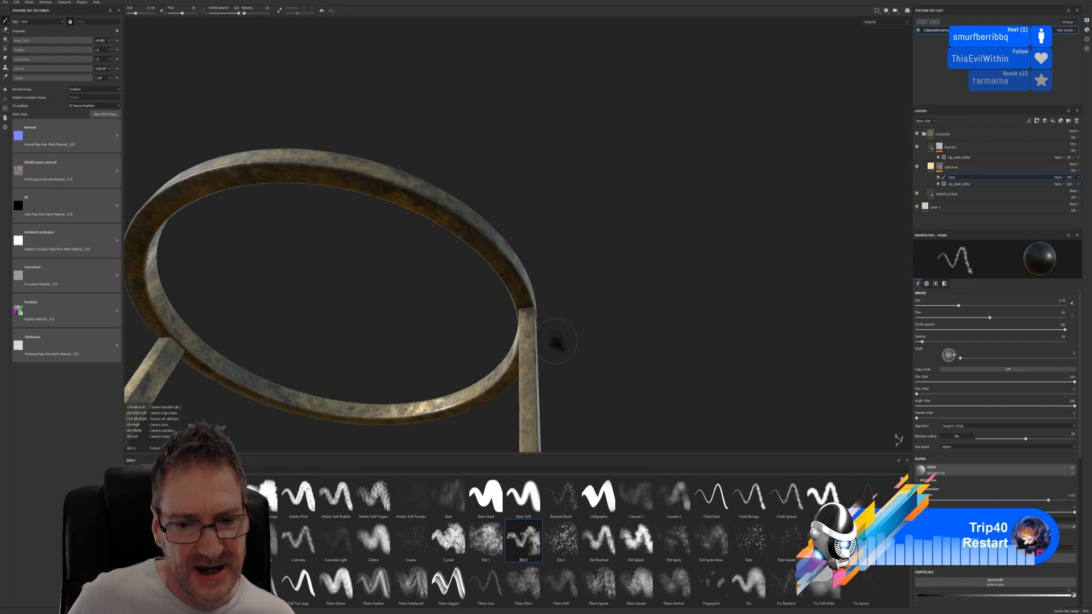
pyautogui.click(277, 393)
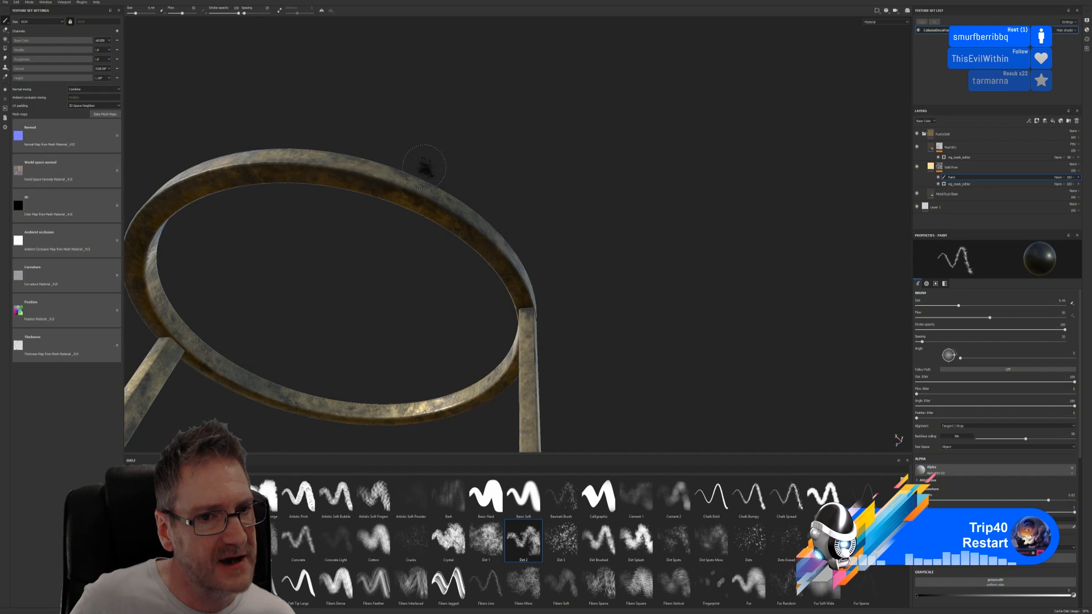
pyautogui.keyDown('alt'); pyautogui.moveTo(566, 309); pyautogui.dragTo(572, 199); pyautogui.keyUp('alt')
pyautogui.keyDown('alt'); pyautogui.moveTo(572, 199); pyautogui.dragTo(571, 196, button='middle'); pyautogui.keyUp('alt')
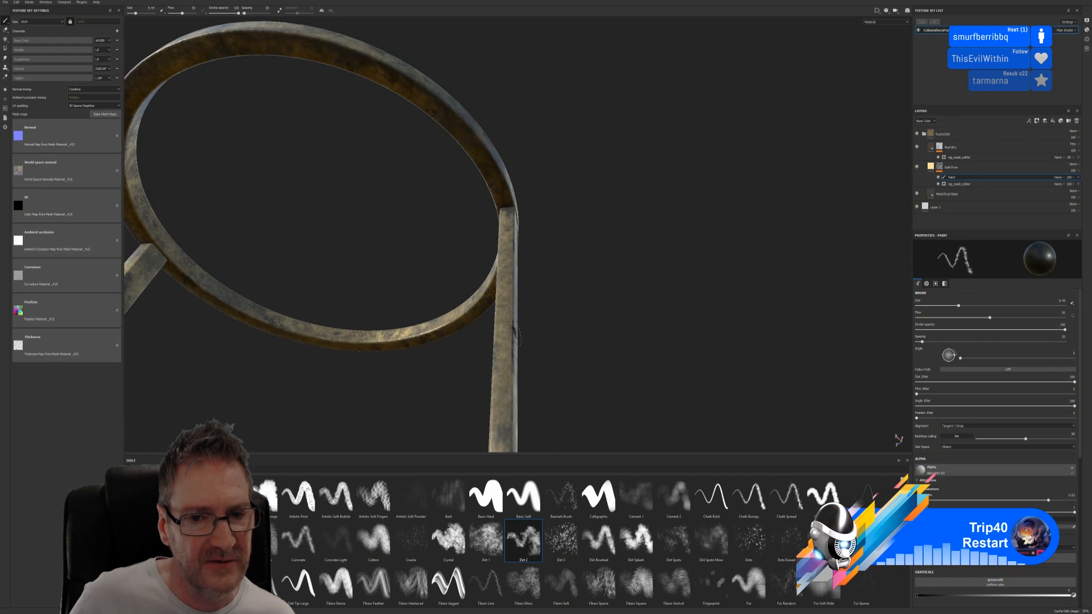
pyautogui.keyDown('alt'); pyautogui.moveTo(515, 329); pyautogui.dragTo(477, 324); pyautogui.keyUp('alt')
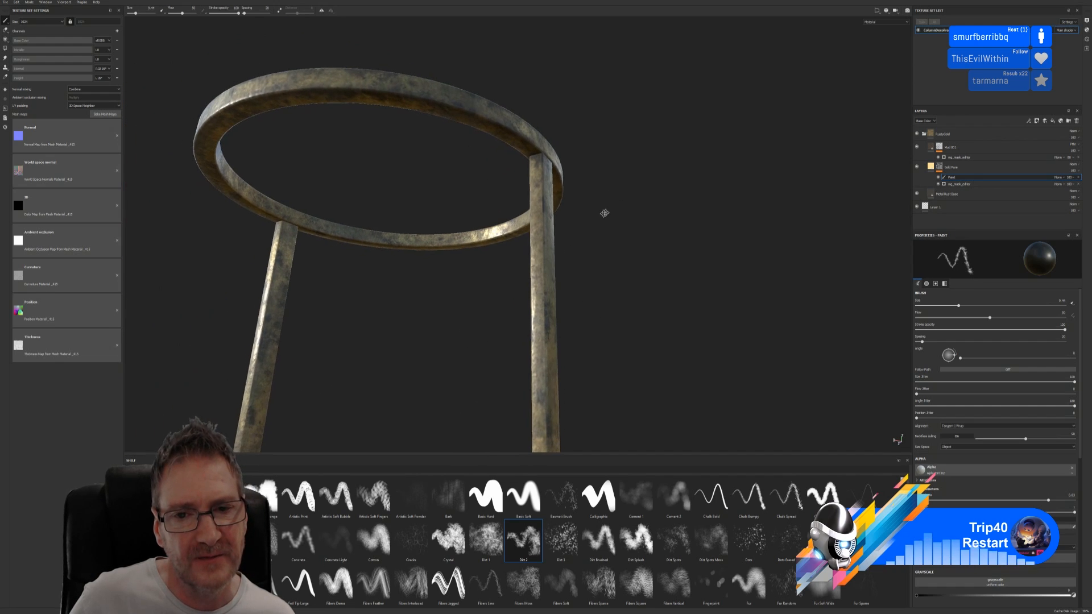
pyautogui.keyDown('alt'); pyautogui.moveTo(604, 213); pyautogui.dragTo(510, 278, button='middle'); pyautogui.keyUp('alt')
pyautogui.keyDown('alt'); pyautogui.moveTo(510, 278); pyautogui.dragTo(619, 255, button='right'); pyautogui.keyUp('alt')
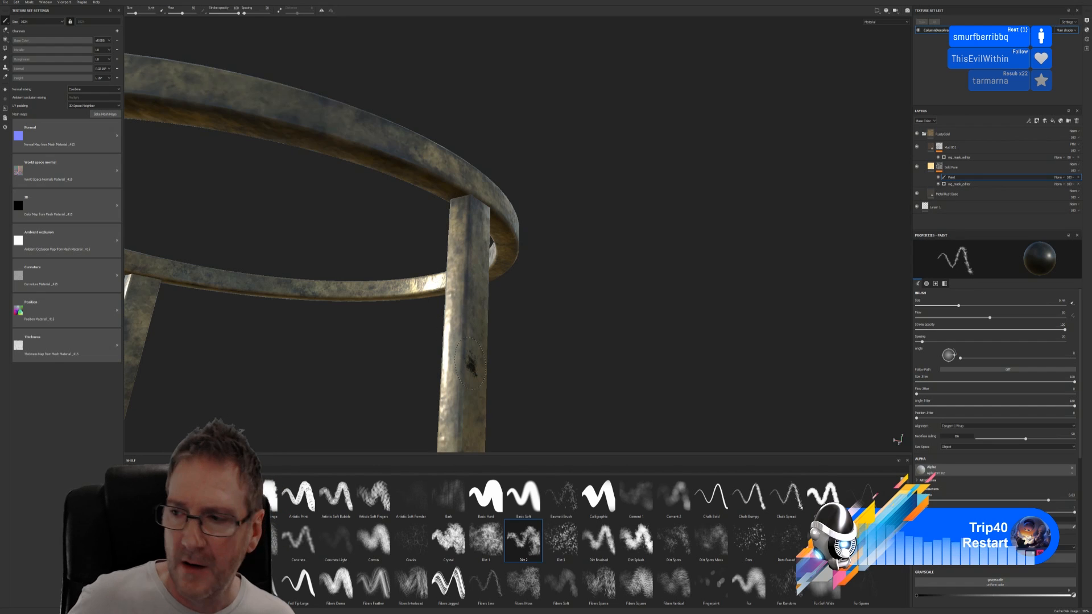
pyautogui.moveTo(574, 368)
pyautogui.keyDown('alt'); pyautogui.mouseDown()
pyautogui.moveTo(558, 319)
pyautogui.moveTo(568, 138)
pyautogui.mouseUp(); pyautogui.keyUp('alt')
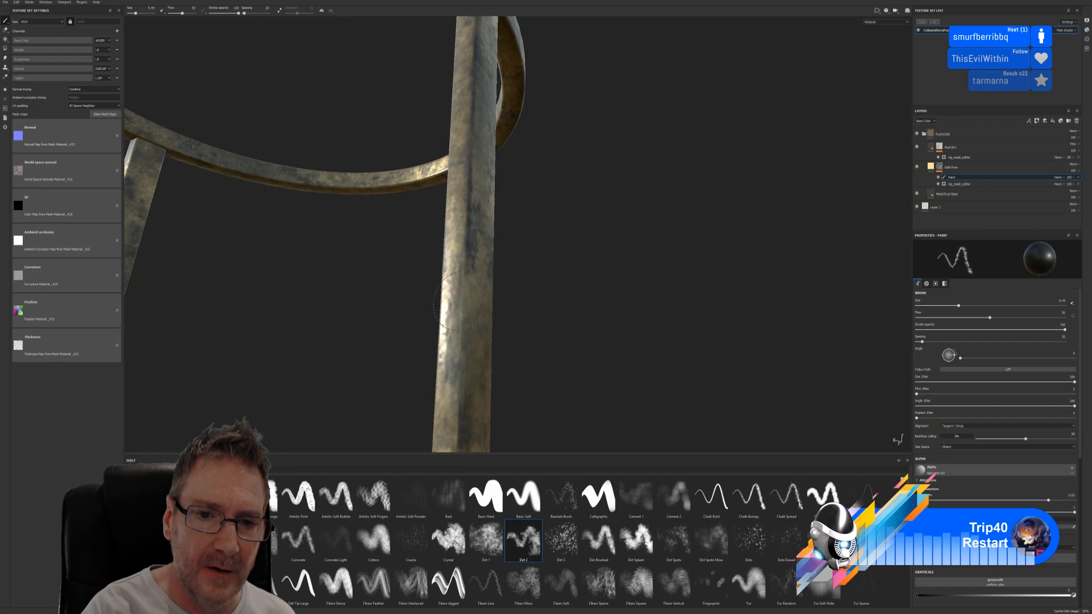
pyautogui.click(465, 271)
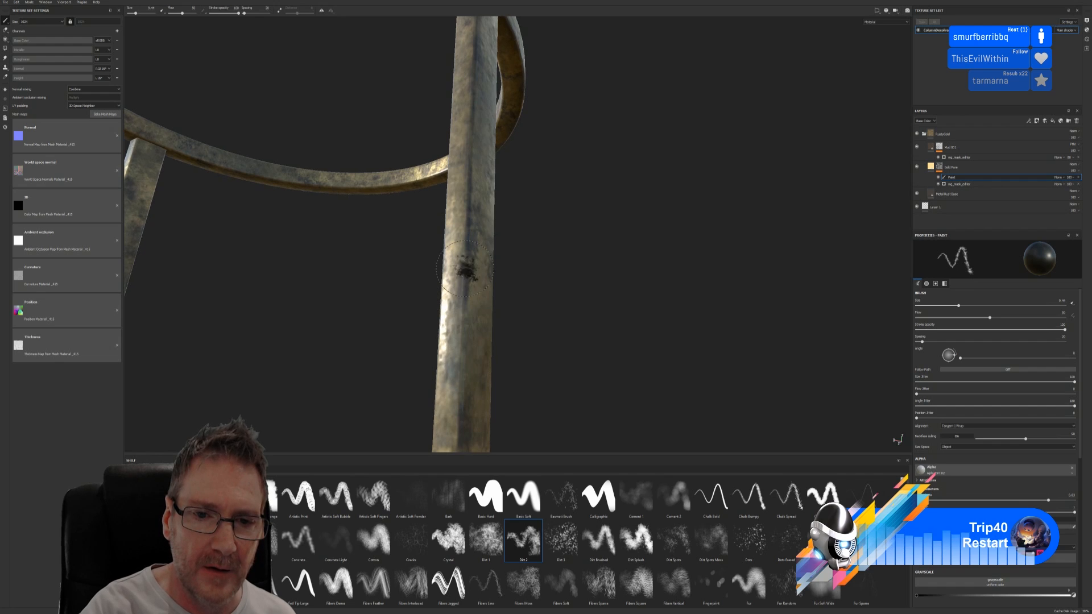
pyautogui.hotkey('ctrl', 'z')
pyautogui.click(468, 269)
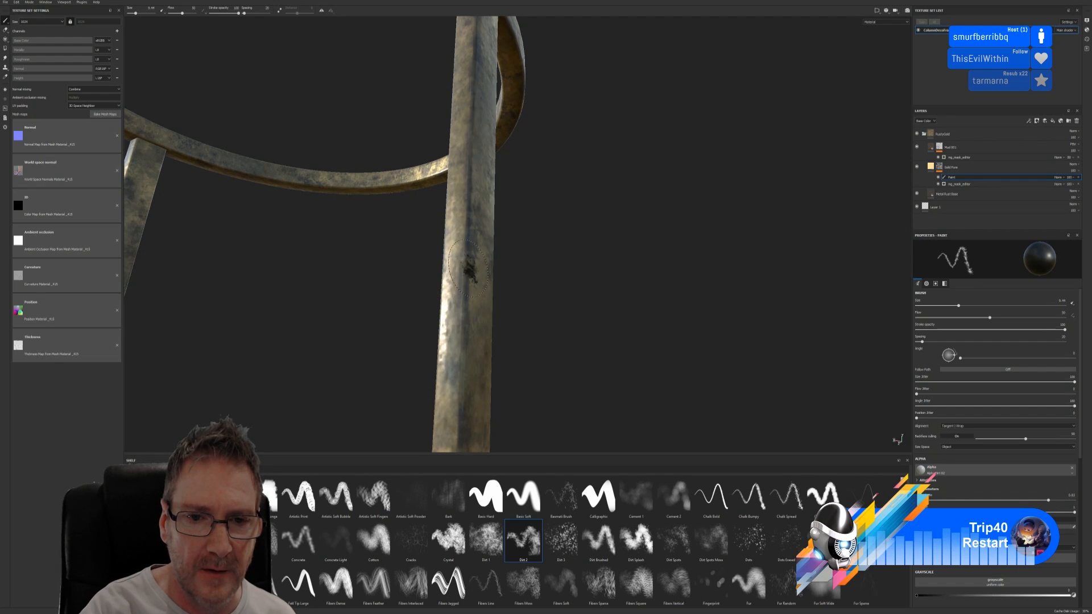
pyautogui.hotkey('ctrl', 'z')
pyautogui.click(471, 143)
pyautogui.hotkey('ctrl', 'z')
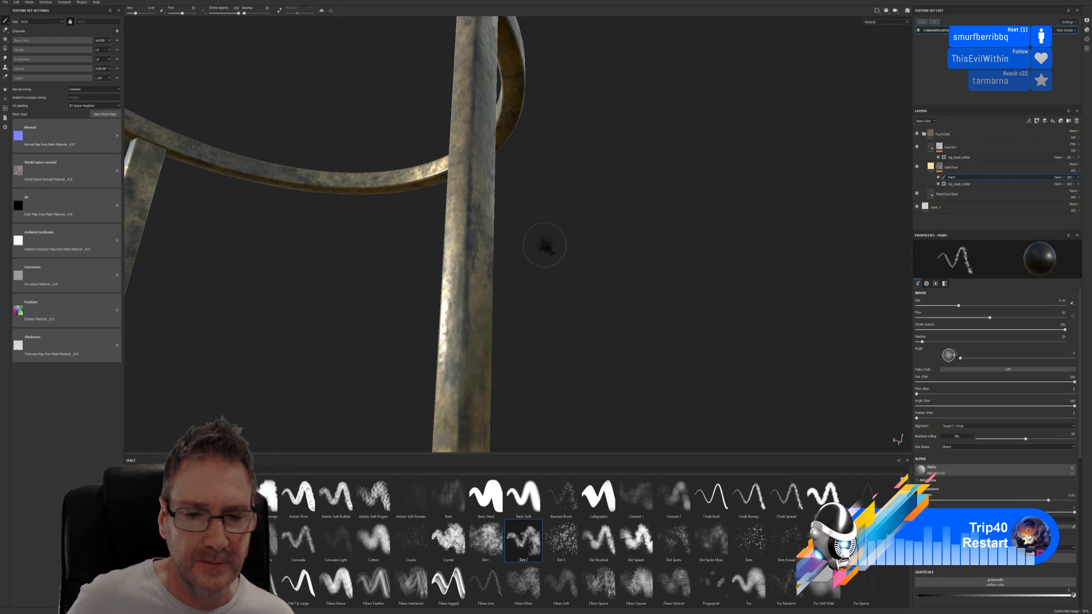
# Paint a dab and short Dirt 2 strokes in the mask down the corner edge of the leg's lower half.
pyautogui.moveTo(577, 350)
pyautogui.keyDown('alt'); pyautogui.mouseDown()
pyautogui.moveTo(556, 329)
pyautogui.moveTo(554, 149)
pyautogui.mouseUp(); pyautogui.keyUp('alt')
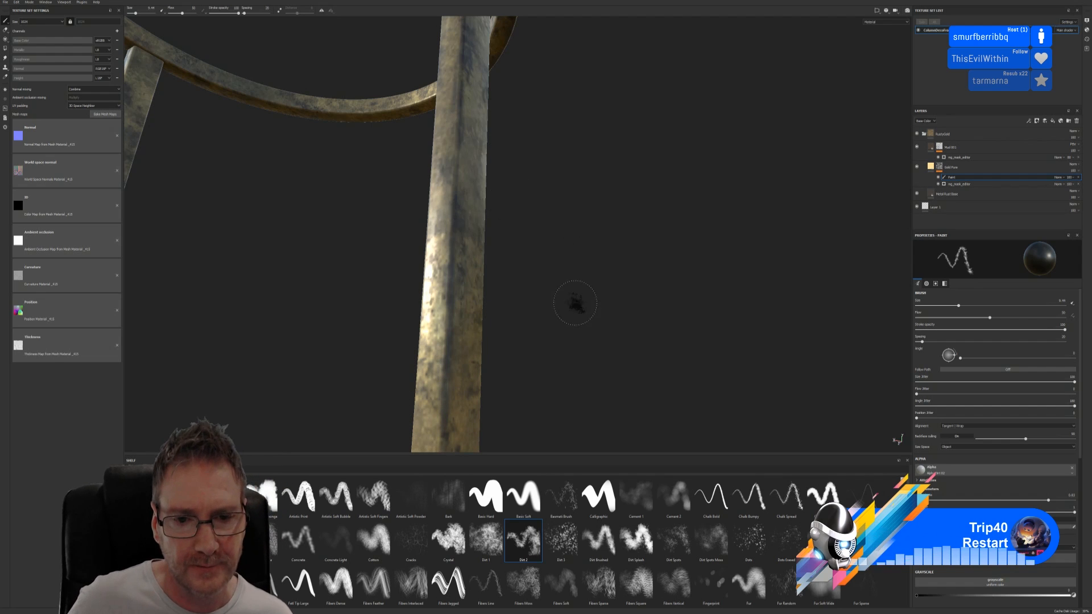
pyautogui.moveTo(575, 303)
pyautogui.keyDown('alt'); pyautogui.mouseDown()
pyautogui.moveTo(546, 107)
pyautogui.moveTo(556, 103)
pyautogui.mouseUp(); pyautogui.keyUp('alt')
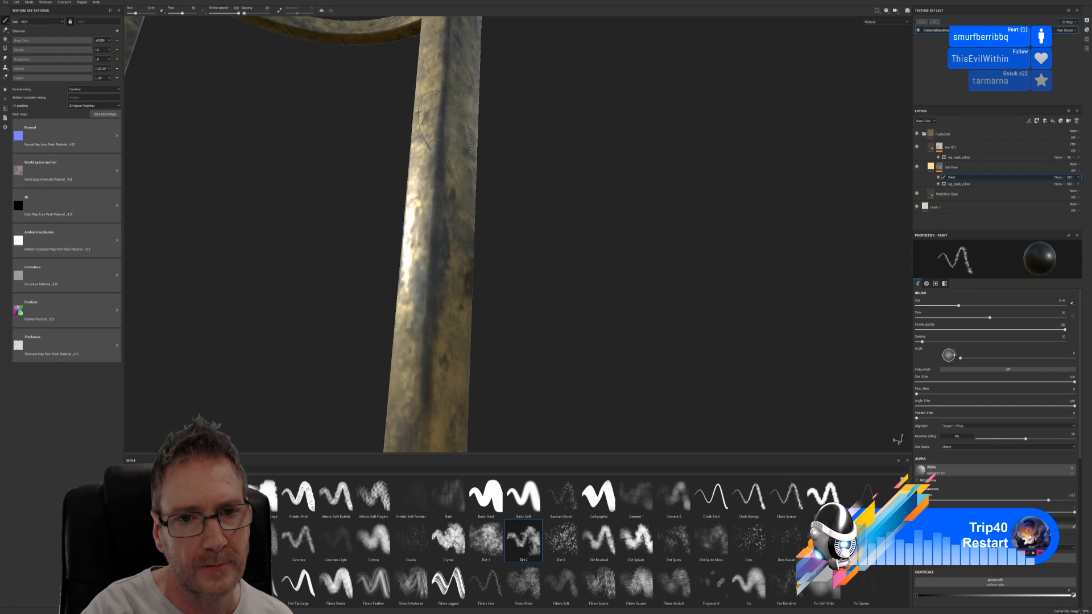
pyautogui.click(427, 249)
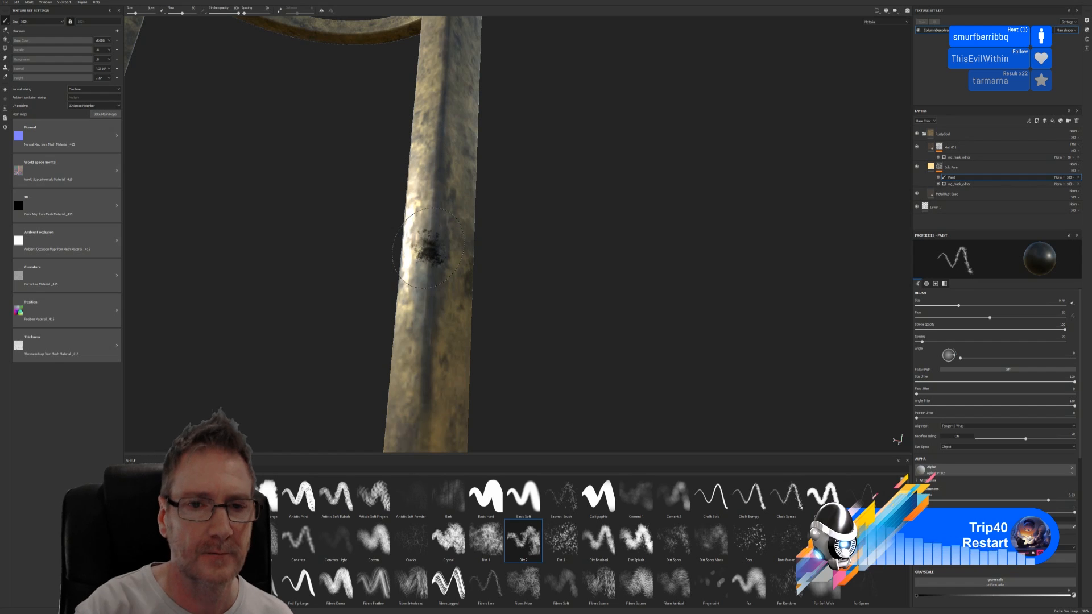
pyautogui.keyDown('alt'); pyautogui.moveTo(428, 248); pyautogui.dragTo(538, 103, button='middle'); pyautogui.keyUp('alt')
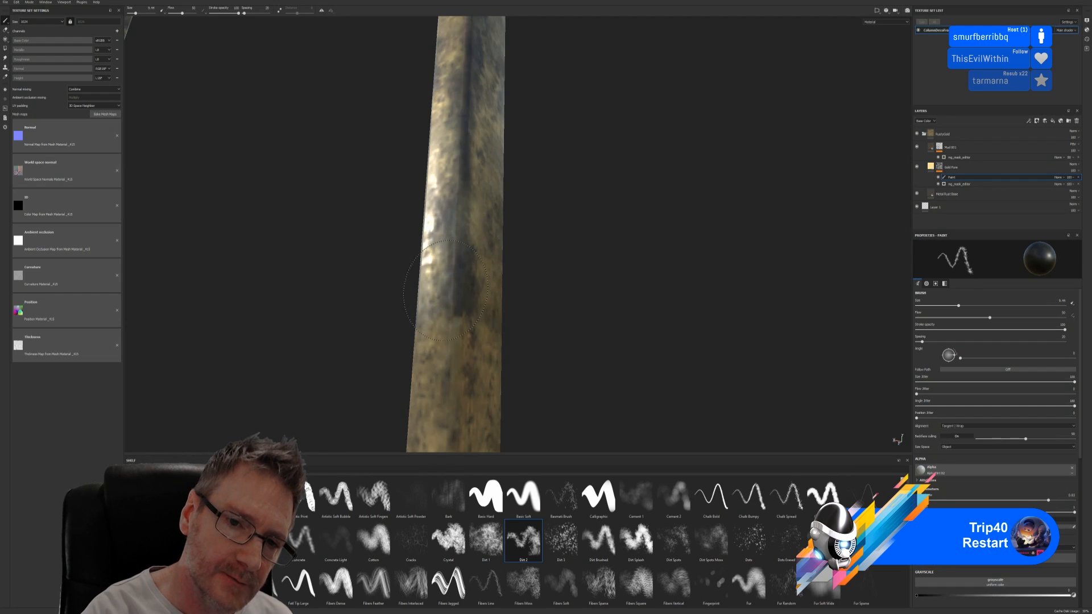
pyautogui.moveTo(453, 295); pyautogui.dragTo(454, 313)
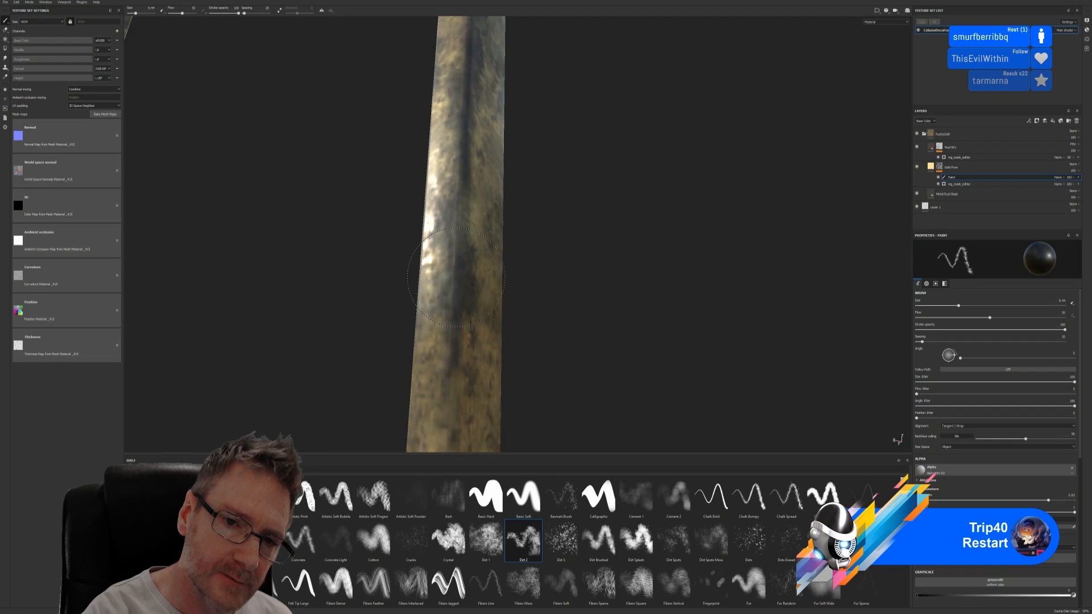
pyautogui.moveTo(450, 367); pyautogui.dragTo(450, 424)
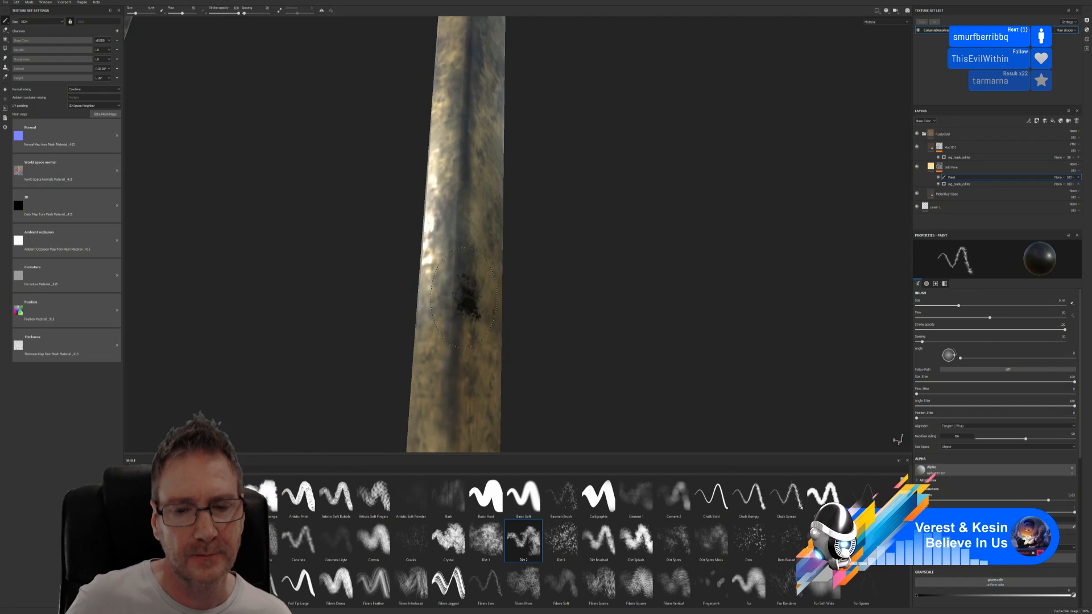
# Dab Dirt 2 four times in the mask around the foot of the leg, just above the base ring.
pyautogui.keyDown('alt'); pyautogui.moveTo(580, 341); pyautogui.dragTo(575, 161); pyautogui.keyUp('alt')
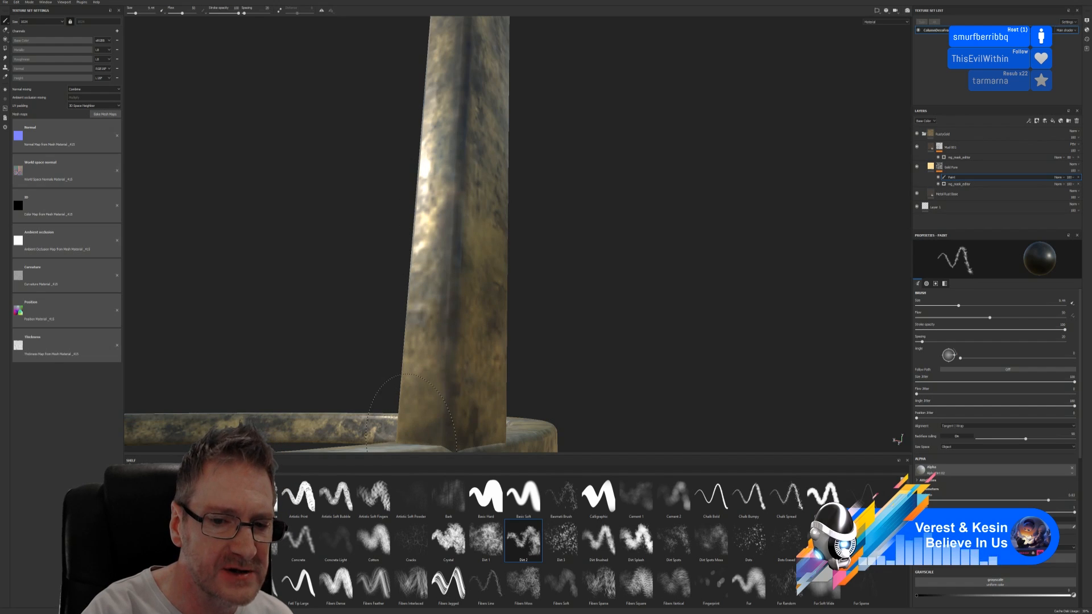
pyautogui.click(451, 371)
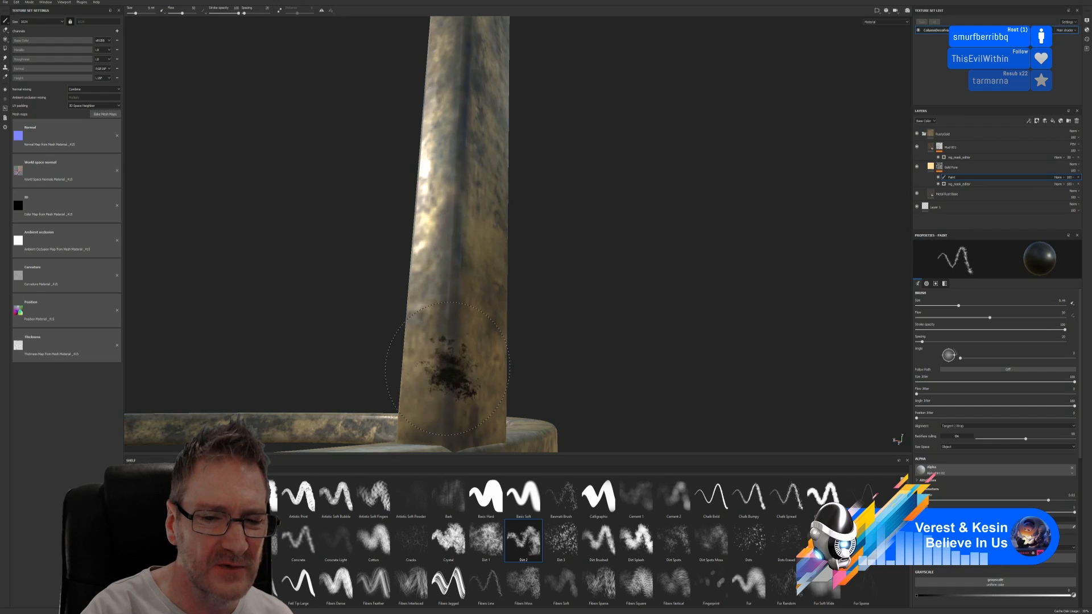
pyautogui.click(452, 426)
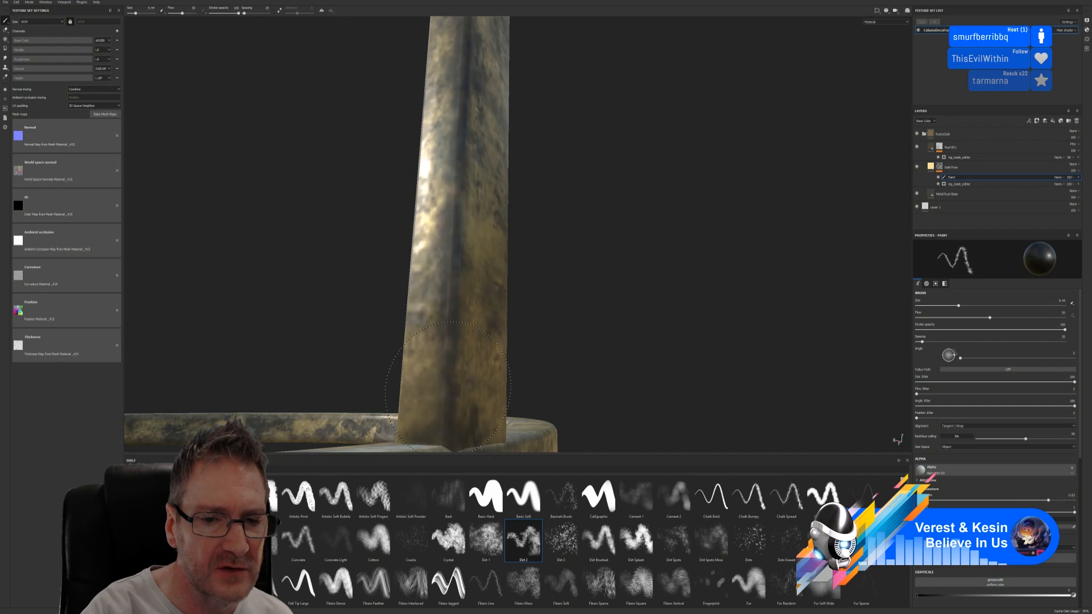
pyautogui.click(444, 321)
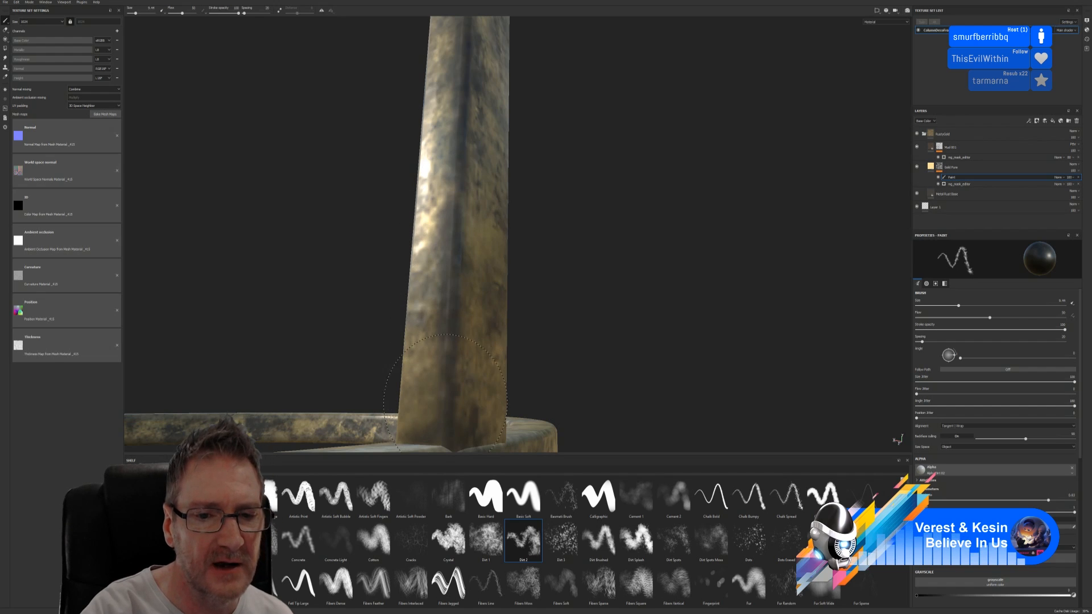
pyautogui.click(477, 379)
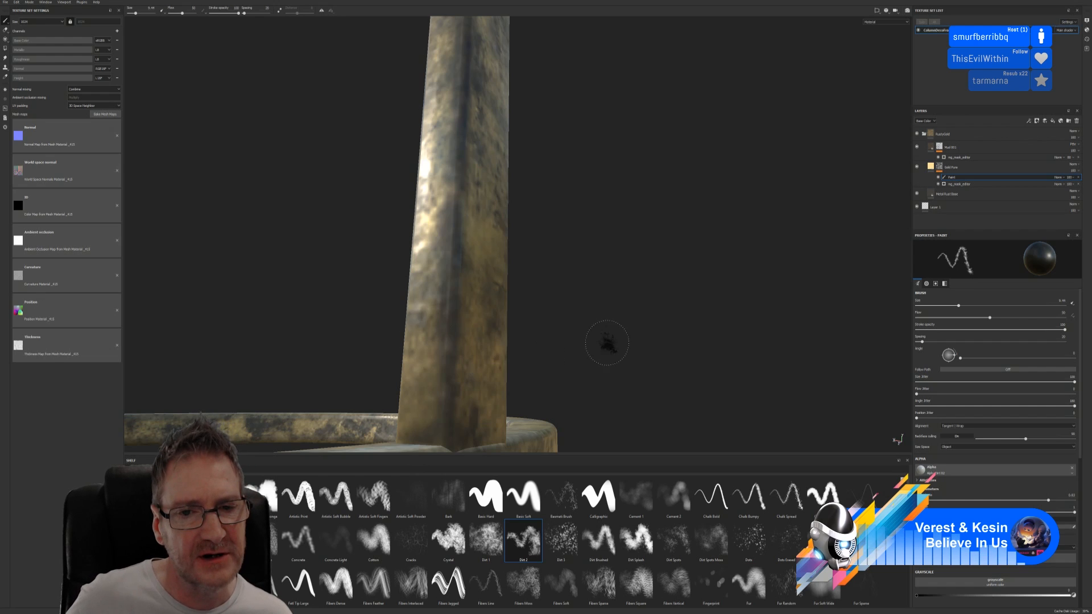
# Paint a short Dirt 2 stroke in the mask on another corner of the leg's foot, where it meets the base ring.
pyautogui.moveTo(607, 343)
pyautogui.keyDown('alt'); pyautogui.mouseDown()
pyautogui.moveTo(230, 333)
pyautogui.moveTo(244, 341)
pyautogui.mouseUp(); pyautogui.keyUp('alt')
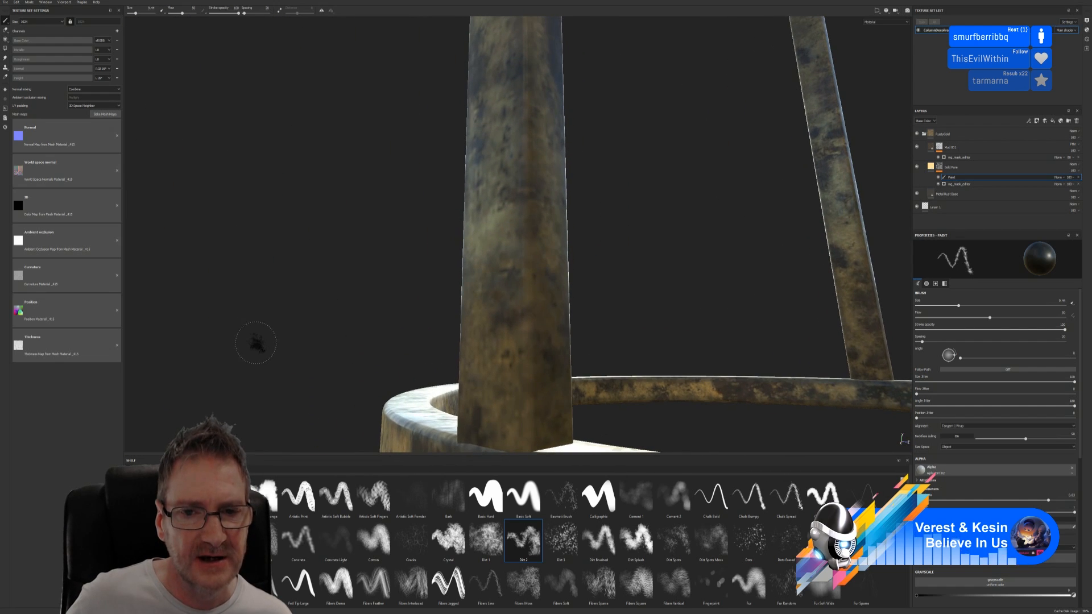
pyautogui.scroll(4, 254, 341)
pyautogui.scroll(-3, 339, 344)
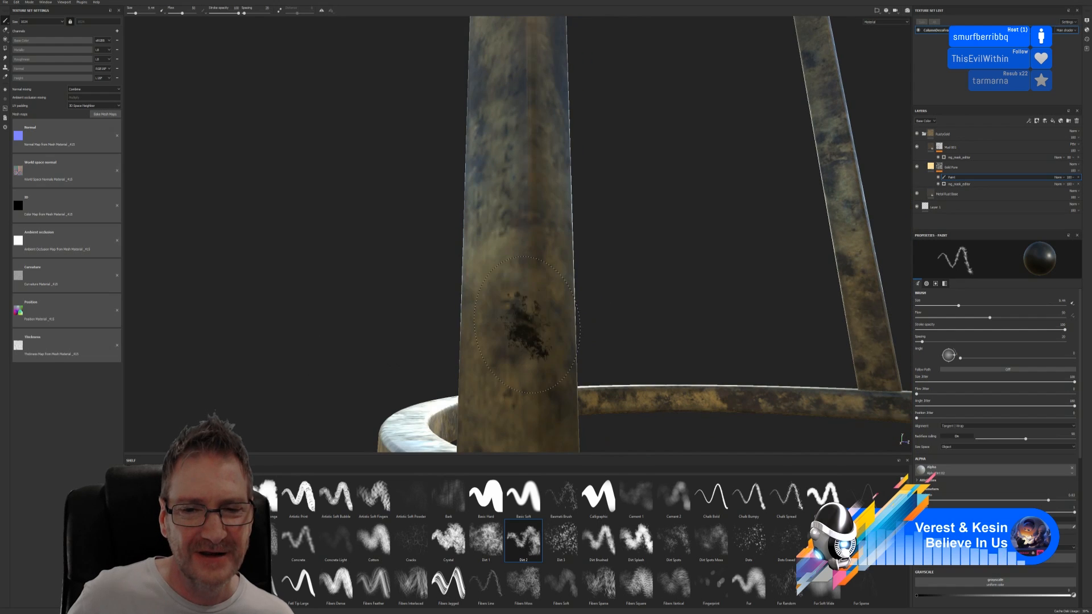
pyautogui.scroll(-1, 608, 331)
pyautogui.keyDown('alt'); pyautogui.moveTo(630, 284); pyautogui.dragTo(617, 260); pyautogui.keyUp('alt')
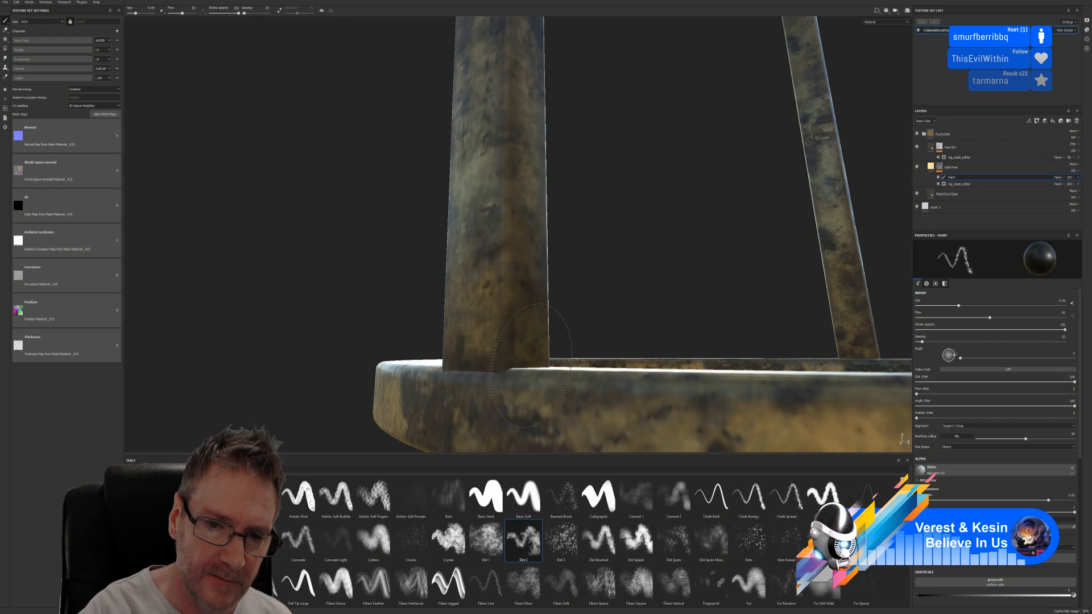
pyautogui.moveTo(501, 316); pyautogui.dragTo(492, 342)
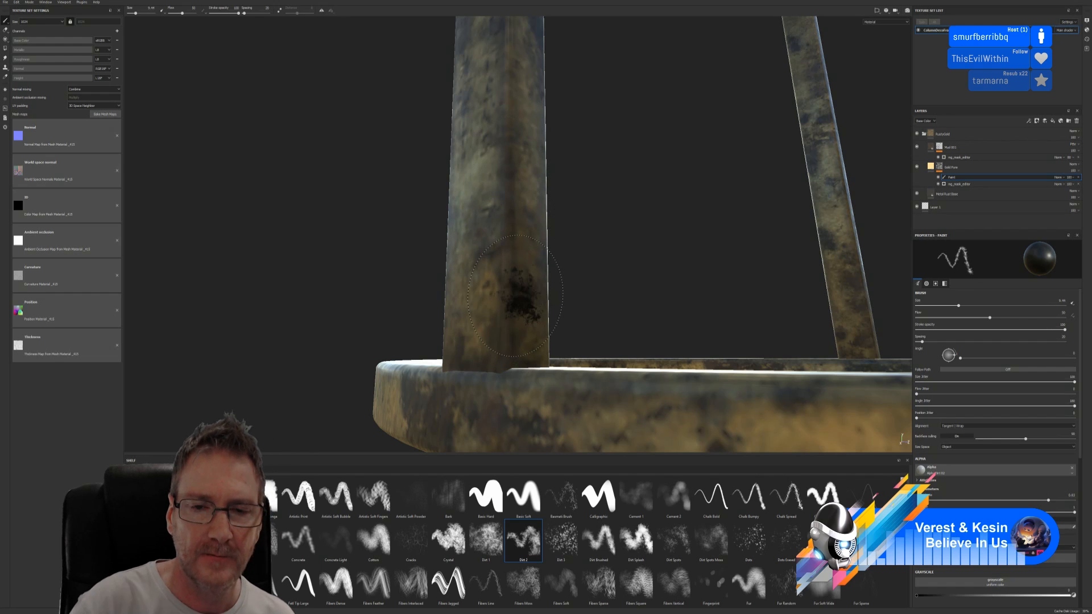
# Dab Dirt 2 twice in the mask along the corner edge of the leg, above its foot.
pyautogui.keyDown('alt'); pyautogui.moveTo(677, 172); pyautogui.dragTo(633, 346, button='middle'); pyautogui.keyUp('alt')
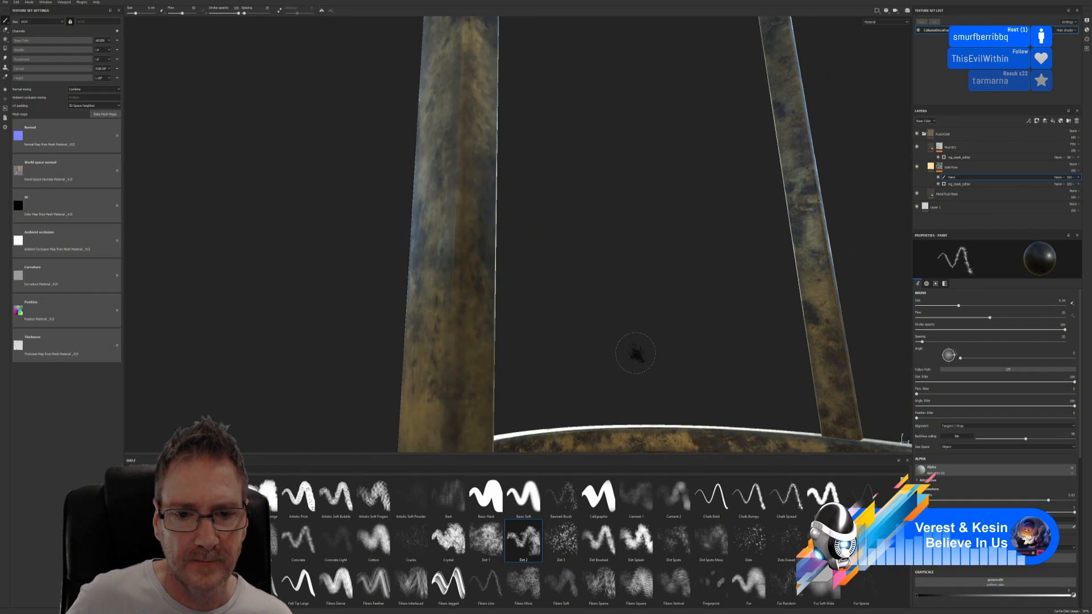
pyautogui.click(484, 177)
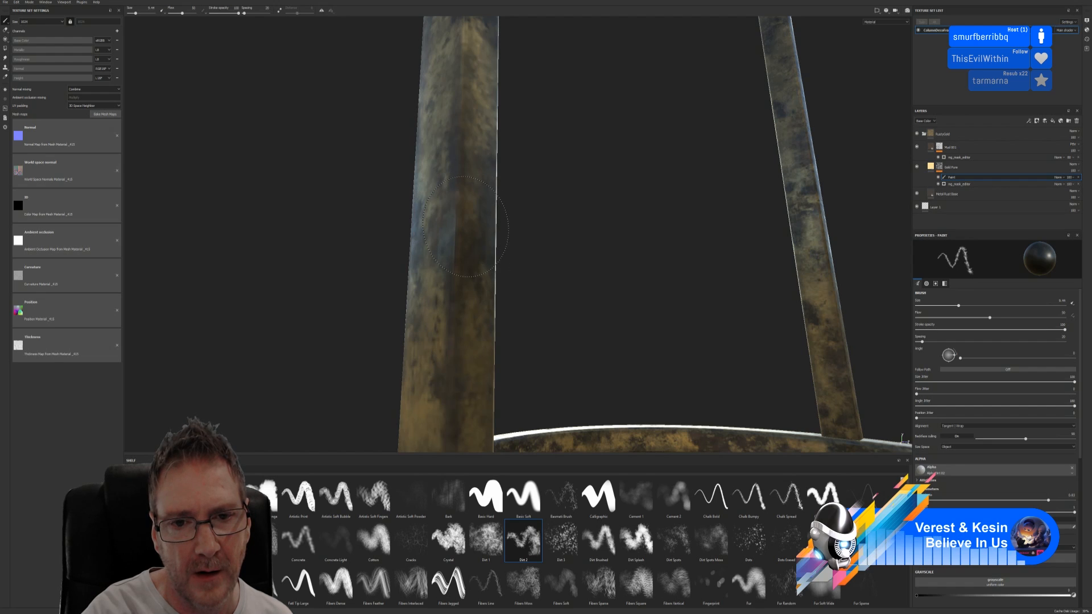
pyautogui.click(479, 241)
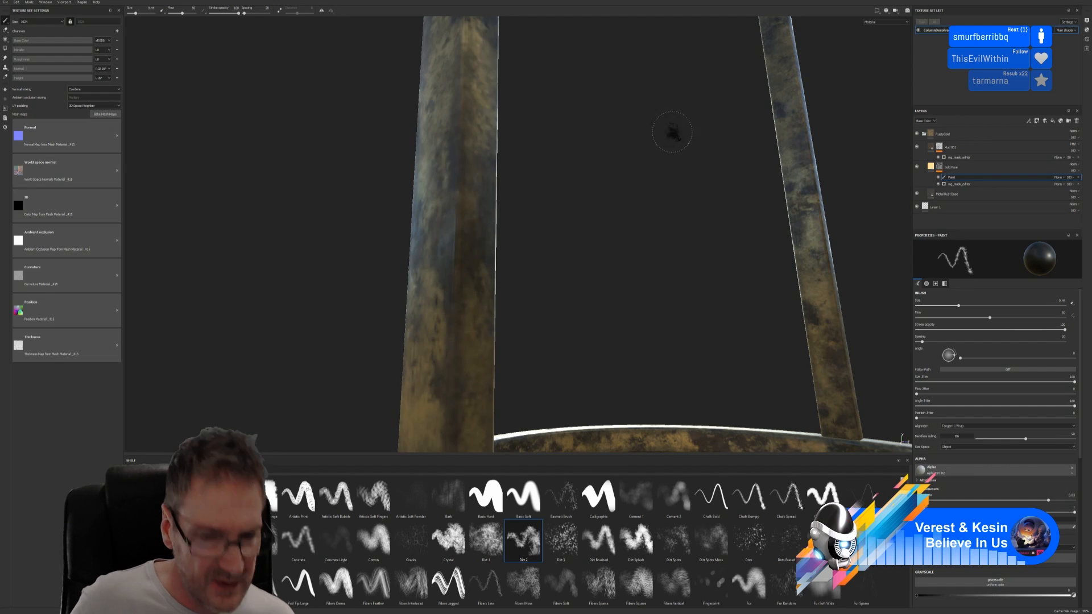
# Paint a short Dirt 2 stroke in the mask on the corner edge at the leg's middle, undoing the extra dab beneath it.
pyautogui.moveTo(571, 137); pyautogui.dragTo(559, 322, button='middle')
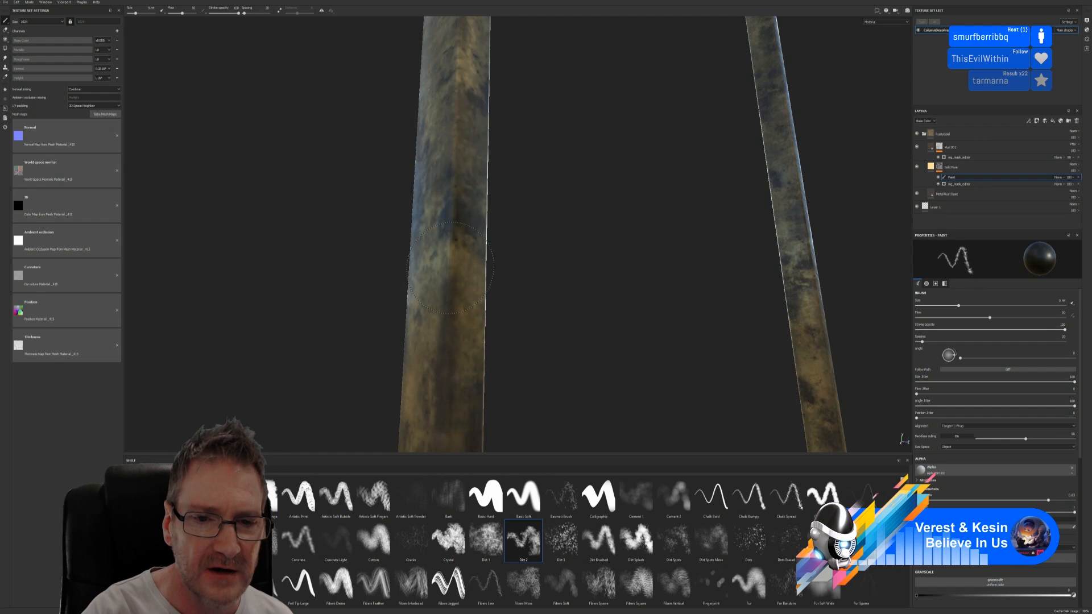
pyautogui.moveTo(451, 268); pyautogui.dragTo(448, 250)
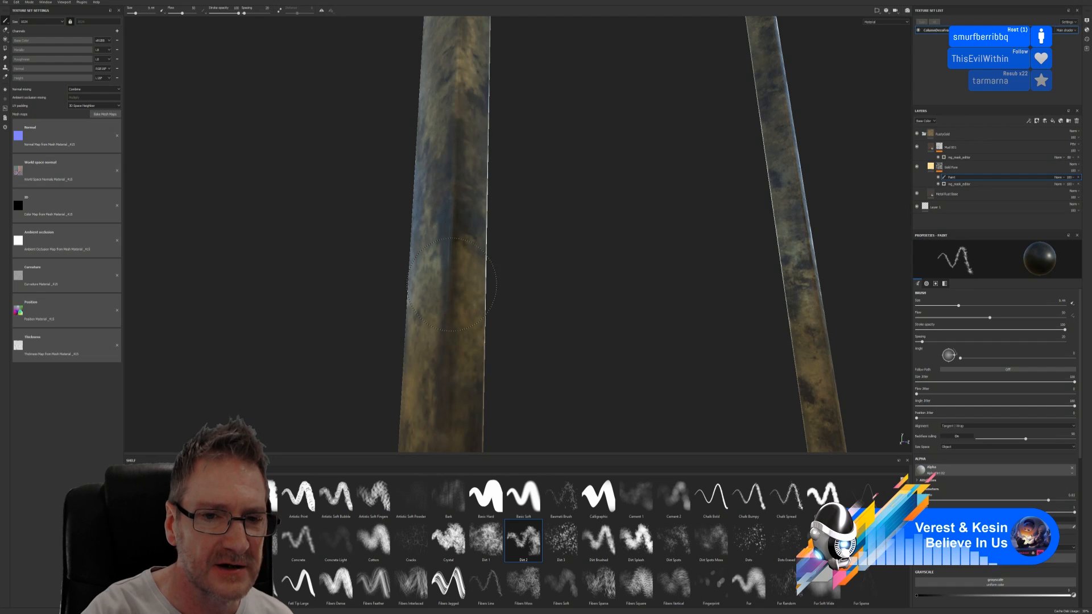
pyautogui.click(458, 372)
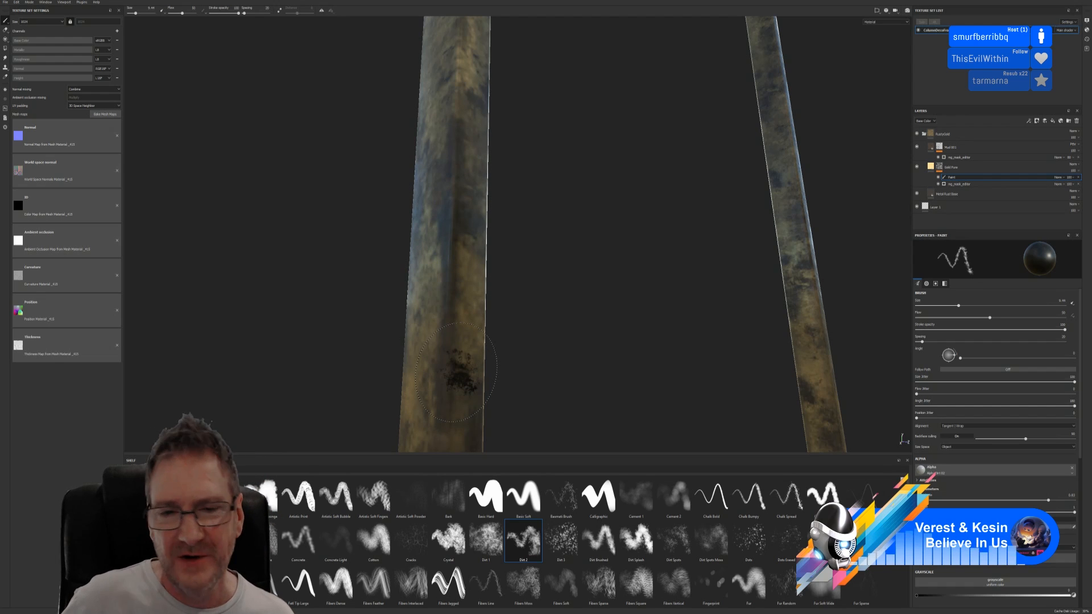
pyautogui.hotkey('ctrl', 'z')
# Paint a Dirt 2 stroke in the mask up the leg's corner edge above the middle, undoing the stray dabs around it.
pyautogui.keyDown('alt'); pyautogui.moveTo(579, 149); pyautogui.dragTo(577, 397, button='middle'); pyautogui.keyUp('alt')
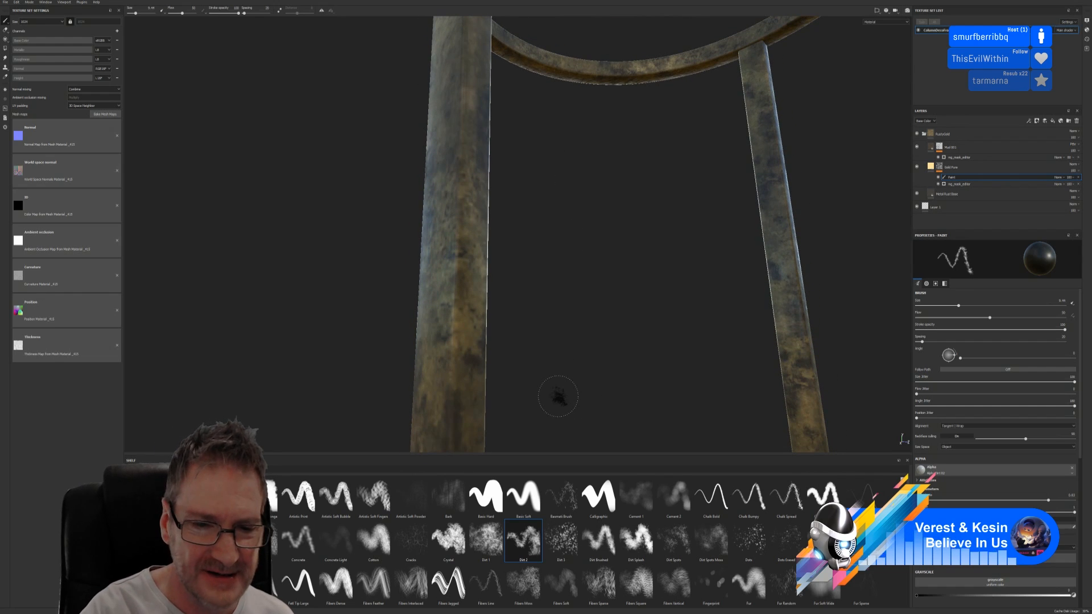
pyautogui.click(452, 350)
pyautogui.hotkey('ctrl', 'z')
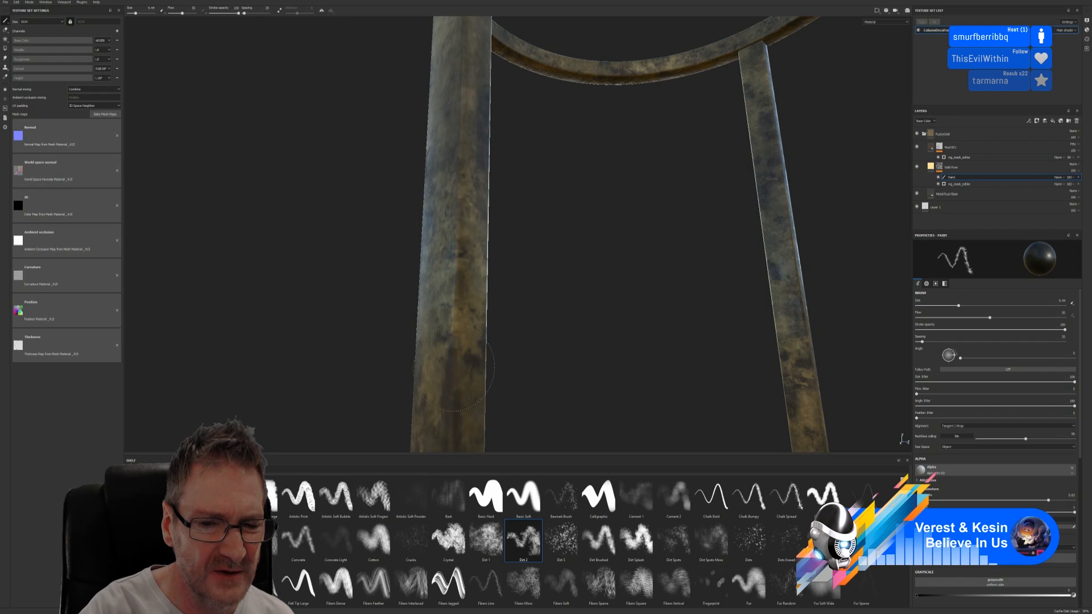
pyautogui.moveTo(450, 352); pyautogui.dragTo(453, 244)
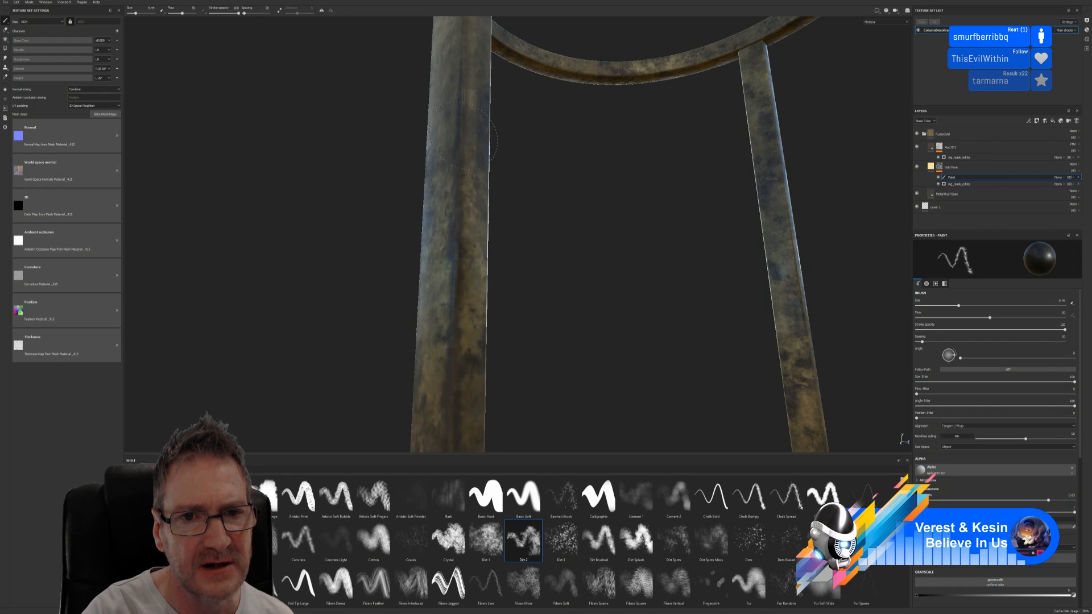
pyautogui.click(458, 236)
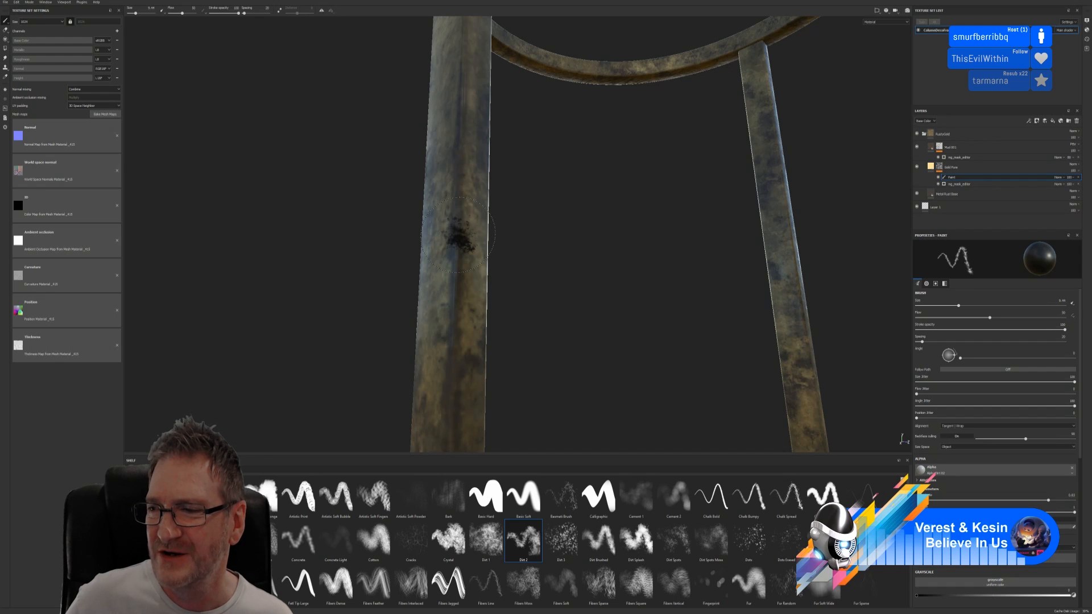
pyautogui.hotkey('ctrl', 'z')
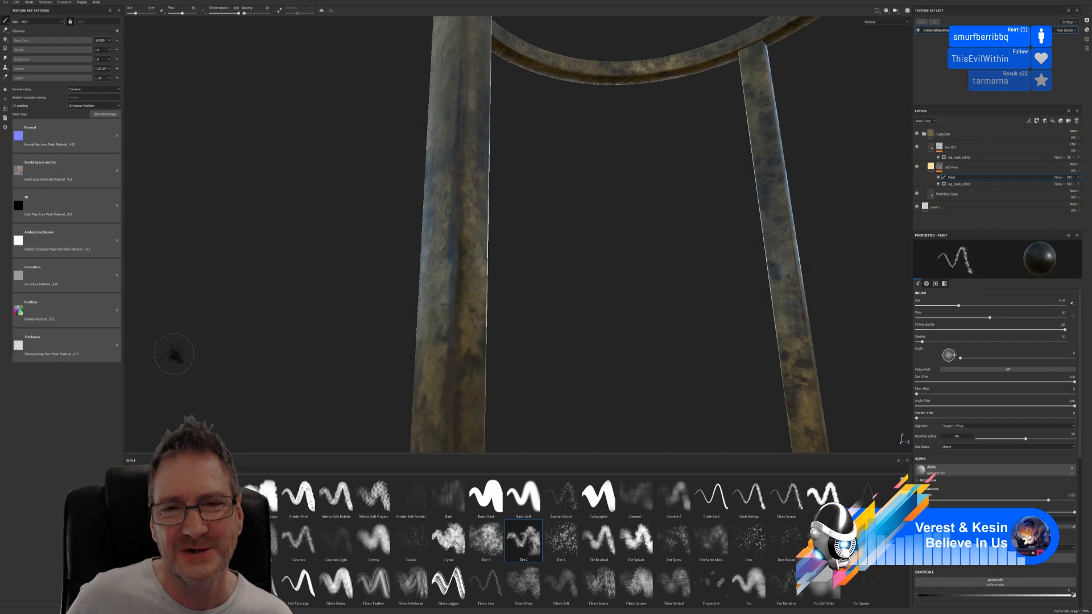
# Dab Dirt 2 twice in the mask on the corner edge of the leg's upper part.
pyautogui.moveTo(553, 134)
pyautogui.keyDown('alt'); pyautogui.mouseDown()
pyautogui.moveTo(539, 249)
pyautogui.moveTo(568, 392)
pyautogui.mouseUp(); pyautogui.keyUp('alt')
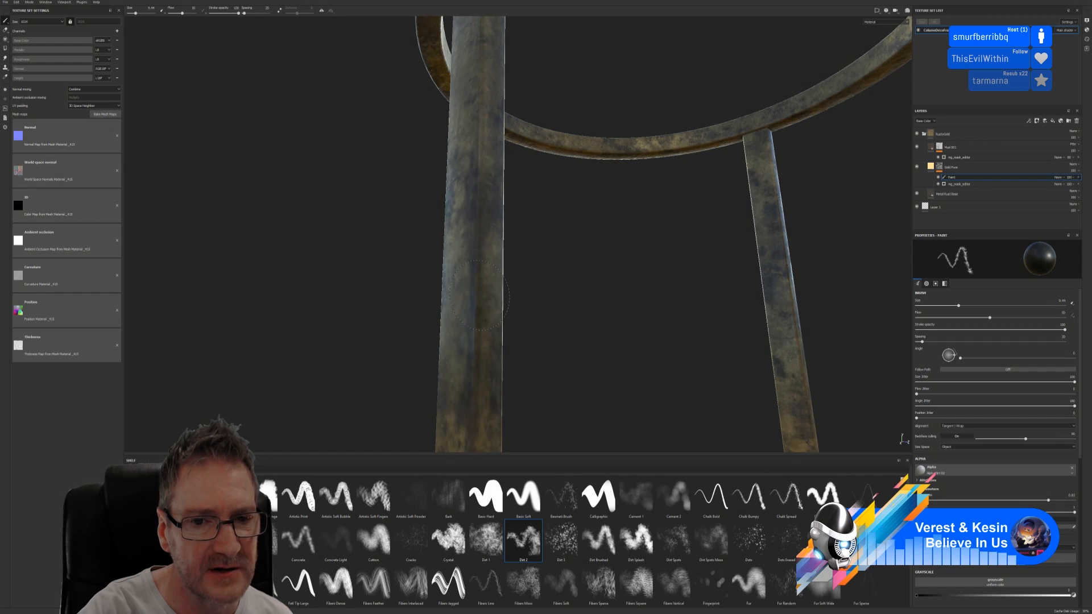
pyautogui.click(486, 149)
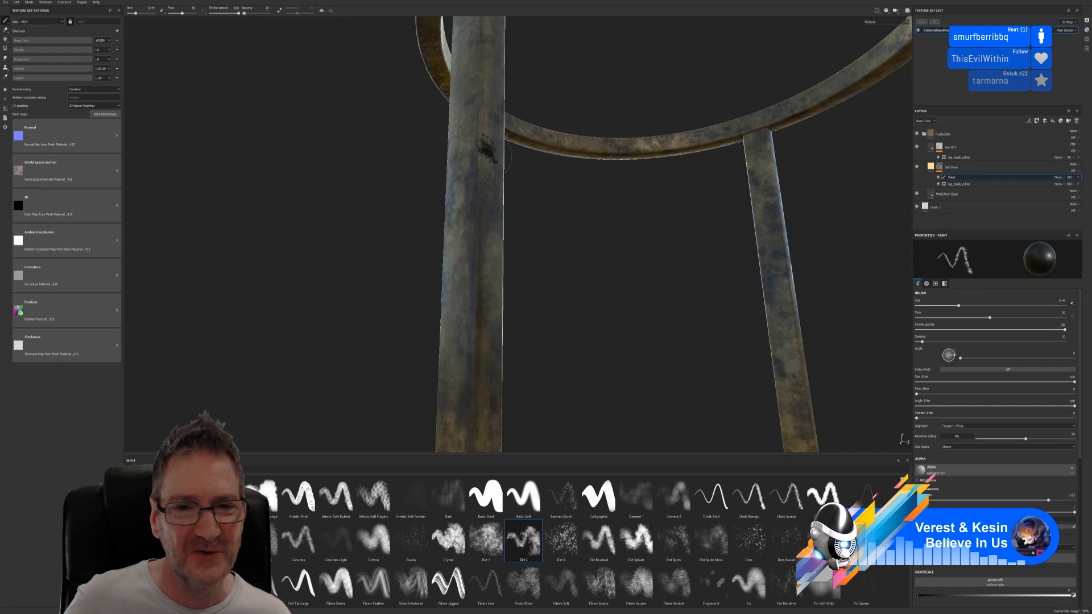
pyautogui.click(478, 143)
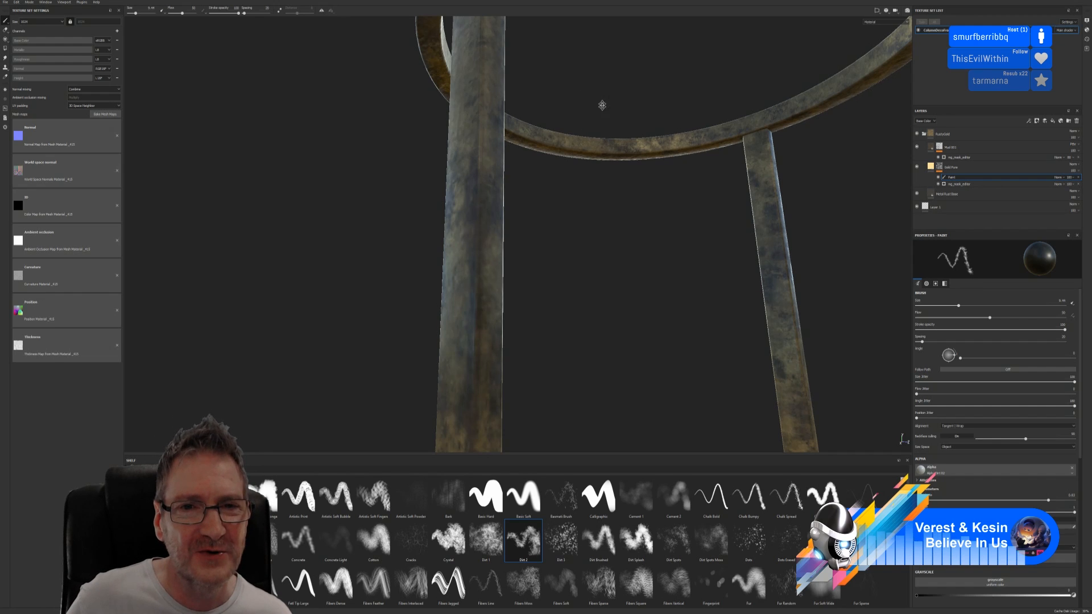
# Dab Dirt 2 in the mask down the corner edge of the leg's top section beneath the ring, undoing unwanted dabs.
pyautogui.keyDown('alt'); pyautogui.moveTo(599, 103); pyautogui.dragTo(560, 317); pyautogui.keyUp('alt')
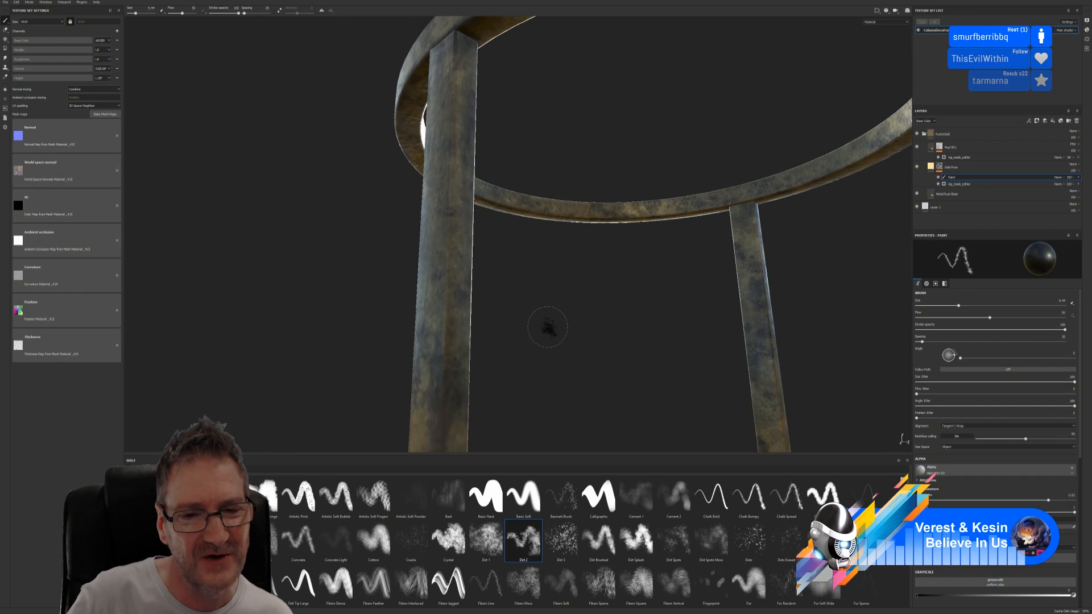
pyautogui.click(439, 290)
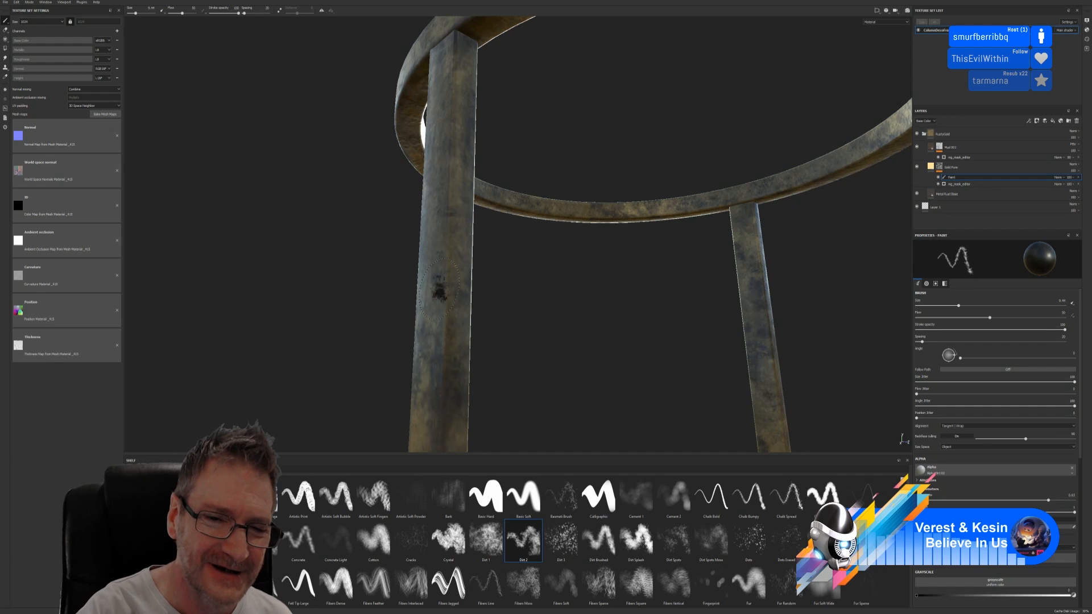
pyautogui.hotkey('ctrl', 'z')
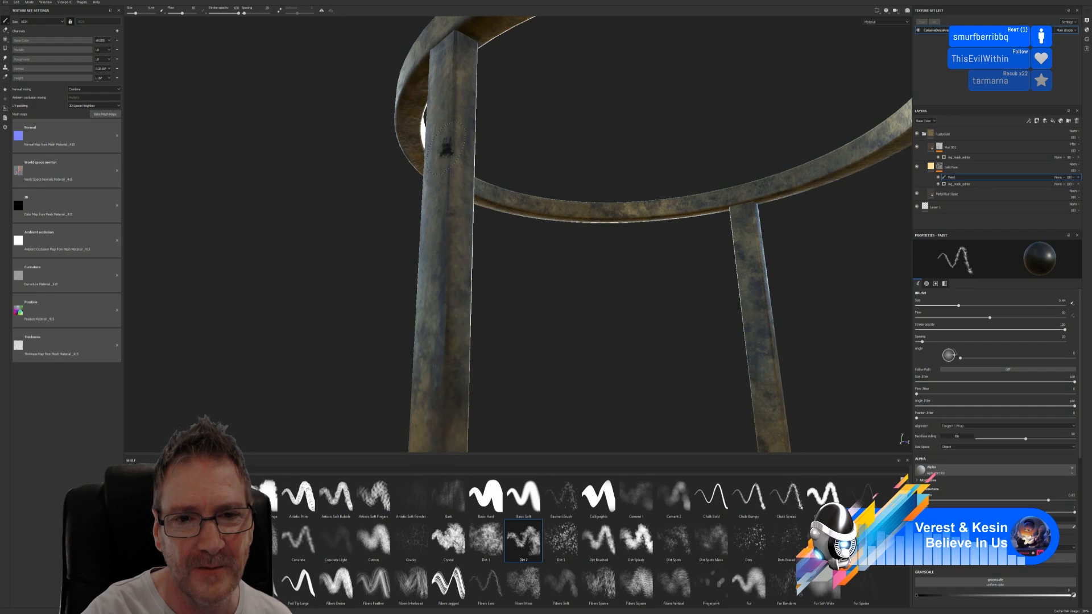
pyautogui.click(449, 151)
pyautogui.hotkey('ctrl', 'z')
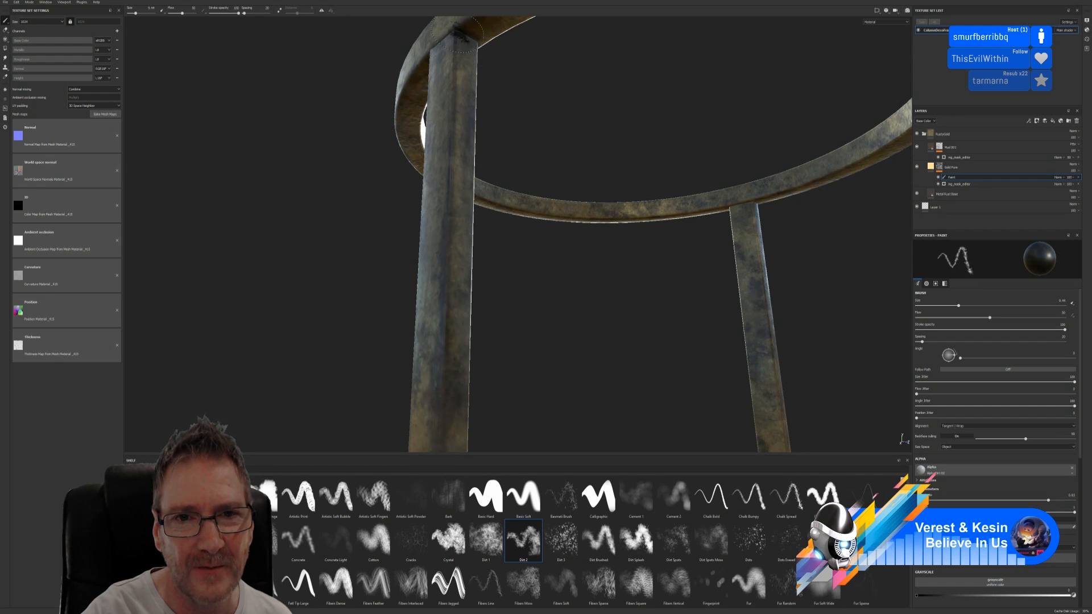
pyautogui.click(450, 255)
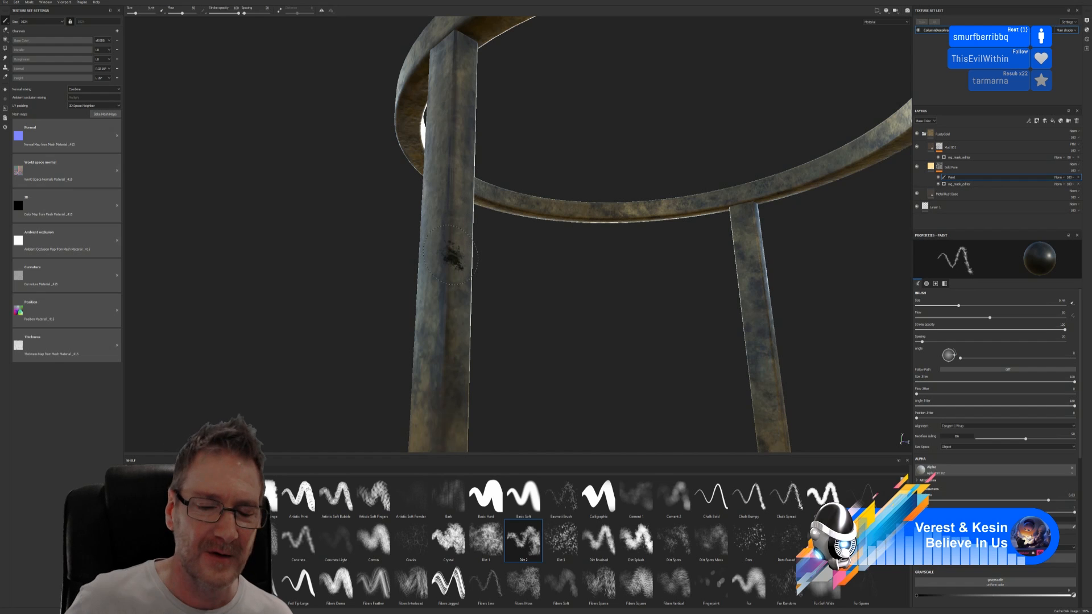
# Paint a long Dirt 2 stroke in the mask down the corner edge of another leg, starting just below its ring joint.
pyautogui.scroll(-2, 575, 275)
pyautogui.scroll(-4, 574, 276)
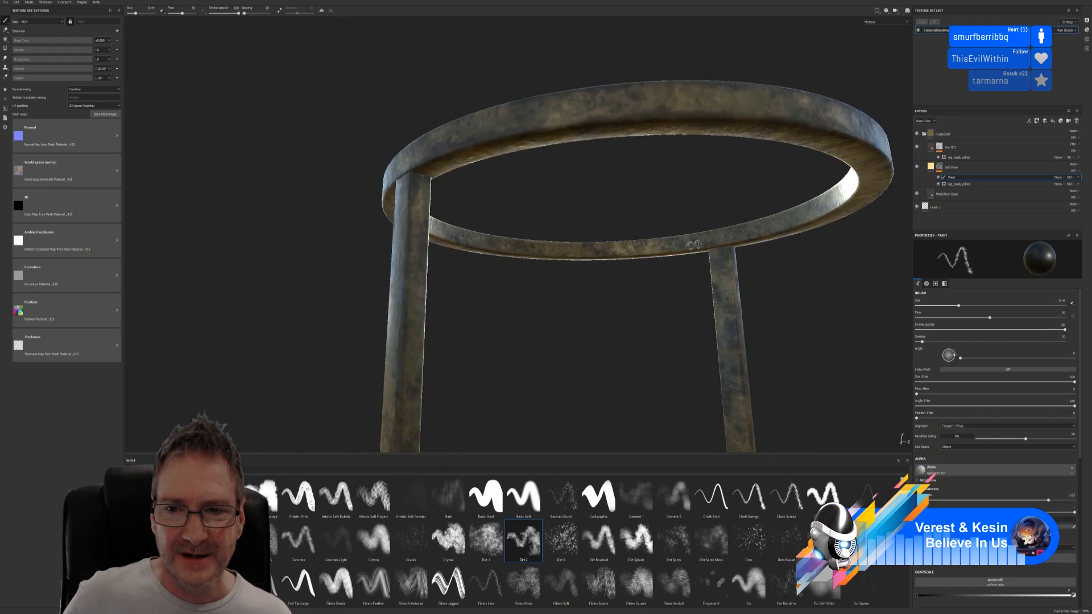
pyautogui.moveTo(618, 288); pyautogui.dragTo(489, 296, button='middle')
pyautogui.scroll(4, 489, 296)
pyautogui.scroll(4, 552, 289)
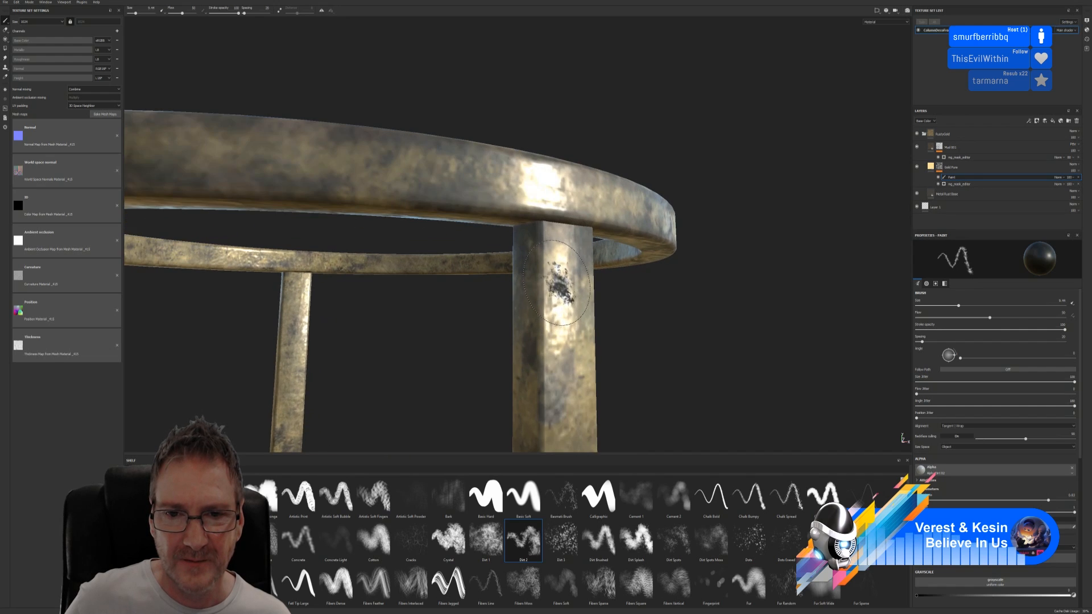
pyautogui.moveTo(636, 276)
pyautogui.keyDown('alt'); pyautogui.mouseDown()
pyautogui.moveTo(619, 305)
pyautogui.moveTo(660, 296)
pyautogui.mouseUp(); pyautogui.keyUp('alt')
pyautogui.keyDown('alt'); pyautogui.moveTo(665, 293); pyautogui.dragTo(665, 267, button='middle'); pyautogui.keyUp('alt')
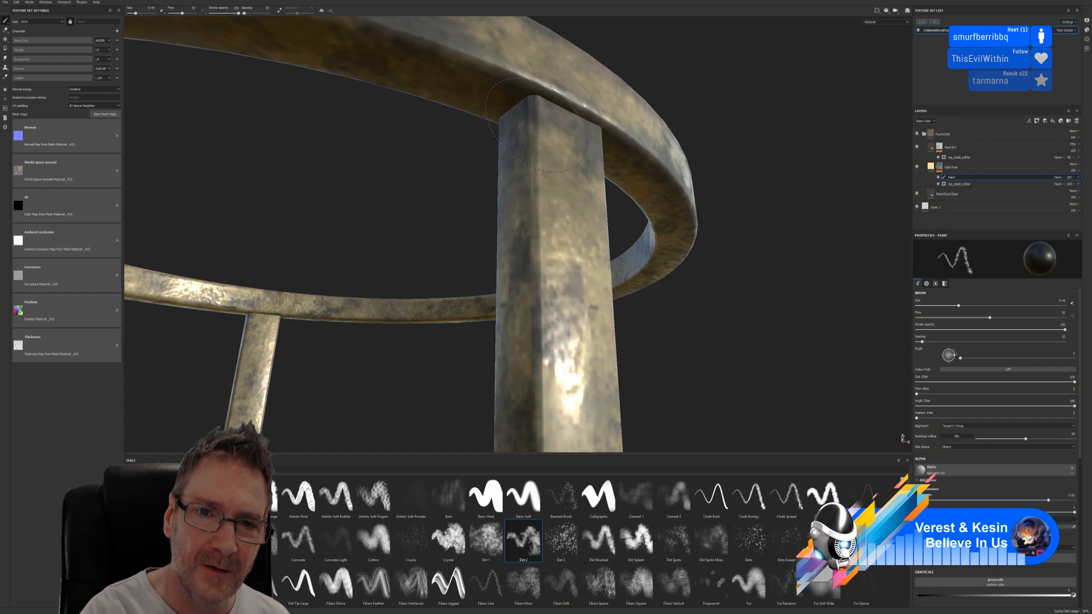
pyautogui.moveTo(534, 185); pyautogui.dragTo(534, 411)
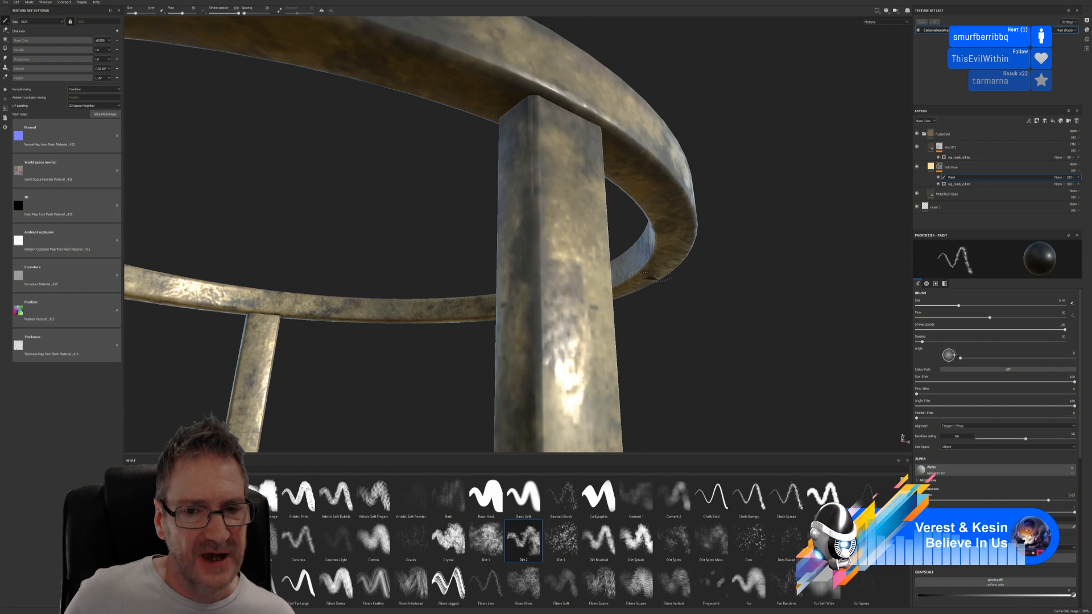
# Dab Dirt 2 in the mask on this leg's corner edge, below the long stroke.
pyautogui.moveTo(690, 322)
pyautogui.keyDown('alt'); pyautogui.mouseDown()
pyautogui.moveTo(674, 295)
pyautogui.moveTo(527, 237)
pyautogui.mouseUp(); pyautogui.keyUp('alt')
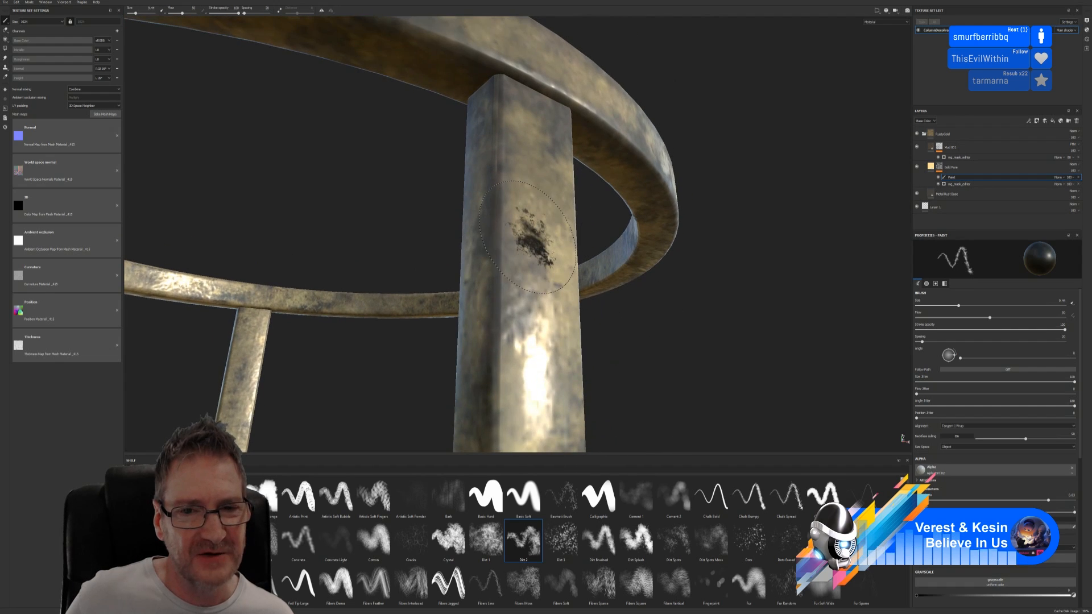
pyautogui.scroll(2, 527, 237)
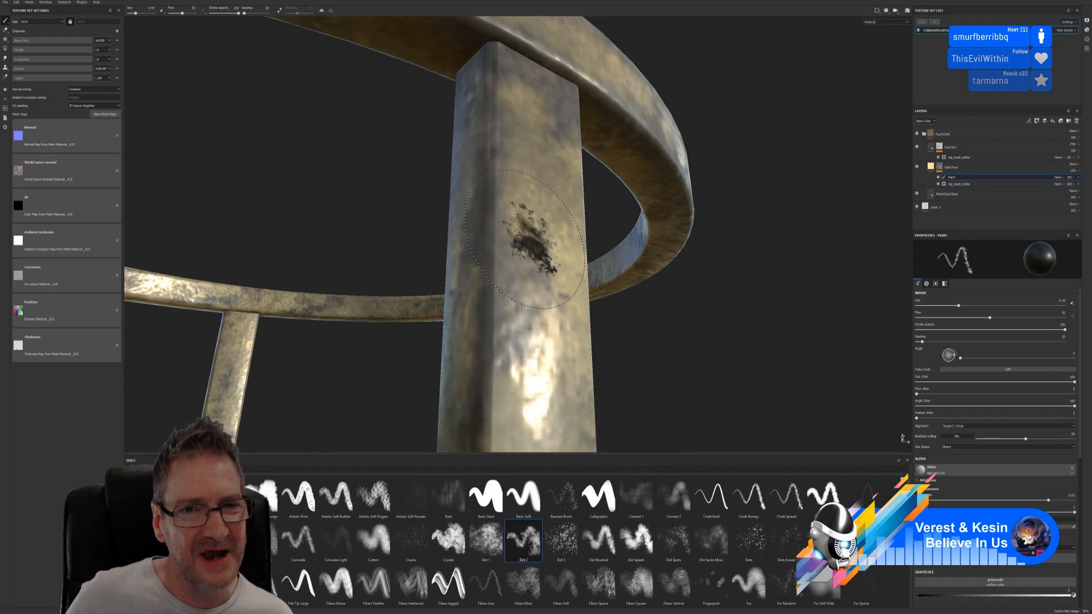
pyautogui.scroll(-6, 526, 242)
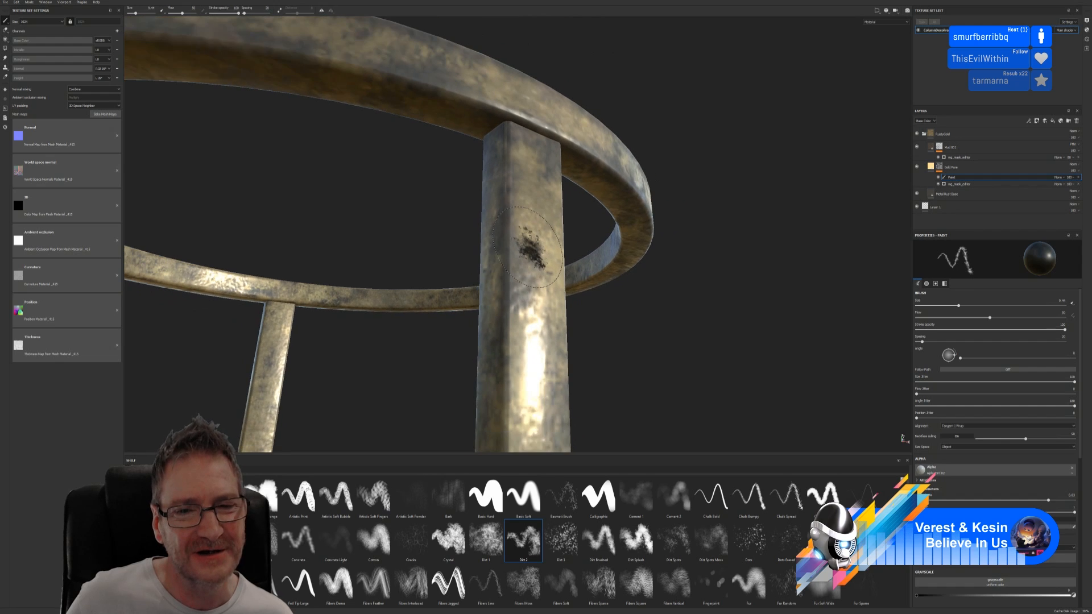
pyautogui.keyDown('alt'); pyautogui.moveTo(616, 338); pyautogui.dragTo(636, 148); pyautogui.keyUp('alt')
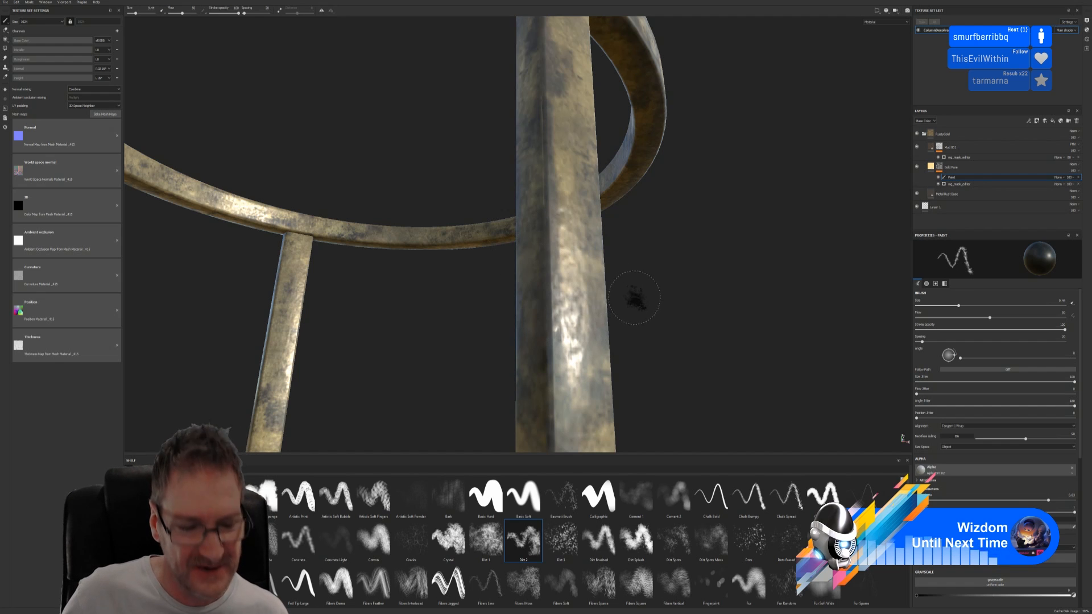
pyautogui.moveTo(634, 268)
pyautogui.keyDown('alt'); pyautogui.mouseDown()
pyautogui.moveTo(643, 273)
pyautogui.moveTo(643, 90)
pyautogui.mouseUp(); pyautogui.keyUp('alt')
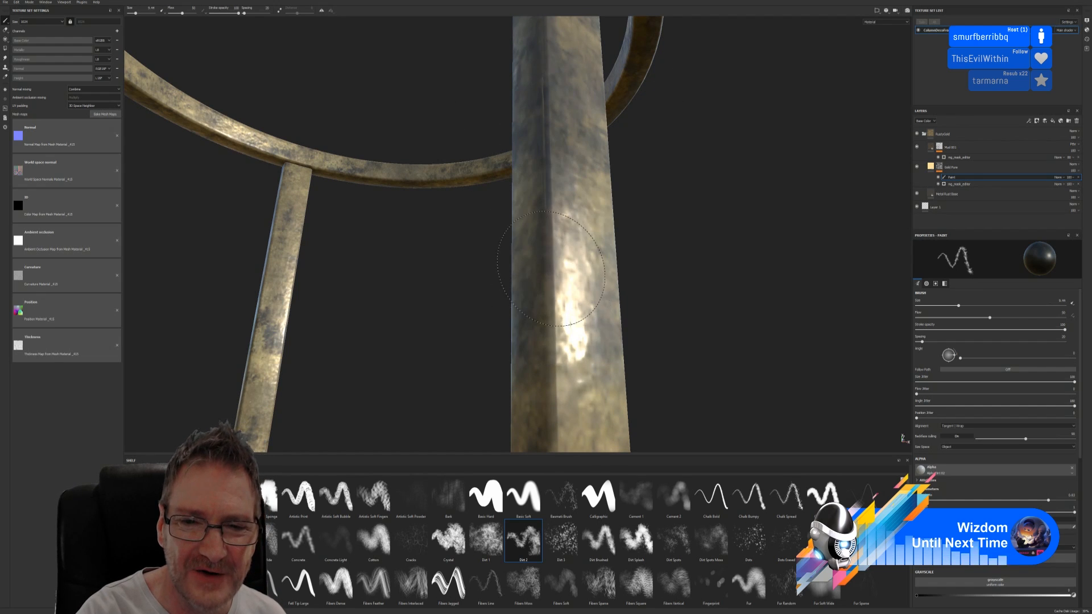
pyautogui.click(550, 338)
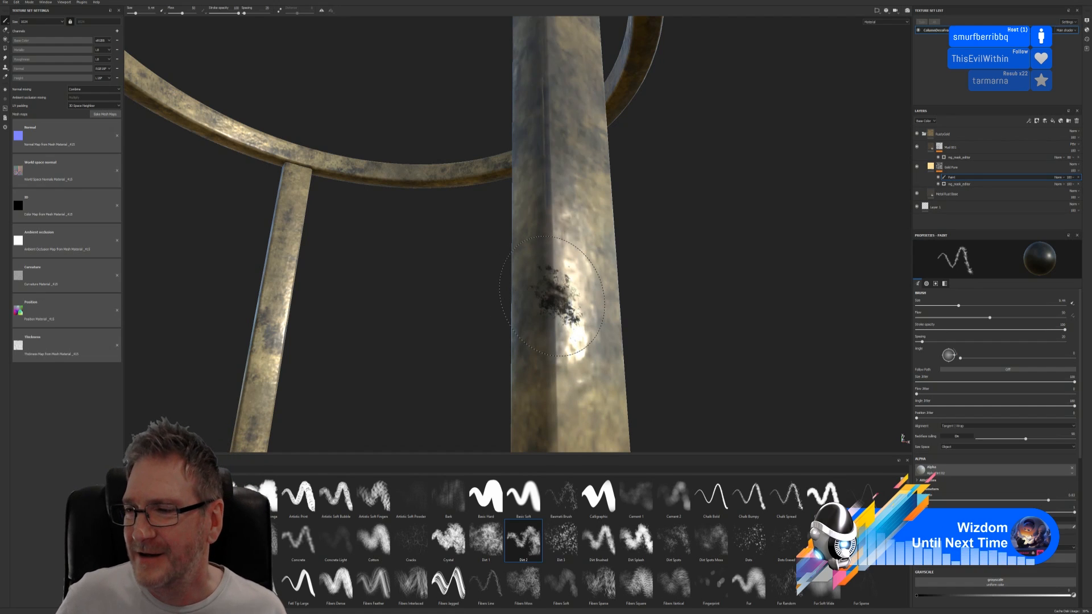
# Dab Dirt 2 in the mask twice more while working down the leg, on its corner edge and on the adjoining bright face.
pyautogui.moveTo(630, 331)
pyautogui.keyDown('alt'); pyautogui.mouseDown(button='middle')
pyautogui.moveTo(621, 143)
pyautogui.moveTo(646, 188)
pyautogui.moveTo(636, 261)
pyautogui.mouseUp(button='middle'); pyautogui.keyUp('alt')
pyautogui.scroll(-3, 624, 151)
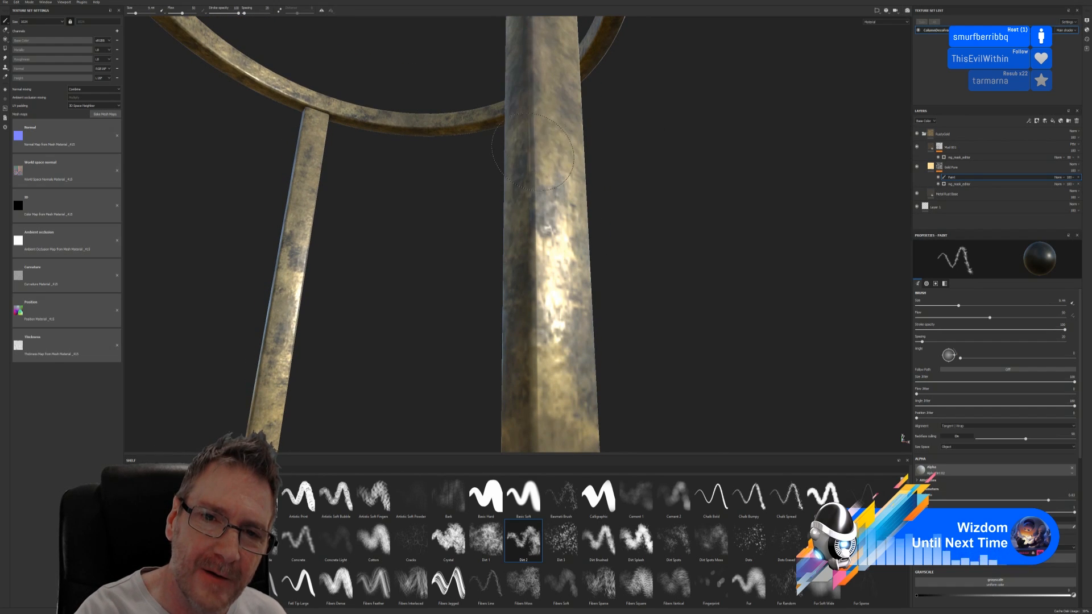
pyautogui.click(530, 183)
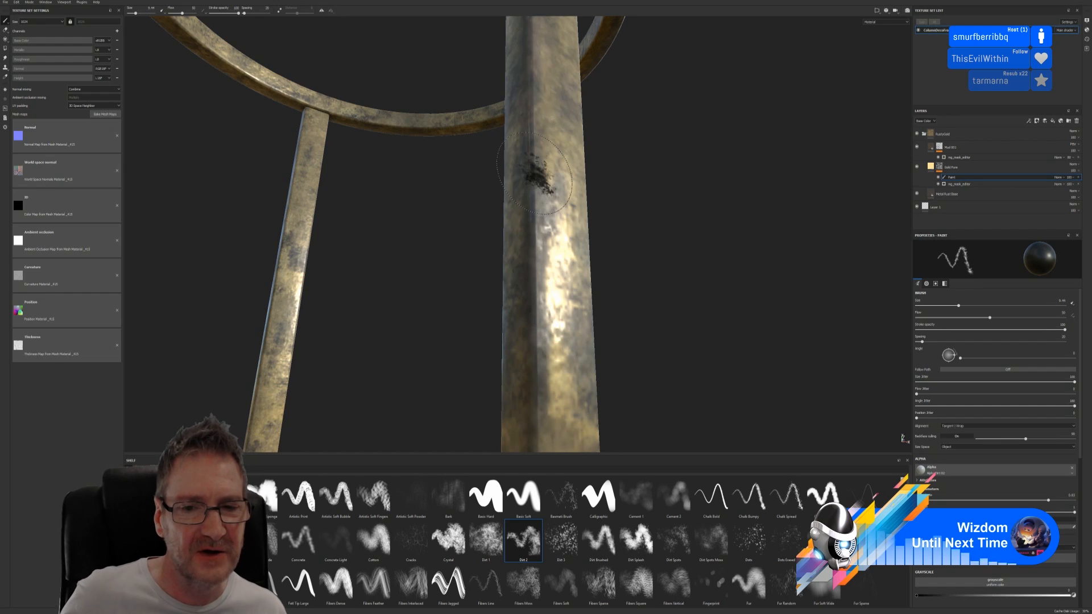
pyautogui.keyDown('alt'); pyautogui.moveTo(646, 299); pyautogui.dragTo(635, 180, button='middle'); pyautogui.keyUp('alt')
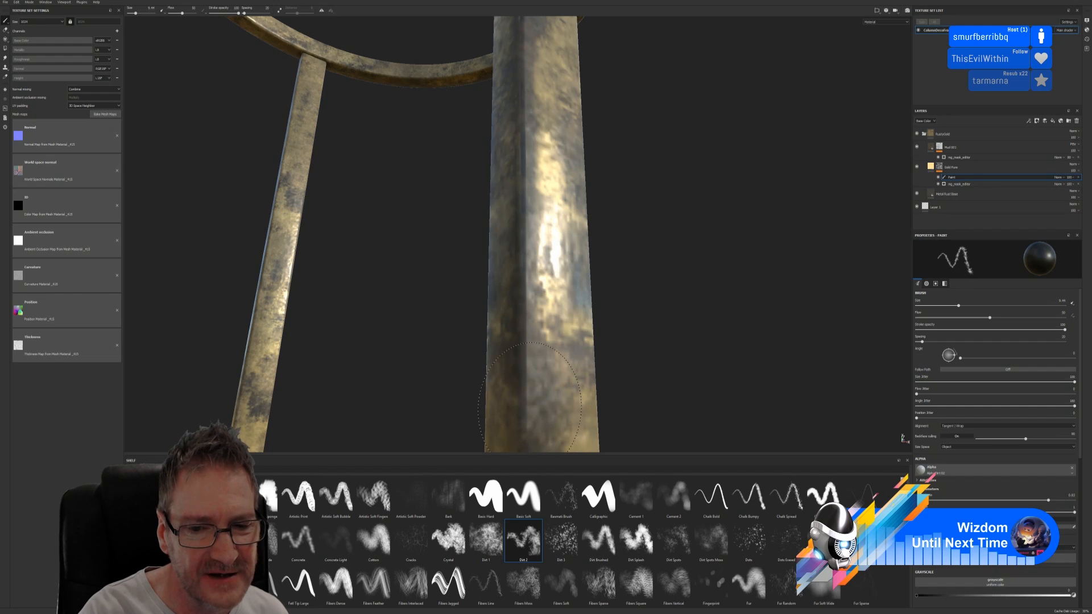
pyautogui.click(552, 357)
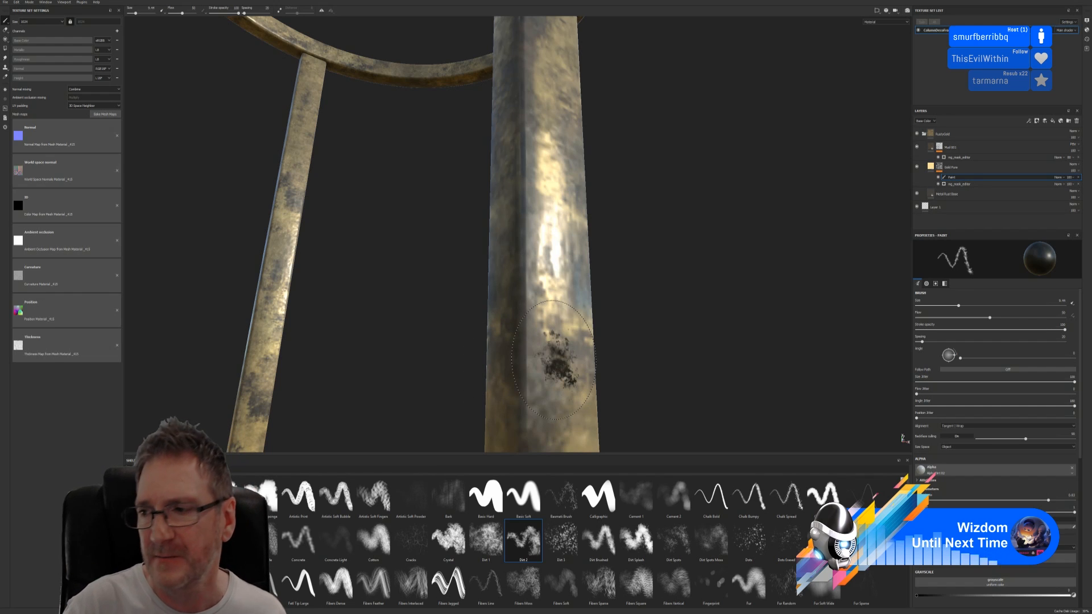
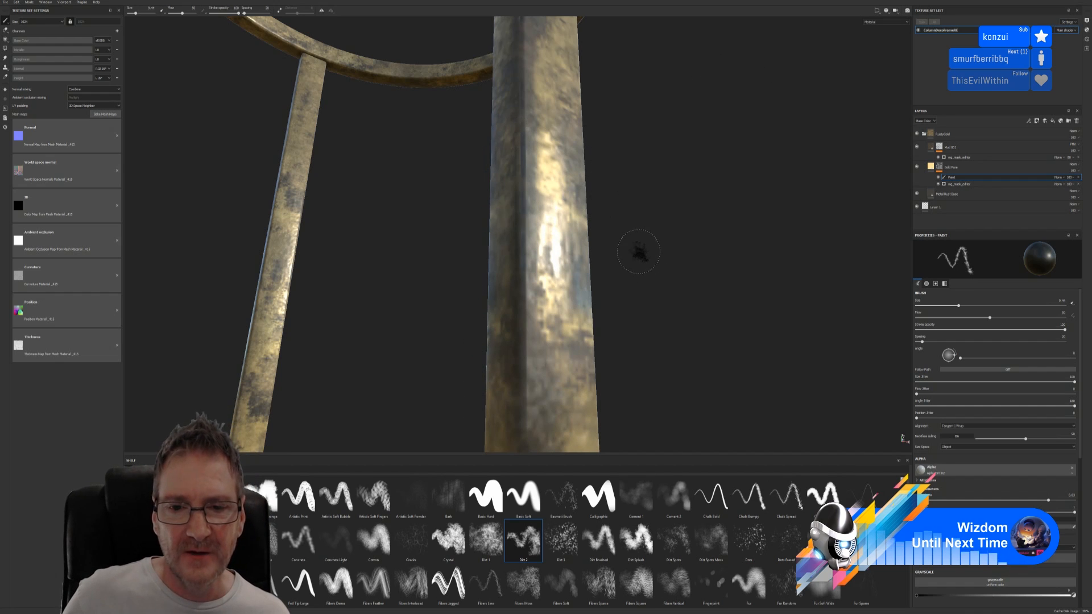
pyautogui.moveTo(665, 273)
pyautogui.keyDown('alt'); pyautogui.mouseDown()
pyautogui.moveTo(673, 180)
pyautogui.moveTo(661, 176)
pyautogui.moveTo(659, 186)
pyautogui.mouseUp(); pyautogui.keyUp('alt')
pyautogui.scroll(-2, 658, 190)
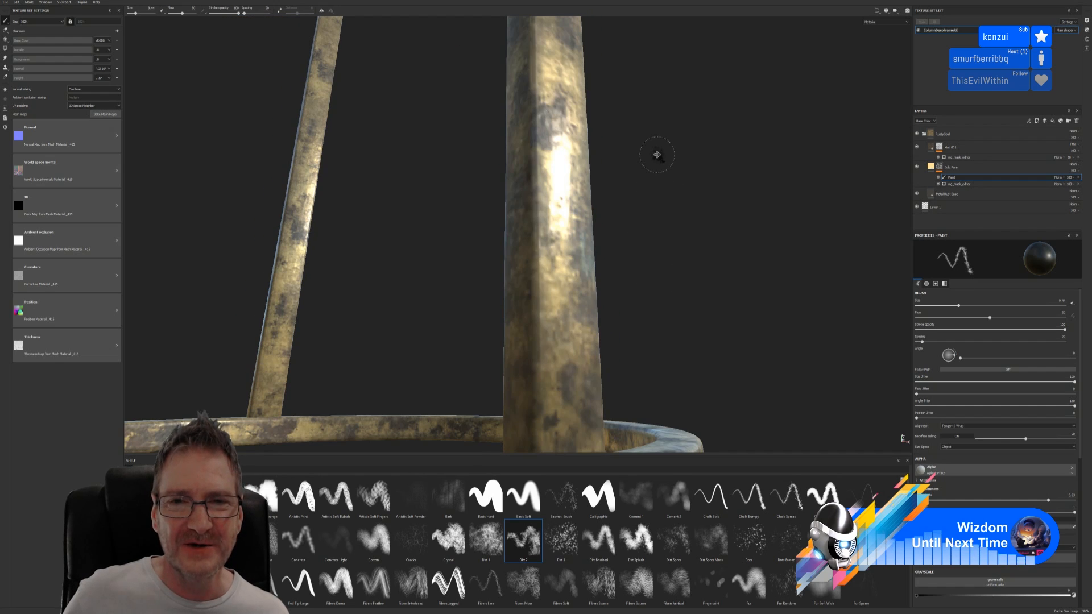
# Undo the last Dirt 2 dab on the leg's bright face above the lower ring.
pyautogui.keyDown('alt'); pyautogui.moveTo(656, 155); pyautogui.dragTo(657, 256, button='middle'); pyautogui.keyUp('alt')
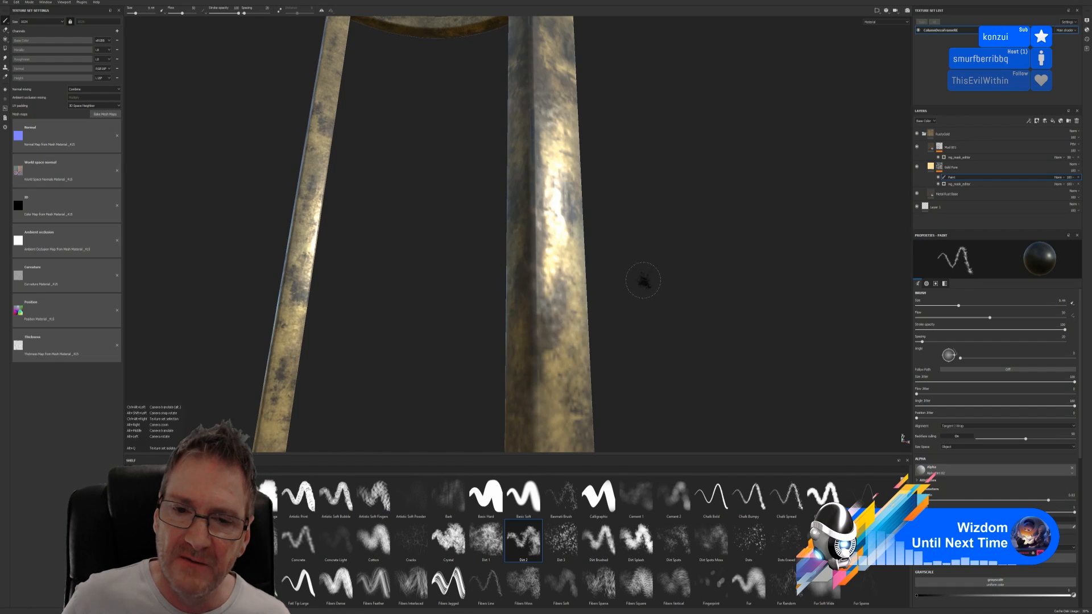
pyautogui.keyDown('alt'); pyautogui.moveTo(643, 280); pyautogui.dragTo(647, 204); pyautogui.keyUp('alt')
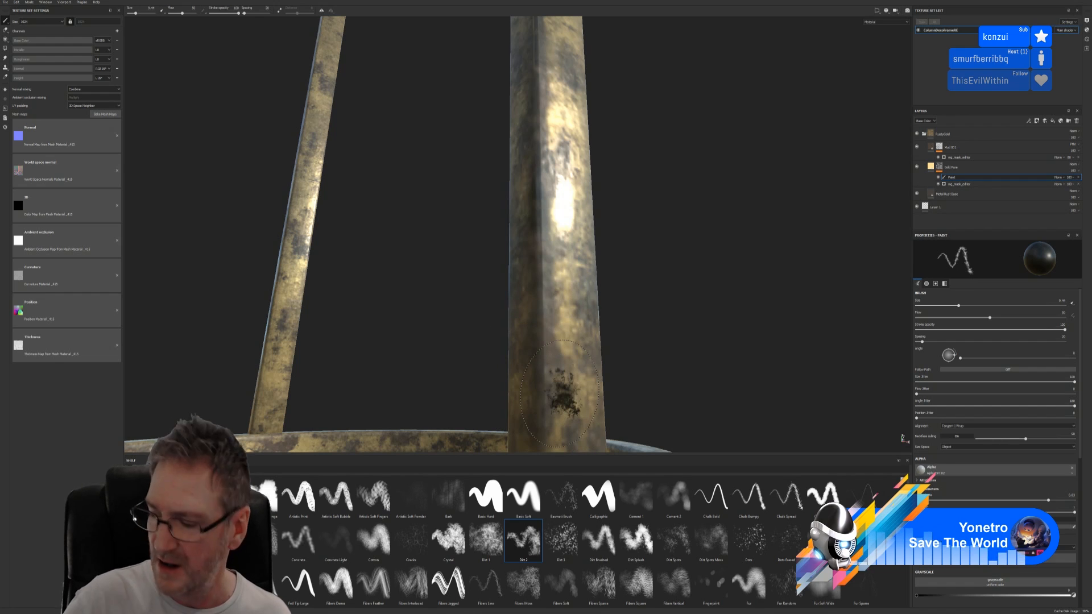
pyautogui.moveTo(660, 325)
pyautogui.keyDown('alt'); pyautogui.mouseDown(button='middle')
pyautogui.moveTo(649, 308)
pyautogui.moveTo(657, 272)
pyautogui.mouseUp(button='middle'); pyautogui.keyUp('alt')
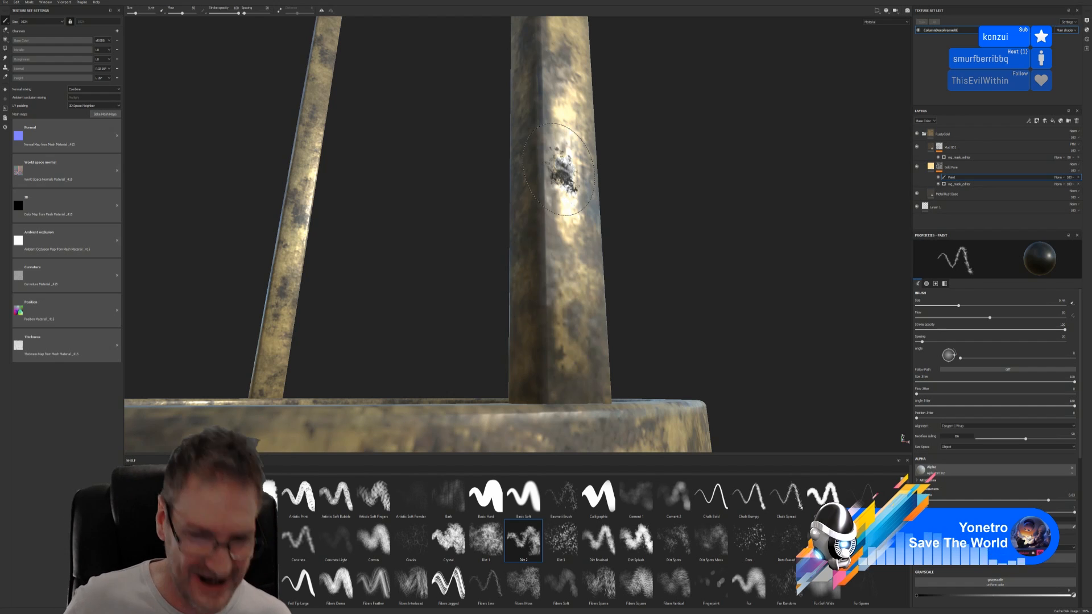
pyautogui.hotkey('ctrl', 'z')
# Paint Dirt 2 in the mask along the corner edge of the next leg's middle section, undoing the first stroke.
pyautogui.moveTo(614, 224)
pyautogui.keyDown('alt'); pyautogui.mouseDown()
pyautogui.moveTo(559, 249)
pyautogui.moveTo(366, 238)
pyautogui.moveTo(390, 268)
pyautogui.moveTo(309, 268)
pyautogui.mouseUp(); pyautogui.keyUp('alt')
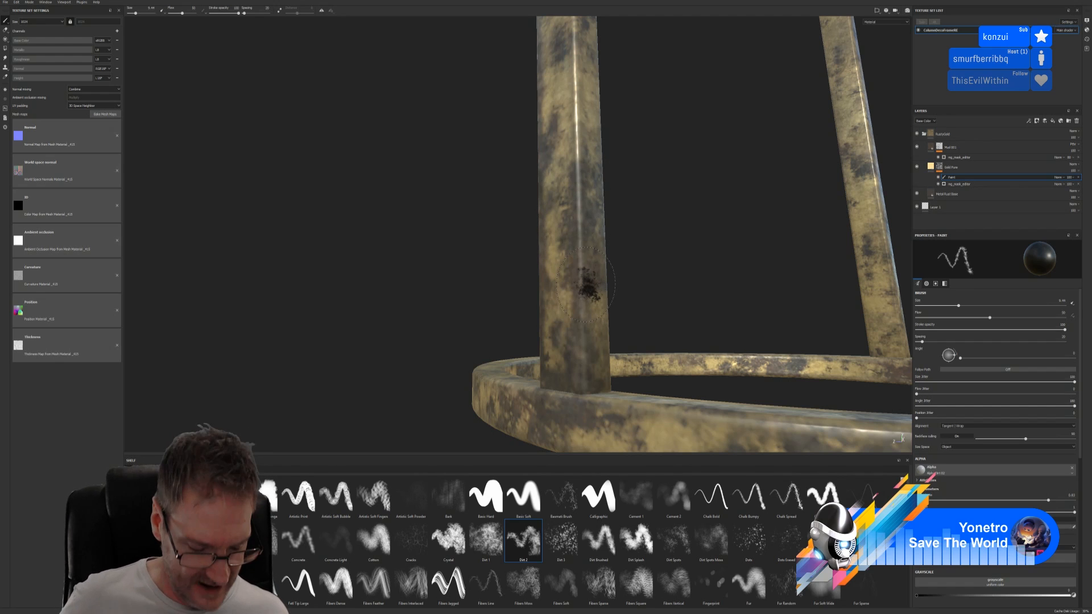
pyautogui.keyDown('alt'); pyautogui.moveTo(669, 188); pyautogui.dragTo(633, 324); pyautogui.keyUp('alt')
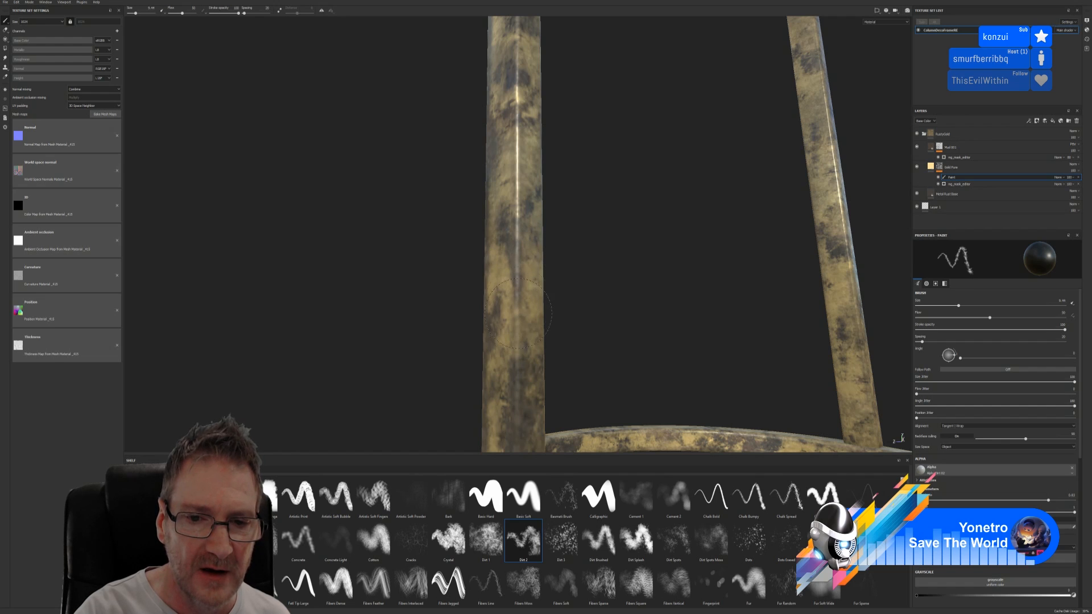
pyautogui.scroll(2, 518, 313)
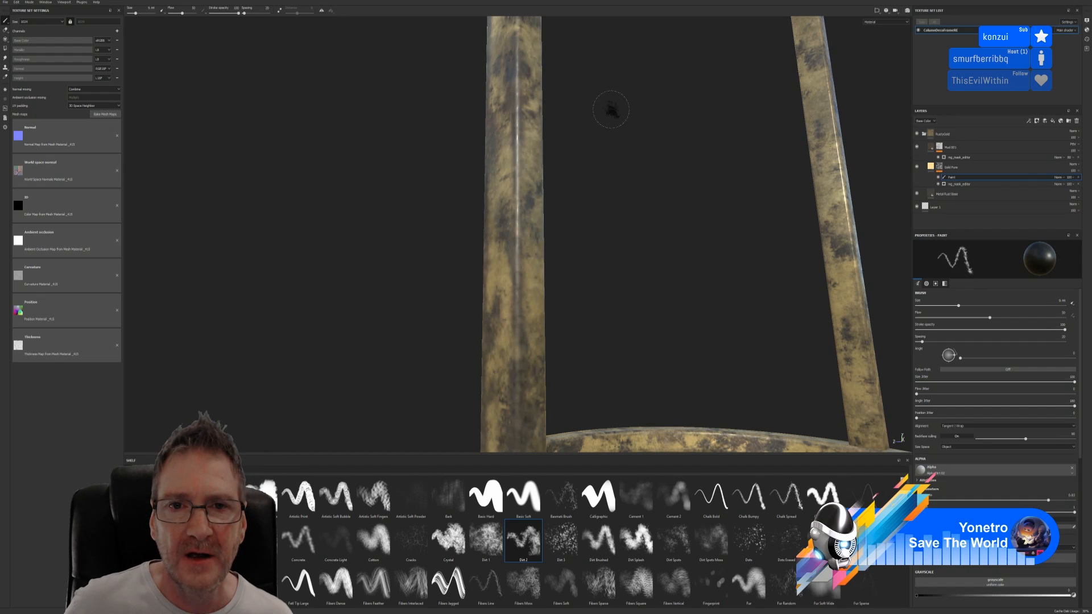
pyautogui.keyDown('alt'); pyautogui.moveTo(612, 110); pyautogui.dragTo(593, 169, button='right'); pyautogui.keyUp('alt')
pyautogui.keyDown('alt'); pyautogui.moveTo(592, 144); pyautogui.dragTo(580, 419, button='middle'); pyautogui.keyUp('alt')
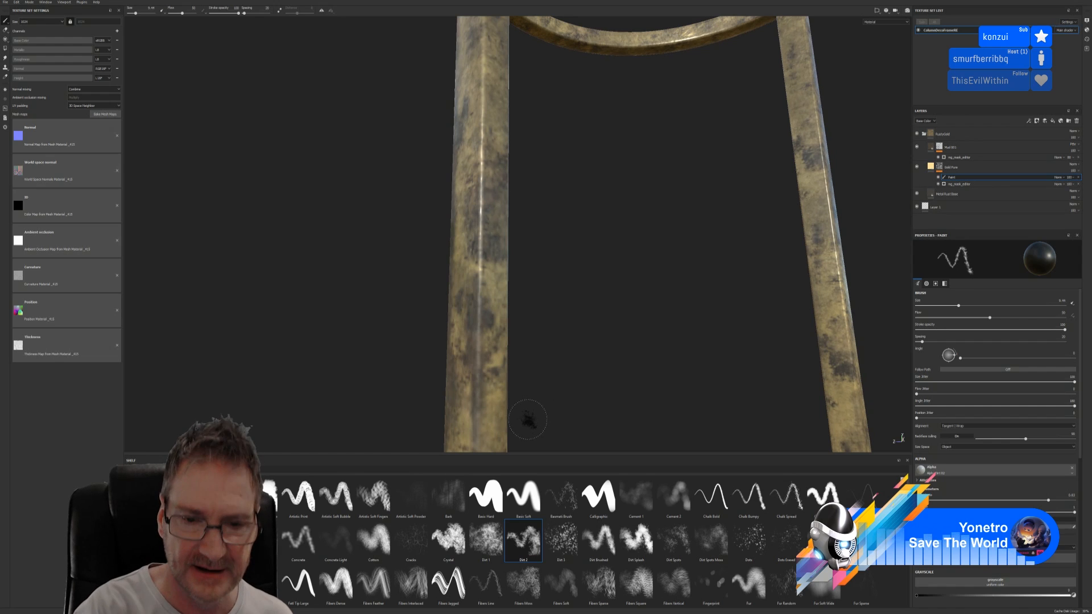
pyautogui.moveTo(508, 243); pyautogui.dragTo(482, 258)
pyautogui.hotkey('ctrl', 'z')
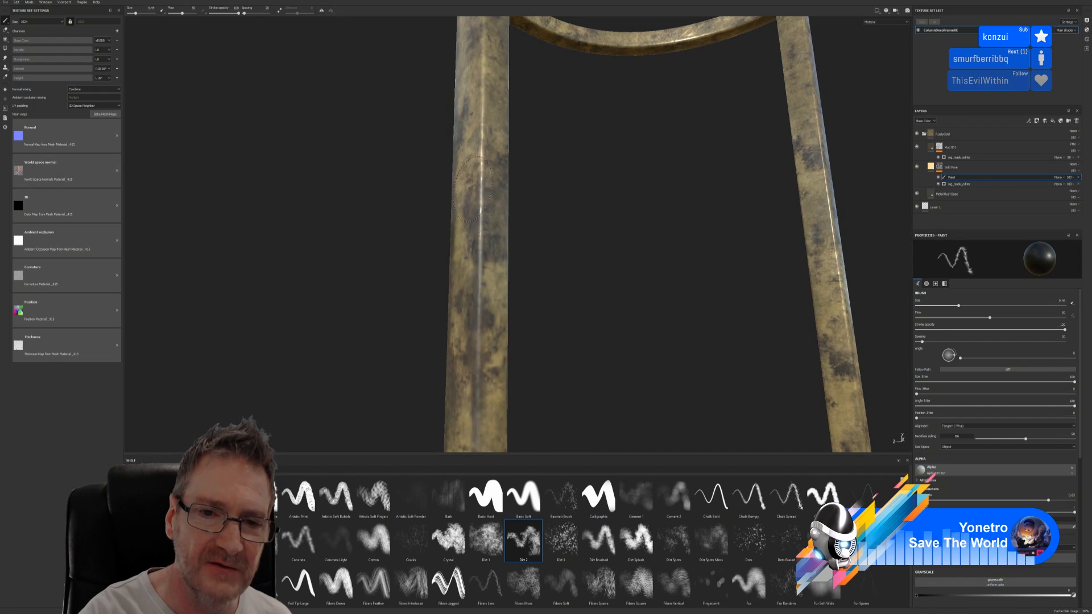
pyautogui.moveTo(482, 172)
pyautogui.mouseDown()
pyautogui.moveTo(482, 94)
pyautogui.moveTo(481, 121)
pyautogui.mouseUp()
pyautogui.click(481, 208)
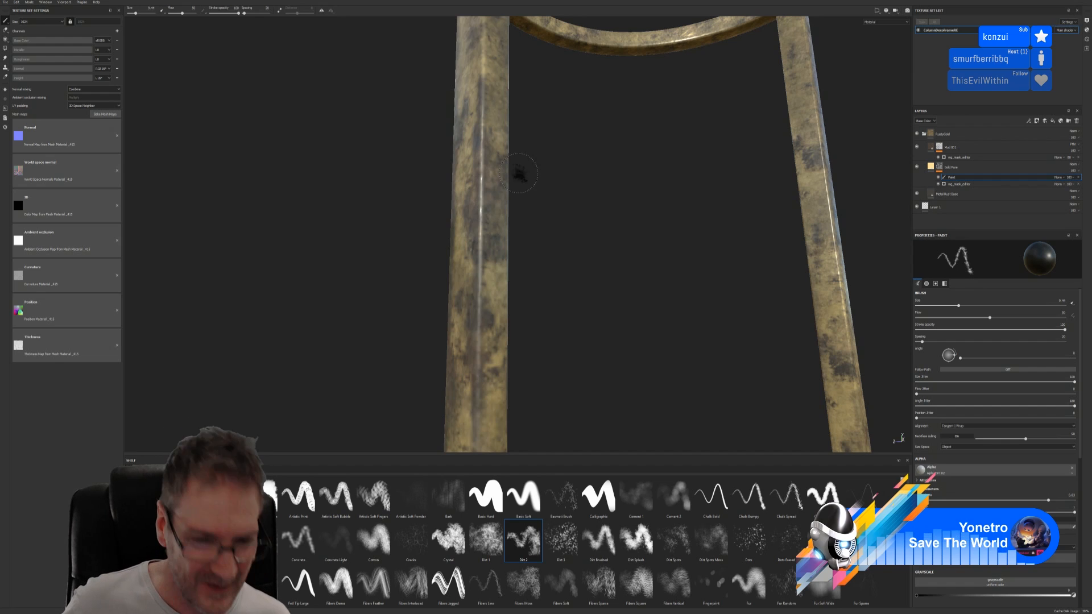
pyautogui.moveTo(586, 164)
pyautogui.keyDown('alt'); pyautogui.mouseDown()
pyautogui.moveTo(572, 346)
pyautogui.moveTo(536, 385)
pyautogui.mouseUp(); pyautogui.keyUp('alt')
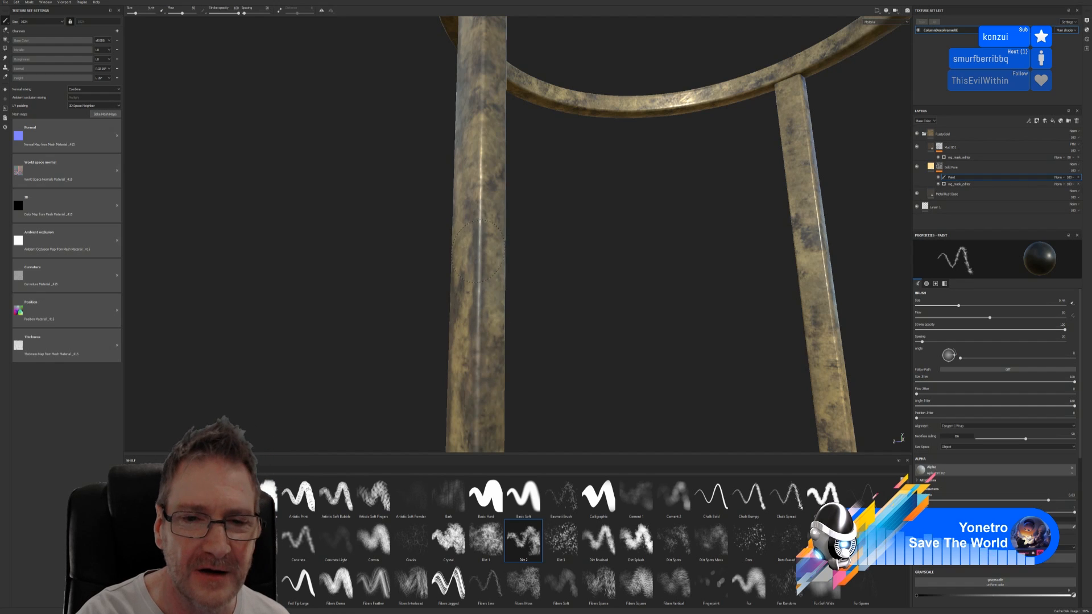
pyautogui.click(477, 213)
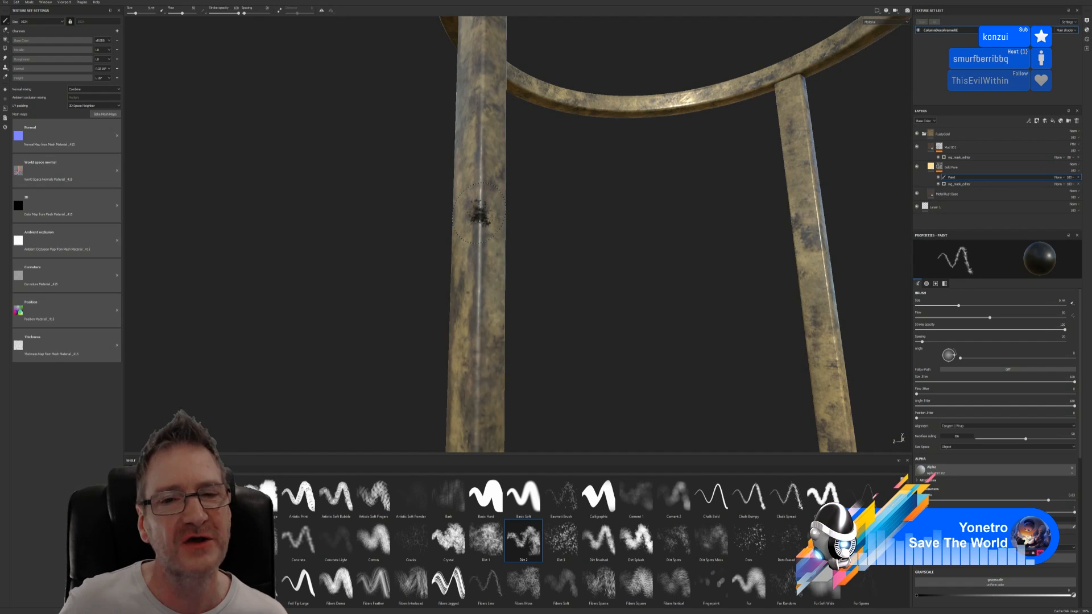
pyautogui.hotkey('ctrl', 'z')
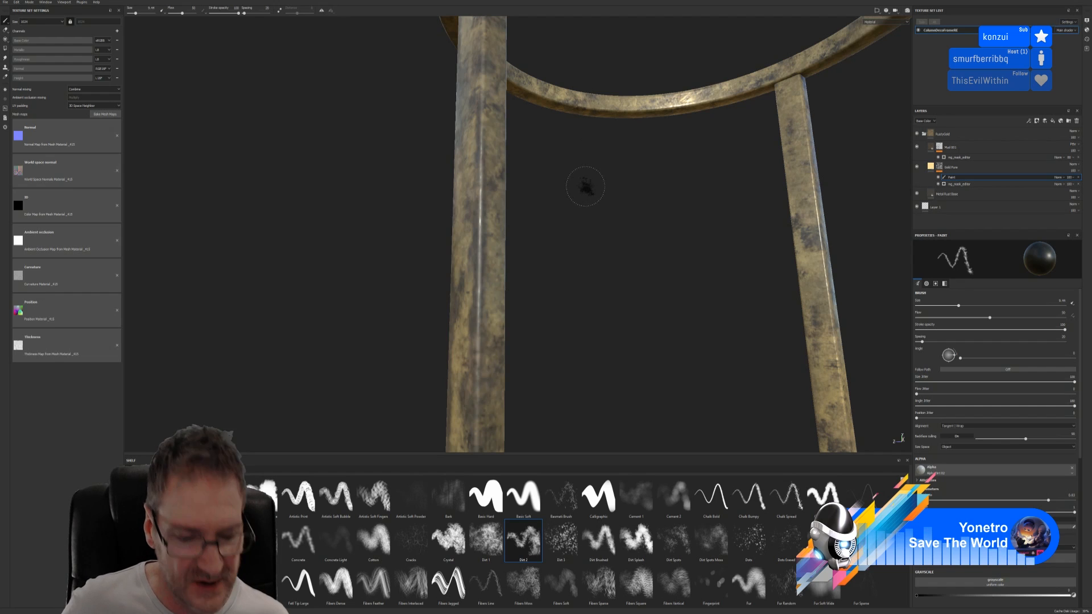
# Paint two short Dirt 2 strokes in the mask on this leg's corner edge, just below the upper ring joint.
pyautogui.keyDown('alt'); pyautogui.moveTo(592, 174); pyautogui.dragTo(578, 444); pyautogui.keyUp('alt')
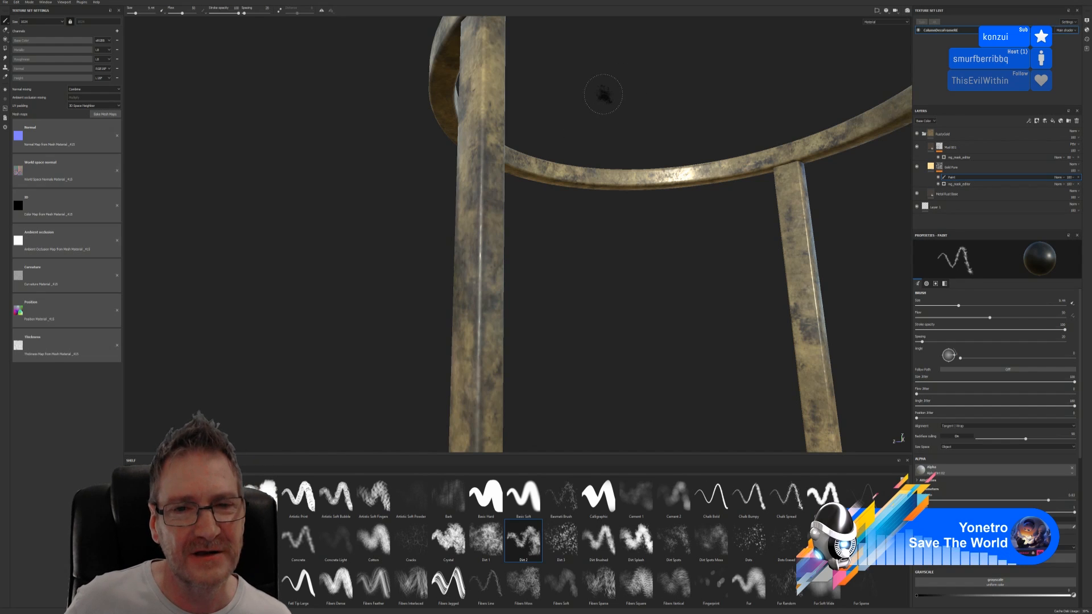
pyautogui.keyDown('alt'); pyautogui.moveTo(600, 93); pyautogui.dragTo(590, 204); pyautogui.keyUp('alt')
pyautogui.keyDown('alt'); pyautogui.moveTo(590, 205); pyautogui.dragTo(592, 227, button='middle'); pyautogui.keyUp('alt')
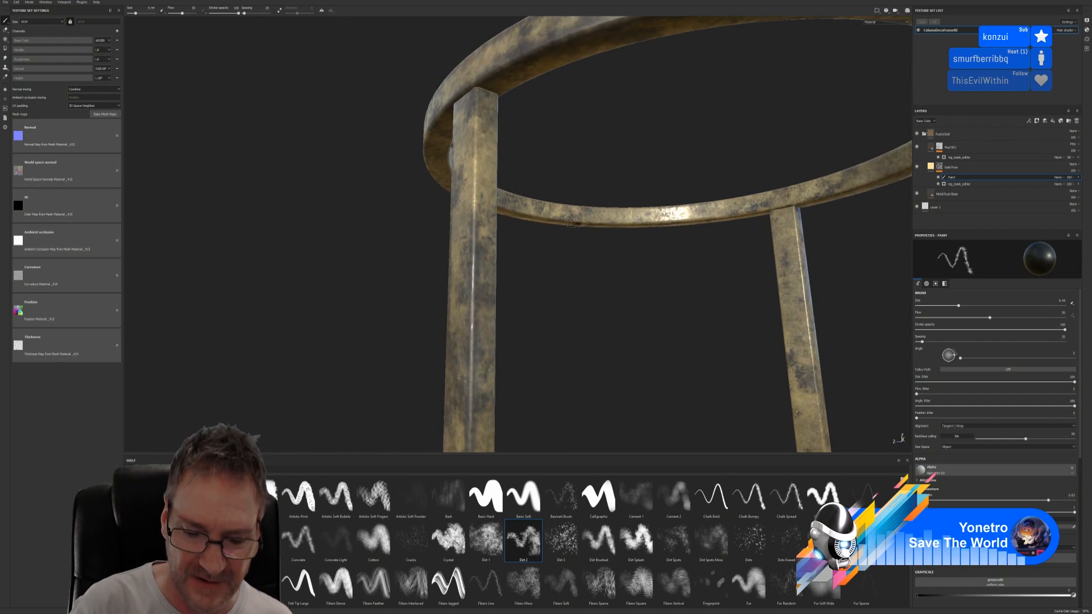
pyautogui.moveTo(475, 165); pyautogui.dragTo(475, 190)
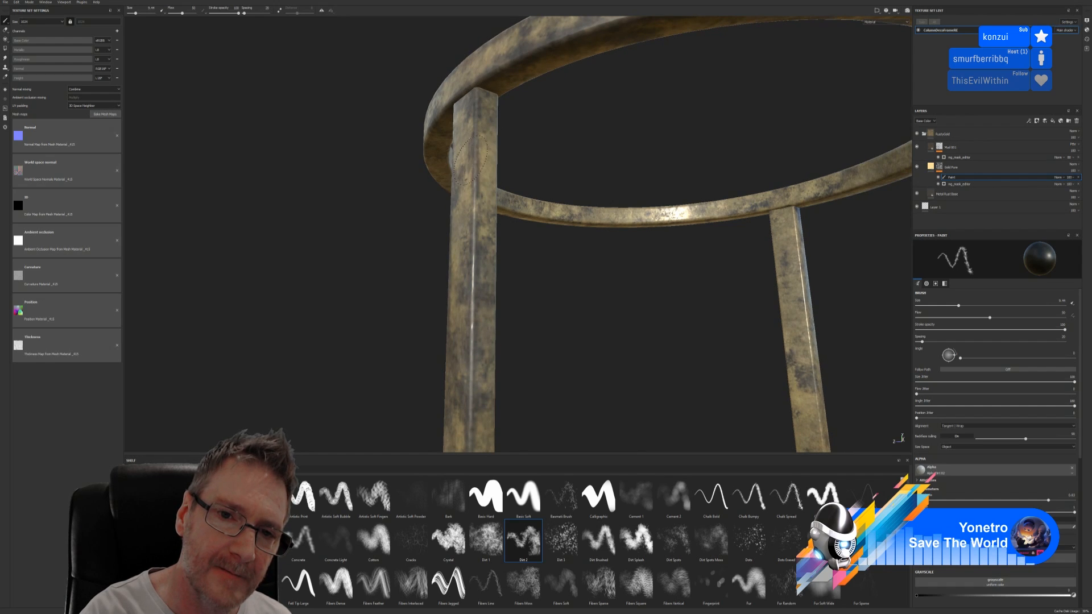
pyautogui.moveTo(477, 166); pyautogui.dragTo(486, 191)
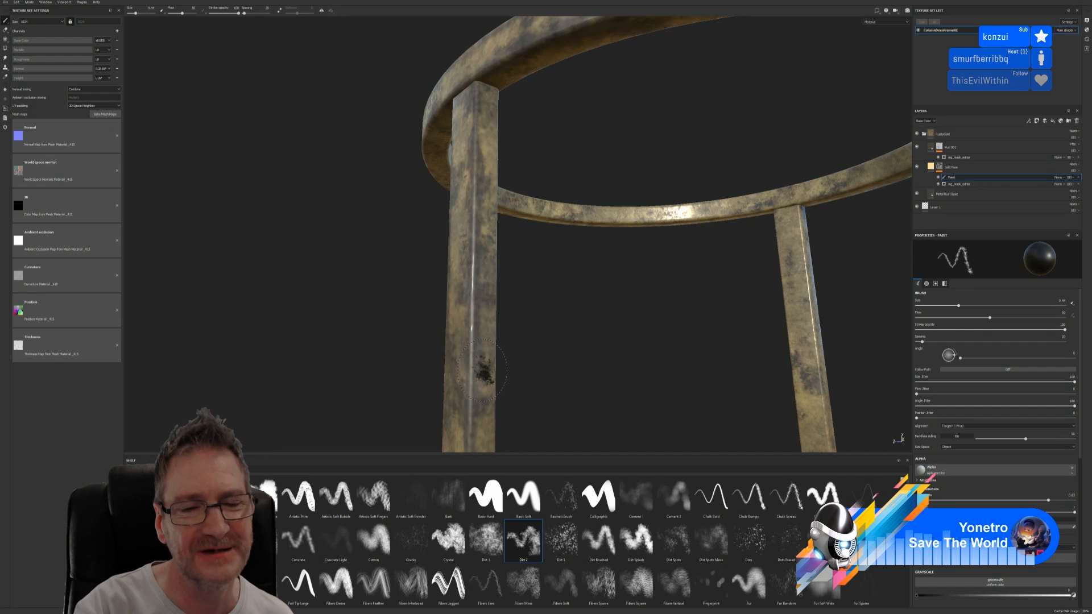
# Dab Dirt 2 in the mask on the top face of the lower ring, between two legs.
pyautogui.keyDown('alt'); pyautogui.moveTo(482, 370); pyautogui.dragTo(534, 317, button='right'); pyautogui.keyUp('alt')
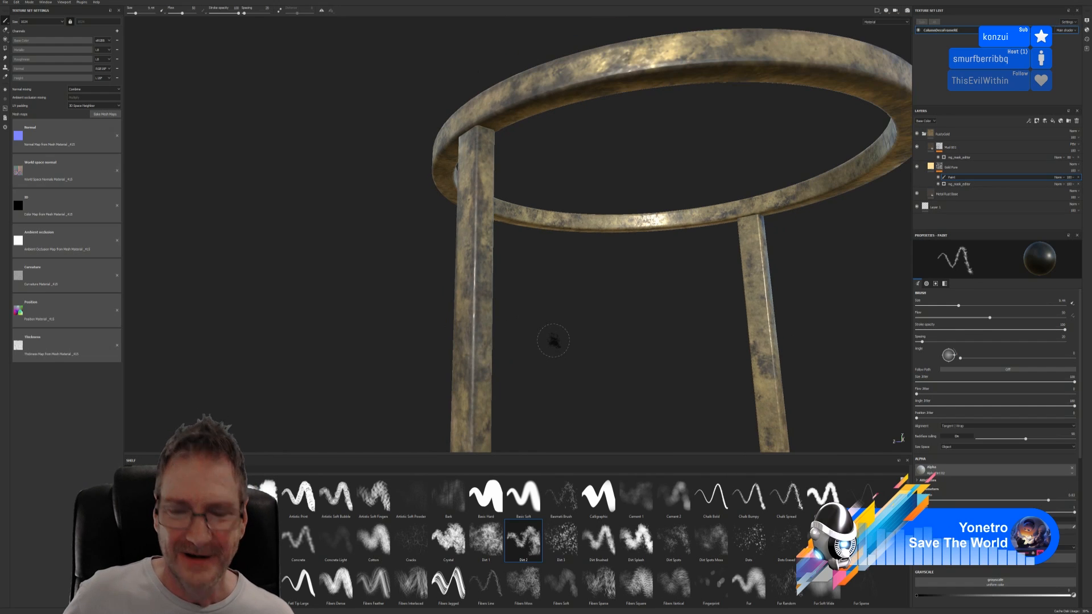
pyautogui.moveTo(566, 362)
pyautogui.keyDown('alt'); pyautogui.mouseDown(button='middle')
pyautogui.moveTo(567, 344)
pyautogui.moveTo(616, 329)
pyautogui.moveTo(607, 258)
pyautogui.mouseUp(button='middle'); pyautogui.keyUp('alt')
pyautogui.moveTo(606, 258)
pyautogui.keyDown('alt'); pyautogui.mouseDown()
pyautogui.moveTo(571, 258)
pyautogui.moveTo(573, 246)
pyautogui.moveTo(617, 268)
pyautogui.moveTo(548, 293)
pyautogui.mouseUp(); pyautogui.keyUp('alt')
pyautogui.scroll(2, 545, 296)
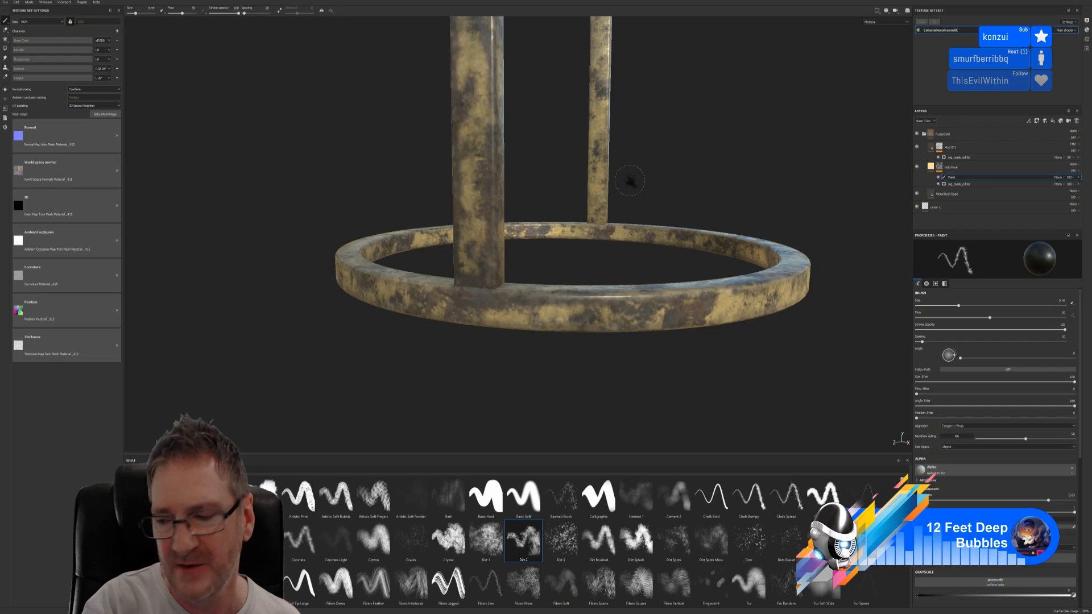
pyautogui.keyDown('alt'); pyautogui.moveTo(743, 137); pyautogui.dragTo(782, 182); pyautogui.keyUp('alt')
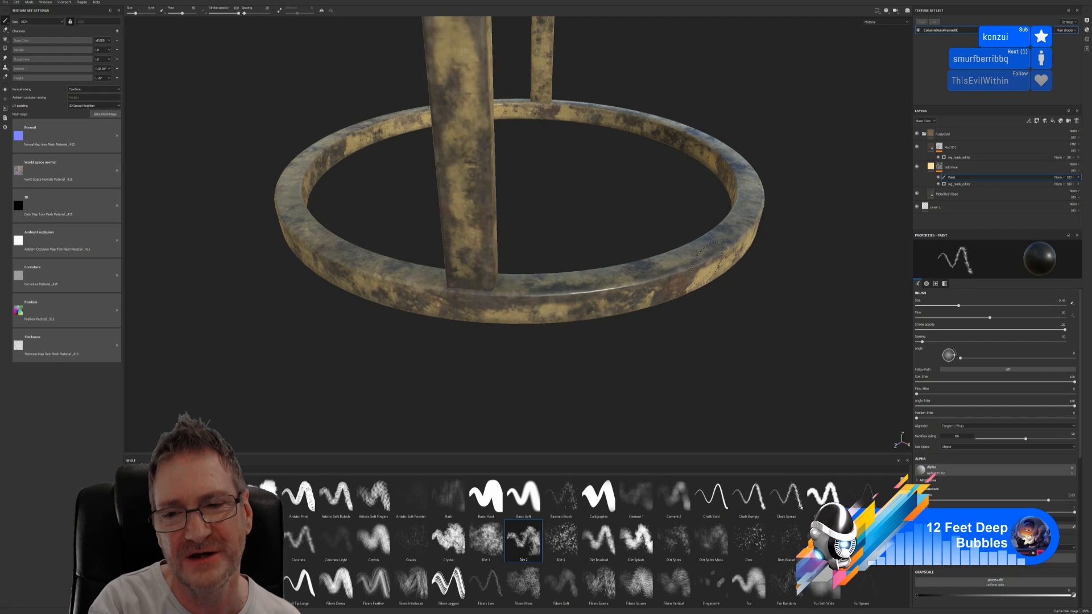
pyautogui.click(696, 248)
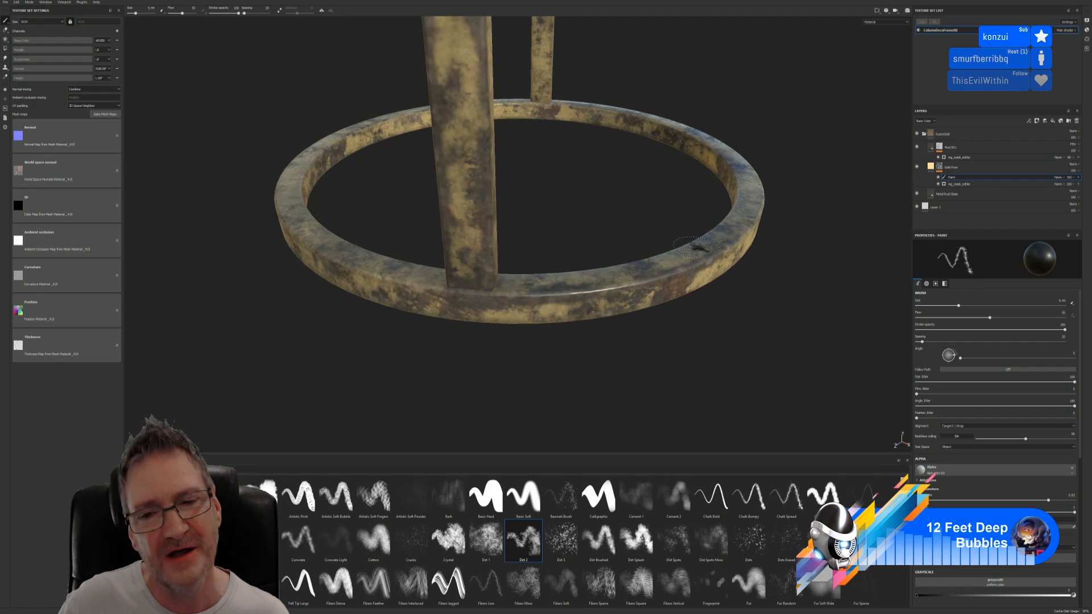
# Dab Dirt 2 in the mask further around the lower ring, near its outer top edge.
pyautogui.keyDown('alt'); pyautogui.moveTo(741, 316); pyautogui.dragTo(688, 300); pyautogui.keyUp('alt')
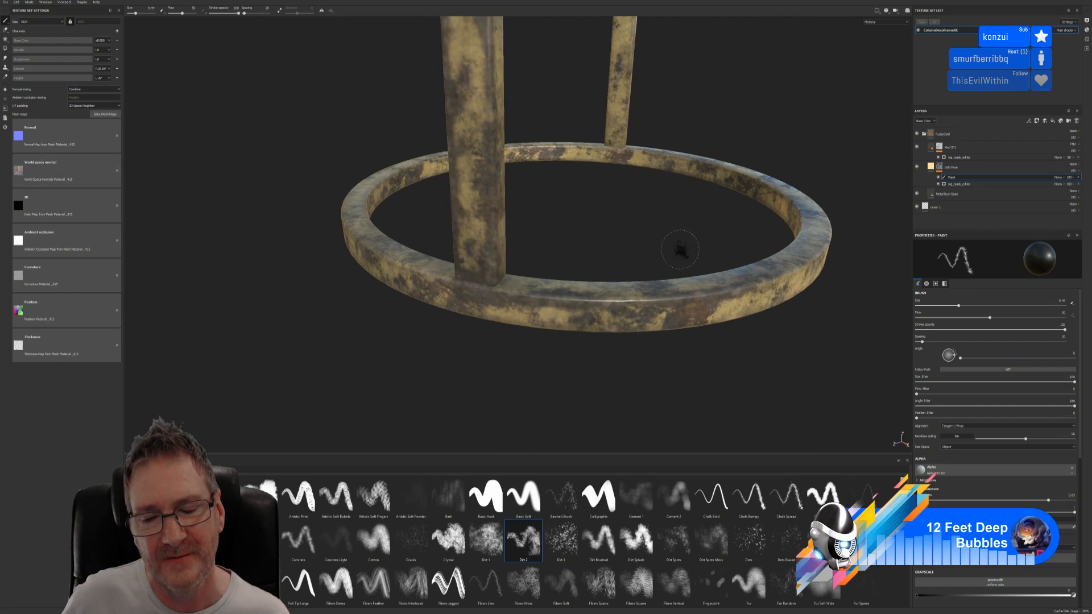
pyautogui.keyDown('alt'); pyautogui.moveTo(680, 249); pyautogui.dragTo(441, 244); pyautogui.keyUp('alt')
pyautogui.keyDown('alt'); pyautogui.moveTo(592, 373); pyautogui.dragTo(576, 374); pyautogui.keyUp('alt')
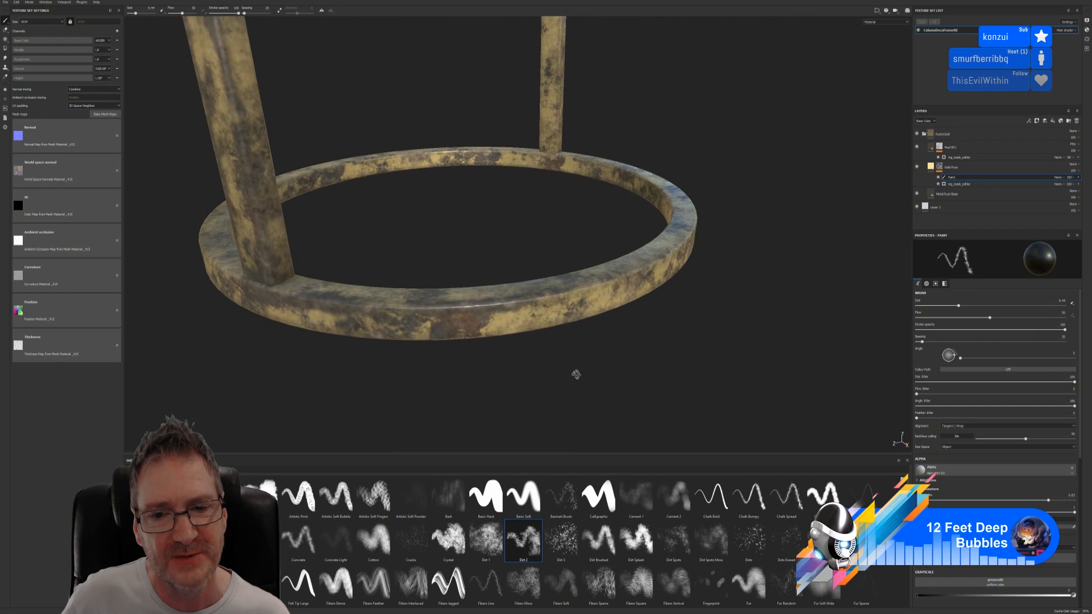
pyautogui.keyDown('alt'); pyautogui.moveTo(506, 222); pyautogui.dragTo(446, 239); pyautogui.keyUp('alt')
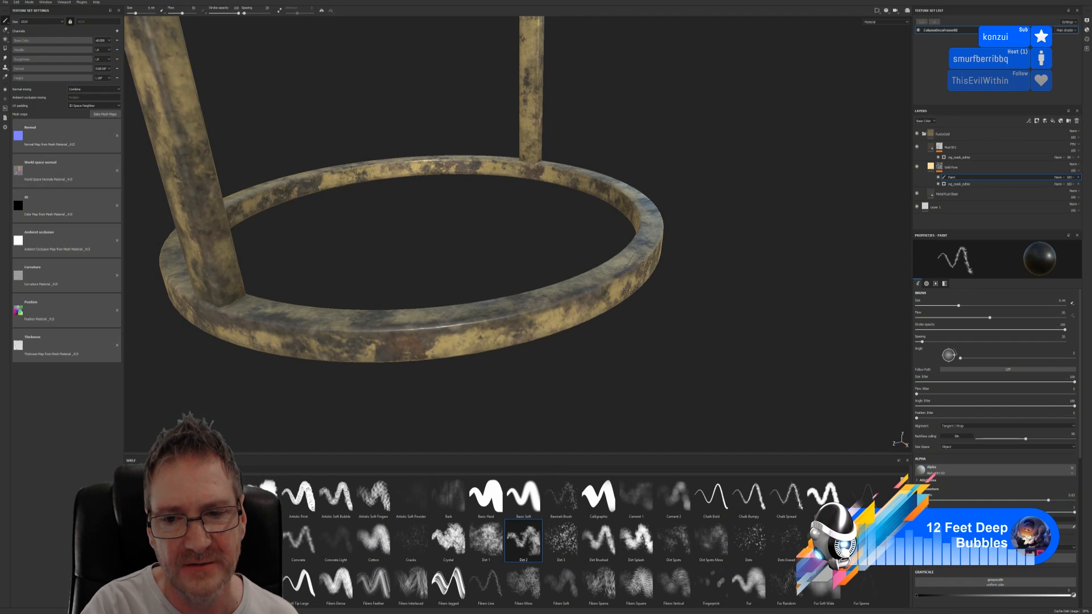
pyautogui.click(586, 291)
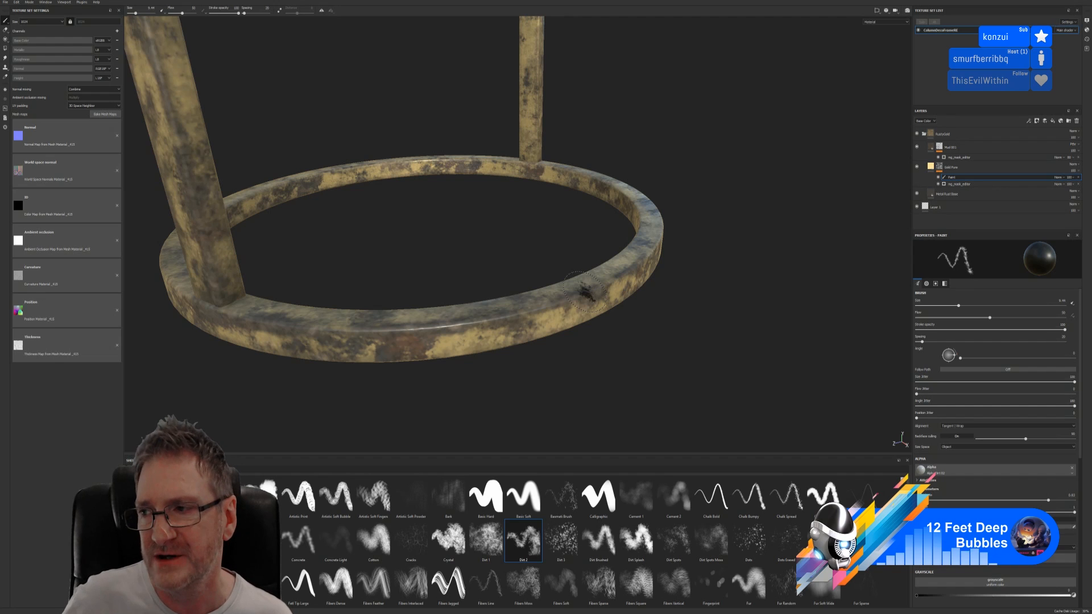
# Examine the wear coverage around the lower ring and at its leg joints from several sides.
pyautogui.moveTo(695, 342)
pyautogui.keyDown('alt'); pyautogui.mouseDown()
pyautogui.moveTo(634, 347)
pyautogui.moveTo(645, 358)
pyautogui.mouseUp(); pyautogui.keyUp('alt')
pyautogui.keyDown('alt'); pyautogui.moveTo(708, 375); pyautogui.dragTo(505, 341); pyautogui.keyUp('alt')
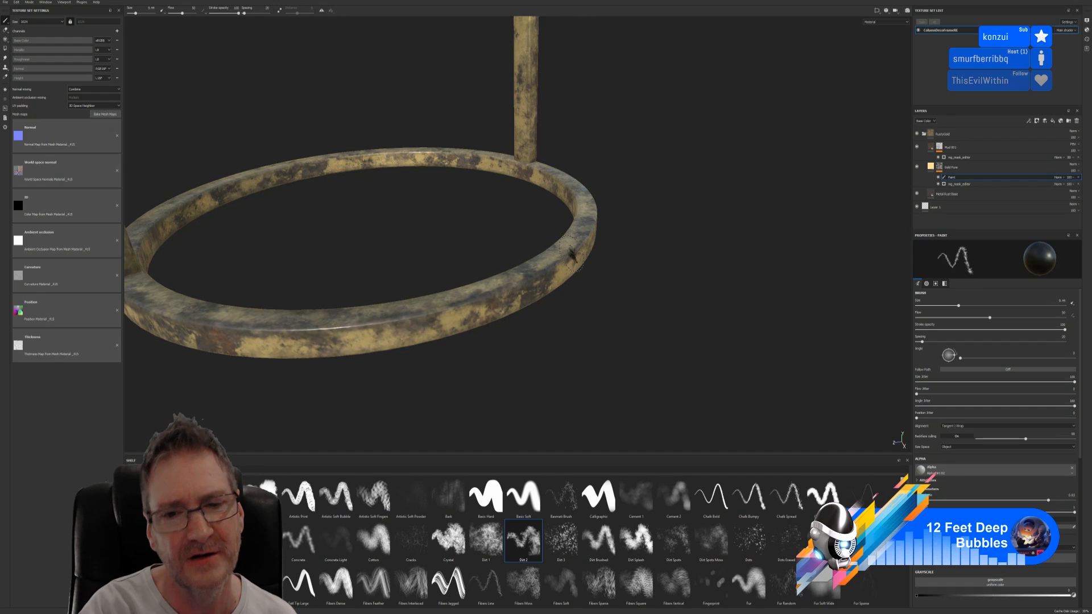
pyautogui.moveTo(739, 325)
pyautogui.keyDown('alt'); pyautogui.mouseDown()
pyautogui.moveTo(653, 324)
pyautogui.moveTo(697, 356)
pyautogui.moveTo(554, 355)
pyautogui.mouseUp(); pyautogui.keyUp('alt')
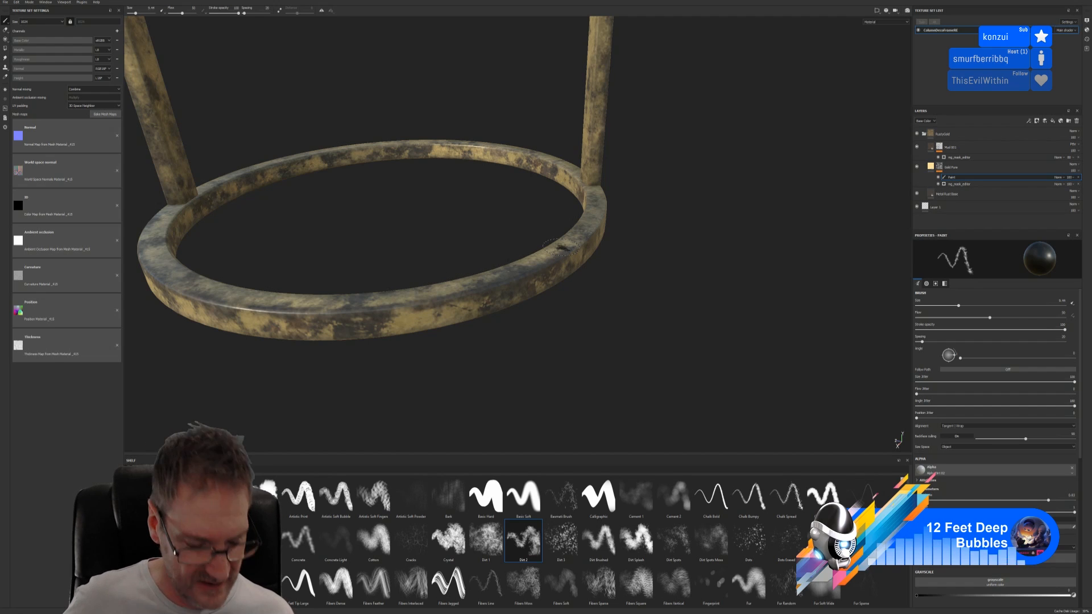
pyautogui.moveTo(716, 314)
pyautogui.keyDown('alt'); pyautogui.mouseDown()
pyautogui.moveTo(620, 304)
pyautogui.moveTo(453, 250)
pyautogui.moveTo(605, 292)
pyautogui.mouseUp(); pyautogui.keyUp('alt')
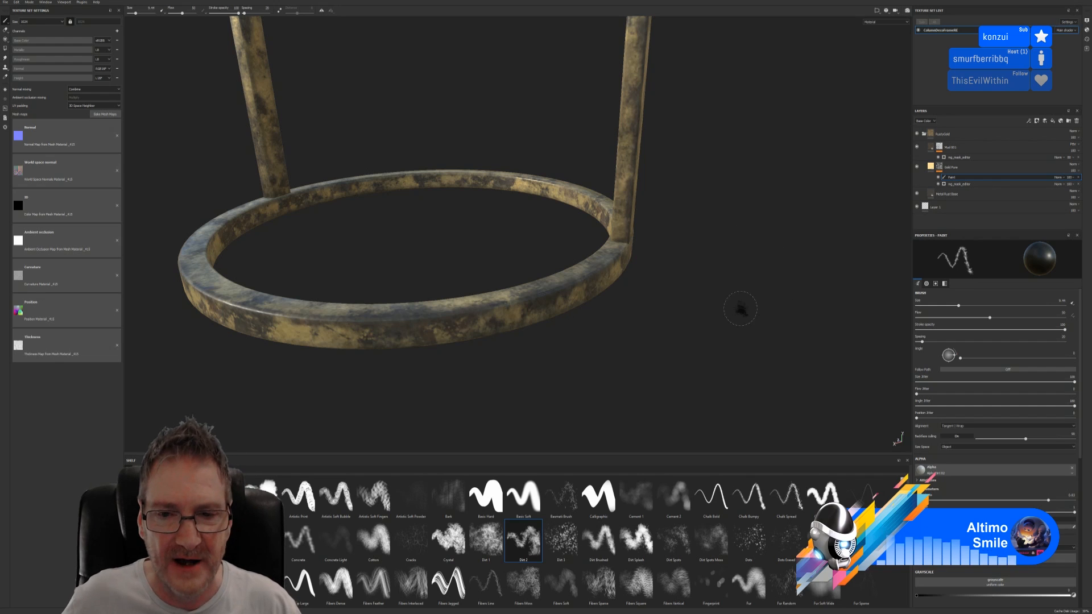
pyautogui.keyDown('alt'); pyautogui.moveTo(661, 287); pyautogui.dragTo(544, 289); pyautogui.keyUp('alt')
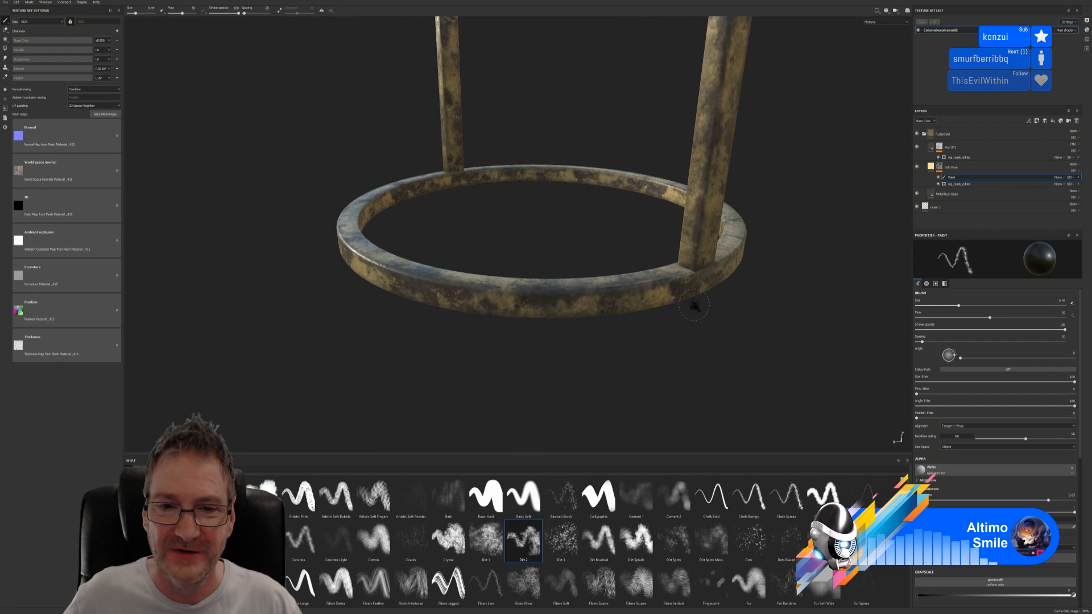
pyautogui.keyDown('alt'); pyautogui.moveTo(695, 306); pyautogui.dragTo(538, 317, button='middle'); pyautogui.keyUp('alt')
pyautogui.keyDown('alt'); pyautogui.moveTo(658, 312); pyautogui.dragTo(600, 303); pyautogui.keyUp('alt')
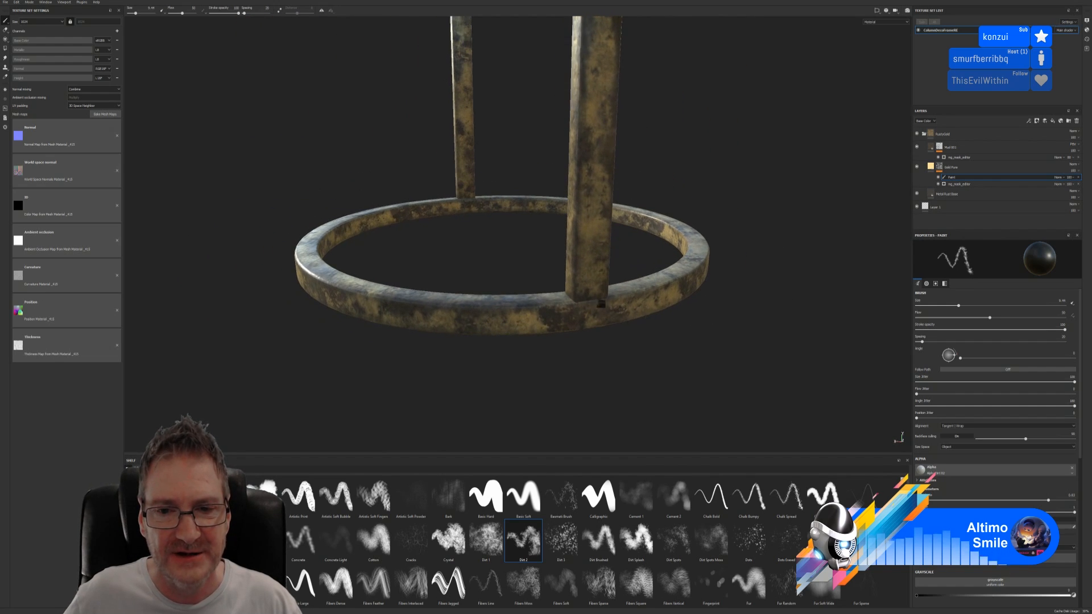
pyautogui.keyDown('alt'); pyautogui.moveTo(655, 337); pyautogui.dragTo(686, 330, button='right'); pyautogui.keyUp('alt')
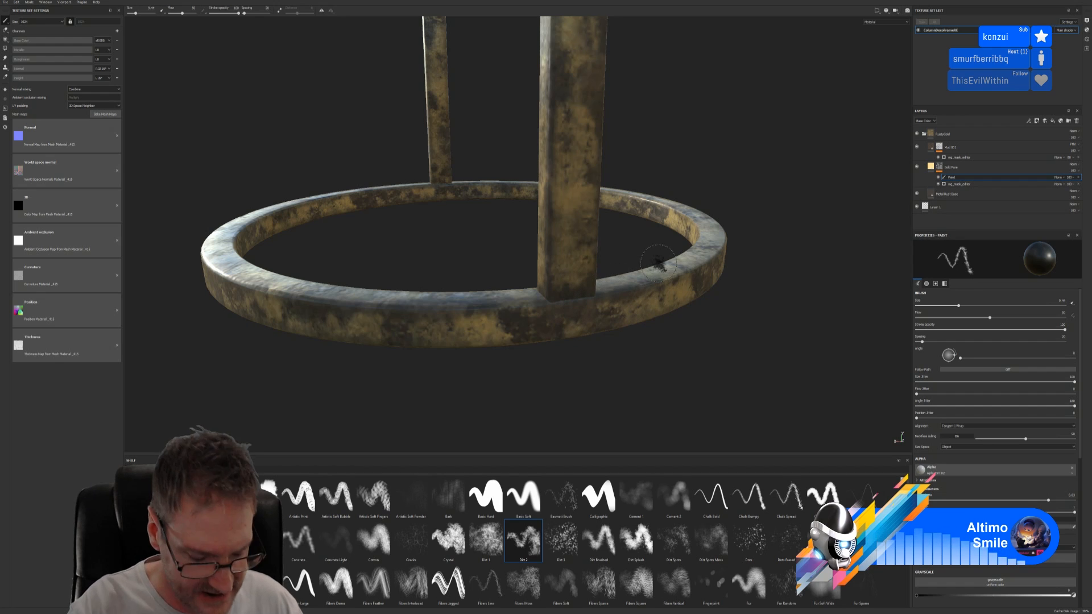
# Dab Dirt 2 in the mask on the brightly lit top face of the lower ring, undoing the first dab.
pyautogui.moveTo(665, 259)
pyautogui.keyDown('alt'); pyautogui.mouseDown()
pyautogui.moveTo(737, 319)
pyautogui.moveTo(541, 332)
pyautogui.mouseUp(); pyautogui.keyUp('alt')
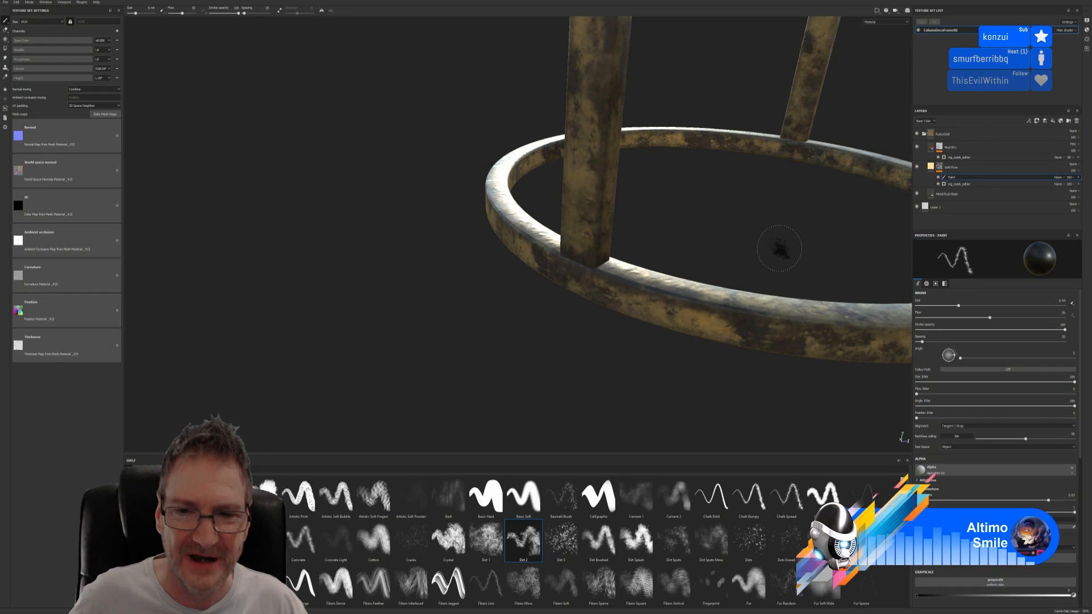
pyautogui.moveTo(736, 237)
pyautogui.keyDown('alt'); pyautogui.mouseDown()
pyautogui.moveTo(568, 212)
pyautogui.moveTo(614, 212)
pyautogui.mouseUp(); pyautogui.keyUp('alt')
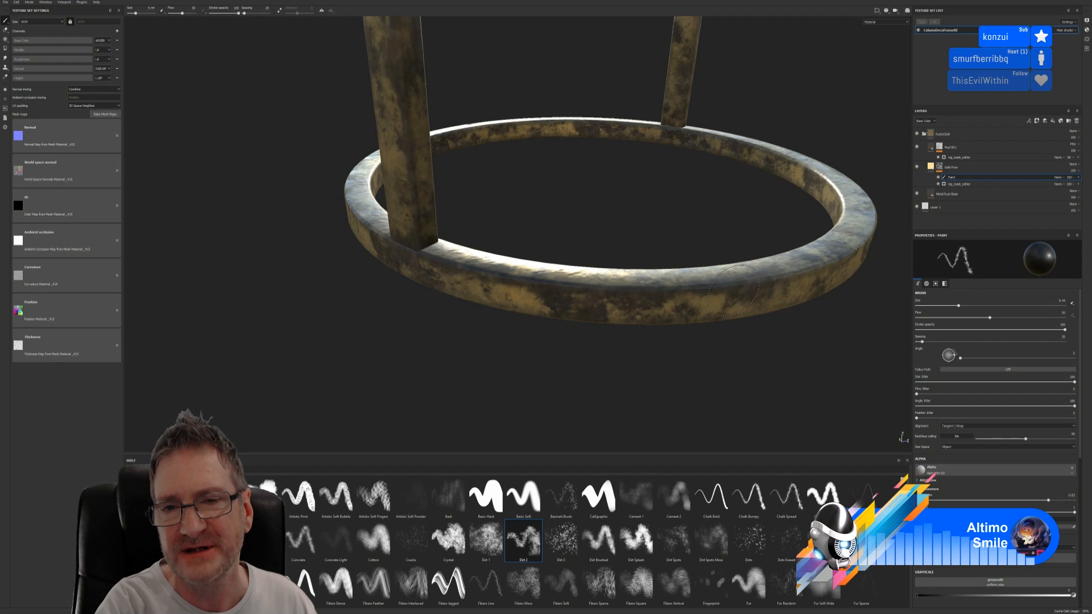
pyautogui.click(764, 282)
pyautogui.hotkey('ctrl', 'z')
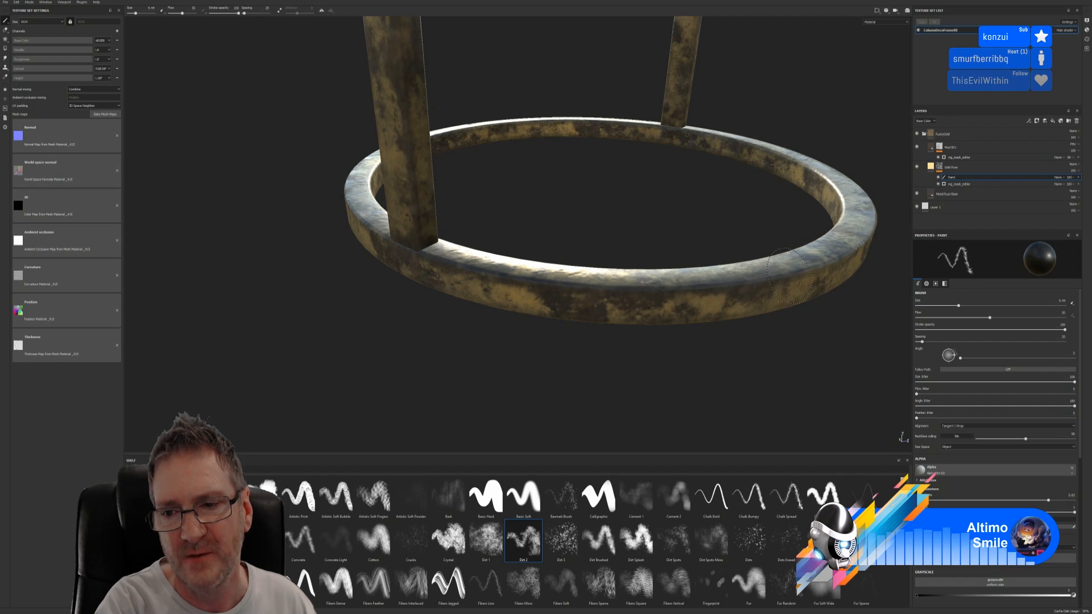
pyautogui.click(810, 270)
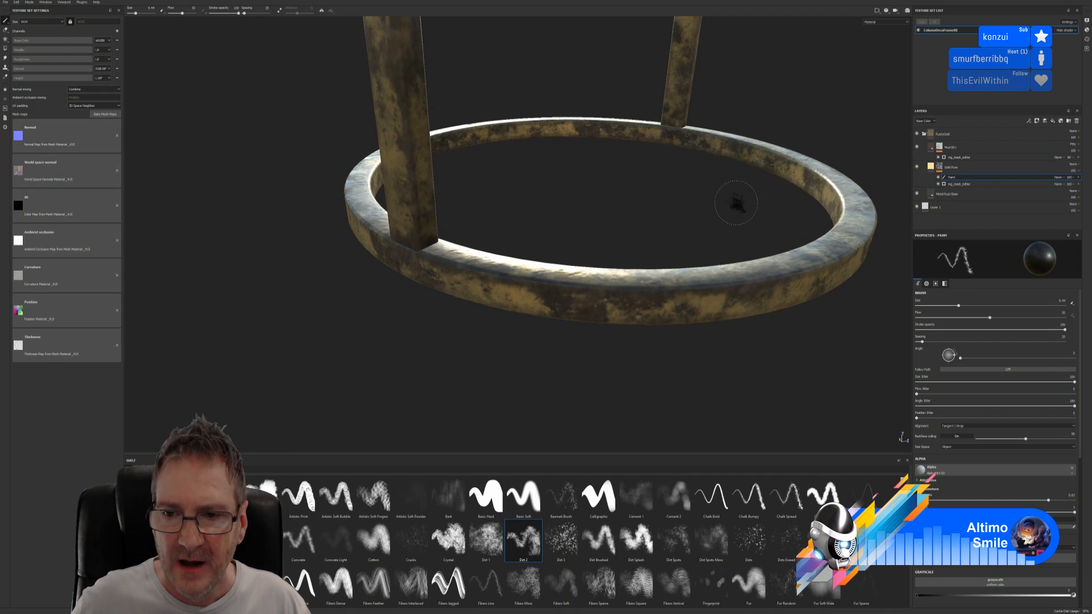
pyautogui.moveTo(736, 203)
pyautogui.keyDown('alt'); pyautogui.mouseDown()
pyautogui.moveTo(621, 199)
pyautogui.moveTo(704, 317)
pyautogui.moveTo(689, 317)
pyautogui.mouseUp(); pyautogui.keyUp('alt')
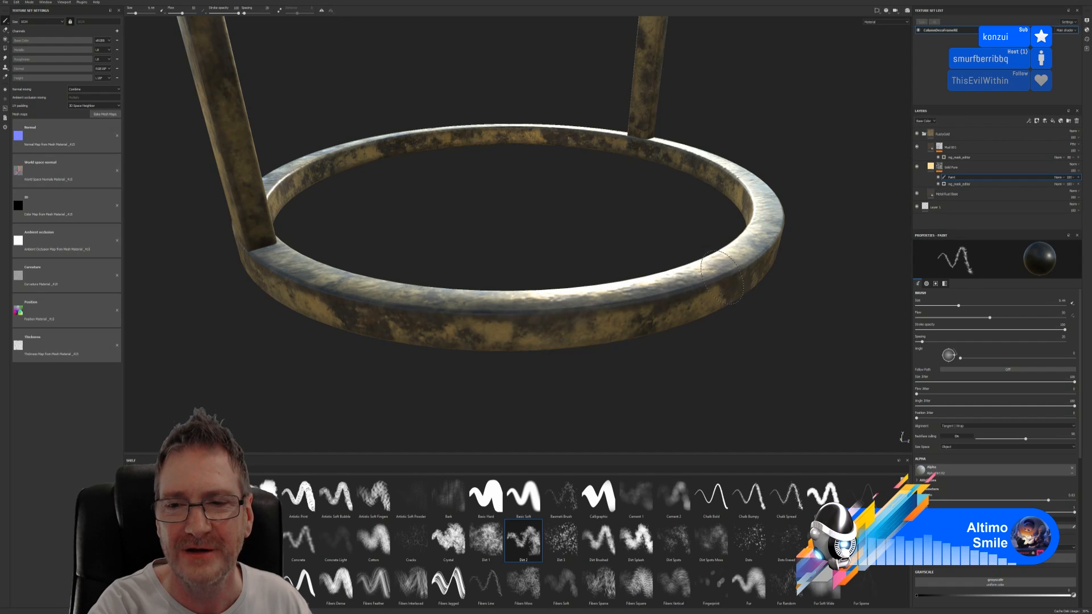
# Dab Dirt 2 in the mask on the lower ring's outer side face, at two spots around its circumference.
pyautogui.click(728, 279)
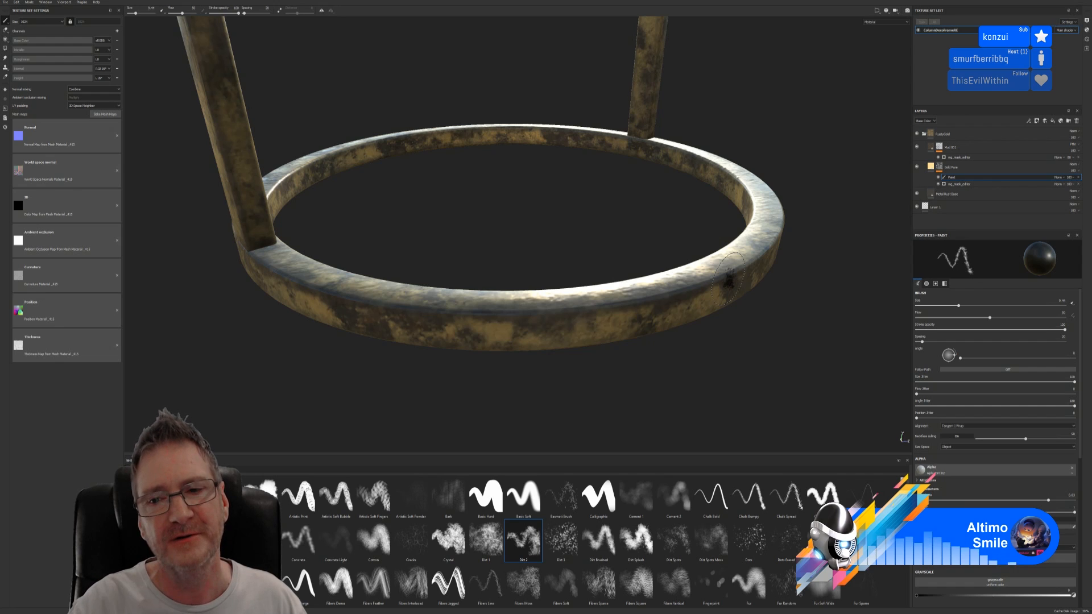
pyautogui.moveTo(787, 337)
pyautogui.keyDown('alt'); pyautogui.mouseDown()
pyautogui.moveTo(742, 333)
pyautogui.moveTo(717, 370)
pyautogui.moveTo(705, 353)
pyautogui.moveTo(512, 375)
pyautogui.mouseUp(); pyautogui.keyUp('alt')
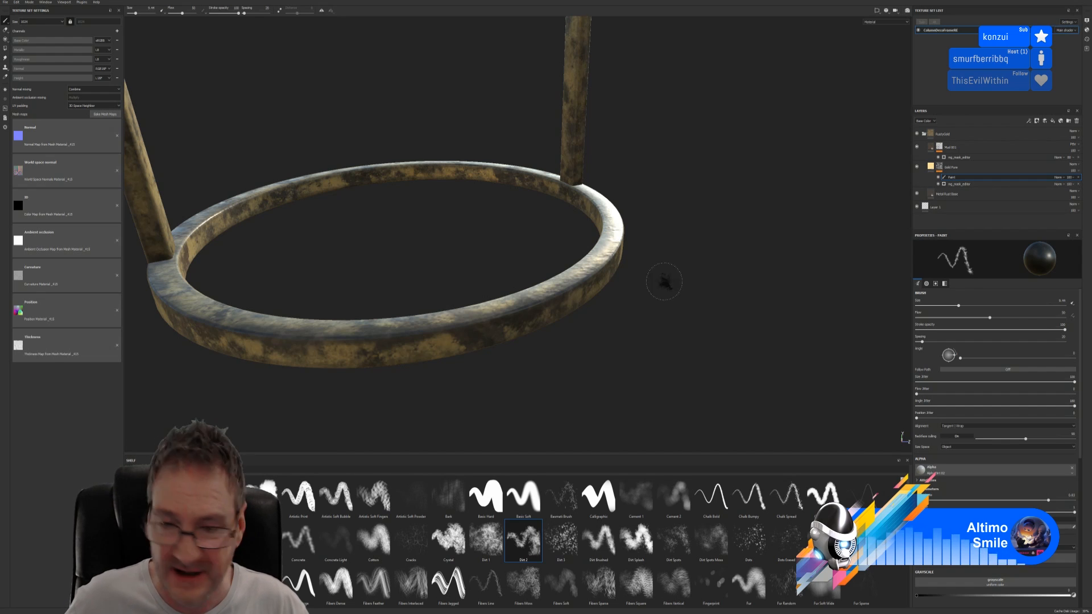
pyautogui.keyDown('alt'); pyautogui.moveTo(614, 324); pyautogui.dragTo(588, 321); pyautogui.keyUp('alt')
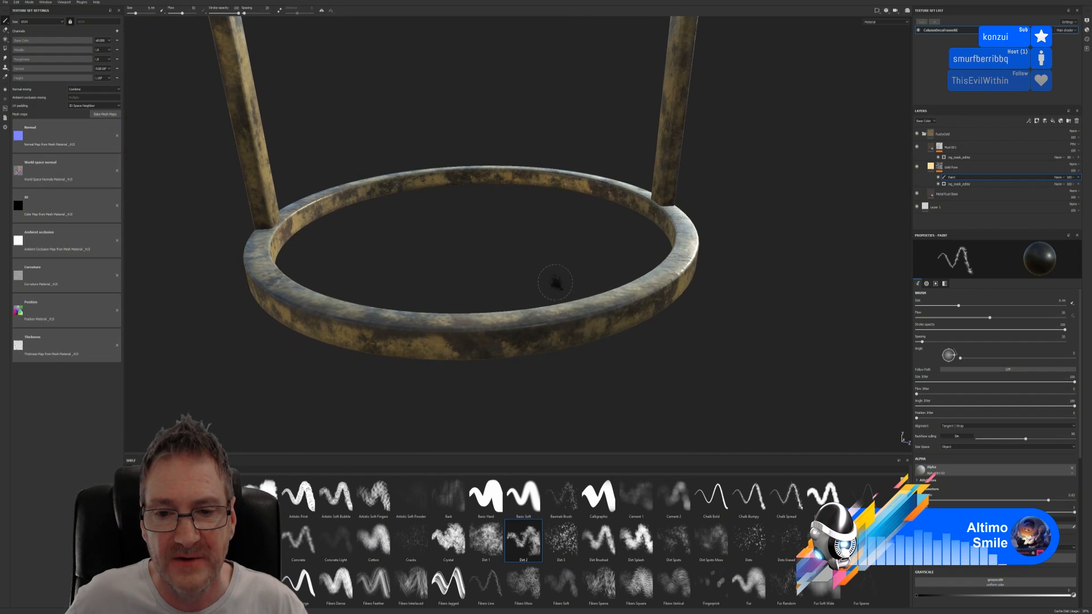
pyautogui.keyDown('alt'); pyautogui.moveTo(683, 316); pyautogui.dragTo(596, 322, button='middle'); pyautogui.keyUp('alt')
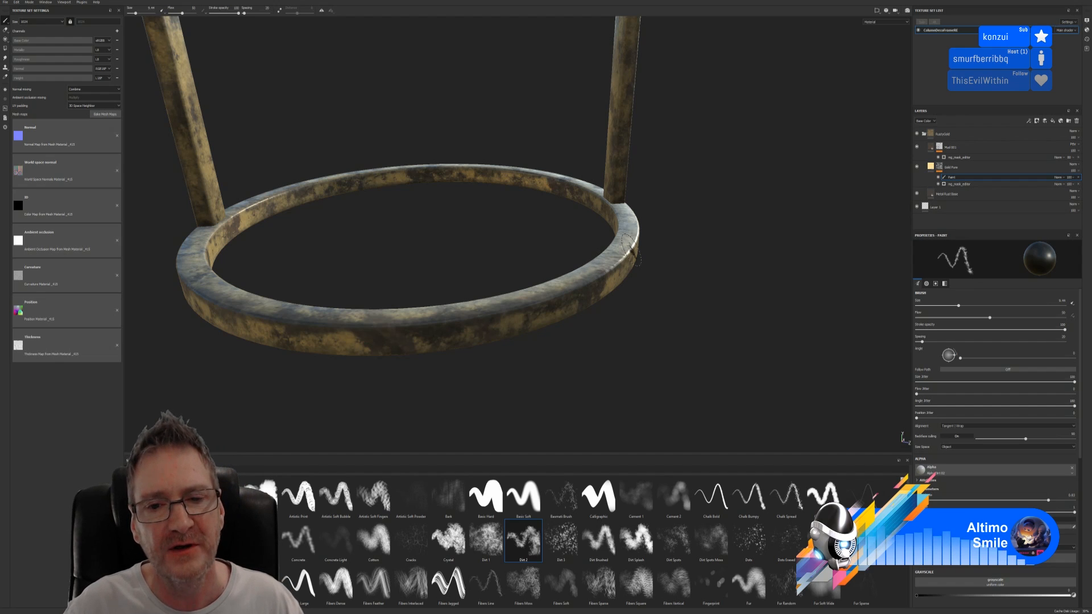
pyautogui.keyDown('alt'); pyautogui.moveTo(687, 281); pyautogui.dragTo(434, 241); pyautogui.keyUp('alt')
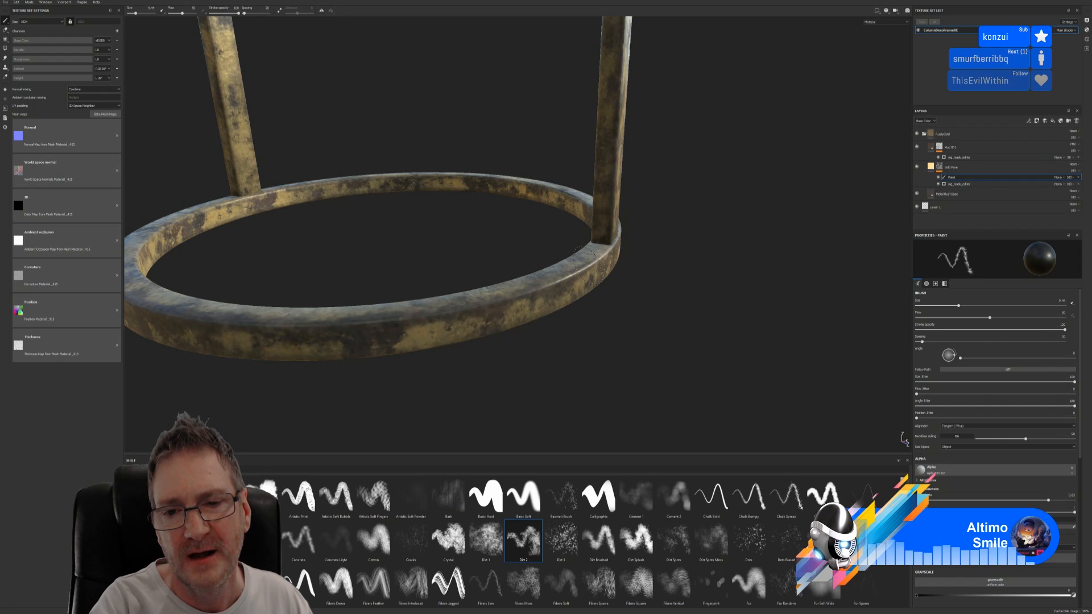
pyautogui.click(496, 311)
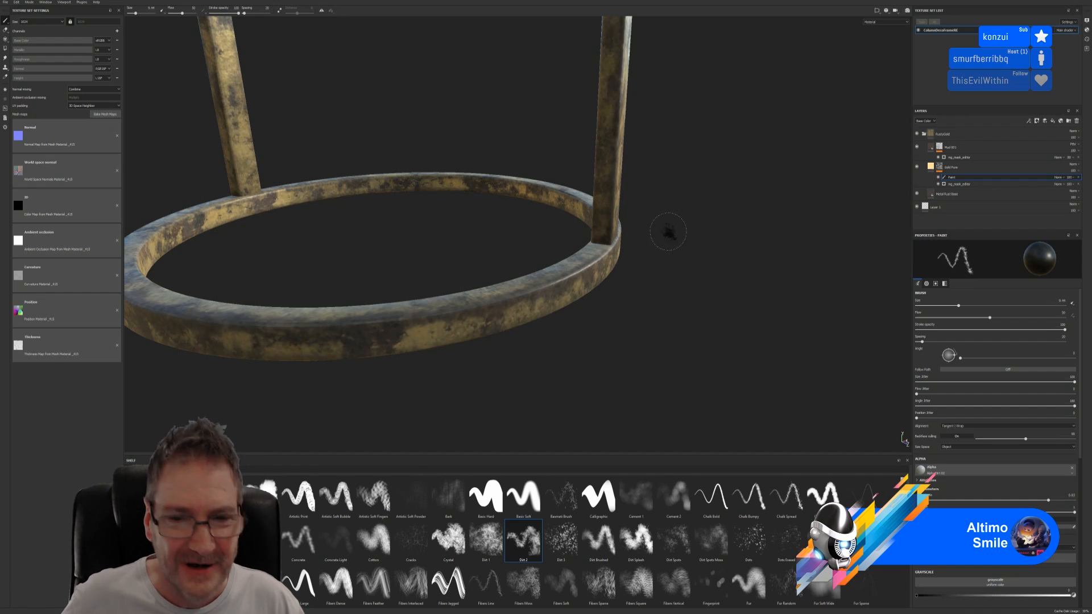
# Paint Dirt 2 in the mask along the lower ring's bottom outer edge near the leg joint, seen from below.
pyautogui.keyDown('alt'); pyautogui.moveTo(751, 249); pyautogui.dragTo(670, 275); pyautogui.keyUp('alt')
pyautogui.scroll(-1, 669, 288)
pyautogui.scroll(-2, 670, 293)
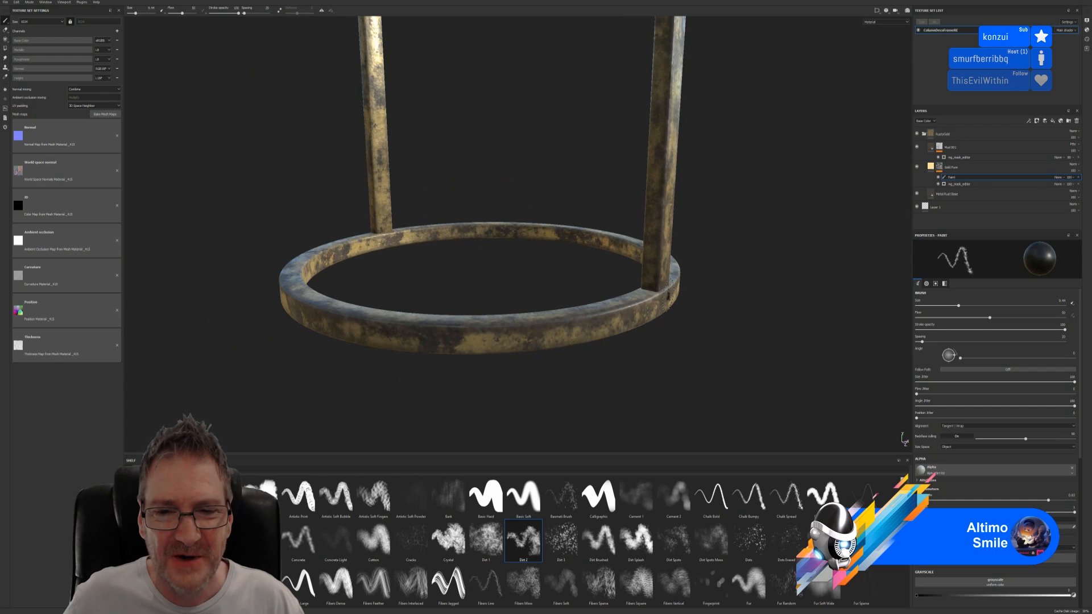
pyautogui.moveTo(719, 341)
pyautogui.keyDown('alt'); pyautogui.mouseDown()
pyautogui.moveTo(623, 325)
pyautogui.moveTo(631, 309)
pyautogui.moveTo(612, 324)
pyautogui.mouseUp(); pyautogui.keyUp('alt')
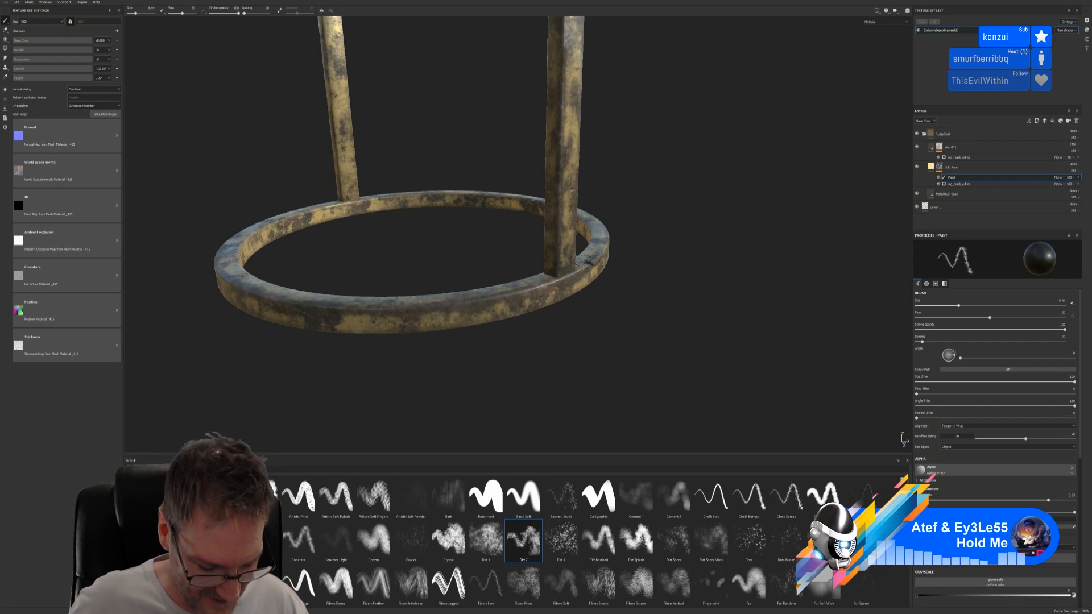
pyautogui.keyDown('alt'); pyautogui.moveTo(561, 336); pyautogui.dragTo(512, 293); pyautogui.keyUp('alt')
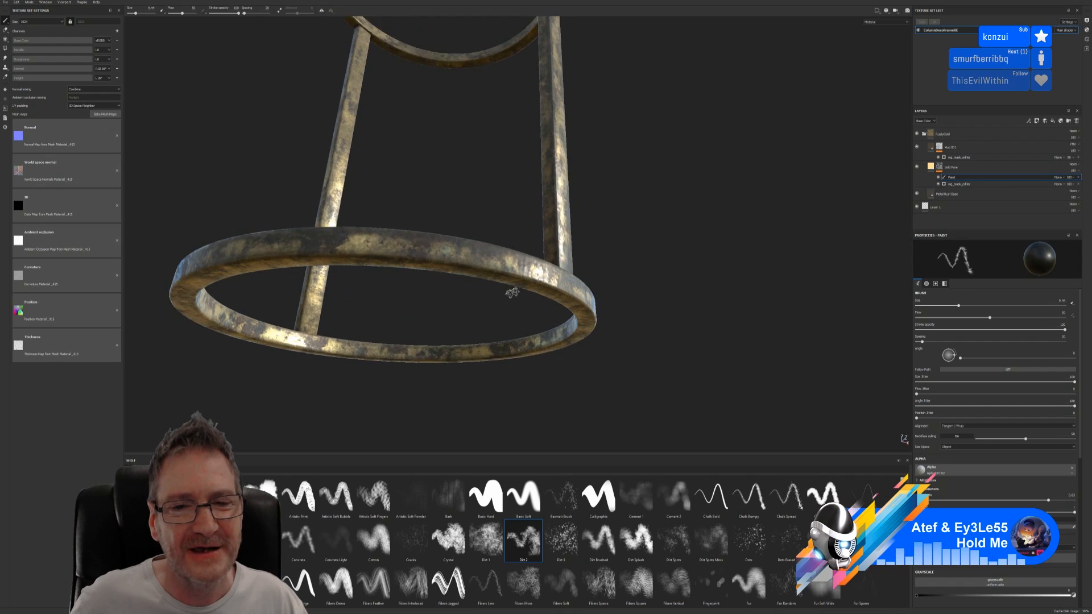
pyautogui.scroll(5, 512, 292)
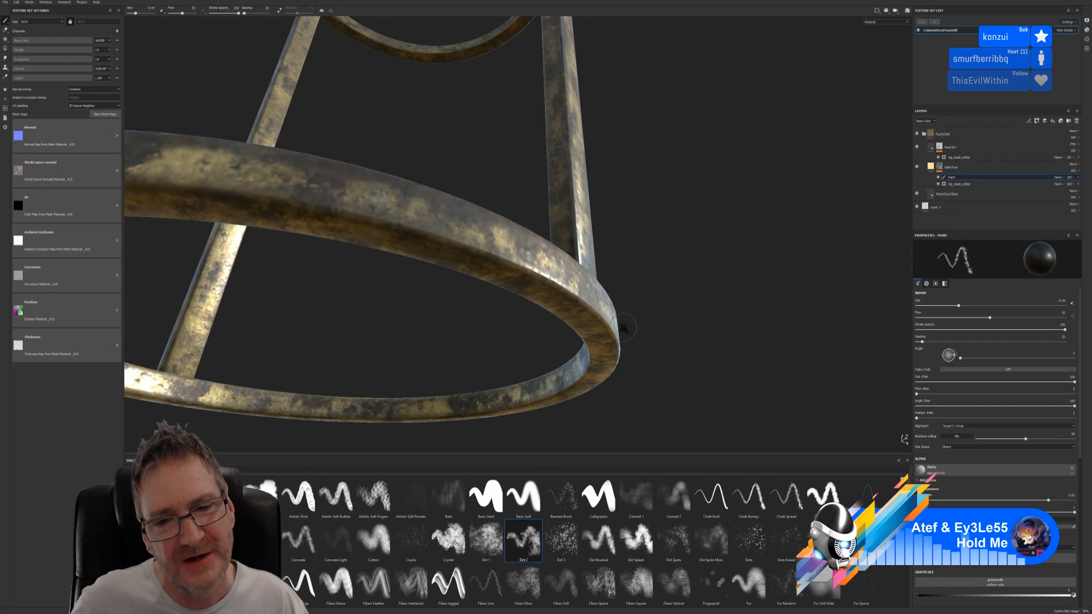
pyautogui.keyDown('alt'); pyautogui.moveTo(624, 327); pyautogui.dragTo(774, 216); pyautogui.keyUp('alt')
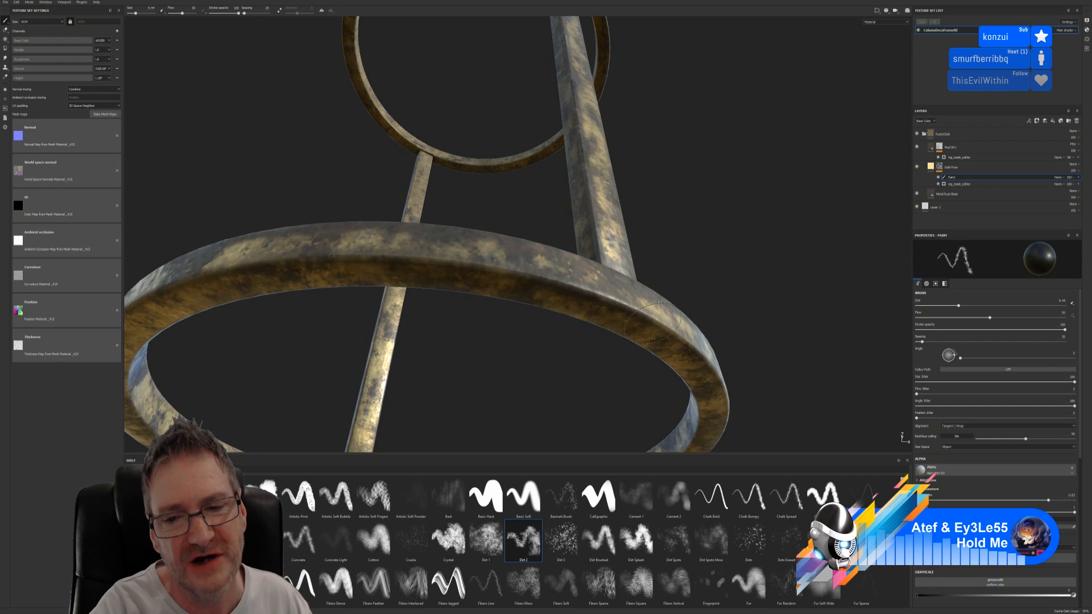
pyautogui.click(662, 333)
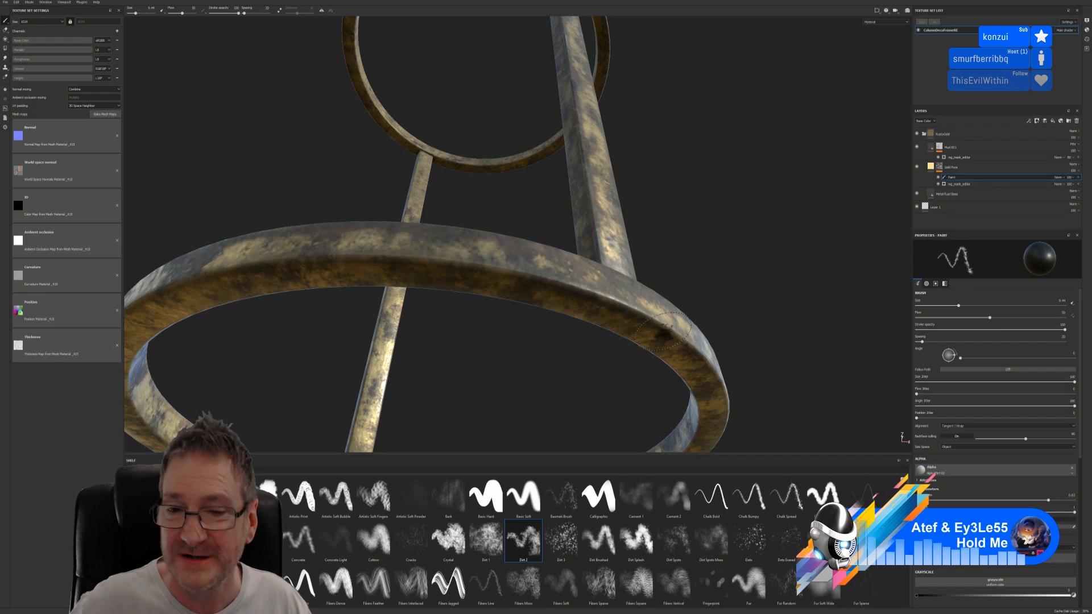
pyautogui.moveTo(678, 250)
pyautogui.keyDown('alt'); pyautogui.mouseDown()
pyautogui.moveTo(703, 182)
pyautogui.moveTo(500, 110)
pyautogui.mouseUp(); pyautogui.keyUp('alt')
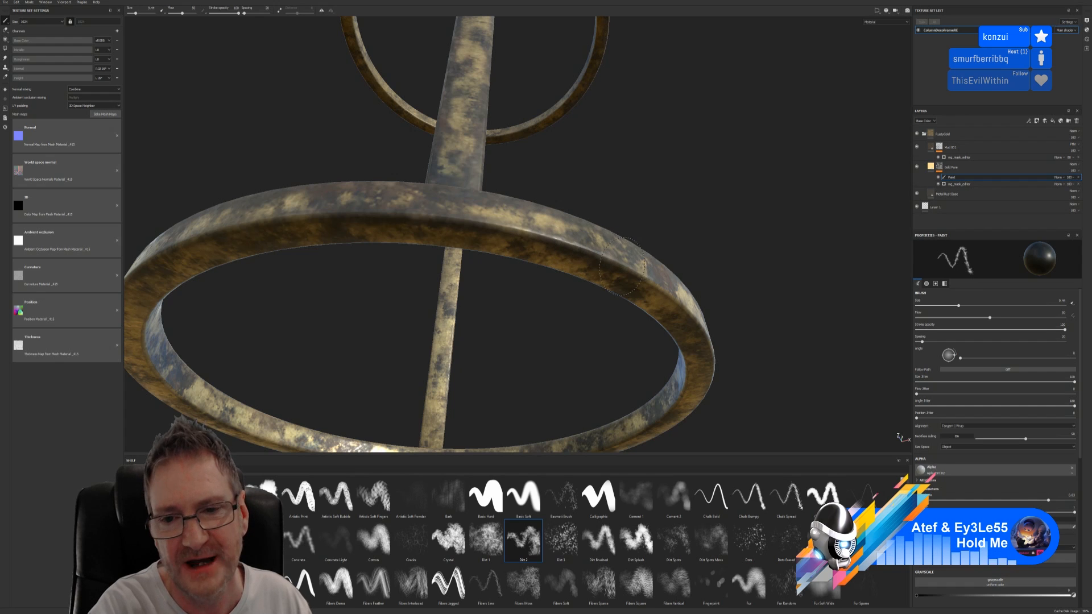
pyautogui.moveTo(623, 262); pyautogui.dragTo(679, 301)
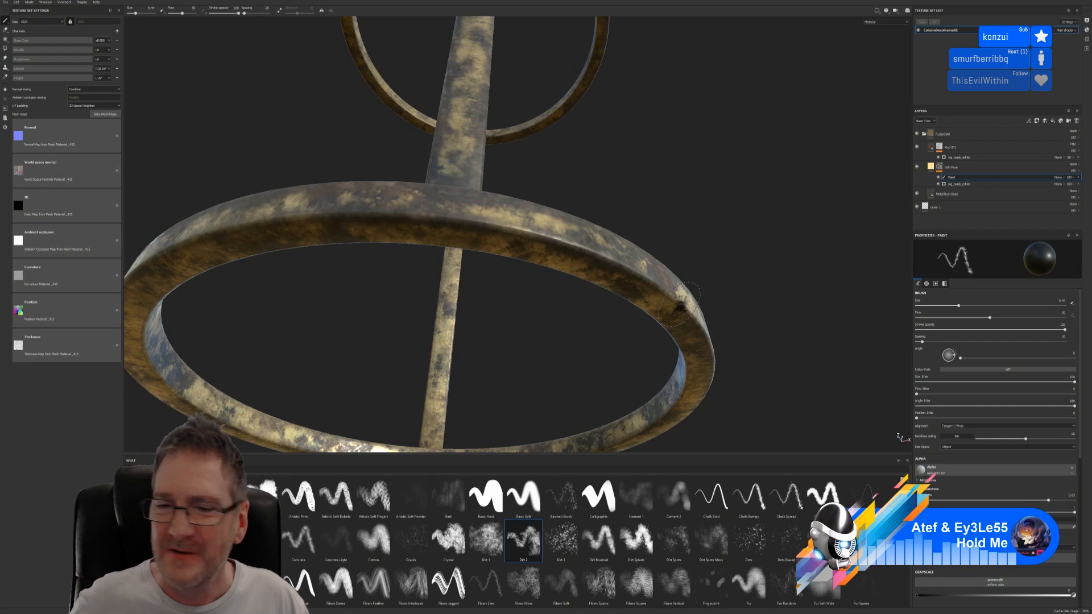
# Dab Dirt 2 in the mask over the bright gold patches on the lower ring's outer face and bottom edge.
pyautogui.moveTo(696, 210)
pyautogui.keyDown('alt'); pyautogui.mouseDown()
pyautogui.moveTo(641, 188)
pyautogui.moveTo(679, 248)
pyautogui.mouseUp(); pyautogui.keyUp('alt')
pyautogui.keyDown('alt'); pyautogui.moveTo(716, 149); pyautogui.dragTo(538, 343); pyautogui.keyUp('alt')
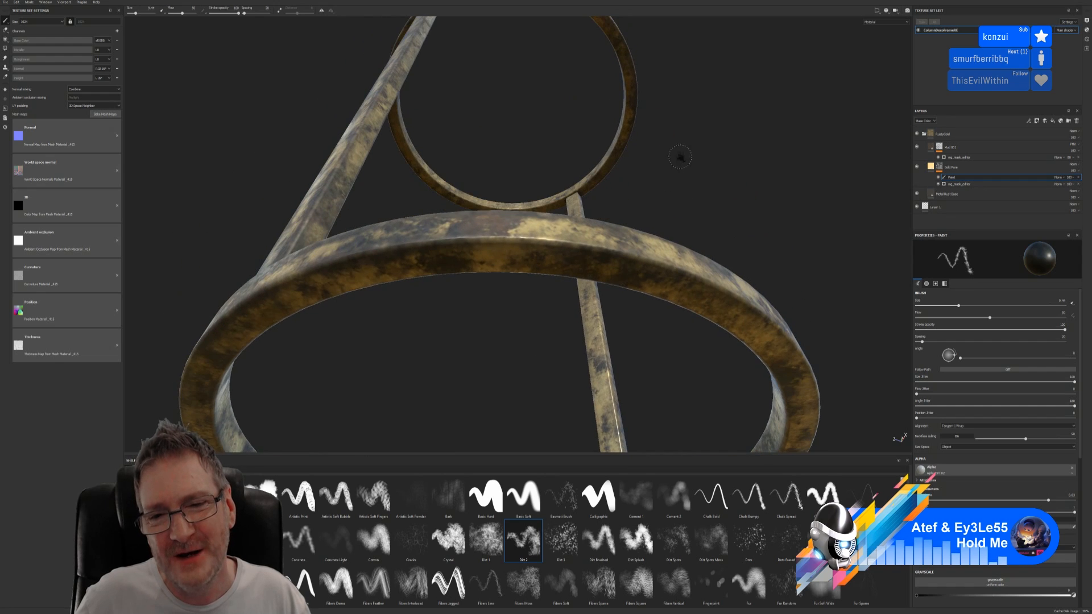
pyautogui.keyDown('alt'); pyautogui.moveTo(680, 156); pyautogui.dragTo(707, 170); pyautogui.keyUp('alt')
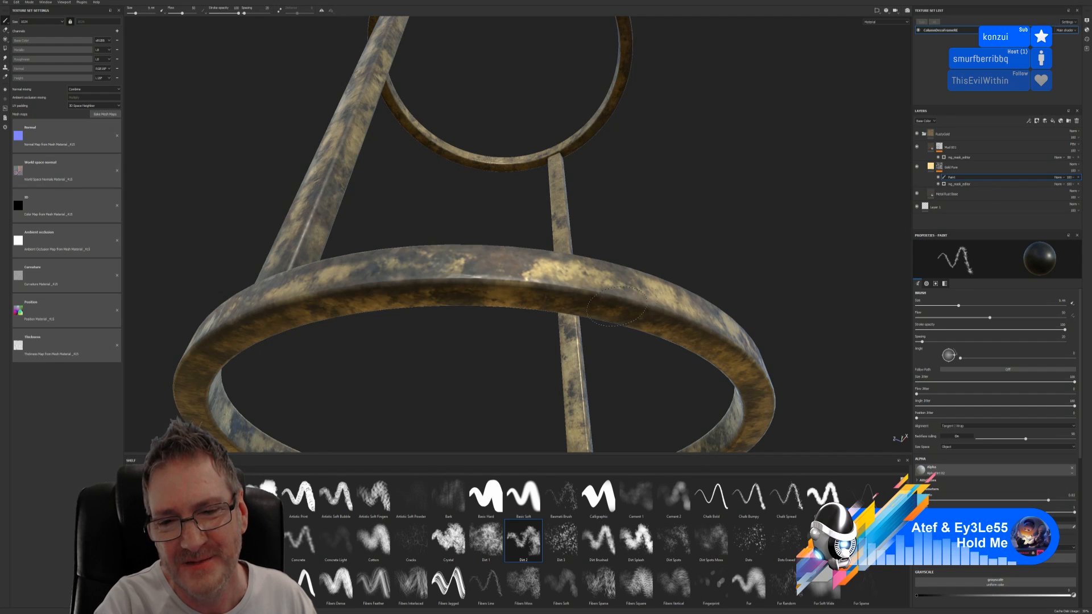
pyautogui.click(601, 300)
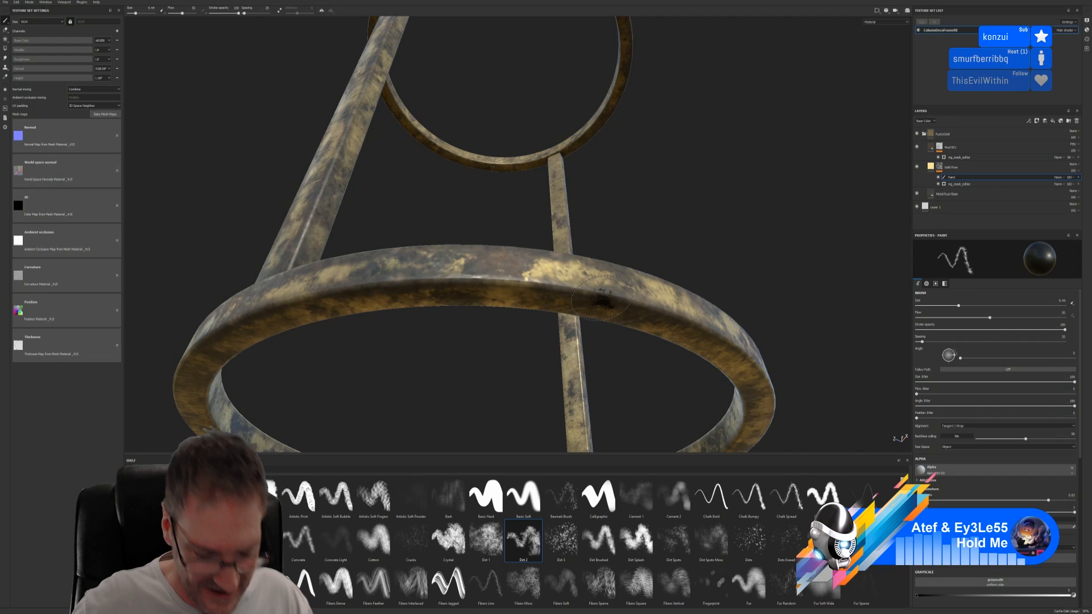
pyautogui.keyDown('alt'); pyautogui.moveTo(787, 178); pyautogui.dragTo(719, 195); pyautogui.keyUp('alt')
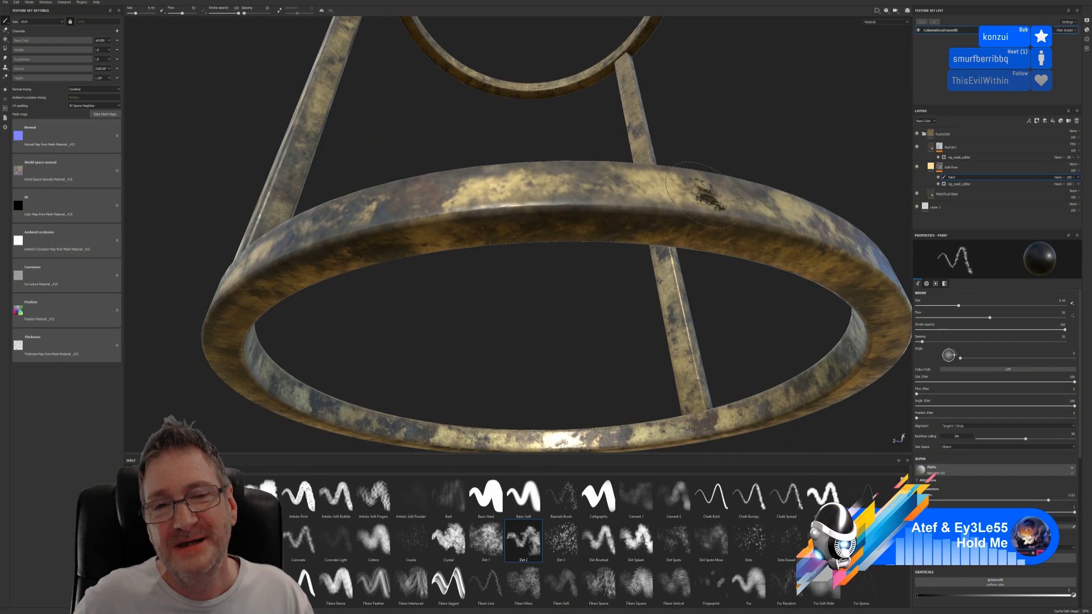
pyautogui.moveTo(753, 117)
pyautogui.keyDown('alt'); pyautogui.mouseDown()
pyautogui.moveTo(670, 134)
pyautogui.moveTo(609, 122)
pyautogui.moveTo(680, 129)
pyautogui.moveTo(684, 117)
pyautogui.mouseUp(); pyautogui.keyUp('alt')
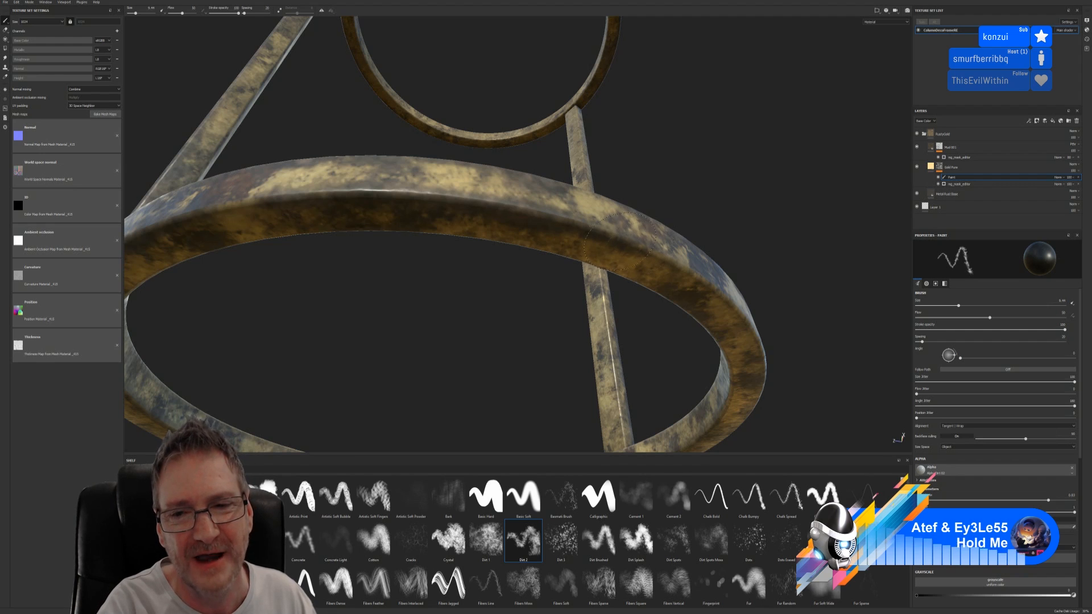
pyautogui.click(564, 207)
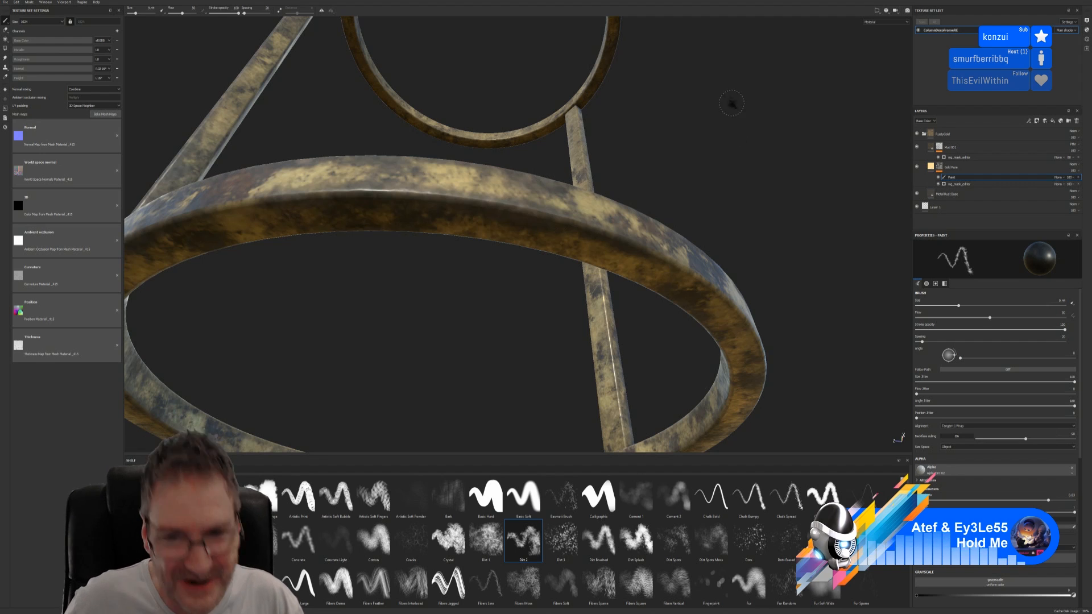
# Dab Dirt 2 in the mask on the lower ring's outer face between the two legs and further along its bottom edge.
pyautogui.moveTo(677, 150)
pyautogui.keyDown('alt'); pyautogui.mouseDown()
pyautogui.moveTo(654, 171)
pyautogui.moveTo(665, 174)
pyautogui.mouseUp(); pyautogui.keyUp('alt')
pyautogui.scroll(-1, 673, 179)
pyautogui.keyDown('alt'); pyautogui.moveTo(721, 107); pyautogui.dragTo(496, 118, button='middle'); pyautogui.keyUp('alt')
pyautogui.moveTo(496, 118)
pyautogui.keyDown('alt'); pyautogui.mouseDown()
pyautogui.moveTo(414, 87)
pyautogui.moveTo(384, 90)
pyautogui.mouseUp(); pyautogui.keyUp('alt')
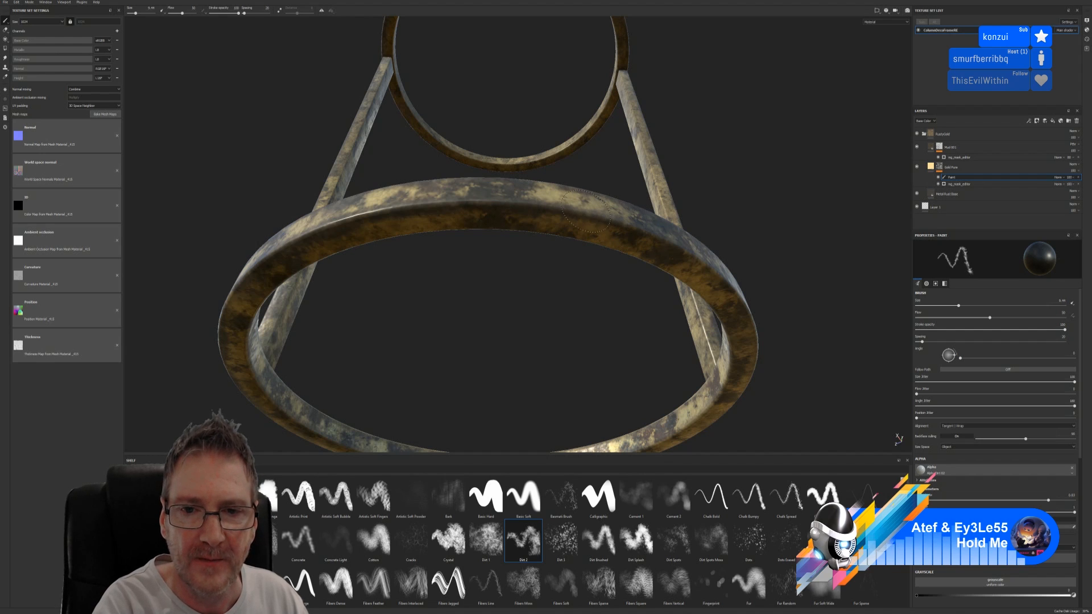
pyautogui.click(567, 203)
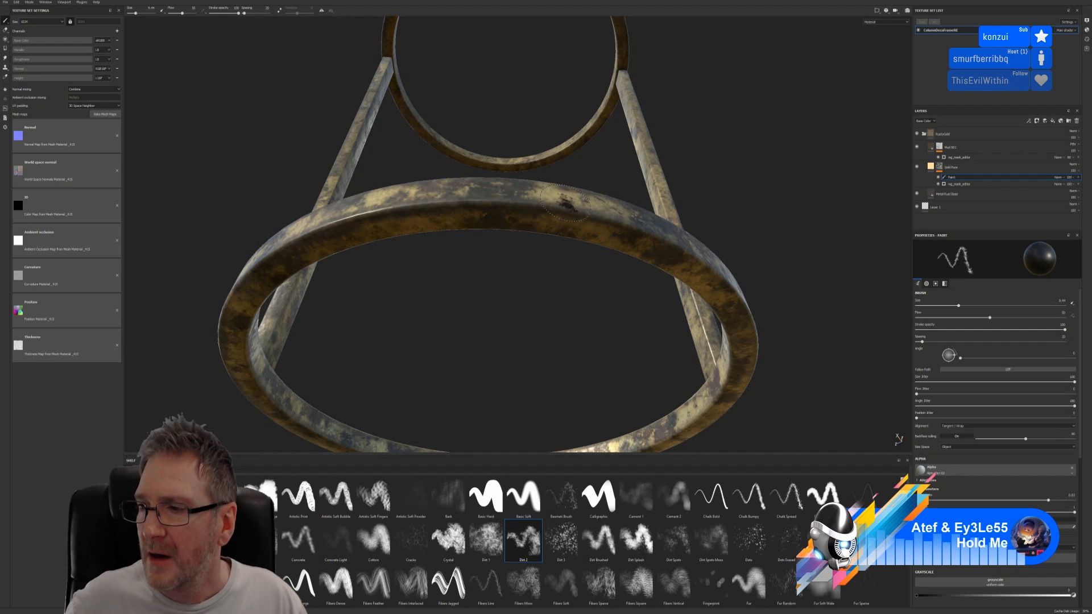
pyautogui.moveTo(724, 143)
pyautogui.keyDown('alt'); pyautogui.mouseDown()
pyautogui.moveTo(667, 144)
pyautogui.moveTo(647, 229)
pyautogui.moveTo(537, 270)
pyautogui.mouseUp(); pyautogui.keyUp('alt')
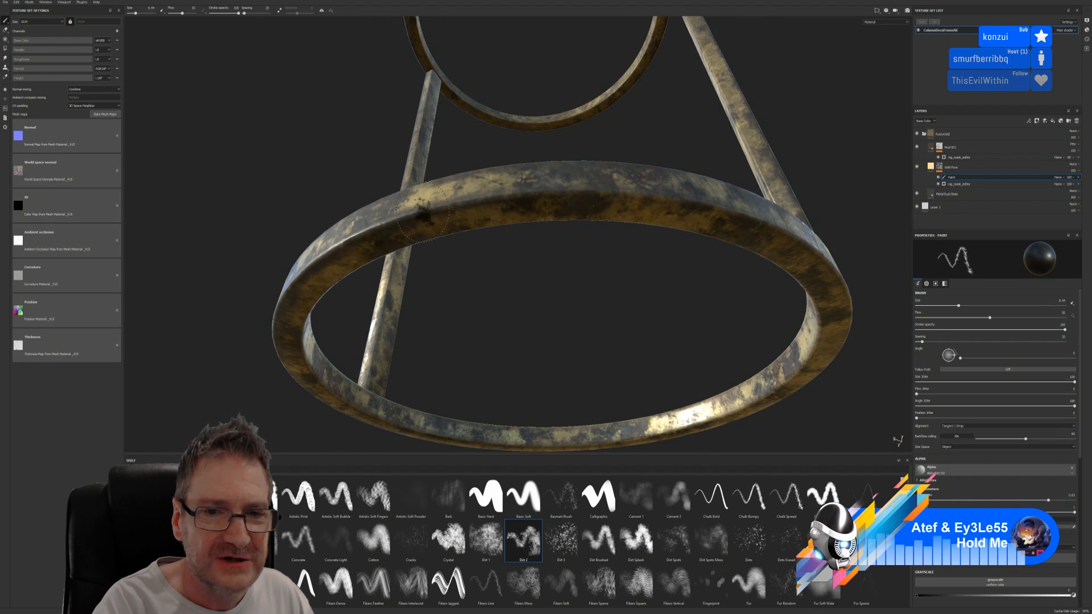
pyautogui.moveTo(481, 203); pyautogui.dragTo(481, 209)
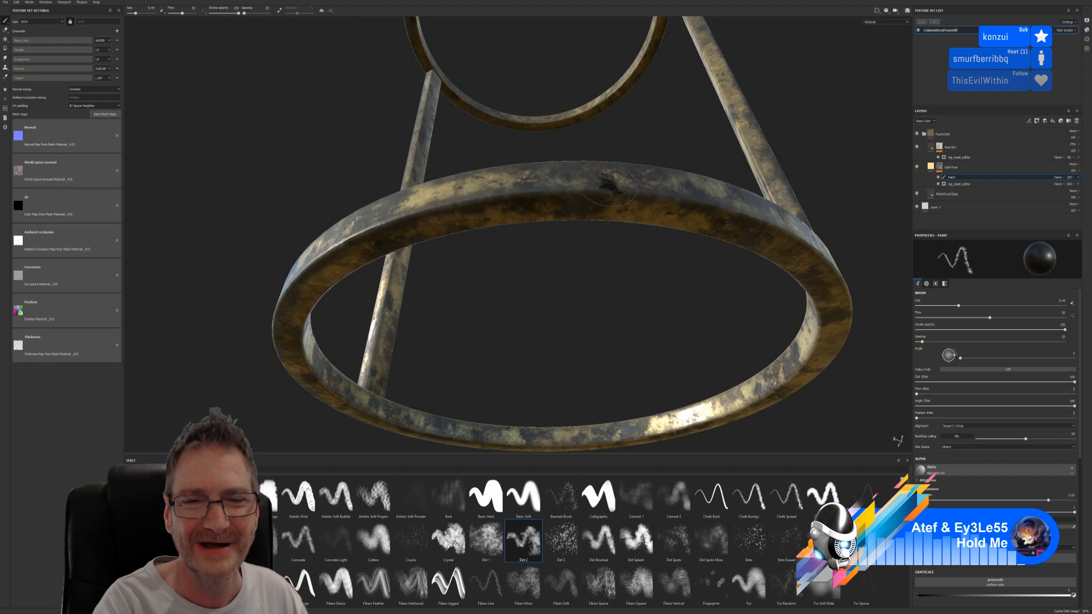
# Examine the wear coverage on the lower ring's underside and inner face from below.
pyautogui.keyDown('alt'); pyautogui.moveTo(670, 254); pyautogui.dragTo(668, 290); pyautogui.keyUp('alt')
pyautogui.scroll(-2, 669, 290)
pyautogui.keyDown('alt'); pyautogui.moveTo(680, 256); pyautogui.dragTo(579, 278, button='middle'); pyautogui.keyUp('alt')
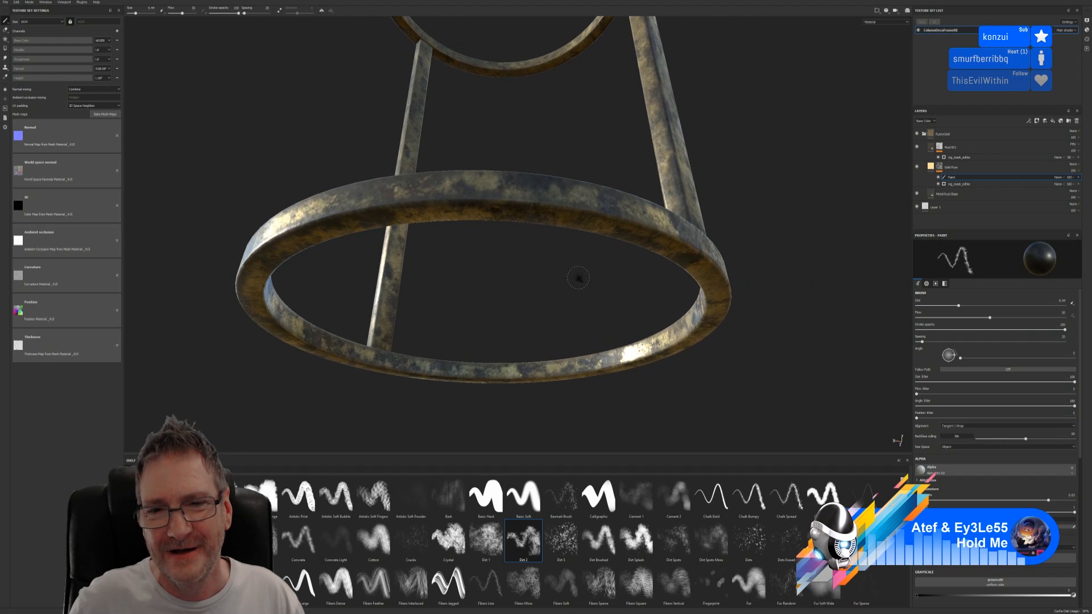
pyautogui.keyDown('alt'); pyautogui.moveTo(578, 278); pyautogui.dragTo(562, 263); pyautogui.keyUp('alt')
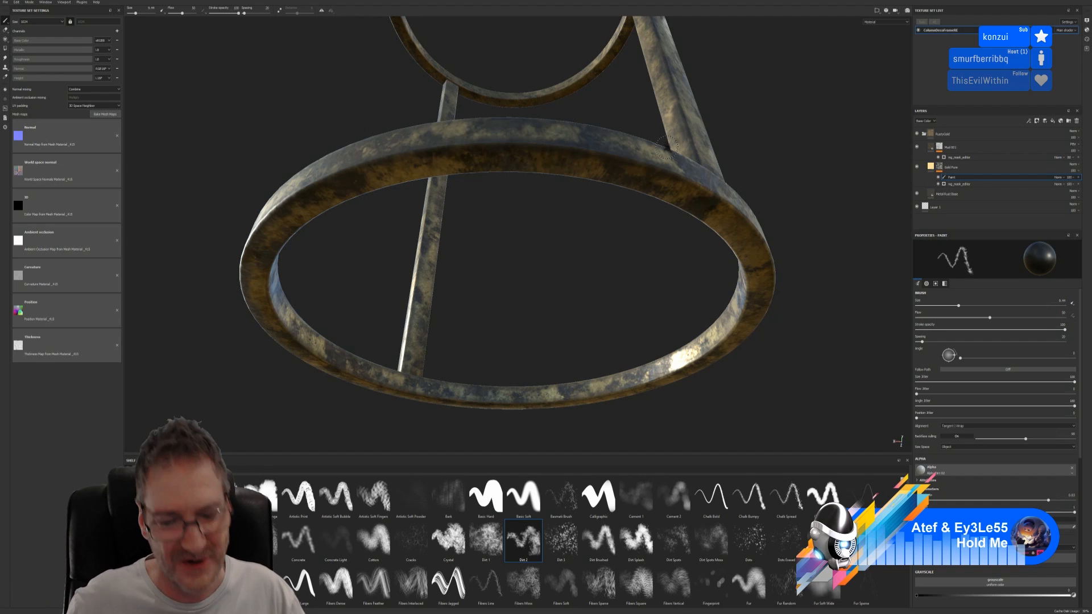
pyautogui.keyDown('alt'); pyautogui.moveTo(654, 258); pyautogui.dragTo(581, 273); pyautogui.keyUp('alt')
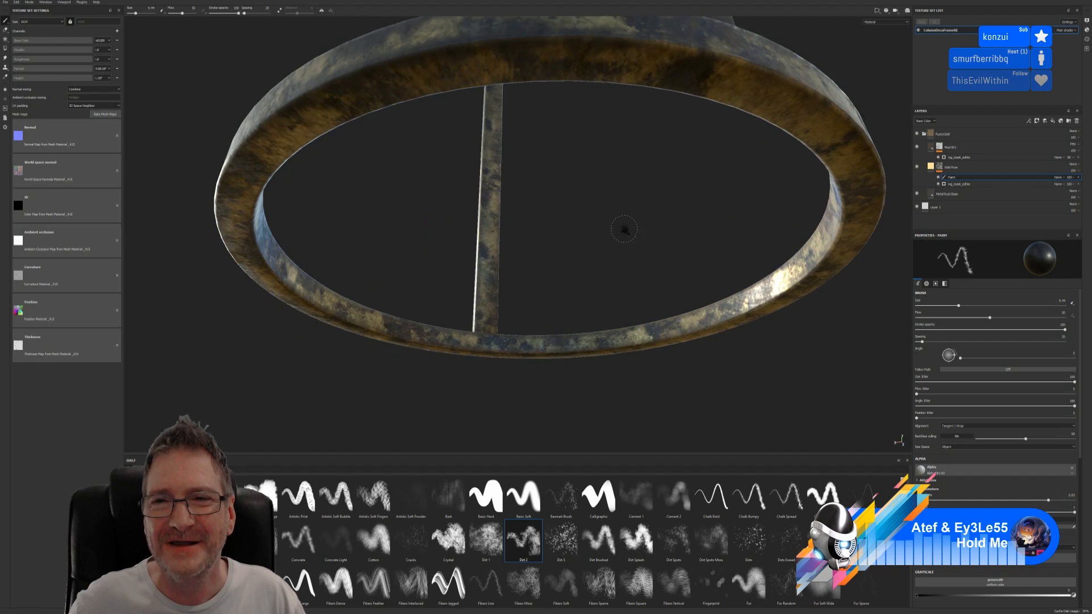
pyautogui.scroll(-2, 624, 233)
pyautogui.keyDown('alt'); pyautogui.moveTo(624, 239); pyautogui.dragTo(573, 220); pyautogui.keyUp('alt')
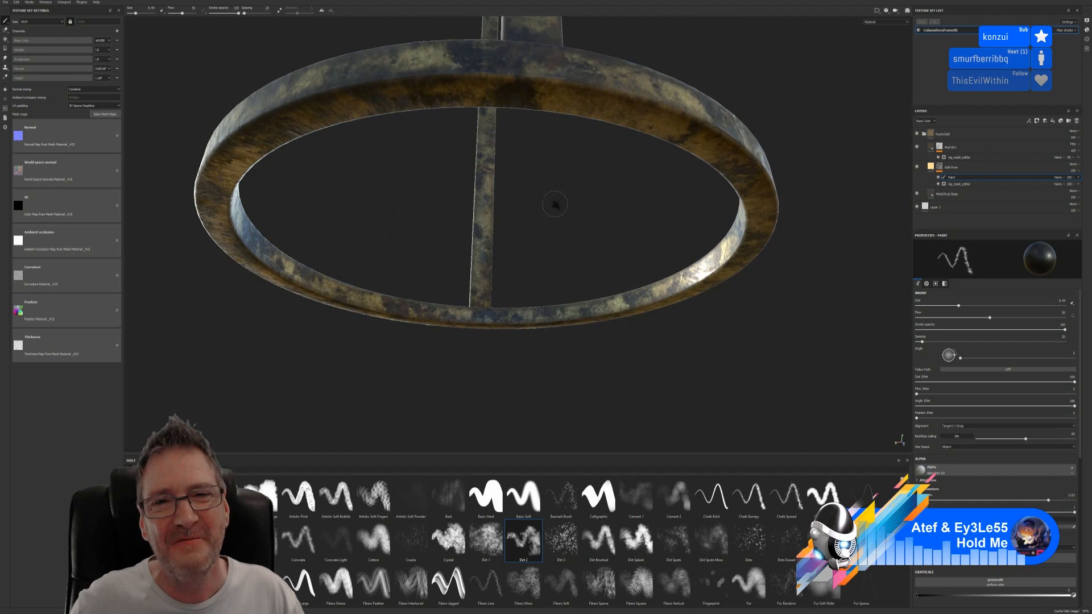
pyautogui.keyDown('alt'); pyautogui.moveTo(583, 172); pyautogui.dragTo(585, 271); pyautogui.keyUp('alt')
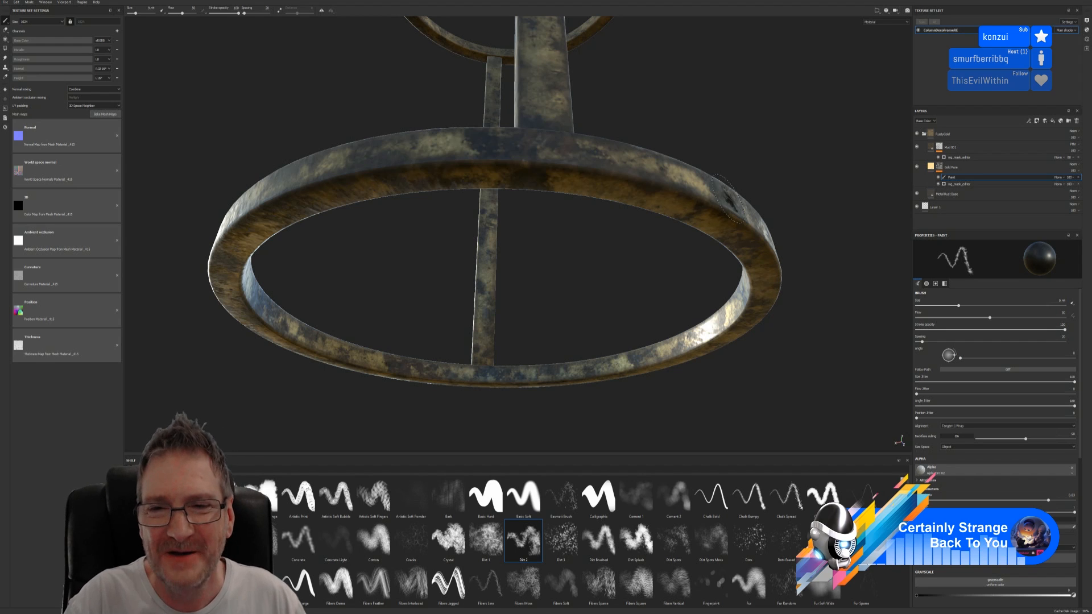
# Dab Dirt 2 in the mask on the lower ring's outer edge, well away from the leg joint.
pyautogui.moveTo(763, 180)
pyautogui.keyDown('alt'); pyautogui.mouseDown()
pyautogui.moveTo(707, 134)
pyautogui.moveTo(640, 161)
pyautogui.mouseUp(); pyautogui.keyUp('alt')
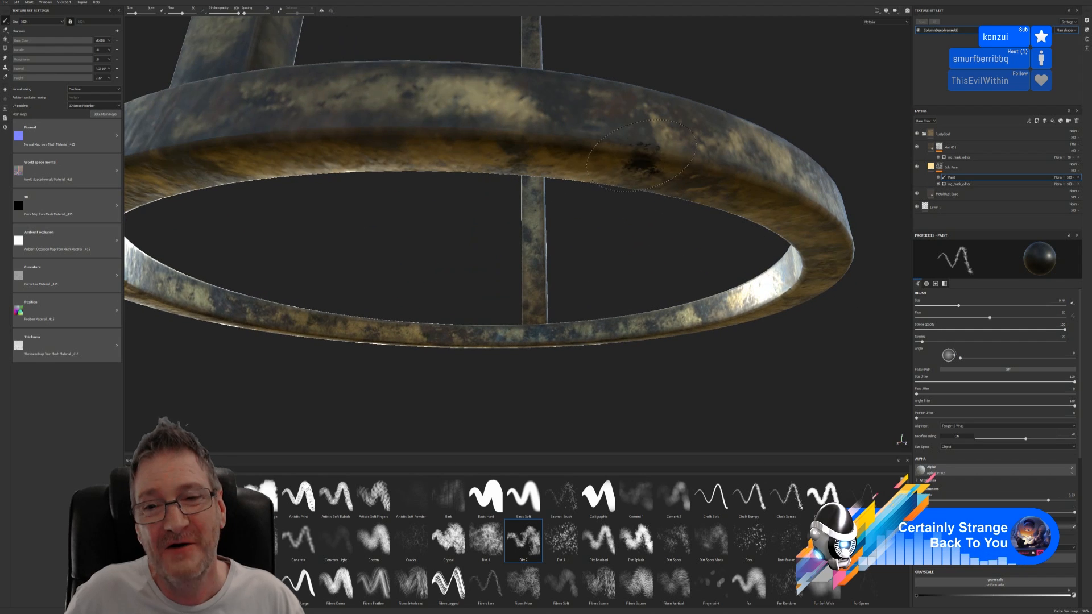
pyautogui.keyDown('alt'); pyautogui.moveTo(671, 259); pyautogui.dragTo(670, 234, button='right'); pyautogui.keyUp('alt')
pyautogui.moveTo(670, 233)
pyautogui.keyDown('alt'); pyautogui.mouseDown()
pyautogui.moveTo(629, 127)
pyautogui.moveTo(646, 141)
pyautogui.mouseUp(); pyautogui.keyUp('alt')
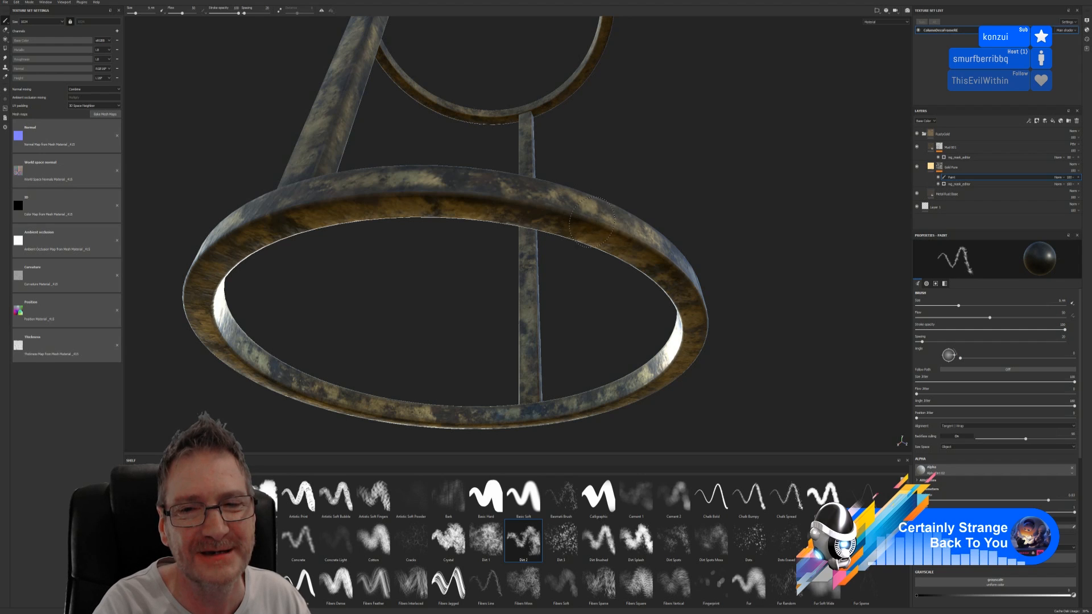
pyautogui.click(640, 246)
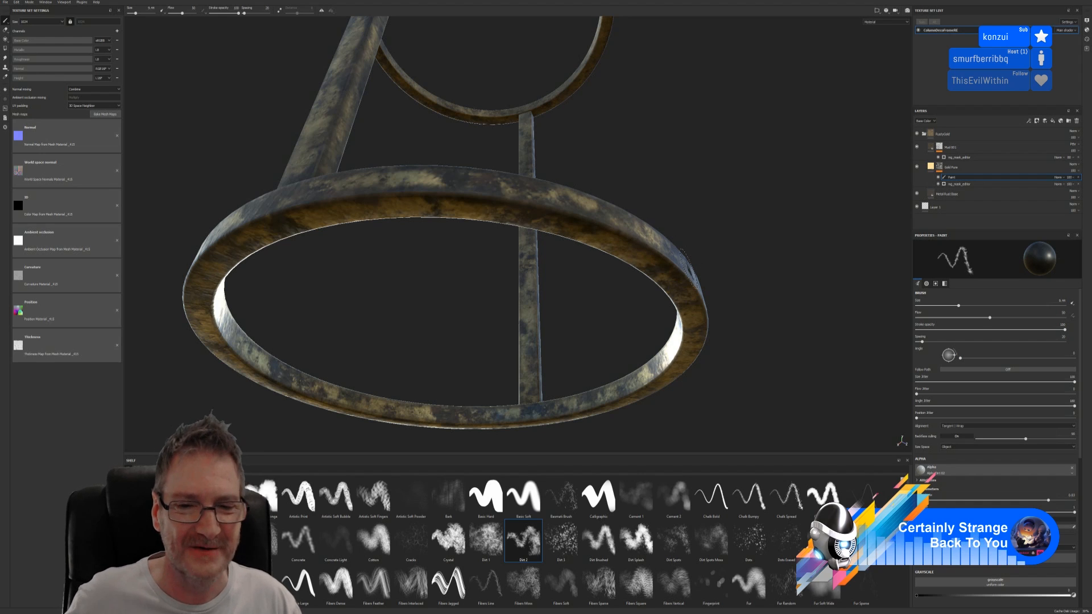
# Add a second paint effect above the existing one in the Gold Pure layer's mask.
pyautogui.scroll(-2, 568, 206)
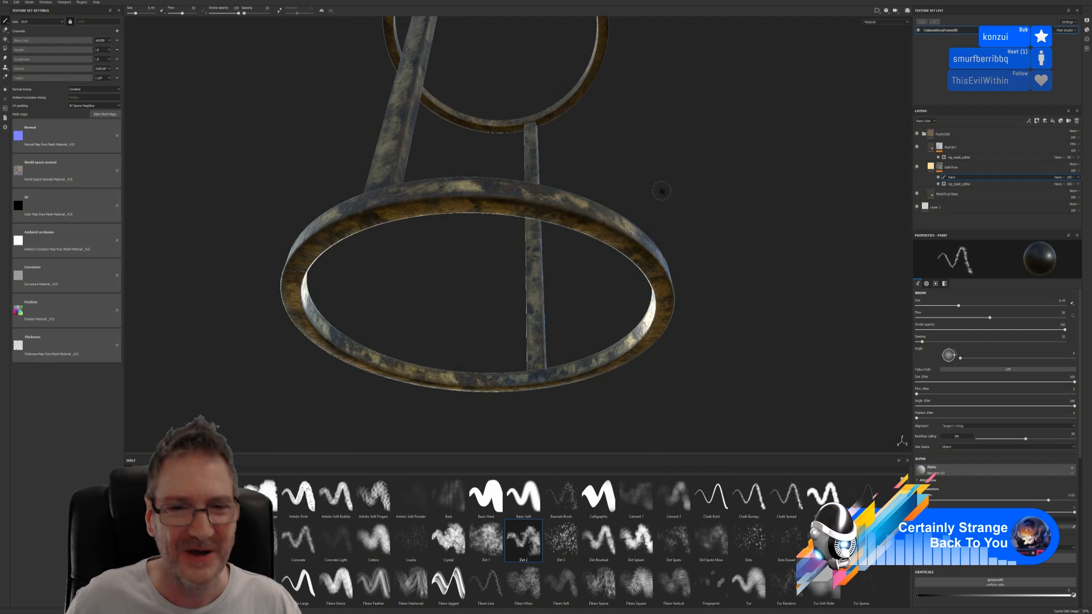
pyautogui.keyDown('alt'); pyautogui.moveTo(658, 188); pyautogui.dragTo(604, 173); pyautogui.keyUp('alt')
pyautogui.keyDown('alt'); pyautogui.moveTo(596, 120); pyautogui.dragTo(694, 276); pyautogui.keyUp('alt')
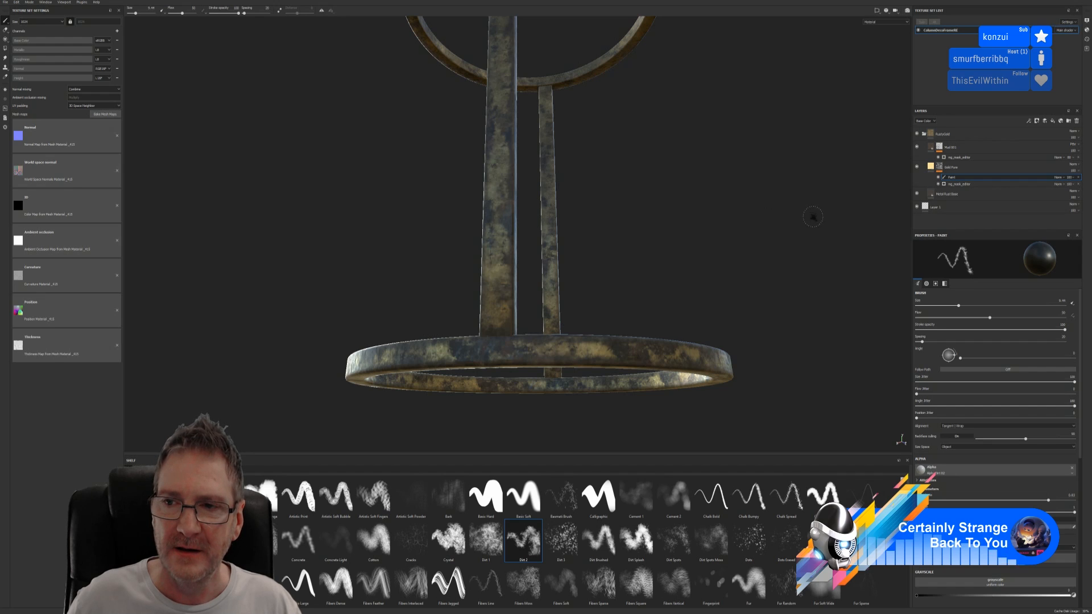
pyautogui.rightClick(949, 180)
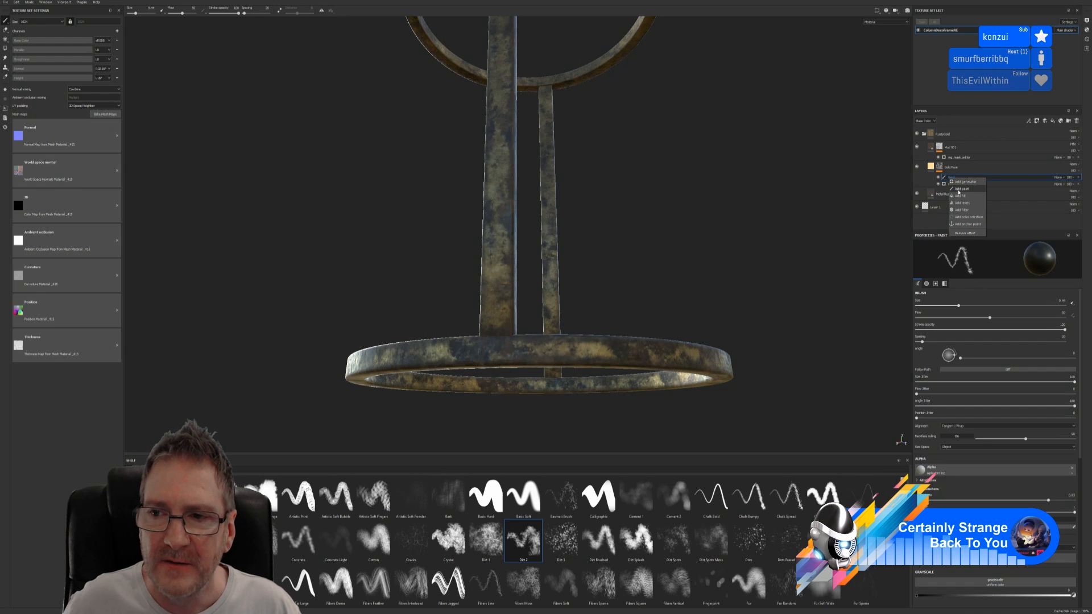
pyautogui.click(959, 192)
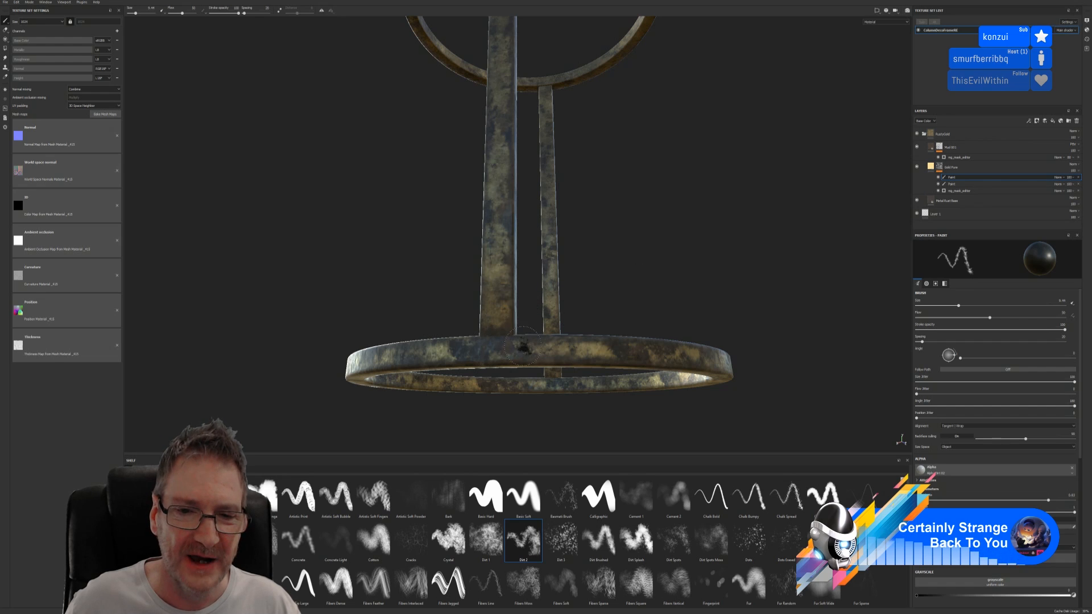
# Set the Dirt 2 brush's grayscale value to white for painting on the new paint effect.
pyautogui.keyDown('alt'); pyautogui.moveTo(637, 255); pyautogui.dragTo(602, 304); pyautogui.keyUp('alt')
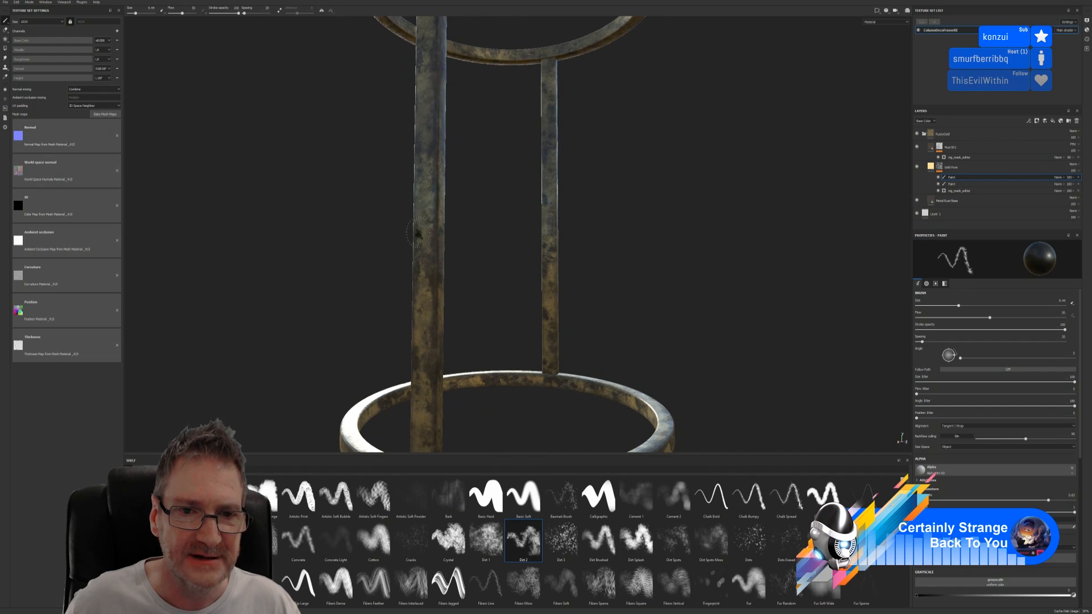
pyautogui.keyDown('alt'); pyautogui.moveTo(563, 256); pyautogui.dragTo(628, 233); pyautogui.keyUp('alt')
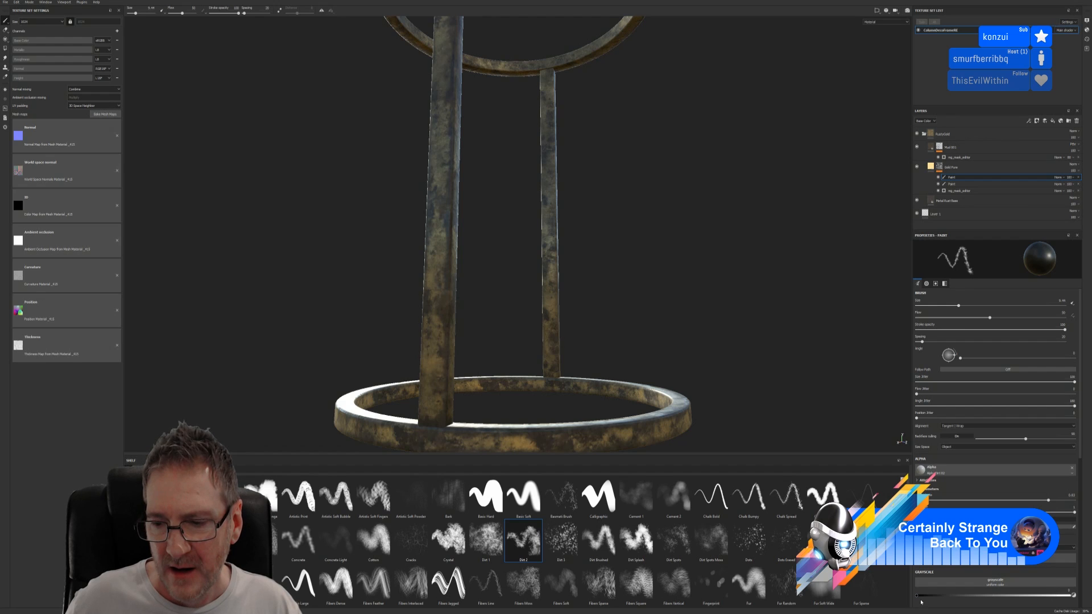
pyautogui.moveTo(916, 596); pyautogui.dragTo(1071, 596)
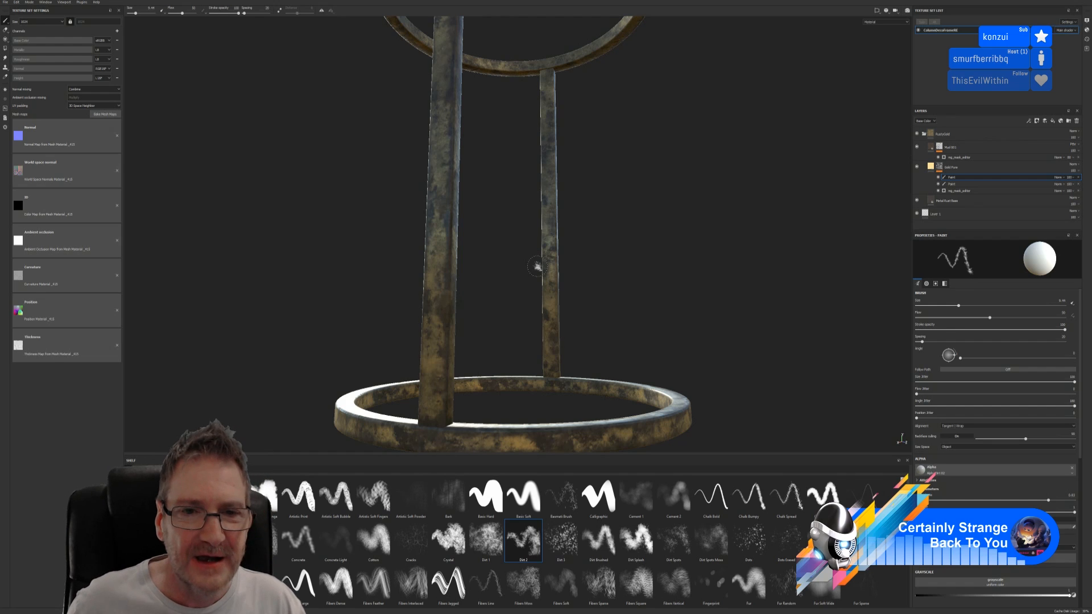
# Dab white Dirt 2 in the mask over the dark patches on the lower part of the near leg, undoing the stray dab higher up.
pyautogui.moveTo(537, 266)
pyautogui.keyDown('alt'); pyautogui.mouseDown()
pyautogui.moveTo(514, 253)
pyautogui.moveTo(539, 257)
pyautogui.mouseUp(); pyautogui.keyUp('alt')
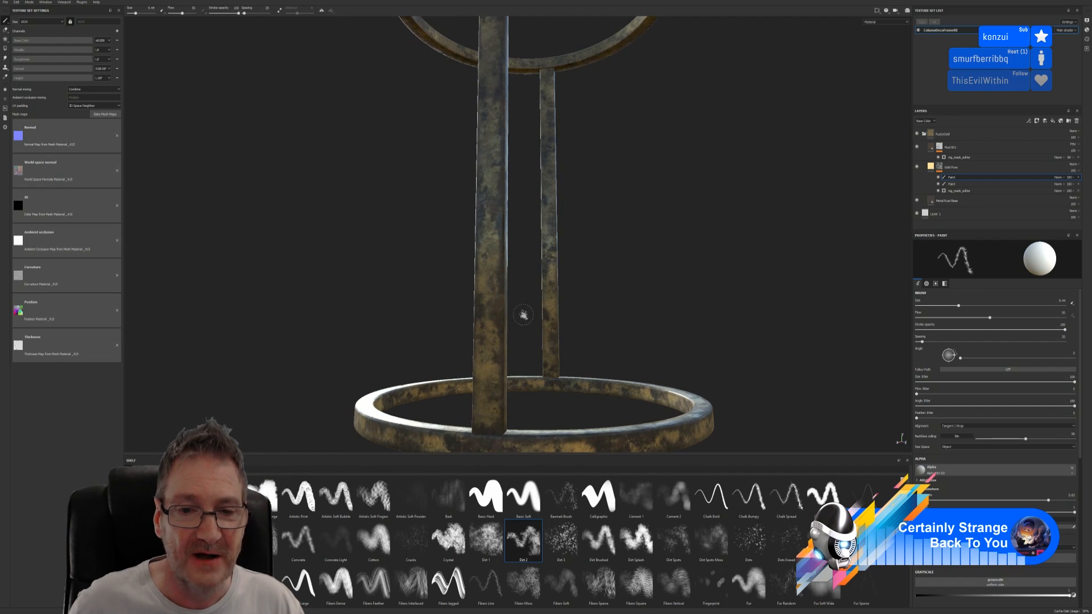
pyautogui.scroll(4, 489, 409)
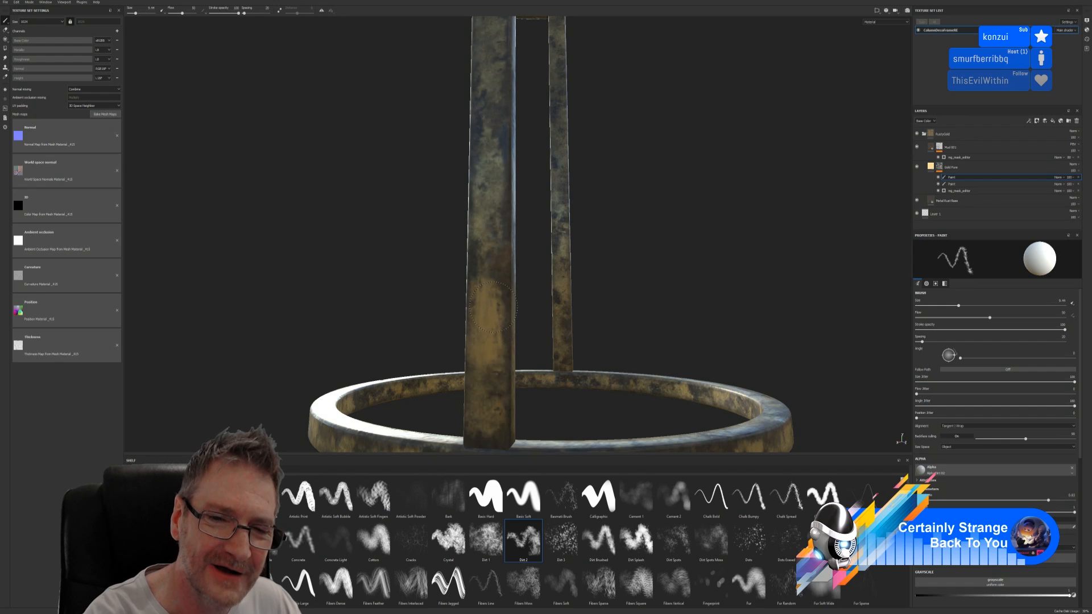
pyautogui.moveTo(493, 307); pyautogui.dragTo(481, 272)
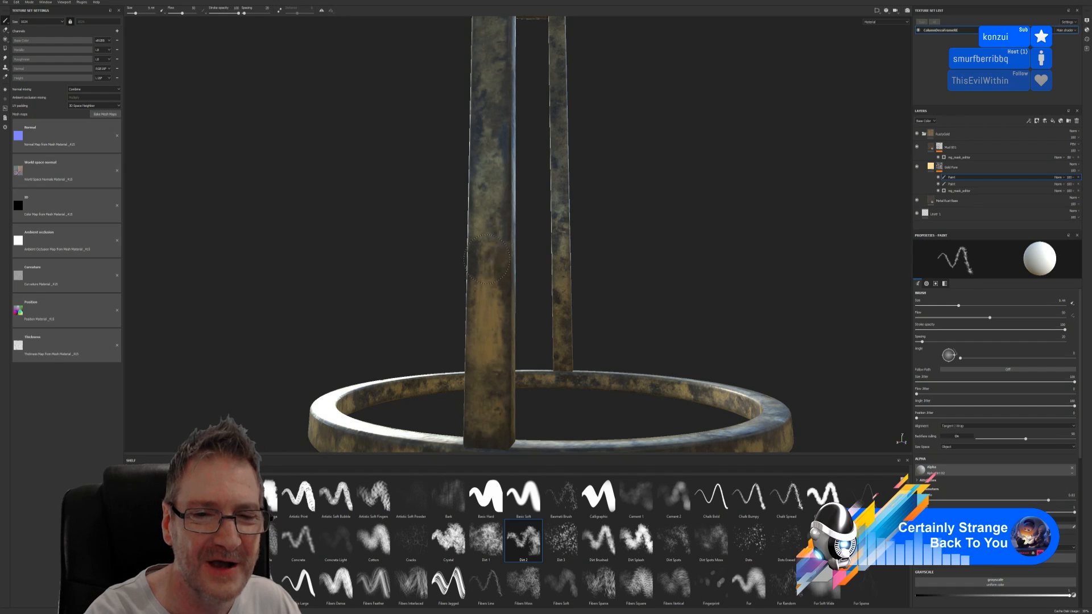
pyautogui.click(498, 256)
pyautogui.click(504, 256)
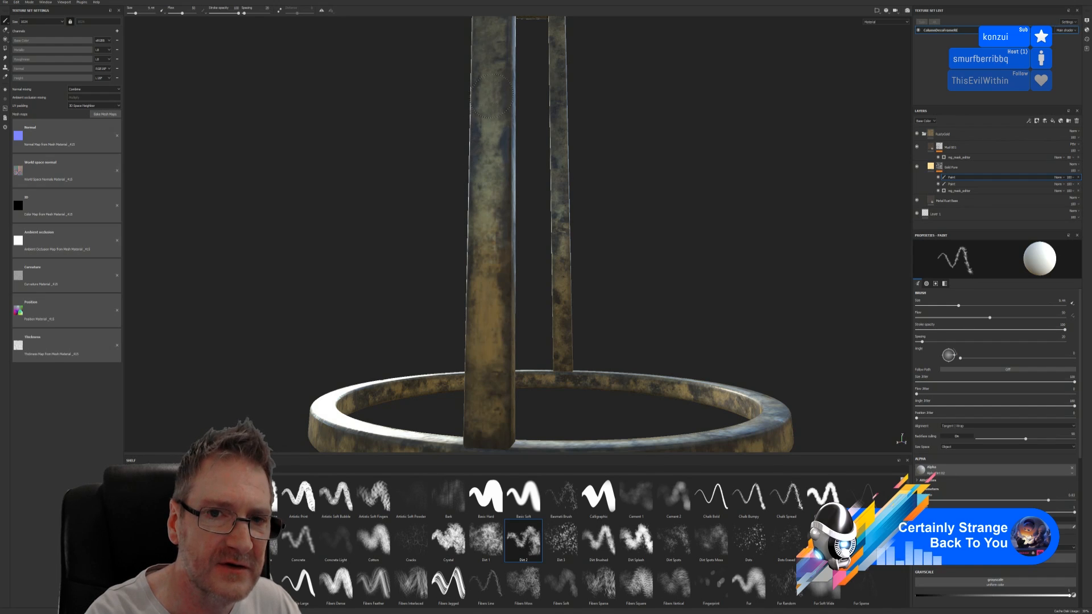
pyautogui.click(508, 101)
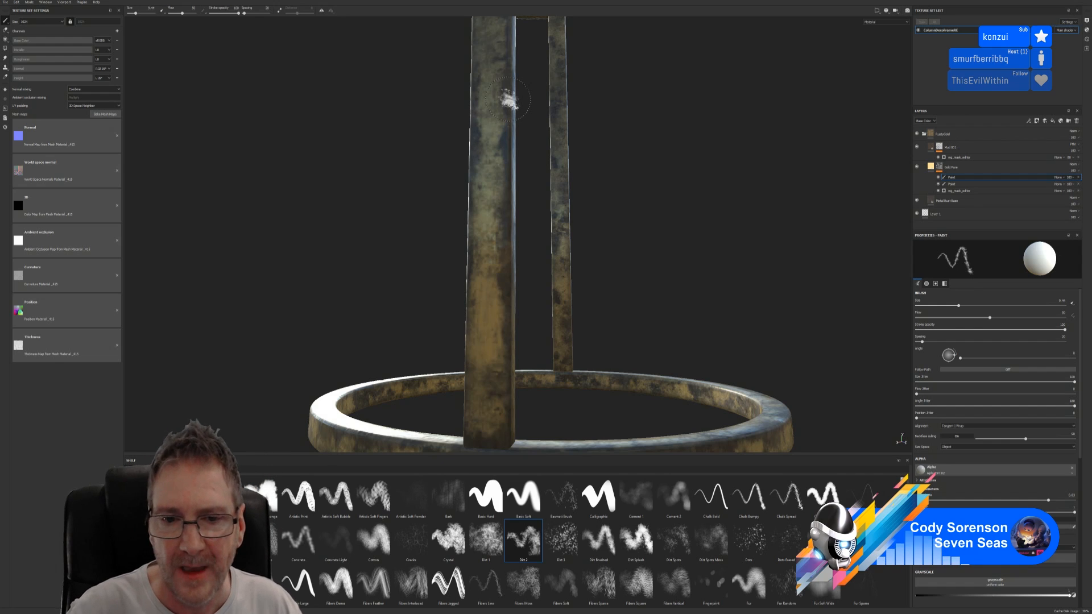
pyautogui.hotkey('ctrl', 'z')
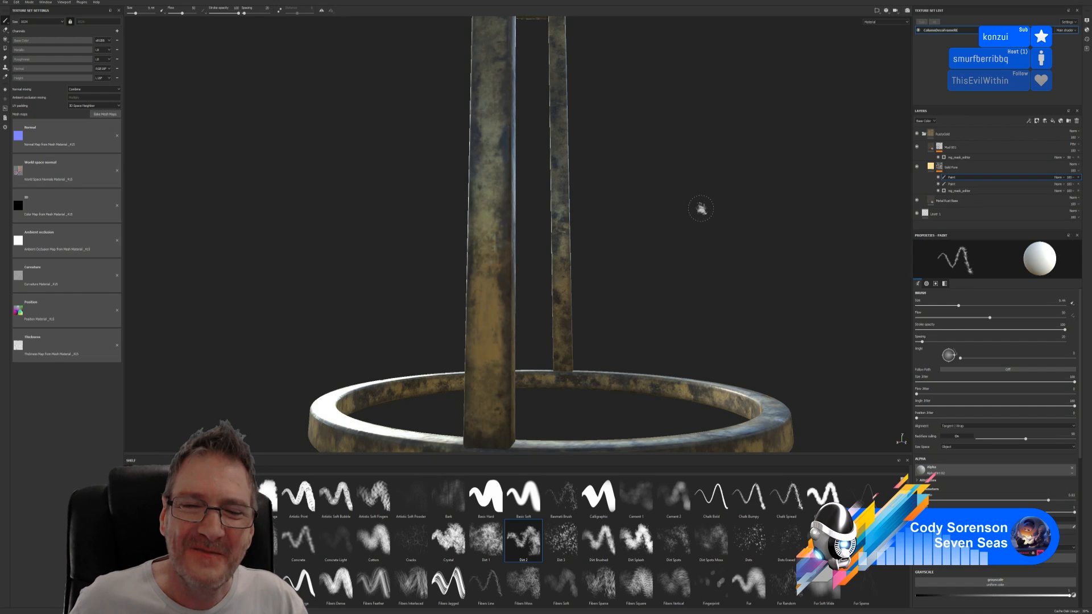
# Dab white Dirt 2 in the mask across the middle of the near leg, where the lower gold area meets the dark wear.
pyautogui.keyDown('alt'); pyautogui.moveTo(698, 196); pyautogui.dragTo(702, 287, button='right'); pyautogui.keyUp('alt')
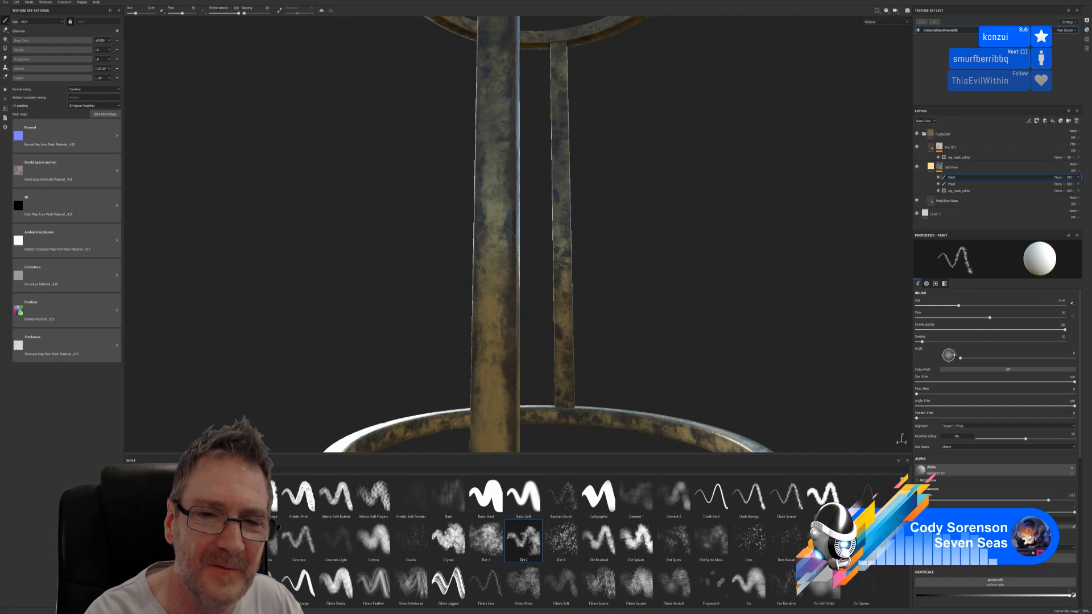
pyautogui.click(499, 219)
pyautogui.click(483, 215)
pyautogui.click(483, 226)
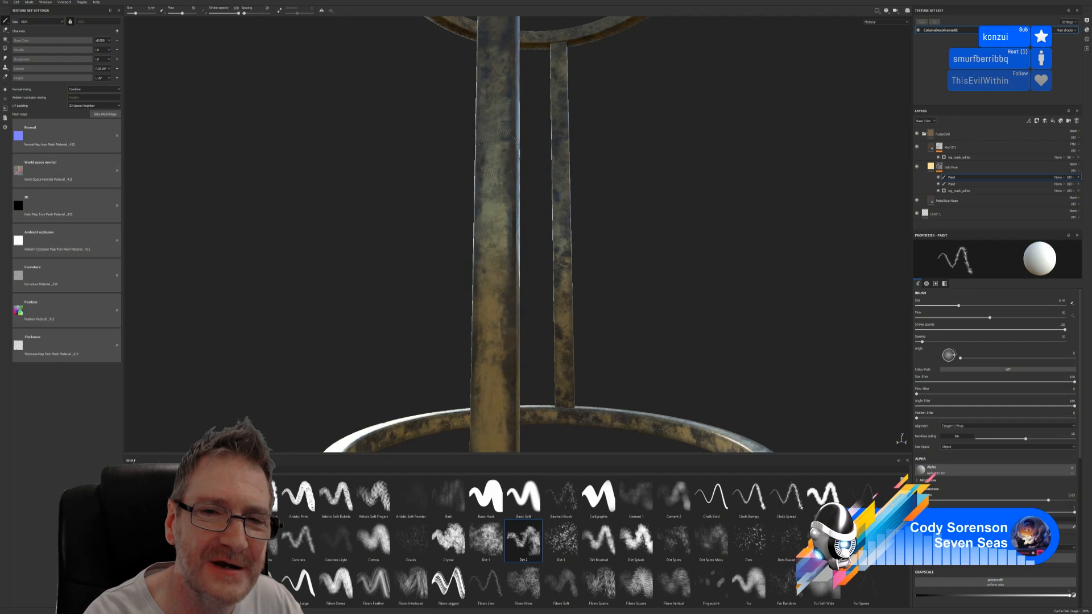
# Paint worn patches onto the upper half of the front upright post using the Dirt 2 brush.
pyautogui.click(509, 141)
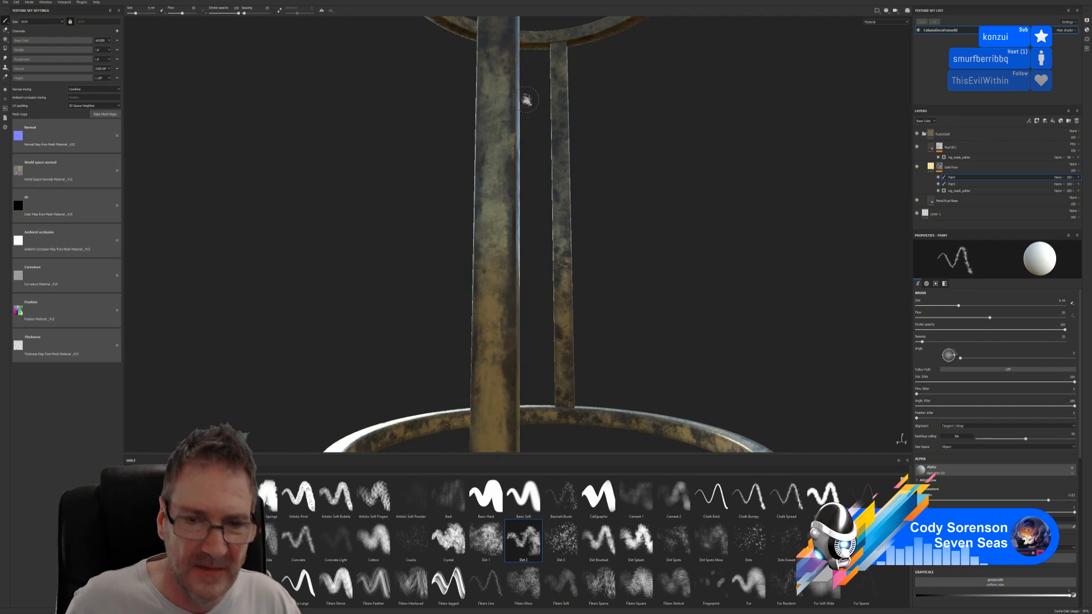
pyautogui.keyDown('alt'); pyautogui.moveTo(638, 126); pyautogui.dragTo(646, 297, button='middle'); pyautogui.keyUp('alt')
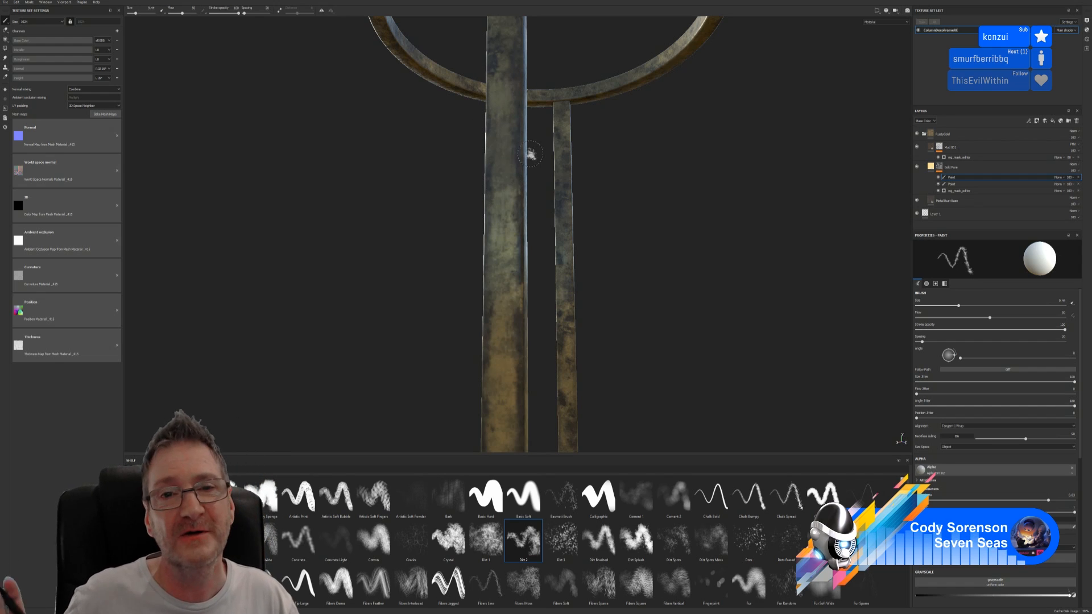
pyautogui.moveTo(587, 142)
pyautogui.keyDown('alt'); pyautogui.mouseDown()
pyautogui.moveTo(606, 276)
pyautogui.moveTo(583, 403)
pyautogui.mouseUp(); pyautogui.keyUp('alt')
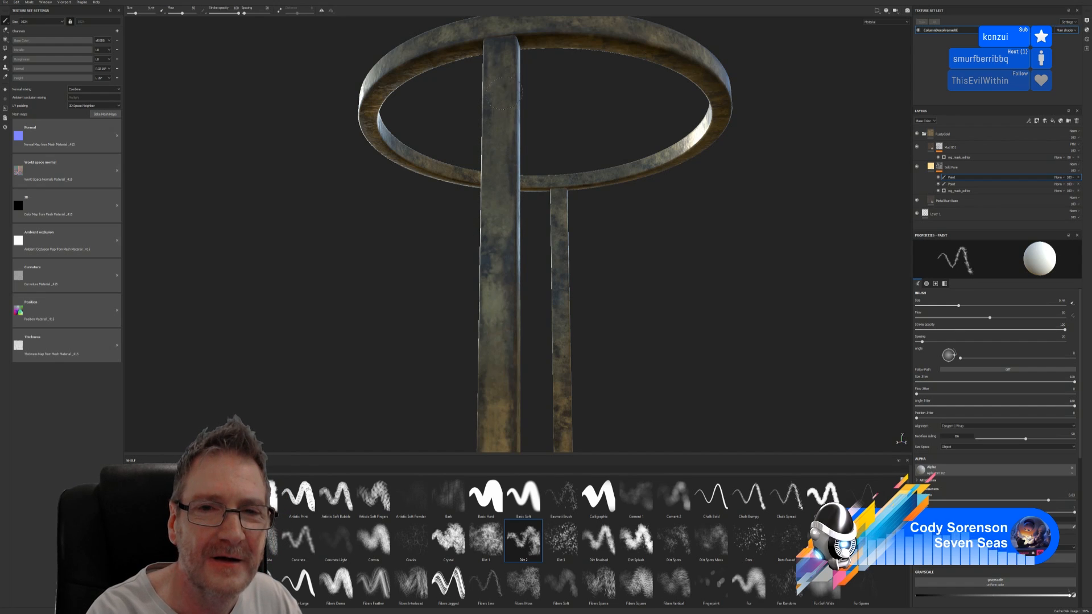
pyautogui.click(500, 135)
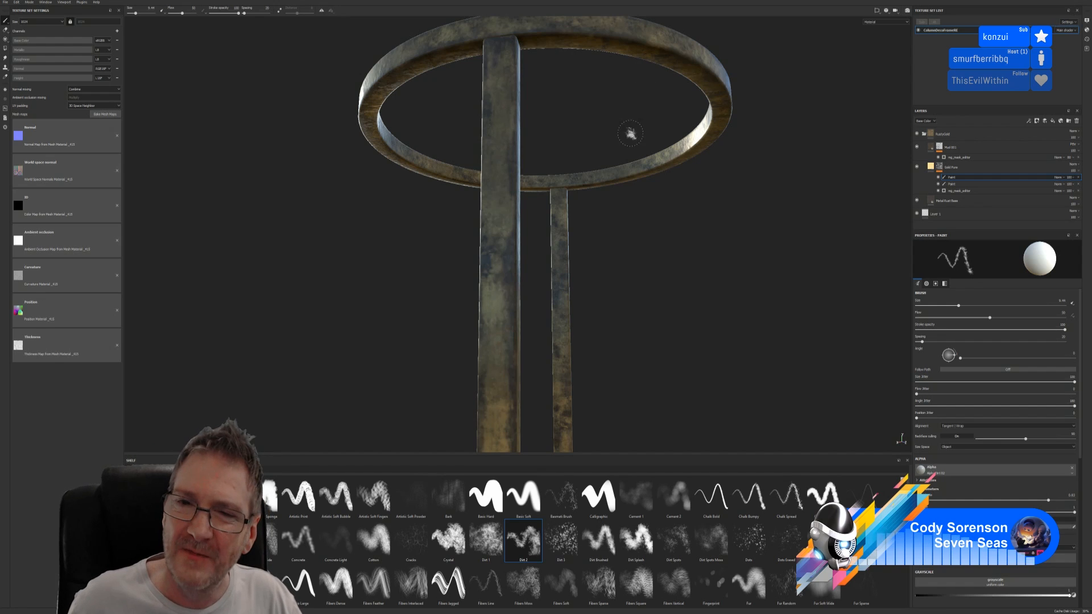
# Paint dirt texture onto the outer face of the top ring, just above an upright post.
pyautogui.keyDown('alt'); pyautogui.moveTo(595, 130); pyautogui.dragTo(698, 346); pyautogui.keyUp('alt')
pyautogui.moveTo(585, 215)
pyautogui.keyDown('alt'); pyautogui.mouseDown()
pyautogui.moveTo(546, 176)
pyautogui.moveTo(609, 309)
pyautogui.mouseUp(); pyautogui.keyUp('alt')
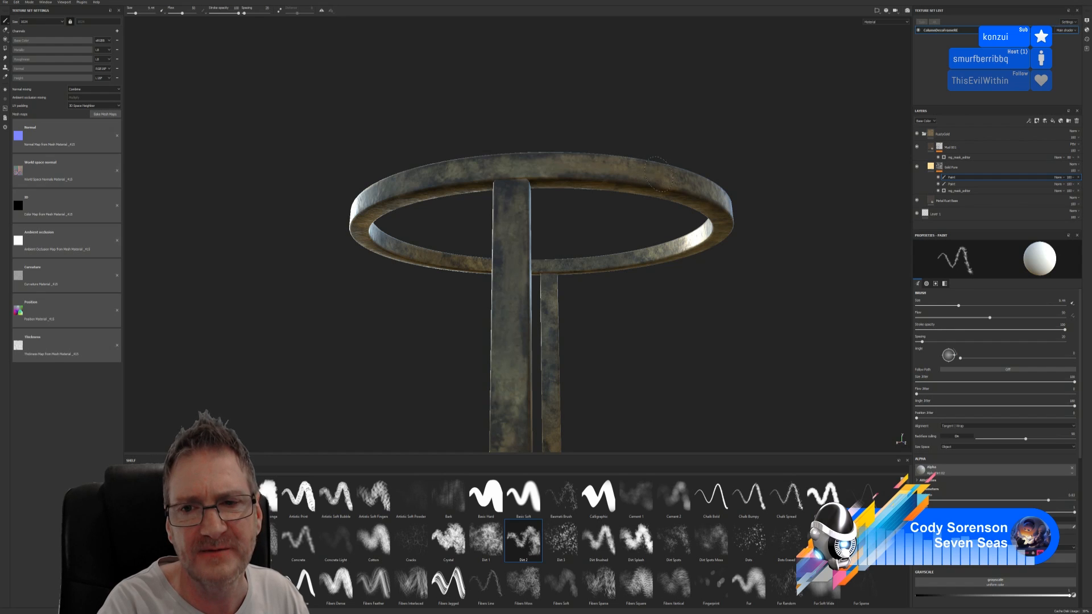
pyautogui.keyDown('alt'); pyautogui.moveTo(674, 307); pyautogui.dragTo(588, 313); pyautogui.keyUp('alt')
pyautogui.keyDown('alt'); pyautogui.moveTo(744, 237); pyautogui.dragTo(458, 284, button='middle'); pyautogui.keyUp('alt')
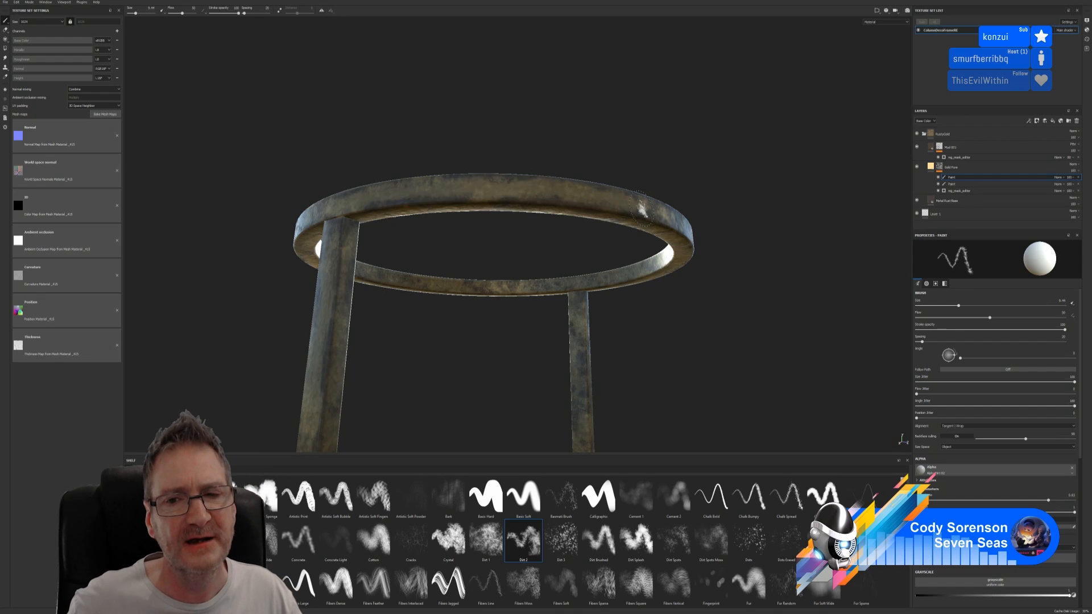
pyautogui.scroll(4, 717, 181)
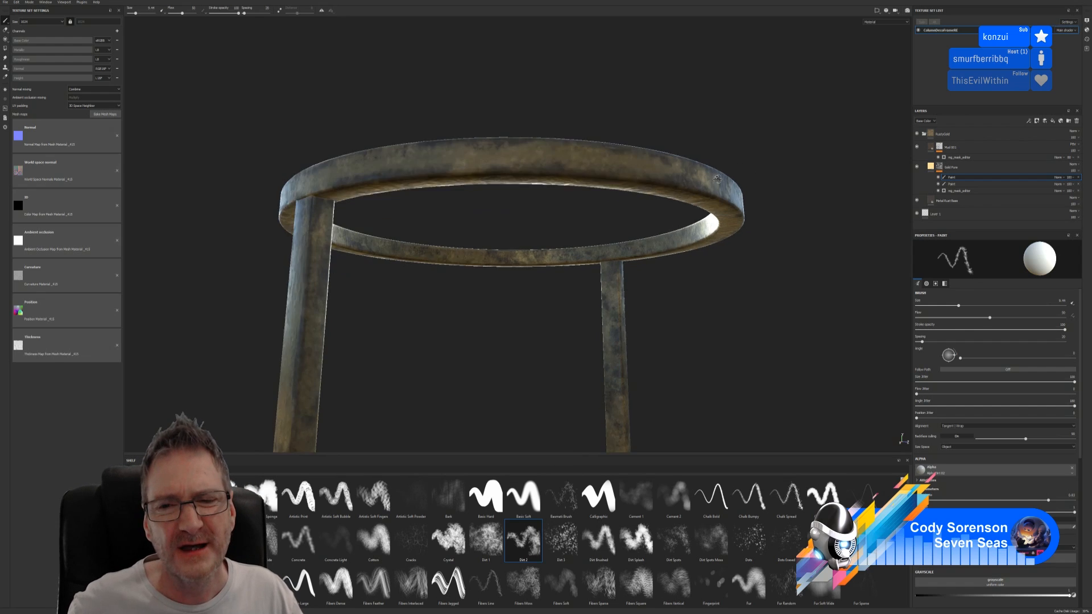
pyautogui.keyDown('alt'); pyautogui.moveTo(693, 184); pyautogui.dragTo(704, 209); pyautogui.keyUp('alt')
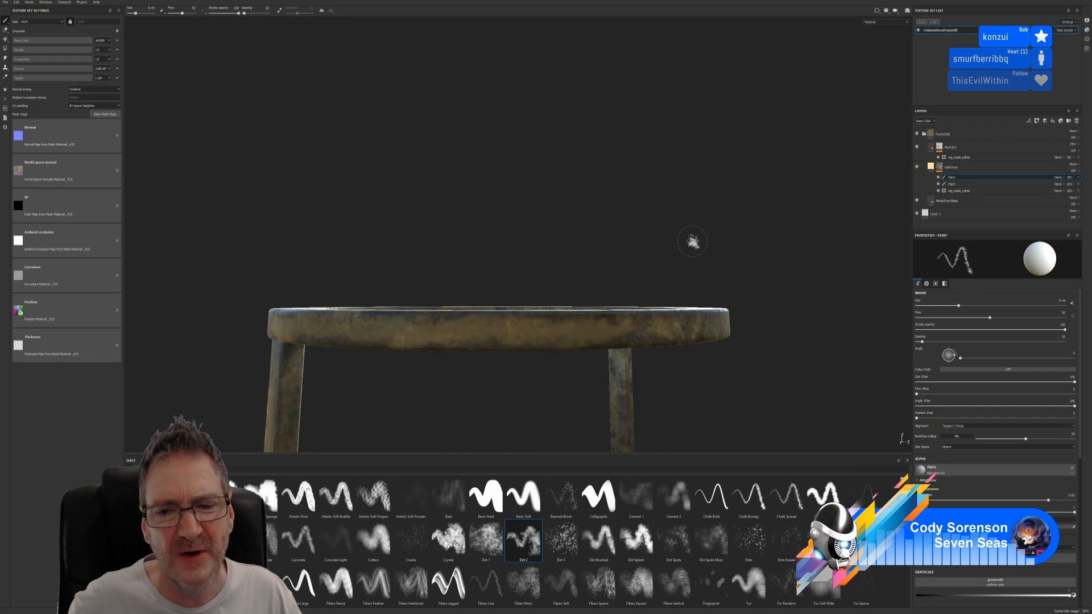
pyautogui.keyDown('alt'); pyautogui.moveTo(692, 241); pyautogui.dragTo(585, 177, button='middle'); pyautogui.keyUp('alt')
pyautogui.keyDown('alt'); pyautogui.moveTo(586, 177); pyautogui.dragTo(511, 131); pyautogui.keyUp('alt')
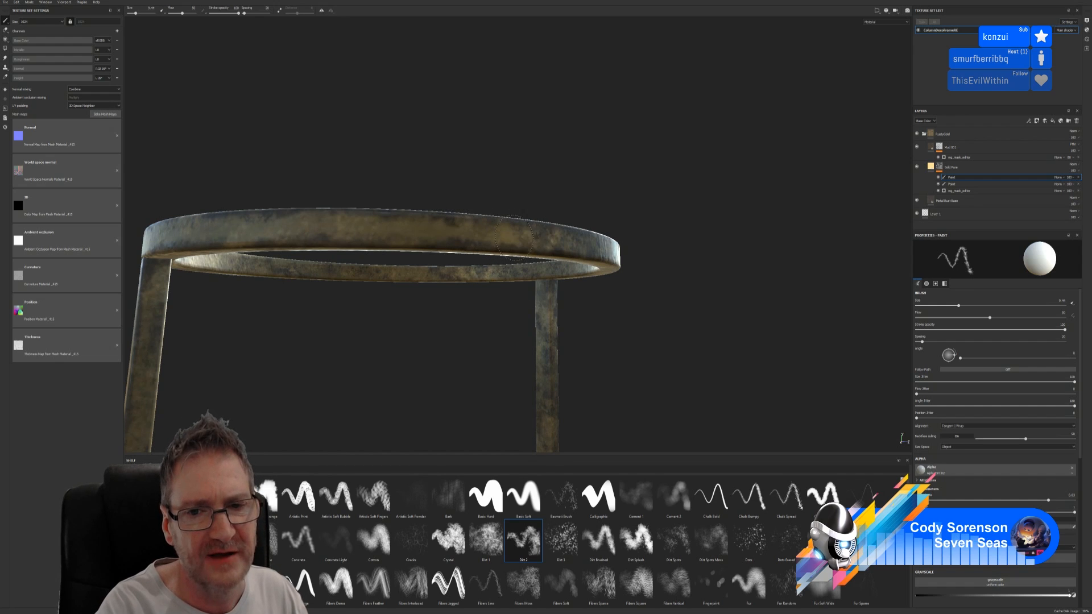
pyautogui.click(568, 250)
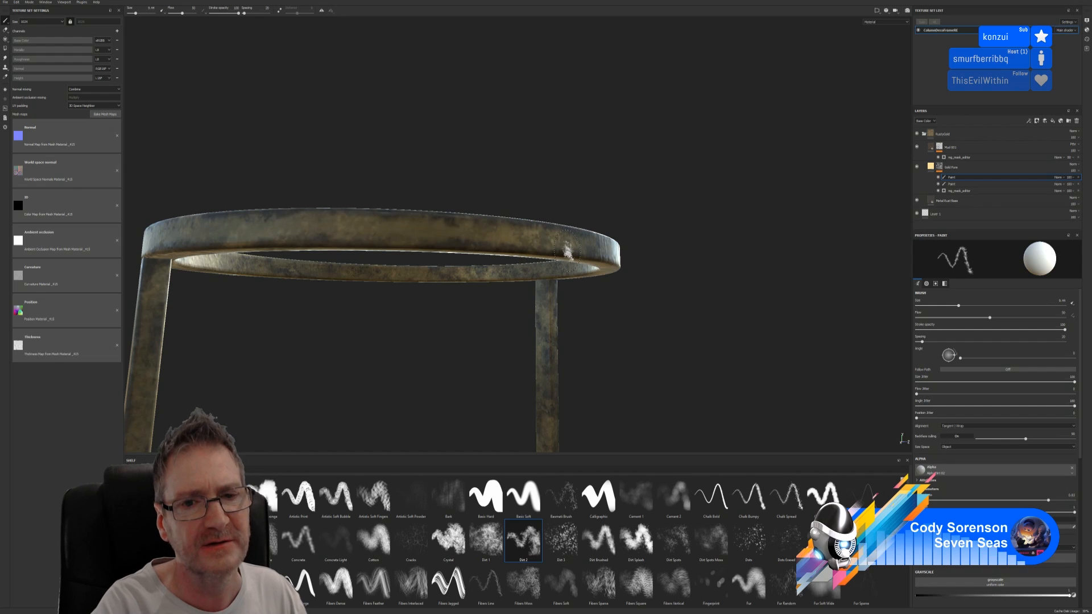
# Undo the last brush stroke on the top ring and dab dirt along the lower edge of its outer face.
pyautogui.scroll(3, 568, 251)
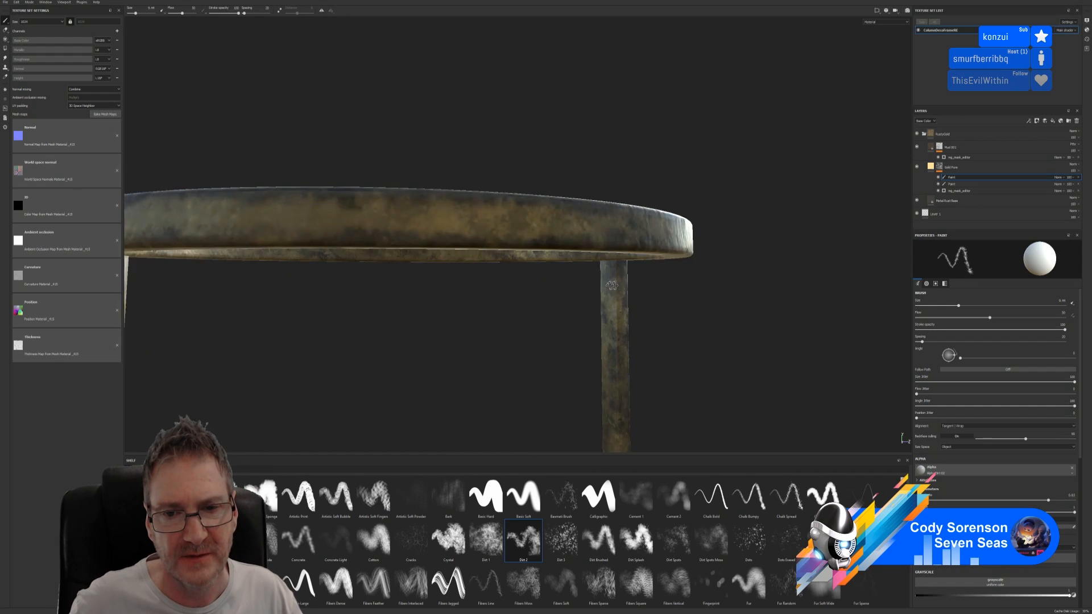
pyautogui.scroll(-3, 583, 279)
pyautogui.keyDown('alt'); pyautogui.moveTo(485, 278); pyautogui.dragTo(512, 148, button='middle'); pyautogui.keyUp('alt')
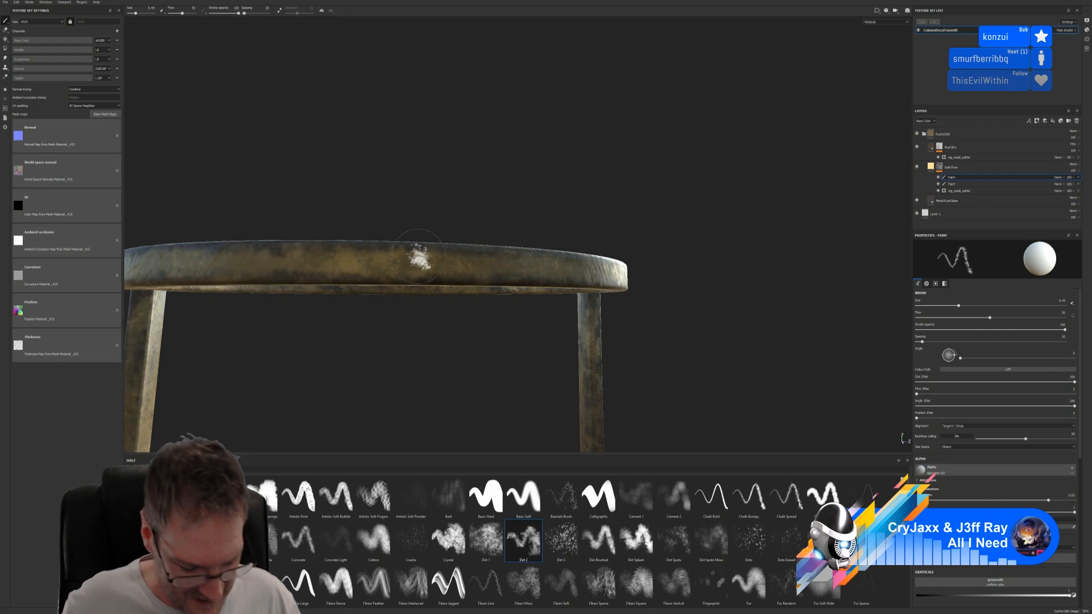
pyautogui.hotkey('ctrl', 'z')
pyautogui.moveTo(561, 133)
pyautogui.keyDown('alt'); pyautogui.mouseDown()
pyautogui.moveTo(470, 127)
pyautogui.moveTo(441, 169)
pyautogui.mouseUp(); pyautogui.keyUp('alt')
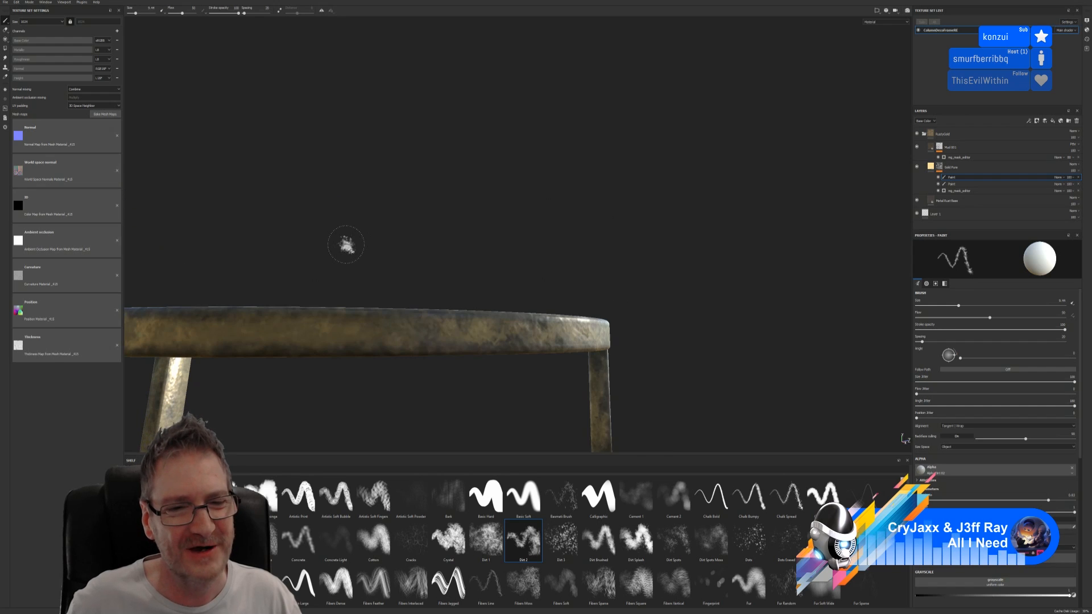
pyautogui.keyDown('alt'); pyautogui.moveTo(346, 244); pyautogui.dragTo(419, 207); pyautogui.keyUp('alt')
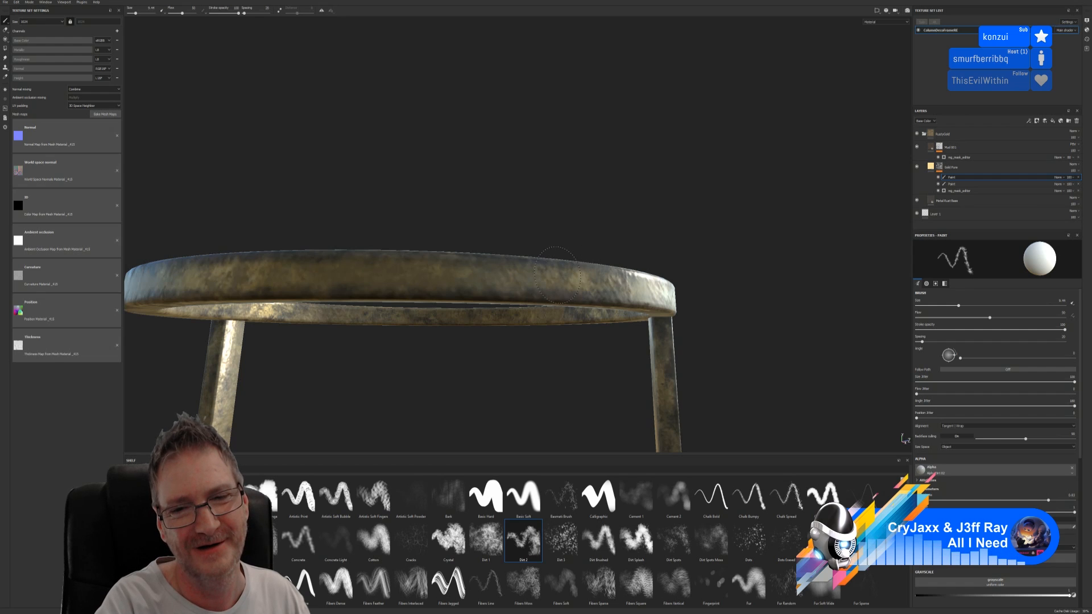
pyautogui.click(498, 301)
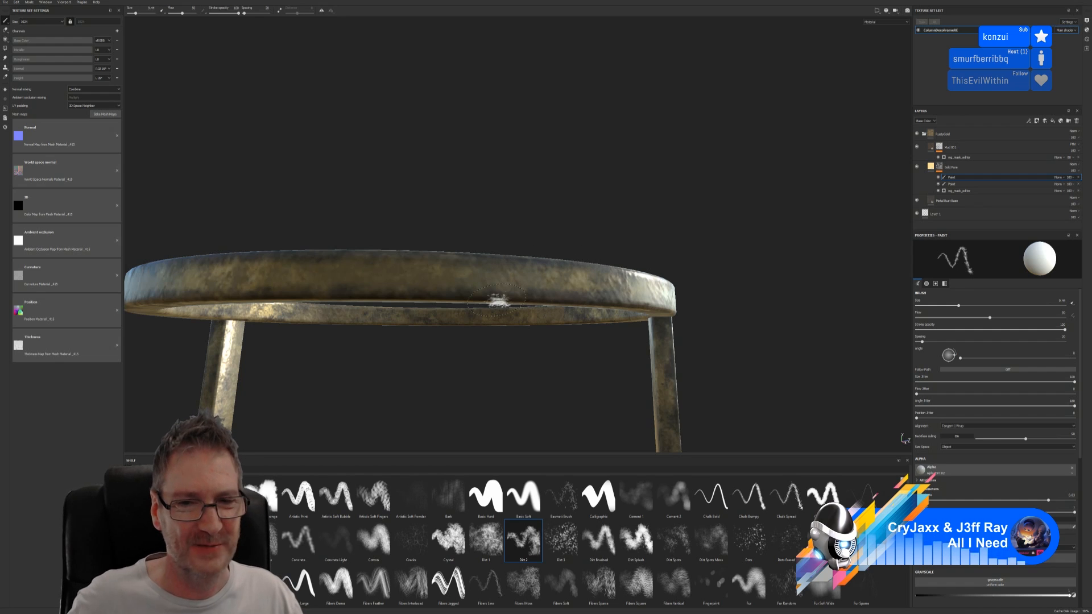
# Brush dirt strokes onto the top ring's outer face around the spot where a thick upright post joins it.
pyautogui.moveTo(789, 139)
pyautogui.keyDown('alt'); pyautogui.mouseDown()
pyautogui.moveTo(707, 151)
pyautogui.moveTo(705, 139)
pyautogui.mouseUp(); pyautogui.keyUp('alt')
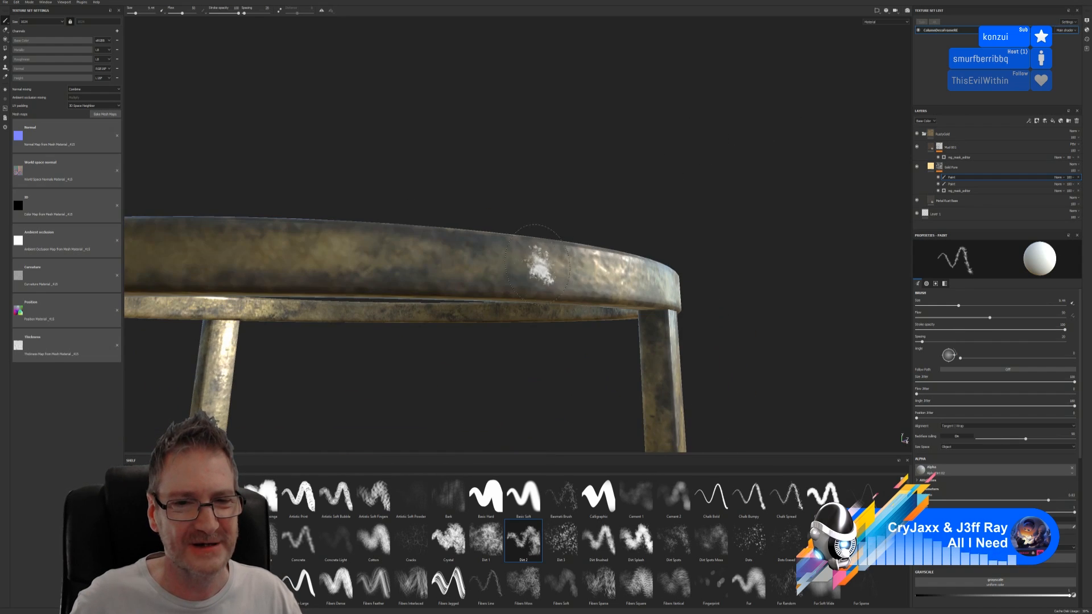
pyautogui.scroll(-4, 535, 272)
pyautogui.moveTo(551, 205)
pyautogui.keyDown('alt'); pyautogui.mouseDown()
pyautogui.moveTo(515, 207)
pyautogui.moveTo(541, 205)
pyautogui.mouseUp(); pyautogui.keyUp('alt')
pyautogui.scroll(3, 556, 232)
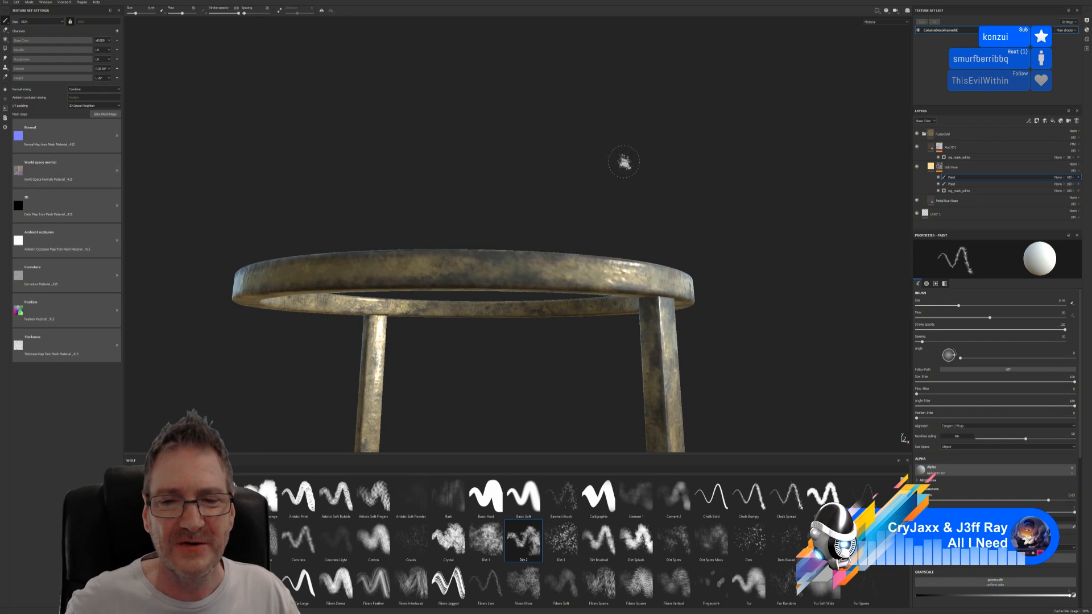
pyautogui.keyDown('alt'); pyautogui.moveTo(624, 163); pyautogui.dragTo(510, 197); pyautogui.keyUp('alt')
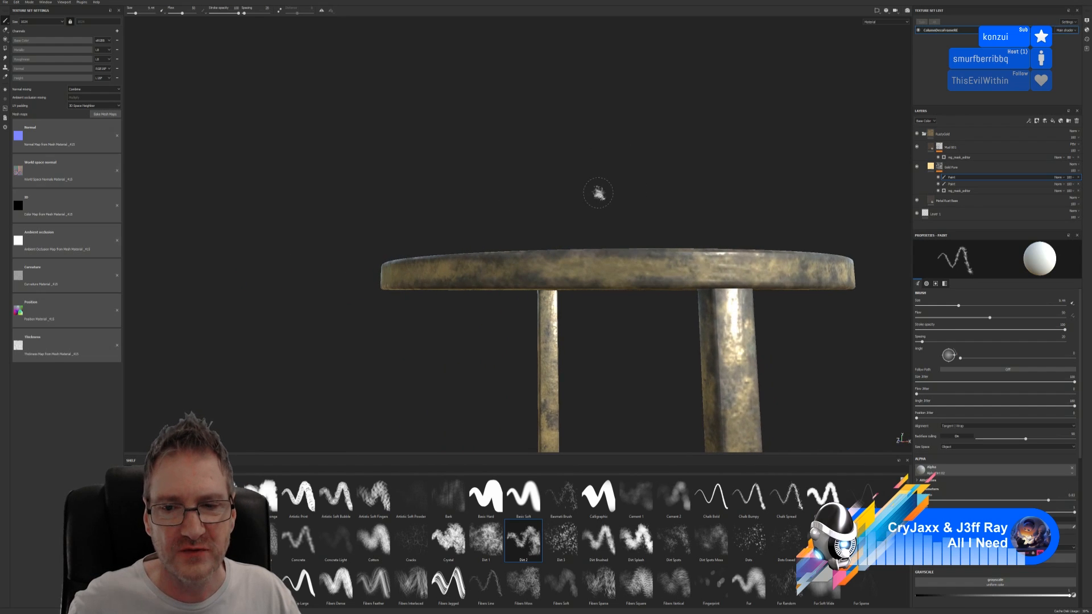
pyautogui.keyDown('alt'); pyautogui.moveTo(597, 190); pyautogui.dragTo(444, 173); pyautogui.keyUp('alt')
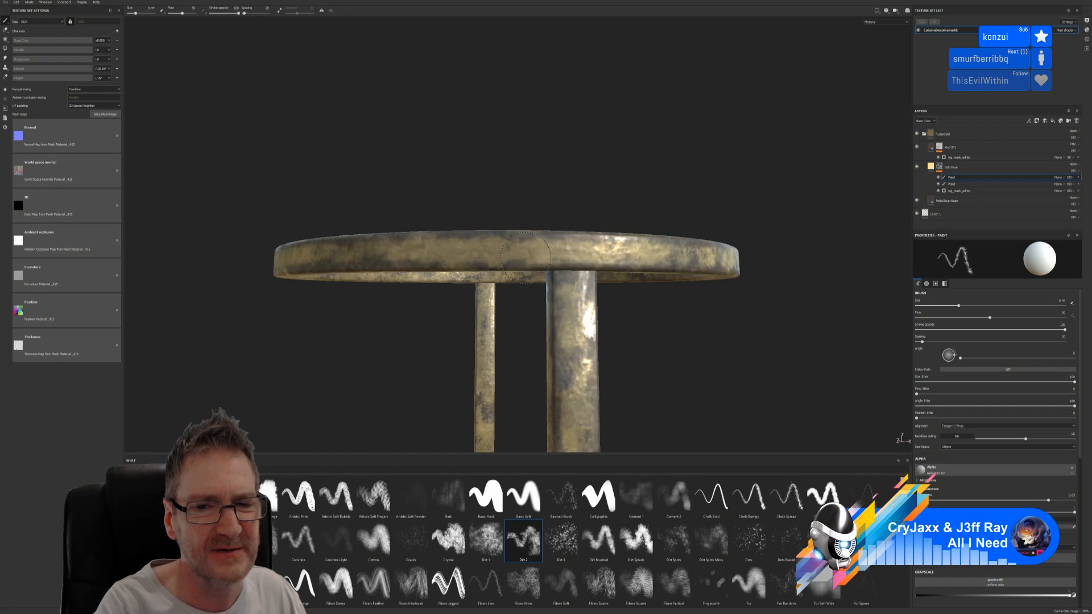
pyautogui.moveTo(518, 258); pyautogui.dragTo(505, 259)
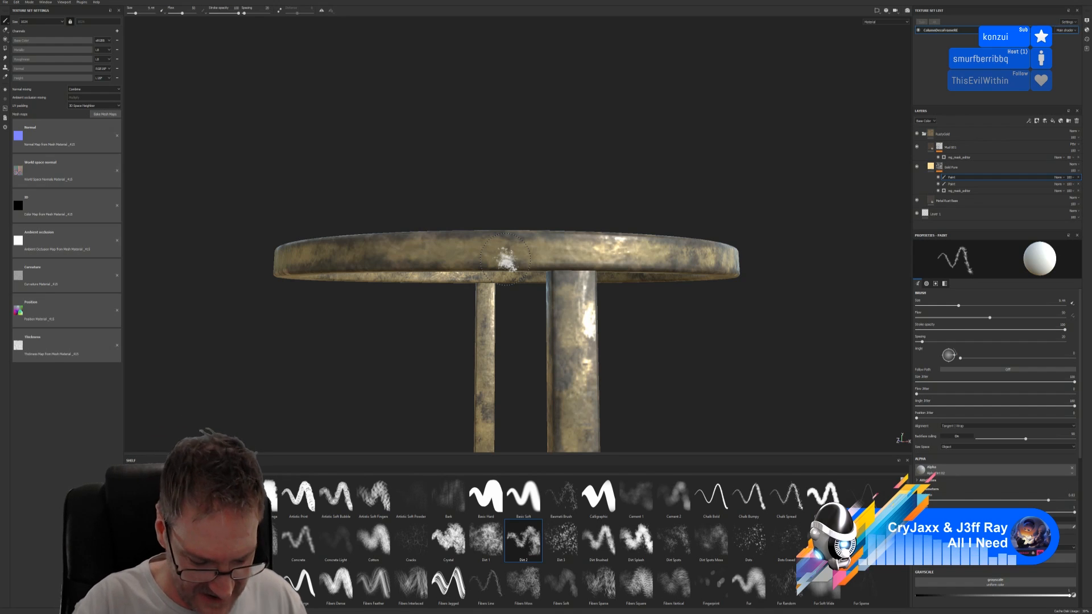
pyautogui.keyDown('alt'); pyautogui.moveTo(657, 187); pyautogui.dragTo(574, 158); pyautogui.keyUp('alt')
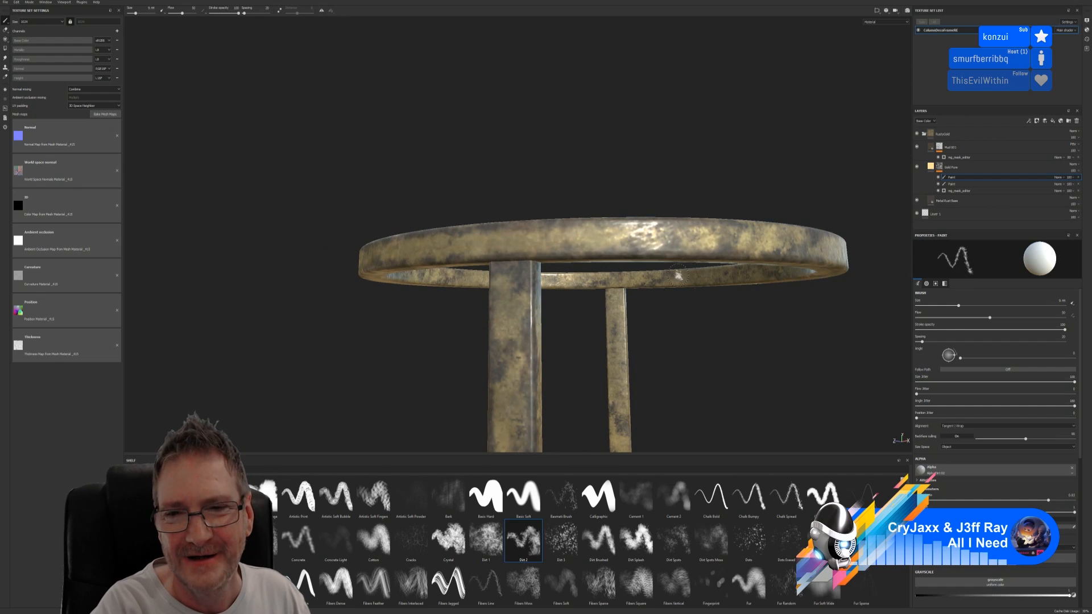
pyautogui.moveTo(645, 241)
pyautogui.mouseDown()
pyautogui.moveTo(628, 239)
pyautogui.moveTo(736, 238)
pyautogui.moveTo(590, 242)
pyautogui.mouseUp()
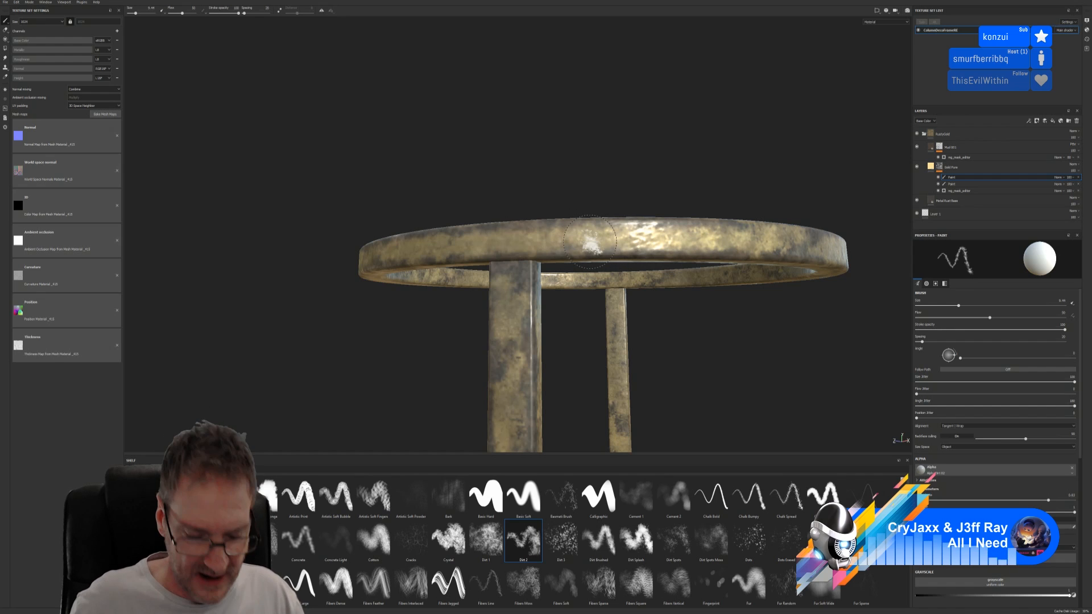
# Paint dirt strokes along the top ring's outer face from the middle of the span past the neighbouring post.
pyautogui.moveTo(724, 188); pyautogui.dragTo(618, 191, button='middle')
pyautogui.keyDown('alt'); pyautogui.moveTo(654, 158); pyautogui.dragTo(603, 159); pyautogui.keyUp('alt')
pyautogui.scroll(-2, 615, 192)
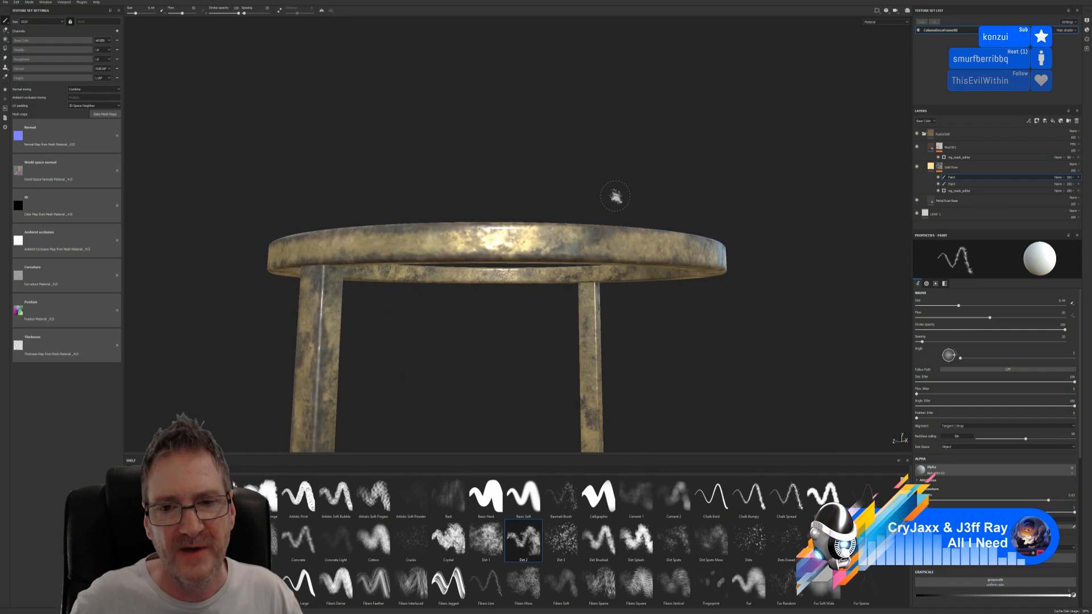
pyautogui.keyDown('alt'); pyautogui.moveTo(615, 196); pyautogui.dragTo(546, 190); pyautogui.keyUp('alt')
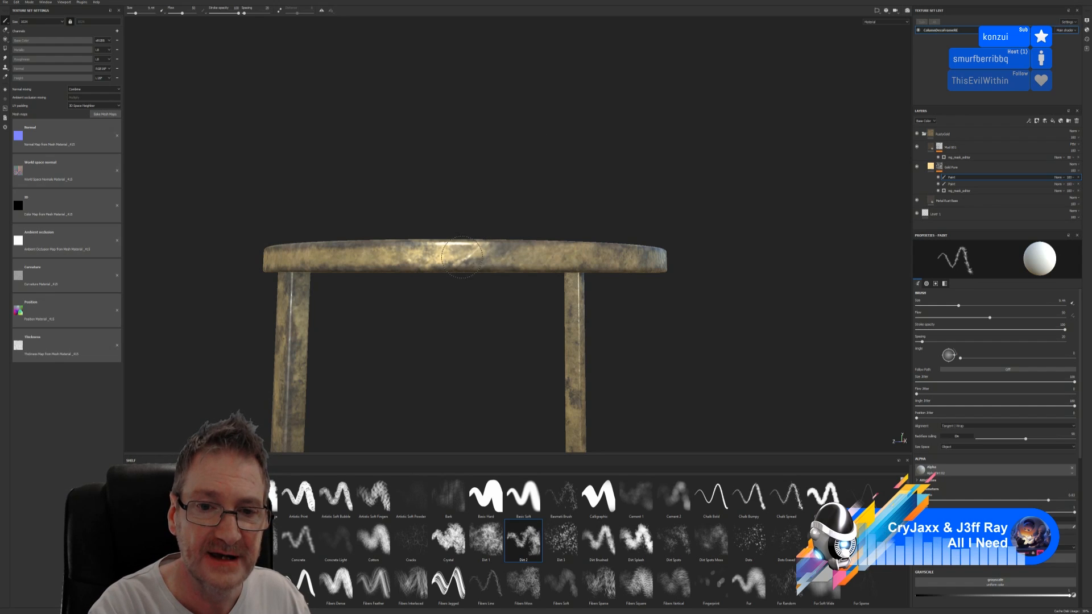
pyautogui.moveTo(475, 257); pyautogui.dragTo(532, 254)
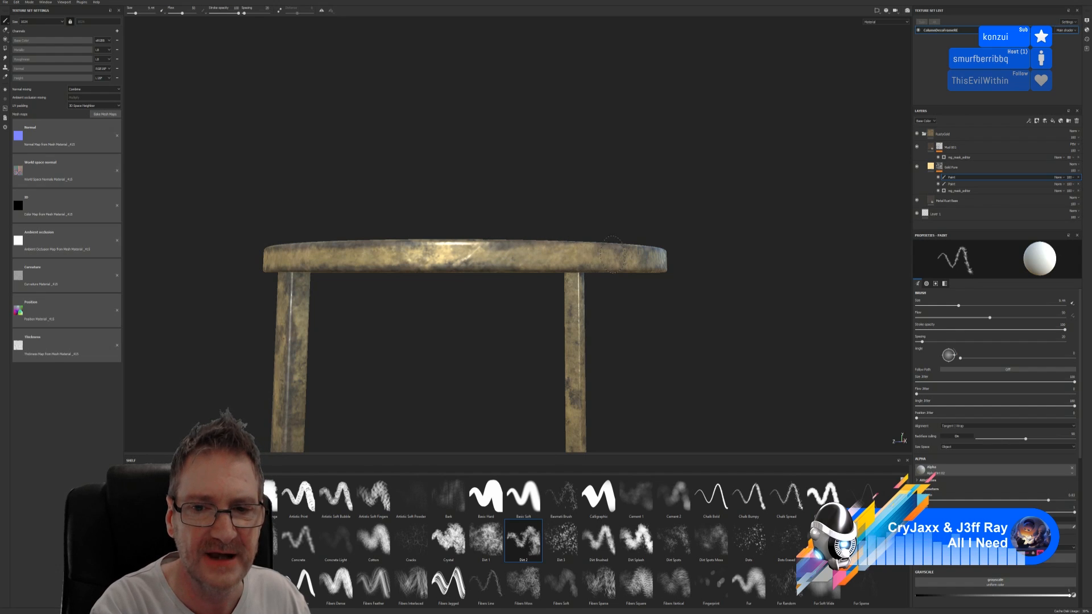
pyautogui.moveTo(607, 258); pyautogui.dragTo(645, 260)
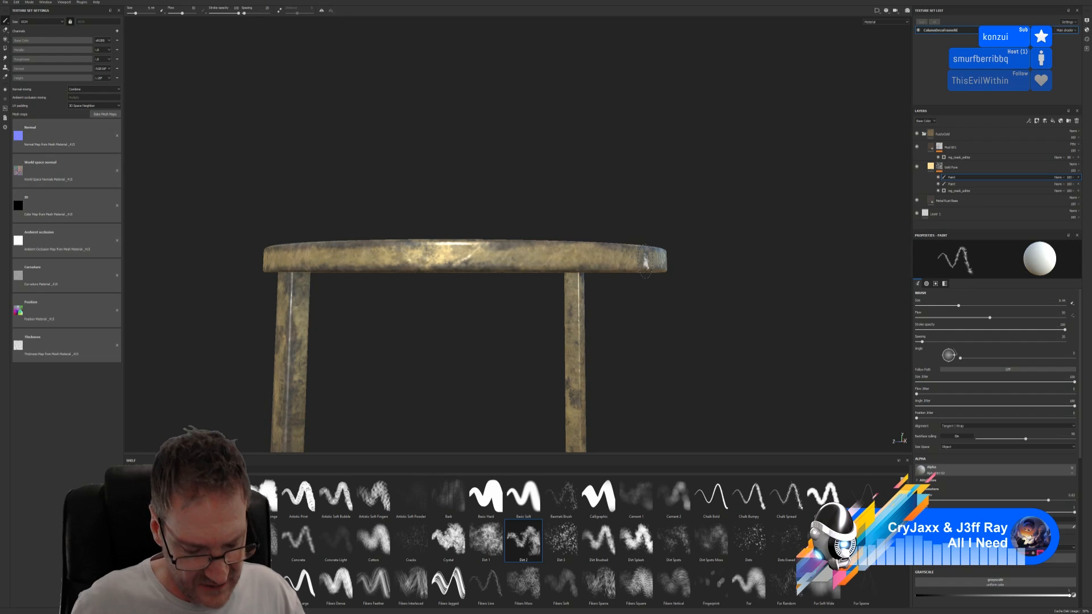
# Add a short dirt stroke to the section of the top ring's outer face between the next pair of posts.
pyautogui.keyDown('alt'); pyautogui.moveTo(680, 241); pyautogui.dragTo(546, 250); pyautogui.keyUp('alt')
pyautogui.scroll(-3, 545, 271)
pyautogui.keyDown('alt'); pyautogui.moveTo(611, 162); pyautogui.dragTo(590, 165); pyautogui.keyUp('alt')
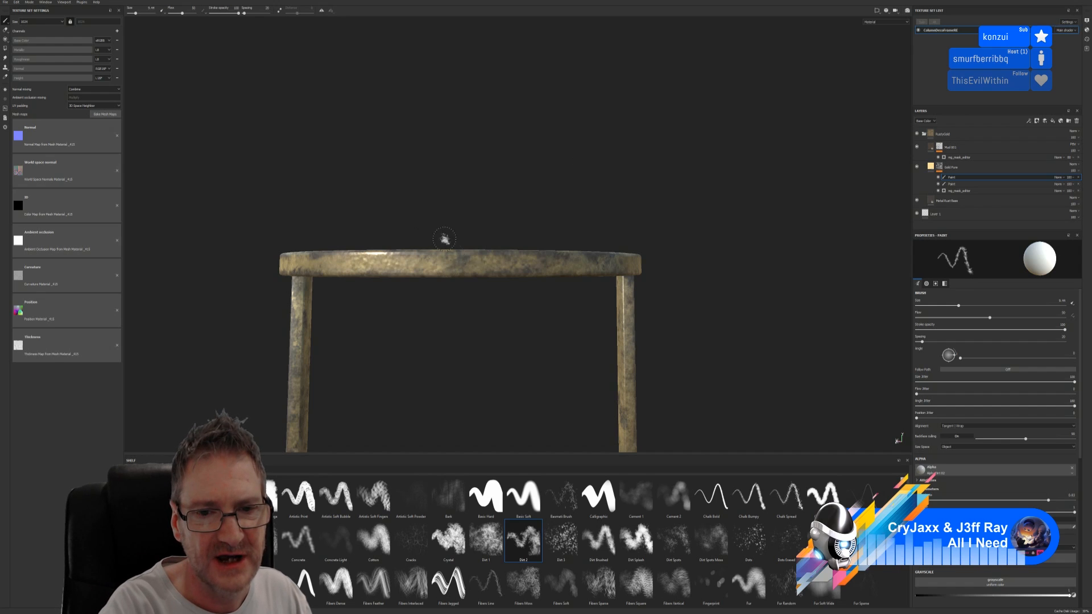
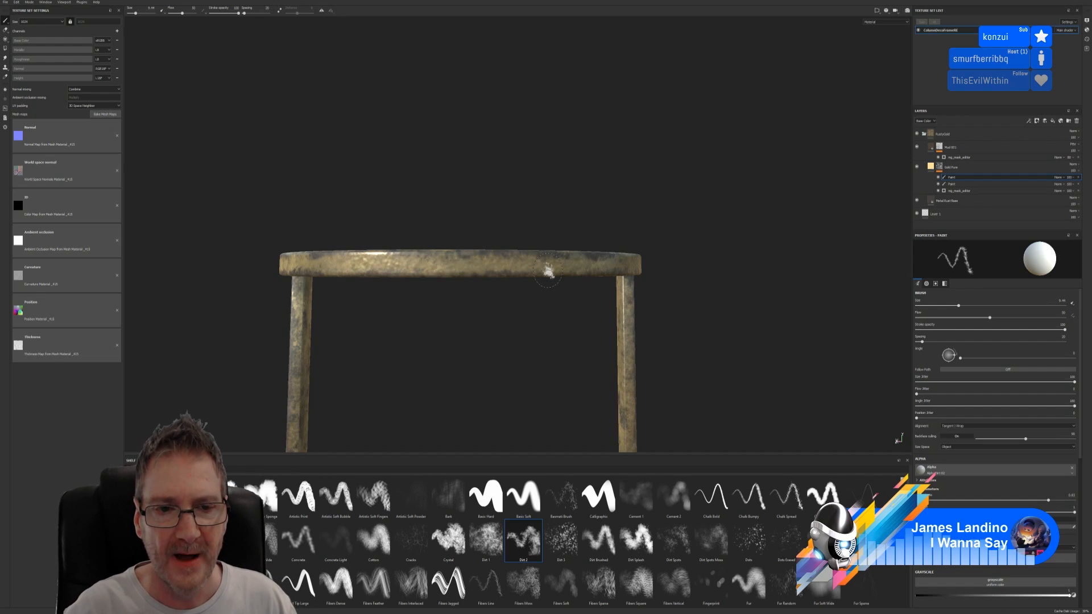
pyautogui.moveTo(727, 126)
pyautogui.keyDown('alt'); pyautogui.mouseDown()
pyautogui.moveTo(701, 166)
pyautogui.moveTo(509, 165)
pyautogui.mouseUp(); pyautogui.keyUp('alt')
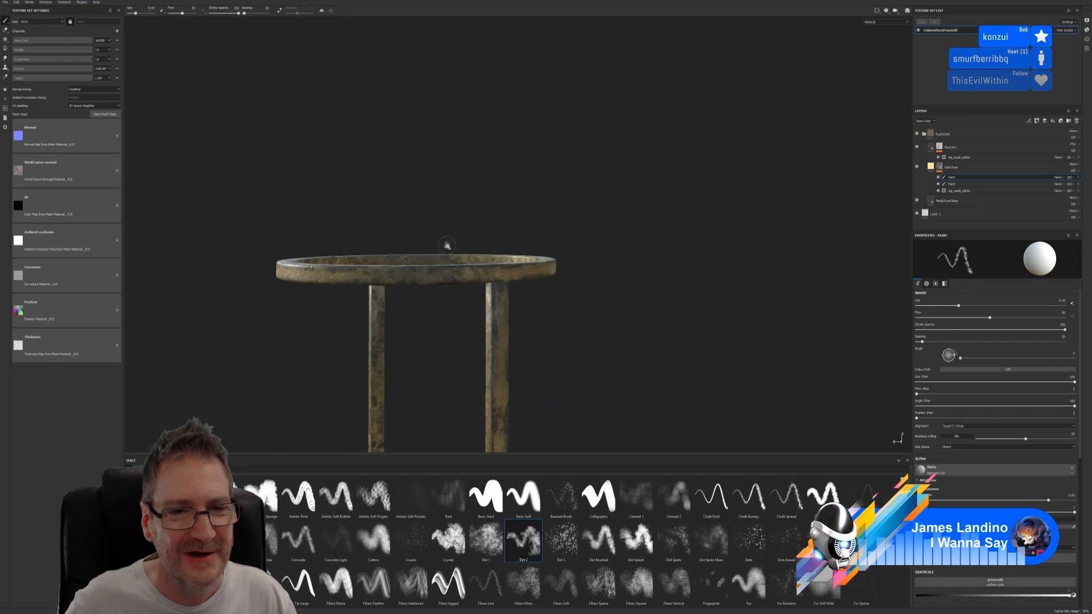
pyautogui.scroll(3, 433, 261)
pyautogui.moveTo(426, 224)
pyautogui.keyDown('alt'); pyautogui.mouseDown()
pyautogui.moveTo(524, 183)
pyautogui.moveTo(601, 118)
pyautogui.mouseUp(); pyautogui.keyUp('alt')
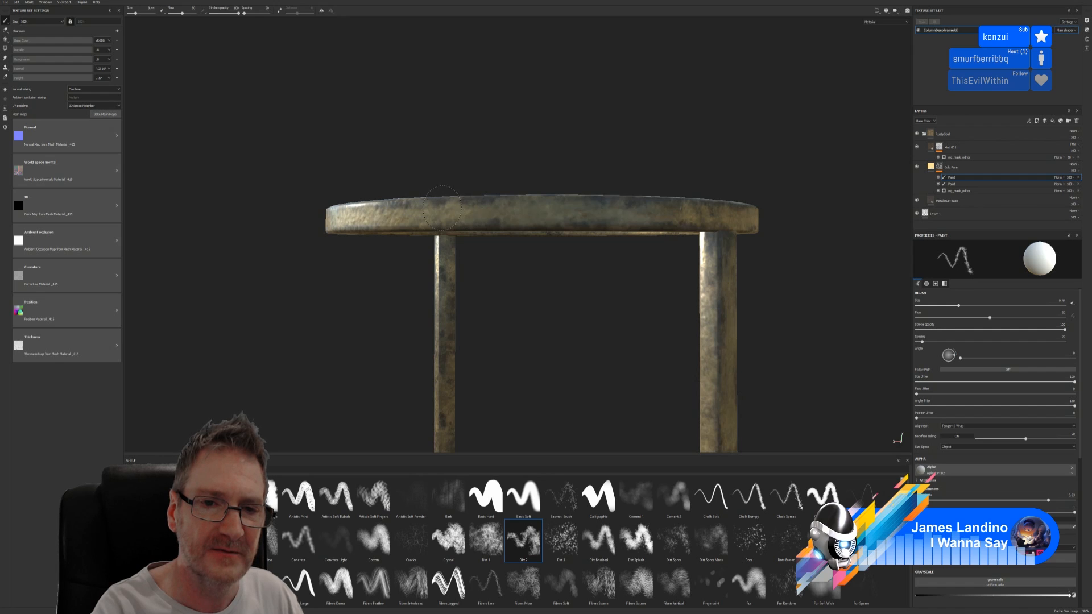
pyautogui.moveTo(481, 211); pyautogui.dragTo(488, 210)
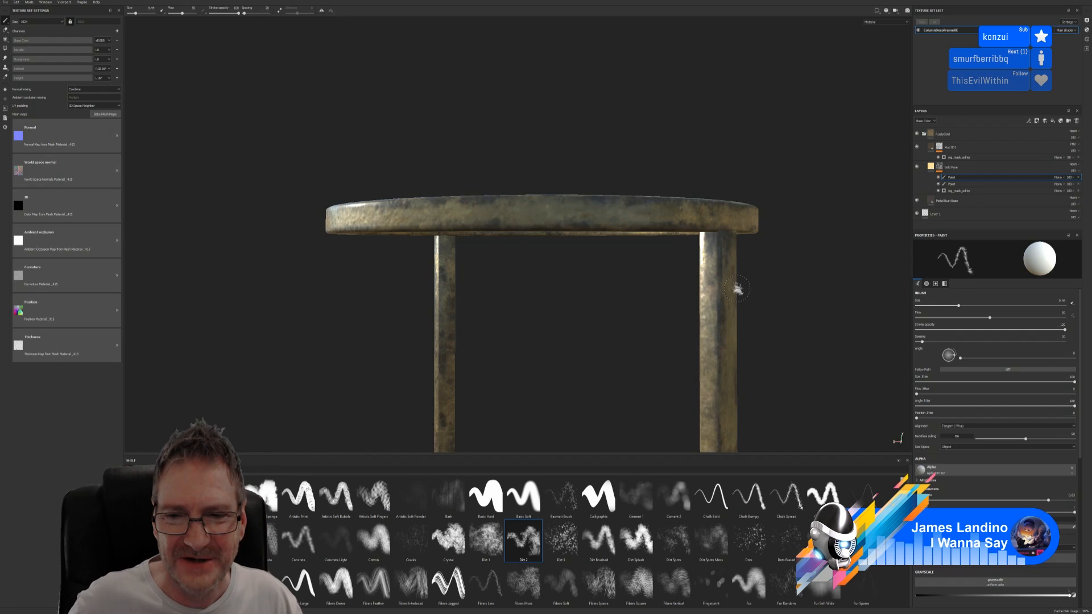
# Examine the painted dirt on the frame's top ring, upright posts and bottom ring from several sides.
pyautogui.scroll(-2, 731, 296)
pyautogui.scroll(-1, 722, 304)
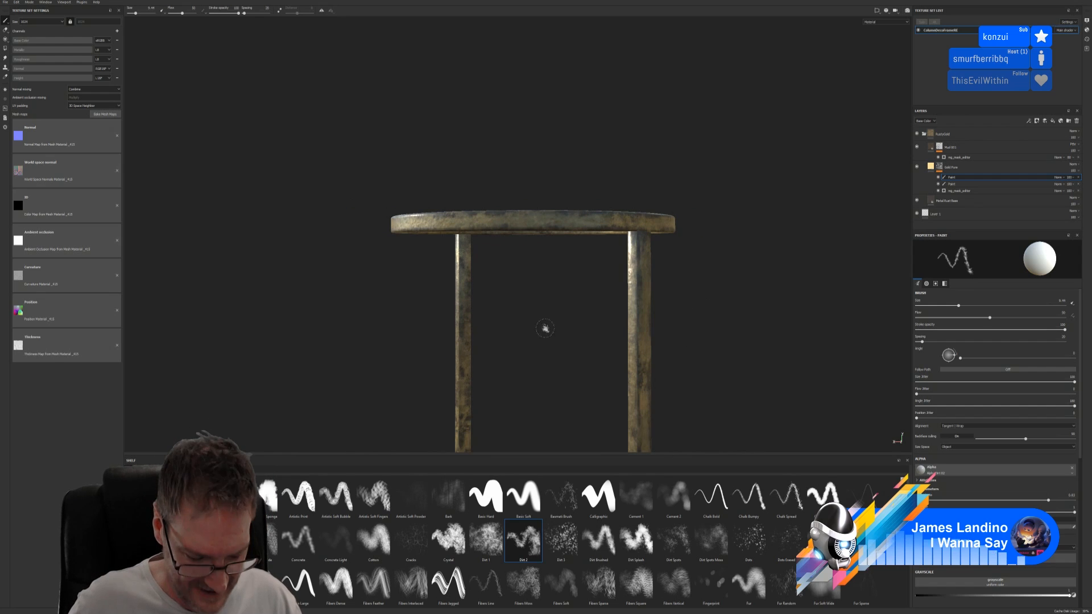
pyautogui.keyDown('alt'); pyautogui.moveTo(632, 330); pyautogui.dragTo(594, 310); pyautogui.keyUp('alt')
pyautogui.keyDown('alt'); pyautogui.moveTo(555, 316); pyautogui.dragTo(583, 230, button='middle'); pyautogui.keyUp('alt')
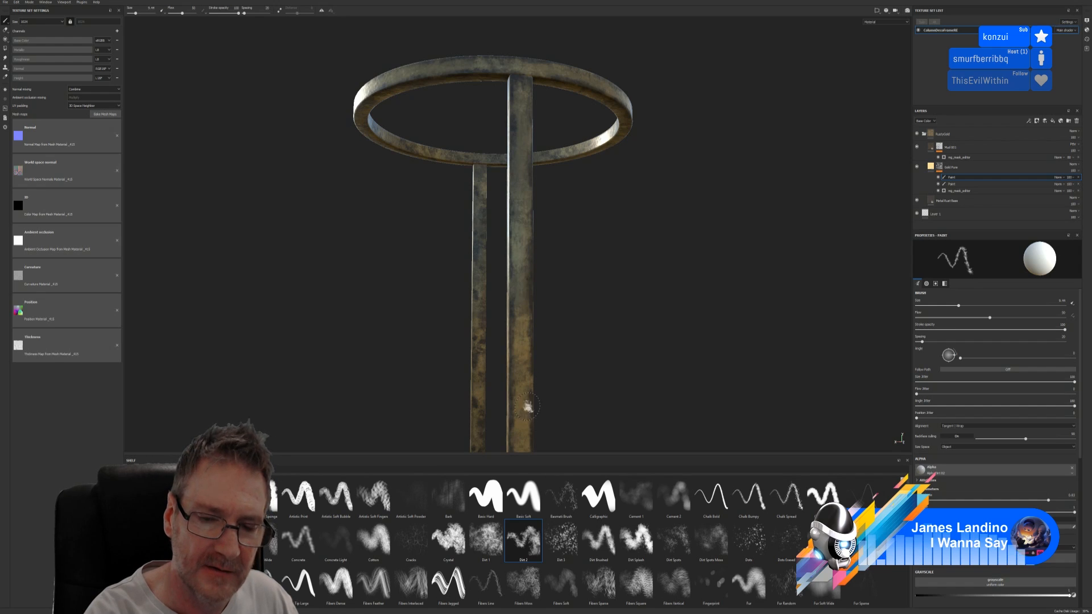
pyautogui.keyDown('alt'); pyautogui.moveTo(620, 379); pyautogui.dragTo(641, 244, button='middle'); pyautogui.keyUp('alt')
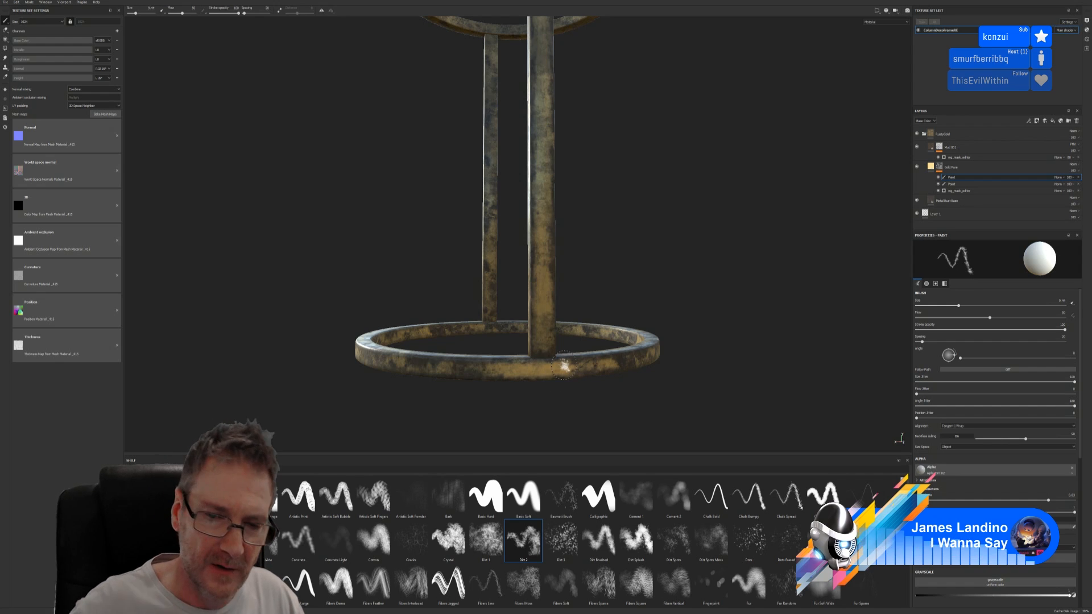
pyautogui.keyDown('alt'); pyautogui.moveTo(658, 374); pyautogui.dragTo(459, 379); pyautogui.keyUp('alt')
pyautogui.scroll(2, 475, 378)
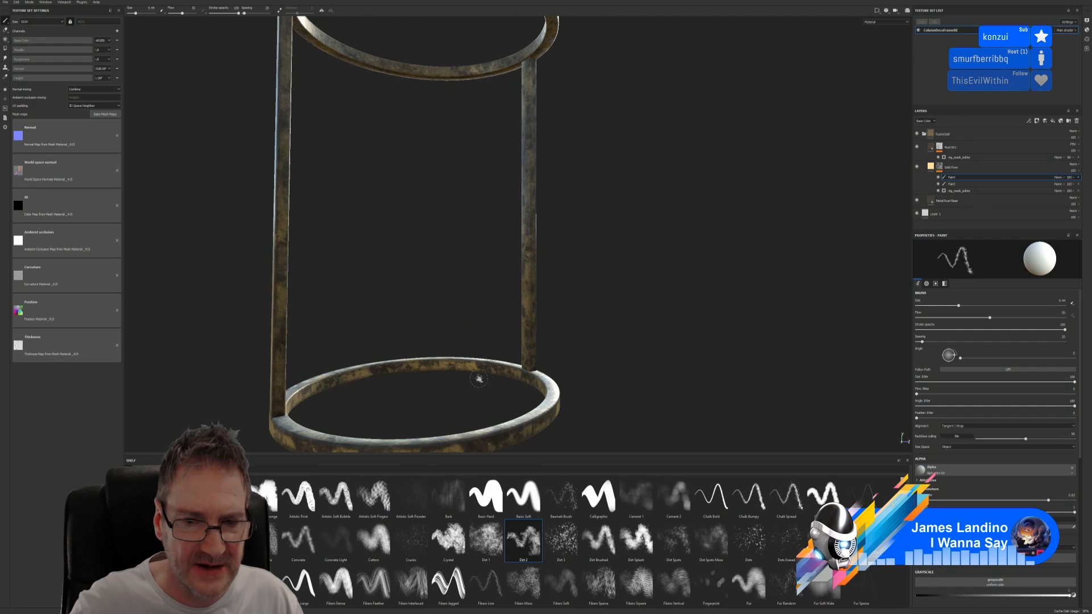
pyautogui.keyDown('alt'); pyautogui.moveTo(635, 322); pyautogui.dragTo(672, 251); pyautogui.keyUp('alt')
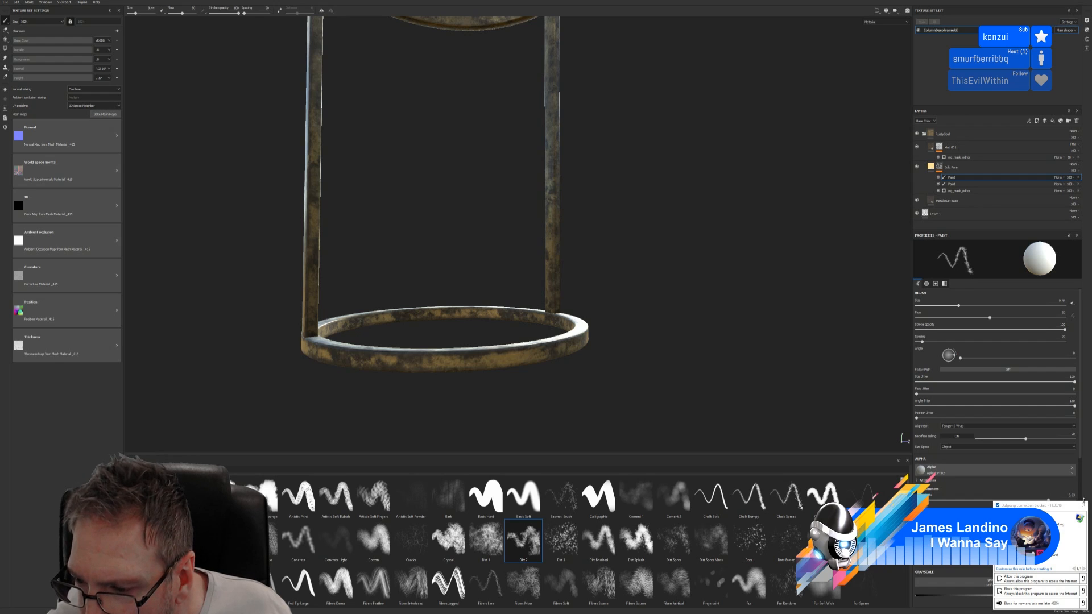
pyautogui.click(1082, 503)
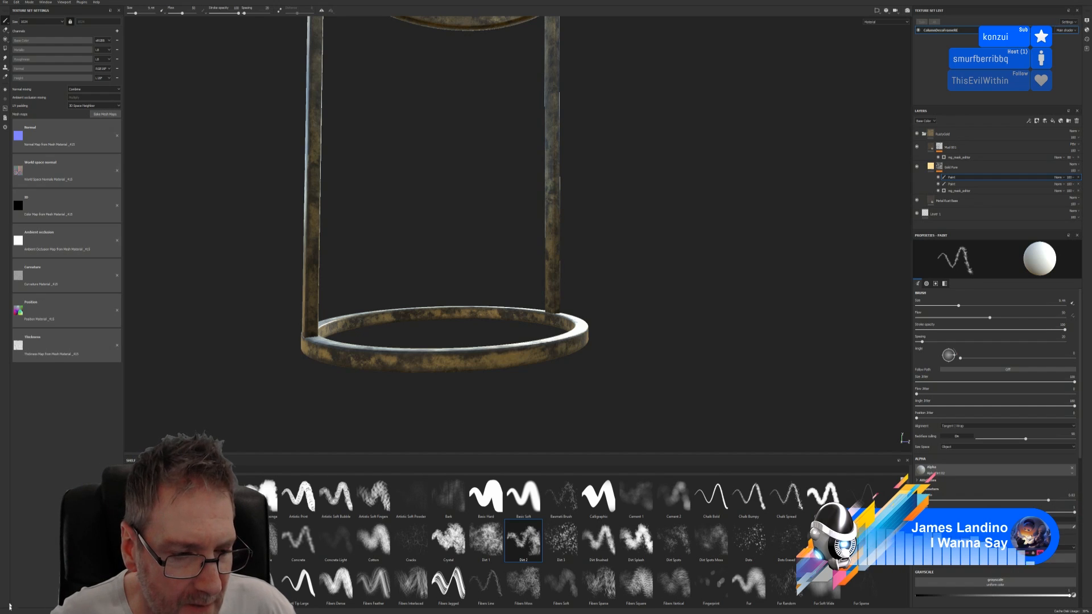
pyautogui.press('super')
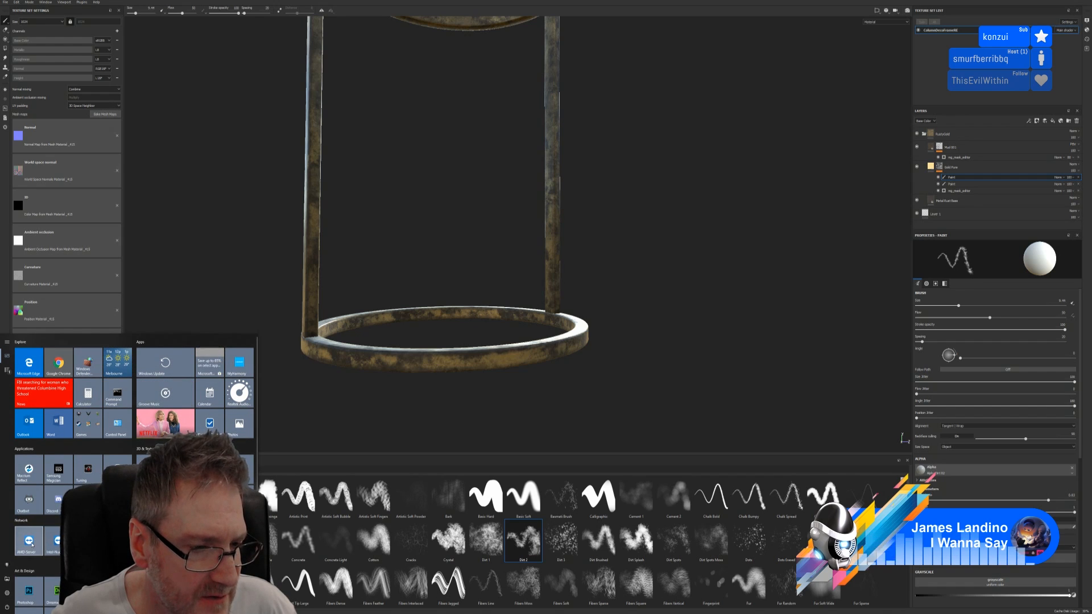
pyautogui.click(31, 544)
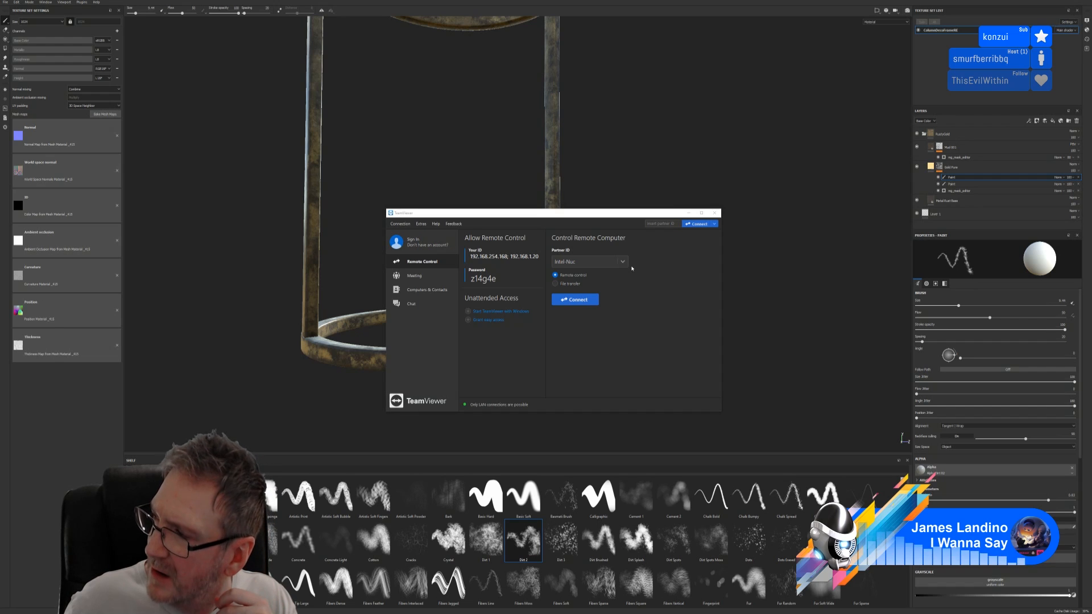
pyautogui.click(714, 212)
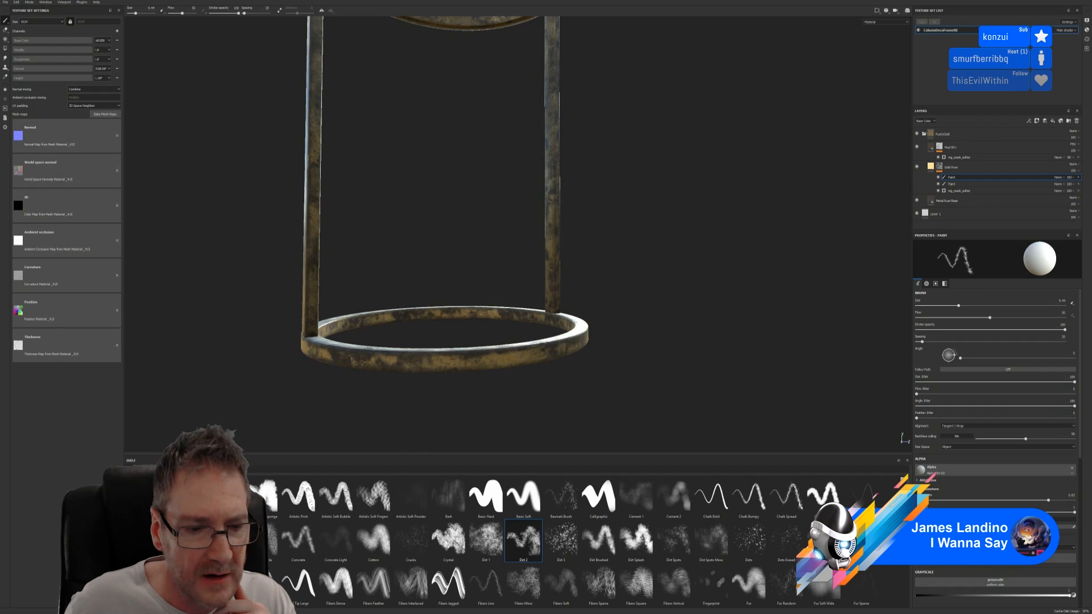
# Switch to TeamViewer, start a remote control connection to Intel-Nuc and move its window away from the model.
pyautogui.press('super')
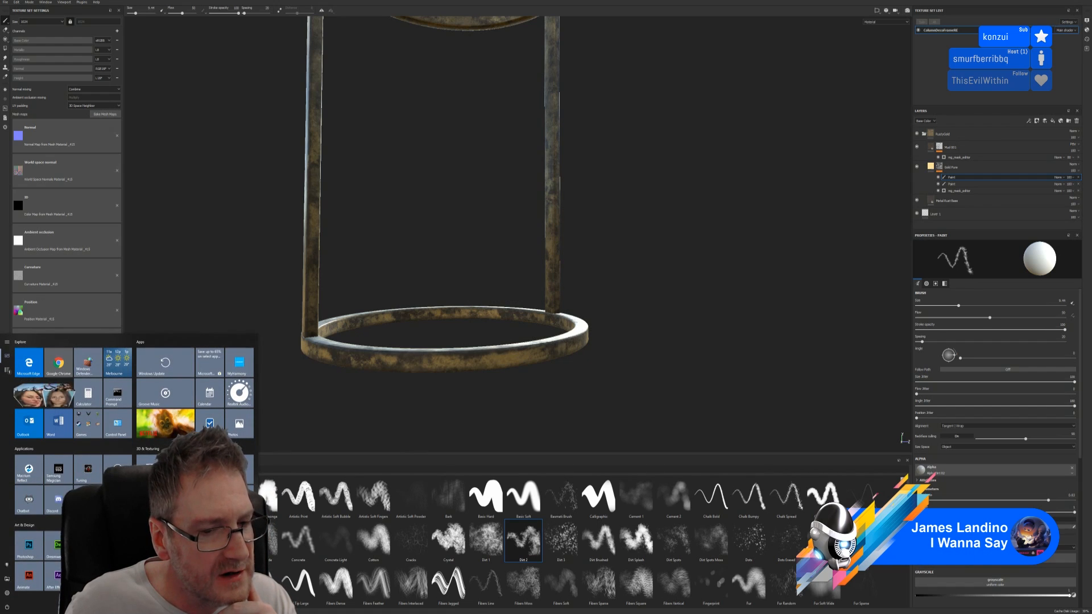
pyautogui.click(54, 537)
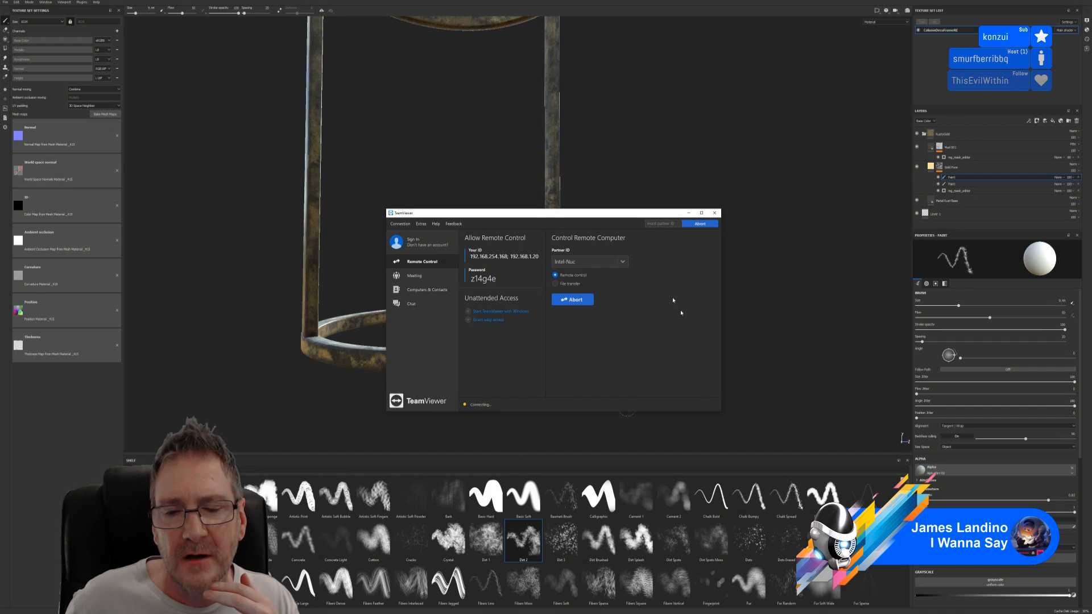
pyautogui.moveTo(591, 214); pyautogui.dragTo(1091, 329)
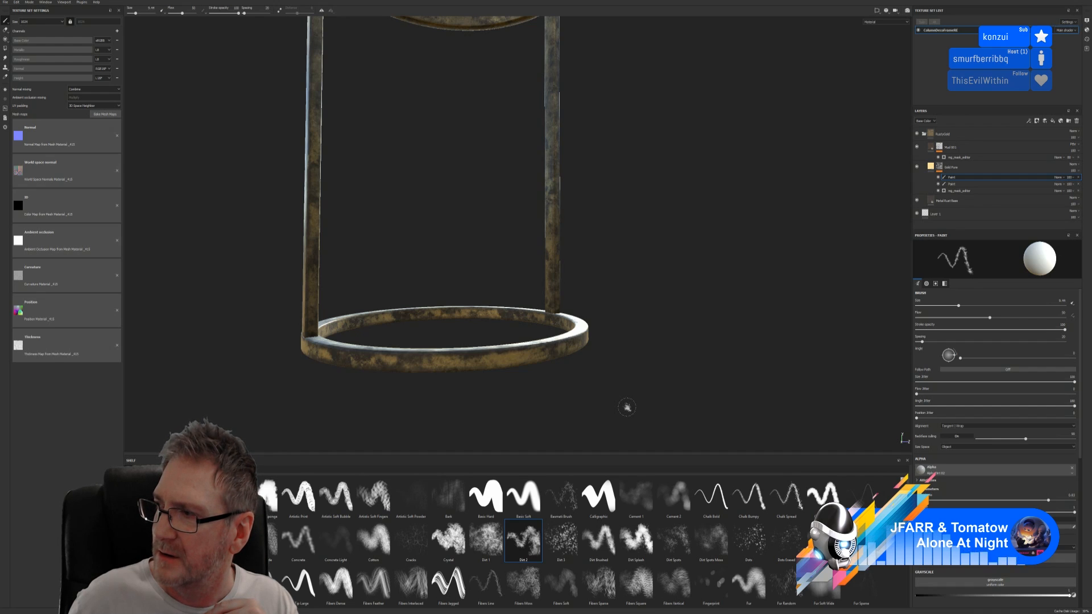
pyautogui.press('super')
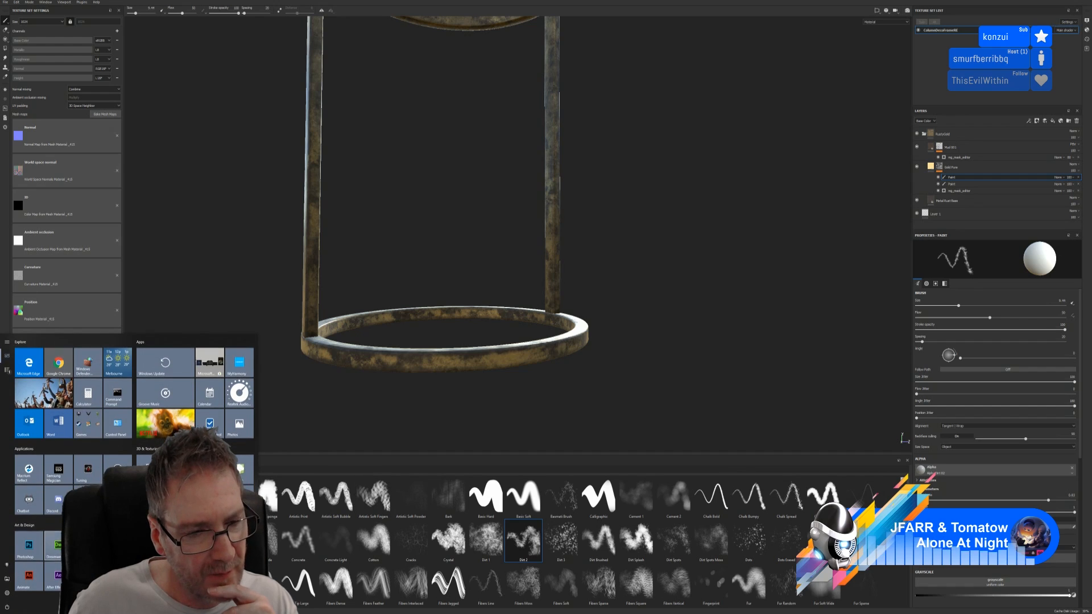
pyautogui.click(58, 541)
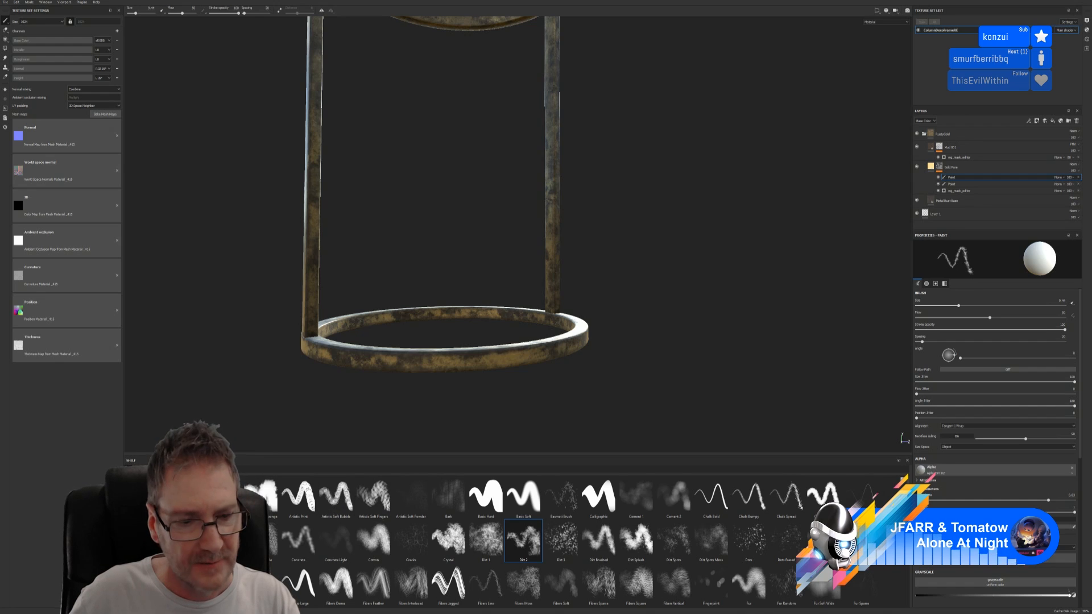
pyautogui.press('super')
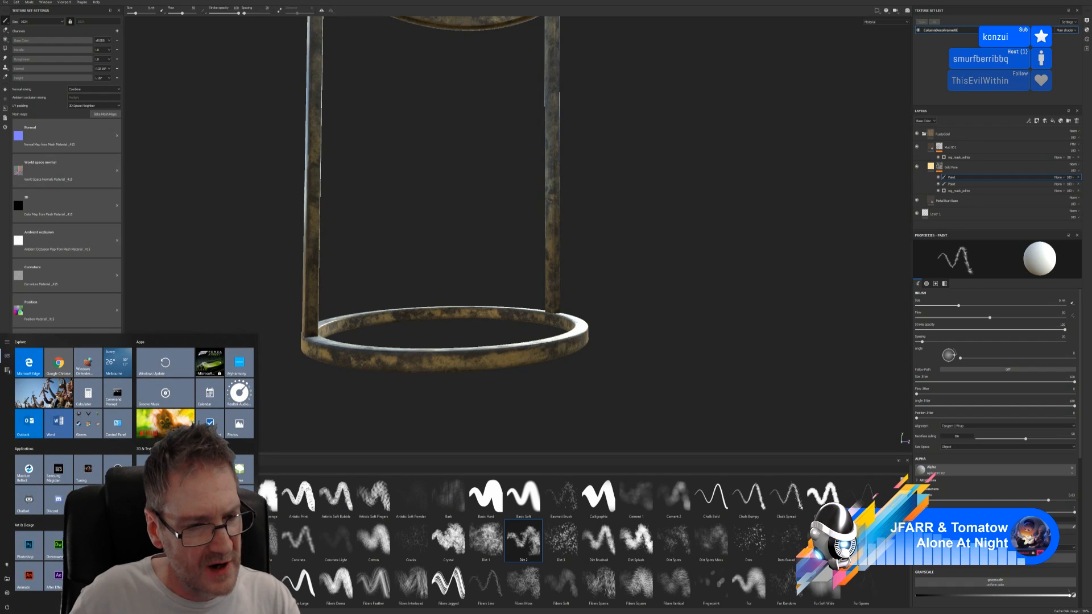
pyautogui.press('super')
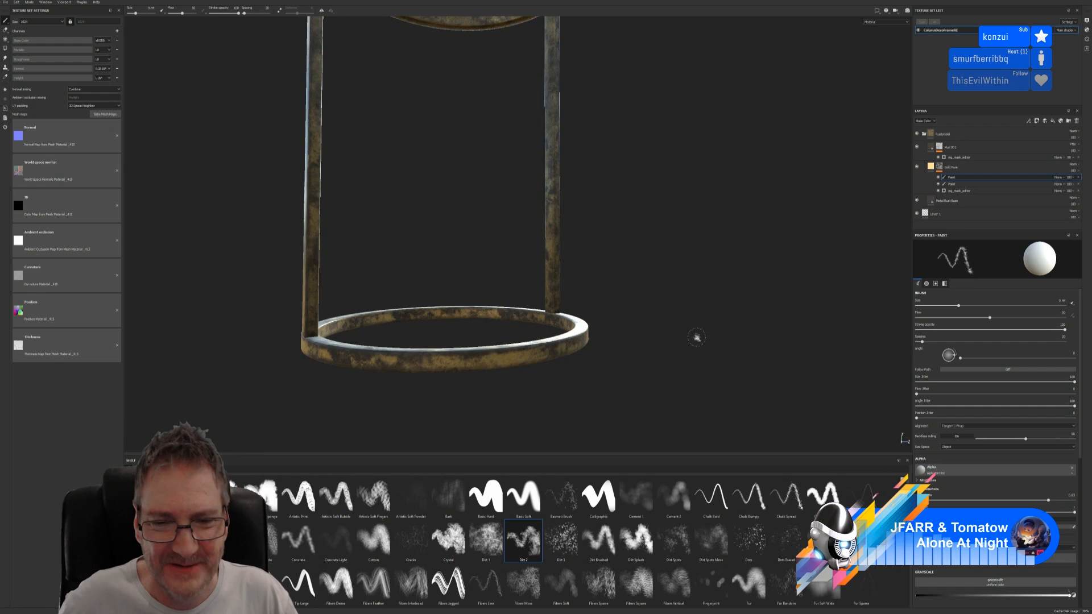
# Dab dirt onto the outer face of the thick upright post, just above the bottom ring and on its upper part.
pyautogui.keyDown('alt'); pyautogui.moveTo(694, 336); pyautogui.dragTo(514, 333); pyautogui.keyUp('alt')
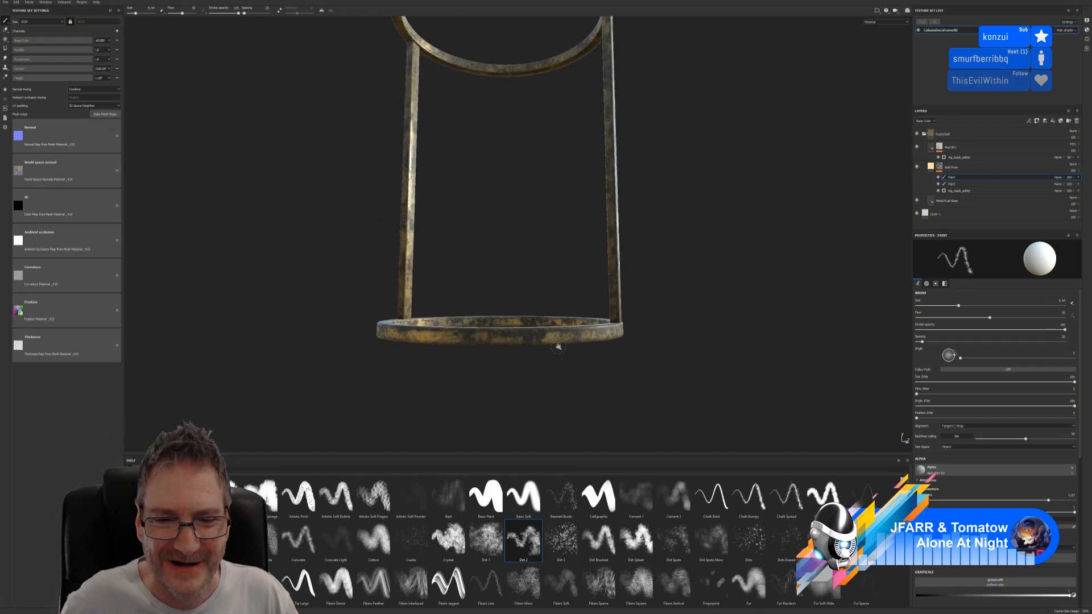
pyautogui.scroll(2, 558, 347)
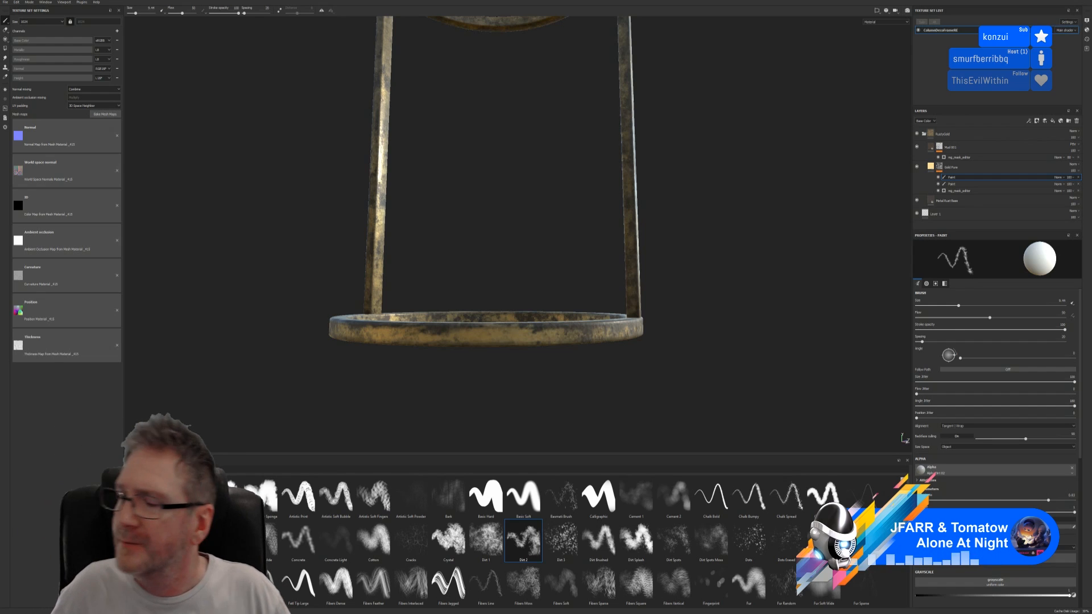
pyautogui.keyDown('alt'); pyautogui.moveTo(729, 253); pyautogui.dragTo(683, 284); pyautogui.keyUp('alt')
pyautogui.scroll(-4, 684, 293)
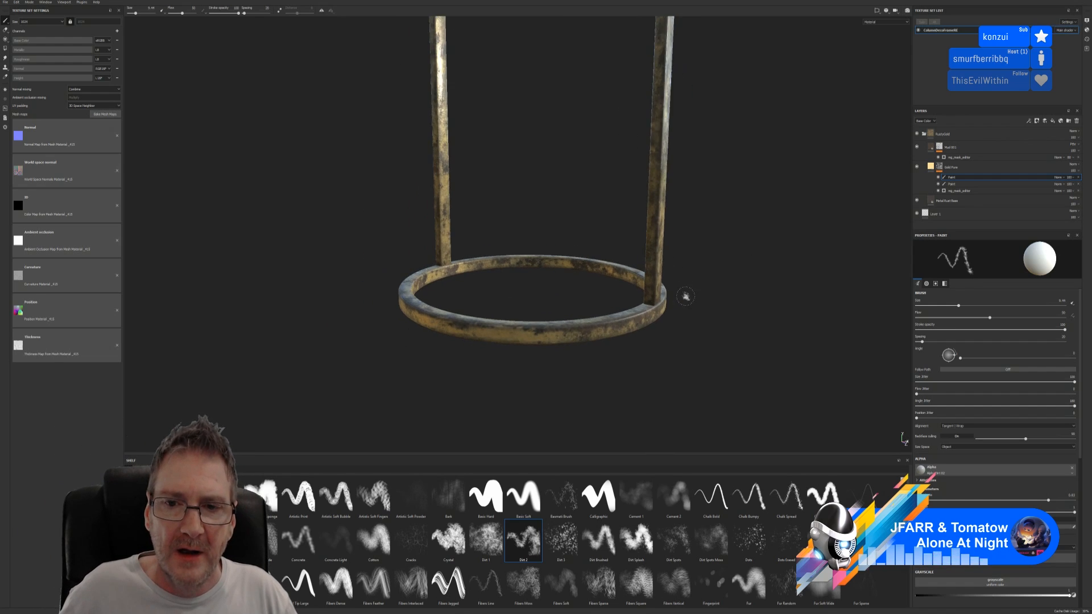
pyautogui.keyDown('alt'); pyautogui.moveTo(661, 236); pyautogui.dragTo(444, 202); pyautogui.keyUp('alt')
pyautogui.scroll(8, 626, 324)
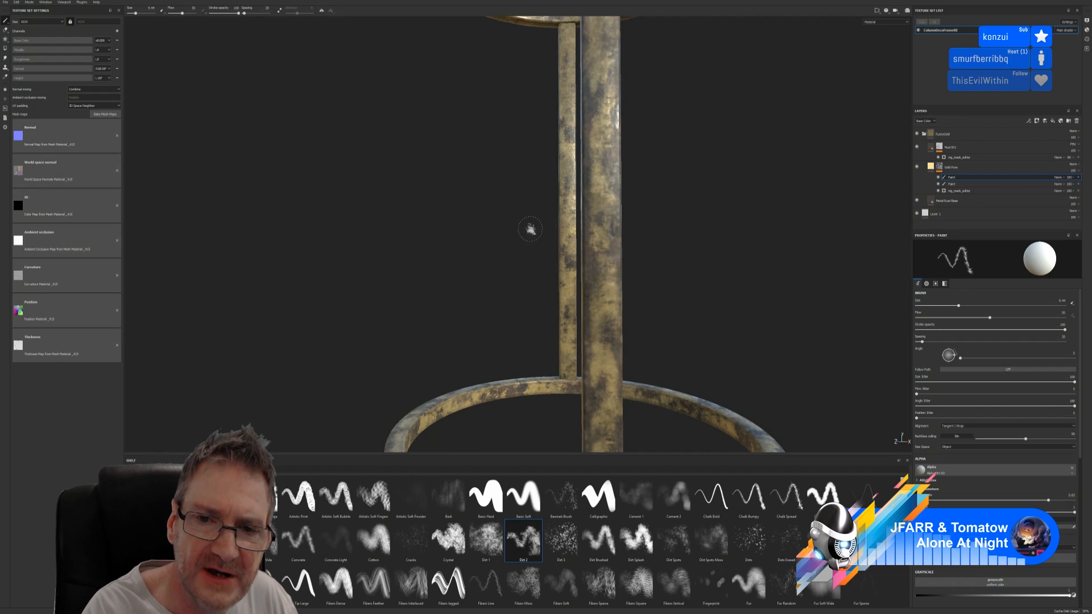
pyautogui.moveTo(599, 320)
pyautogui.mouseDown()
pyautogui.moveTo(605, 250)
pyautogui.moveTo(609, 278)
pyautogui.moveTo(591, 296)
pyautogui.moveTo(585, 280)
pyautogui.moveTo(607, 319)
pyautogui.mouseUp()
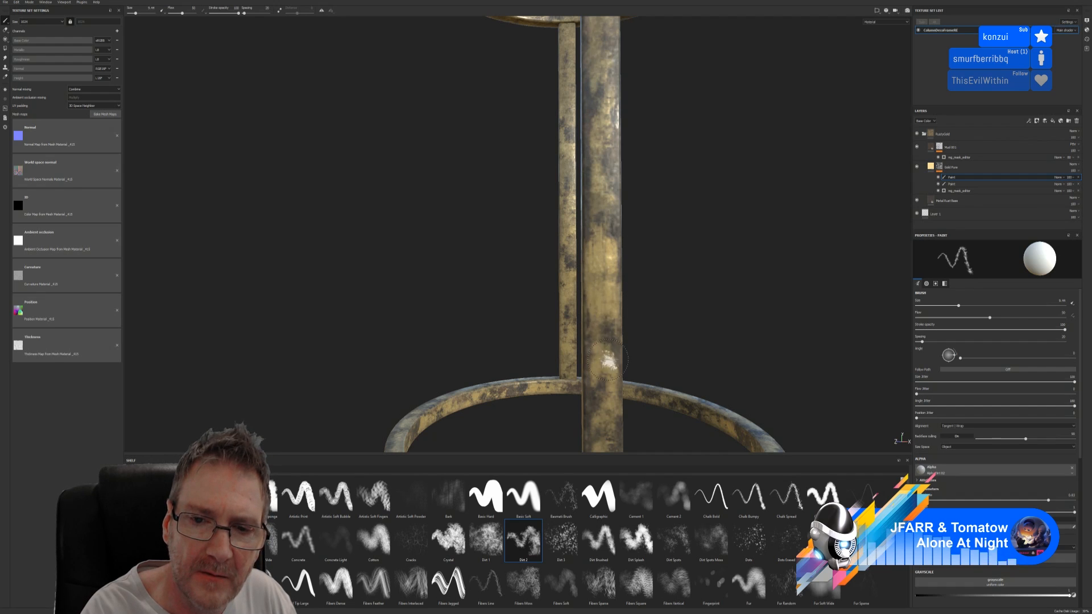
pyautogui.moveTo(611, 332); pyautogui.dragTo(615, 335)
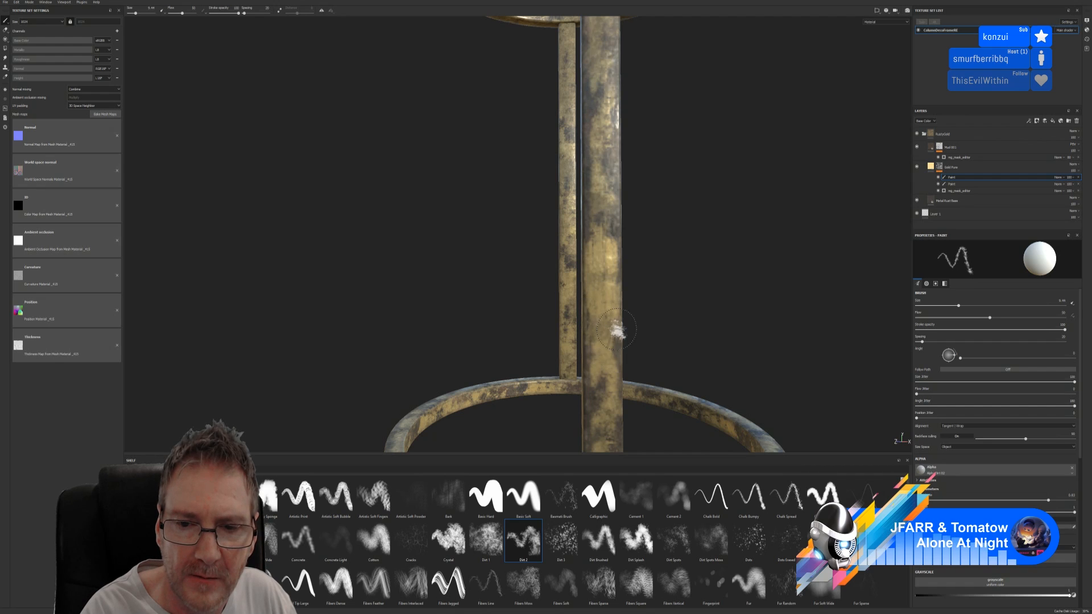
pyautogui.click(591, 117)
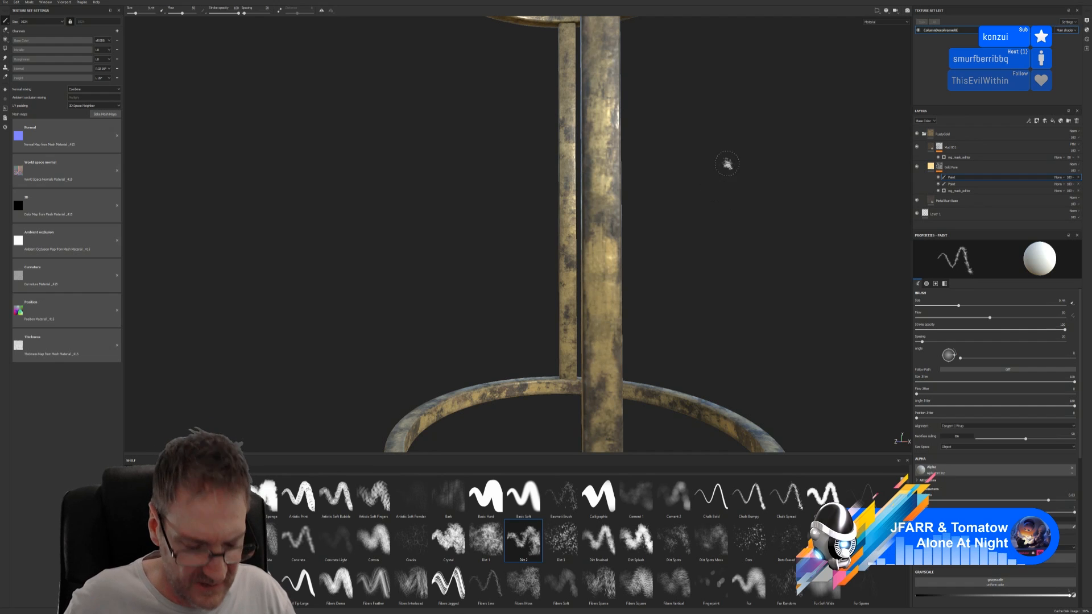
# Add a paint effect above the mask editor generator in the mask of the layer directly above the yellow paint layer.
pyautogui.keyDown('alt'); pyautogui.moveTo(736, 154); pyautogui.dragTo(712, 449); pyautogui.keyUp('alt')
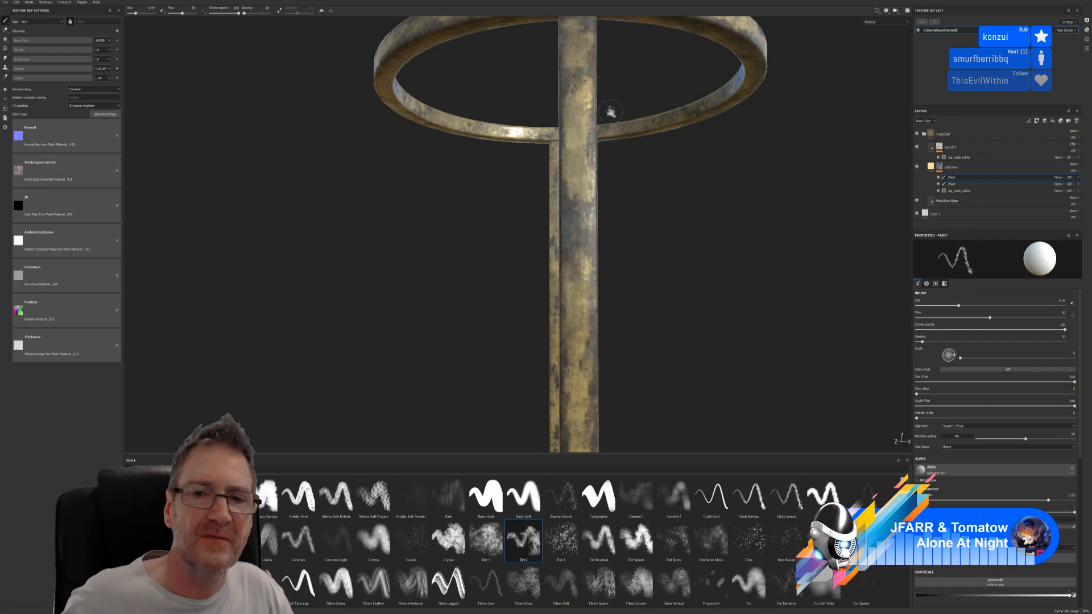
pyautogui.scroll(-3, 646, 145)
pyautogui.scroll(-2, 661, 176)
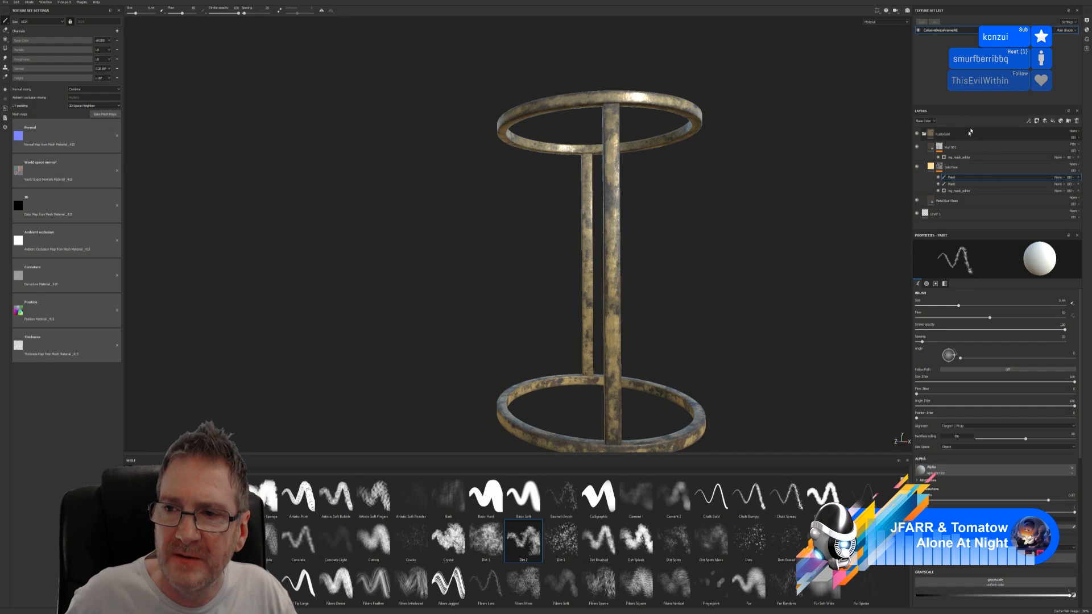
pyautogui.click(955, 150)
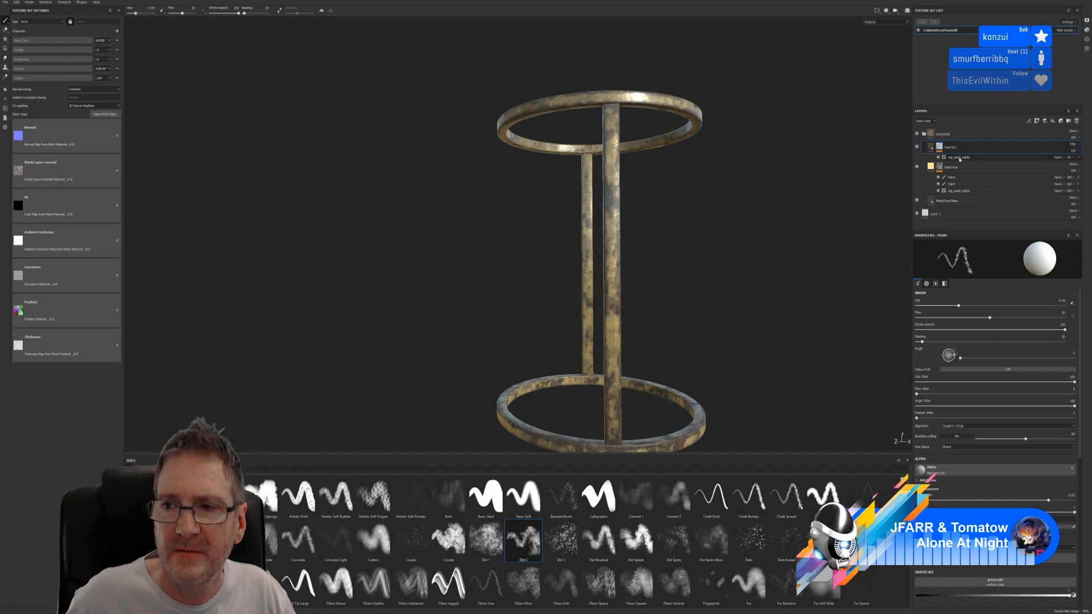
pyautogui.click(960, 159)
pyautogui.rightClick(961, 159)
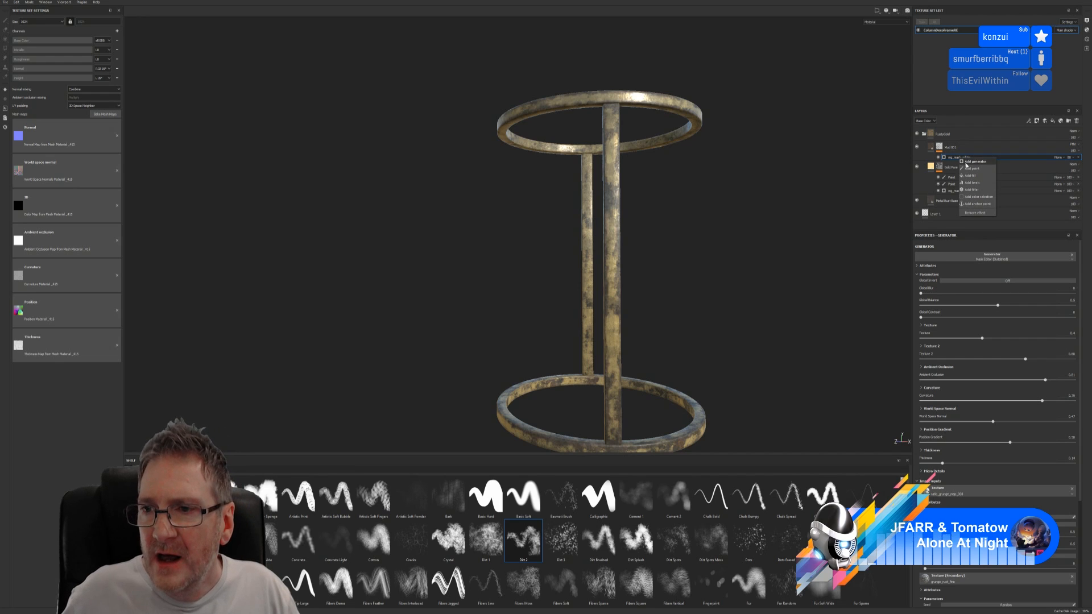
pyautogui.click(977, 168)
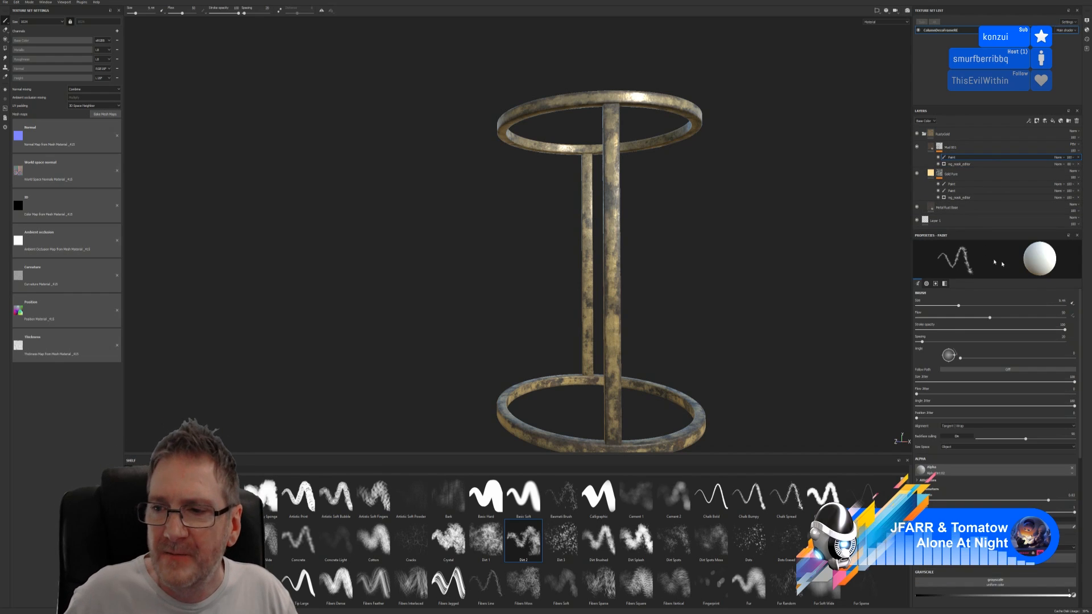
# Switch the brush to black and paint out that layer in vertical strokes on the thick post's outer face below the top ring.
pyautogui.click(1073, 595)
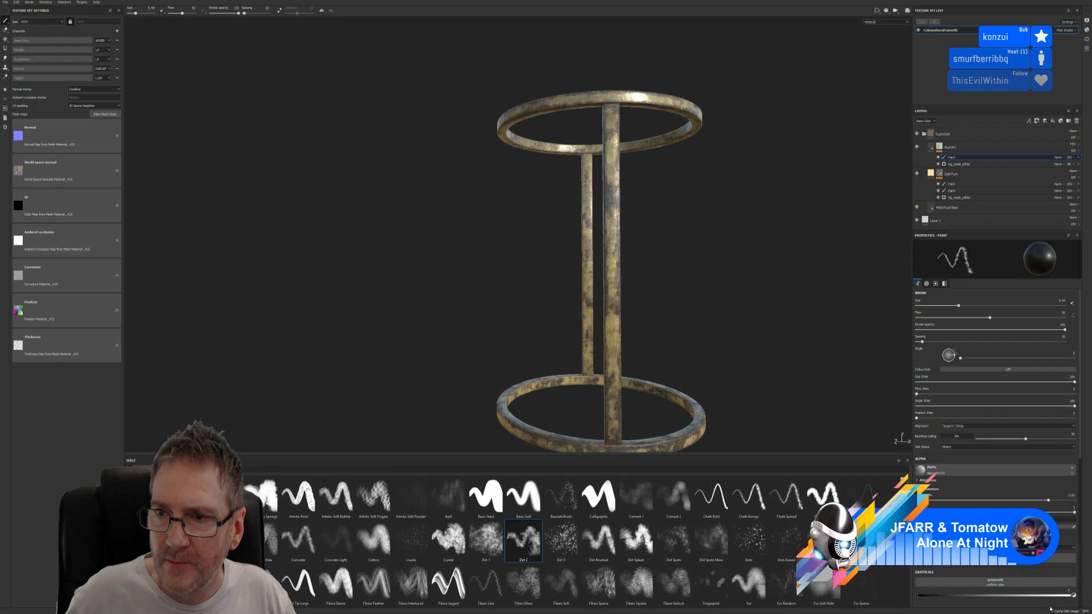
pyautogui.click(1074, 595)
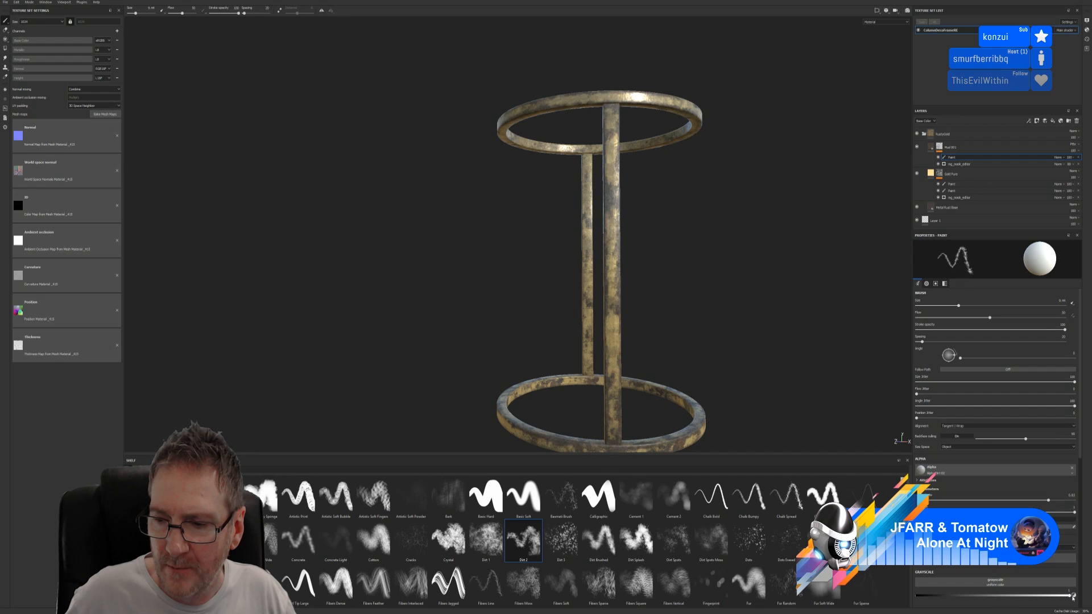
pyautogui.click(1072, 595)
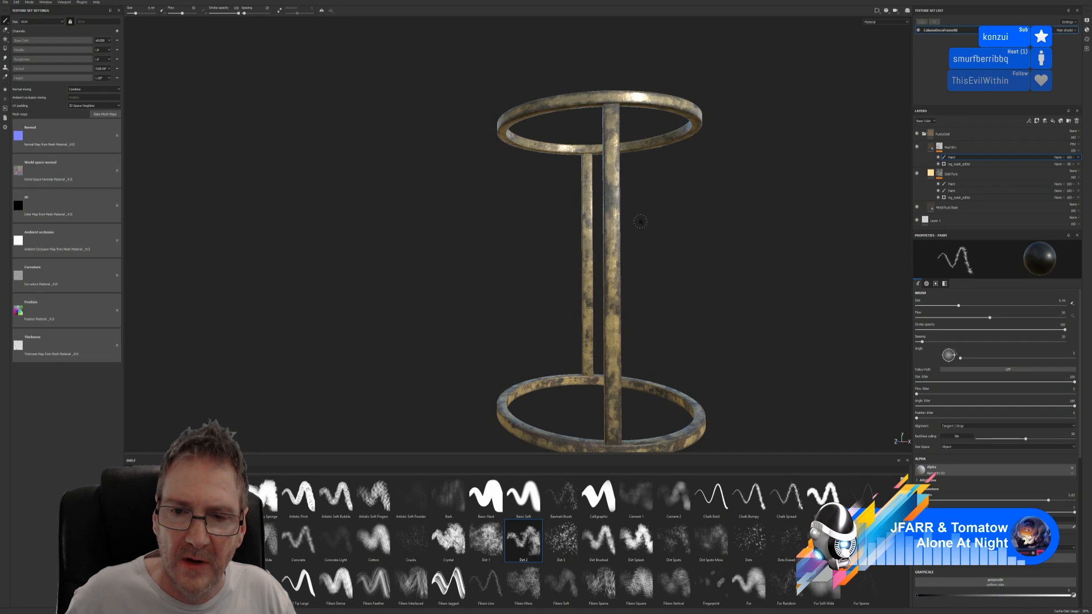
pyautogui.scroll(3, 653, 275)
pyautogui.scroll(2, 654, 275)
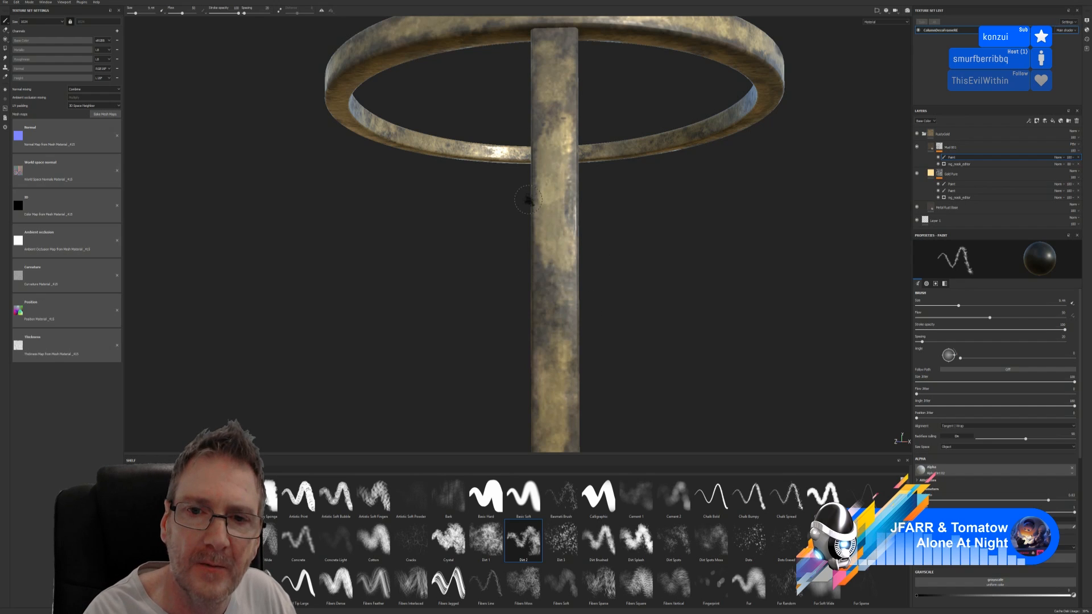
pyautogui.moveTo(556, 180)
pyautogui.mouseDown()
pyautogui.moveTo(553, 136)
pyautogui.moveTo(547, 219)
pyautogui.moveTo(551, 149)
pyautogui.moveTo(562, 221)
pyautogui.moveTo(553, 139)
pyautogui.moveTo(549, 182)
pyautogui.moveTo(546, 142)
pyautogui.moveTo(536, 180)
pyautogui.moveTo(560, 250)
pyautogui.moveTo(555, 216)
pyautogui.moveTo(558, 277)
pyautogui.moveTo(571, 198)
pyautogui.moveTo(560, 221)
pyautogui.moveTo(558, 173)
pyautogui.moveTo(558, 244)
pyautogui.moveTo(551, 156)
pyautogui.moveTo(572, 103)
pyautogui.moveTo(562, 285)
pyautogui.mouseUp()
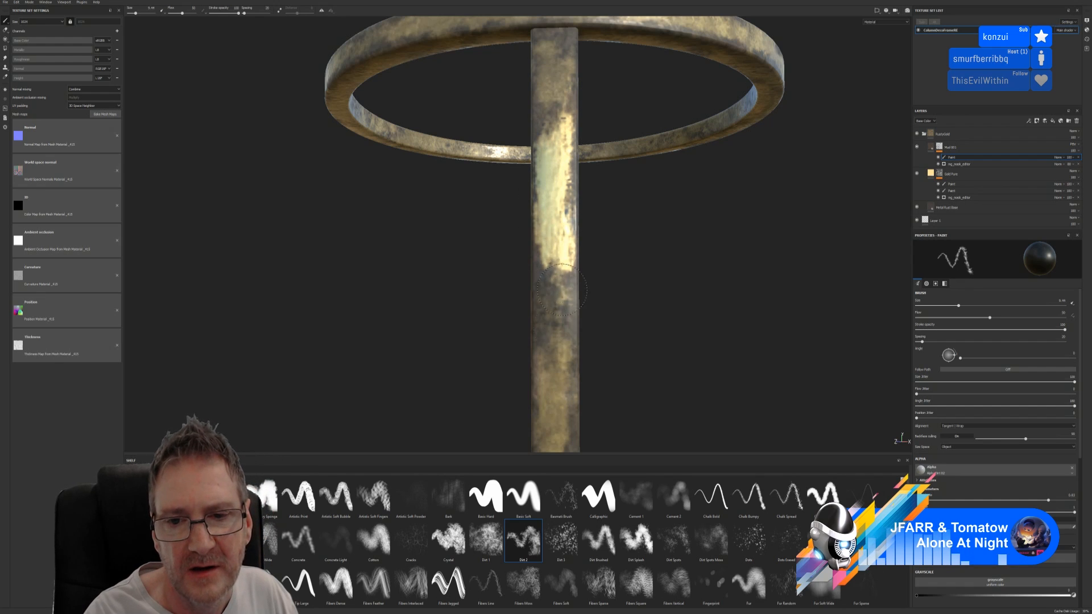
pyautogui.moveTo(554, 350)
pyautogui.mouseDown()
pyautogui.moveTo(561, 367)
pyautogui.moveTo(549, 358)
pyautogui.moveTo(561, 341)
pyautogui.moveTo(557, 267)
pyautogui.moveTo(556, 392)
pyautogui.moveTo(549, 377)
pyautogui.mouseUp()
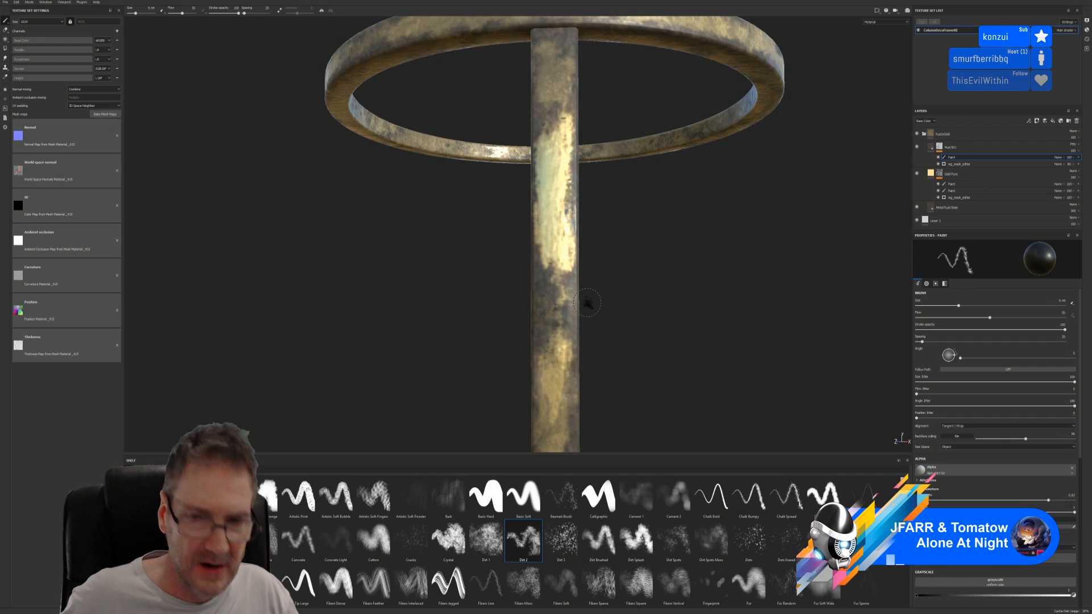
pyautogui.moveTo(631, 244)
pyautogui.keyDown('alt'); pyautogui.mouseDown()
pyautogui.moveTo(663, 250)
pyautogui.moveTo(624, 261)
pyautogui.moveTo(602, 251)
pyautogui.moveTo(641, 247)
pyautogui.mouseUp(); pyautogui.keyUp('alt')
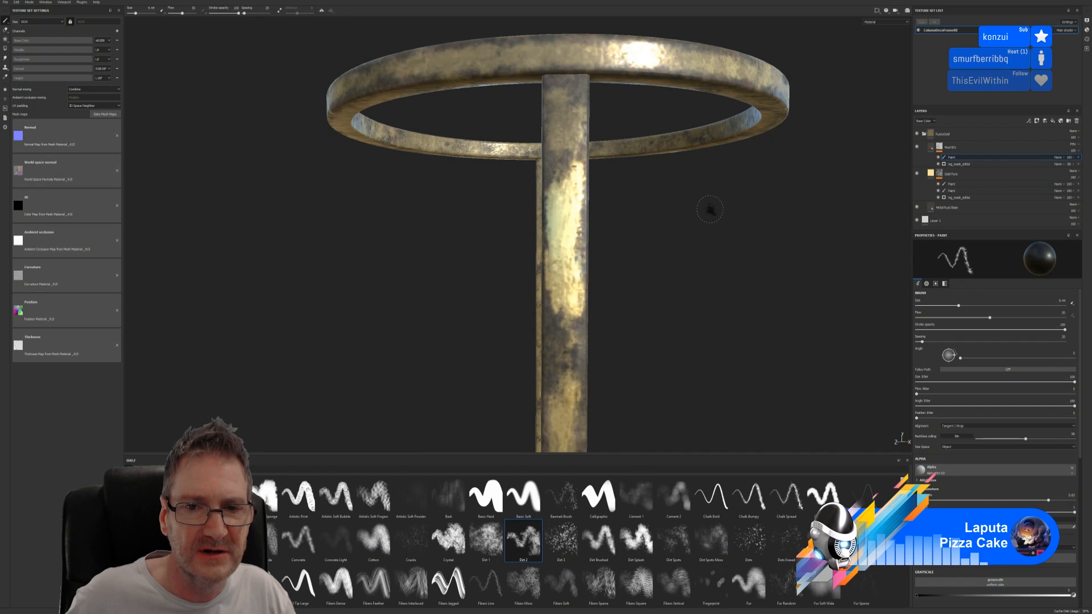
# Paint out the layer above the yellow paint in black along the middle and lower part of the thick post's outer face.
pyautogui.keyDown('alt'); pyautogui.moveTo(660, 341); pyautogui.dragTo(670, 233, button='right'); pyautogui.keyUp('alt')
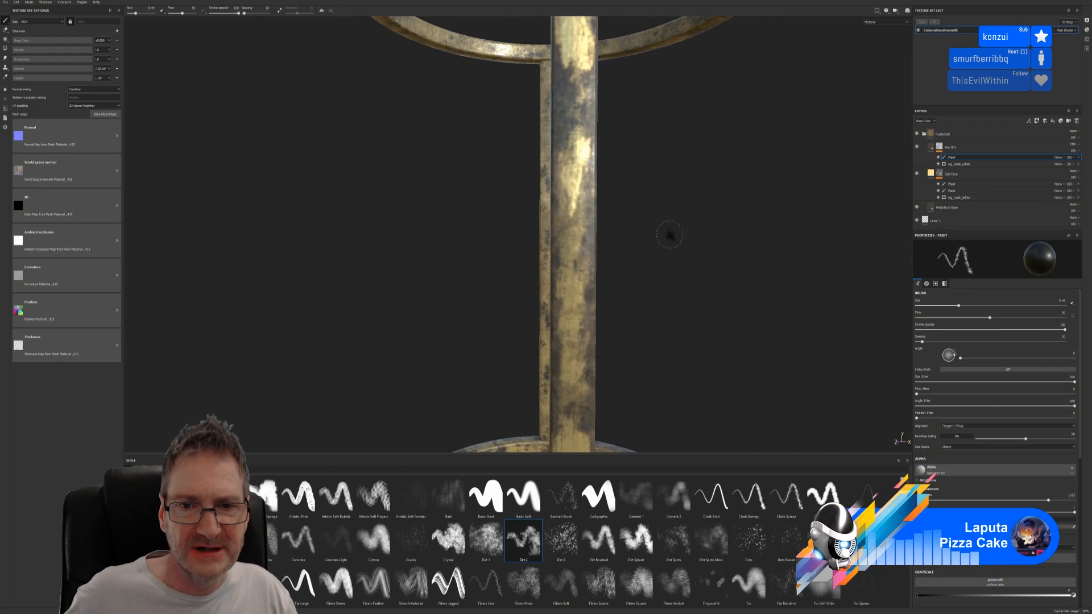
pyautogui.click(587, 300)
pyautogui.hotkey('ctrl', 'z')
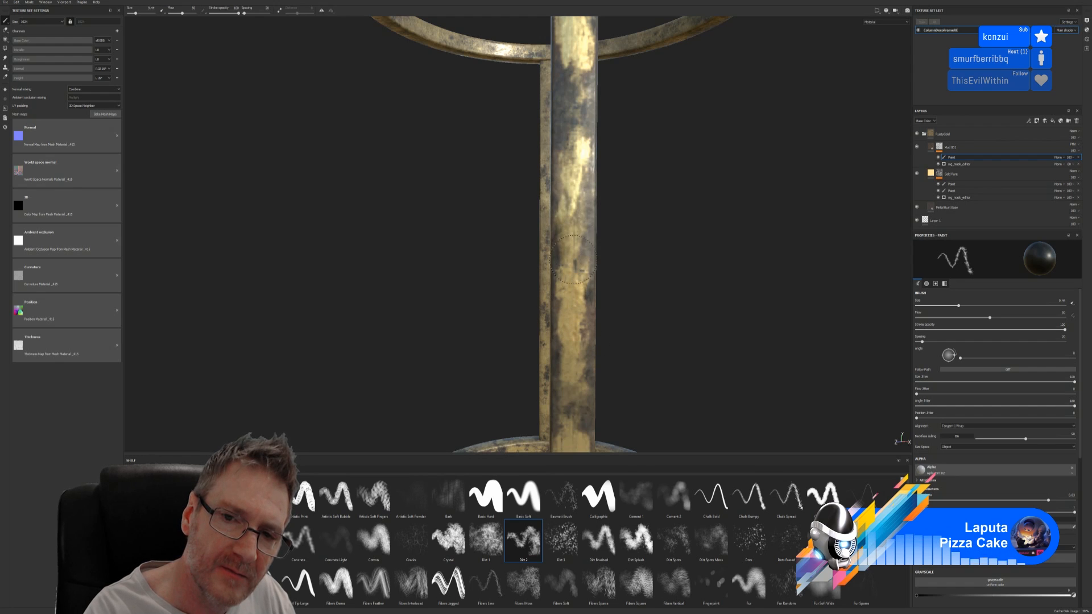
pyautogui.moveTo(574, 219)
pyautogui.mouseDown()
pyautogui.moveTo(581, 287)
pyautogui.moveTo(564, 255)
pyautogui.mouseUp()
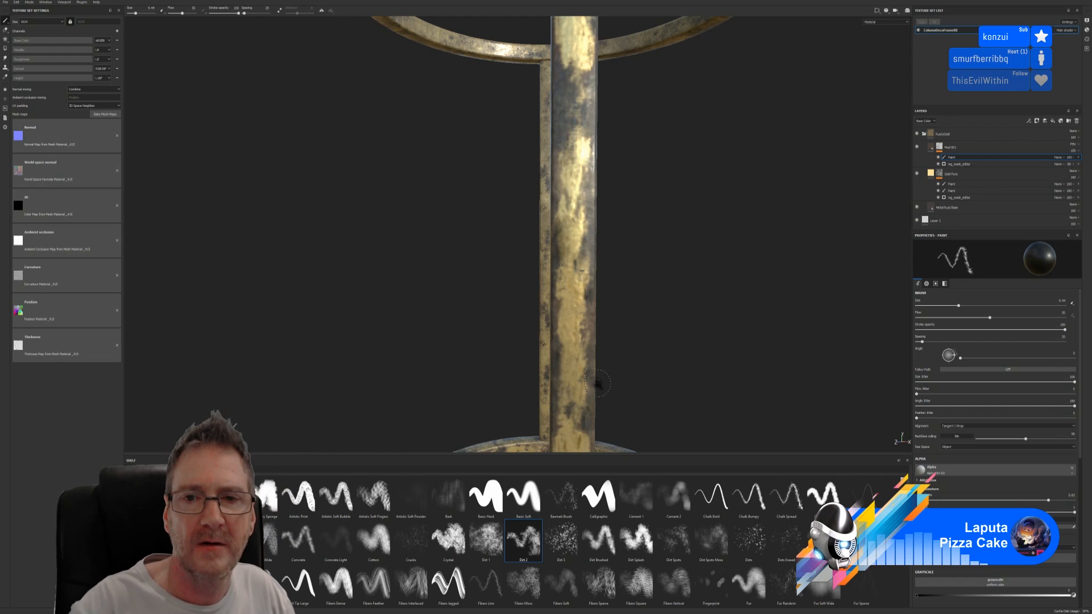
pyautogui.hotkey('ctrl', 'z')
pyautogui.moveTo(667, 359)
pyautogui.keyDown('alt'); pyautogui.mouseDown(button='middle')
pyautogui.moveTo(678, 261)
pyautogui.moveTo(656, 222)
pyautogui.mouseUp(button='middle'); pyautogui.keyUp('alt')
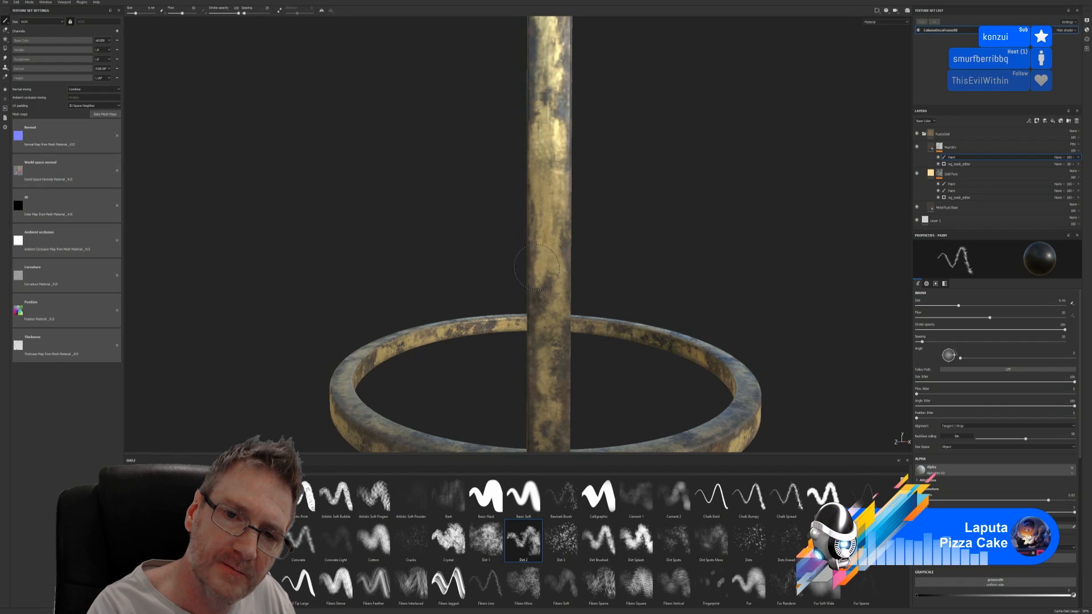
pyautogui.moveTo(542, 203)
pyautogui.mouseDown()
pyautogui.moveTo(555, 268)
pyautogui.moveTo(549, 240)
pyautogui.mouseUp()
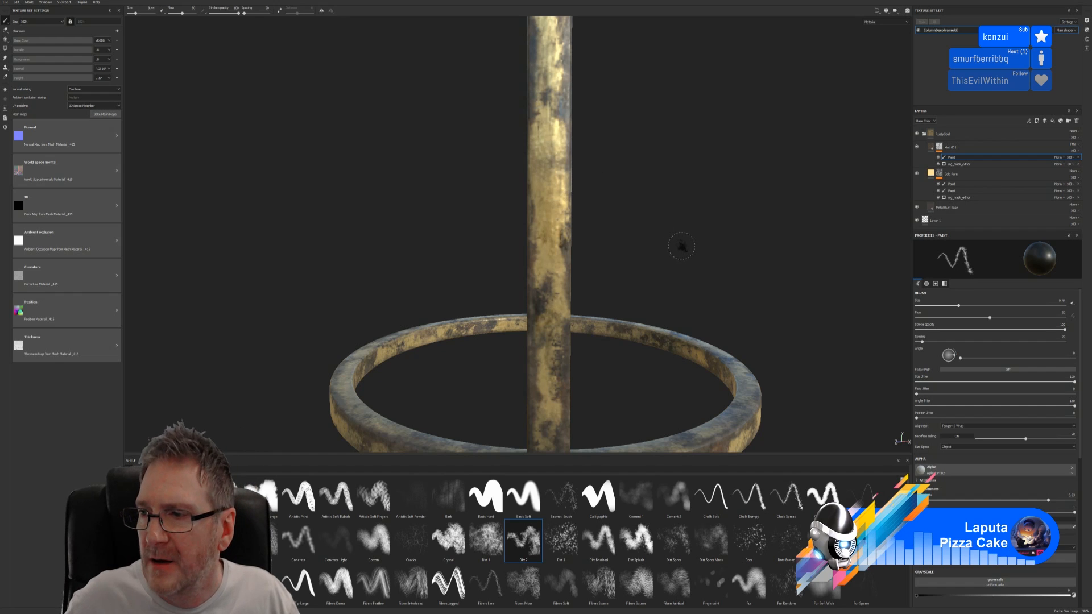
# Enlarge the brush to a size of about 27 and paint out the layer on the opposite post's upper part, just below the top ring.
pyautogui.keyDown('alt'); pyautogui.moveTo(678, 249); pyautogui.dragTo(672, 205); pyautogui.keyUp('alt')
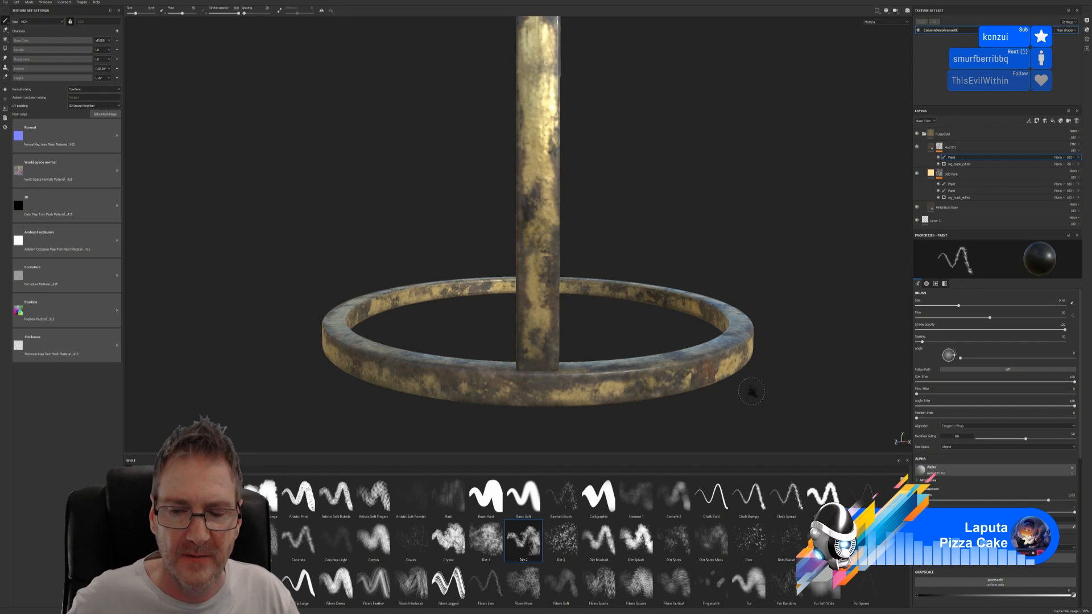
pyautogui.moveTo(750, 385)
pyautogui.keyDown('alt'); pyautogui.mouseDown()
pyautogui.moveTo(761, 244)
pyautogui.moveTo(633, 236)
pyautogui.mouseUp(); pyautogui.keyUp('alt')
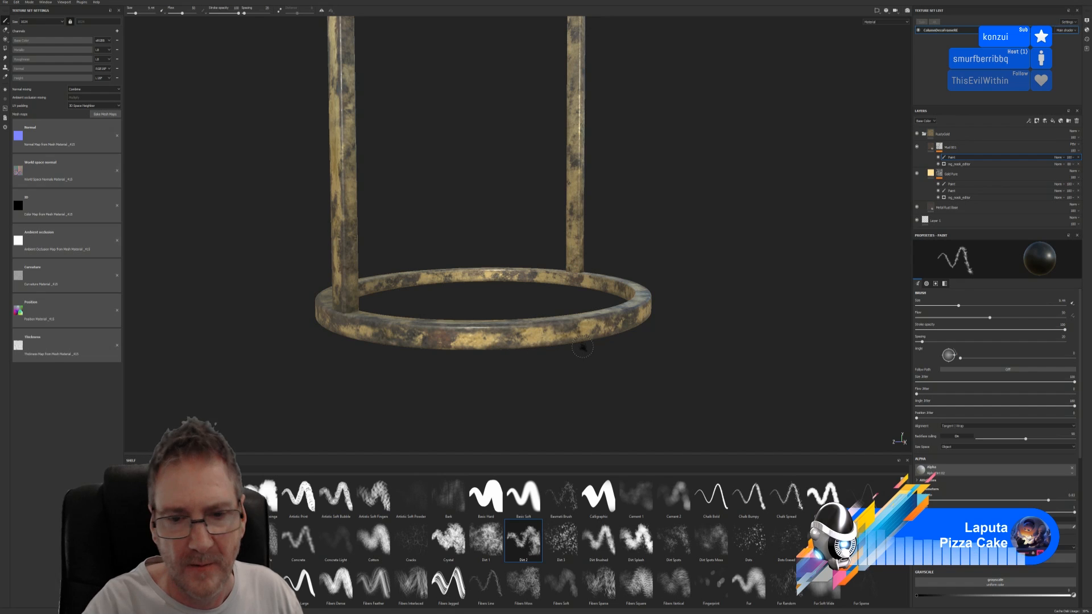
pyautogui.moveTo(580, 345)
pyautogui.keyDown('alt'); pyautogui.mouseDown()
pyautogui.moveTo(660, 343)
pyautogui.moveTo(573, 330)
pyautogui.moveTo(465, 336)
pyautogui.moveTo(455, 347)
pyautogui.mouseUp(); pyautogui.keyUp('alt')
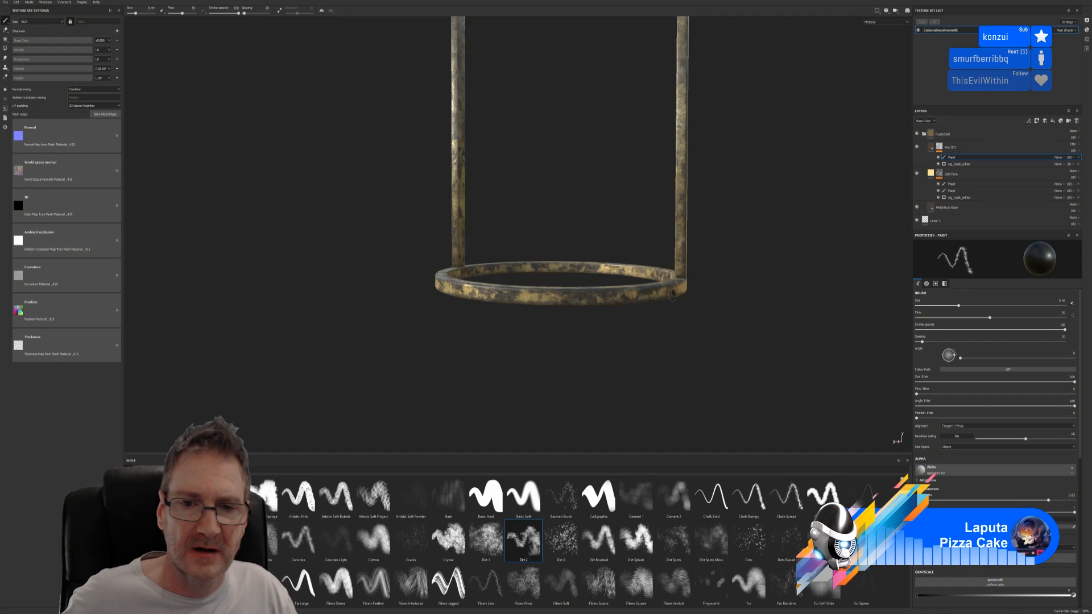
pyautogui.press('alt')
pyautogui.keyDown('alt'); pyautogui.moveTo(701, 252); pyautogui.dragTo(448, 246); pyautogui.keyUp('alt')
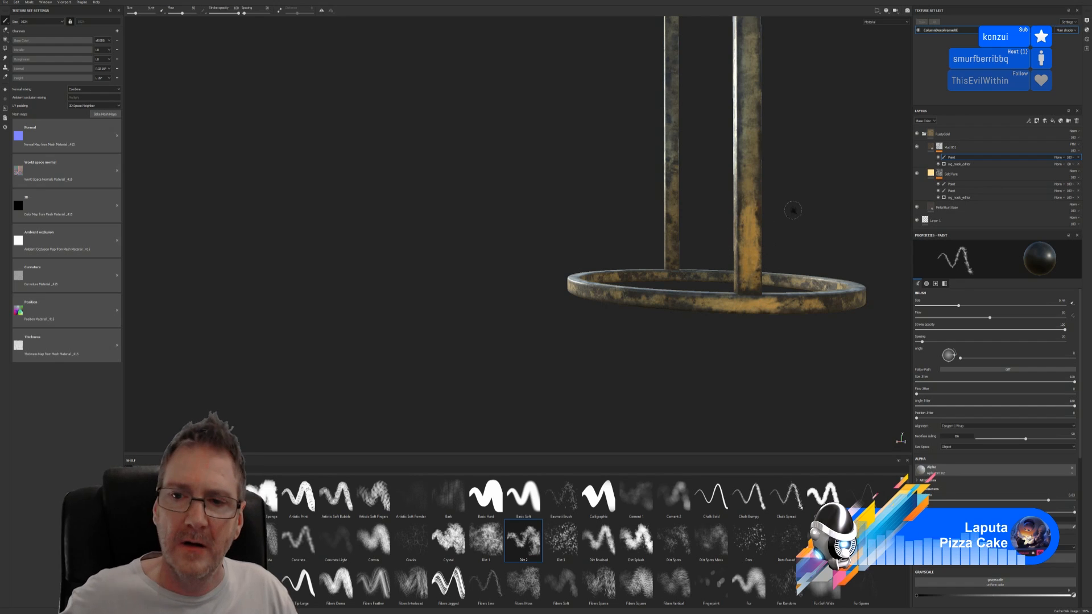
pyautogui.keyDown('alt'); pyautogui.moveTo(796, 208); pyautogui.dragTo(682, 324); pyautogui.keyUp('alt')
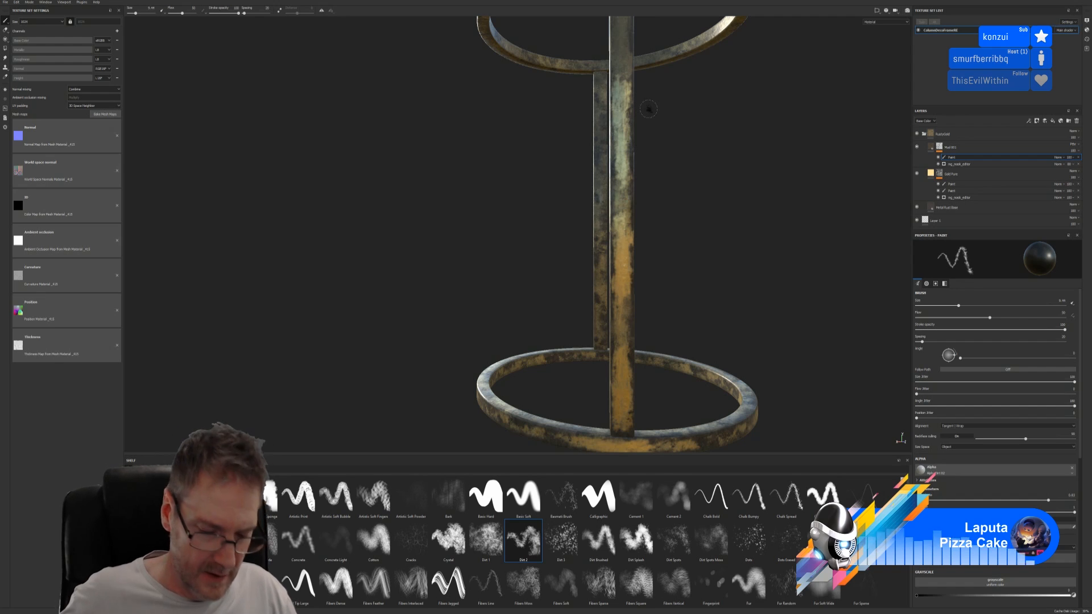
pyautogui.keyDown('alt'); pyautogui.moveTo(734, 117); pyautogui.dragTo(678, 291, button='middle'); pyautogui.keyUp('alt')
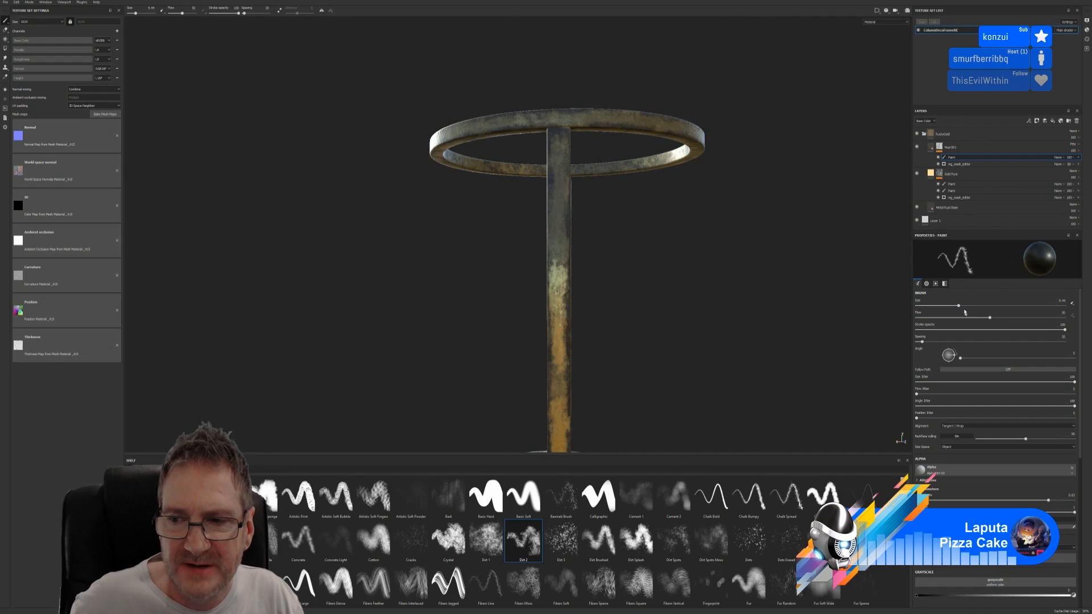
pyautogui.moveTo(959, 306); pyautogui.dragTo(992, 306)
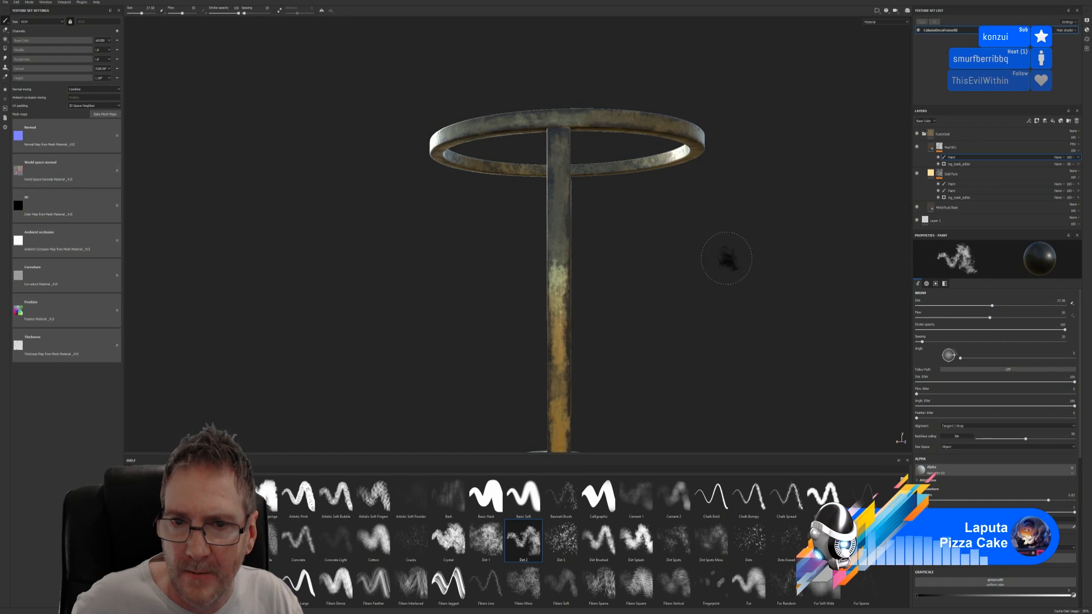
pyautogui.click(557, 237)
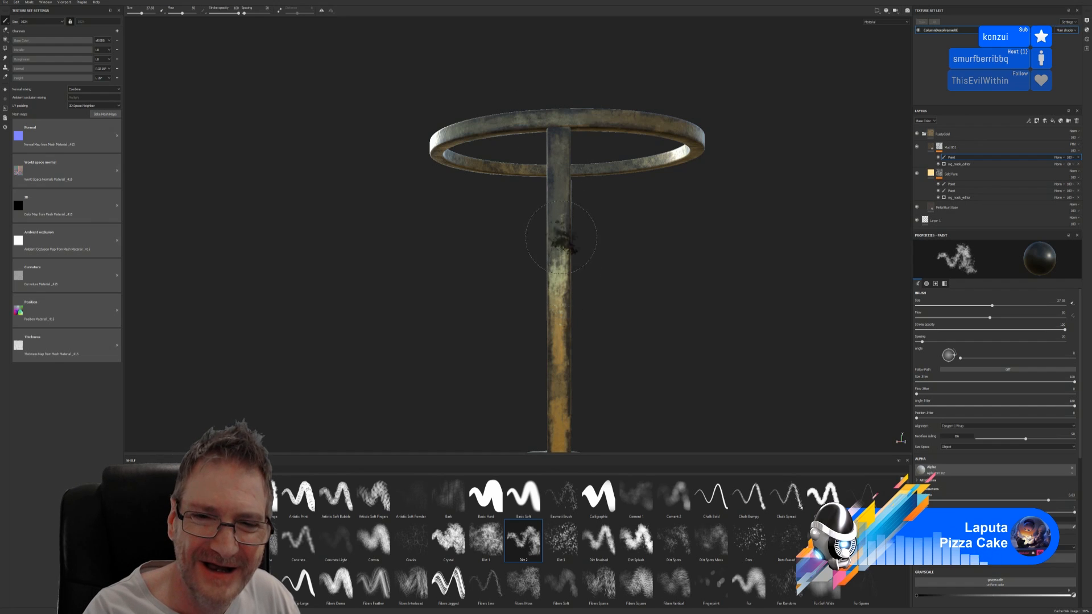
pyautogui.moveTo(562, 241)
pyautogui.mouseDown()
pyautogui.moveTo(561, 259)
pyautogui.moveTo(562, 178)
pyautogui.mouseUp()
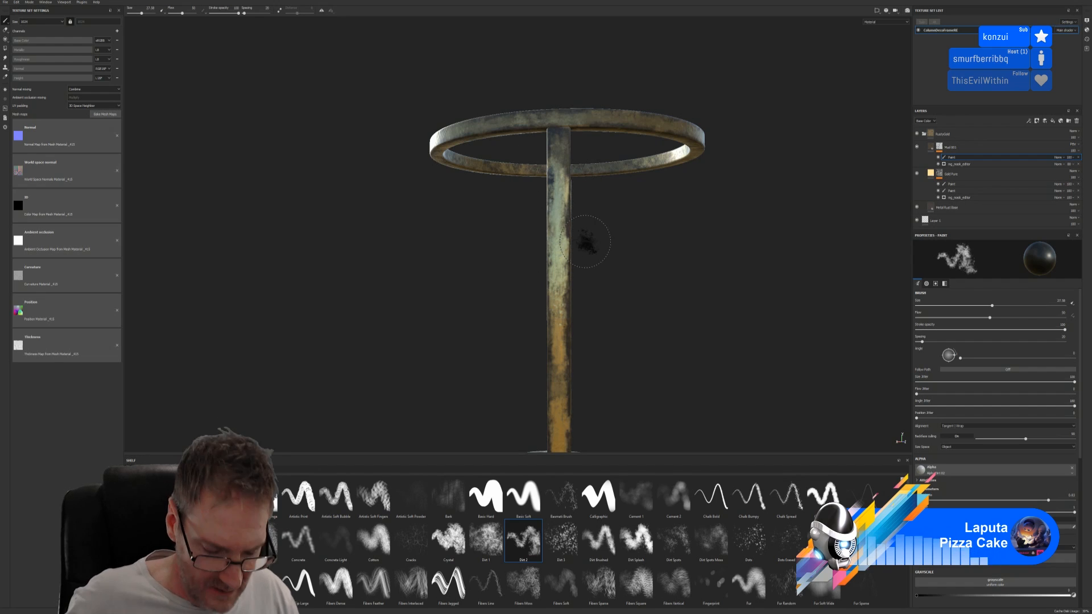
# Paint out the layer in patches on the top ring's outer face, above and beside that post.
pyautogui.keyDown('alt'); pyautogui.moveTo(669, 255); pyautogui.dragTo(669, 267, button='middle'); pyautogui.keyUp('alt')
pyautogui.moveTo(669, 267)
pyautogui.keyDown('alt'); pyautogui.mouseDown()
pyautogui.moveTo(658, 309)
pyautogui.moveTo(517, 310)
pyautogui.moveTo(502, 330)
pyautogui.moveTo(597, 361)
pyautogui.moveTo(729, 343)
pyautogui.moveTo(697, 317)
pyautogui.mouseUp(); pyautogui.keyUp('alt')
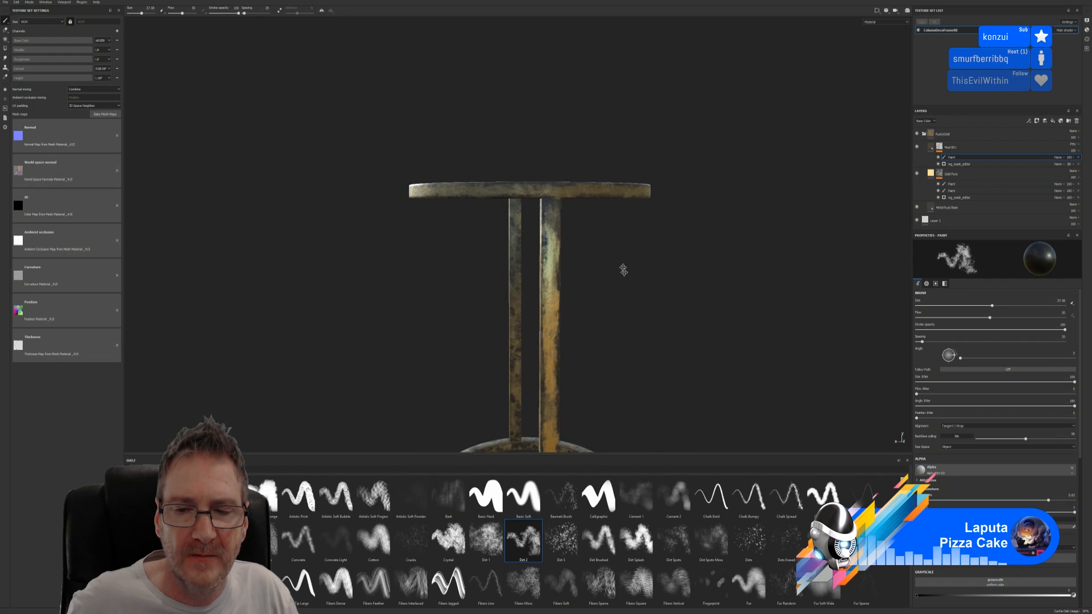
pyautogui.moveTo(622, 272)
pyautogui.keyDown('alt'); pyautogui.mouseDown()
pyautogui.moveTo(586, 253)
pyautogui.moveTo(640, 273)
pyautogui.mouseUp(); pyautogui.keyUp('alt')
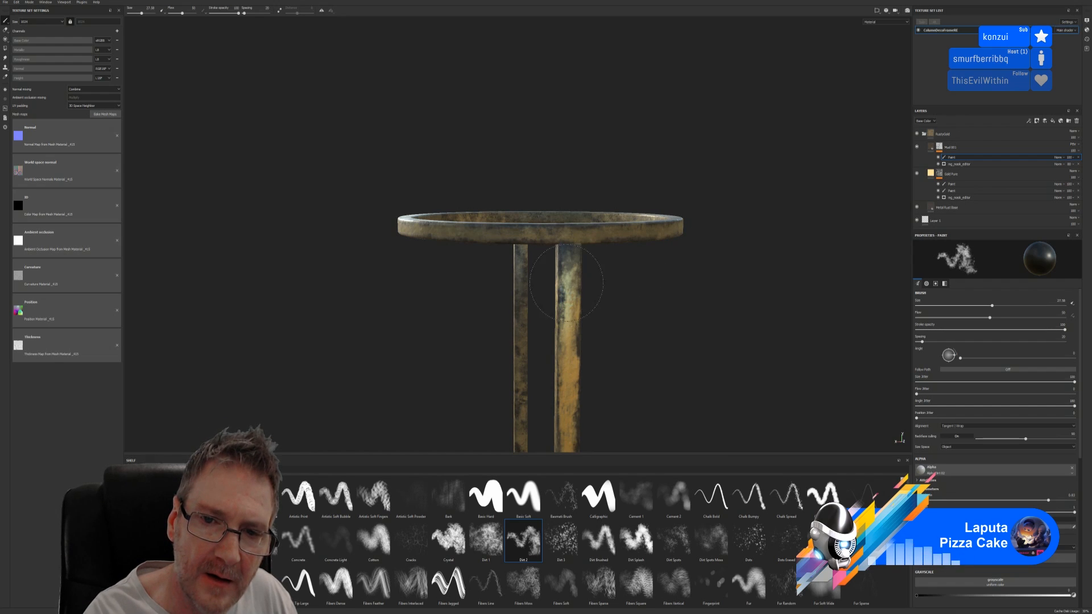
pyautogui.click(597, 238)
pyautogui.hotkey('ctrl', 'z')
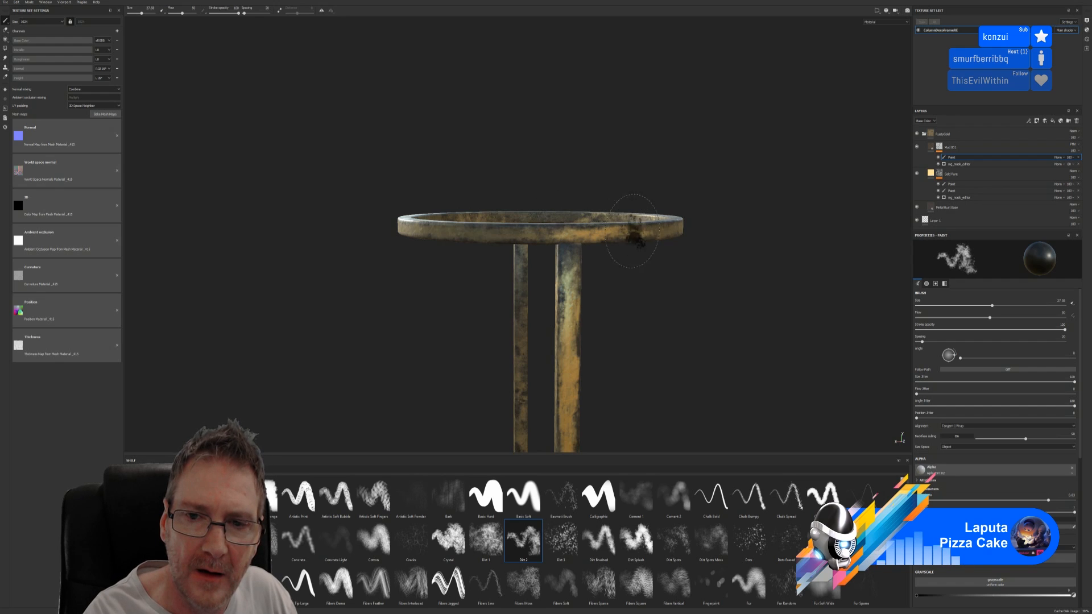
pyautogui.moveTo(634, 227)
pyautogui.mouseDown()
pyautogui.moveTo(618, 221)
pyautogui.moveTo(647, 231)
pyautogui.mouseUp()
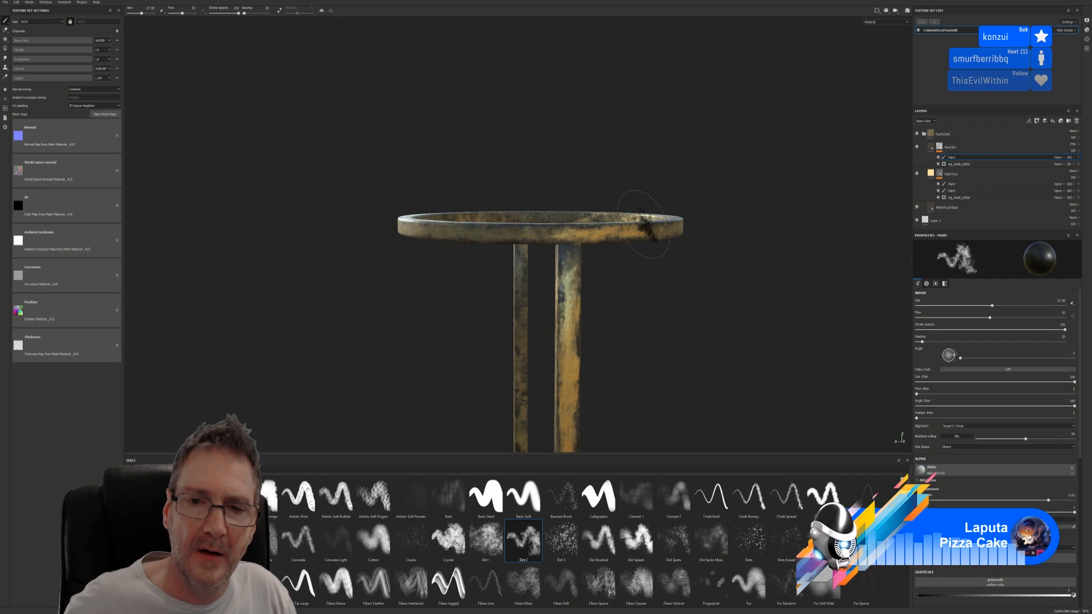
# Continue around the top ring, painting out irregular patches on its outer face between and above the other posts.
pyautogui.moveTo(690, 146)
pyautogui.keyDown('alt'); pyautogui.mouseDown()
pyautogui.moveTo(675, 282)
pyautogui.moveTo(531, 295)
pyautogui.moveTo(658, 284)
pyautogui.moveTo(529, 268)
pyautogui.moveTo(474, 279)
pyautogui.moveTo(495, 270)
pyautogui.moveTo(497, 297)
pyautogui.mouseUp(); pyautogui.keyUp('alt')
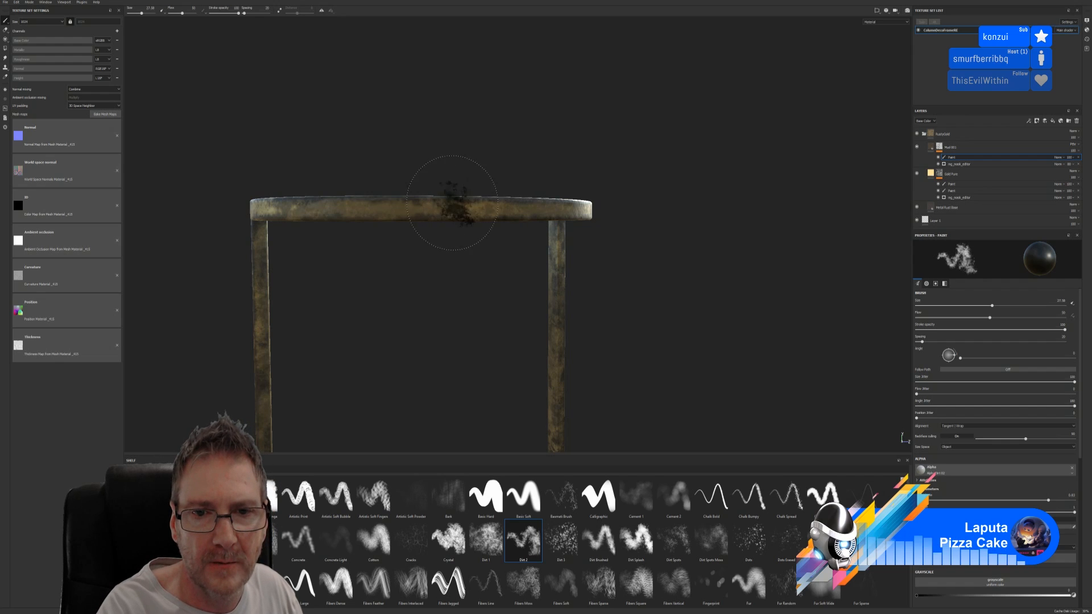
pyautogui.moveTo(463, 213)
pyautogui.mouseDown()
pyautogui.moveTo(526, 213)
pyautogui.moveTo(449, 213)
pyautogui.moveTo(512, 212)
pyautogui.moveTo(514, 196)
pyautogui.mouseUp()
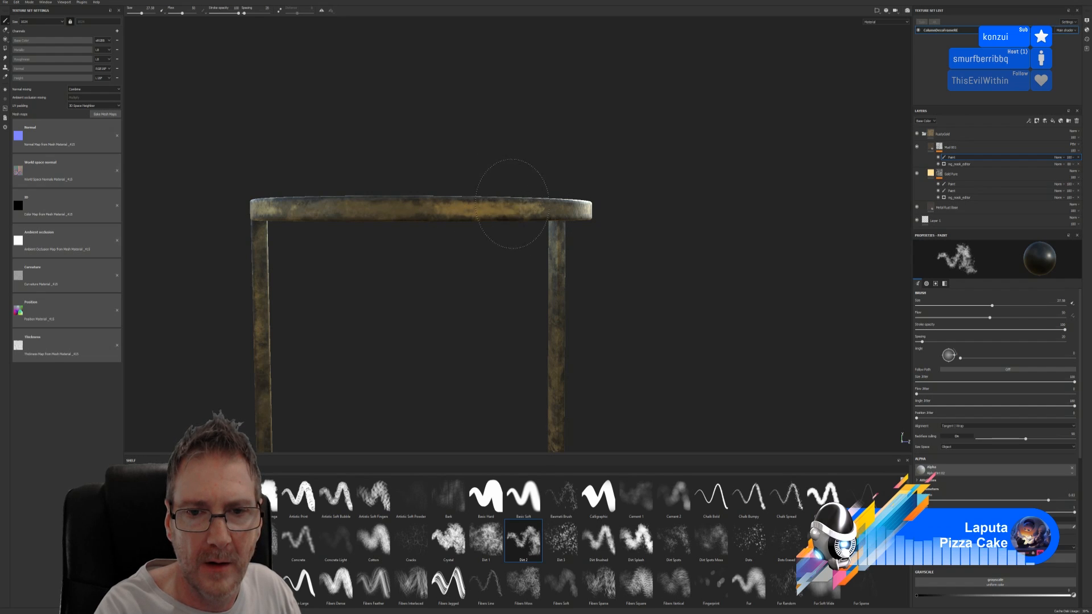
pyautogui.moveTo(631, 193)
pyautogui.keyDown('alt'); pyautogui.mouseDown()
pyautogui.moveTo(599, 256)
pyautogui.moveTo(497, 244)
pyautogui.moveTo(451, 288)
pyautogui.moveTo(435, 280)
pyautogui.moveTo(517, 280)
pyautogui.moveTo(546, 267)
pyautogui.mouseUp(); pyautogui.keyUp('alt')
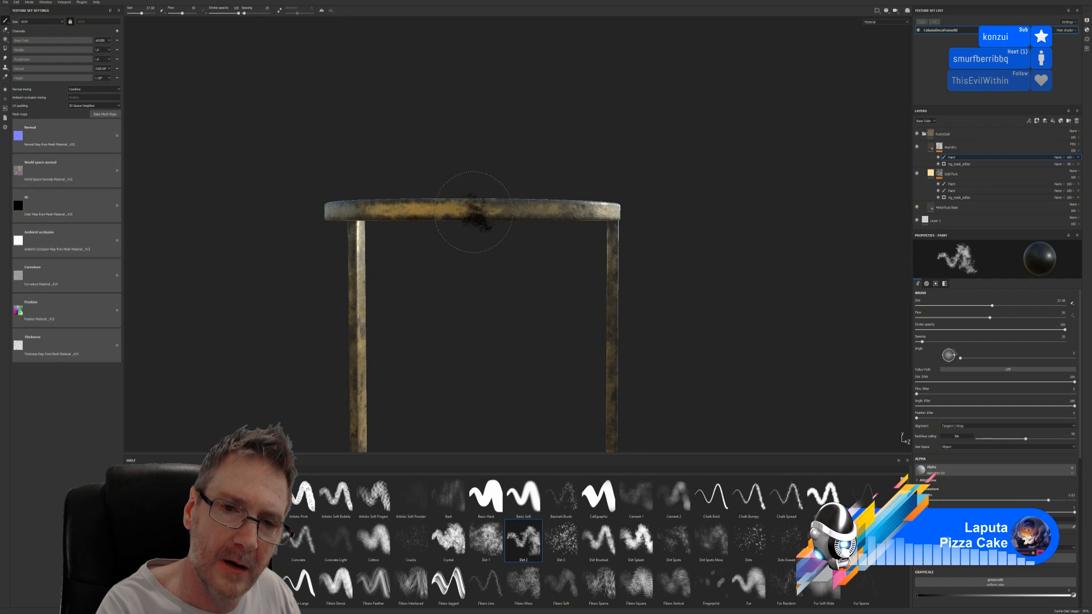
pyautogui.moveTo(522, 176)
pyautogui.keyDown('alt'); pyautogui.mouseDown()
pyautogui.moveTo(539, 271)
pyautogui.moveTo(527, 263)
pyautogui.mouseUp(); pyautogui.keyUp('alt')
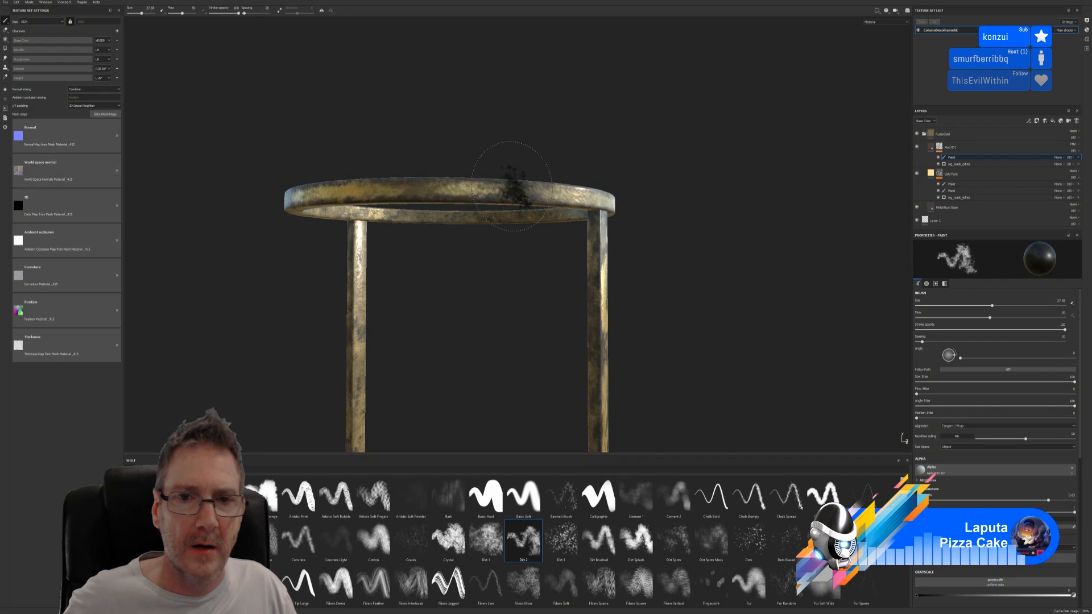
pyautogui.moveTo(524, 187)
pyautogui.keyDown('alt'); pyautogui.mouseDown()
pyautogui.moveTo(609, 244)
pyautogui.moveTo(519, 250)
pyautogui.mouseUp(); pyautogui.keyUp('alt')
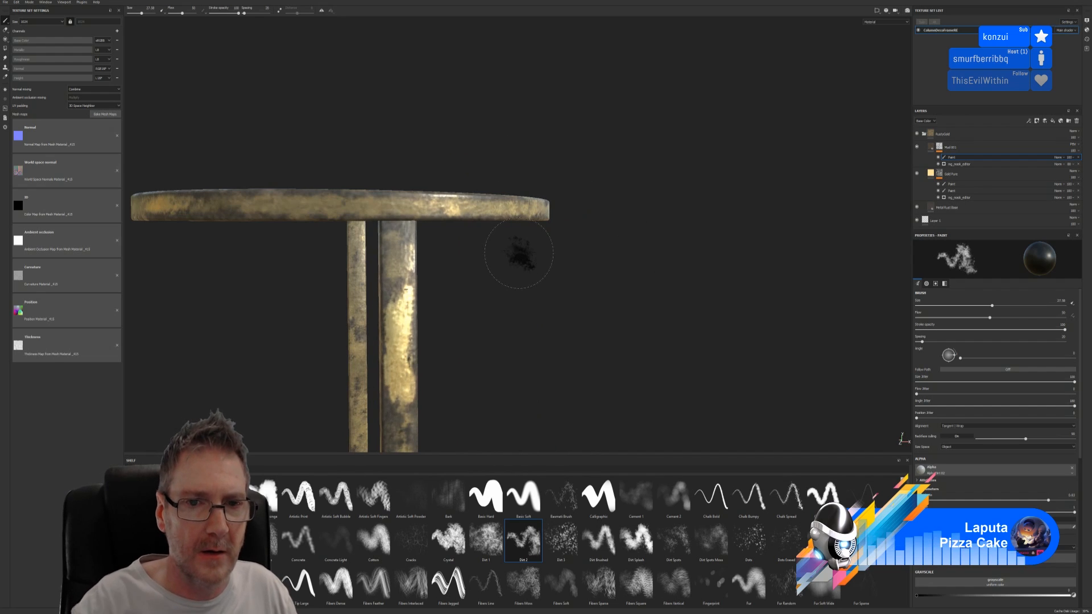
pyautogui.click(270, 210)
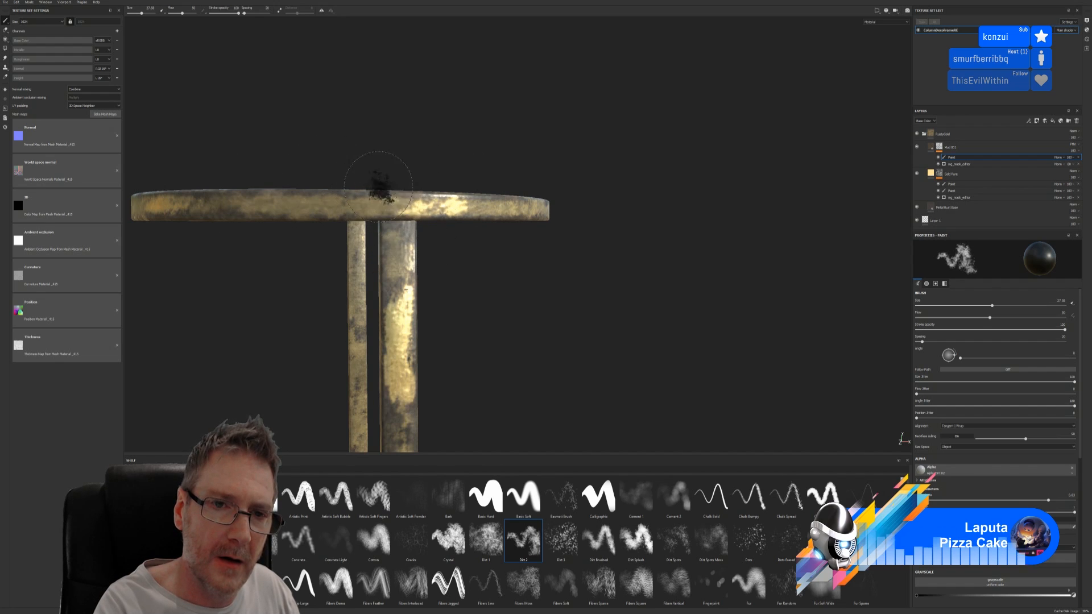
pyautogui.click(376, 214)
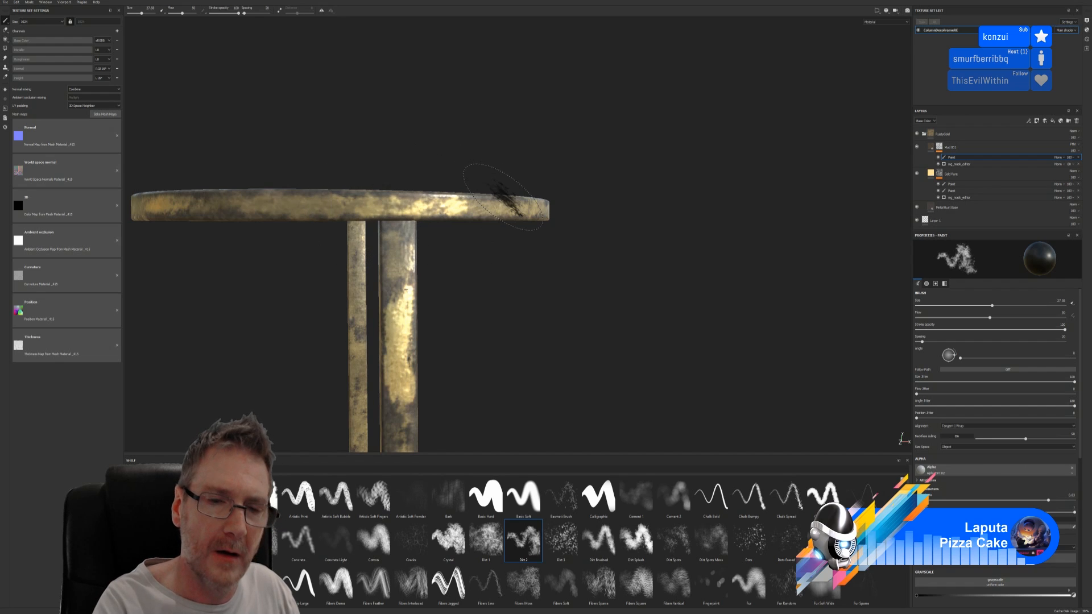
# Dab black into the mask on the top ring's remaining untouched outer section, undoing the dabs that do not fit.
pyautogui.moveTo(738, 283)
pyautogui.keyDown('alt'); pyautogui.mouseDown()
pyautogui.moveTo(673, 293)
pyautogui.moveTo(624, 278)
pyautogui.moveTo(464, 307)
pyautogui.moveTo(540, 290)
pyautogui.moveTo(505, 312)
pyautogui.moveTo(384, 306)
pyautogui.mouseUp(); pyautogui.keyUp('alt')
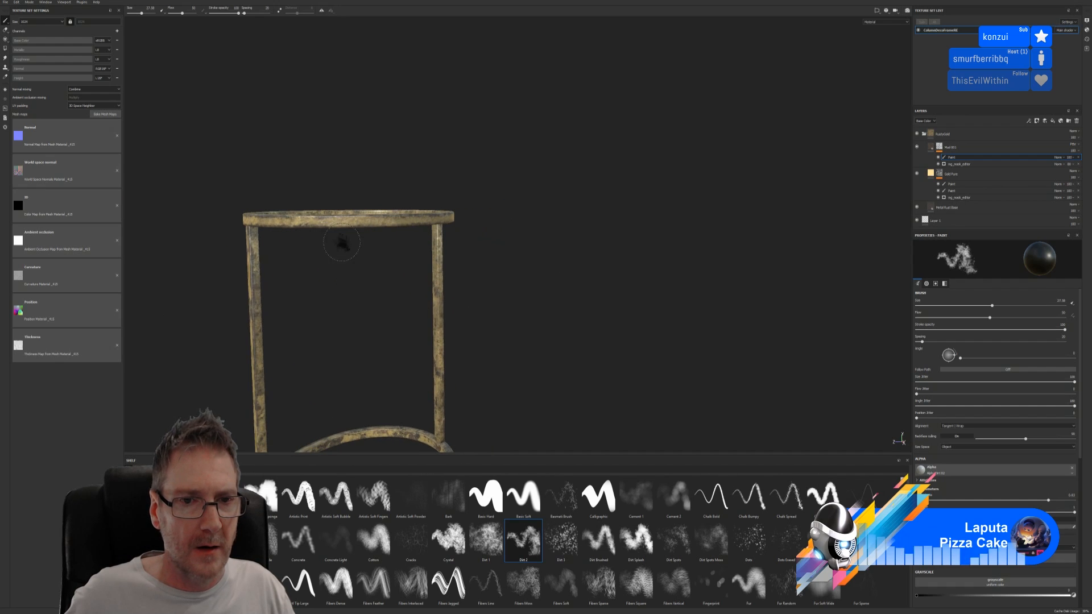
pyautogui.scroll(3, 397, 229)
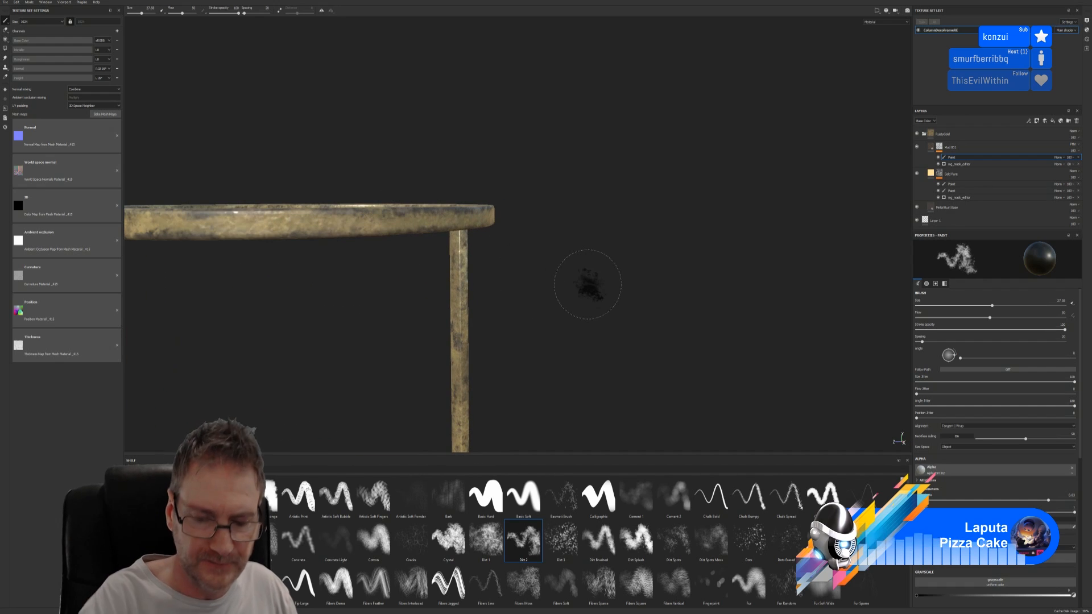
pyautogui.click(292, 224)
pyautogui.hotkey('ctrl', 'z')
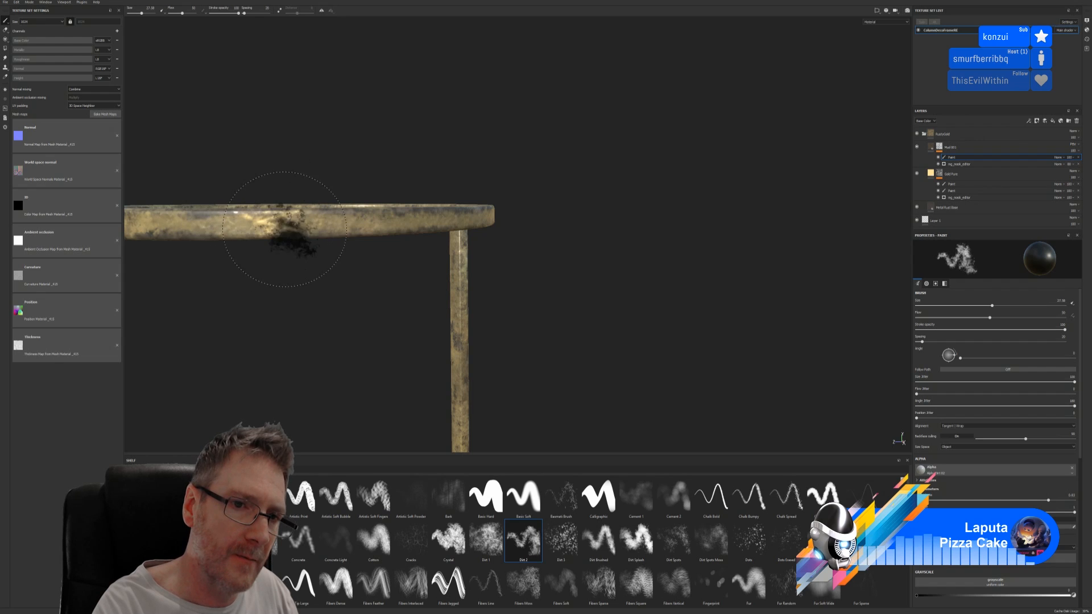
pyautogui.hotkey('ctrl', 'z')
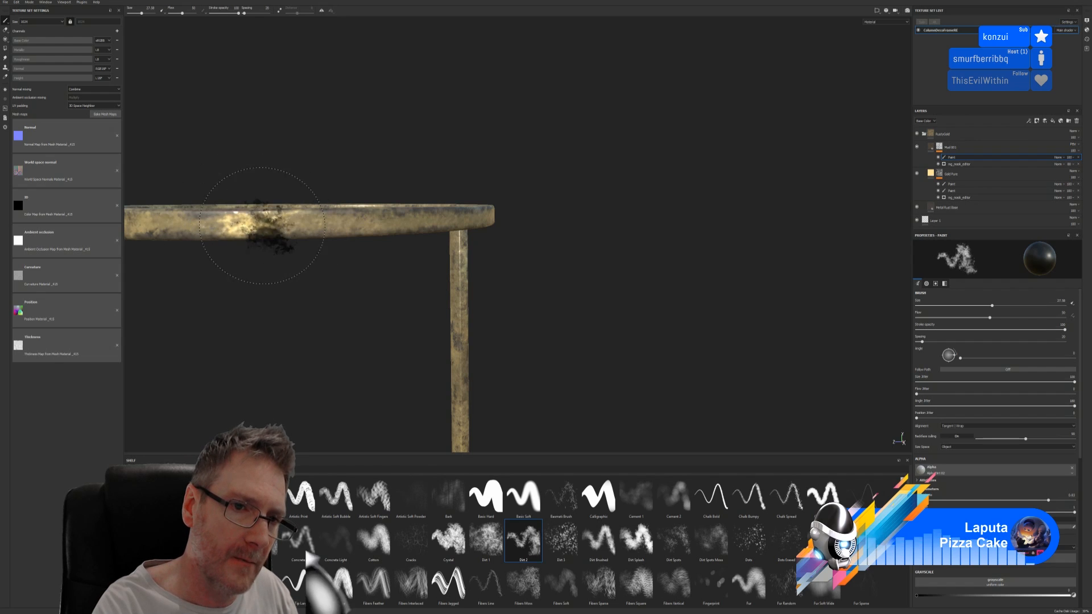
pyautogui.click(322, 233)
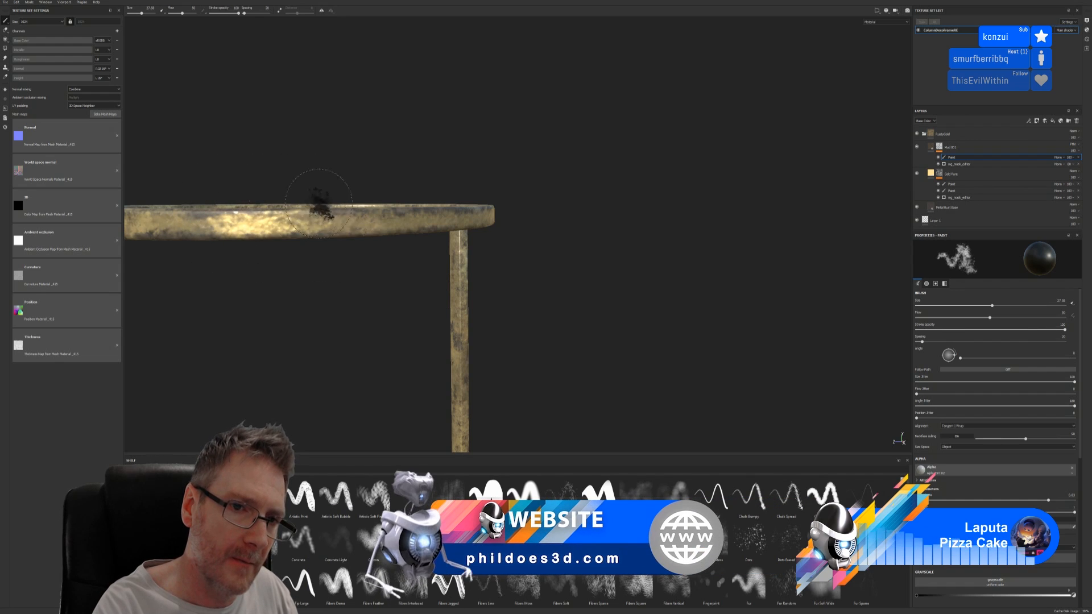
pyautogui.hotkey('ctrl', 'z')
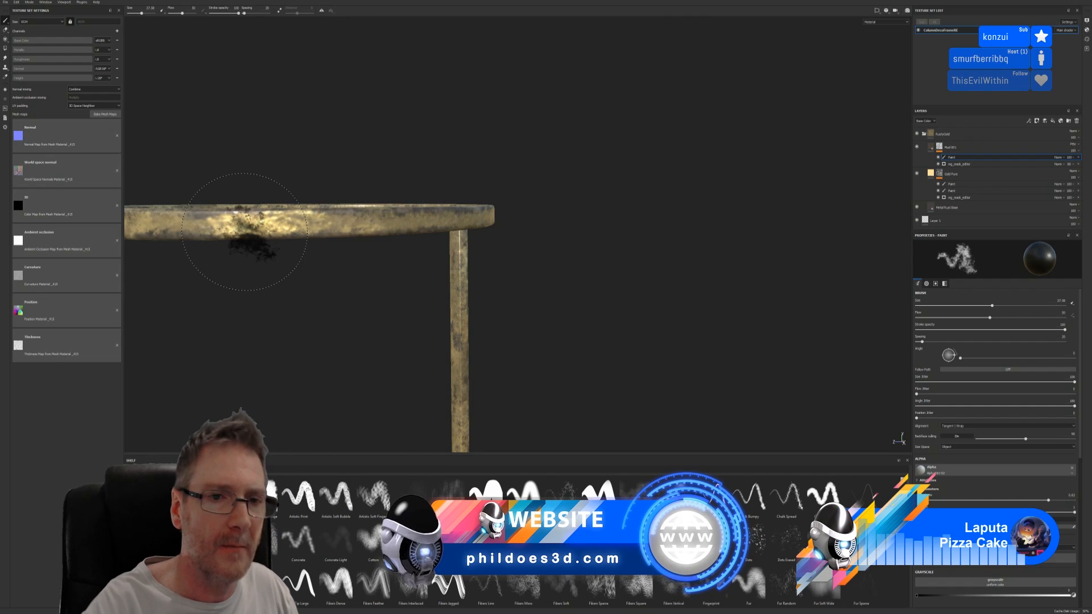
# Inspect the wear pattern on the top ring and the upright posts from several sides and distances.
pyautogui.scroll(-3, 367, 218)
pyautogui.keyDown('alt'); pyautogui.moveTo(367, 218); pyautogui.dragTo(260, 224); pyautogui.keyUp('alt')
pyautogui.moveTo(289, 159)
pyautogui.keyDown('alt'); pyautogui.mouseDown()
pyautogui.moveTo(402, 163)
pyautogui.moveTo(364, 204)
pyautogui.moveTo(402, 207)
pyautogui.mouseUp(); pyautogui.keyUp('alt')
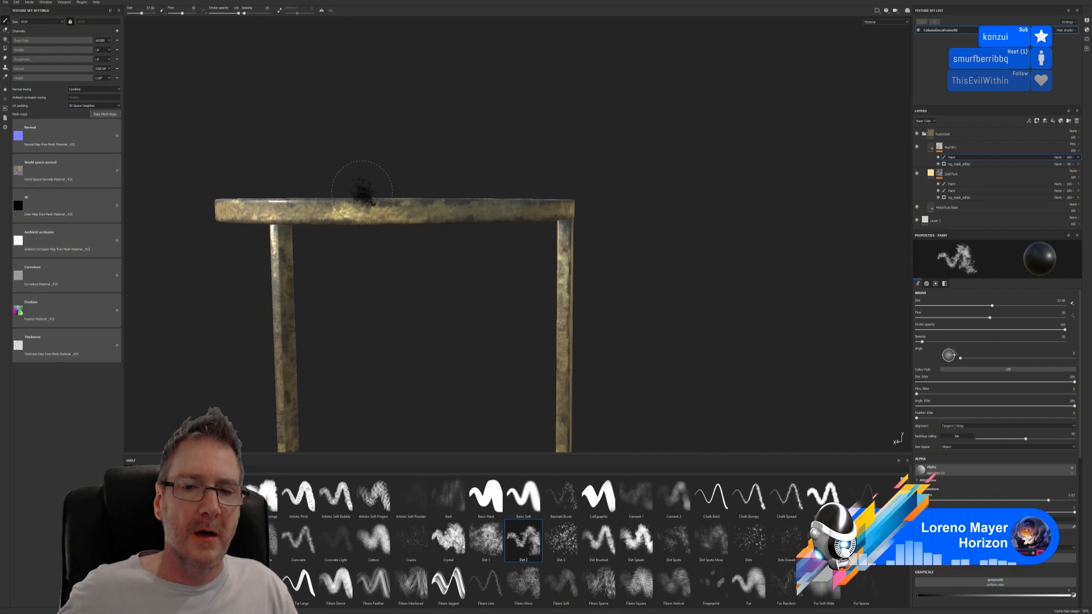
pyautogui.scroll(-3, 370, 214)
pyautogui.scroll(-2, 375, 224)
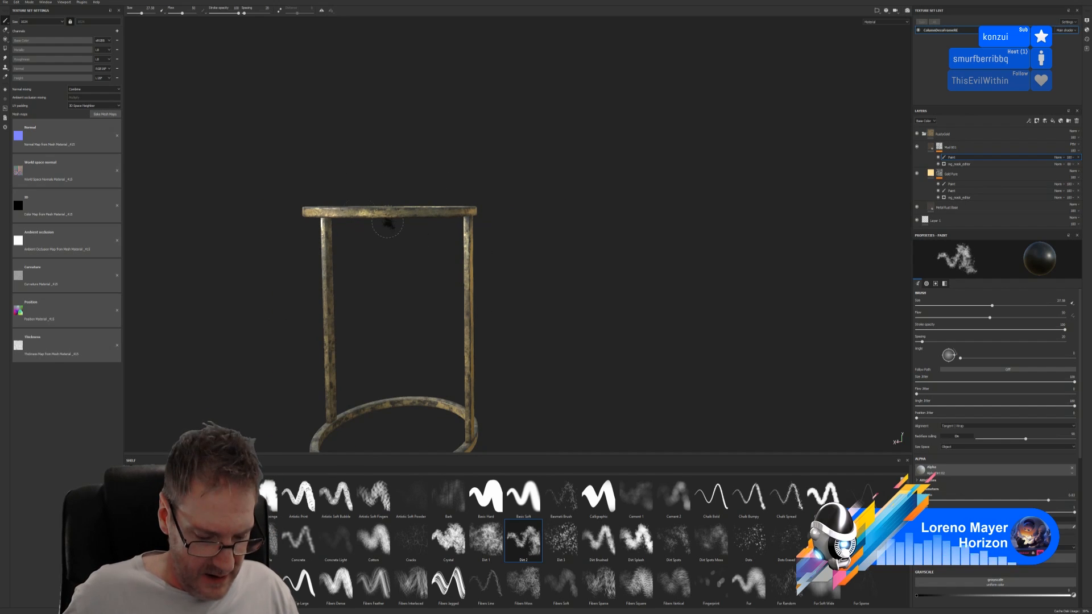
pyautogui.keyDown('alt'); pyautogui.moveTo(377, 274); pyautogui.dragTo(481, 278); pyautogui.keyUp('alt')
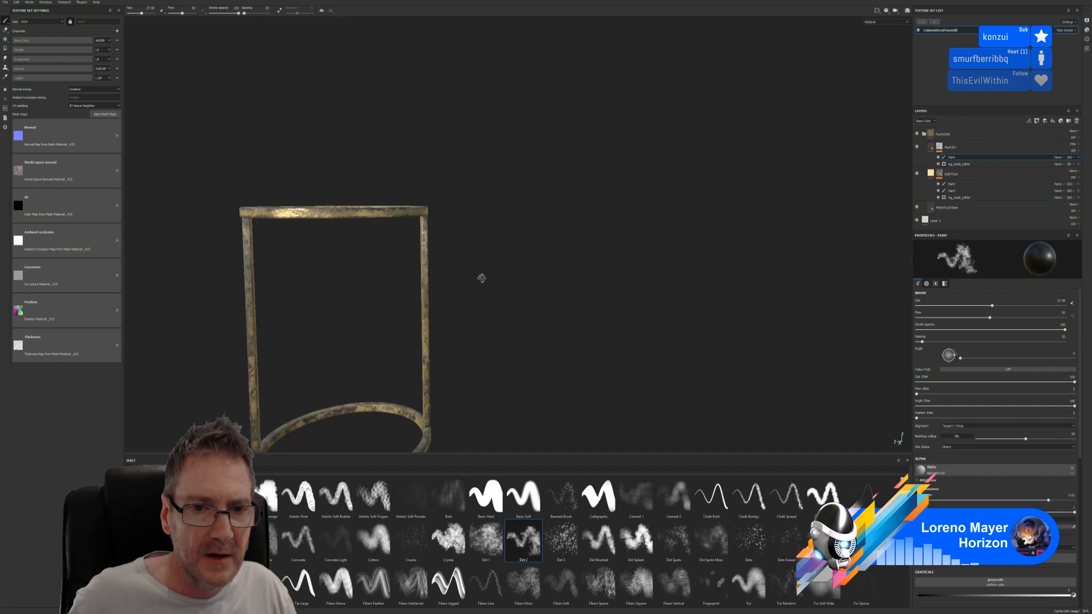
pyautogui.scroll(5, 455, 331)
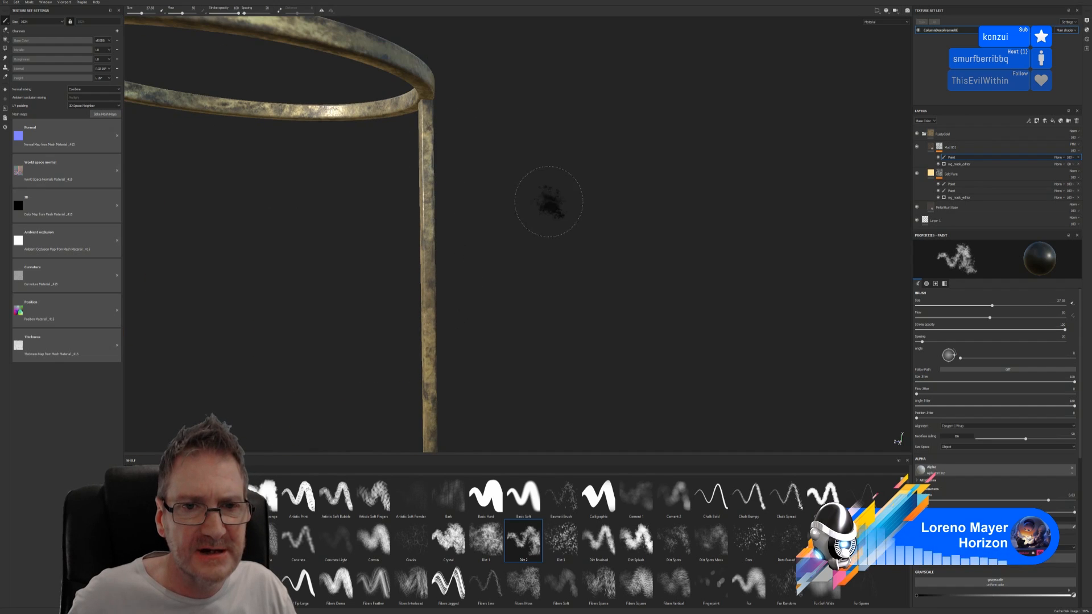
# Examine the wear along the upright posts between the top ring and the bottom ring.
pyautogui.keyDown('alt'); pyautogui.moveTo(492, 224); pyautogui.dragTo(472, 222); pyautogui.keyUp('alt')
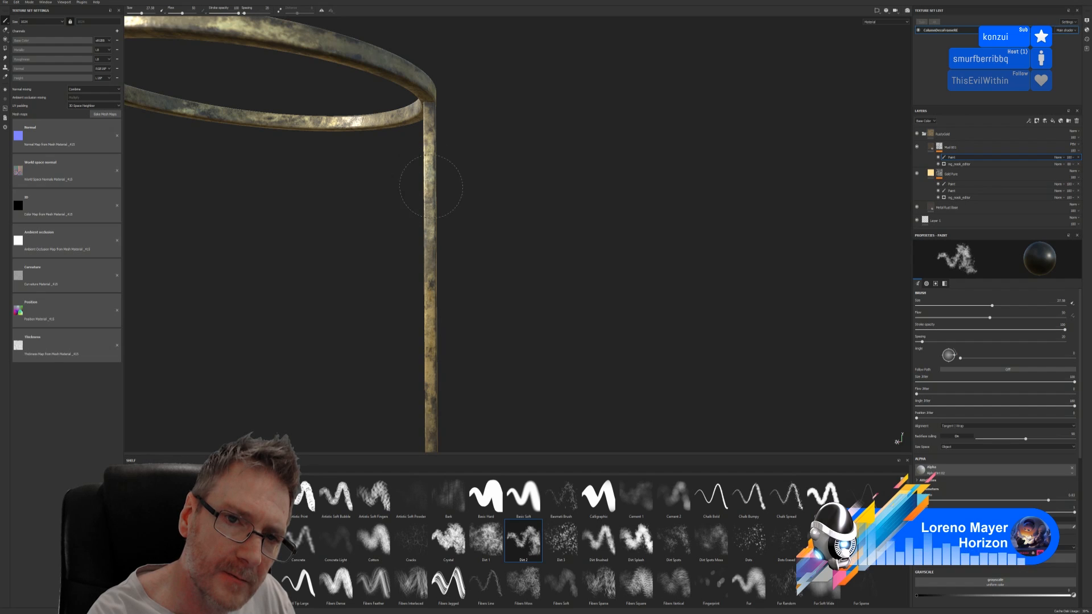
pyautogui.moveTo(521, 181)
pyautogui.keyDown('alt'); pyautogui.mouseDown()
pyautogui.moveTo(538, 190)
pyautogui.moveTo(563, 68)
pyautogui.moveTo(571, 75)
pyautogui.mouseUp(); pyautogui.keyUp('alt')
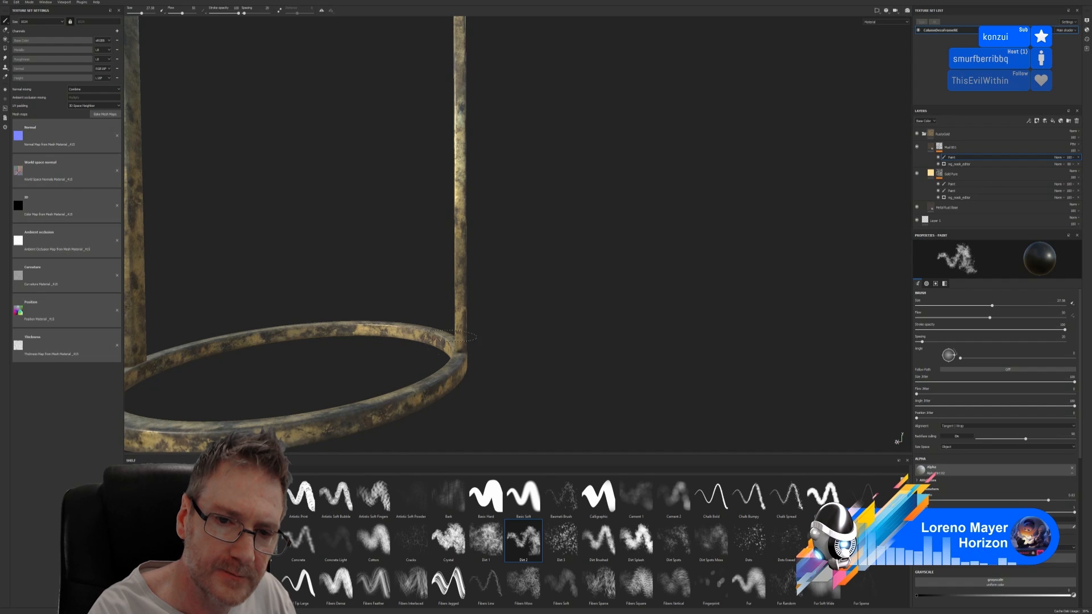
pyautogui.keyDown('alt'); pyautogui.moveTo(465, 305); pyautogui.dragTo(453, 312); pyautogui.keyUp('alt')
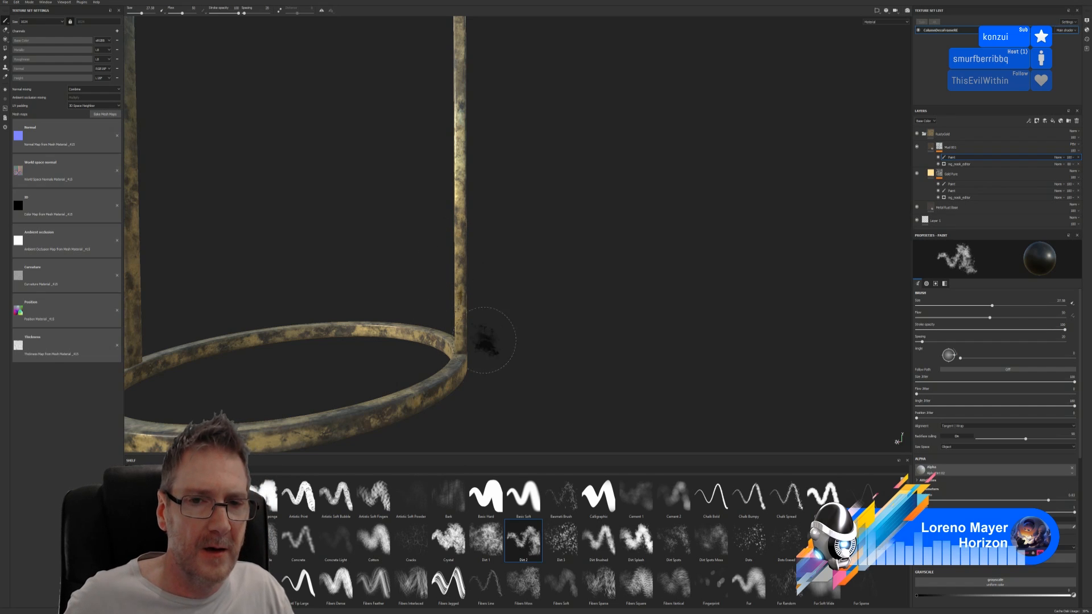
pyautogui.moveTo(486, 344)
pyautogui.keyDown('alt'); pyautogui.mouseDown()
pyautogui.moveTo(2, 338)
pyautogui.moveTo(372, 276)
pyautogui.moveTo(258, 275)
pyautogui.moveTo(299, 273)
pyautogui.mouseUp(); pyautogui.keyUp('alt')
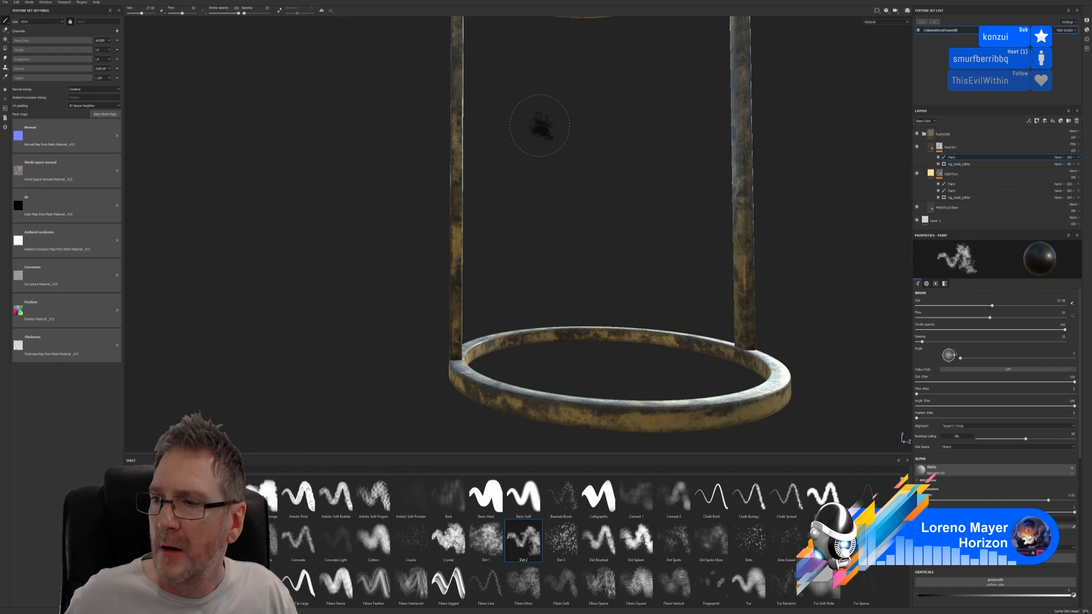
pyautogui.keyDown('alt'); pyautogui.moveTo(539, 127); pyautogui.dragTo(534, 237); pyautogui.keyUp('alt')
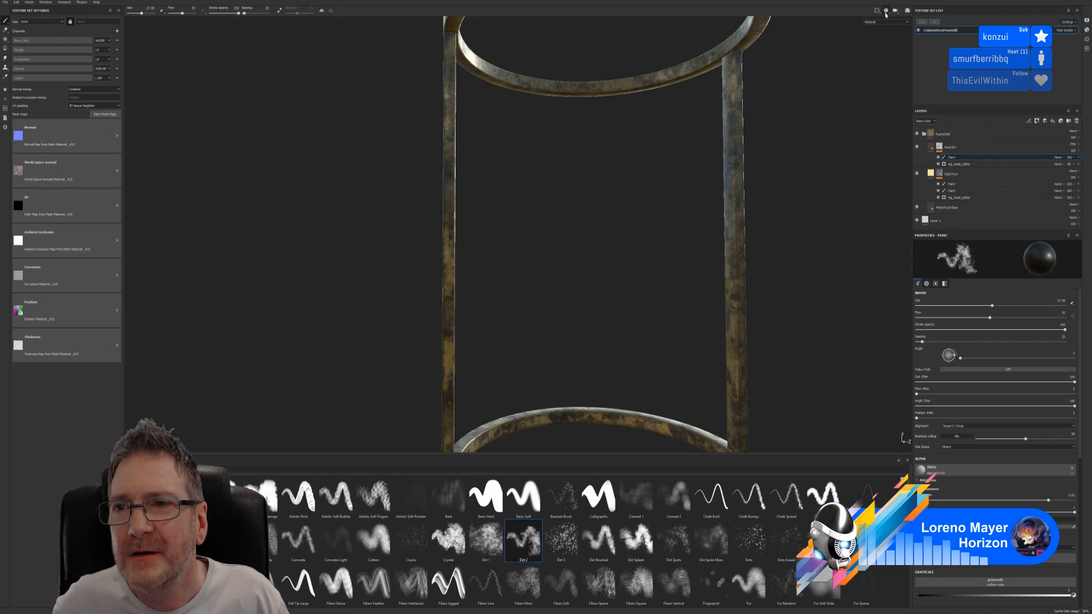
# Show only the 2D view and examine the painted wear across the UV islands of the rings and posts.
pyautogui.click(877, 10)
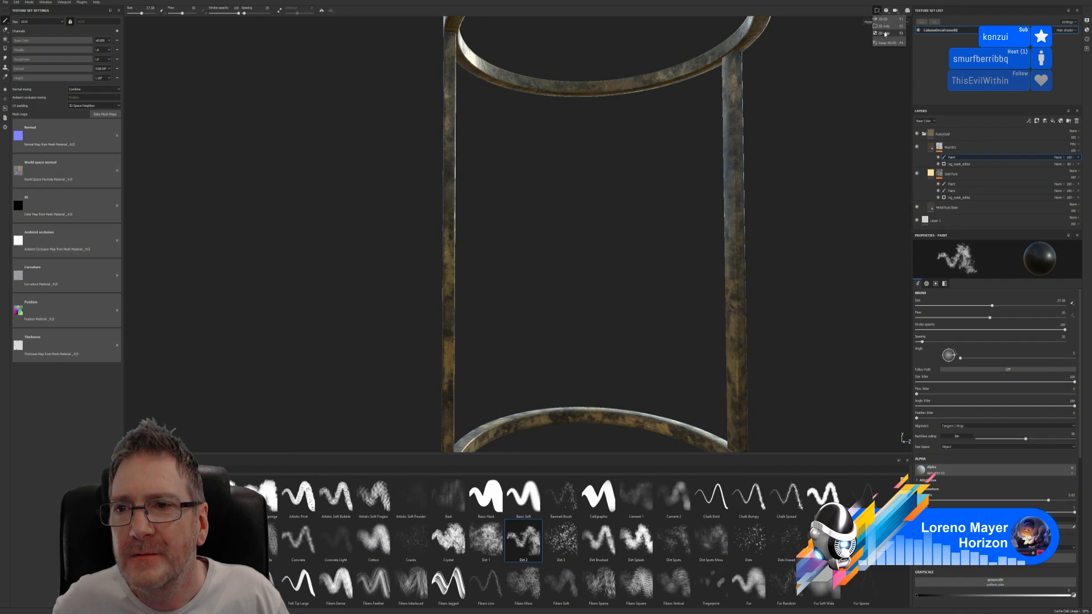
pyautogui.click(884, 33)
pyautogui.keyDown('alt'); pyautogui.moveTo(659, 268); pyautogui.dragTo(402, 427, button='middle'); pyautogui.keyUp('alt')
pyautogui.scroll(-6, 469, 320)
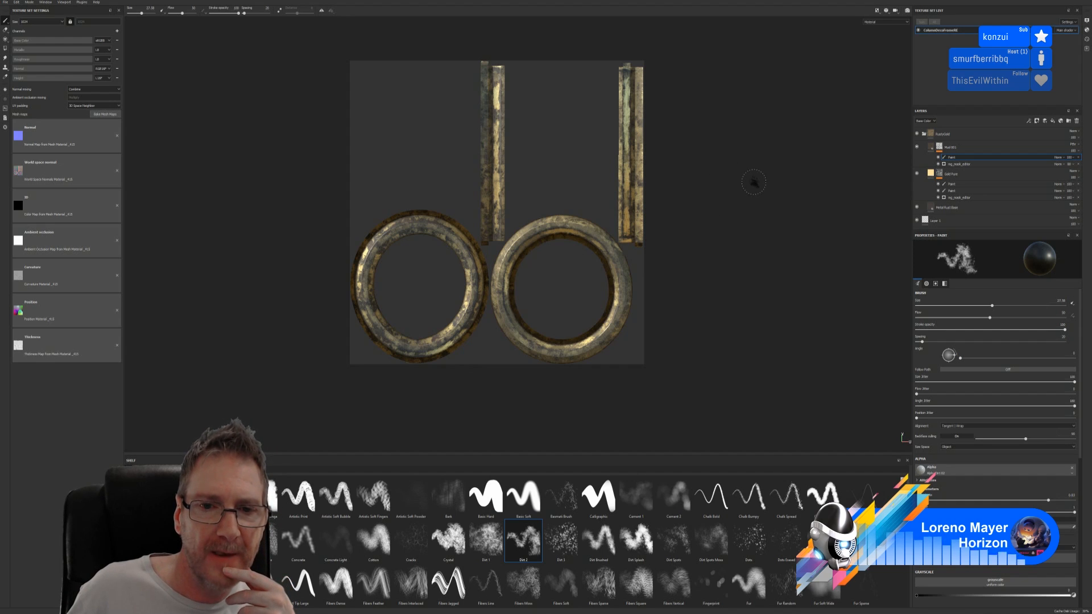
# Show the 3D and 2D views side by side and compare the frame's wear with its UV layout.
pyautogui.click(880, 12)
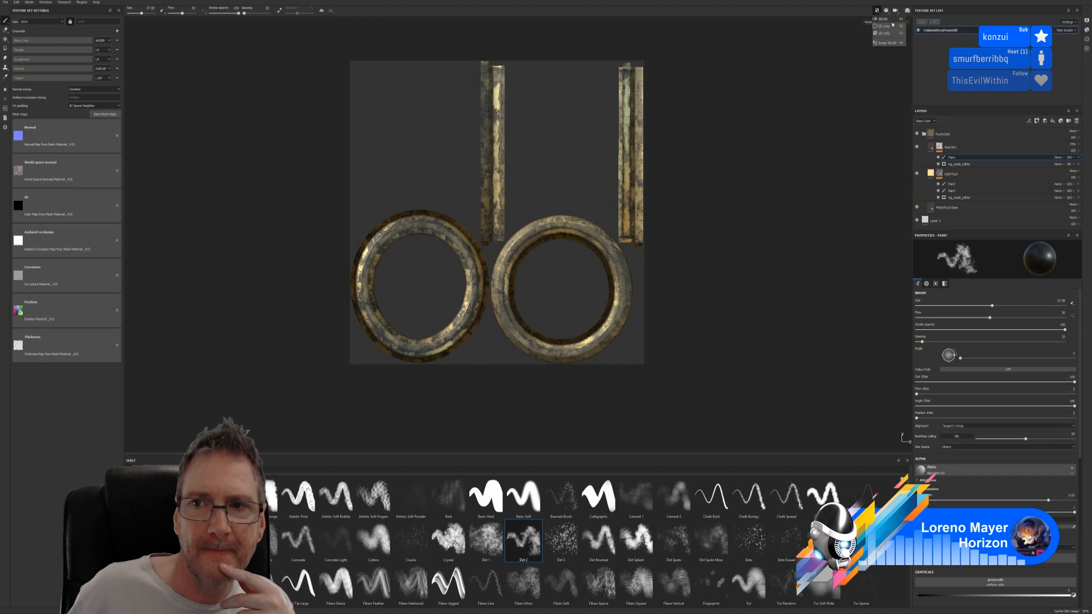
pyautogui.click(889, 19)
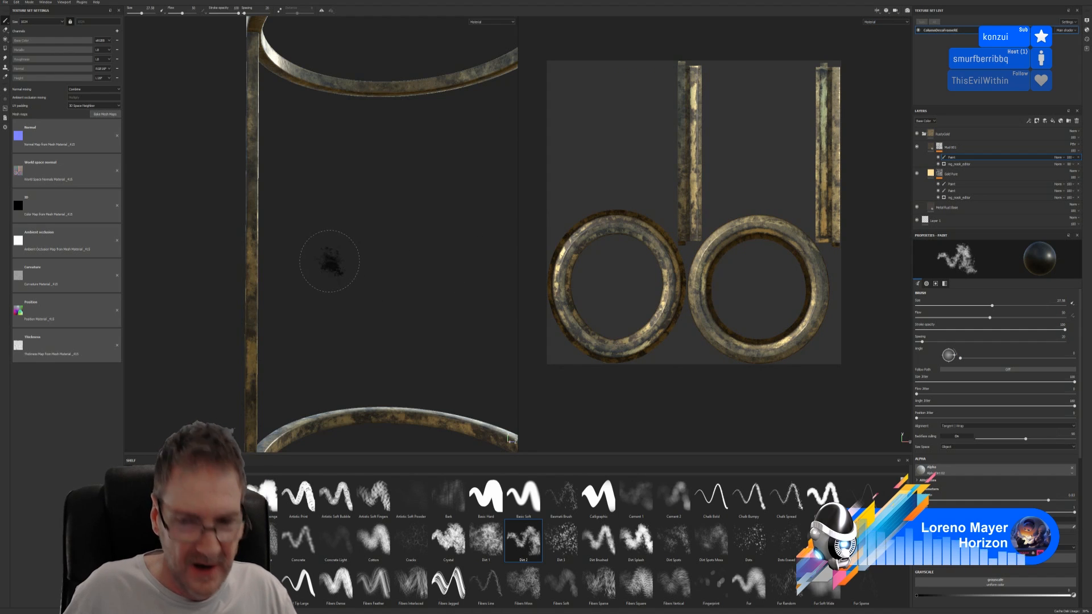
pyautogui.moveTo(343, 263)
pyautogui.keyDown('alt'); pyautogui.mouseDown()
pyautogui.moveTo(387, 254)
pyautogui.moveTo(346, 262)
pyautogui.mouseUp(); pyautogui.keyUp('alt')
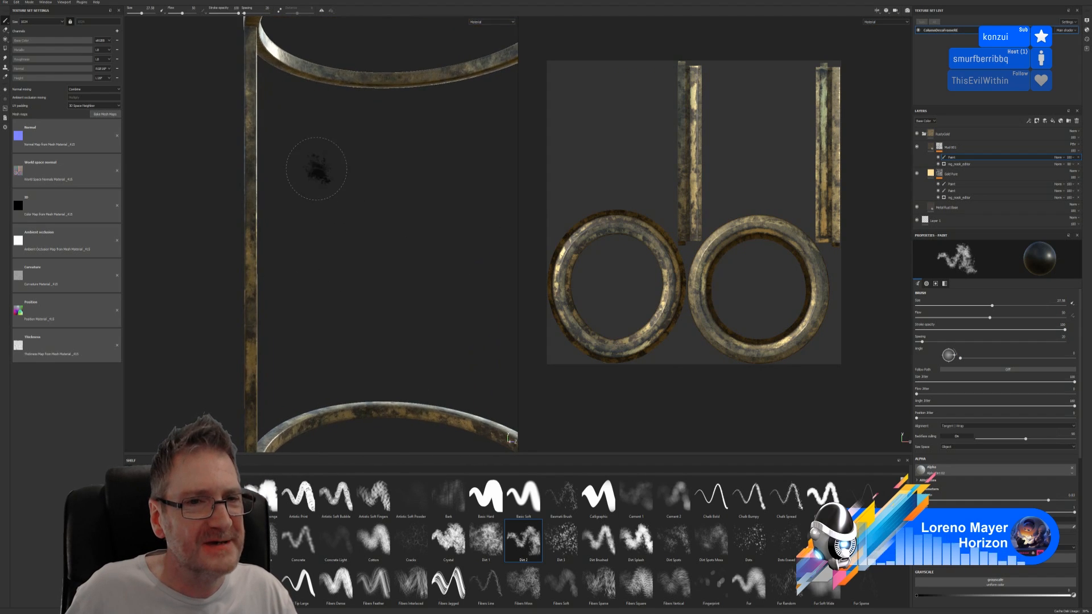
pyautogui.keyDown('alt'); pyautogui.moveTo(316, 168); pyautogui.dragTo(312, 288); pyautogui.keyUp('alt')
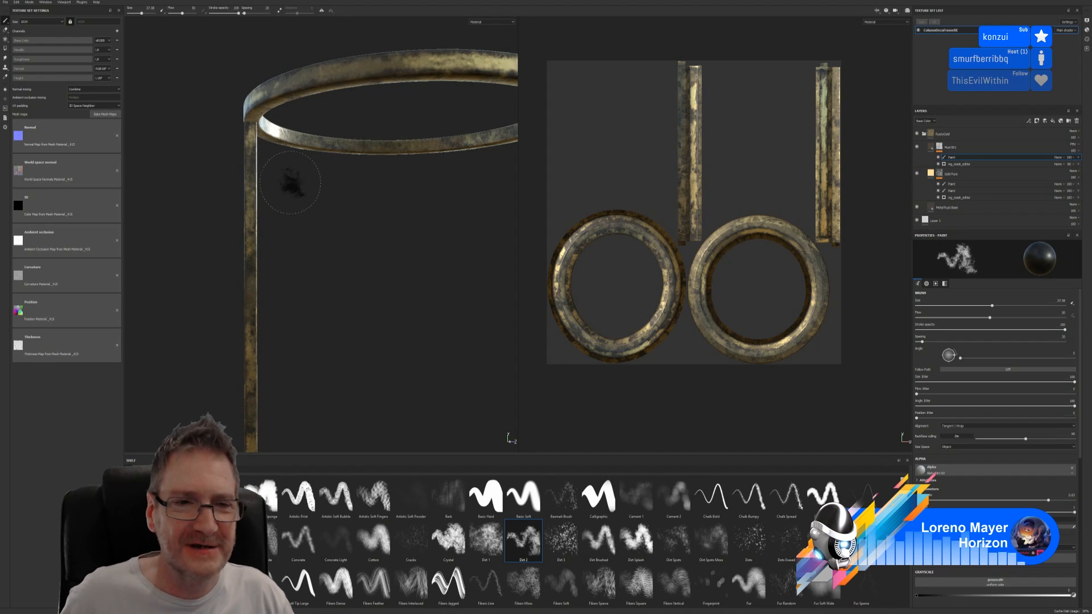
pyautogui.scroll(-3, 290, 182)
pyautogui.keyDown('alt'); pyautogui.moveTo(335, 179); pyautogui.dragTo(316, 229, button='middle'); pyautogui.keyUp('alt')
pyautogui.keyDown('alt'); pyautogui.moveTo(380, 245); pyautogui.dragTo(319, 187, button='middle'); pyautogui.keyUp('alt')
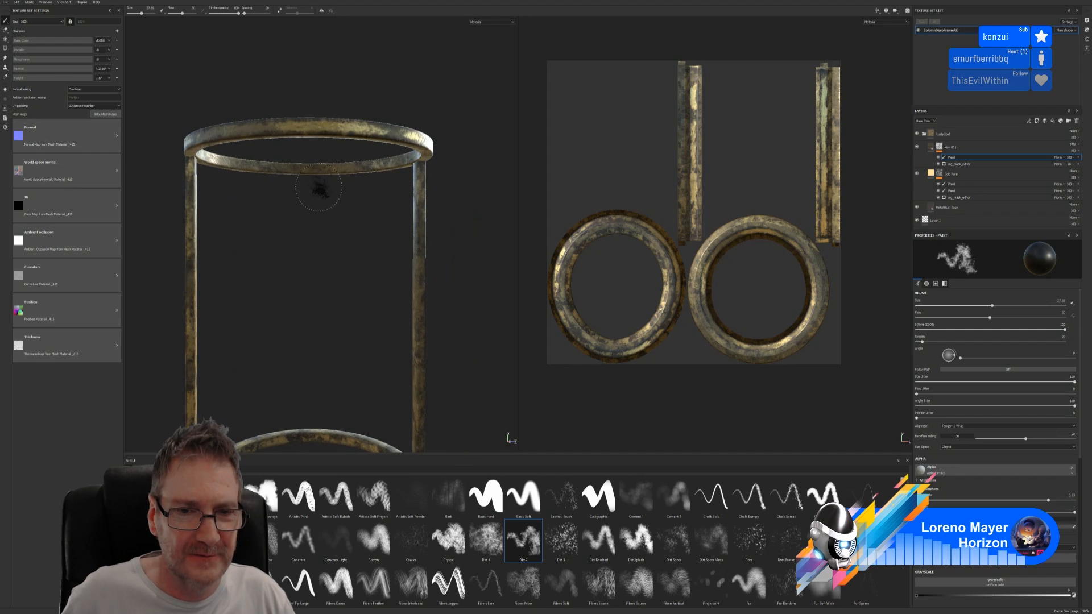
pyautogui.scroll(3, 335, 192)
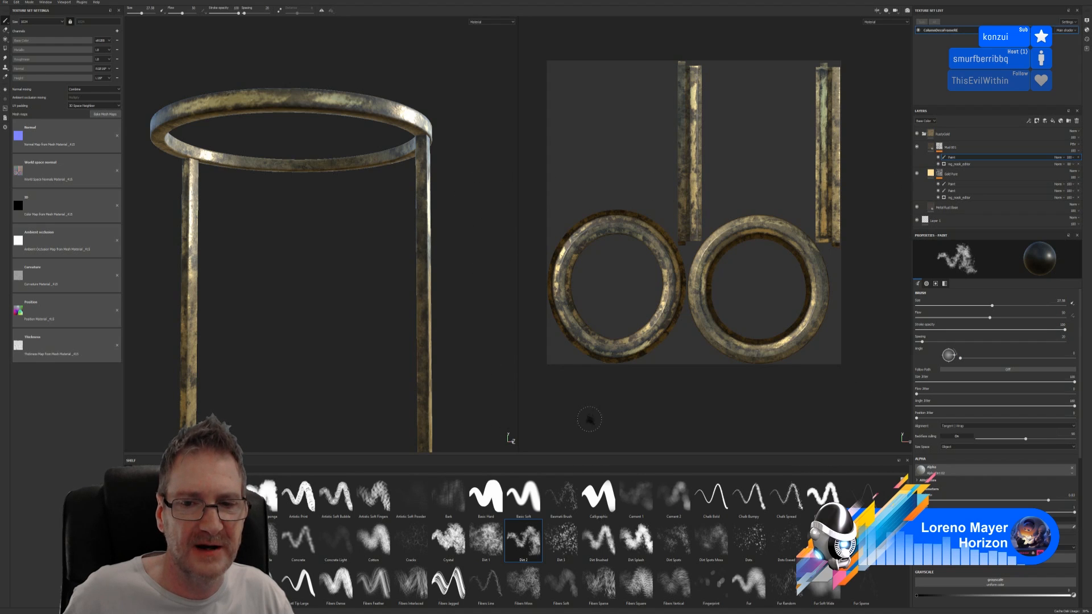
# Return to the 3D-only view and check the wear on both rings and the posts from several sides.
pyautogui.click(878, 12)
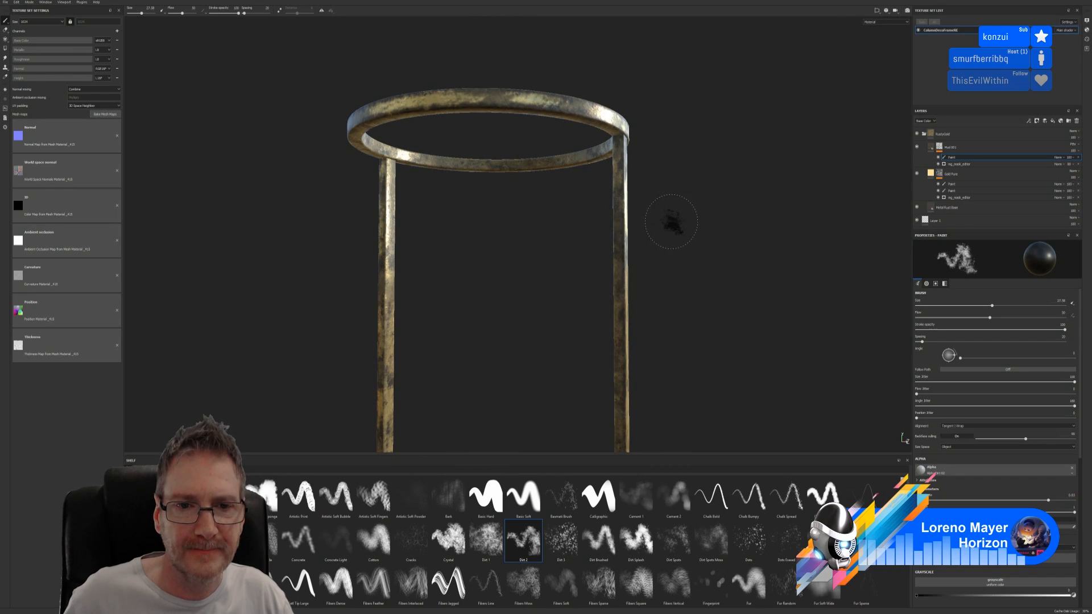
pyautogui.keyDown('alt'); pyautogui.moveTo(690, 224); pyautogui.dragTo(717, 224); pyautogui.keyUp('alt')
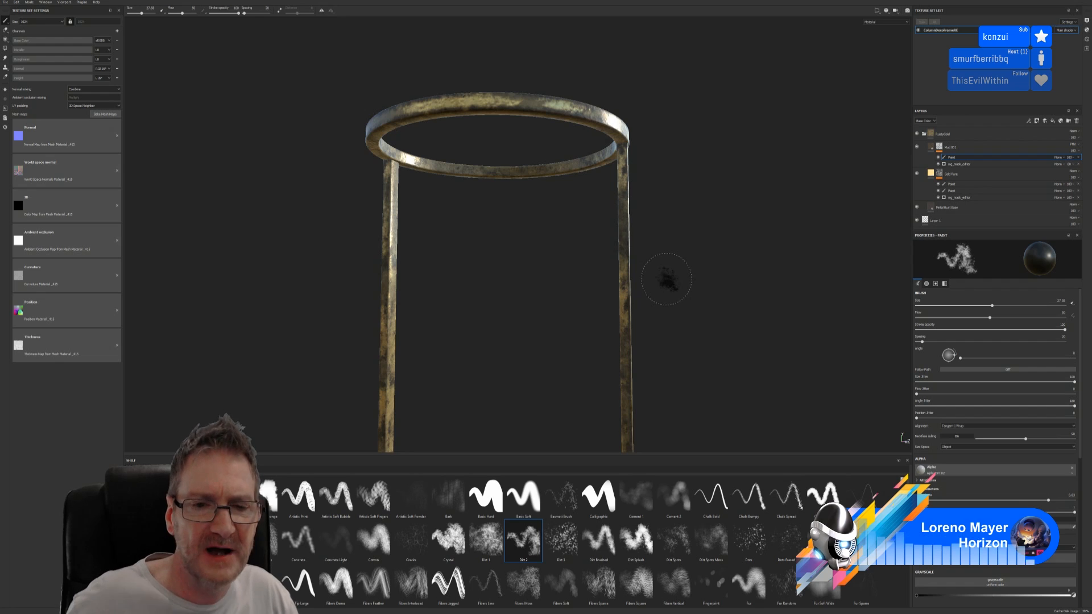
pyautogui.moveTo(678, 350); pyautogui.dragTo(657, 222, button='middle')
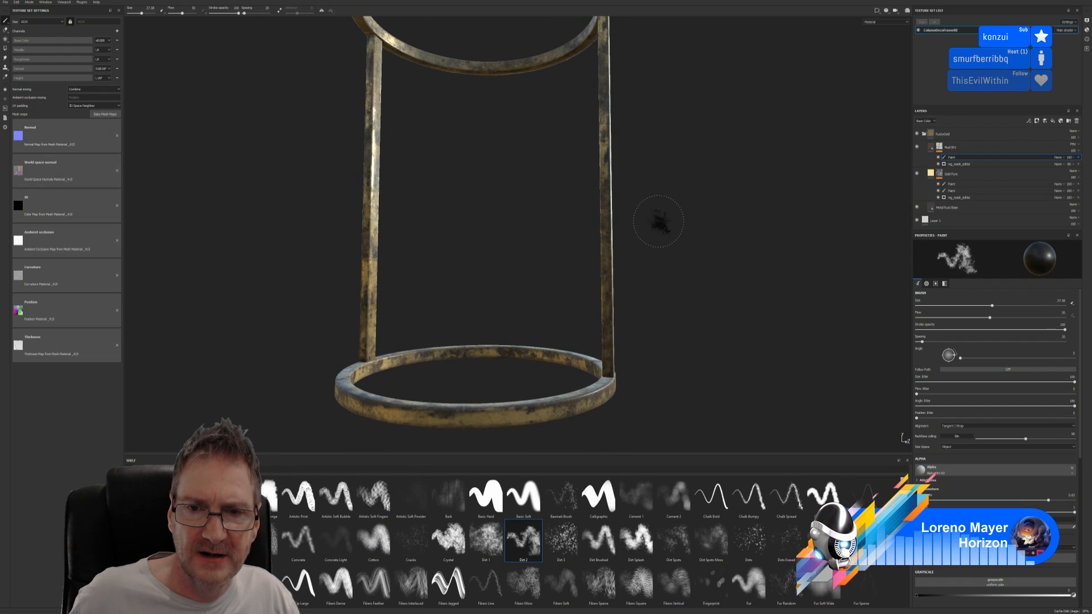
pyautogui.keyDown('alt'); pyautogui.moveTo(662, 263); pyautogui.dragTo(670, 256); pyautogui.keyUp('alt')
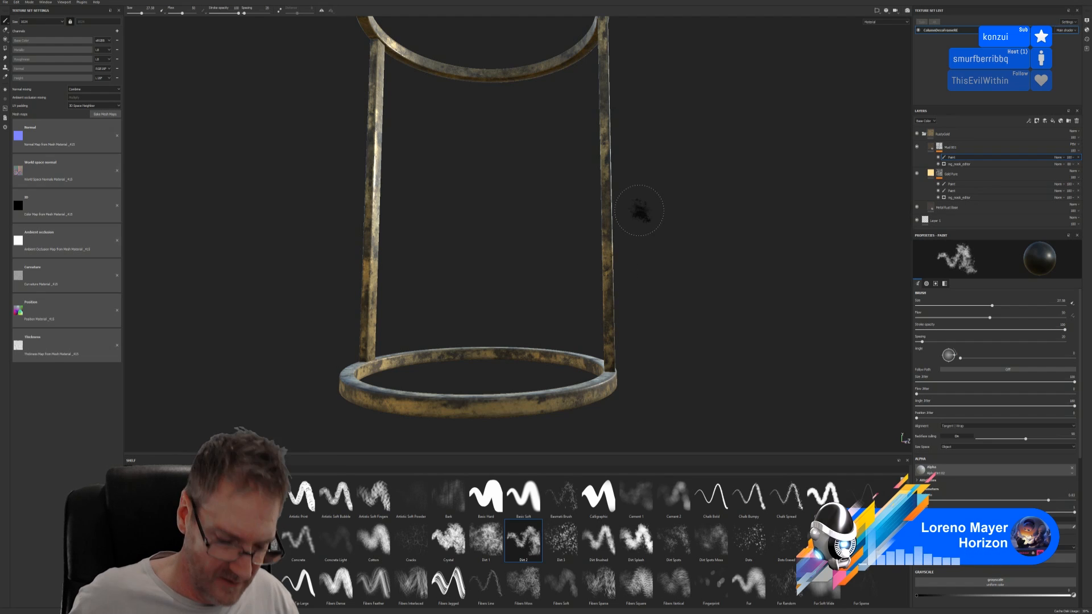
pyautogui.moveTo(675, 243)
pyautogui.keyDown('alt'); pyautogui.mouseDown()
pyautogui.moveTo(517, 261)
pyautogui.moveTo(200, 242)
pyautogui.moveTo(263, 212)
pyautogui.moveTo(531, 200)
pyautogui.moveTo(493, 219)
pyautogui.mouseUp(); pyautogui.keyUp('alt')
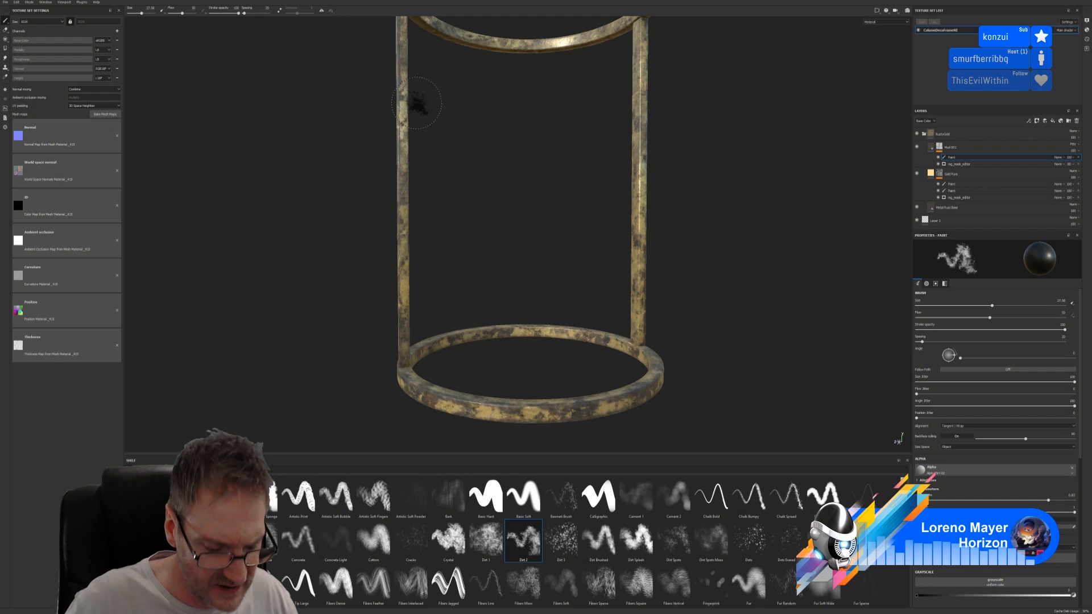
pyautogui.moveTo(748, 176)
pyautogui.keyDown('alt'); pyautogui.mouseDown()
pyautogui.moveTo(653, 176)
pyautogui.moveTo(677, 168)
pyautogui.moveTo(656, 200)
pyautogui.mouseUp(); pyautogui.keyUp('alt')
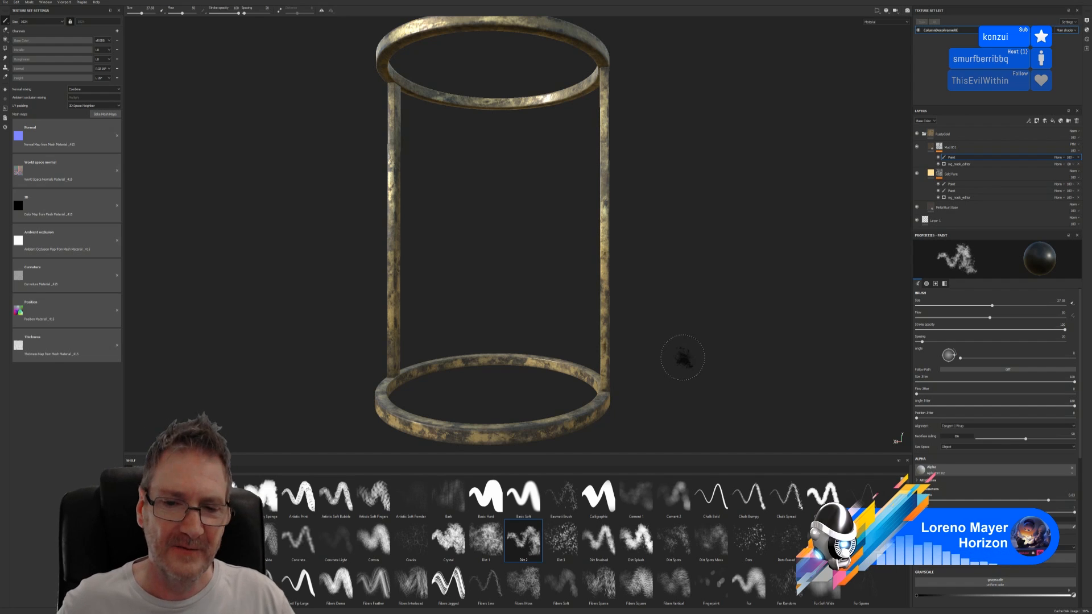
pyautogui.moveTo(514, 297)
pyautogui.keyDown('alt'); pyautogui.mouseDown()
pyautogui.moveTo(499, 312)
pyautogui.moveTo(533, 339)
pyautogui.moveTo(522, 369)
pyautogui.moveTo(558, 270)
pyautogui.mouseUp(); pyautogui.keyUp('alt')
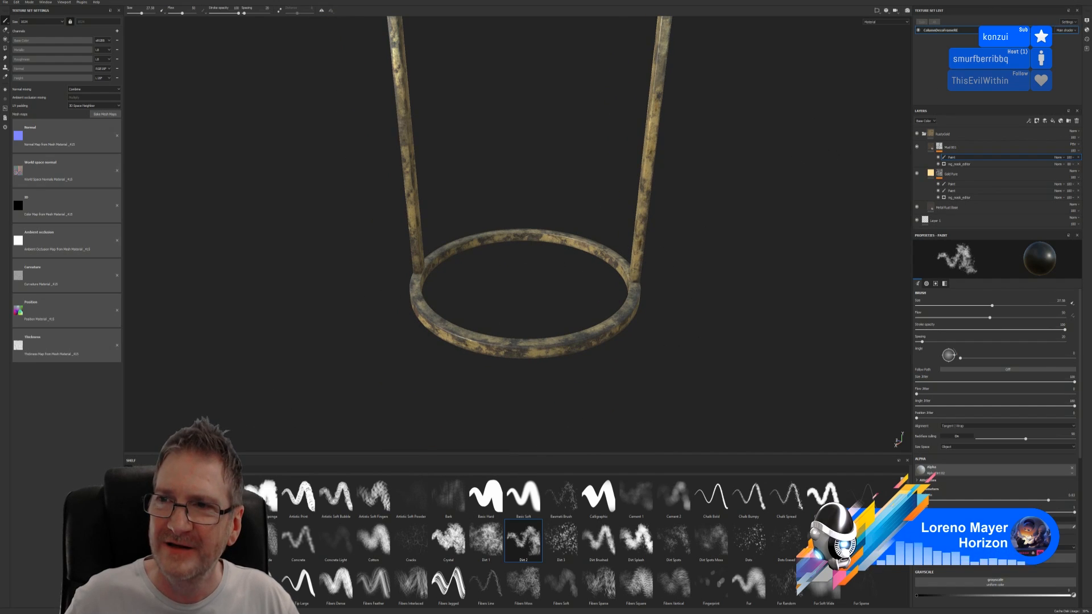
# Switch to 3ds Max to view the whole domed pavilion scene, and return to Substance Painter.
pyautogui.press('super+d')
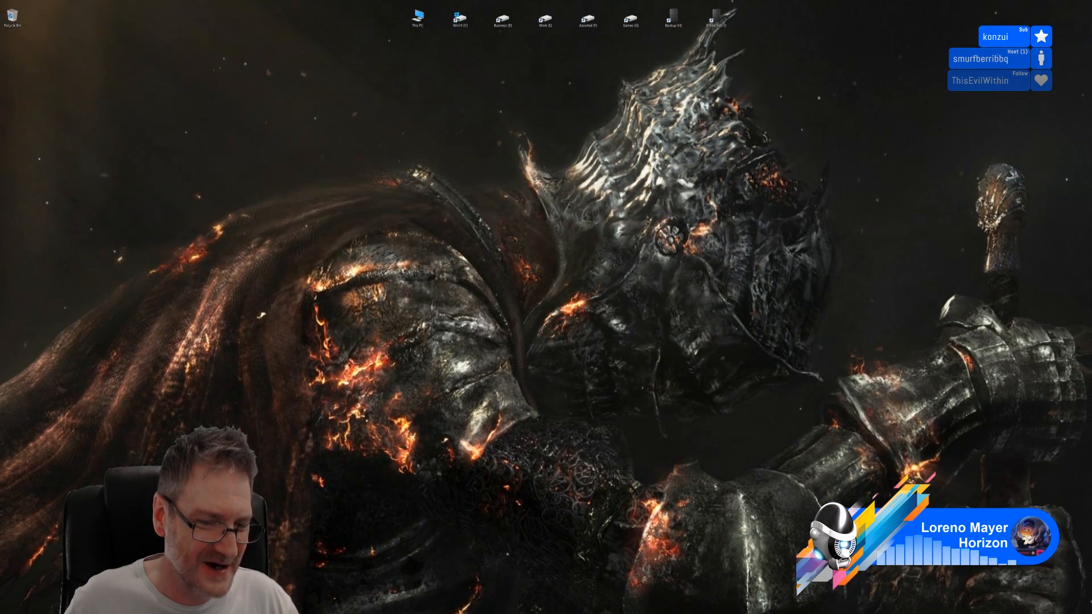
pyautogui.hotkey('alt', 'Tab')
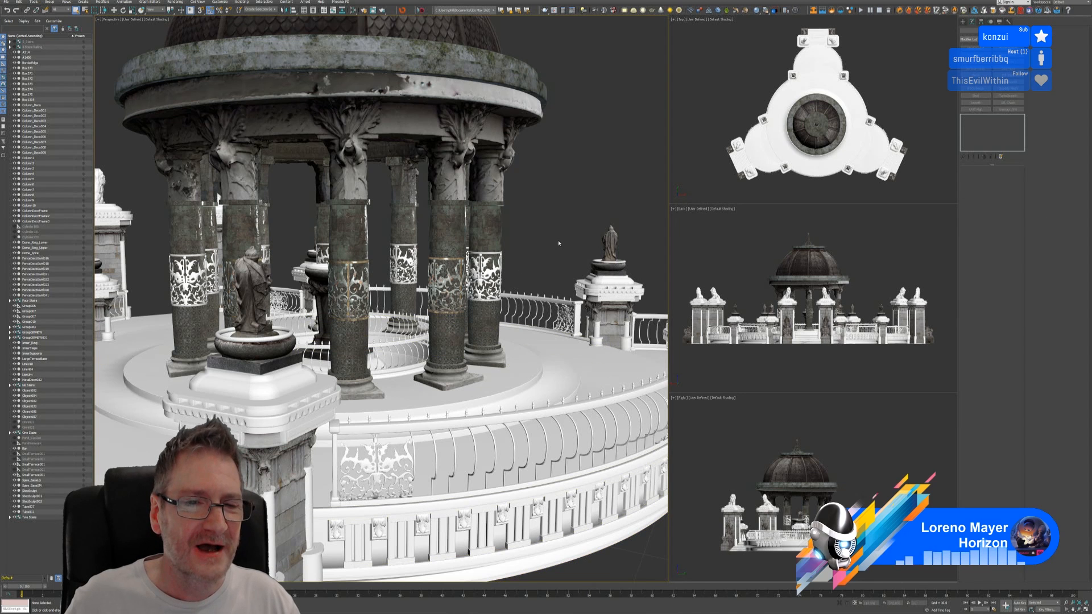
pyautogui.scroll(-6, 541, 224)
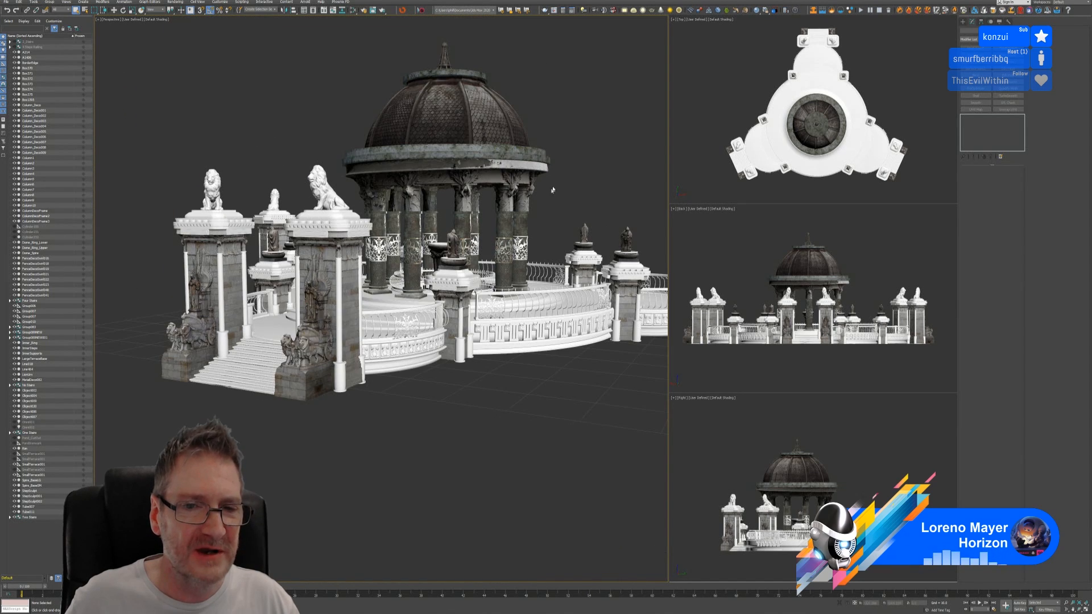
pyautogui.moveTo(544, 223); pyautogui.dragTo(532, 194, button='middle')
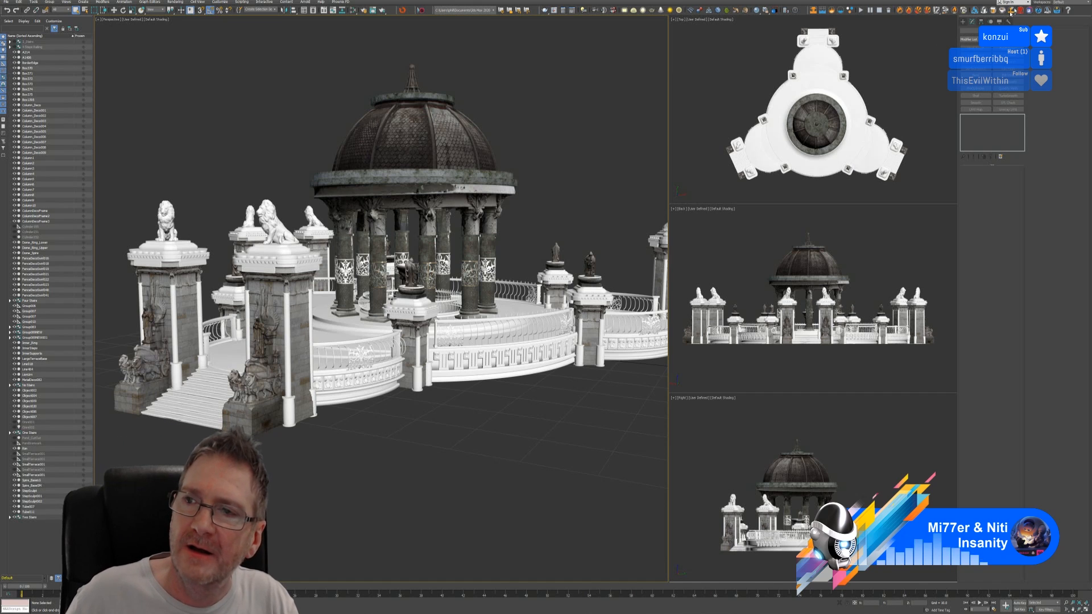
pyautogui.press('super+d')
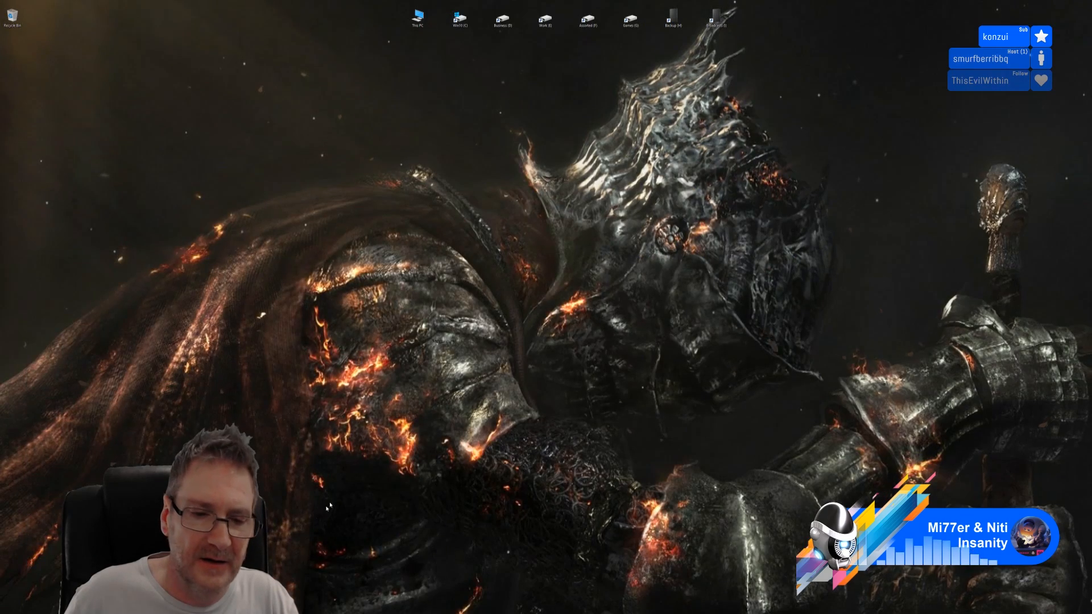
pyautogui.hotkey('alt', 'Tab')
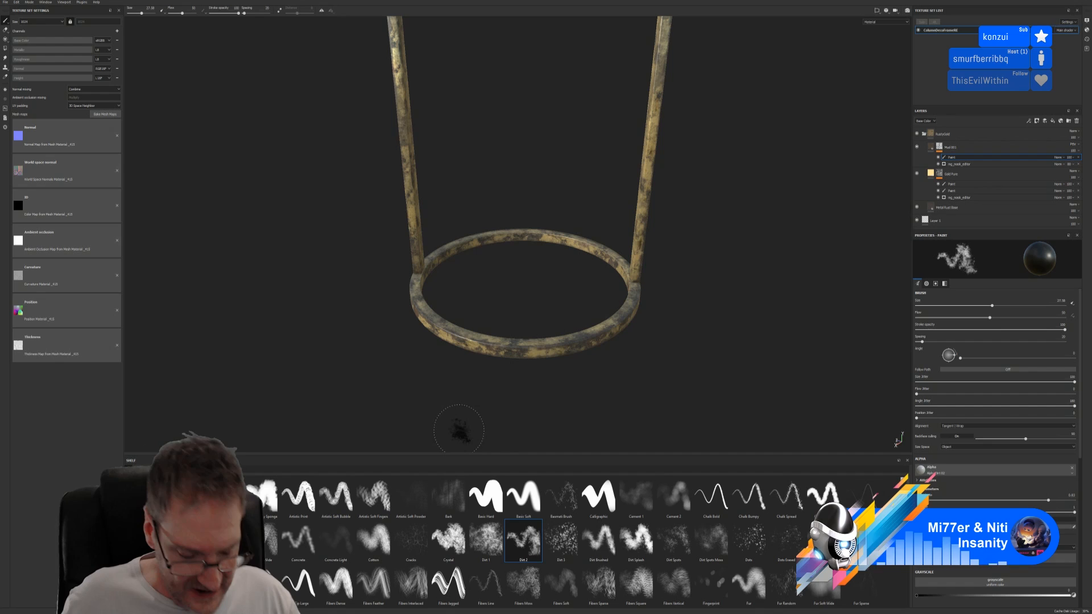
# Inspect the wear on the bottom ring's upper and outer faces and its post joints from several angles and distances.
pyautogui.moveTo(447, 387)
pyautogui.keyDown('alt'); pyautogui.mouseDown()
pyautogui.moveTo(517, 343)
pyautogui.moveTo(541, 267)
pyautogui.moveTo(490, 373)
pyautogui.moveTo(502, 383)
pyautogui.moveTo(495, 391)
pyautogui.mouseUp(); pyautogui.keyUp('alt')
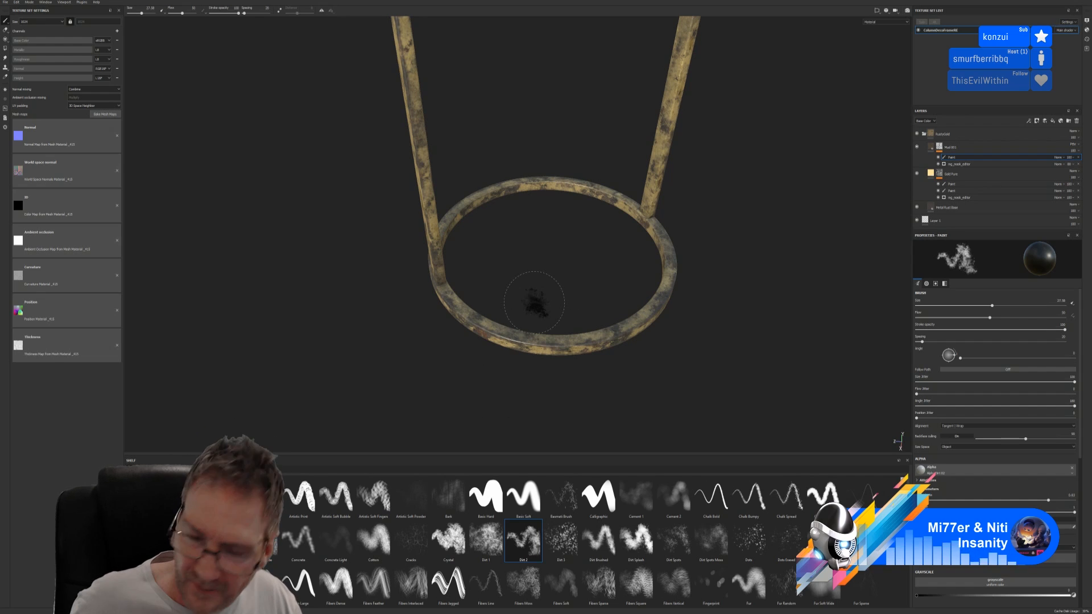
pyautogui.scroll(2, 500, 333)
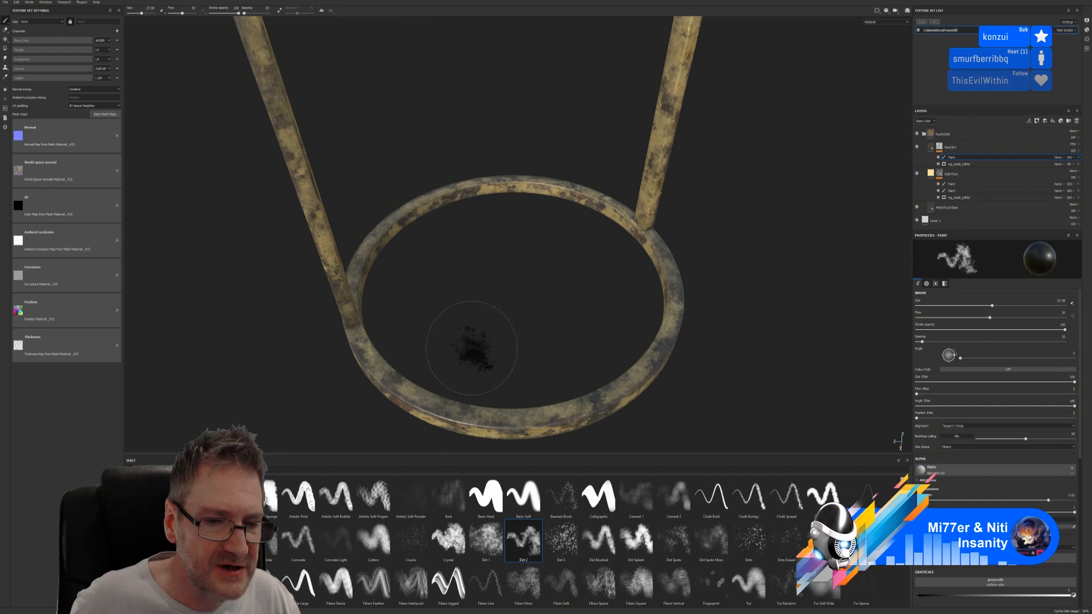
pyautogui.keyDown('alt'); pyautogui.moveTo(483, 324); pyautogui.dragTo(486, 295); pyautogui.keyUp('alt')
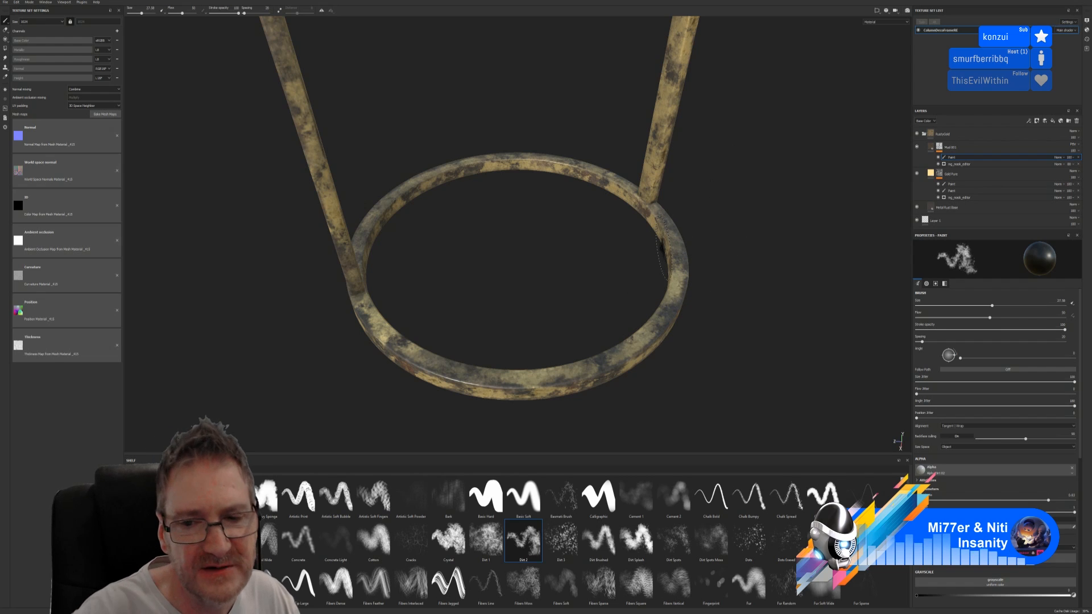
pyautogui.moveTo(744, 244)
pyautogui.keyDown('alt'); pyautogui.mouseDown()
pyautogui.moveTo(556, 244)
pyautogui.moveTo(581, 227)
pyautogui.moveTo(448, 282)
pyautogui.mouseUp(); pyautogui.keyUp('alt')
pyautogui.keyDown('alt'); pyautogui.moveTo(569, 284); pyautogui.dragTo(387, 297); pyautogui.keyUp('alt')
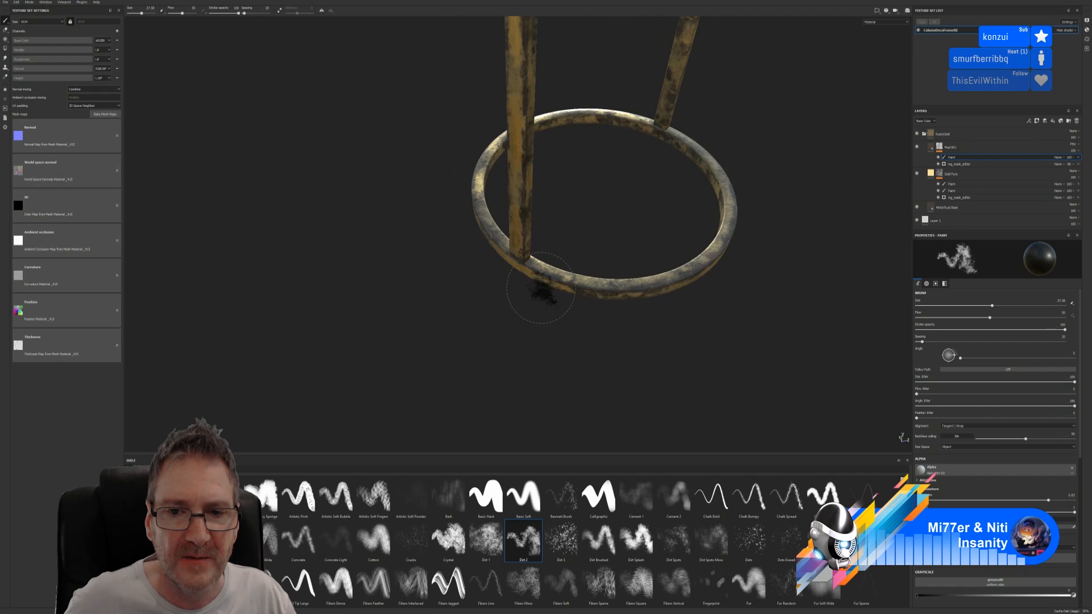
pyautogui.keyDown('alt'); pyautogui.moveTo(574, 260); pyautogui.dragTo(478, 255, button='middle'); pyautogui.keyUp('alt')
pyautogui.scroll(2, 488, 267)
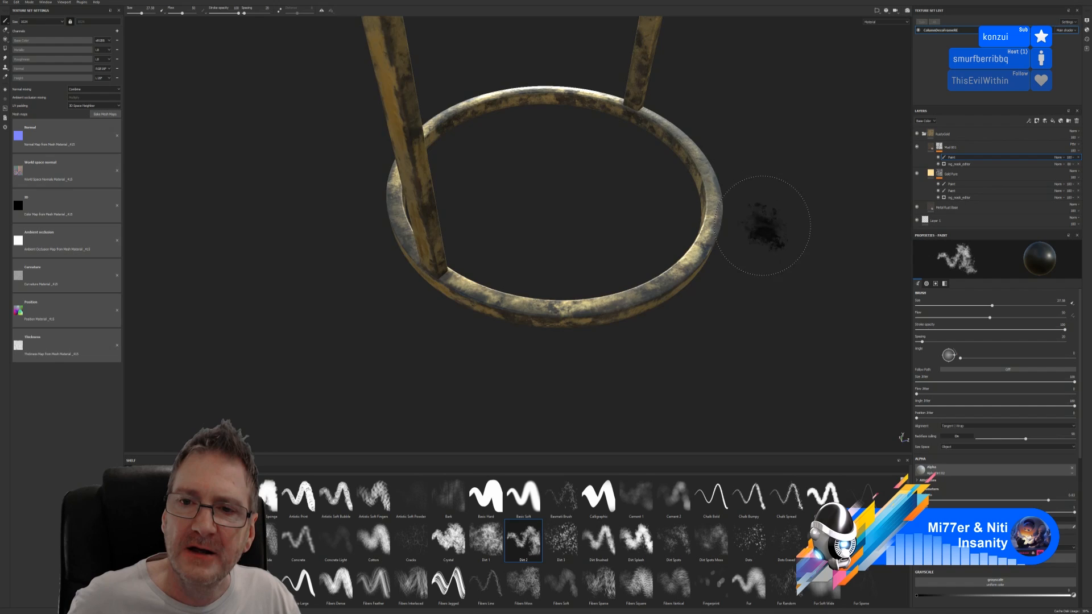
pyautogui.moveTo(765, 227)
pyautogui.keyDown('alt'); pyautogui.mouseDown()
pyautogui.moveTo(614, 253)
pyautogui.moveTo(574, 245)
pyautogui.mouseUp(); pyautogui.keyUp('alt')
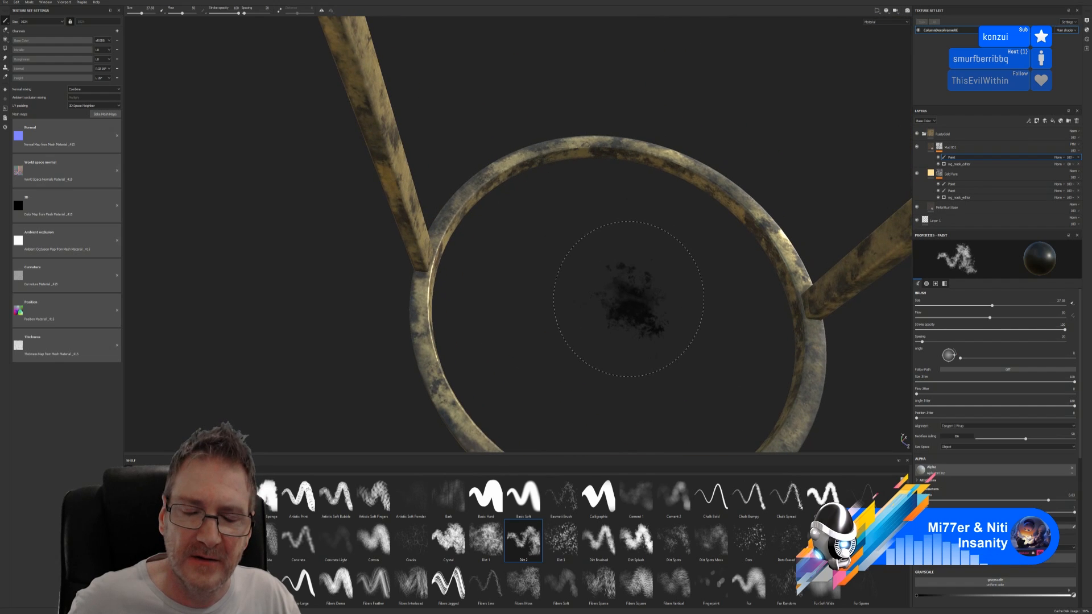
pyautogui.keyDown('alt'); pyautogui.moveTo(628, 299); pyautogui.dragTo(501, 159); pyautogui.keyUp('alt')
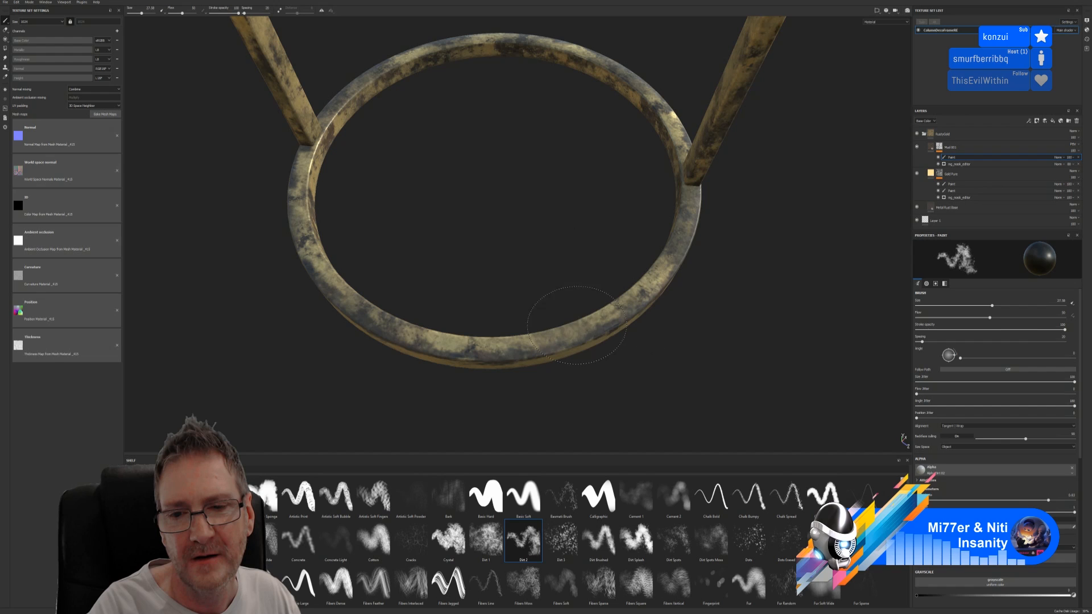
pyautogui.click(667, 208)
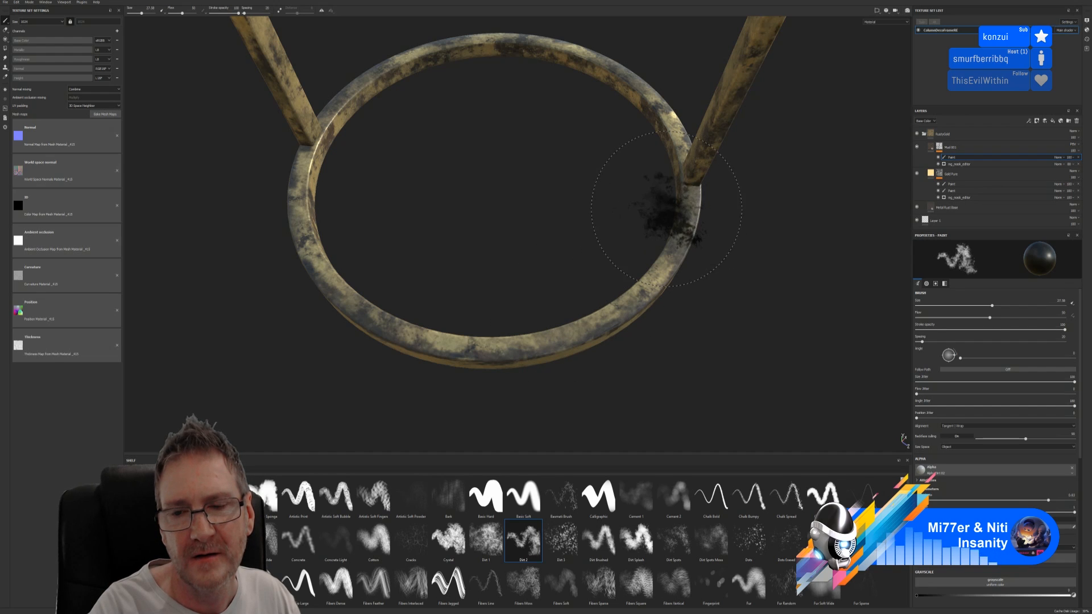
pyautogui.scroll(-3, 582, 279)
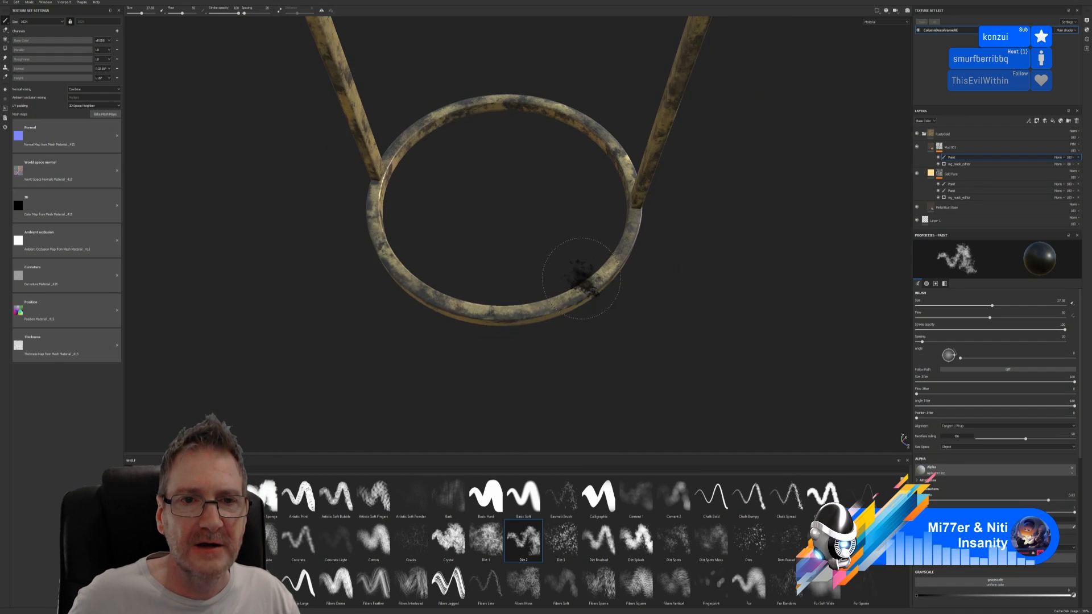
# Try a dirt brush stroke on the near side of the frame's top ring and undo it.
pyautogui.scroll(-3, 581, 279)
pyautogui.keyDown('alt'); pyautogui.moveTo(585, 180); pyautogui.dragTo(584, 286); pyautogui.keyUp('alt')
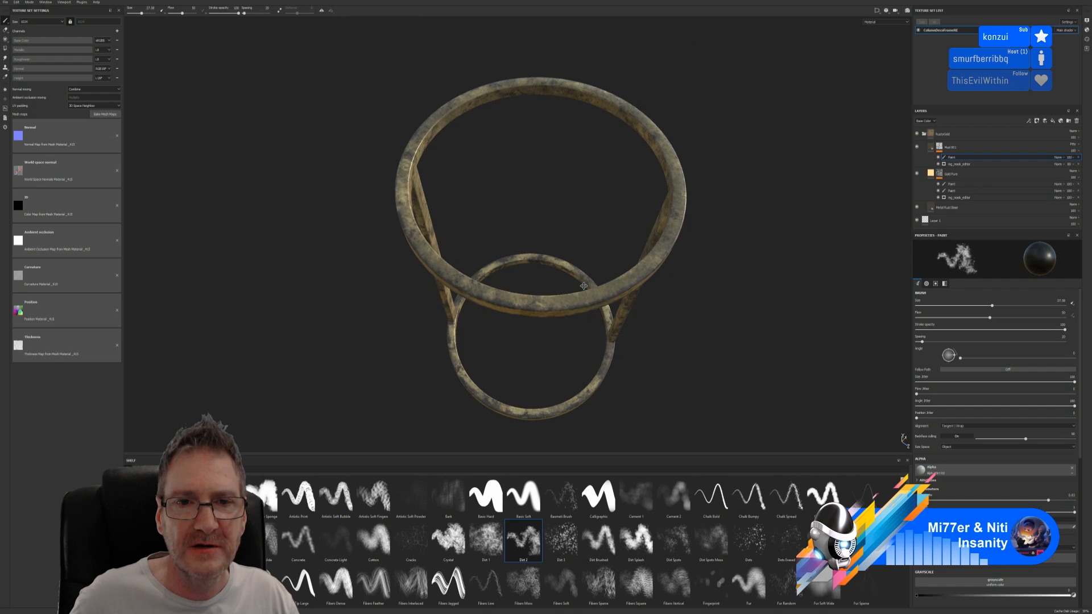
pyautogui.moveTo(723, 286)
pyautogui.keyDown('alt'); pyautogui.mouseDown()
pyautogui.moveTo(770, 268)
pyautogui.moveTo(687, 261)
pyautogui.moveTo(750, 263)
pyautogui.mouseUp(); pyautogui.keyUp('alt')
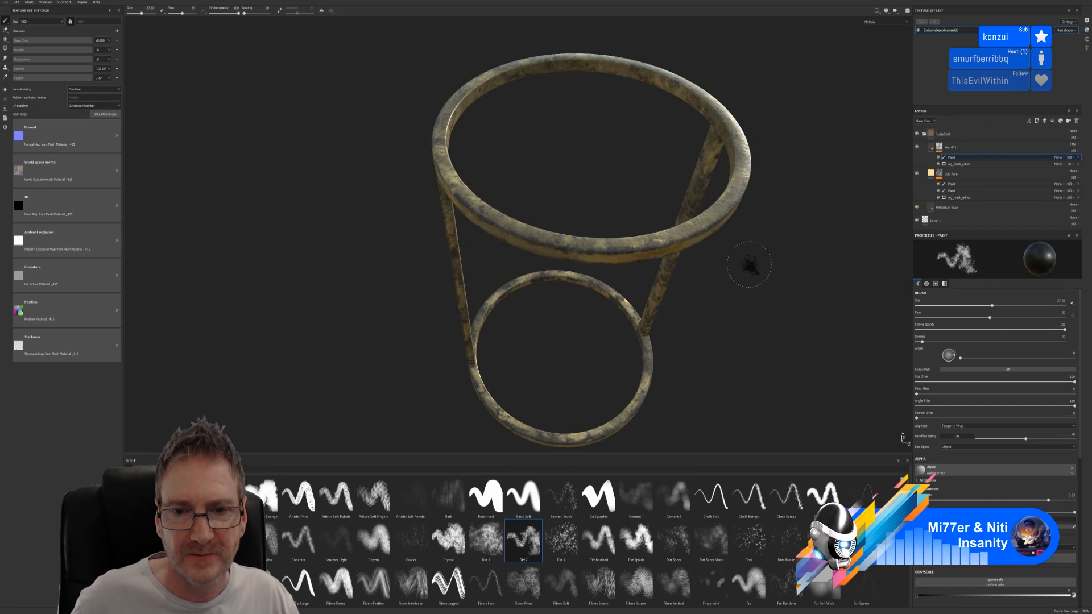
pyautogui.moveTo(615, 178)
pyautogui.keyDown('alt'); pyautogui.mouseDown()
pyautogui.moveTo(606, 172)
pyautogui.moveTo(614, 198)
pyautogui.mouseUp(); pyautogui.keyUp('alt')
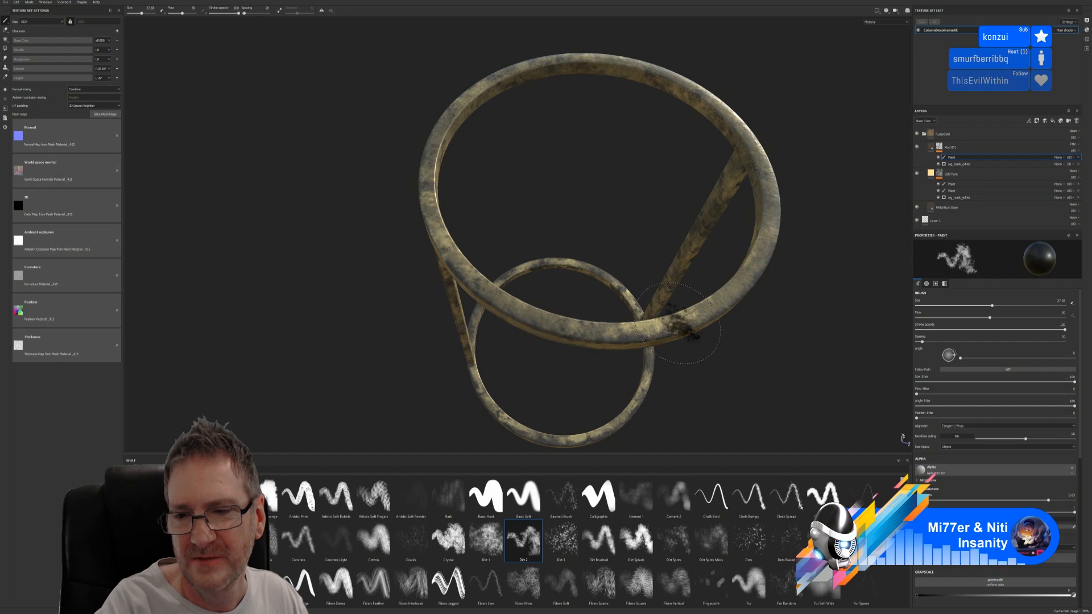
pyautogui.moveTo(696, 324)
pyautogui.mouseDown()
pyautogui.moveTo(686, 329)
pyautogui.moveTo(698, 309)
pyautogui.mouseUp()
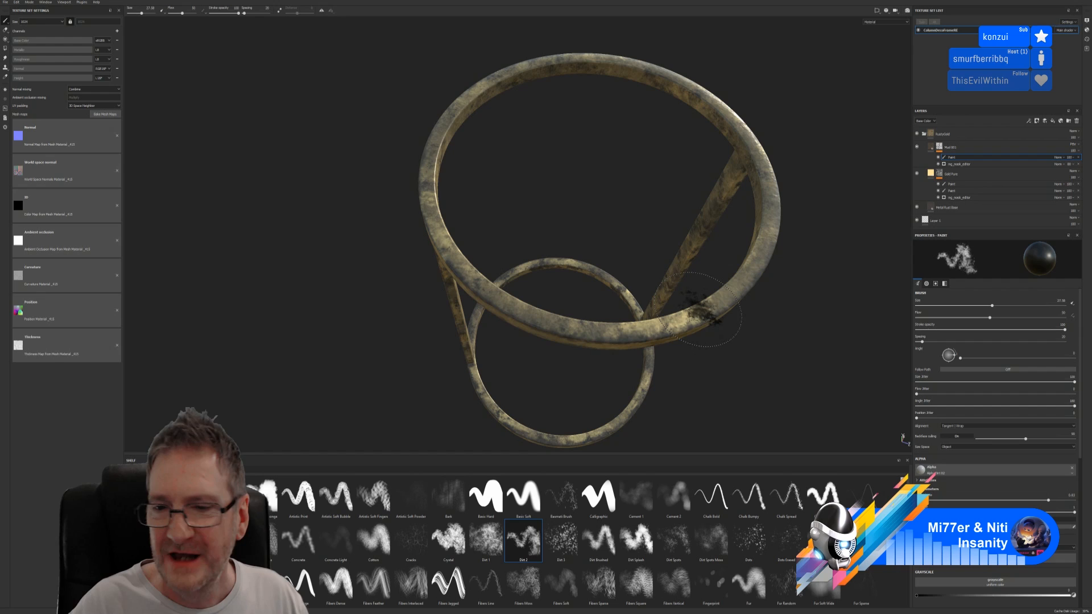
pyautogui.hotkey('ctrl', 'z')
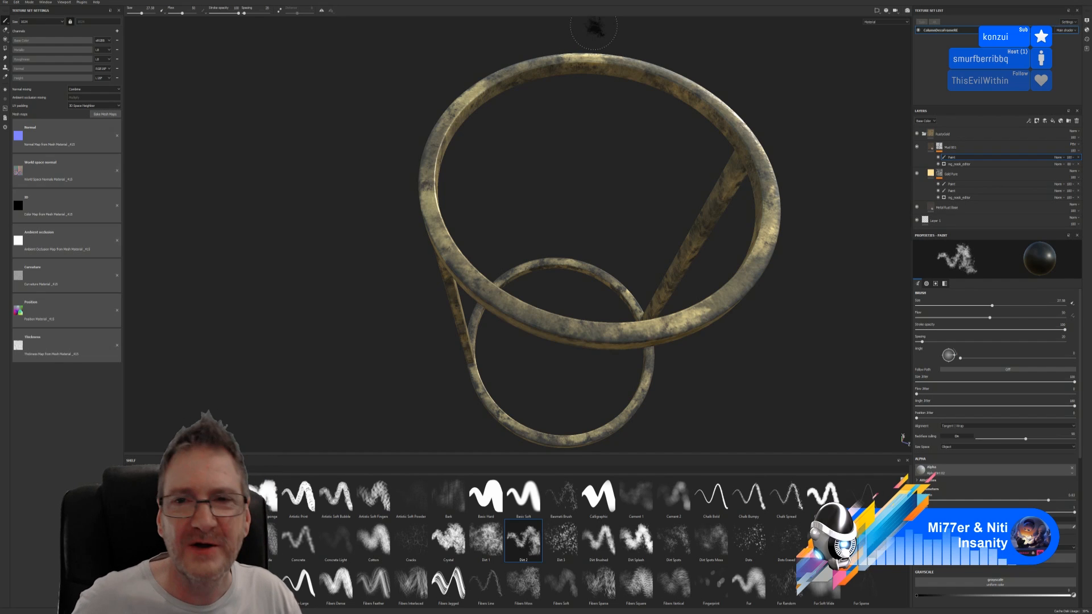
# Check the wear across the whole frame, turning from the ring tops to an upright side view.
pyautogui.moveTo(773, 166)
pyautogui.keyDown('alt'); pyautogui.mouseDown()
pyautogui.moveTo(700, 230)
pyautogui.moveTo(604, 134)
pyautogui.moveTo(475, 136)
pyautogui.mouseUp(); pyautogui.keyUp('alt')
pyautogui.moveTo(466, 194)
pyautogui.keyDown('alt'); pyautogui.mouseDown()
pyautogui.moveTo(438, 191)
pyautogui.moveTo(616, 227)
pyautogui.moveTo(552, 238)
pyautogui.moveTo(575, 185)
pyautogui.moveTo(602, 226)
pyautogui.moveTo(570, 203)
pyautogui.moveTo(313, 204)
pyautogui.moveTo(344, 175)
pyautogui.moveTo(378, 187)
pyautogui.moveTo(763, 197)
pyautogui.moveTo(629, 275)
pyautogui.moveTo(646, 226)
pyautogui.moveTo(527, 293)
pyautogui.moveTo(364, 297)
pyautogui.moveTo(563, 275)
pyautogui.moveTo(349, 288)
pyautogui.moveTo(363, 338)
pyautogui.moveTo(201, 315)
pyautogui.moveTo(195, 282)
pyautogui.moveTo(608, 302)
pyautogui.moveTo(546, 272)
pyautogui.moveTo(605, 254)
pyautogui.moveTo(719, 250)
pyautogui.mouseUp(); pyautogui.keyUp('alt')
pyautogui.keyDown('alt'); pyautogui.moveTo(412, 241); pyautogui.dragTo(579, 277); pyautogui.keyUp('alt')
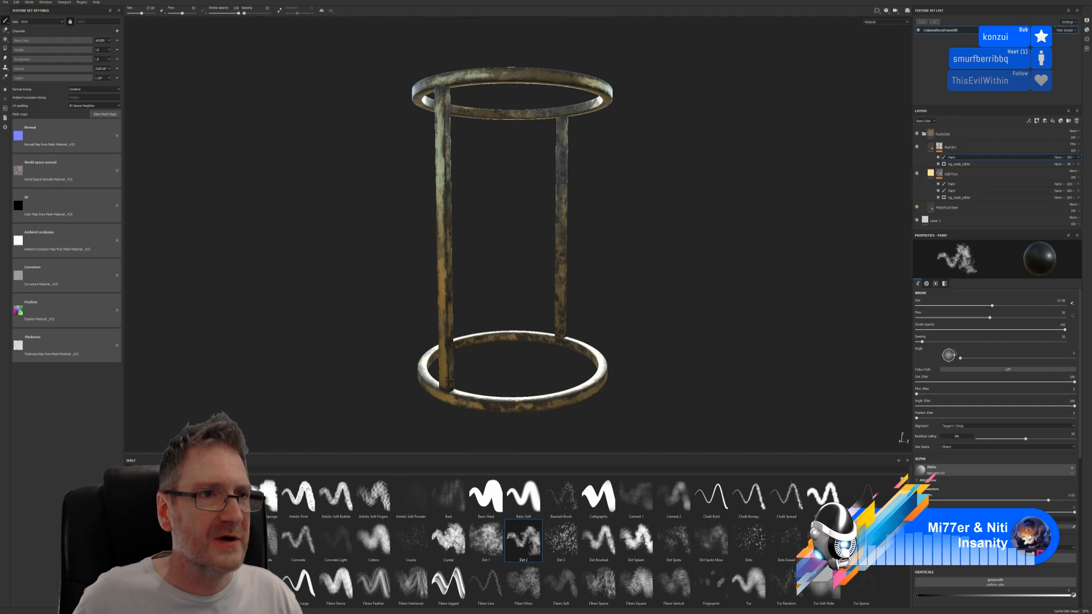
# Save the project and export the column frame's textures at 2048x2048 using the existing export configuration.
pyautogui.click(2, 3)
pyautogui.click(9, 54)
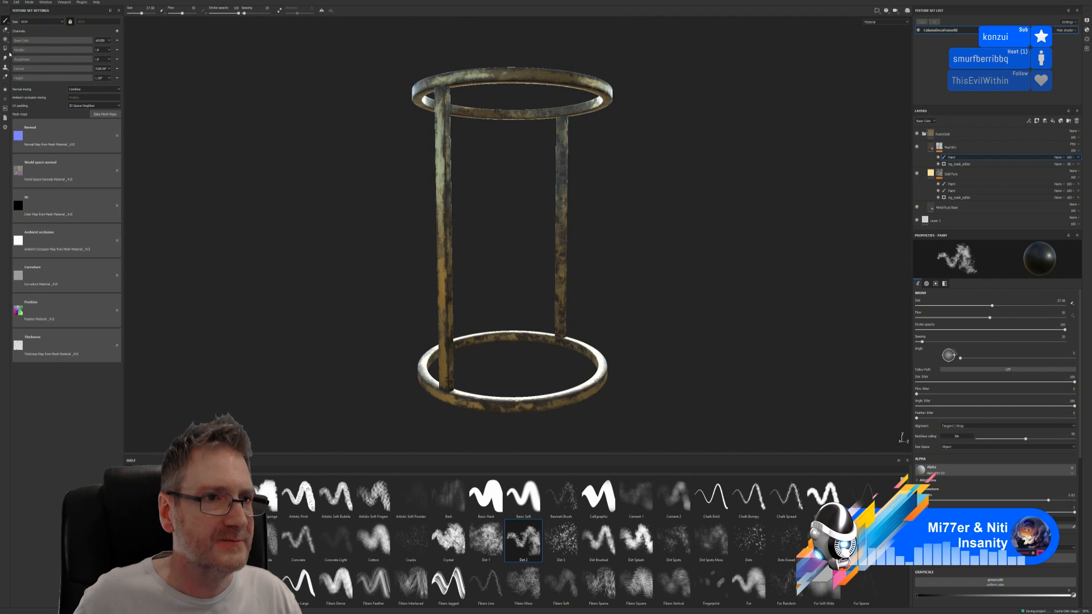
pyautogui.click(5, 3)
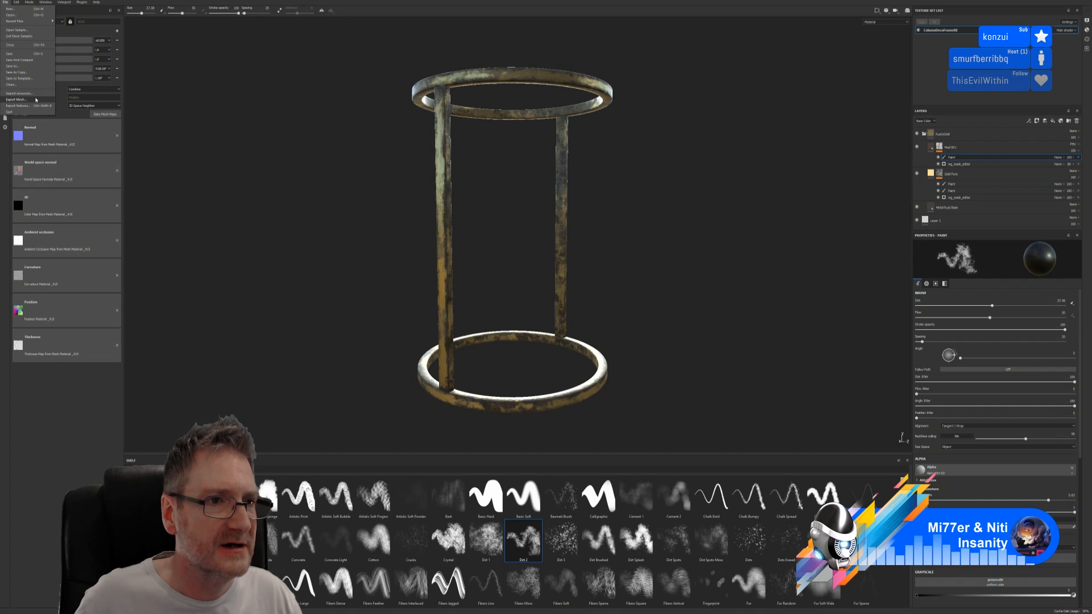
pyautogui.click(25, 106)
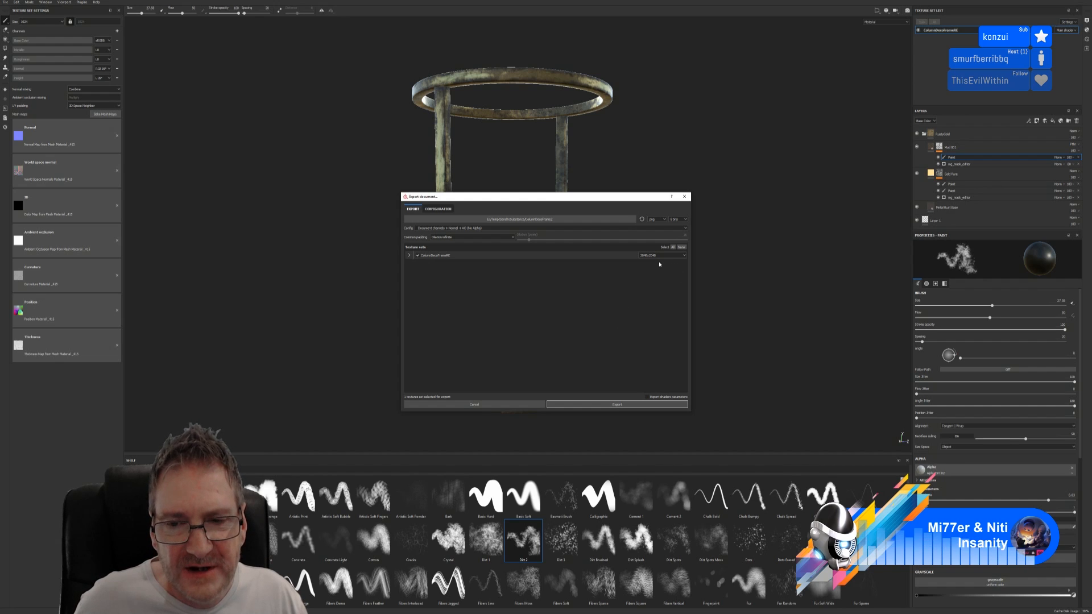
pyautogui.click(617, 403)
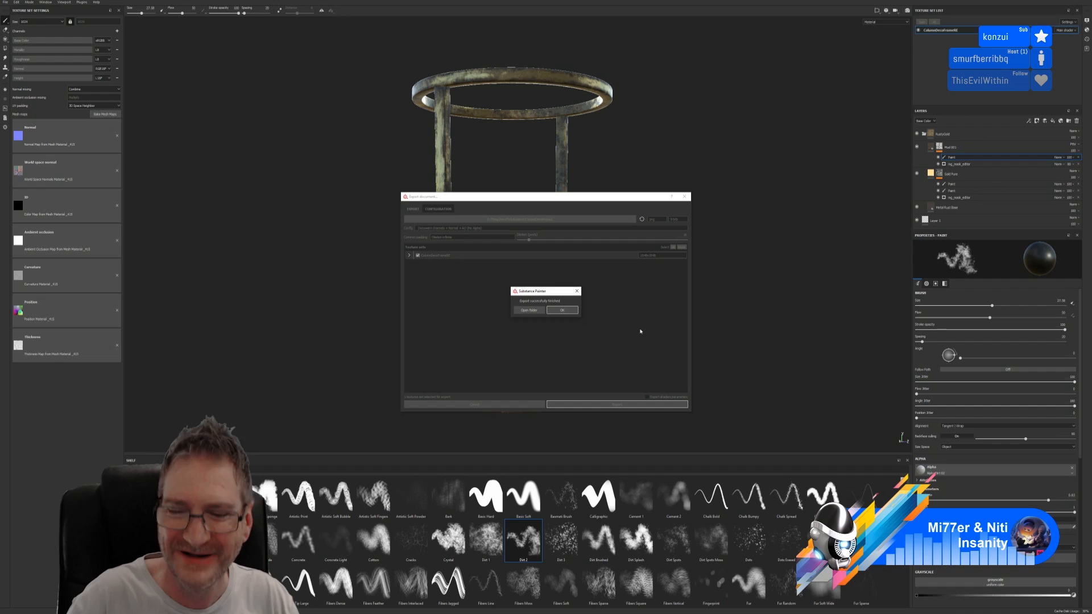
pyautogui.click(570, 313)
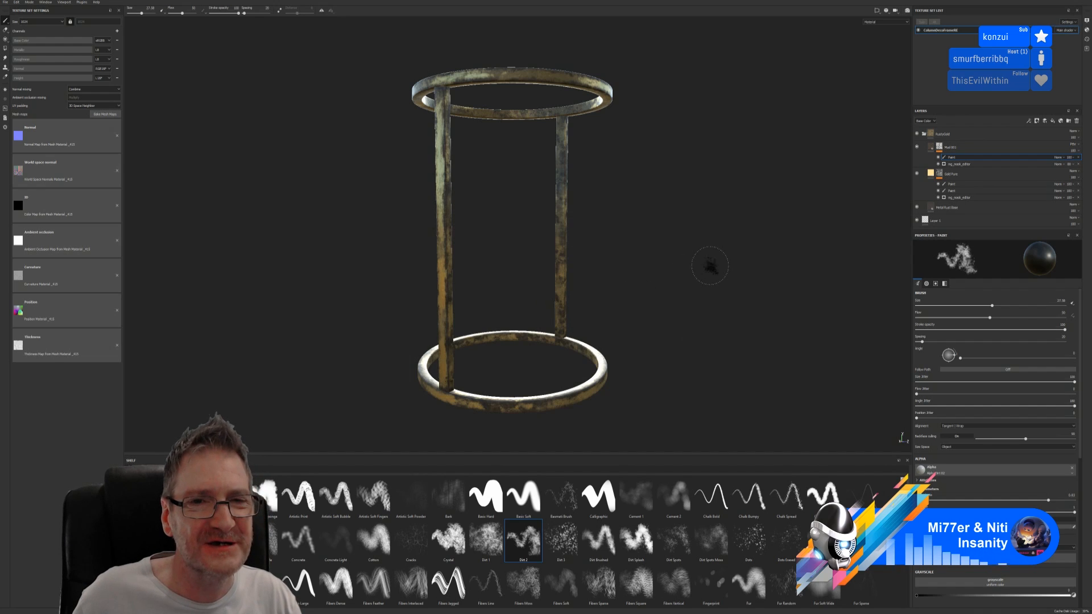
# Review the finished frame from several sides and at a greater distance.
pyautogui.keyDown('alt'); pyautogui.moveTo(709, 266); pyautogui.dragTo(705, 266); pyautogui.keyUp('alt')
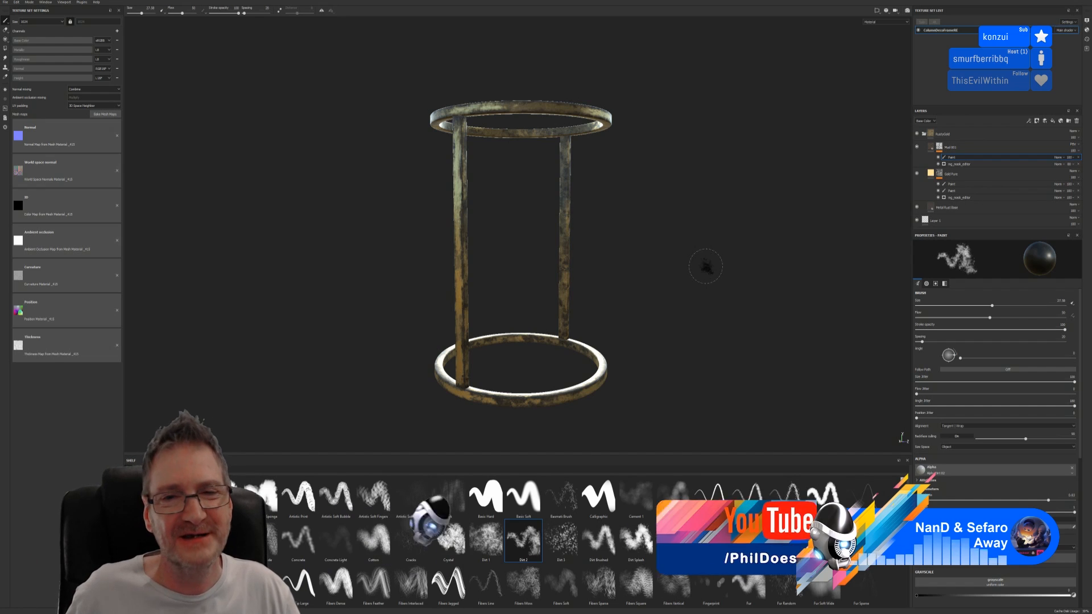
pyautogui.keyDown('alt'); pyautogui.moveTo(705, 265); pyautogui.dragTo(283, 259); pyautogui.keyUp('alt')
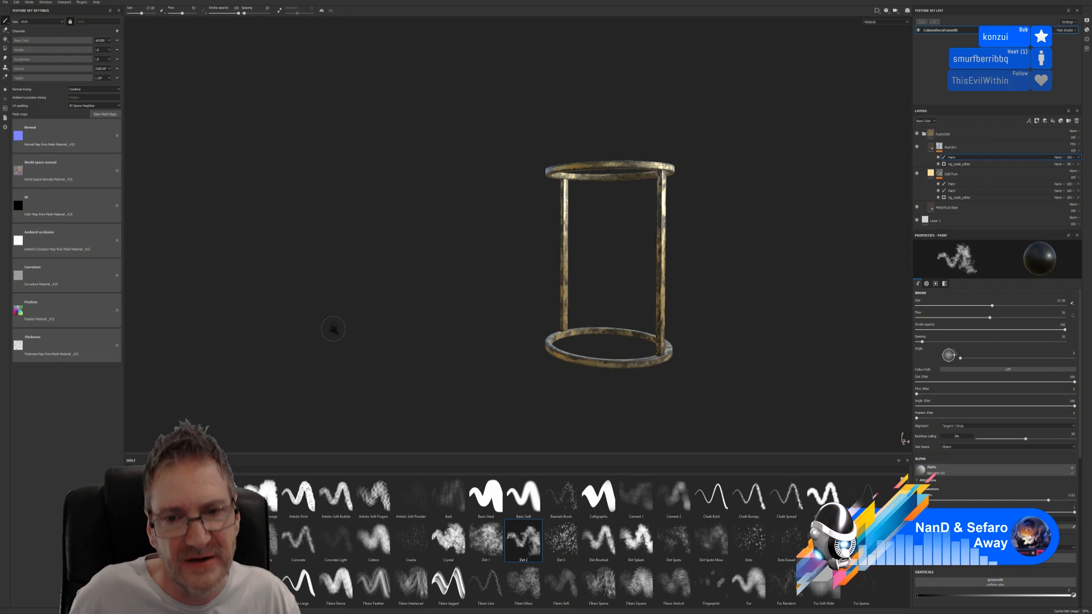
pyautogui.keyDown('alt'); pyautogui.moveTo(334, 329); pyautogui.dragTo(624, 286); pyautogui.keyUp('alt')
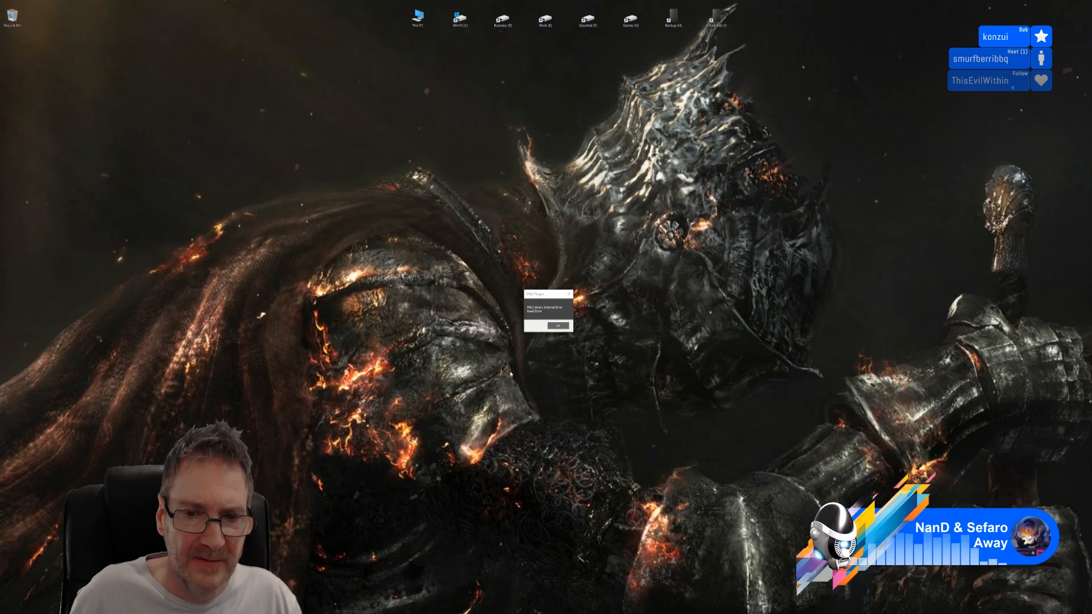
# Dismiss the PNG plugin error on the desktop and check the running processes in Task Manager.
pyautogui.click(554, 328)
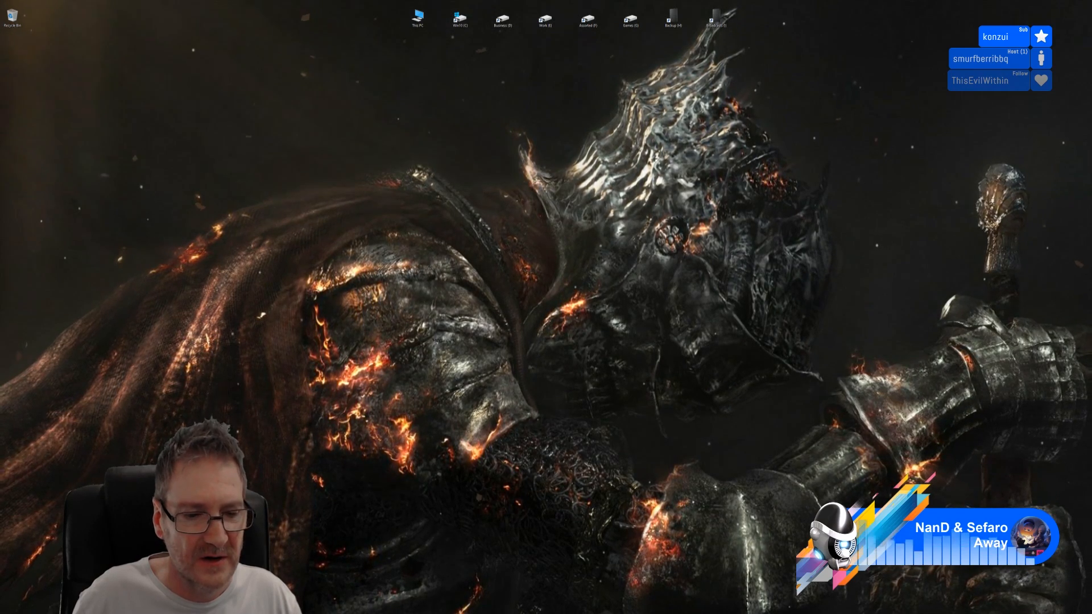
pyautogui.rightClick(403, 613)
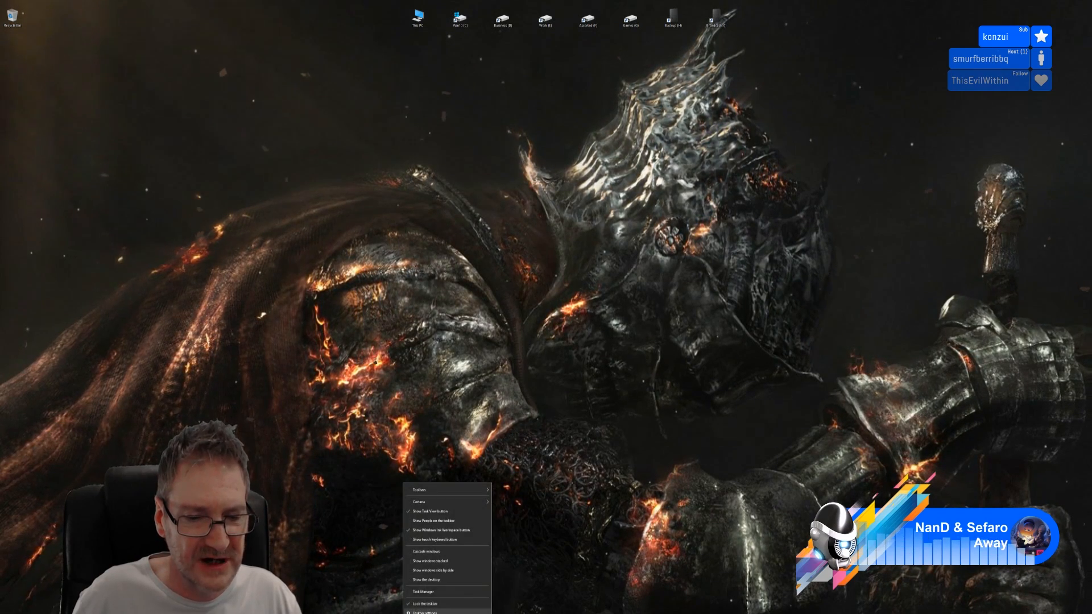
pyautogui.click(438, 593)
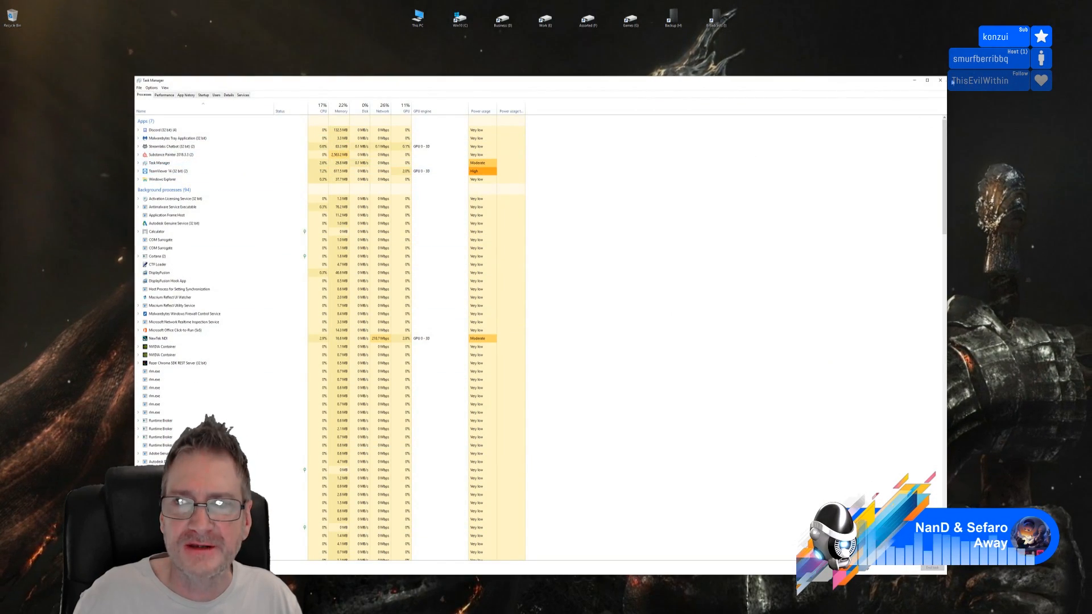
pyautogui.click(941, 82)
# Launch 3ds Max and reopen the domed pavilion scene from the recent files.
pyautogui.press('super')
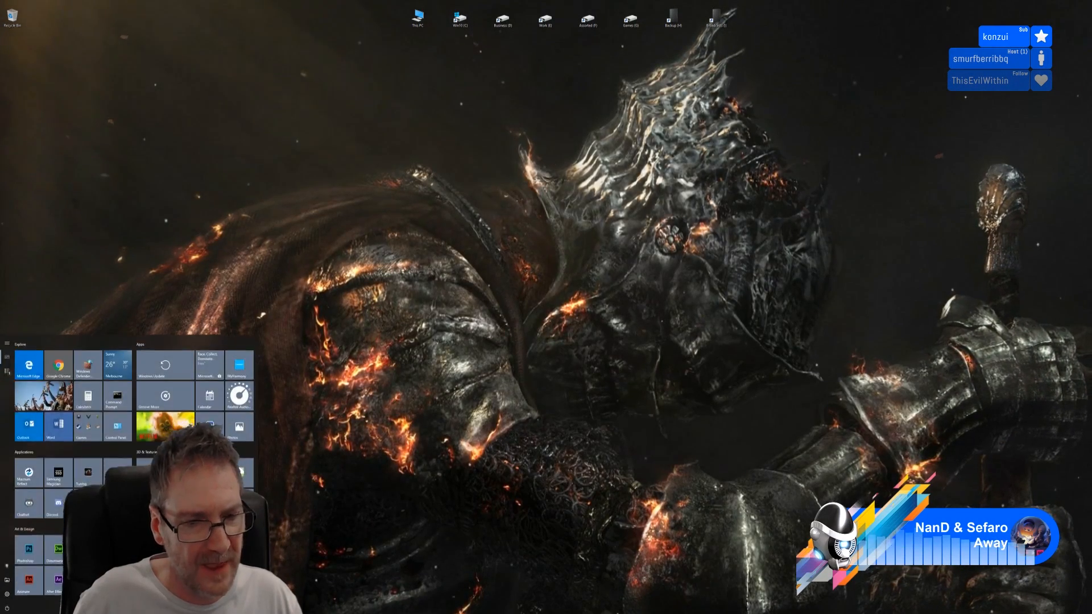
pyautogui.click(119, 470)
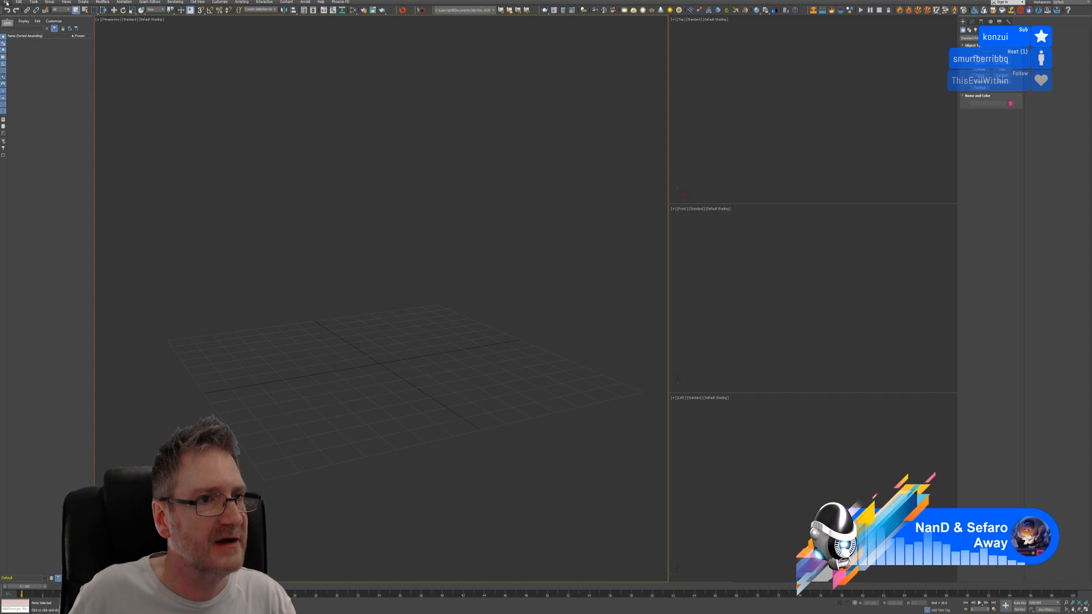
pyautogui.click(5, 3)
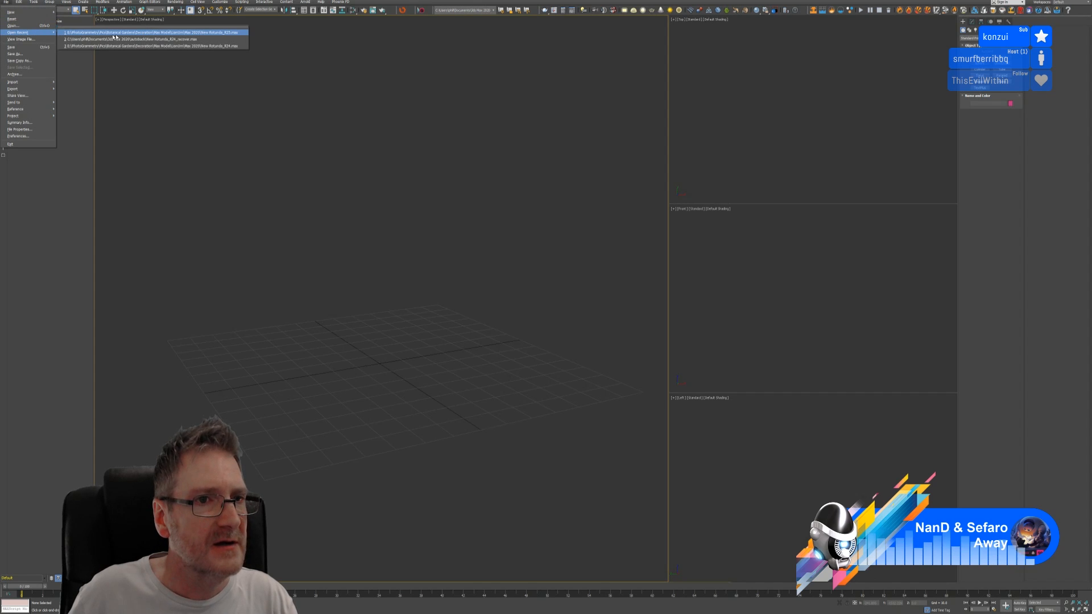
pyautogui.click(32, 28)
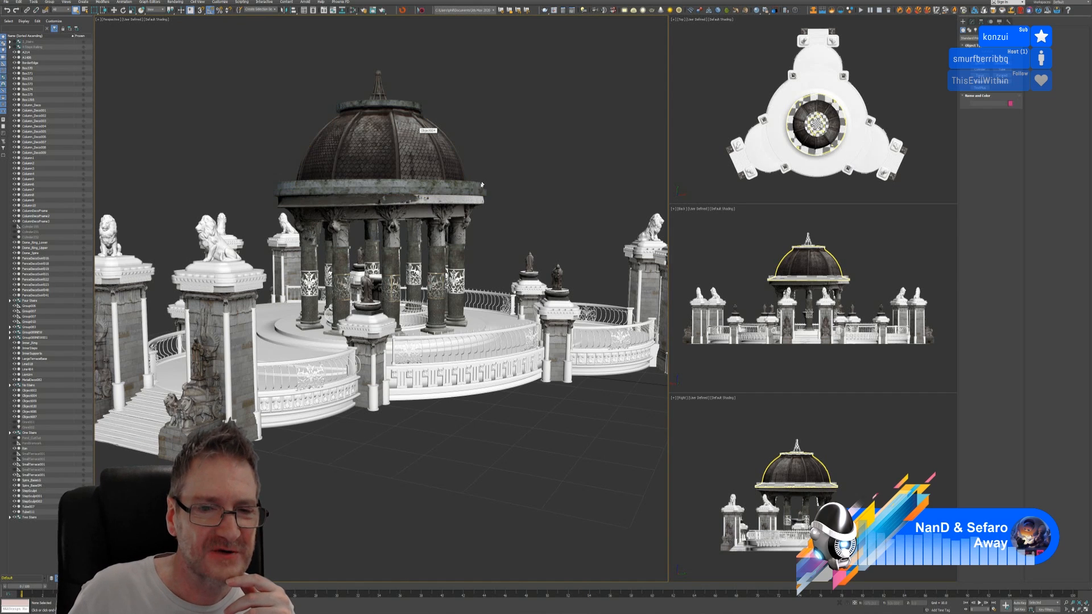
# Examine the textured gold frame and rusted ornament on the pavilion's front column, up close and among its neighbours.
pyautogui.scroll(2, 537, 192)
pyautogui.scroll(4, 401, 292)
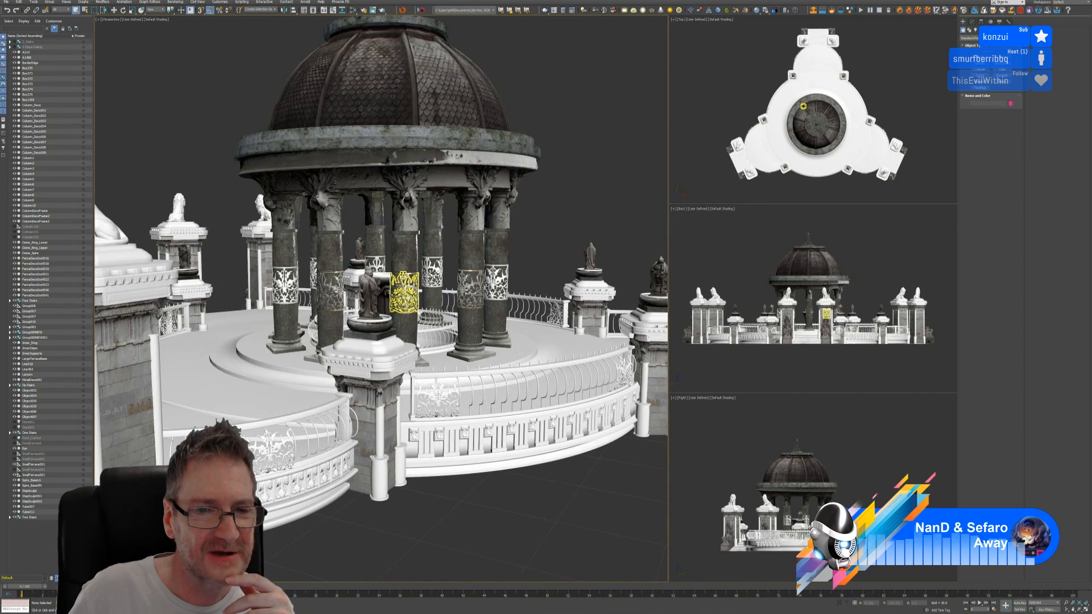
pyautogui.scroll(2, 417, 278)
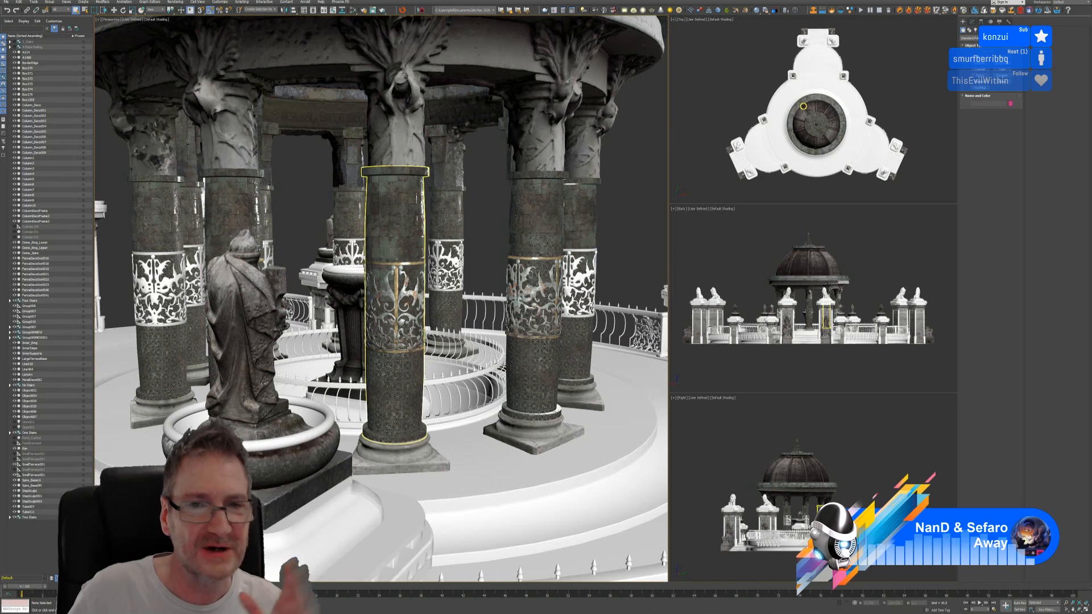
pyautogui.scroll(3, 412, 283)
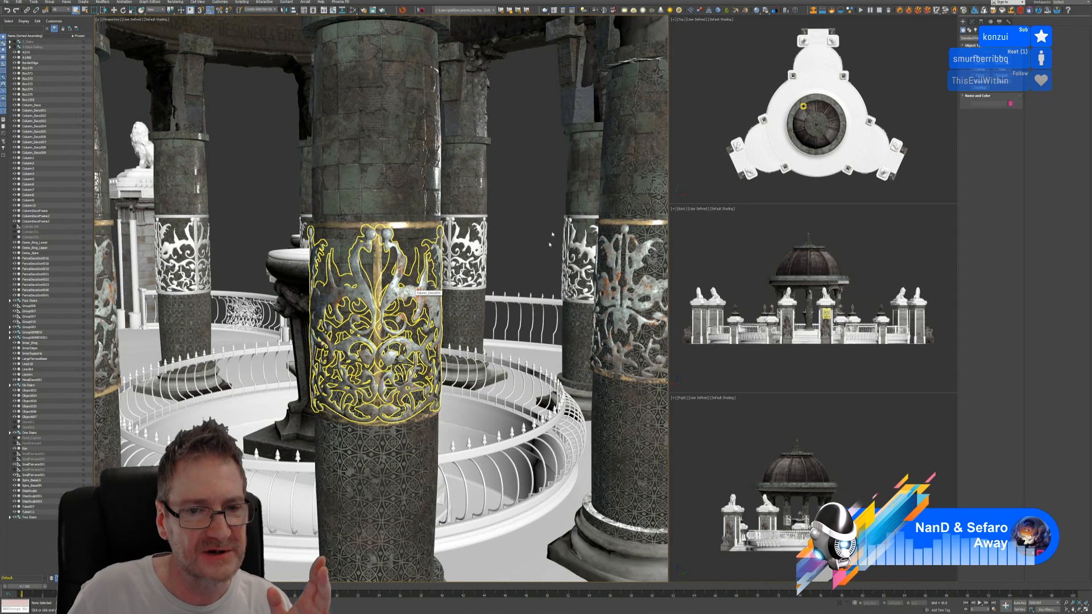
pyautogui.moveTo(510, 133); pyautogui.dragTo(516, 181, button='middle')
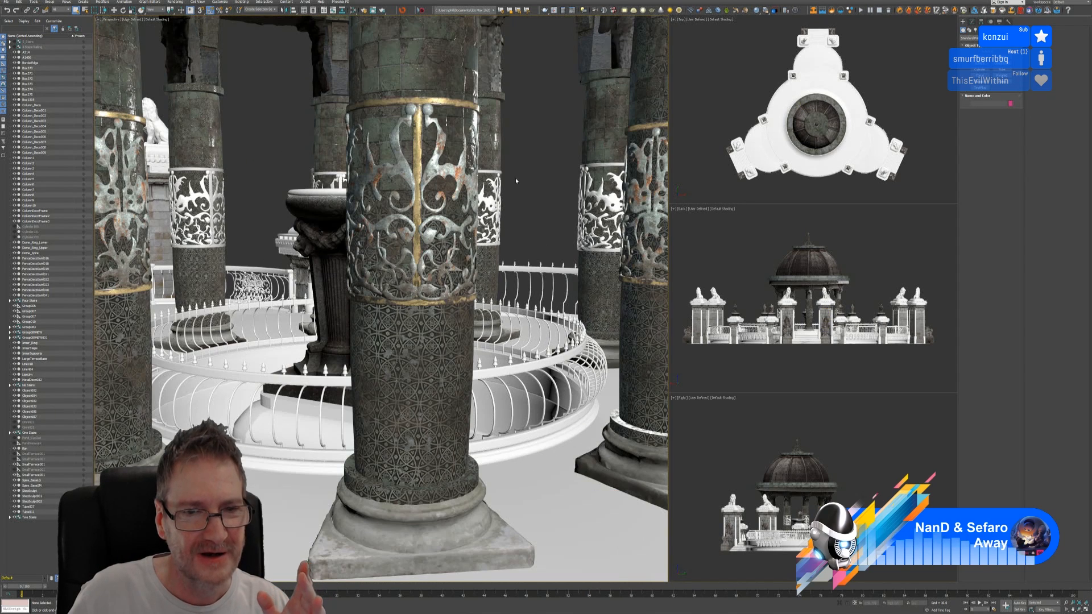
pyautogui.moveTo(529, 137); pyautogui.dragTo(518, 135, button='middle')
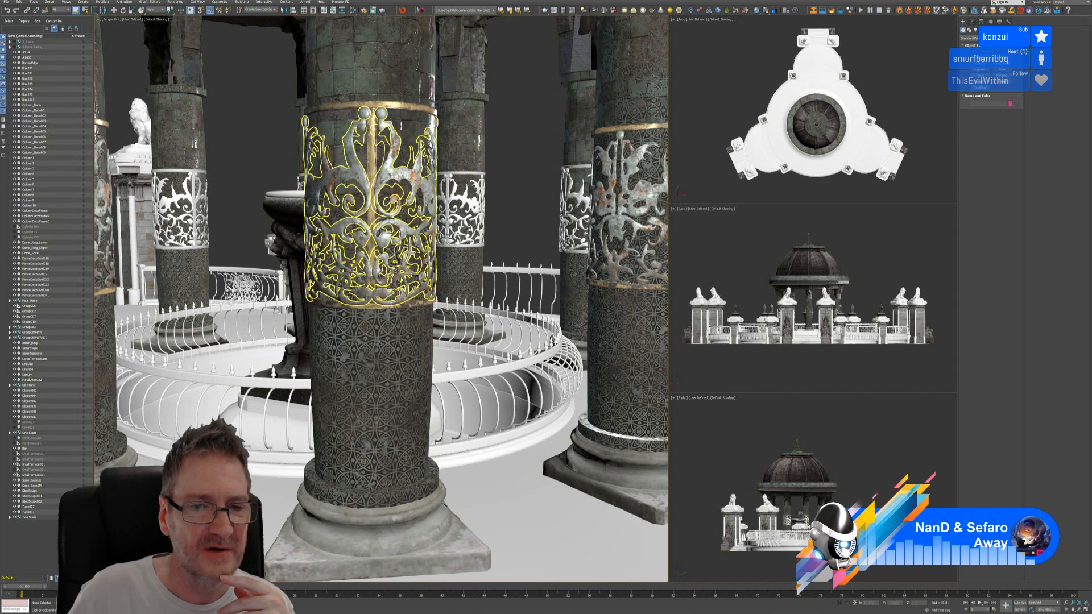
pyautogui.scroll(-5, 371, 244)
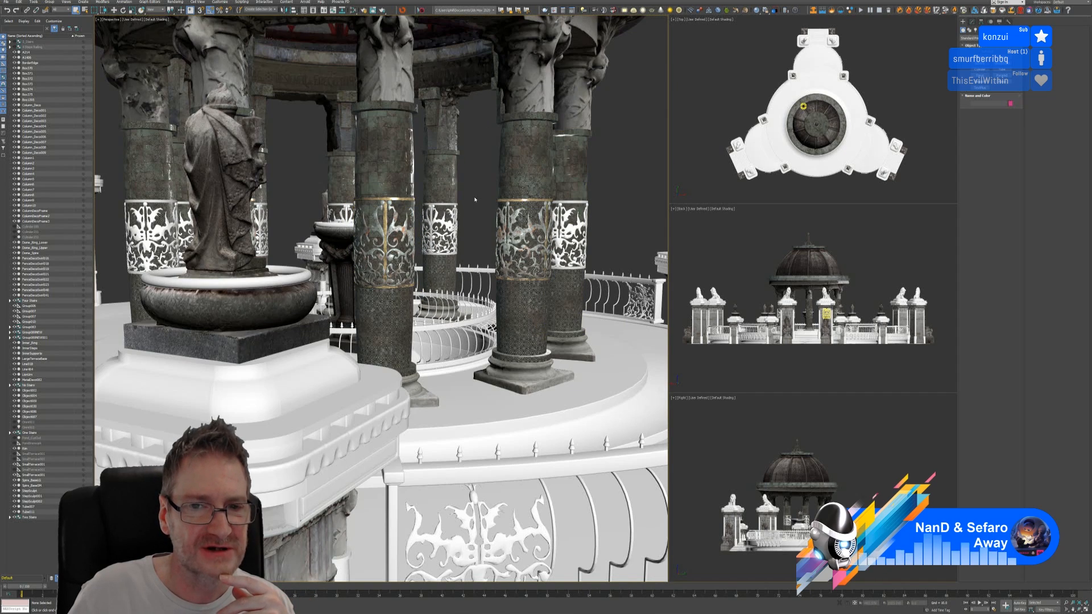
pyautogui.scroll(6, 379, 251)
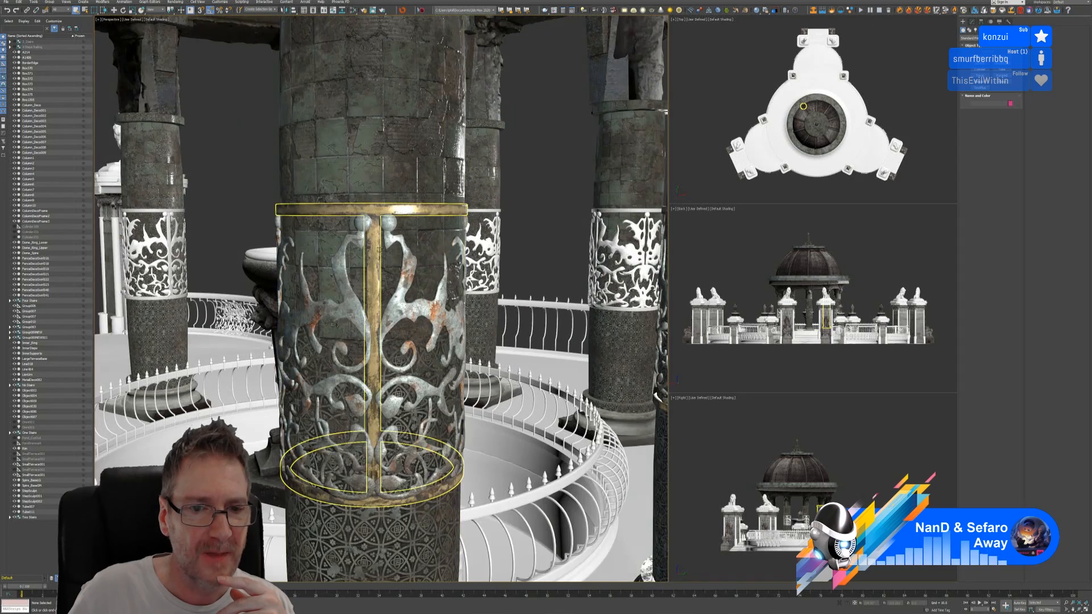
# Compare the textured column frames across the pavilion, and inspect the wear on one frame's top ring and post up close.
pyautogui.scroll(-8, 378, 251)
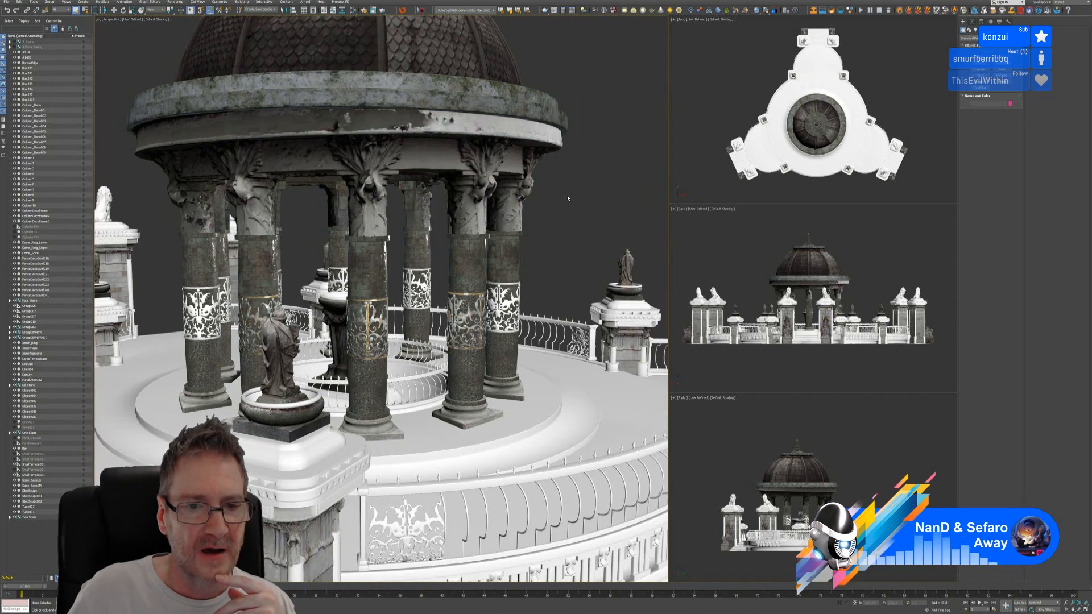
pyautogui.moveTo(567, 198); pyautogui.dragTo(565, 180, button='middle')
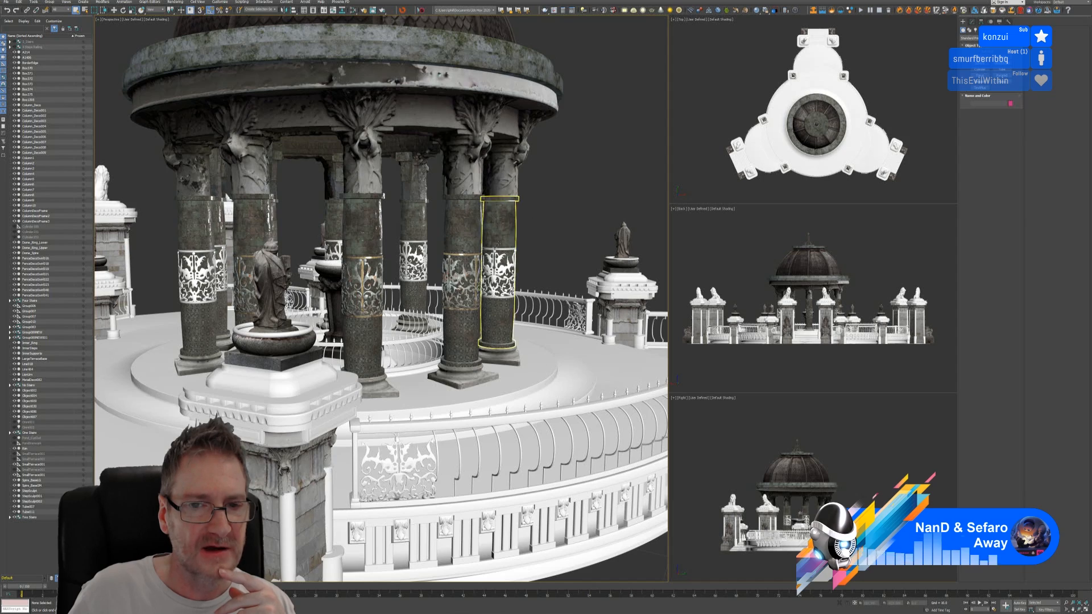
pyautogui.scroll(6, 455, 267)
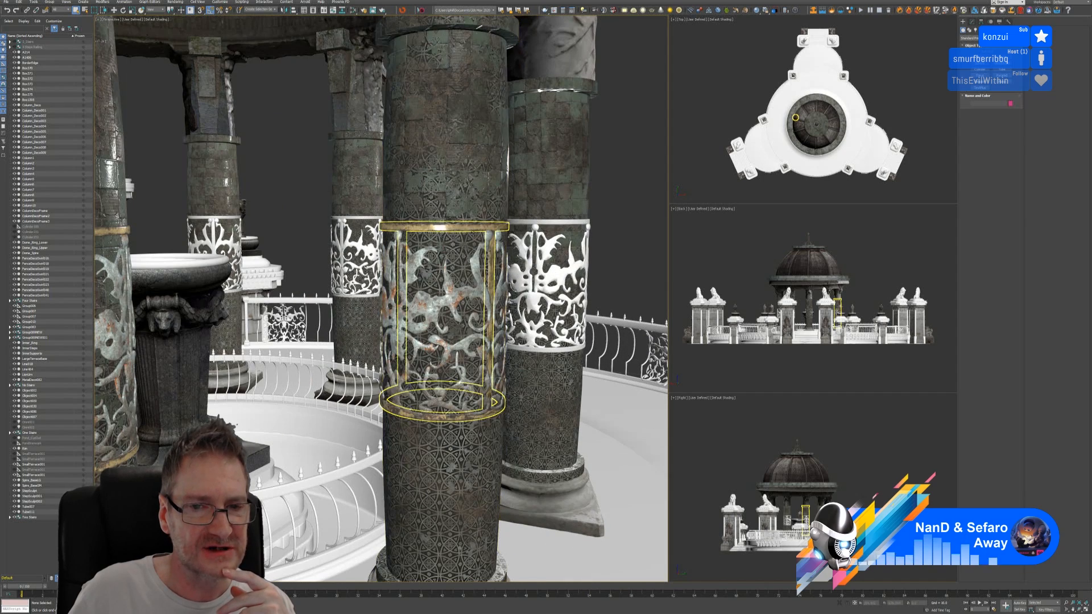
pyautogui.moveTo(260, 193); pyautogui.dragTo(334, 183, button='middle')
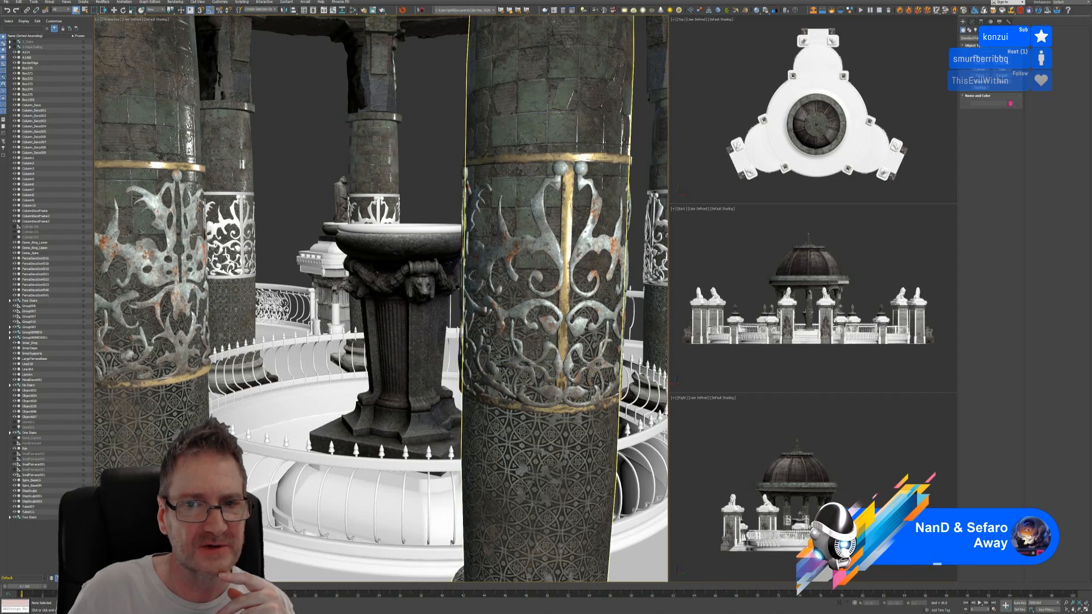
pyautogui.moveTo(592, 200); pyautogui.dragTo(400, 200, button='middle')
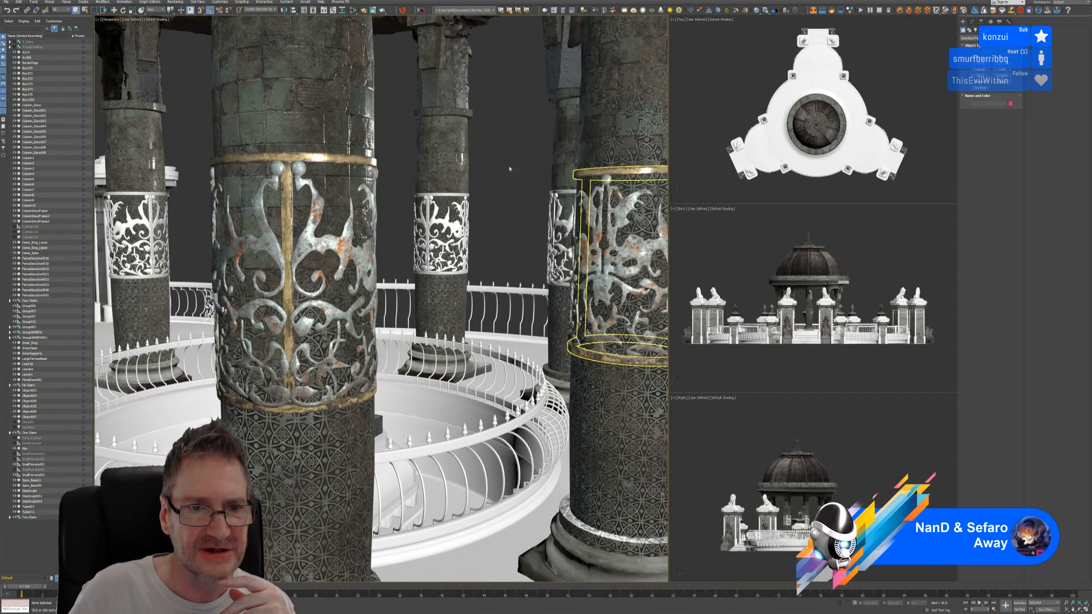
pyautogui.scroll(8, 290, 155)
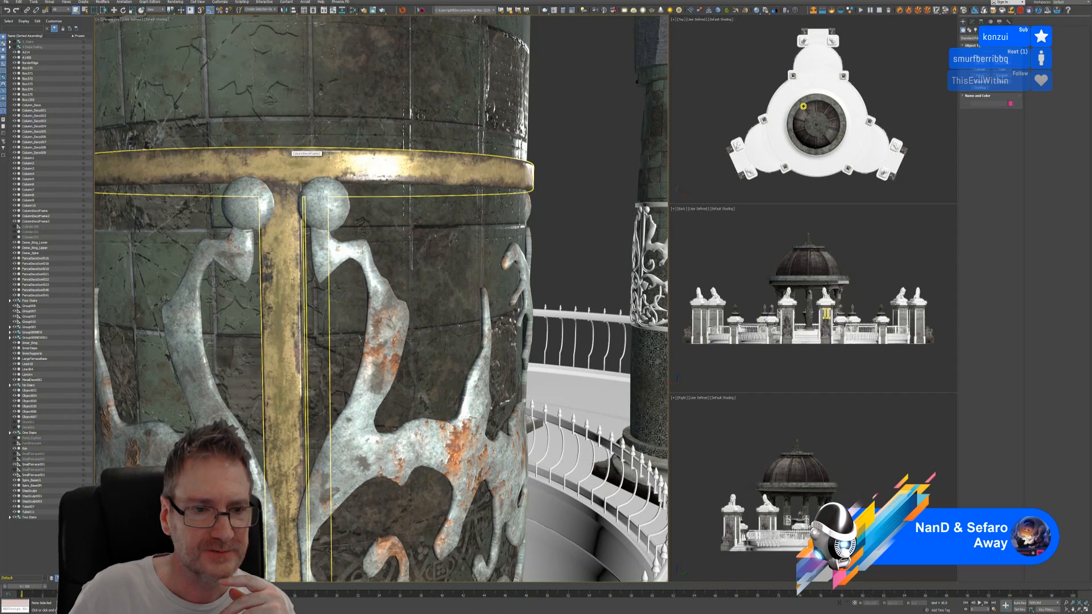
pyautogui.scroll(-6, 290, 155)
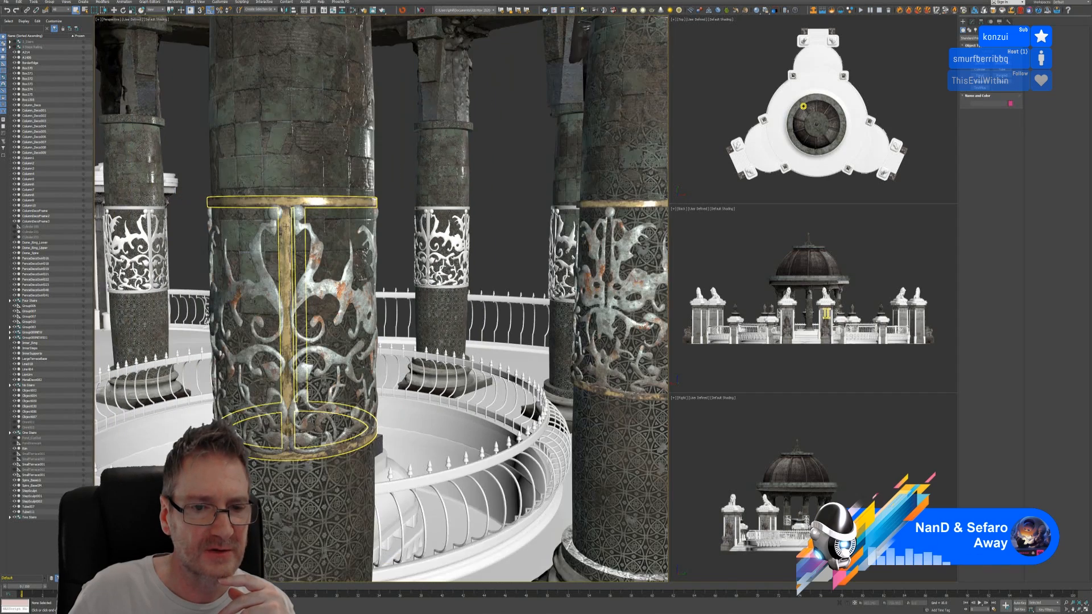
# Examine the textured and untextured column ornaments around the domed pavilion, both up close and from a distance.
pyautogui.scroll(-8, 349, 220)
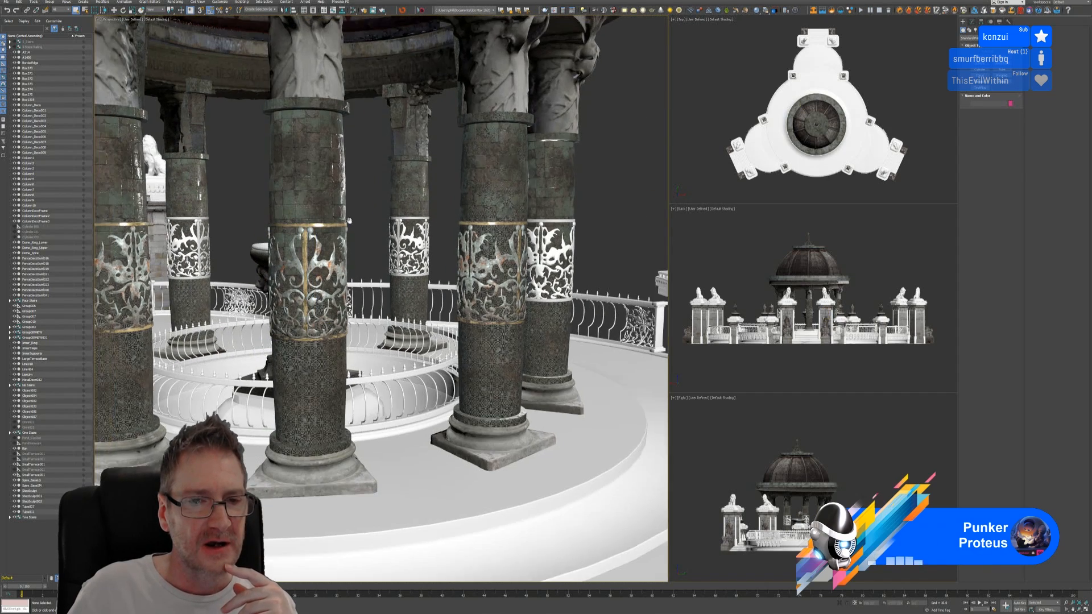
pyautogui.scroll(4, 349, 220)
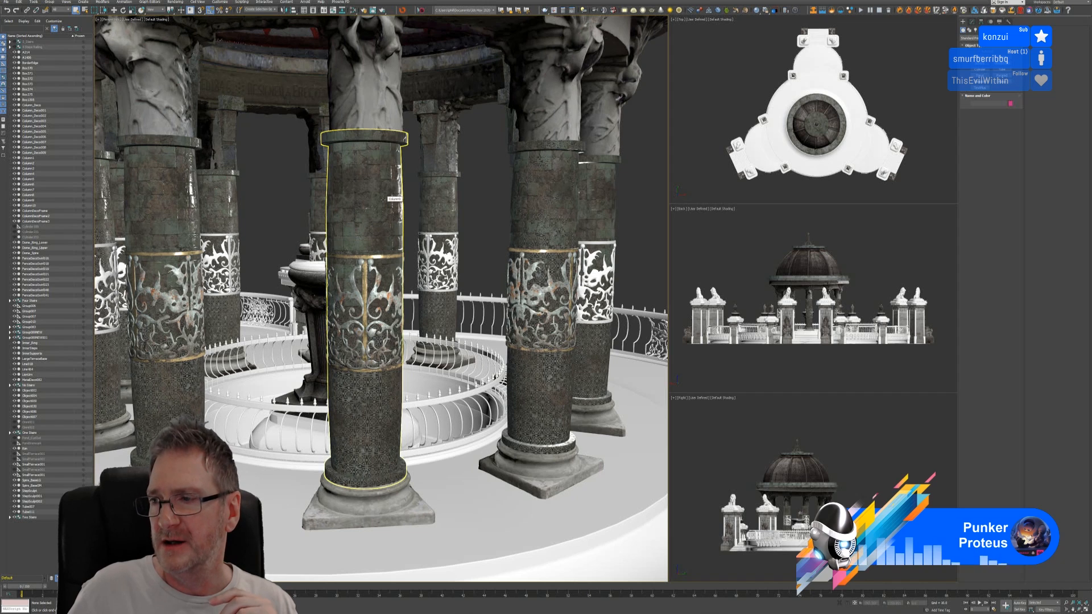
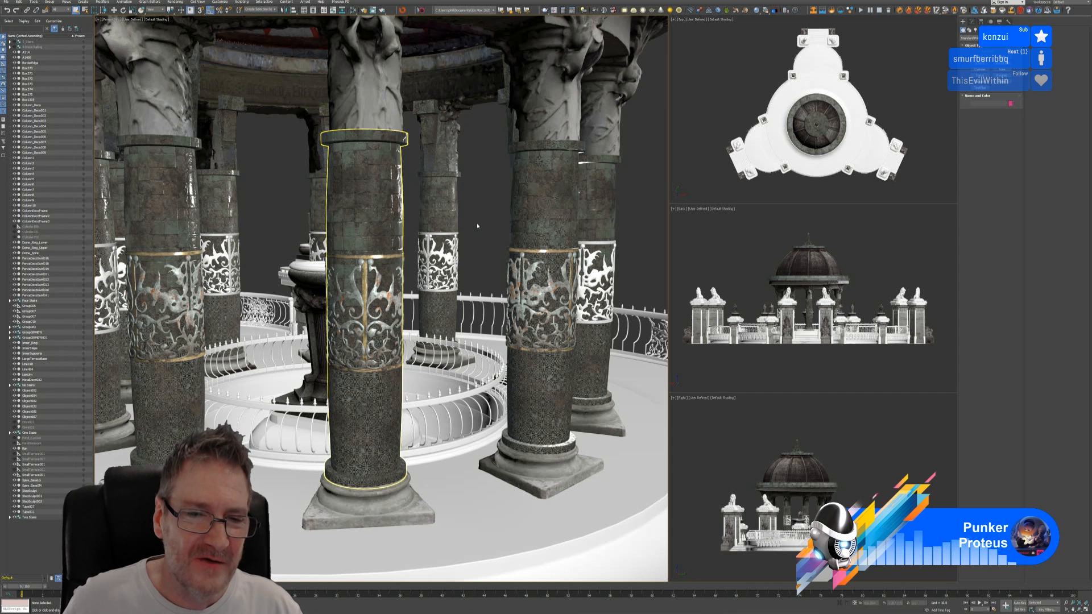
pyautogui.moveTo(477, 226); pyautogui.dragTo(480, 225, button='middle')
pyautogui.scroll(-10, 476, 227)
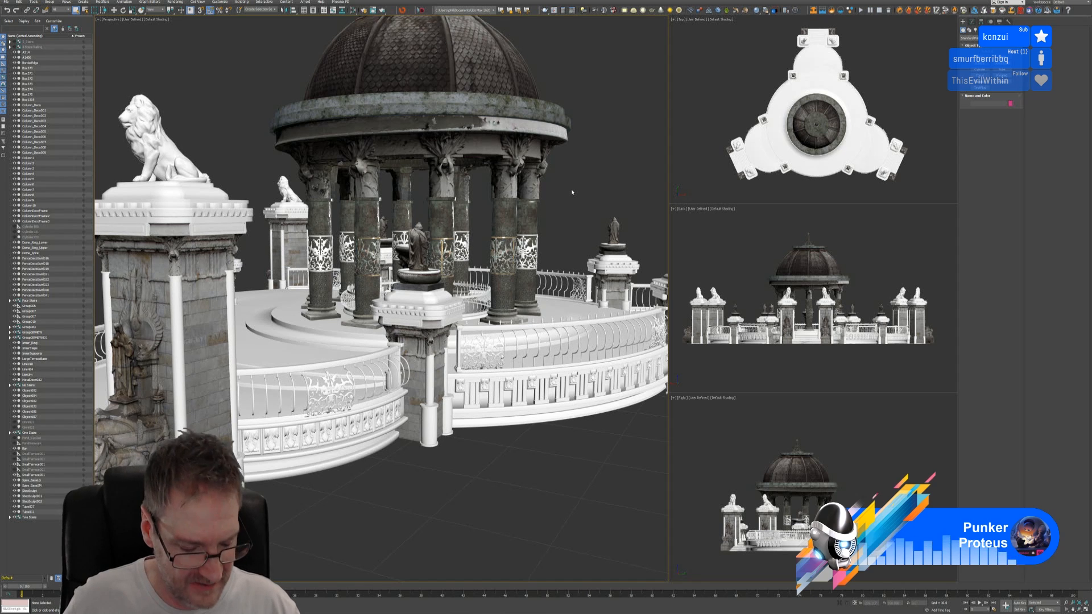
pyautogui.scroll(5, 569, 192)
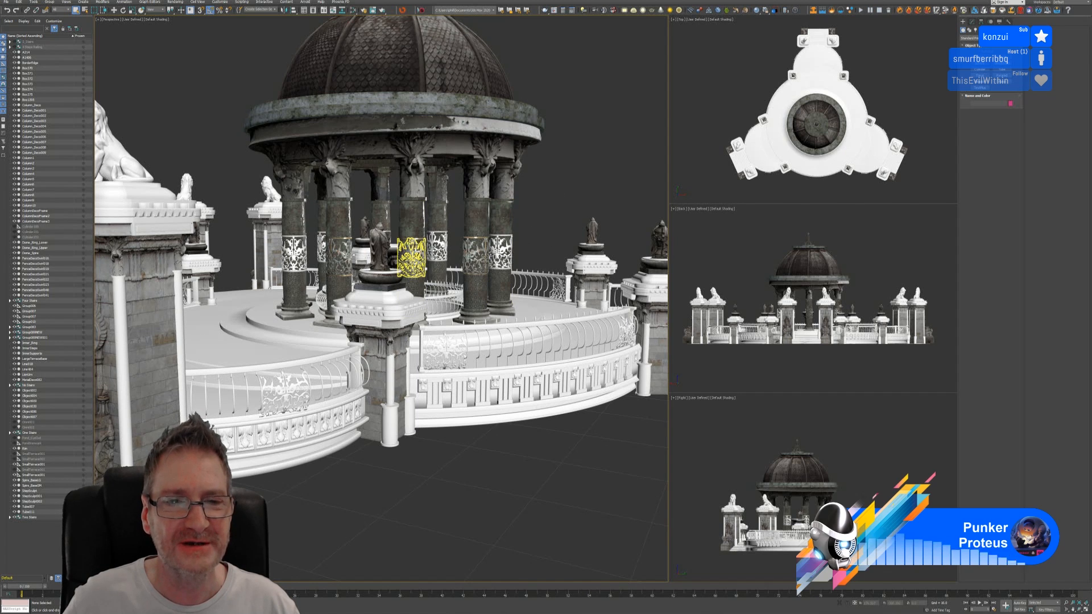
pyautogui.scroll(5, 410, 258)
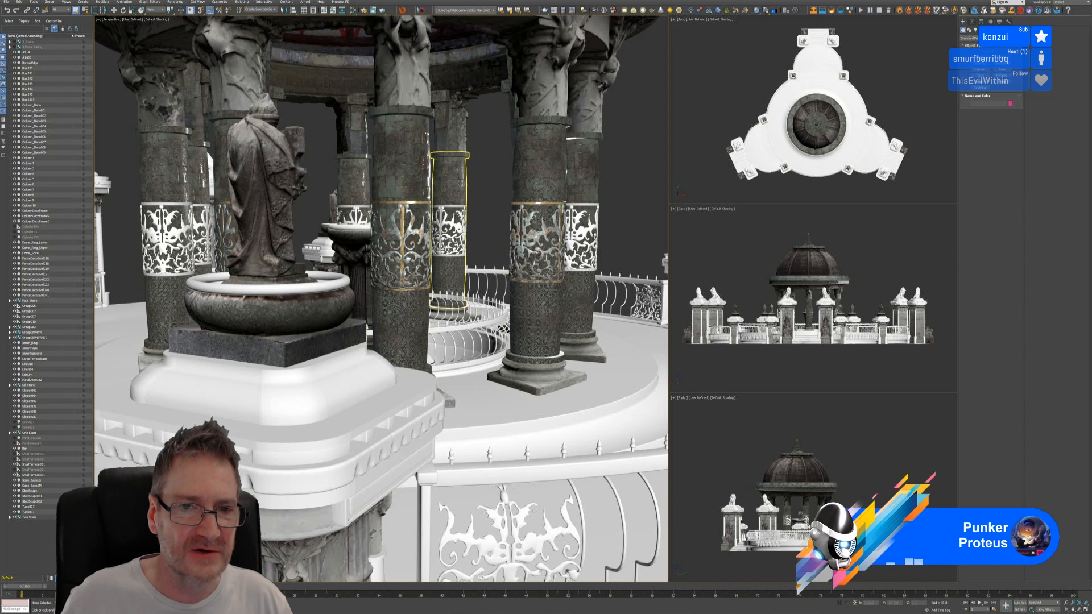
pyautogui.scroll(3, 405, 327)
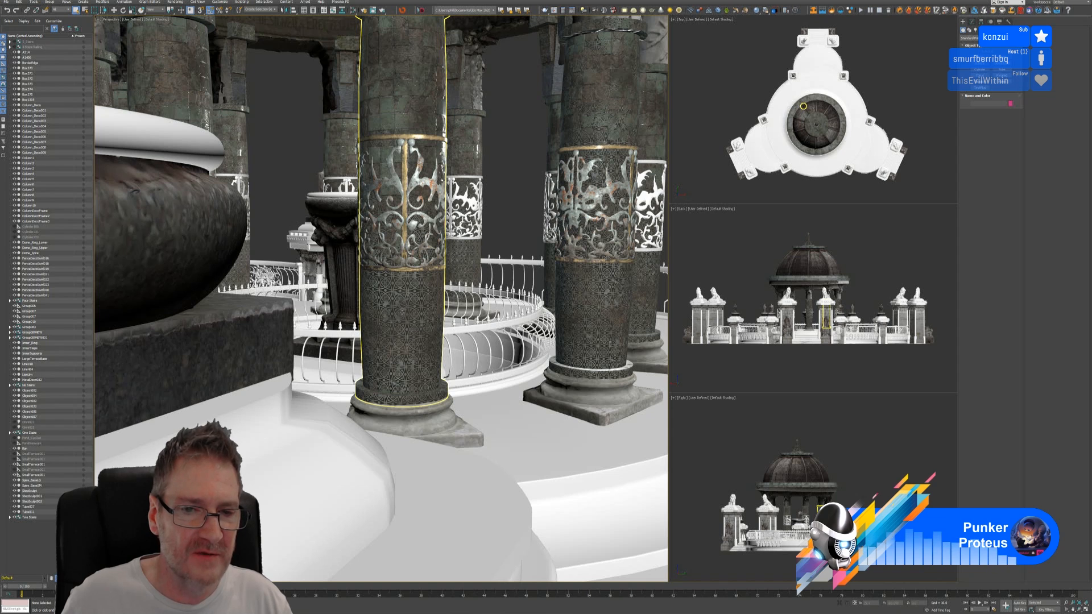
pyautogui.scroll(-5, 377, 346)
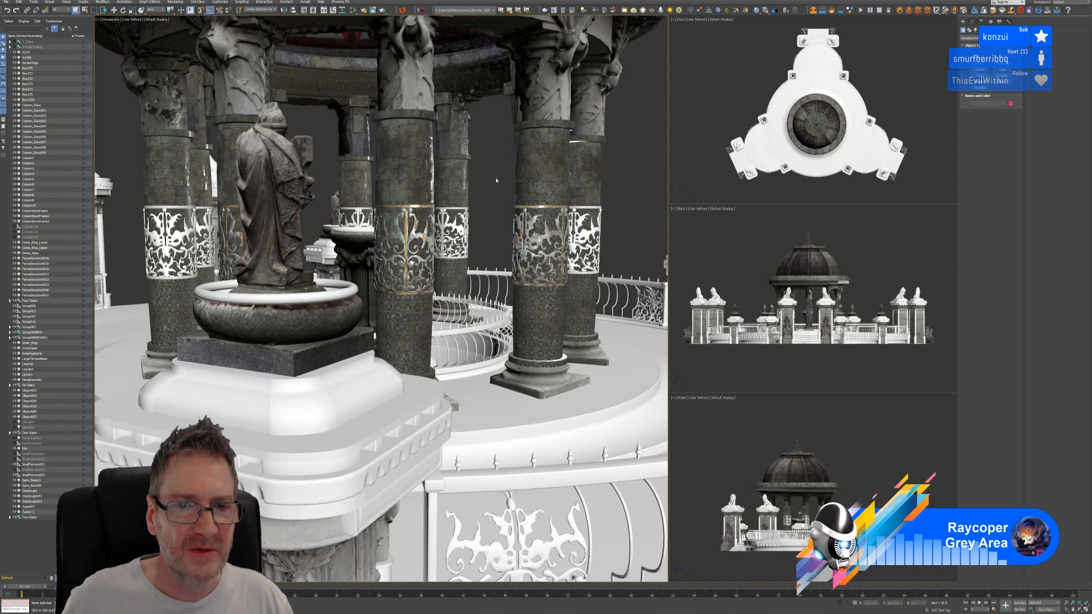
pyautogui.moveTo(496, 181); pyautogui.dragTo(465, 187, button='middle')
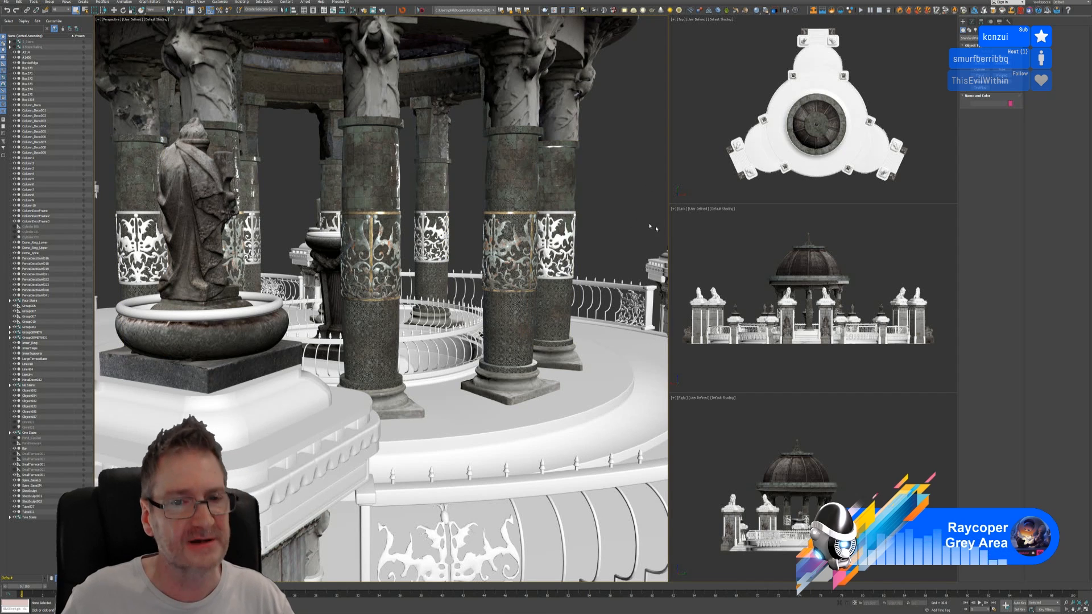
pyautogui.moveTo(604, 207); pyautogui.dragTo(584, 210, button='middle')
pyautogui.scroll(-3, 584, 211)
pyautogui.scroll(-2, 356, 273)
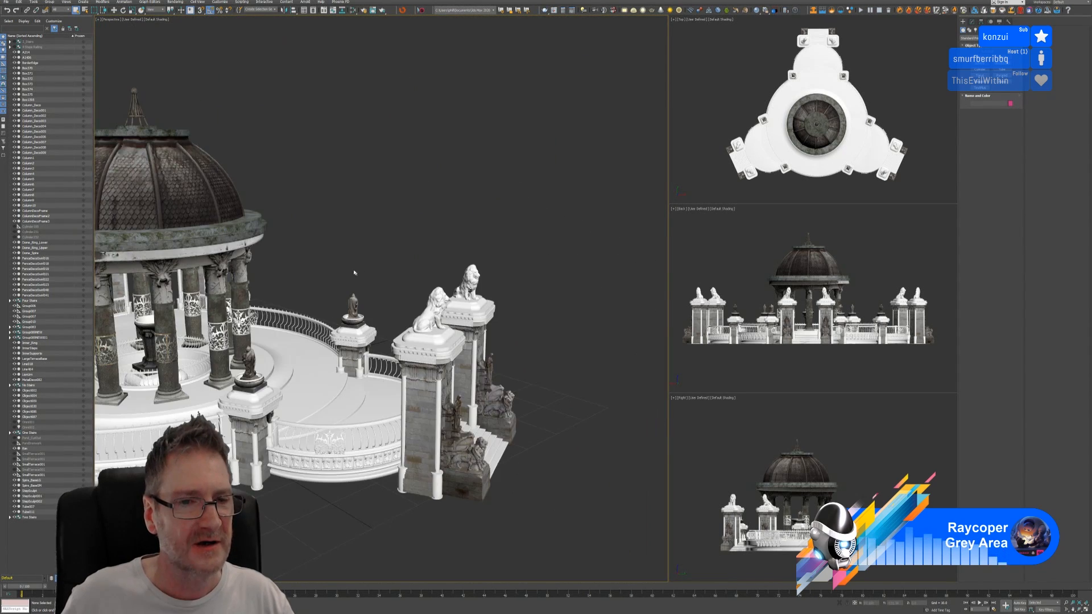
# Select the untextured white ornament on the column next to the gold-framed ones and add an Edit Poly modifier to it.
pyautogui.moveTo(356, 273); pyautogui.dragTo(416, 257, button='middle')
pyautogui.scroll(3, 307, 321)
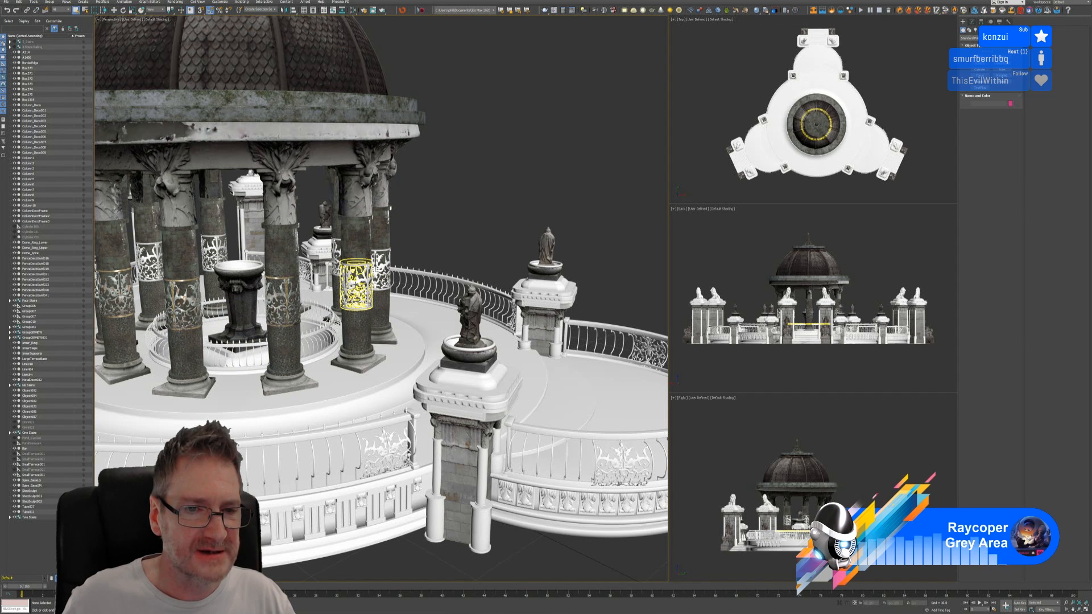
pyautogui.click(357, 282)
pyautogui.scroll(3, 357, 282)
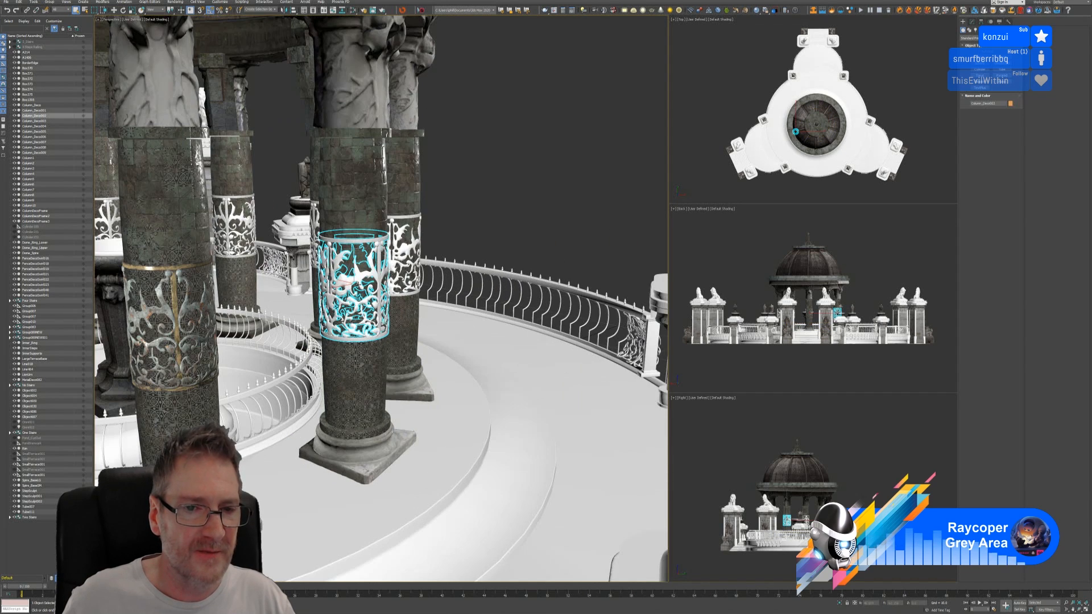
pyautogui.click(973, 21)
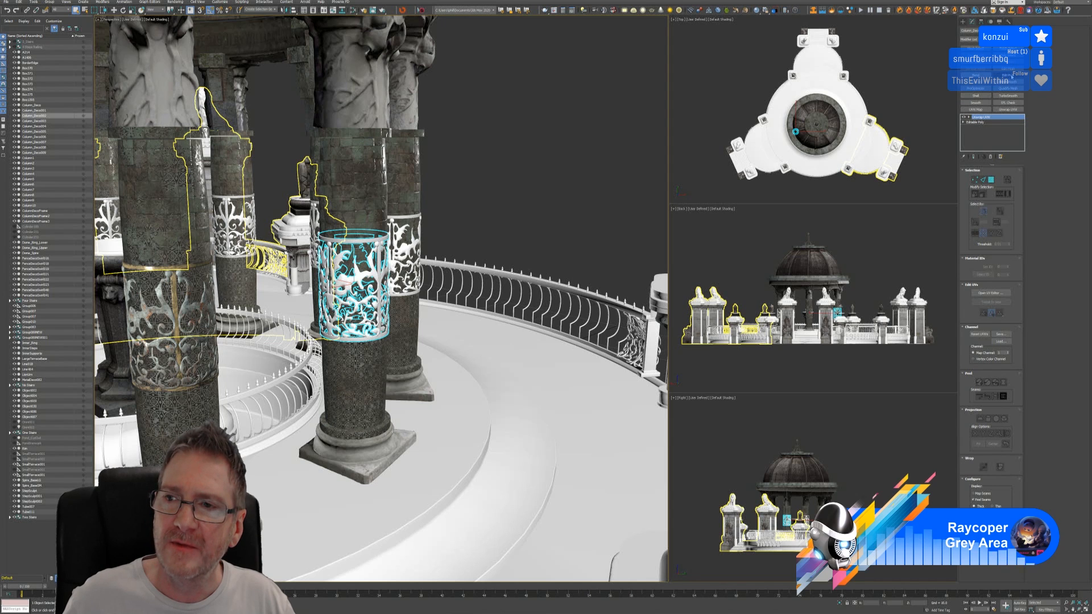
pyautogui.click(1011, 75)
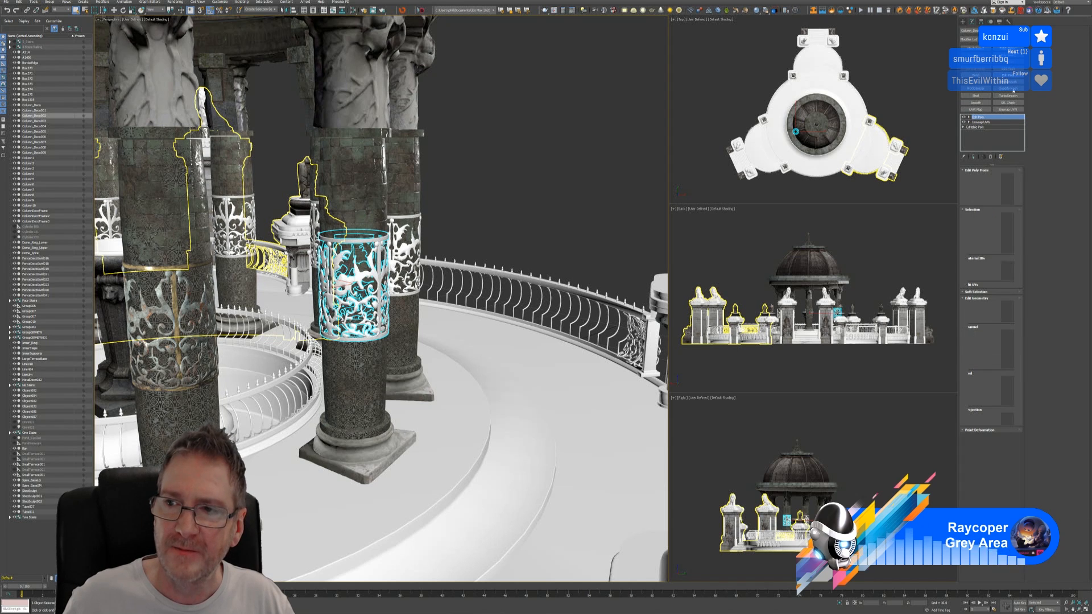
# Invert the element selection from the scrollwork to the rings and posts, and detach that frame as a separate object.
pyautogui.click(1003, 217)
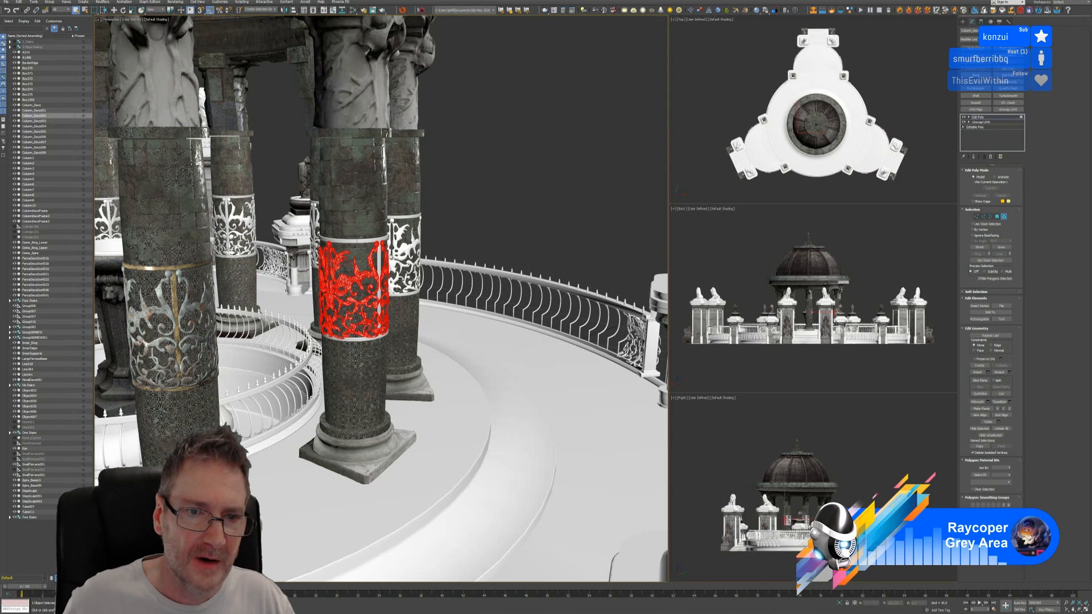
pyautogui.click(18, 2)
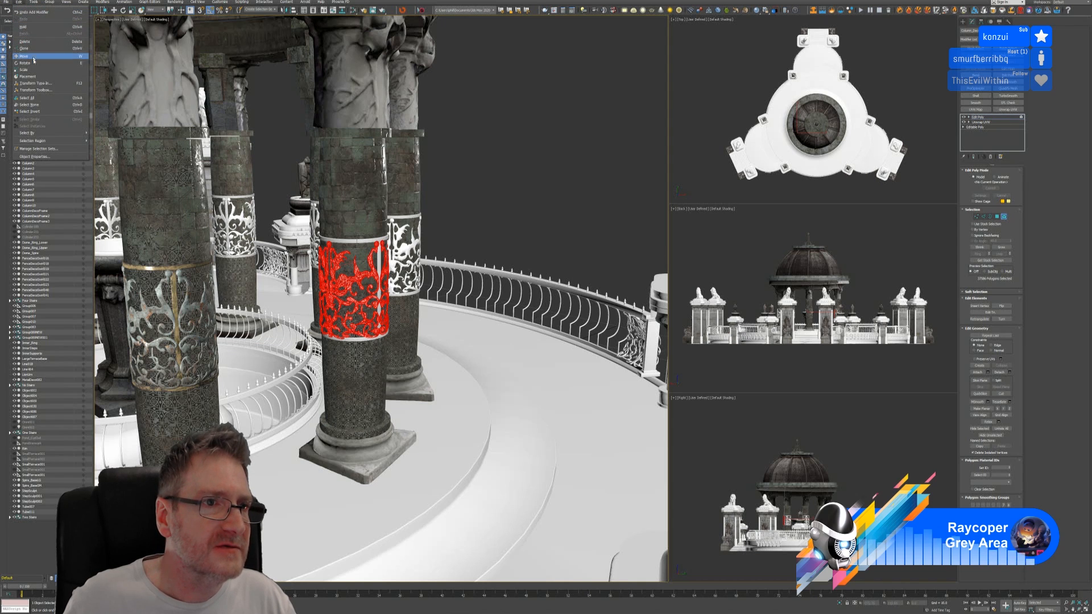
pyautogui.click(31, 112)
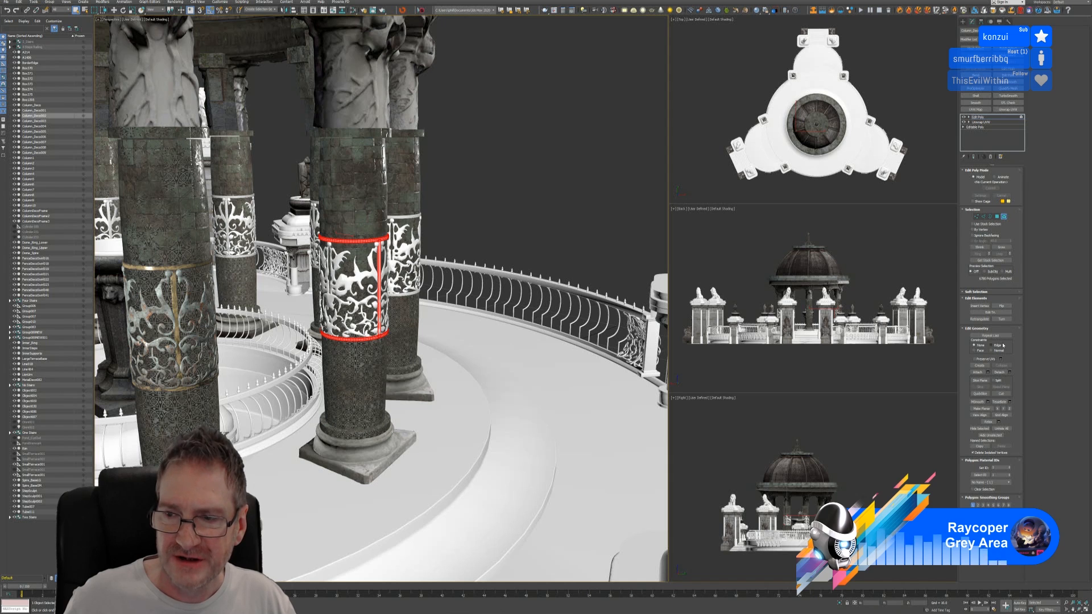
pyautogui.click(1005, 371)
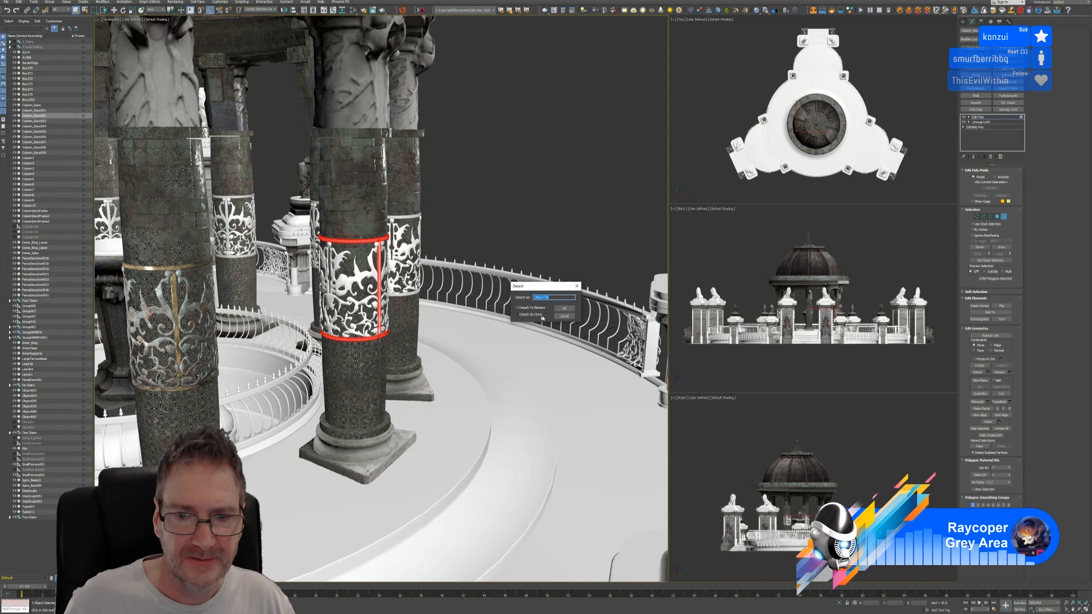
pyautogui.click(563, 309)
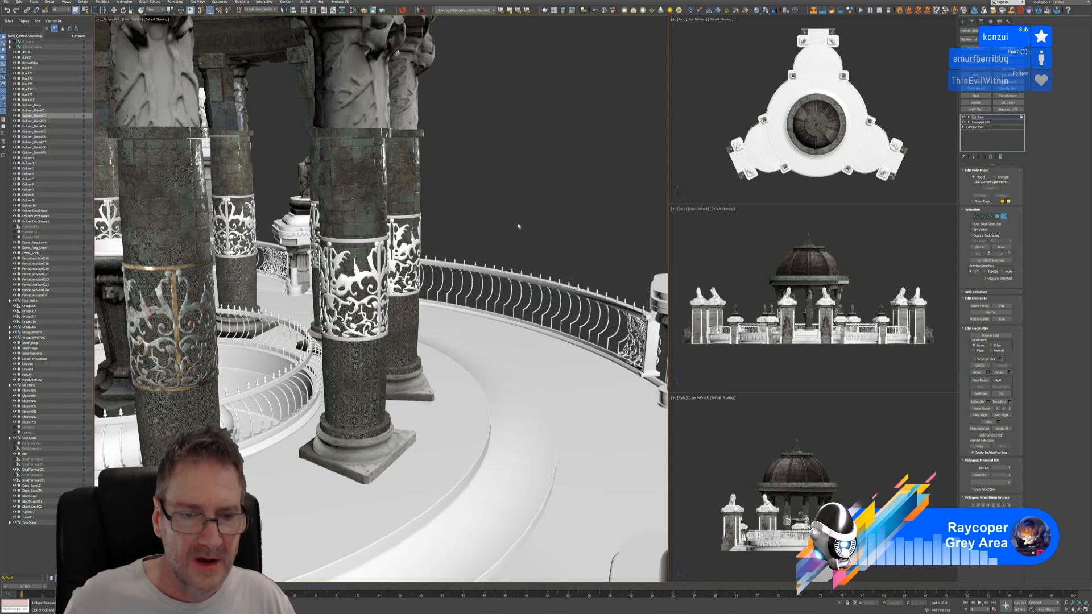
pyautogui.keyDown('alt'); pyautogui.moveTo(592, 244); pyautogui.dragTo(496, 253, button='middle'); pyautogui.keyUp('alt')
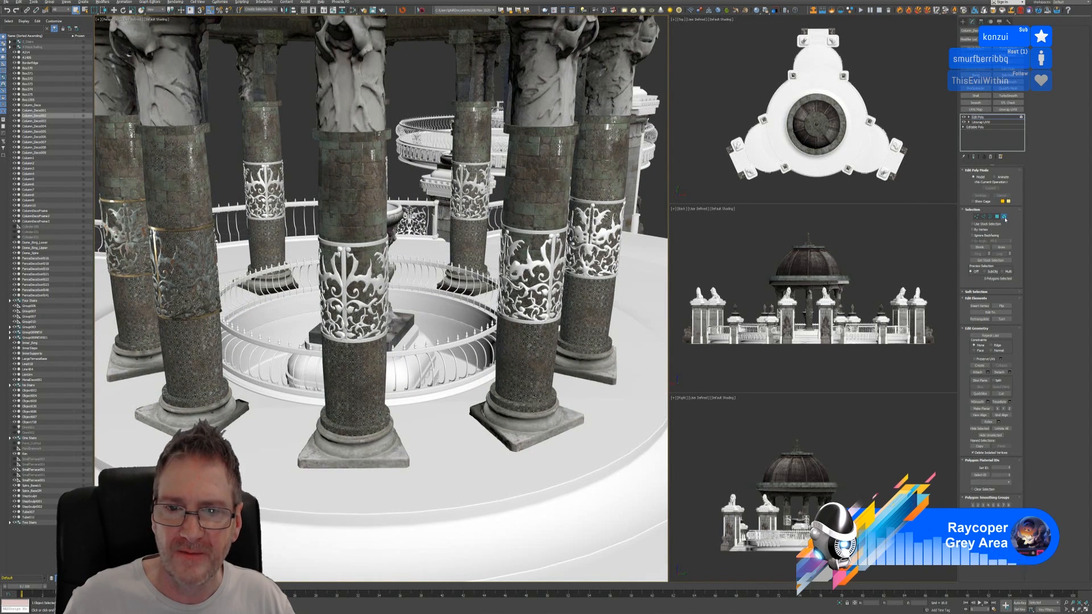
pyautogui.click(353, 284)
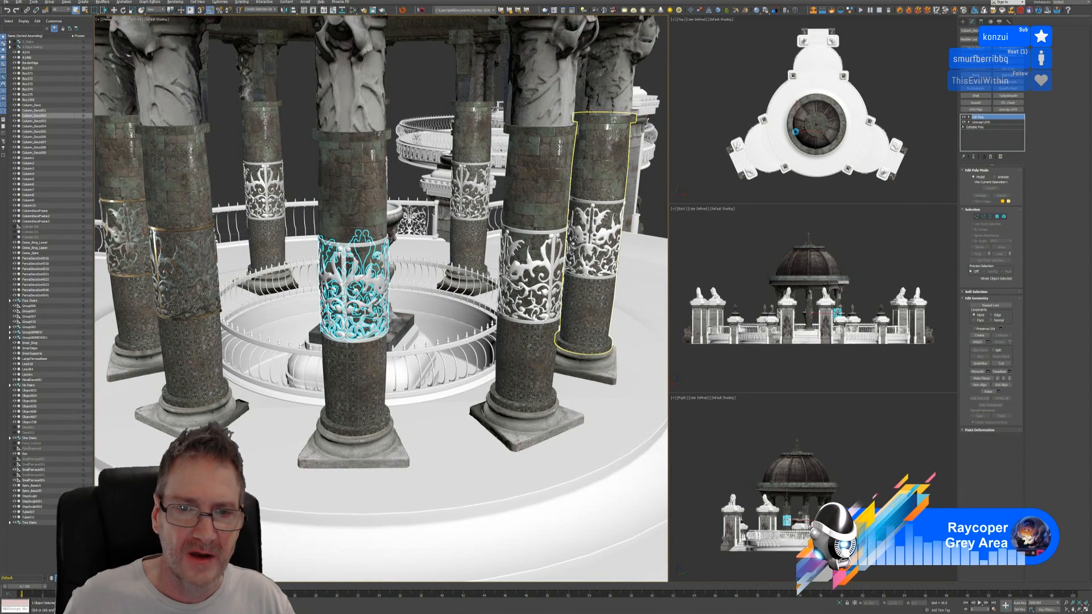
# Add Edit Poly to the adjacent column's white ornament, invert its scrollwork selection, and detach the frame as a separate object.
pyautogui.click(541, 267)
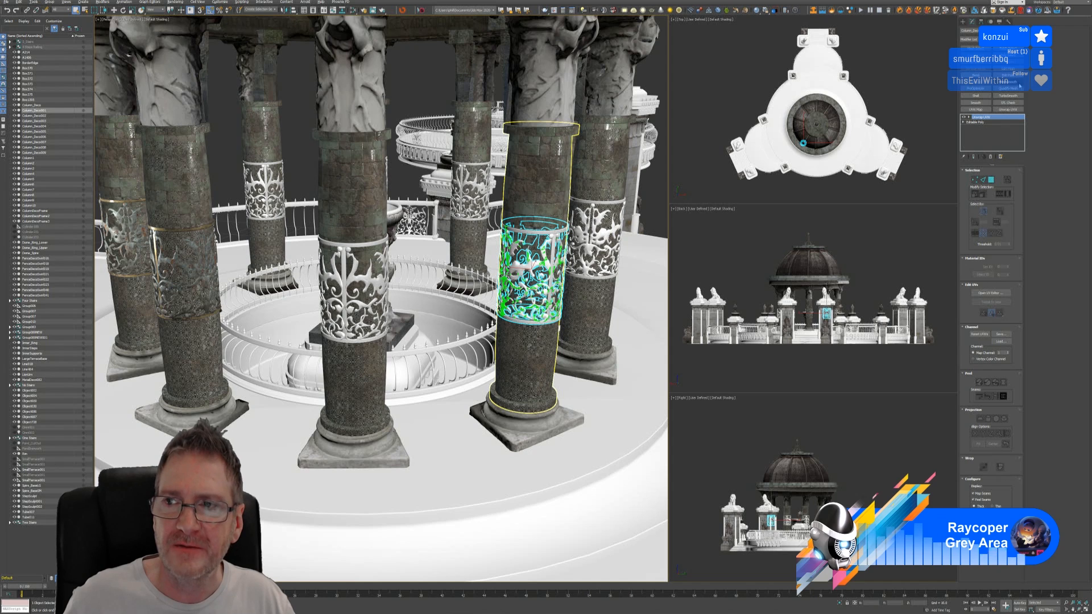
pyautogui.click(1013, 75)
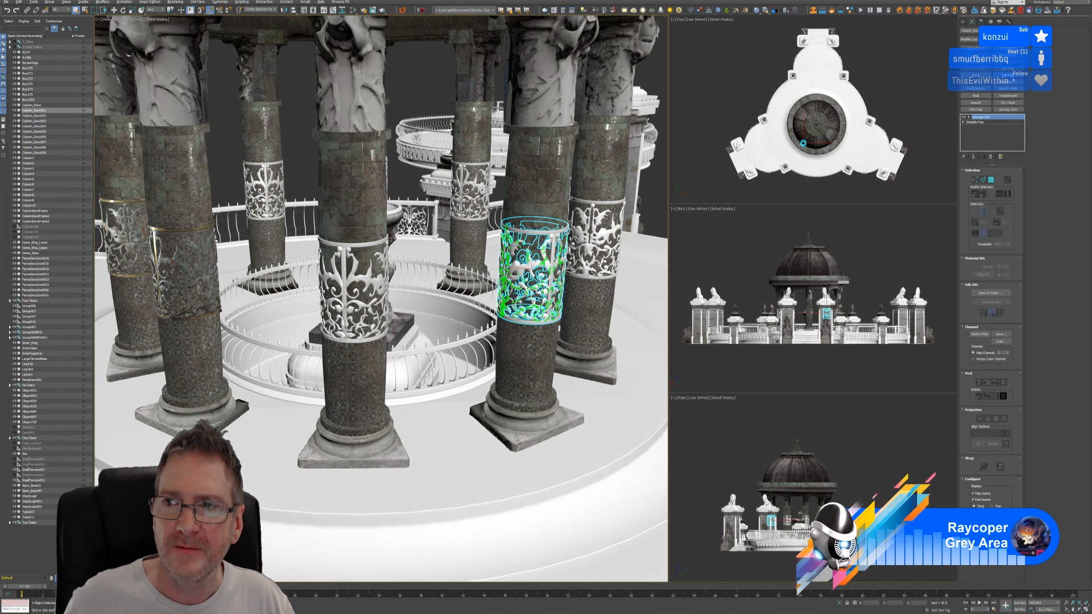
pyautogui.click(1004, 217)
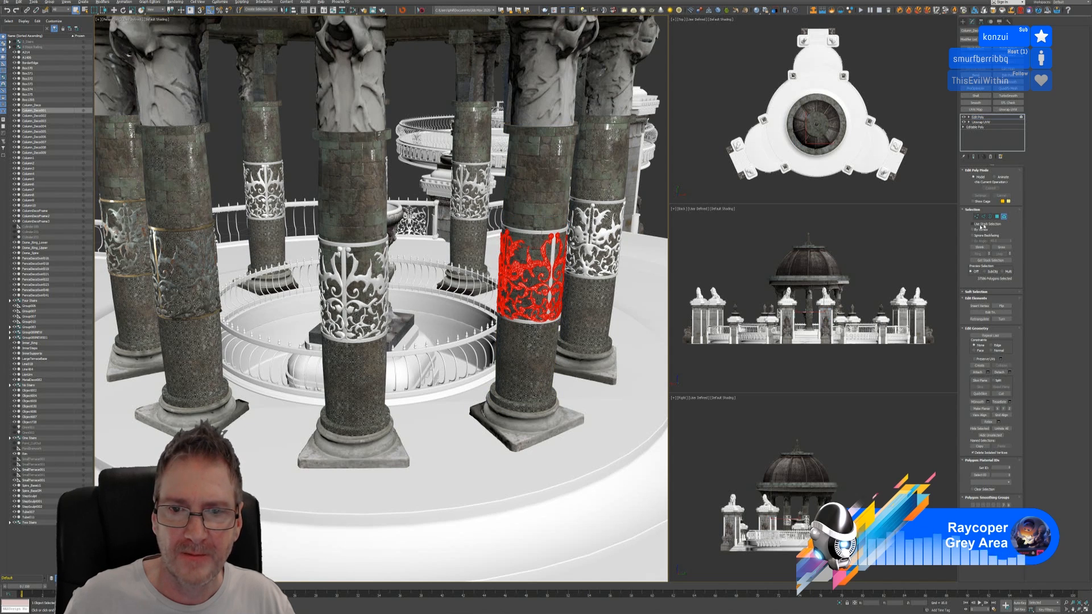
pyautogui.click(19, 2)
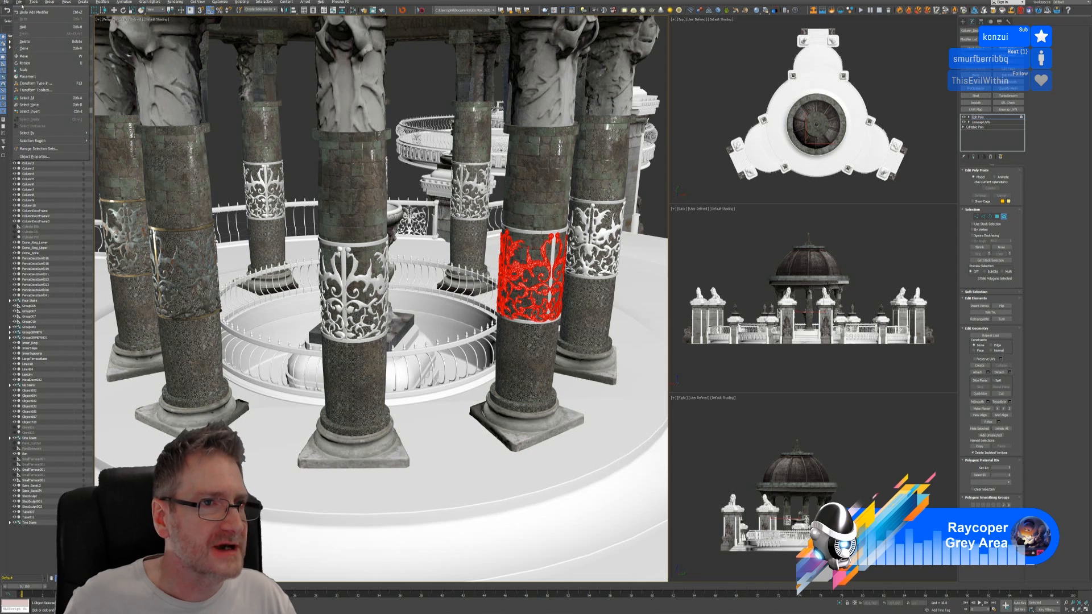
pyautogui.click(30, 111)
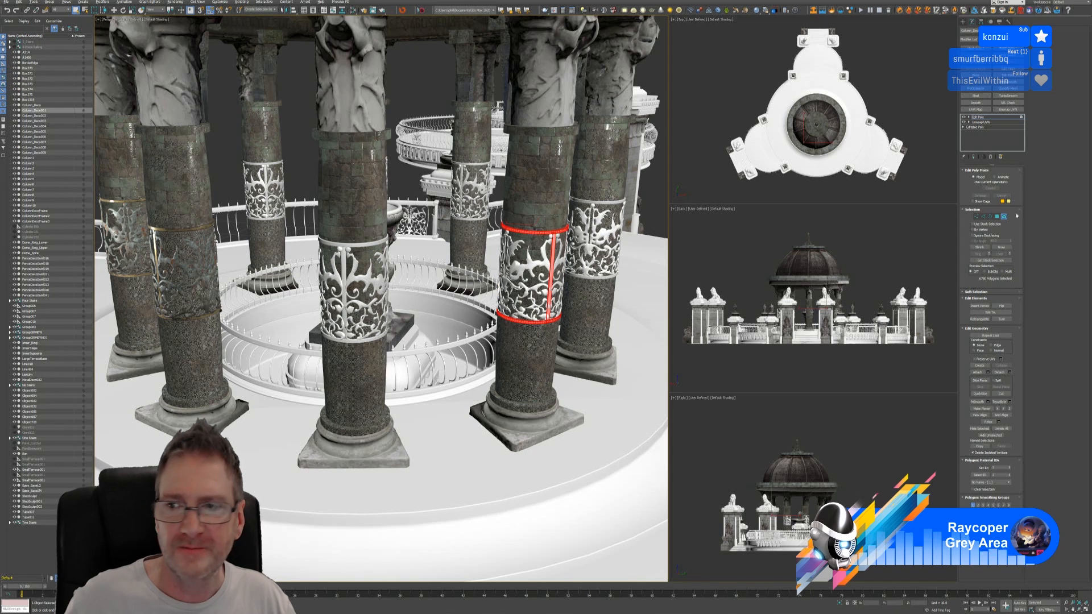
pyautogui.click(1011, 373)
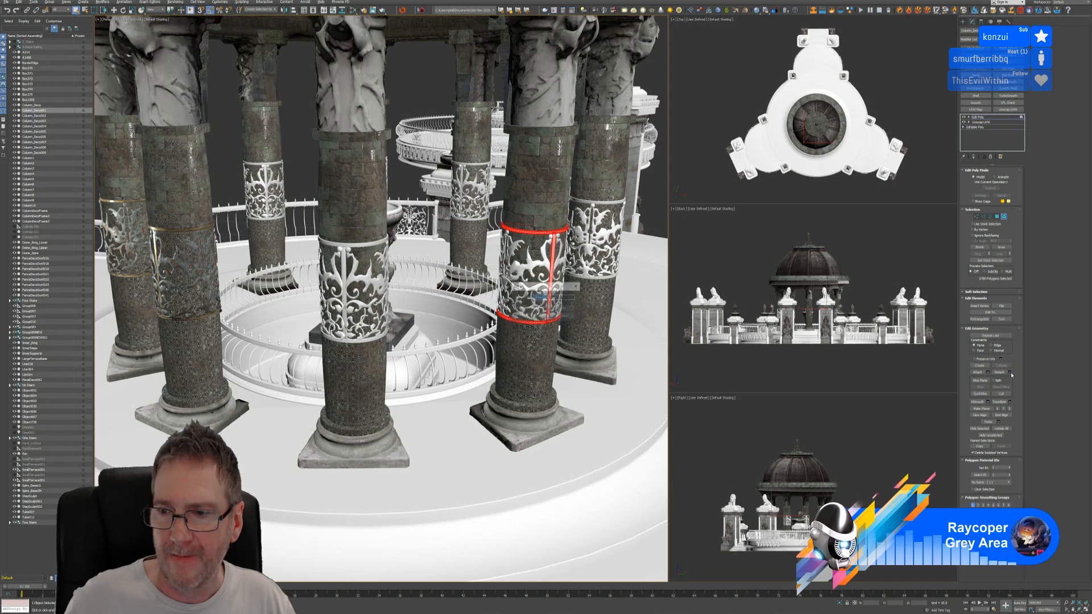
pyautogui.click(564, 309)
pyautogui.moveTo(582, 281); pyautogui.dragTo(389, 296, button='middle')
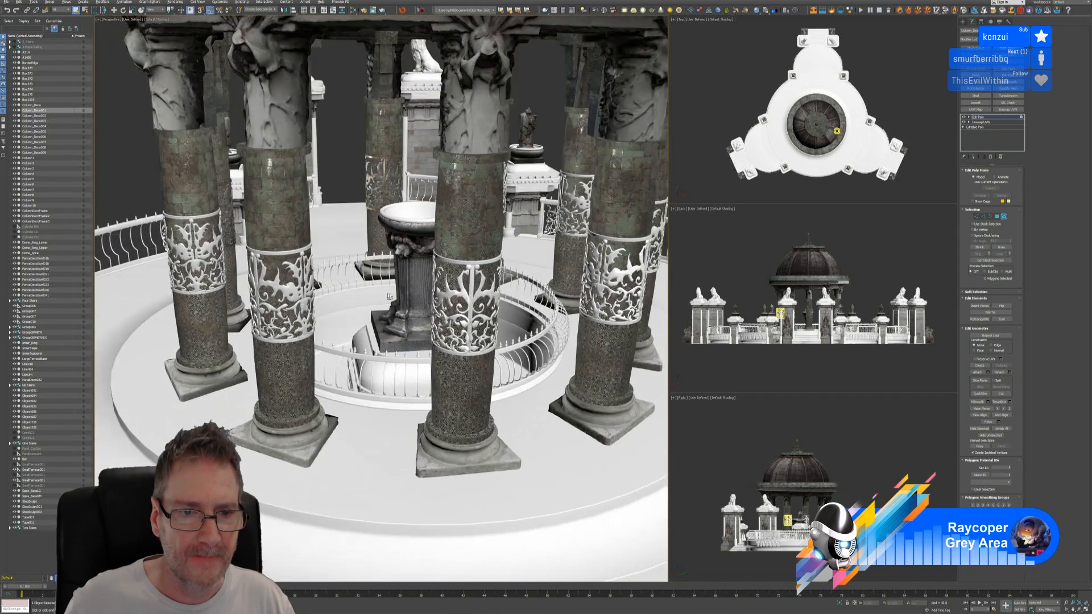
pyautogui.click(1004, 216)
# Detach the rings and posts from the third untextured column ornament as a separate object, using Edit Poly and an inverted element selection.
pyautogui.click(474, 292)
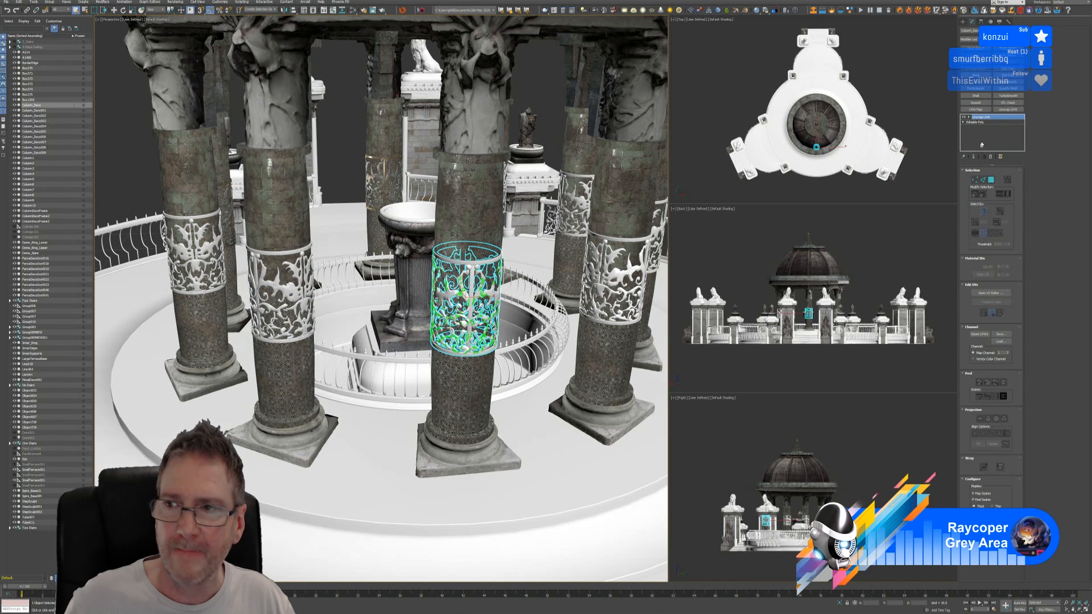
pyautogui.click(1008, 77)
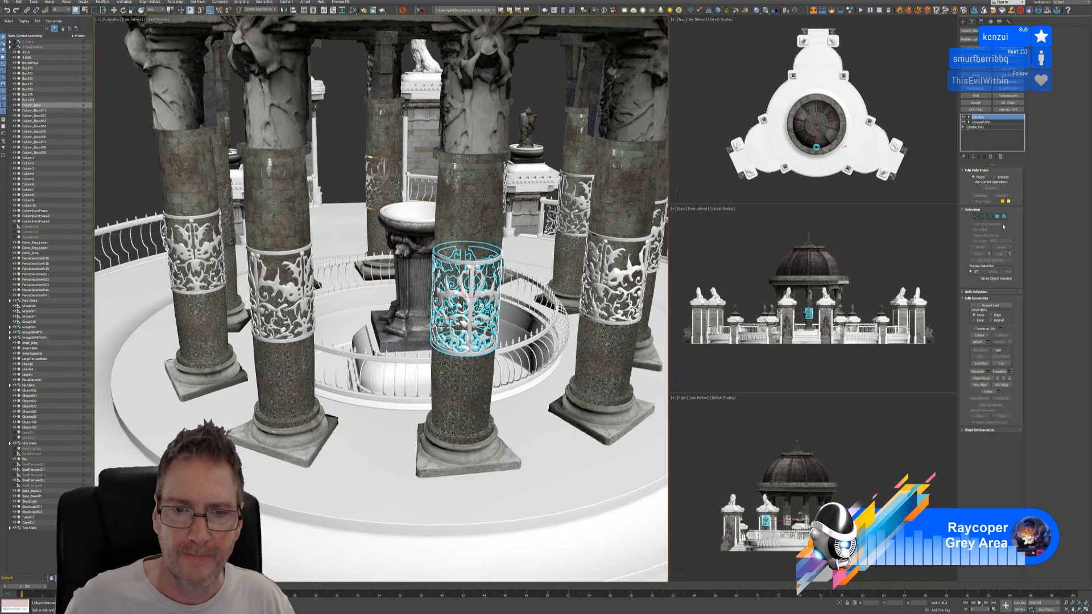
pyautogui.click(1004, 217)
pyautogui.hotkey('ctrl', 'a')
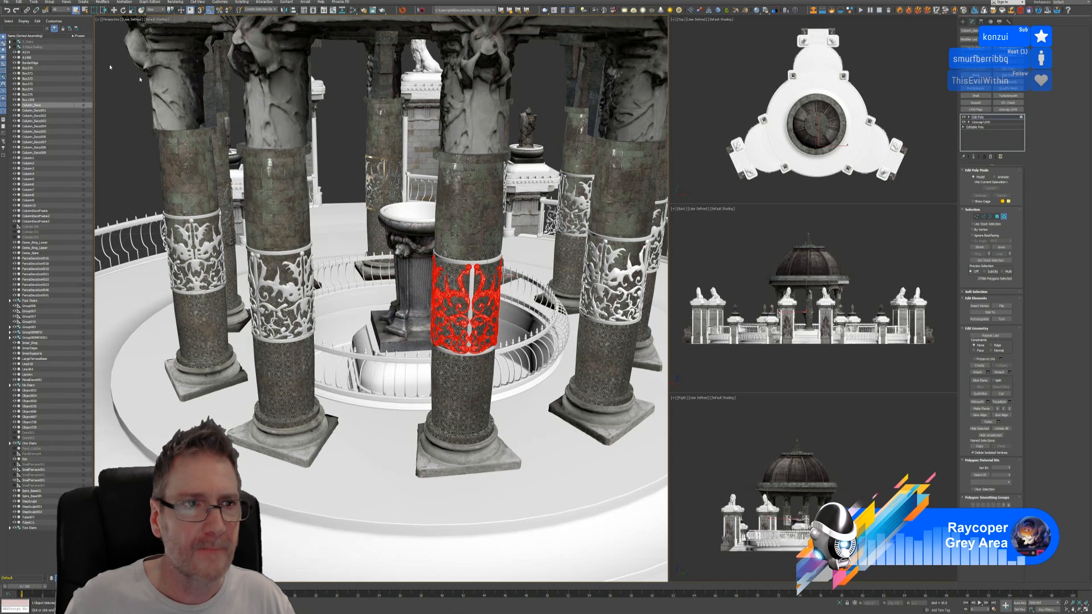
pyautogui.click(19, 1)
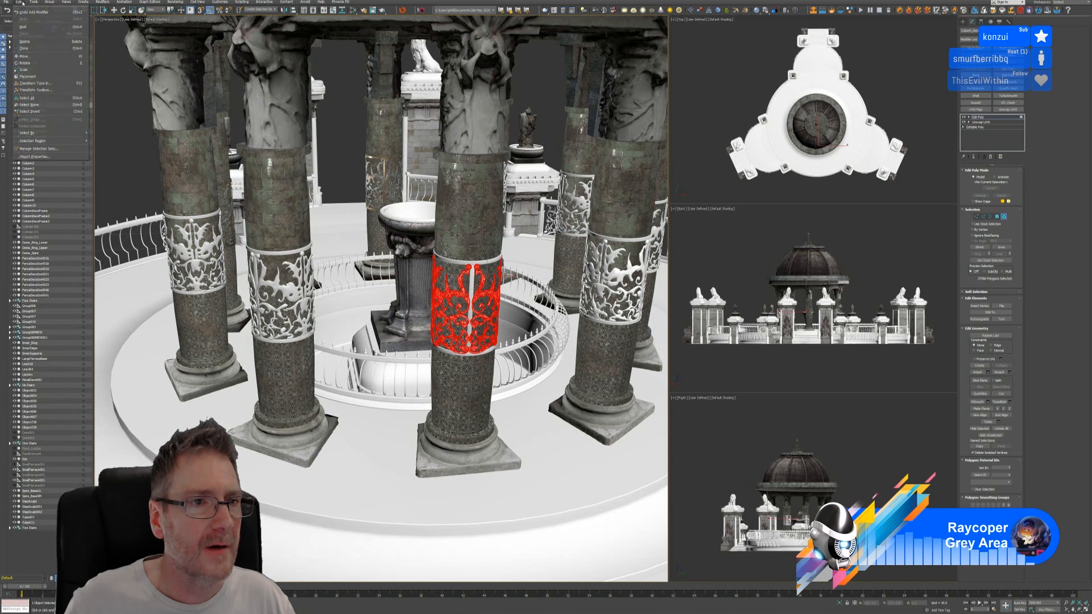
pyautogui.click(46, 111)
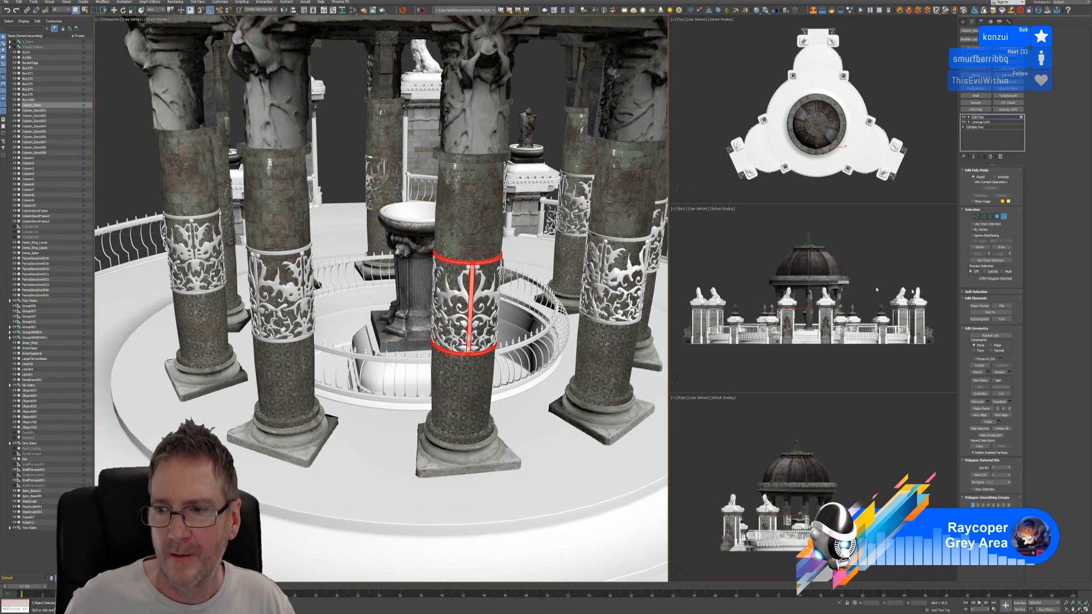
pyautogui.click(1011, 373)
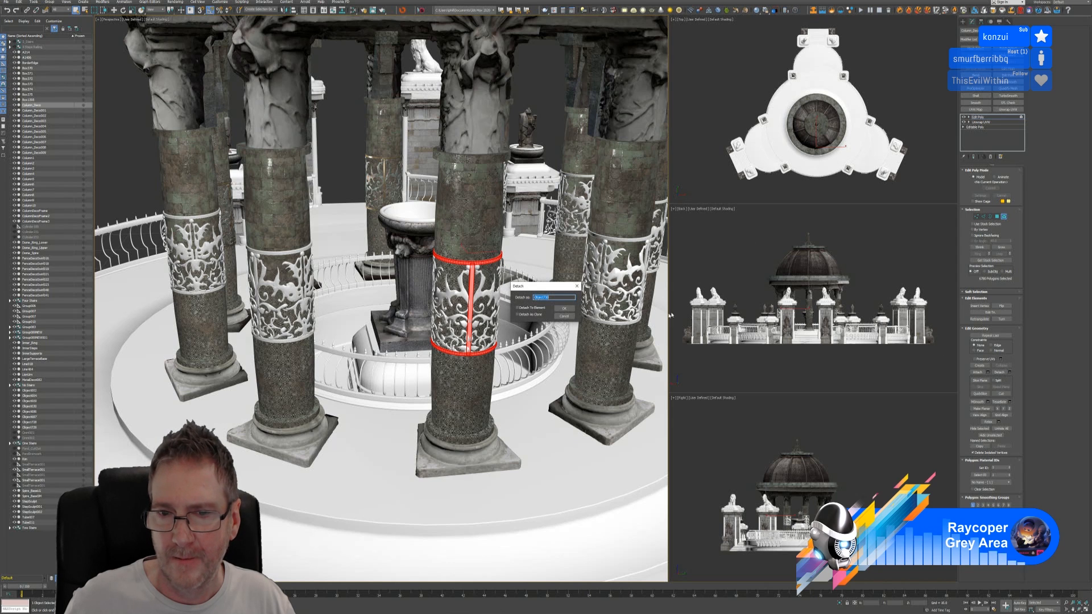
pyautogui.click(562, 309)
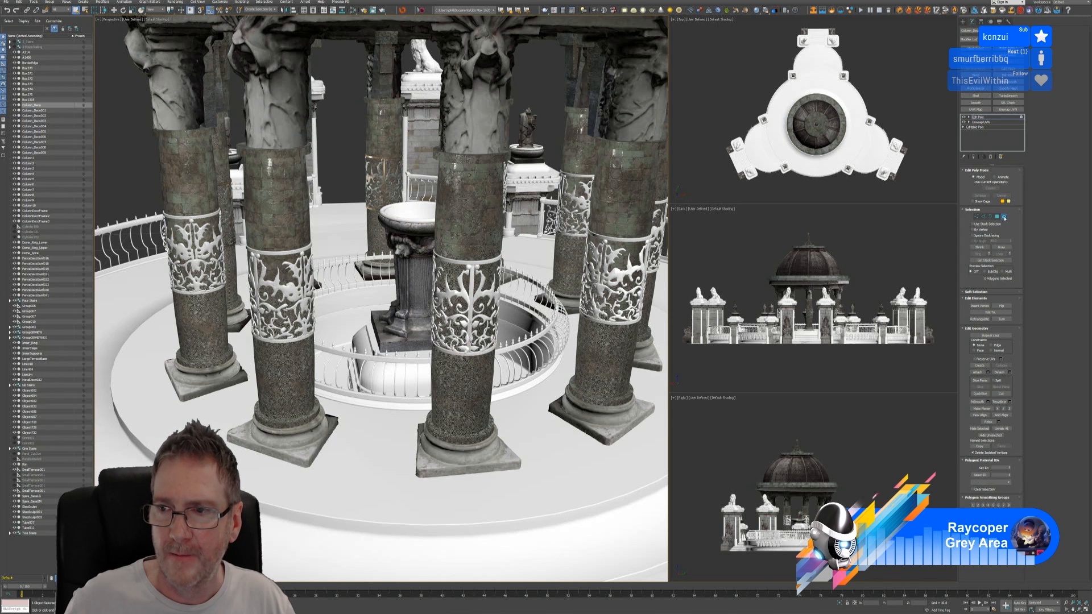
# Add an Edit Poly modifier to the fourth untextured column's white ornament and enter its element level.
pyautogui.click(1004, 218)
pyautogui.keyDown('alt'); pyautogui.moveTo(520, 239); pyautogui.dragTo(407, 264, button='middle'); pyautogui.keyUp('alt')
pyautogui.scroll(-3, 480, 230)
pyautogui.scroll(-2, 480, 230)
pyautogui.click(403, 267)
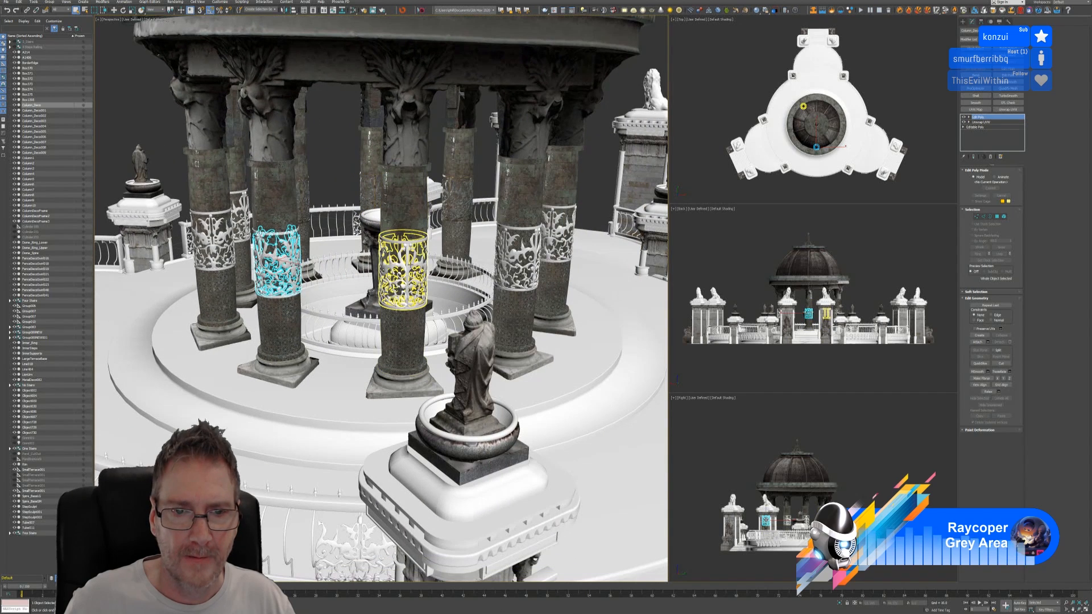
pyautogui.click(403, 267)
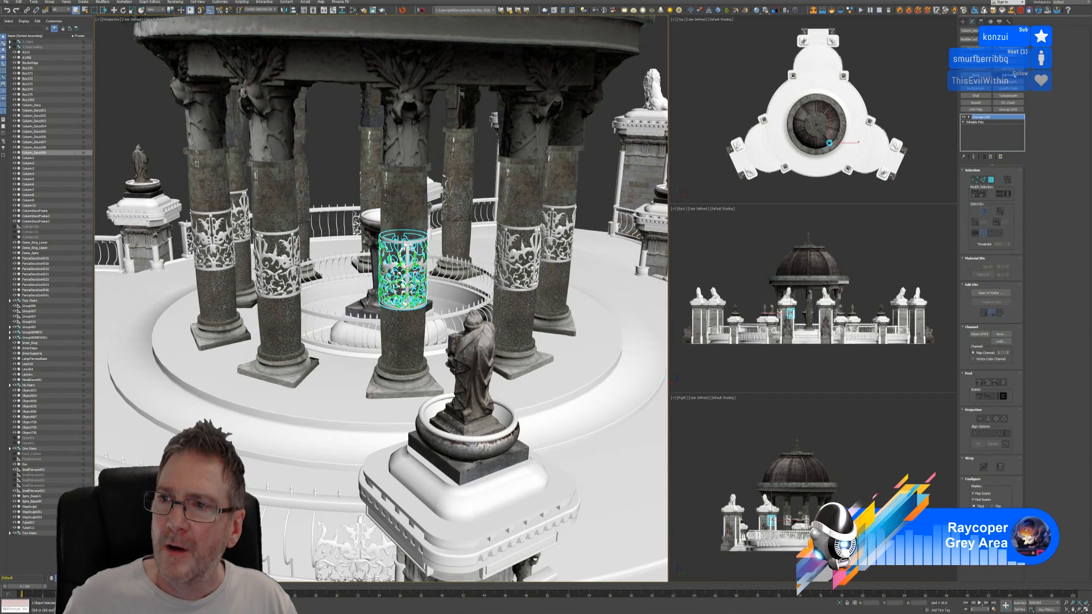
pyautogui.click(1008, 75)
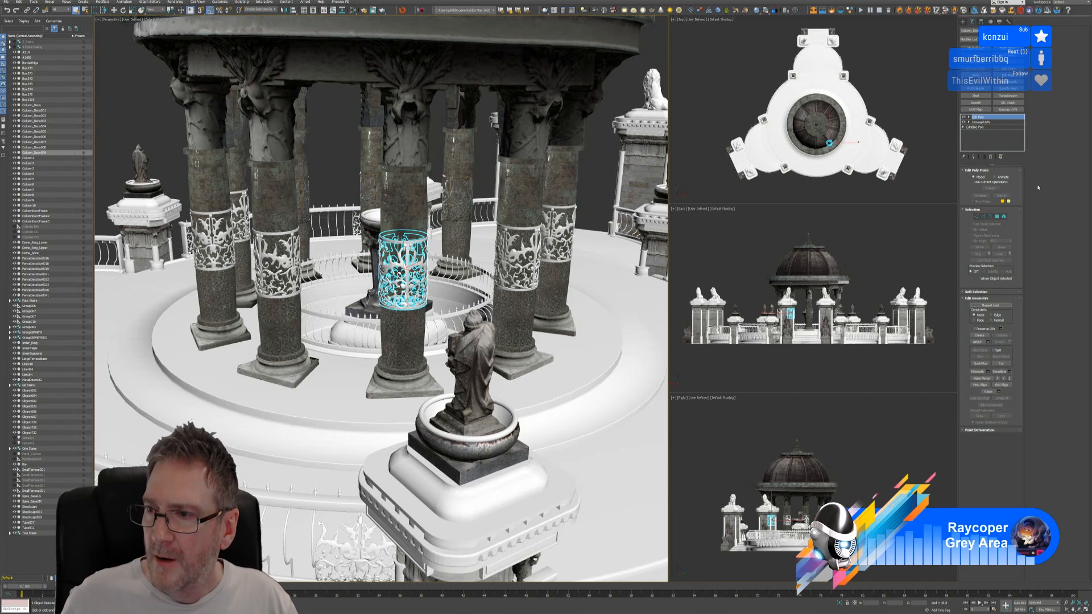
pyautogui.click(1003, 217)
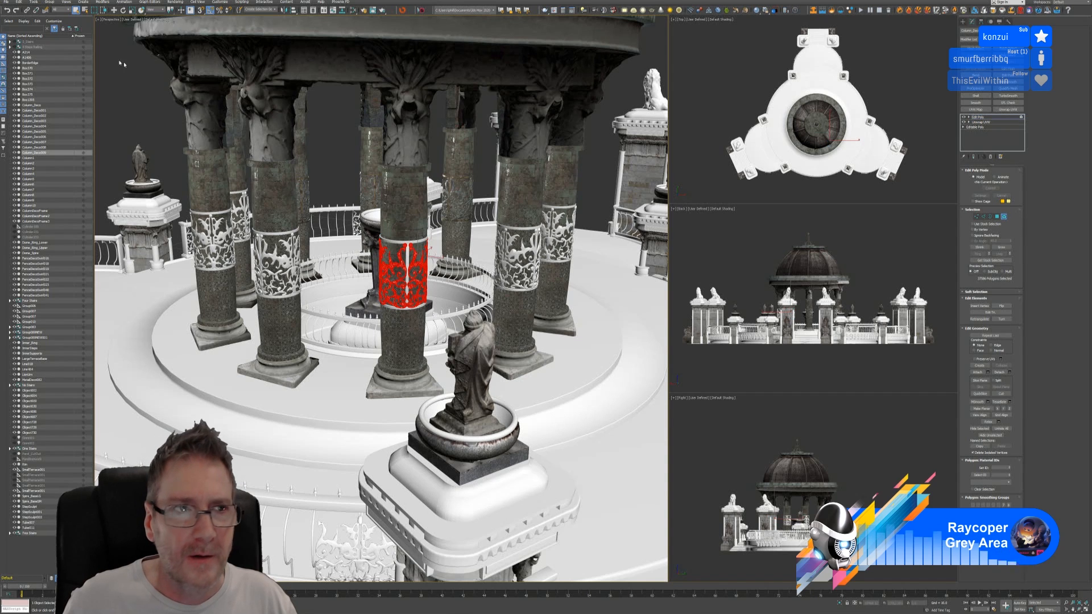
# Invert the scrollwork selection on this ornament to its rings and posts, and detach them as a separate object.
pyautogui.click(19, 2)
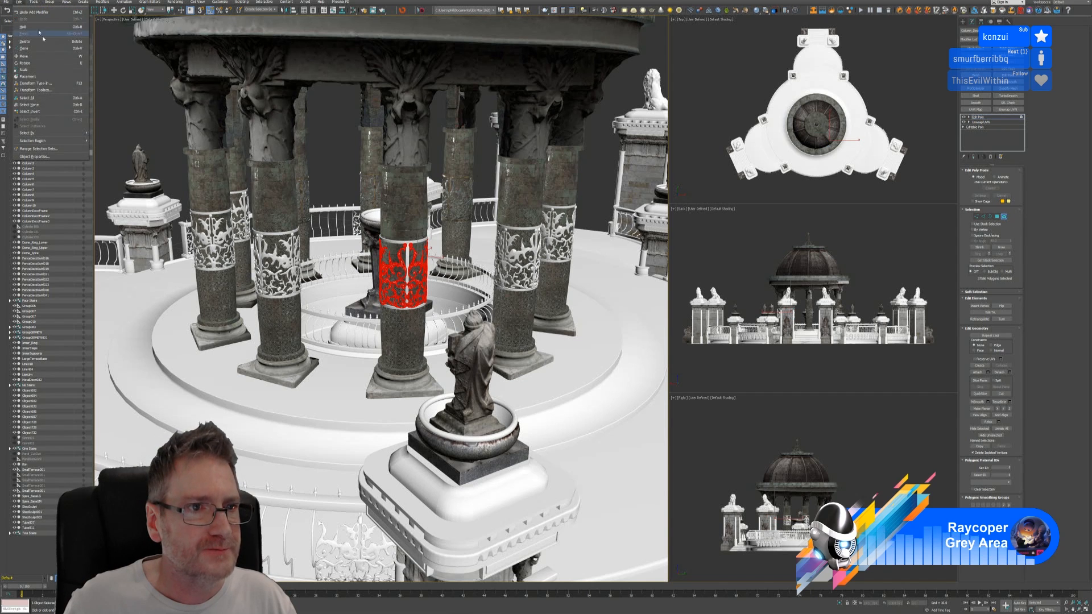
pyautogui.click(29, 112)
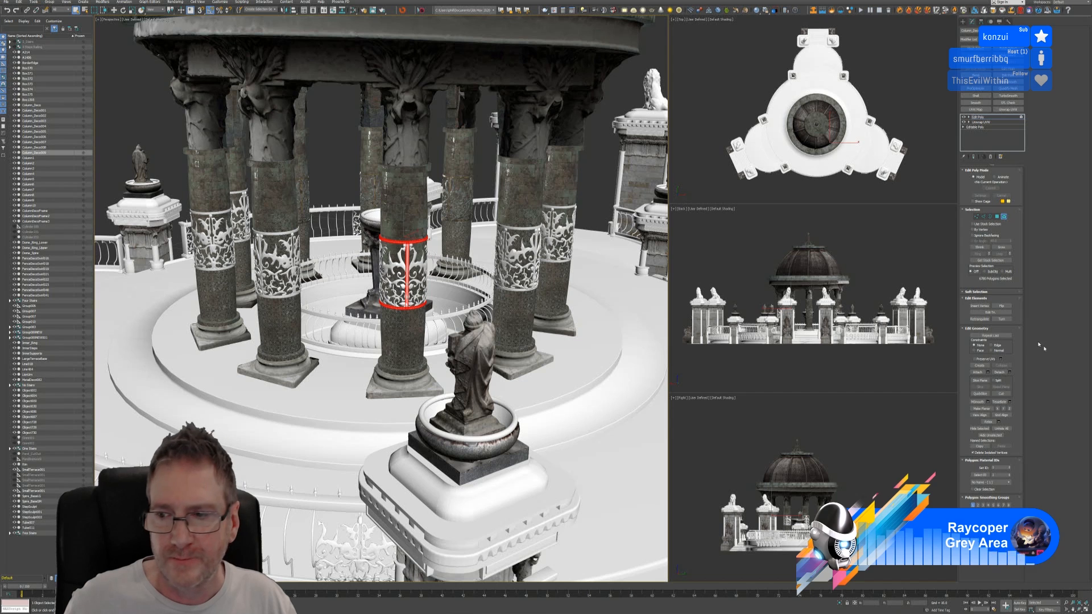
pyautogui.click(1010, 372)
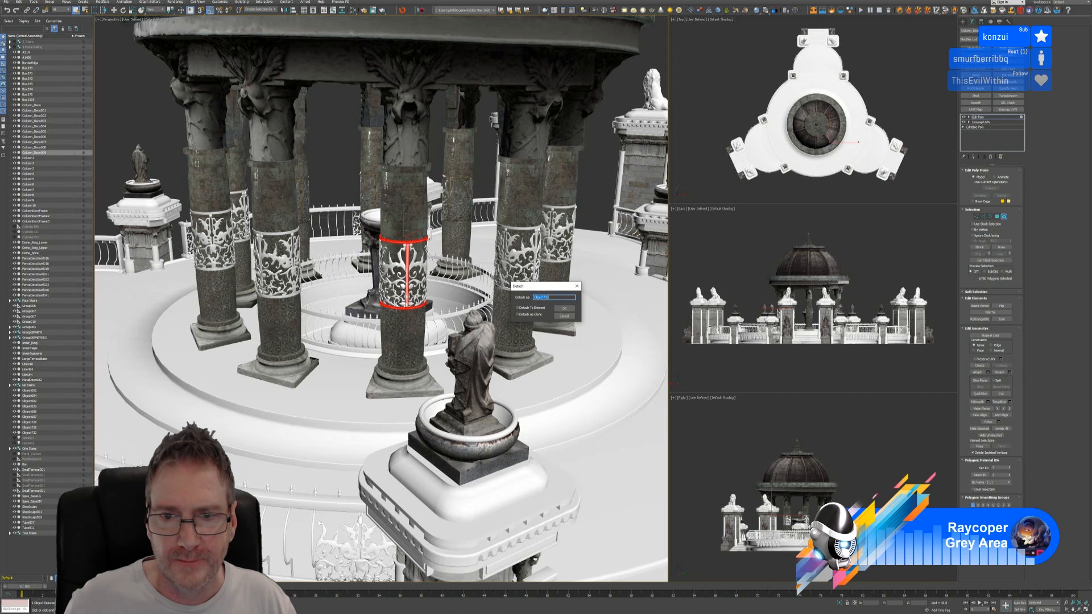
pyautogui.click(564, 308)
pyautogui.keyDown('alt'); pyautogui.moveTo(490, 264); pyautogui.dragTo(936, 260, button='middle'); pyautogui.keyUp('alt')
pyautogui.click(1004, 217)
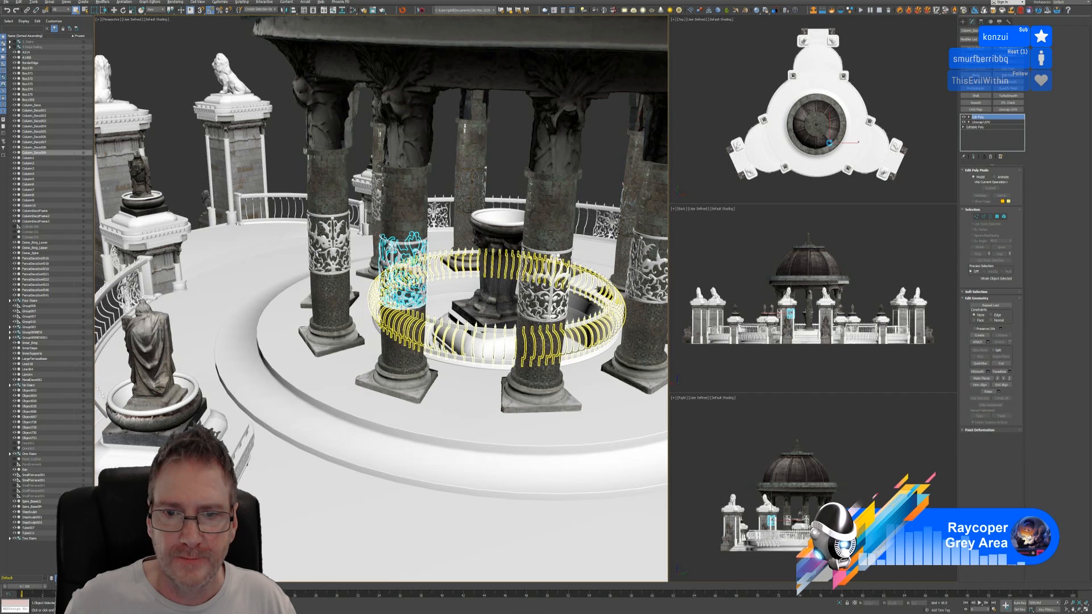
# Add Edit Poly to the fifth untextured column's ornament, invert its scrollwork selection, and detach the frame as a separate object.
pyautogui.click(548, 261)
pyautogui.keyDown('alt'); pyautogui.moveTo(548, 261); pyautogui.dragTo(678, 163, button='middle'); pyautogui.keyUp('alt')
pyautogui.click(1008, 76)
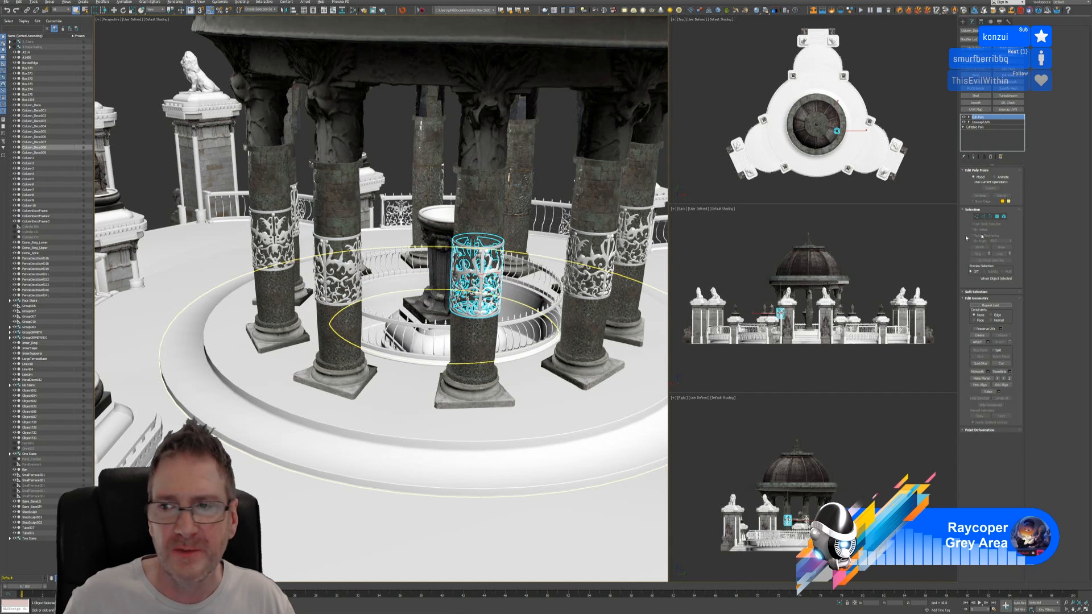
pyautogui.click(1004, 218)
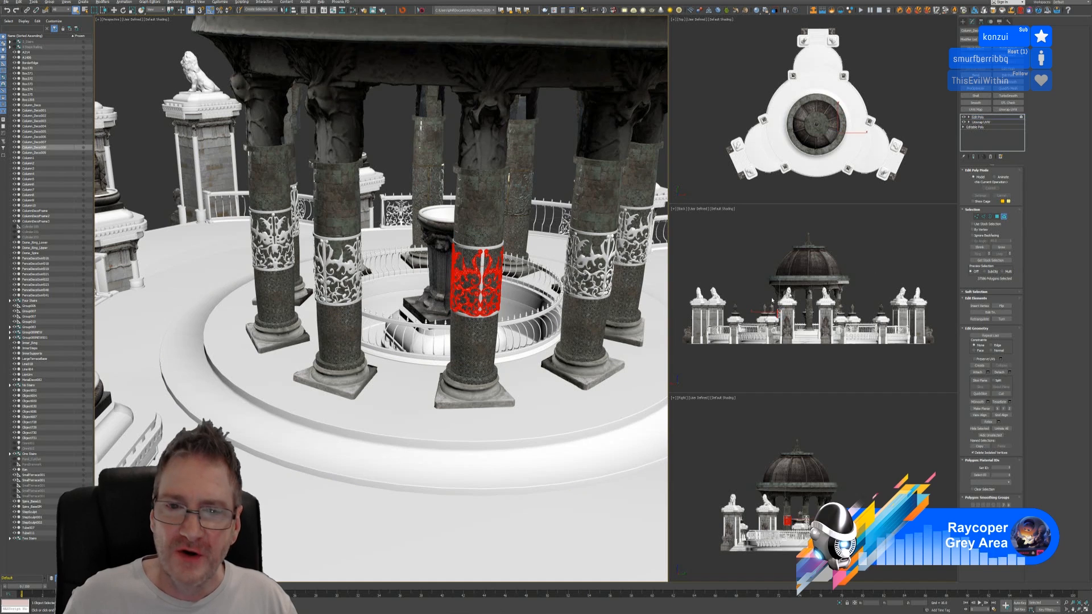
pyautogui.click(18, 2)
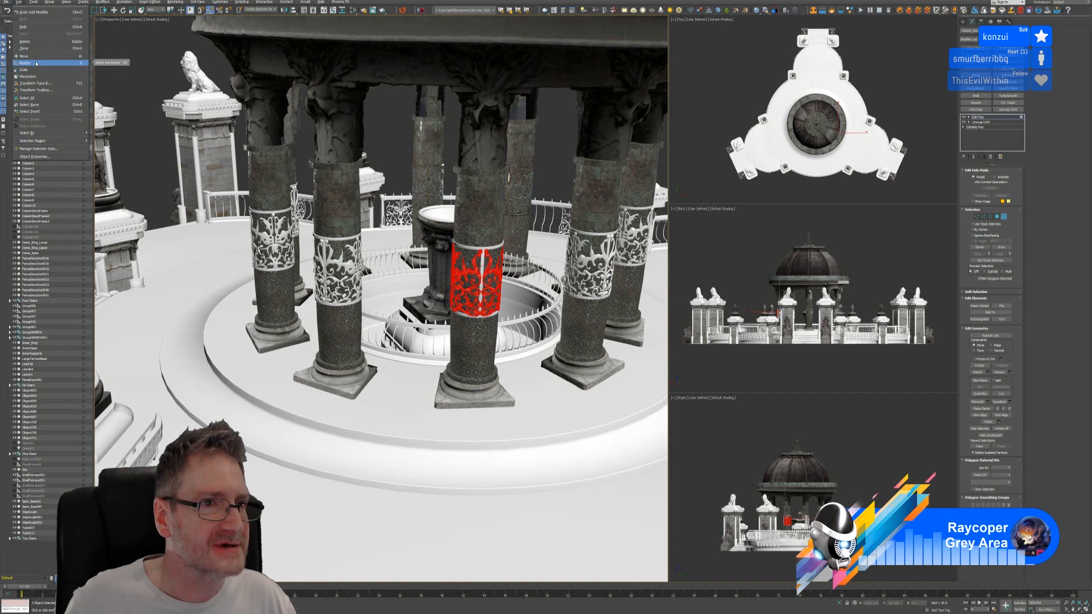
pyautogui.click(40, 111)
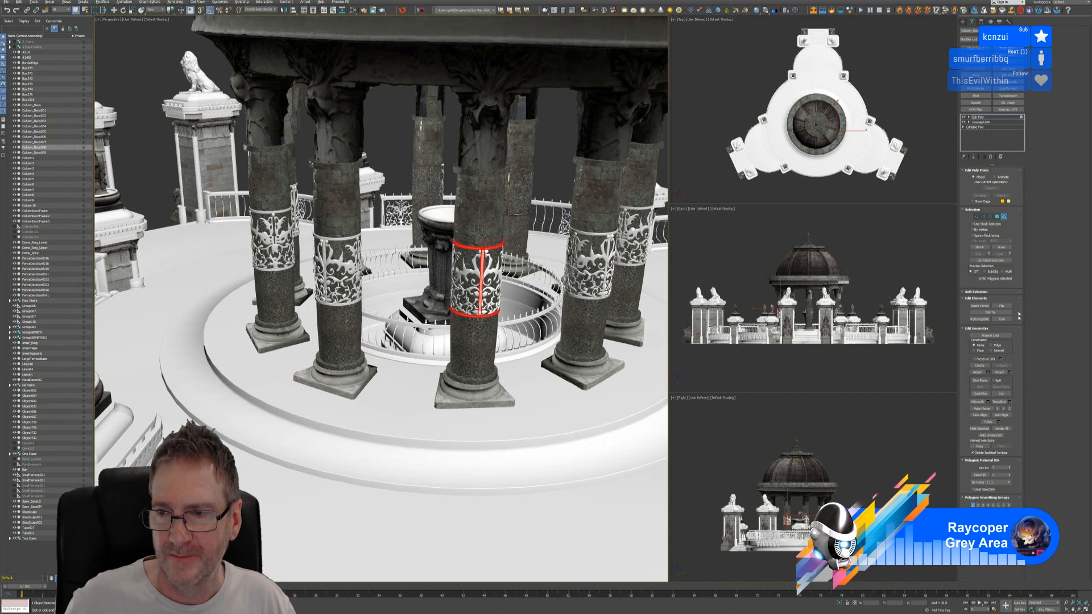
pyautogui.click(999, 372)
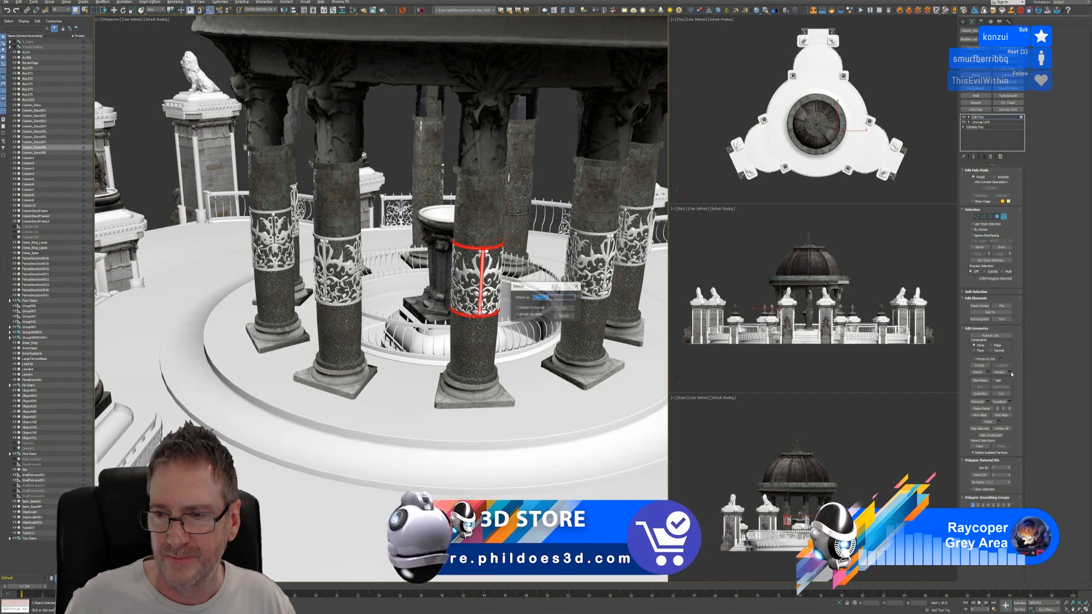
pyautogui.click(565, 308)
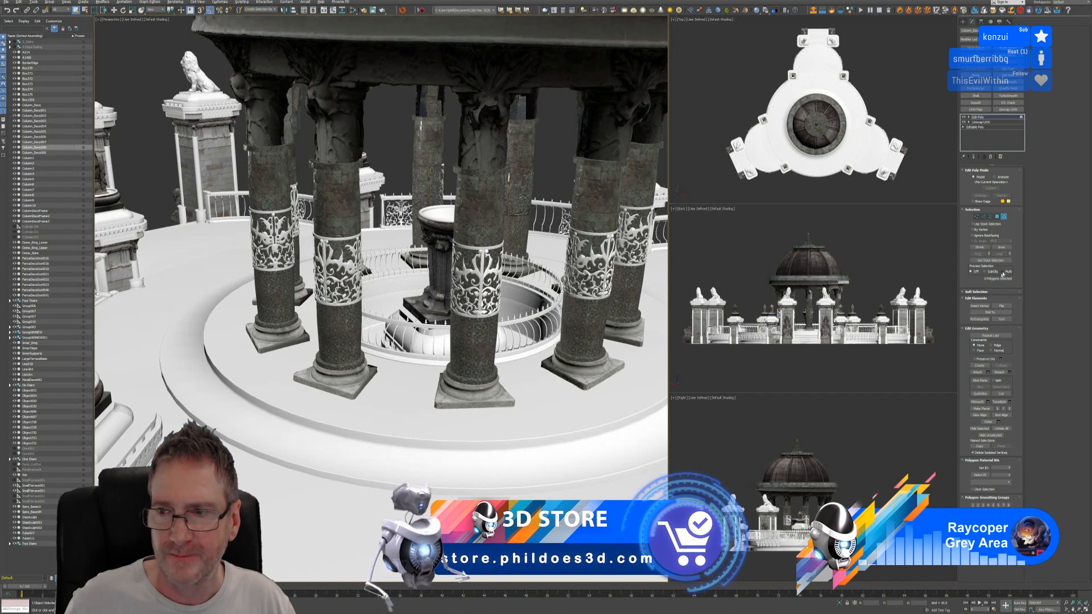
pyautogui.click(1004, 217)
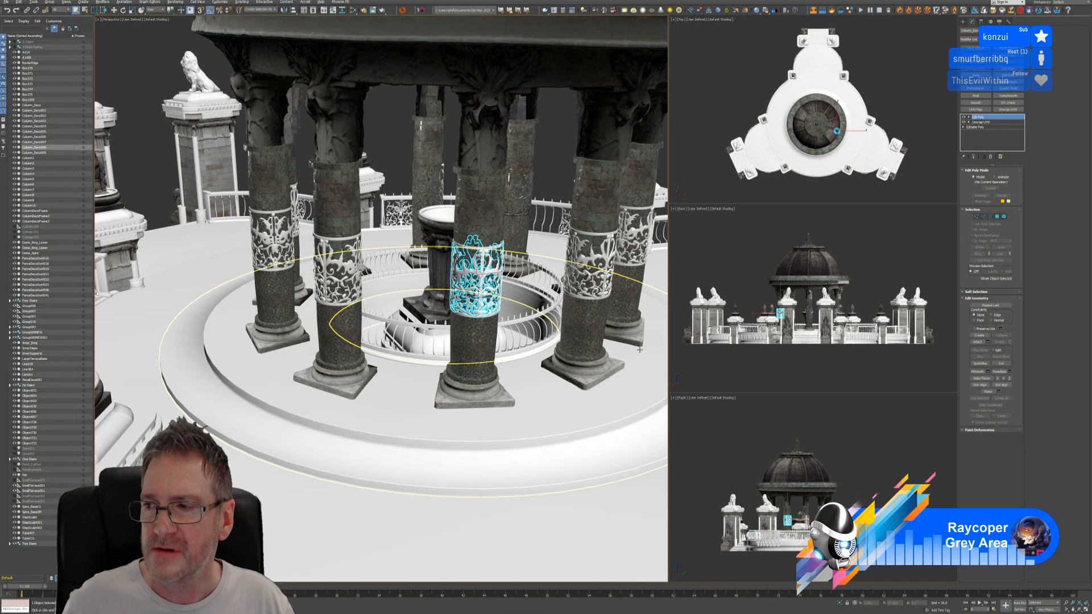
# Separate the sixth untextured column ornament's frame from its scrollwork with Edit Poly, an inverted element selection, and Detach.
pyautogui.keyDown('alt'); pyautogui.moveTo(611, 379); pyautogui.dragTo(540, 381, button='middle'); pyautogui.keyUp('alt')
pyautogui.keyDown('alt'); pyautogui.moveTo(542, 153); pyautogui.dragTo(415, 139, button='middle'); pyautogui.keyUp('alt')
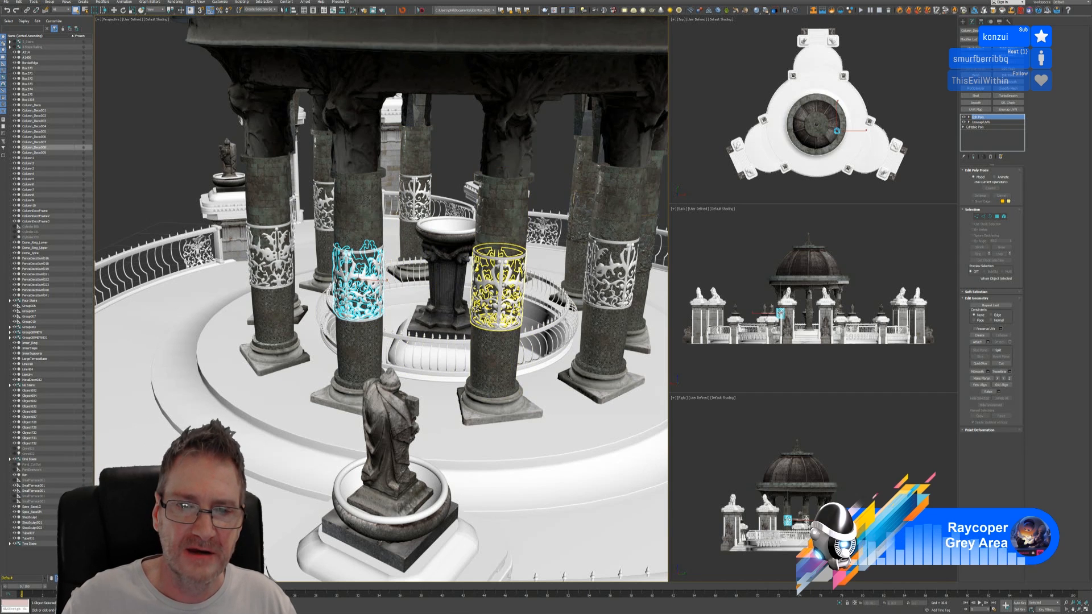
pyautogui.click(503, 284)
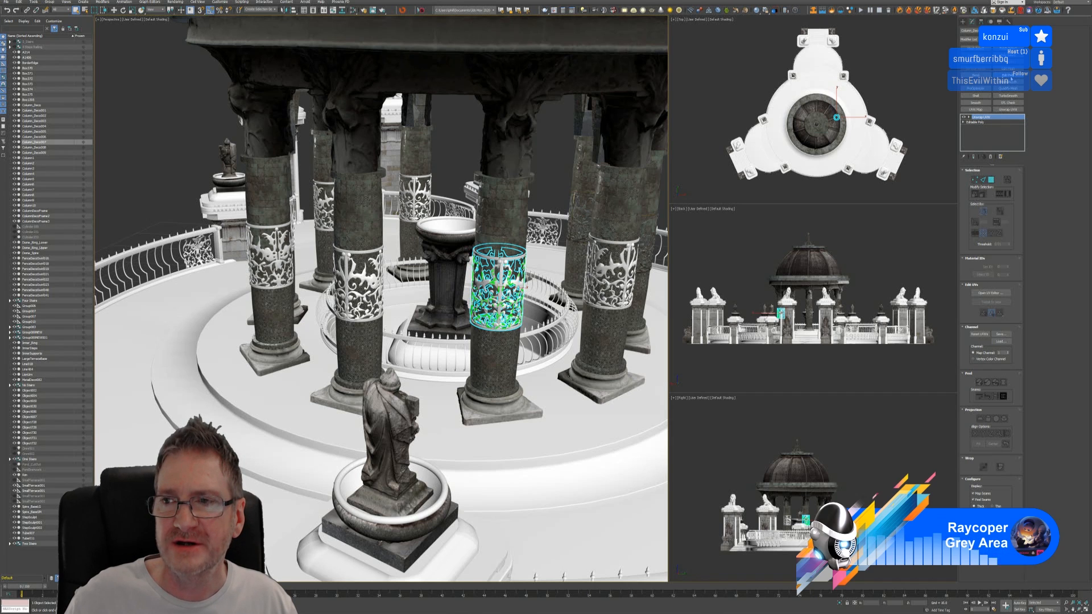
pyautogui.click(1008, 75)
pyautogui.click(1003, 217)
pyautogui.click(770, 308)
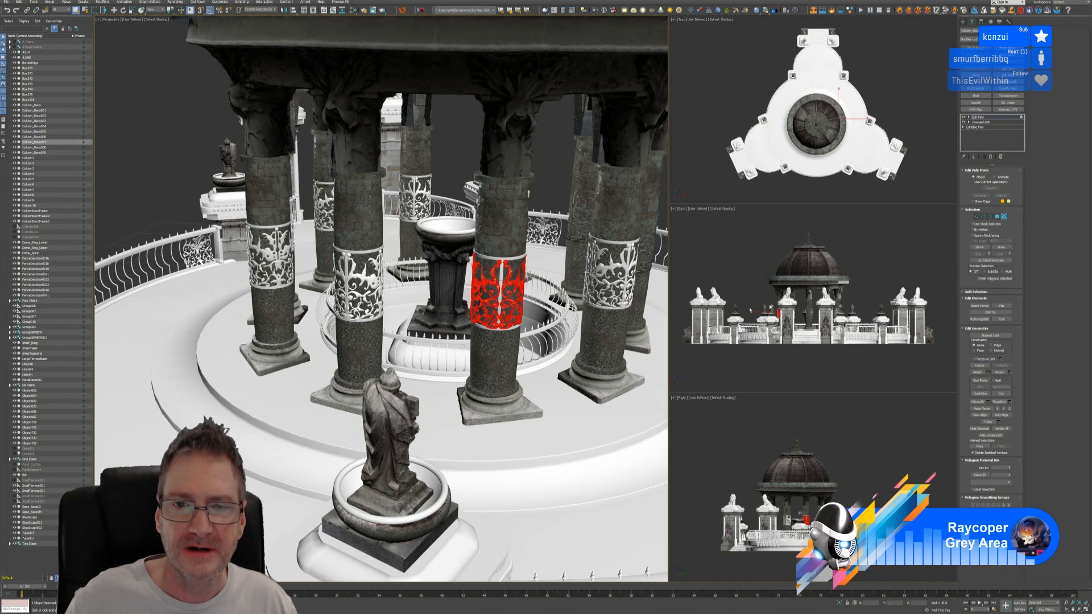
pyautogui.click(19, 2)
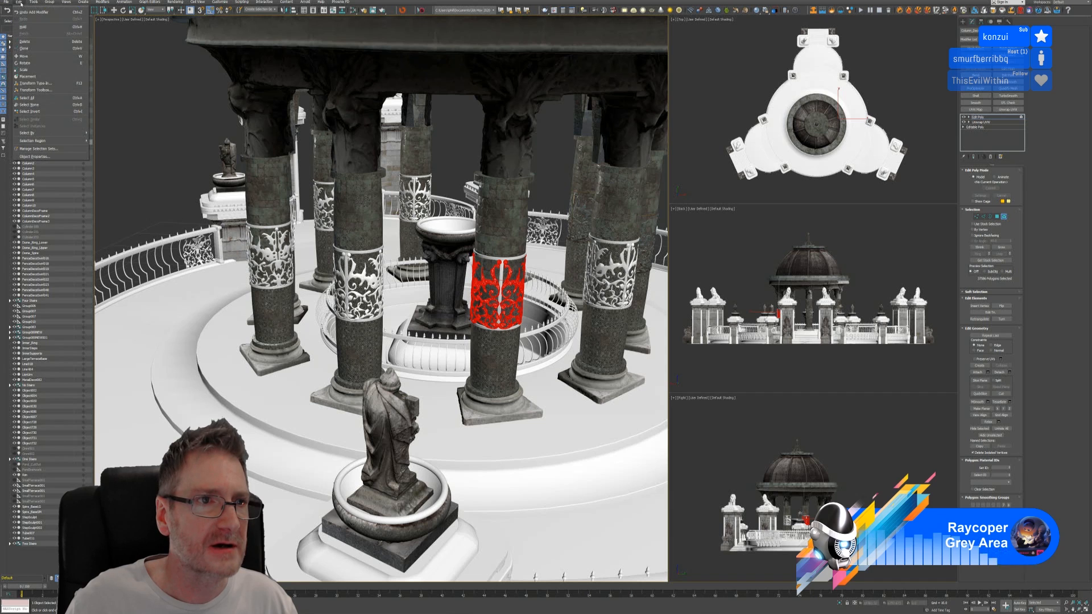
pyautogui.click(30, 111)
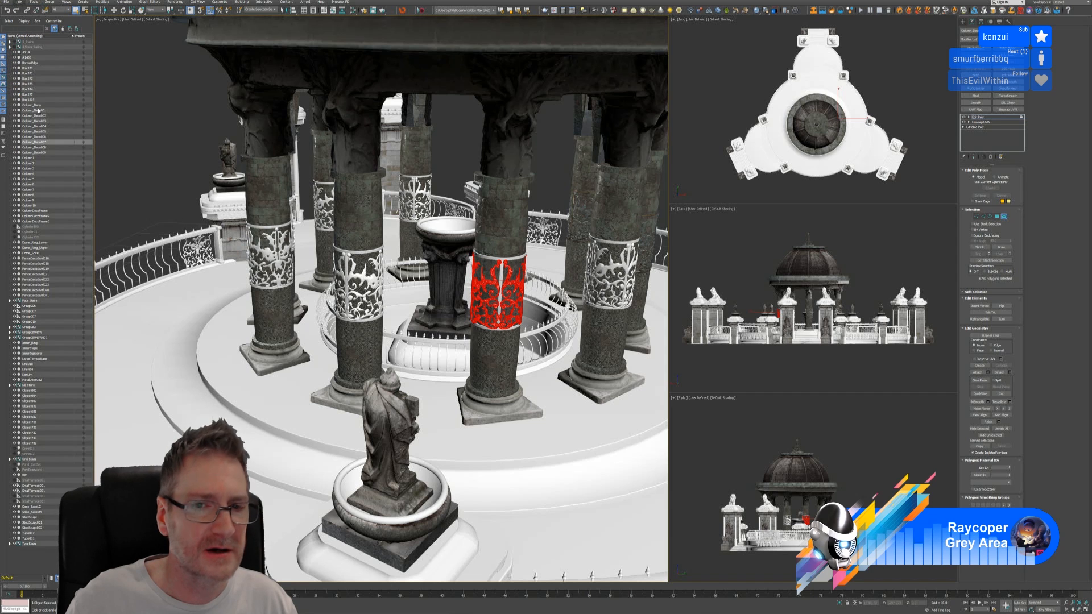
pyautogui.click(1010, 373)
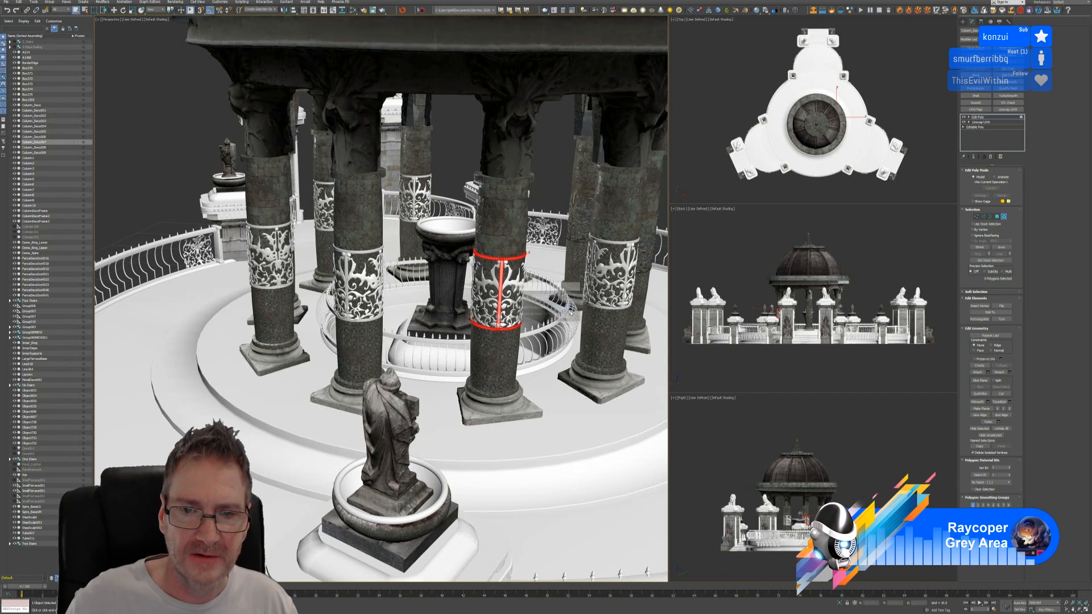
pyautogui.press('Return')
pyautogui.click(1003, 217)
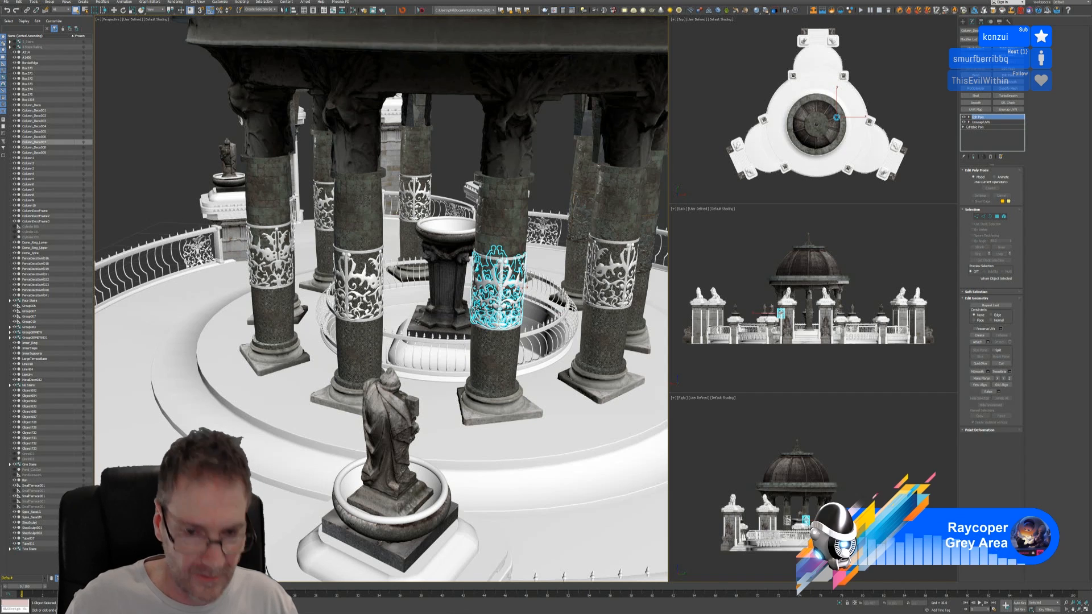
# Detach the rings and posts of the last white ornament beside the textured columns as a separate object, using Edit Poly and an inverted element selection.
pyautogui.keyDown('alt'); pyautogui.moveTo(418, 322); pyautogui.dragTo(312, 318, button='middle'); pyautogui.keyUp('alt')
pyautogui.scroll(-3, 503, 290)
pyautogui.moveTo(595, 254); pyautogui.dragTo(453, 260, button='middle')
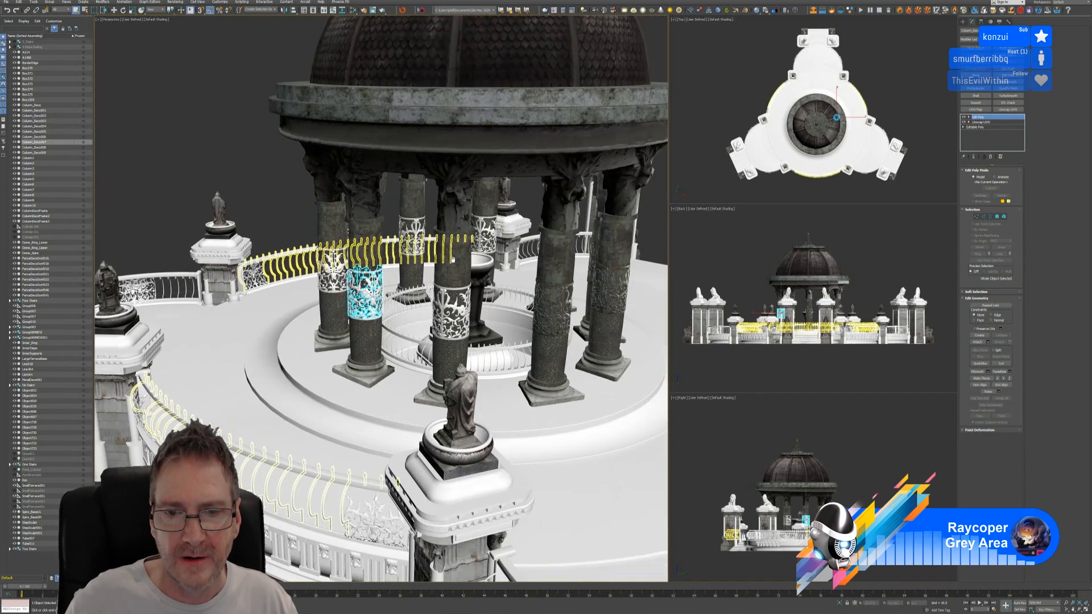
pyautogui.click(460, 312)
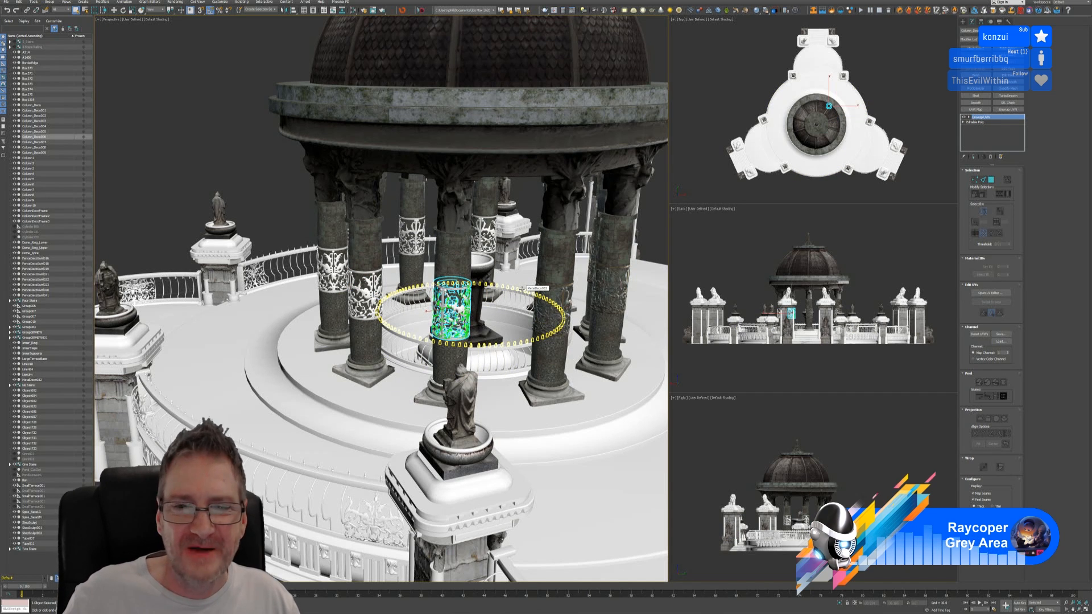
pyautogui.scroll(4, 521, 288)
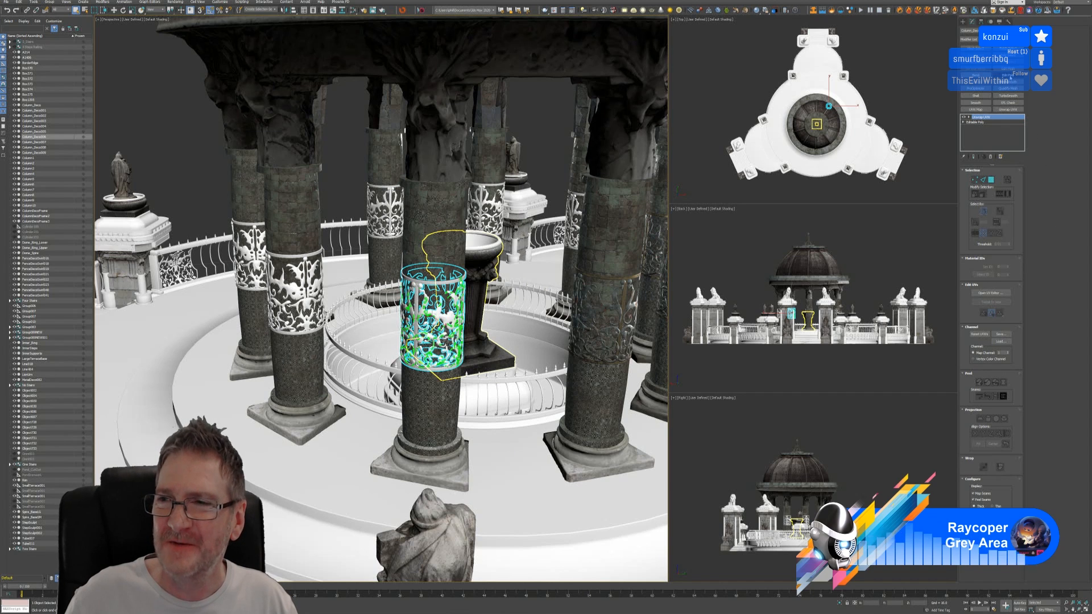
pyautogui.click(1010, 76)
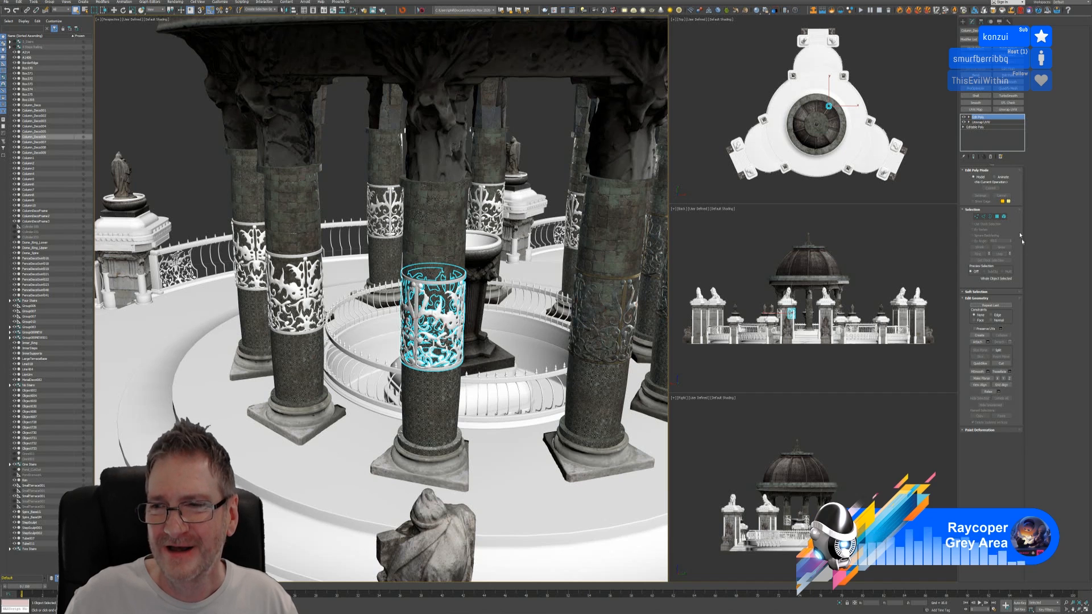
pyautogui.click(1004, 217)
pyautogui.hotkey('ctrl', 'a')
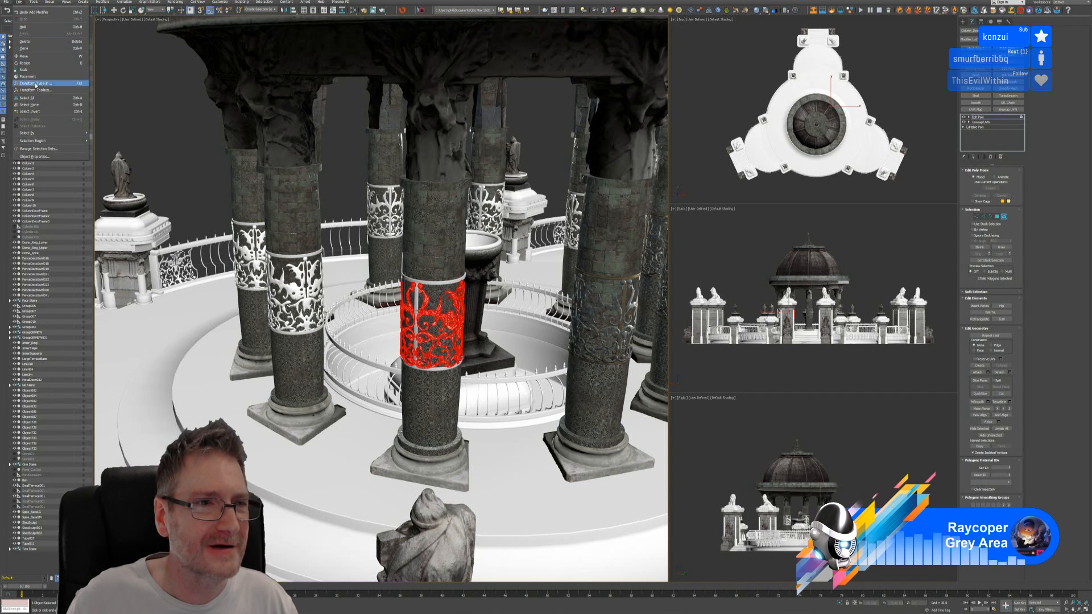
pyautogui.hotkey('ctrl', 'i')
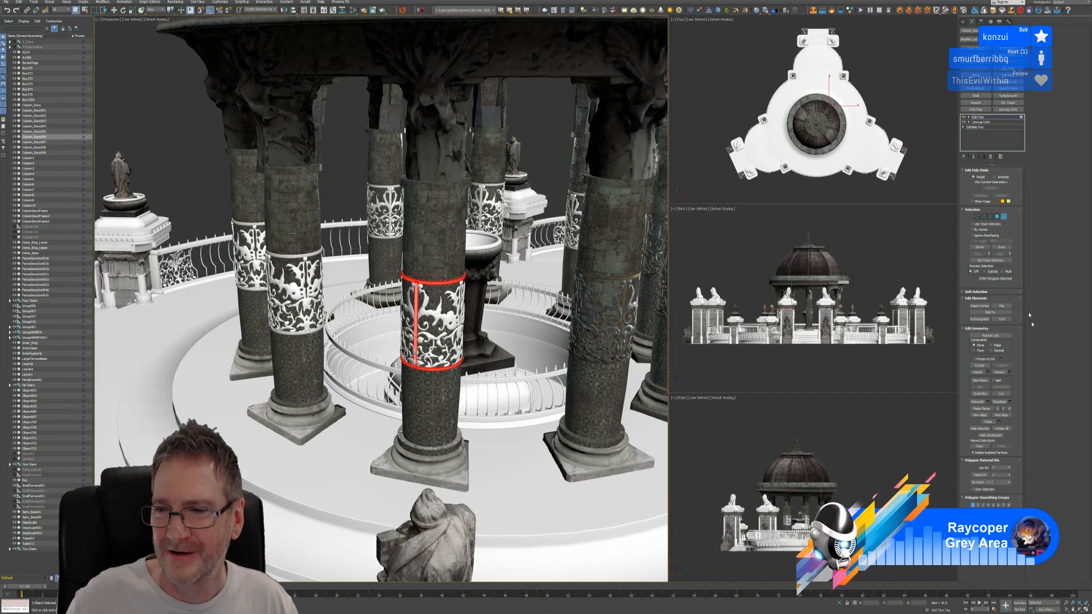
pyautogui.click(1005, 372)
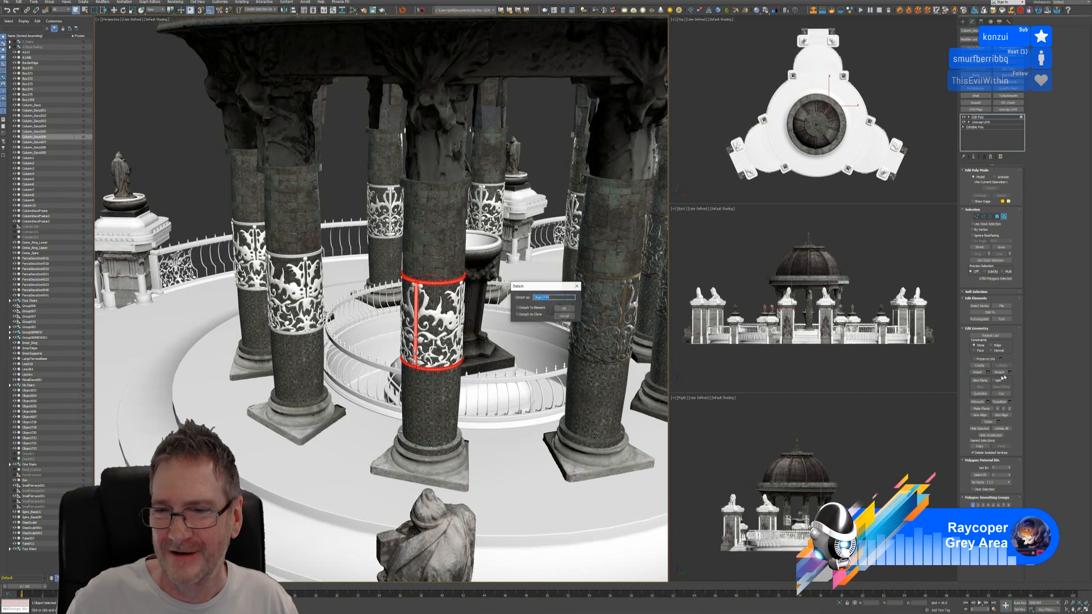
pyautogui.click(565, 309)
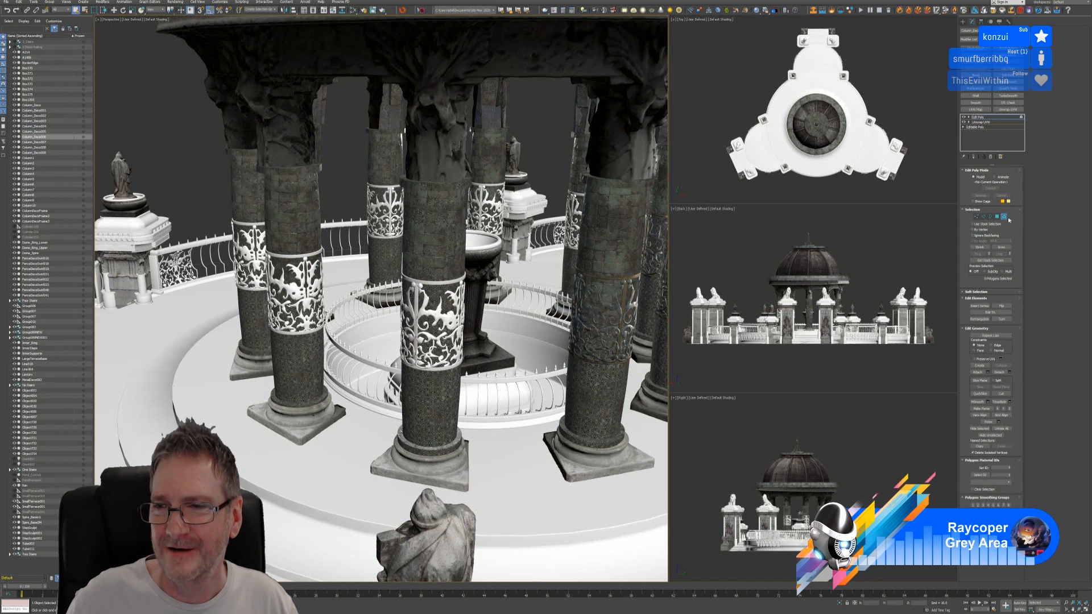
pyautogui.click(1005, 217)
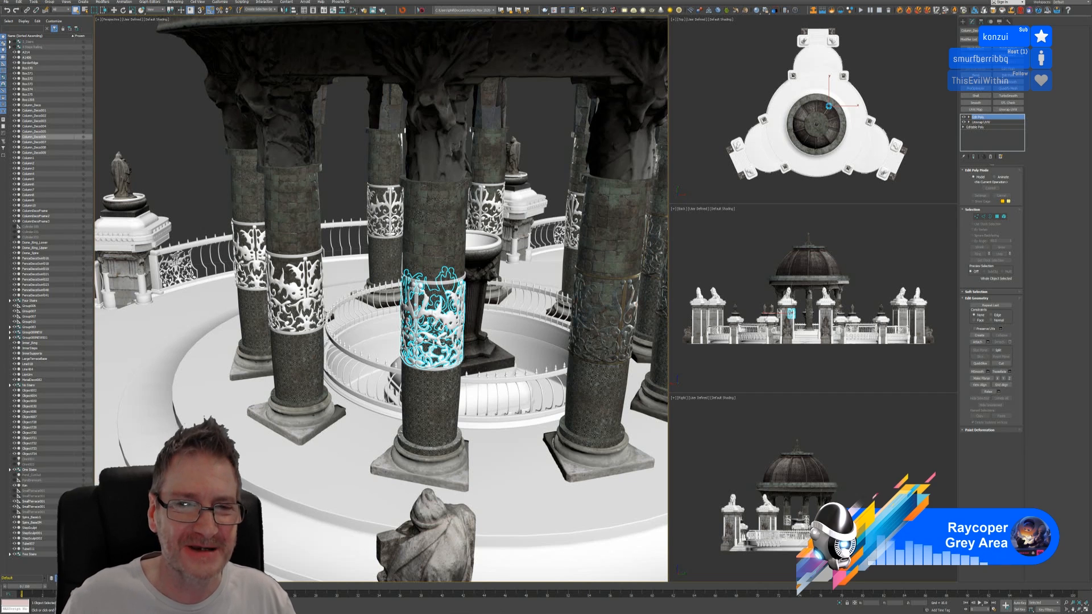
# Clear the selection and examine the textured gold-framed ornaments on the finished columns up close.
pyautogui.moveTo(544, 136); pyautogui.dragTo(514, 125, button='middle')
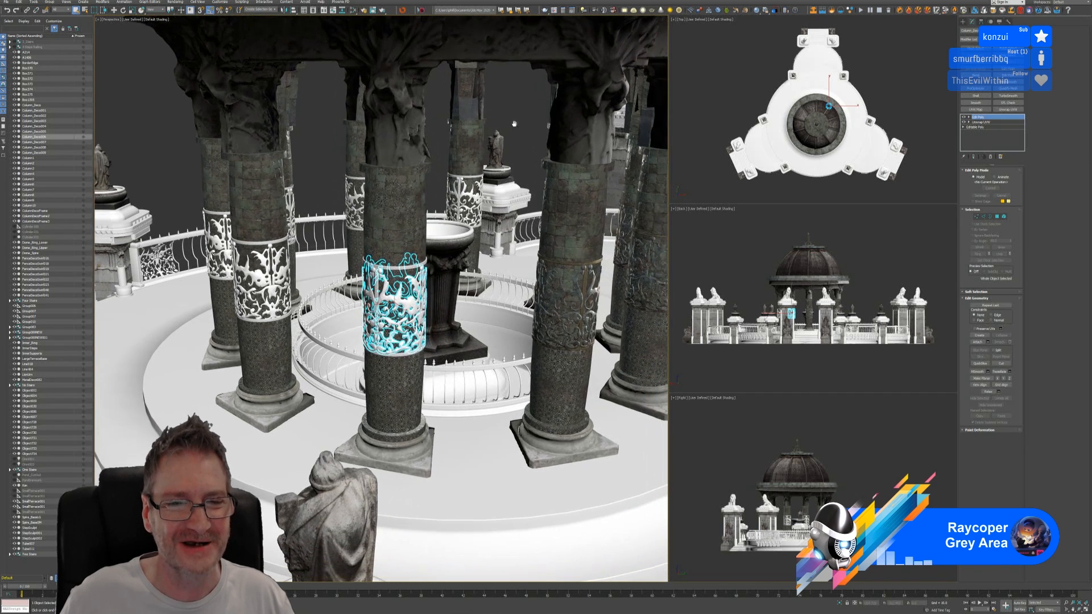
pyautogui.scroll(-4, 512, 127)
pyautogui.click(267, 487)
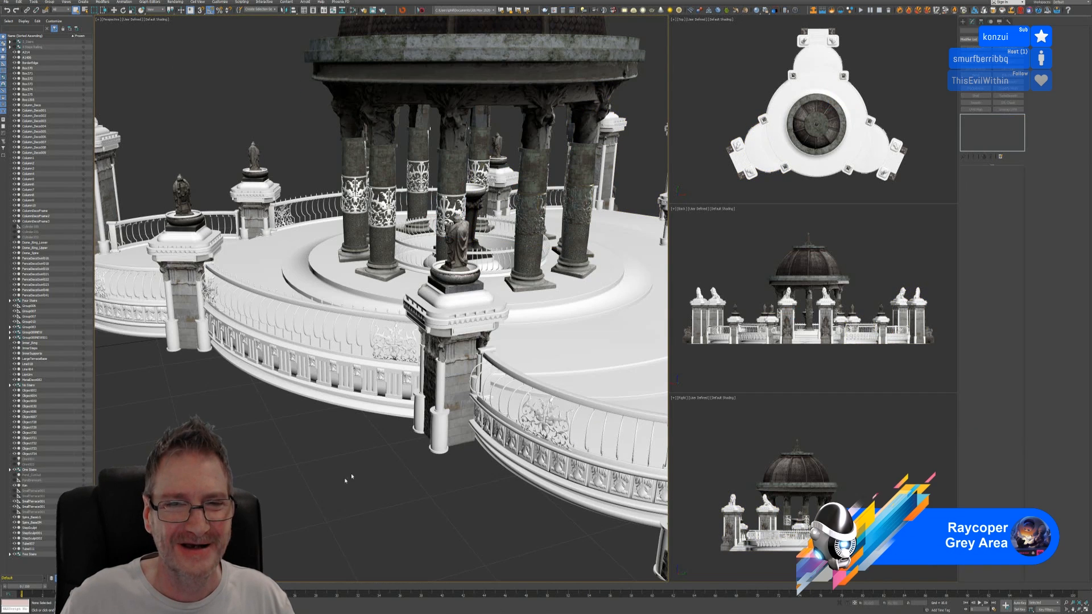
pyautogui.moveTo(510, 248); pyautogui.dragTo(426, 267, button='middle')
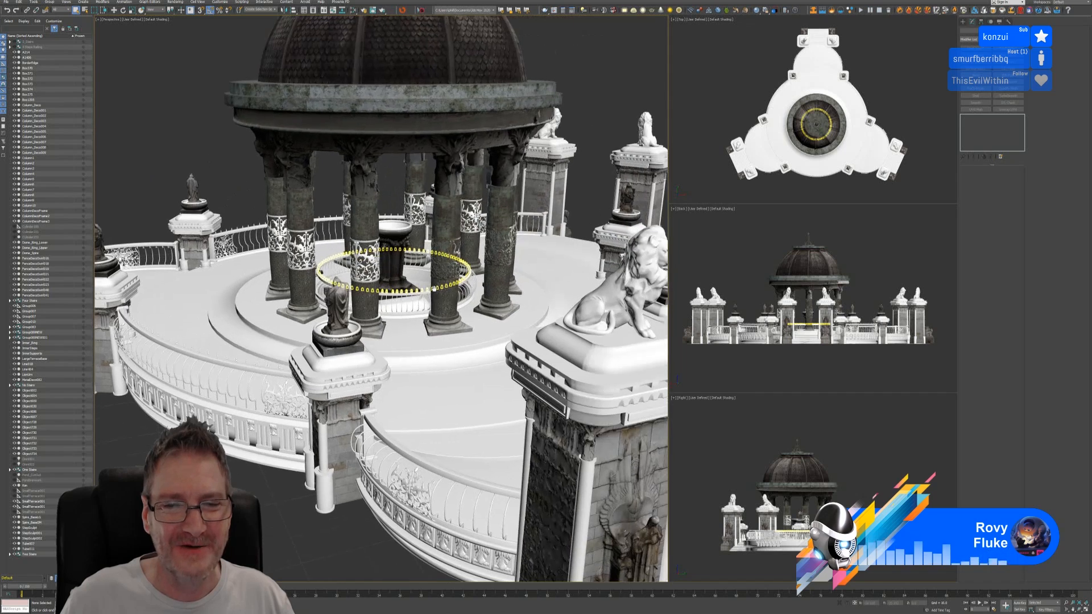
pyautogui.scroll(4, 495, 245)
pyautogui.scroll(3, 462, 254)
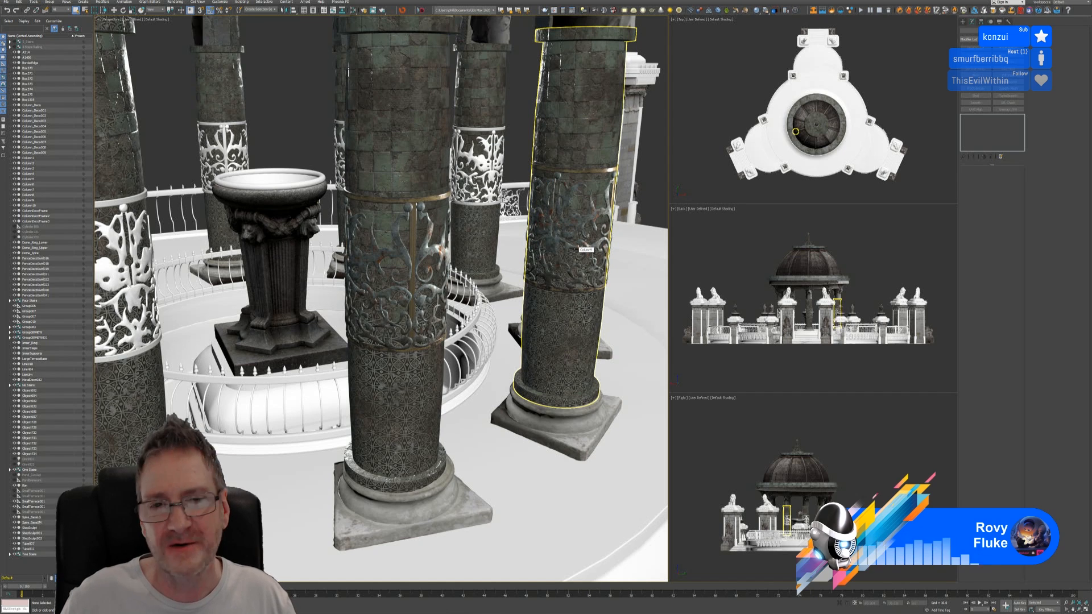
# Select the gold frame of a textured column ornament and copy its Unwrap UVW modifier.
pyautogui.moveTo(578, 241); pyautogui.dragTo(499, 172, button='middle')
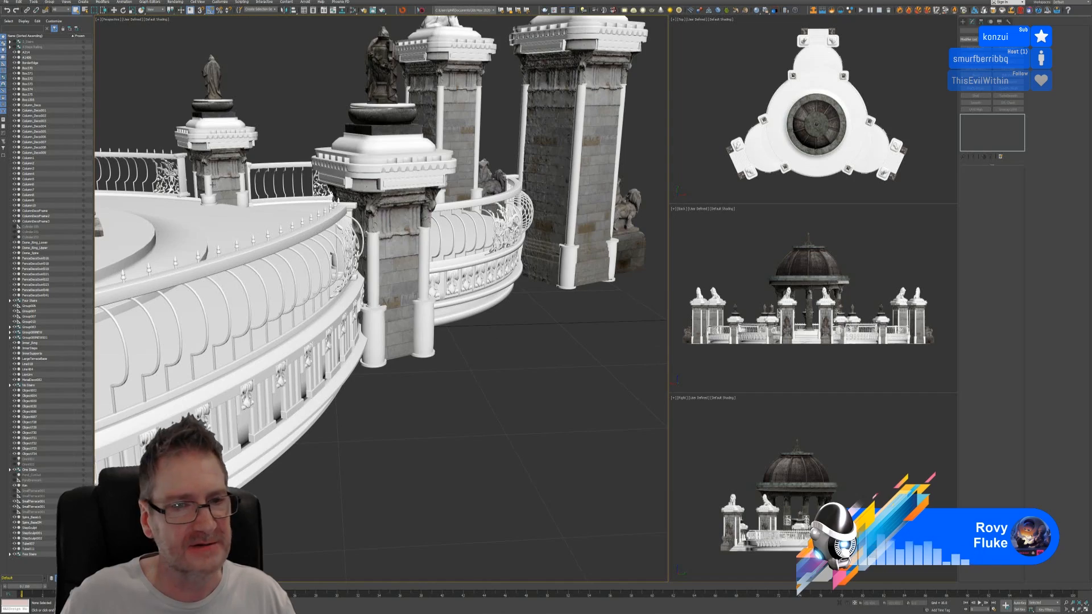
pyautogui.scroll(-3, 213, 185)
pyautogui.keyDown('alt'); pyautogui.moveTo(213, 185); pyautogui.dragTo(287, 212, button='middle'); pyautogui.keyUp('alt')
pyautogui.scroll(3, 287, 212)
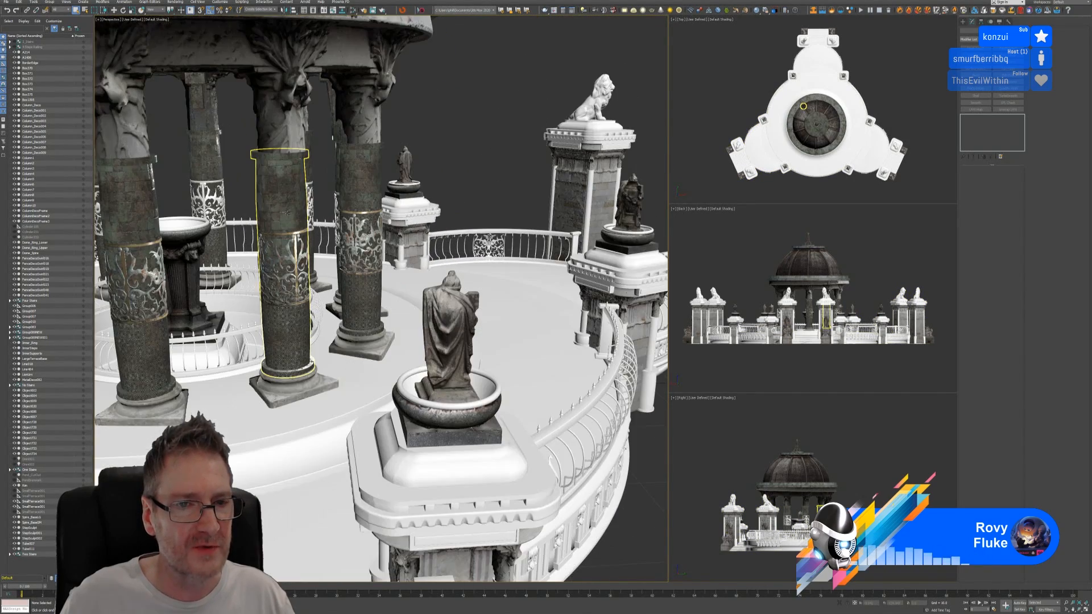
pyautogui.scroll(8, 280, 234)
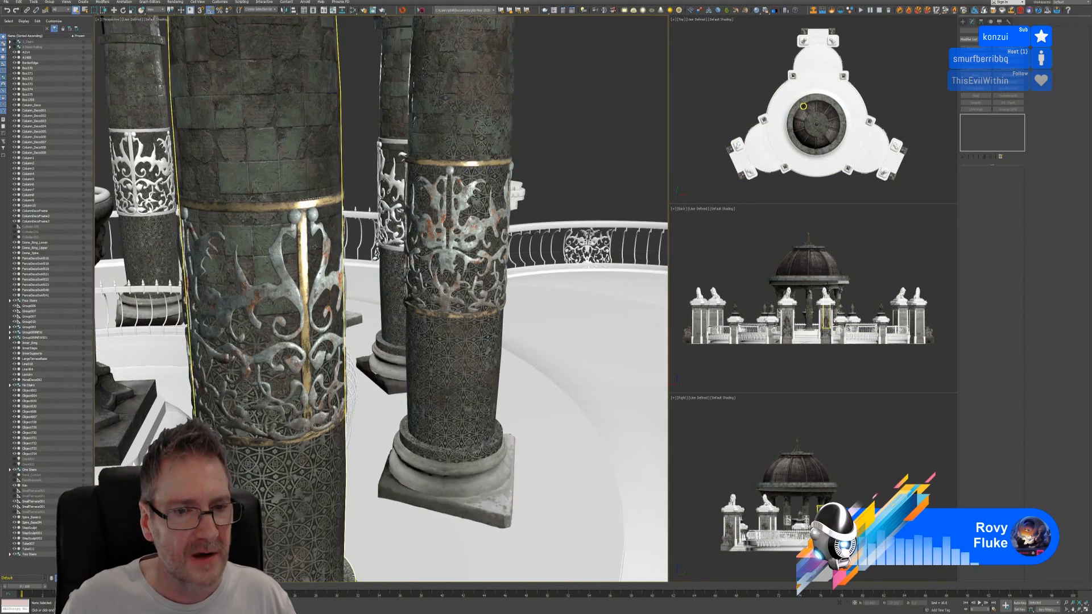
pyautogui.click(301, 233)
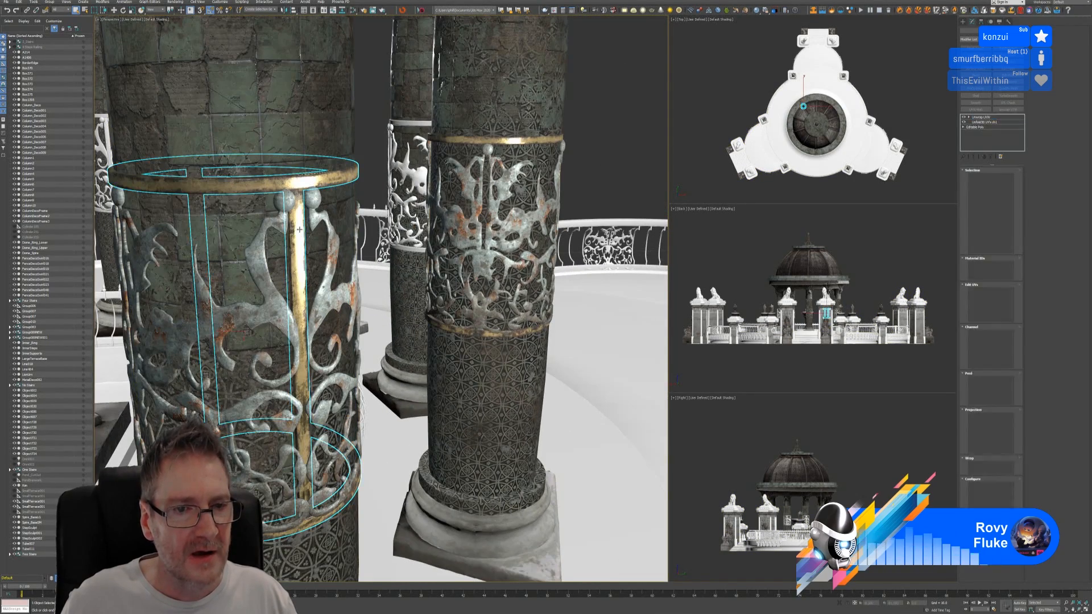
pyautogui.rightClick(990, 117)
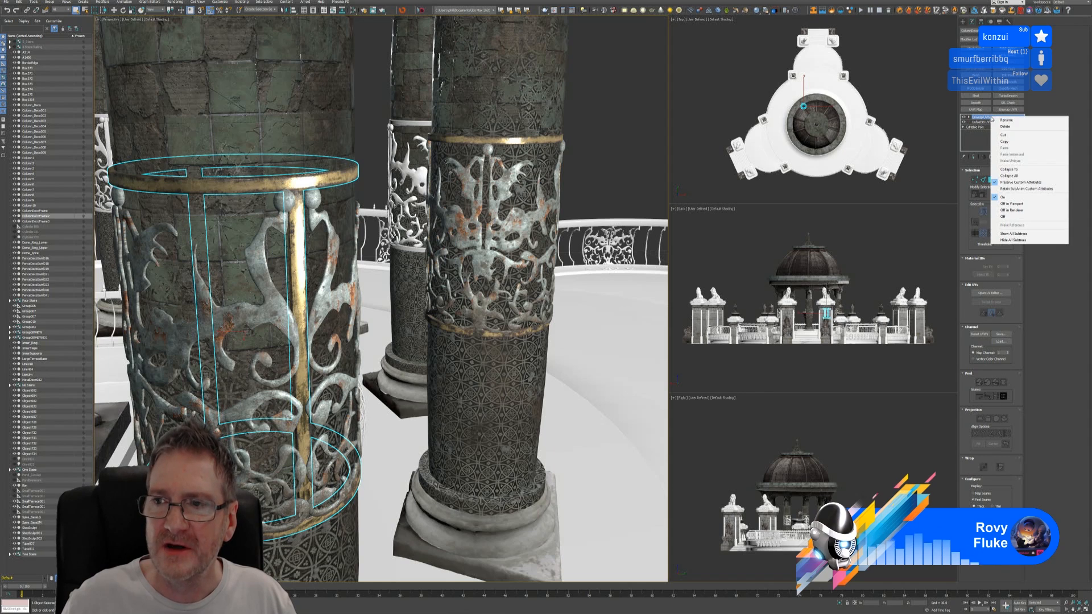
pyautogui.click(1015, 141)
# Select the gold frame on the neighbouring textured column and paste the copied Unwrap UVW modifier onto it.
pyautogui.scroll(-5, 401, 322)
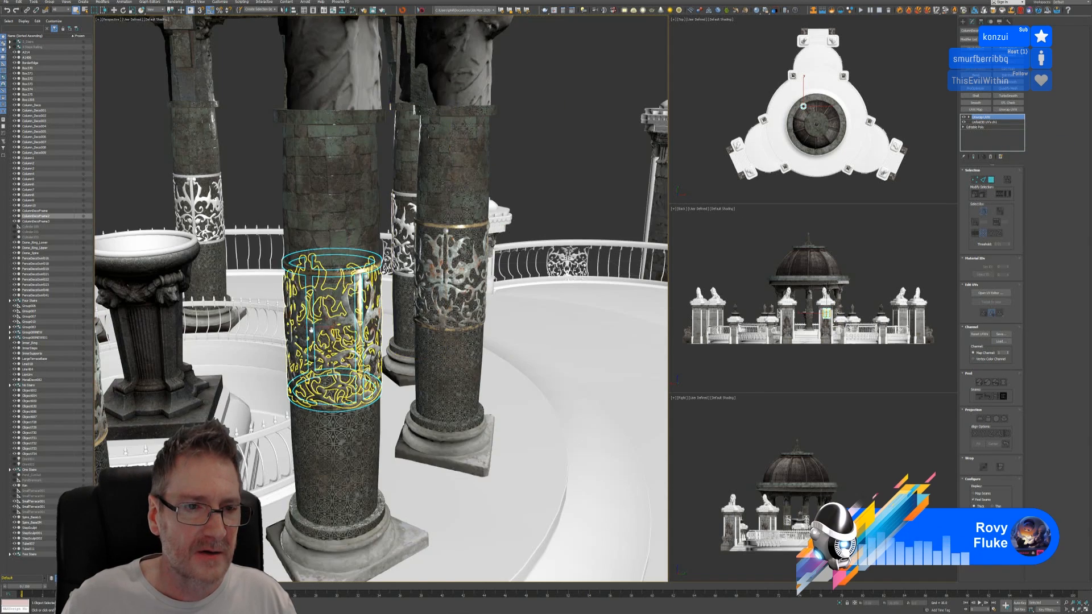
pyautogui.moveTo(318, 325); pyautogui.dragTo(580, 257, button='middle')
pyautogui.scroll(3, 364, 322)
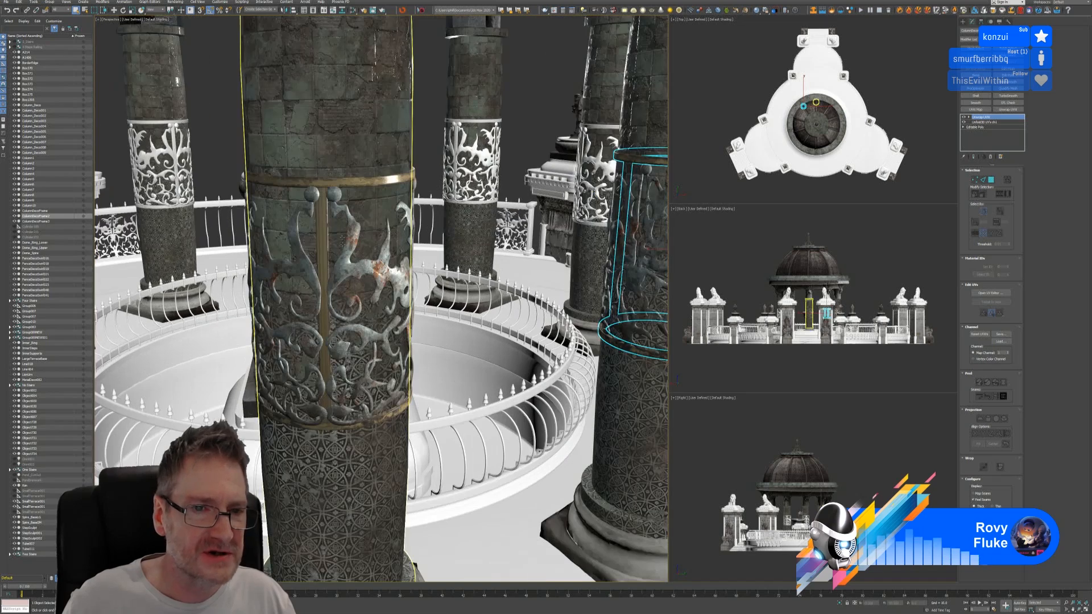
pyautogui.scroll(3, 319, 220)
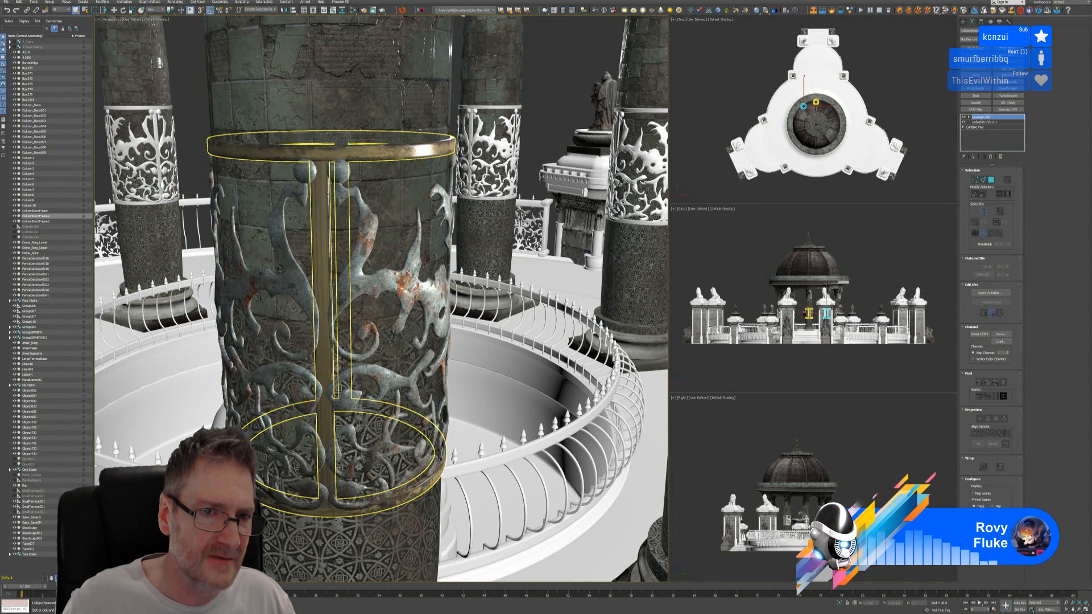
pyautogui.click(320, 222)
pyautogui.scroll(5, 320, 222)
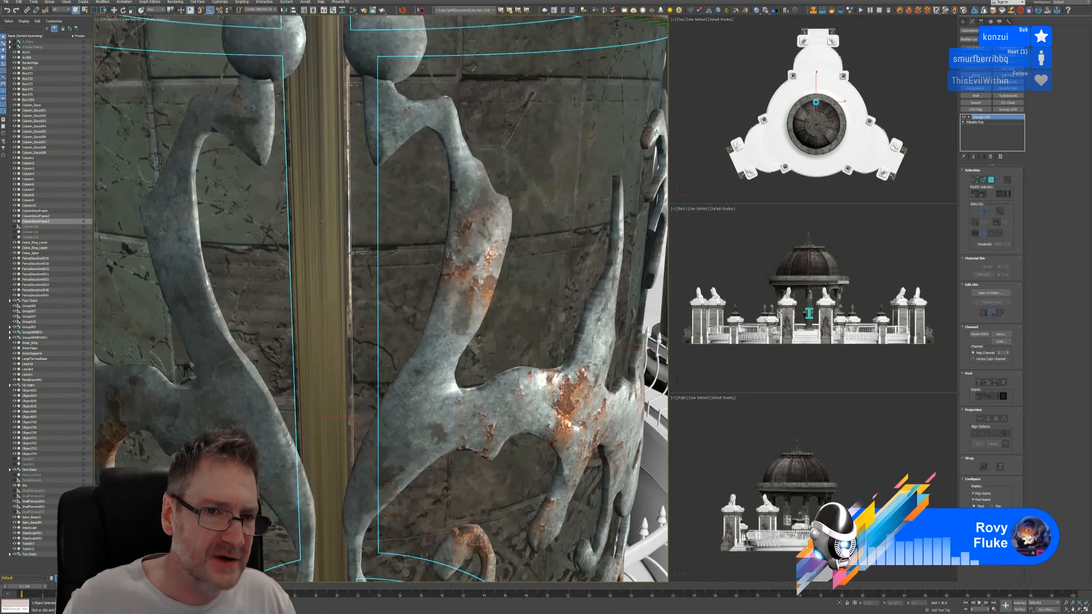
pyautogui.scroll(-8, 320, 222)
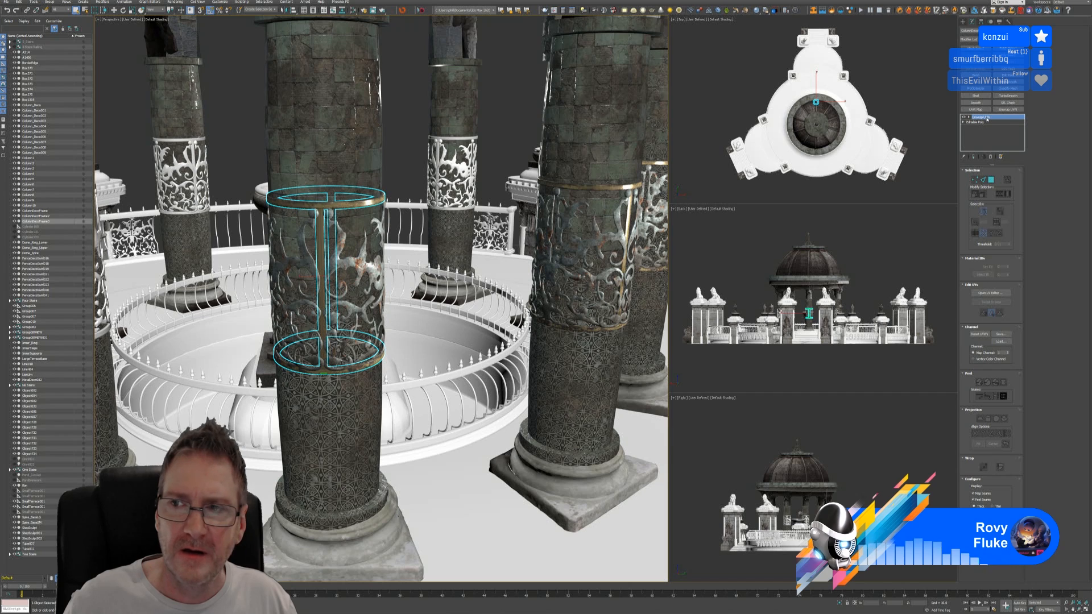
pyautogui.rightClick(987, 119)
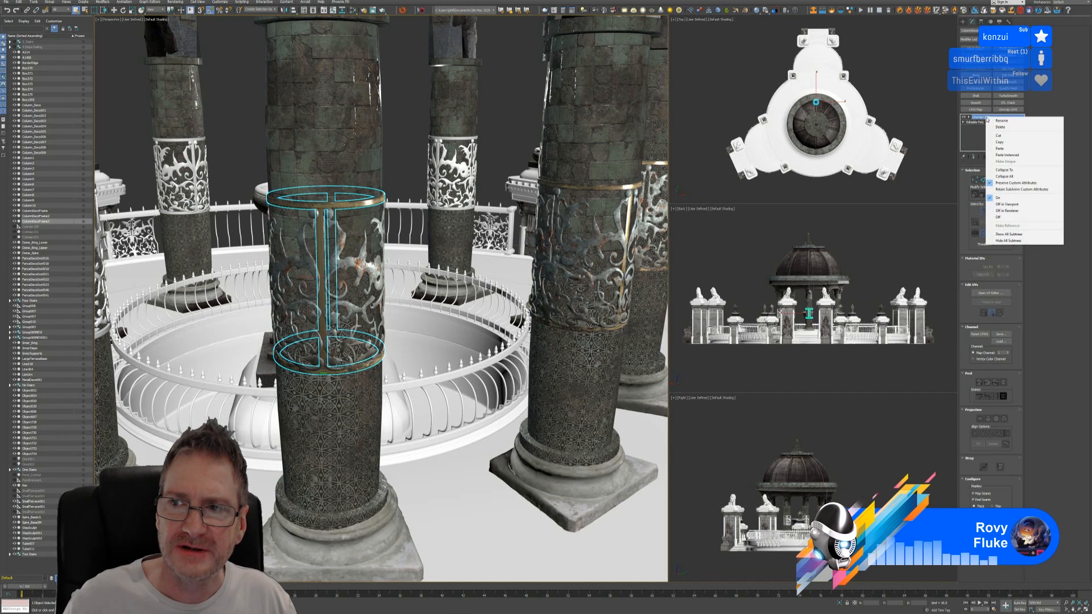
pyautogui.click(1007, 150)
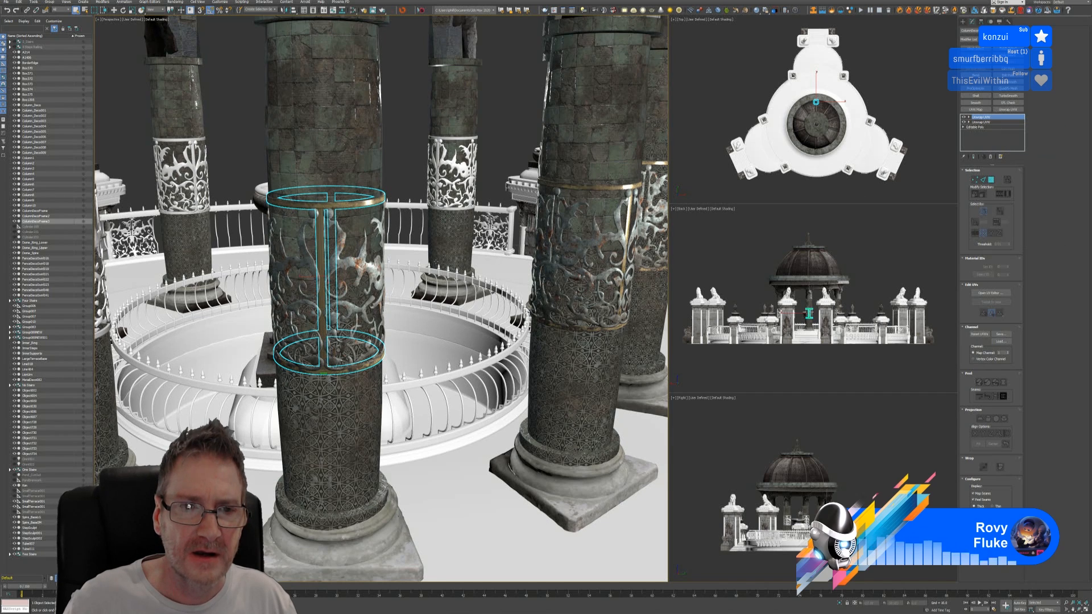
# Compare the gold frame finish on the textured columns, looking closely at the rings and vertical posts.
pyautogui.keyDown('alt'); pyautogui.moveTo(424, 248); pyautogui.dragTo(358, 250, button='middle'); pyautogui.keyUp('alt')
pyautogui.scroll(-6, 431, 251)
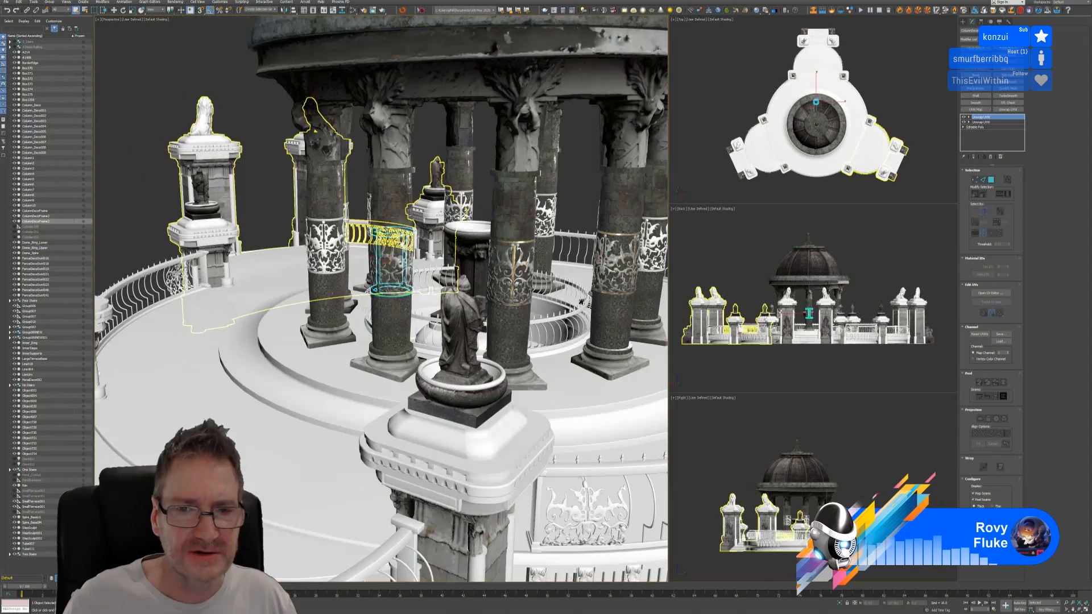
pyautogui.scroll(10, 437, 255)
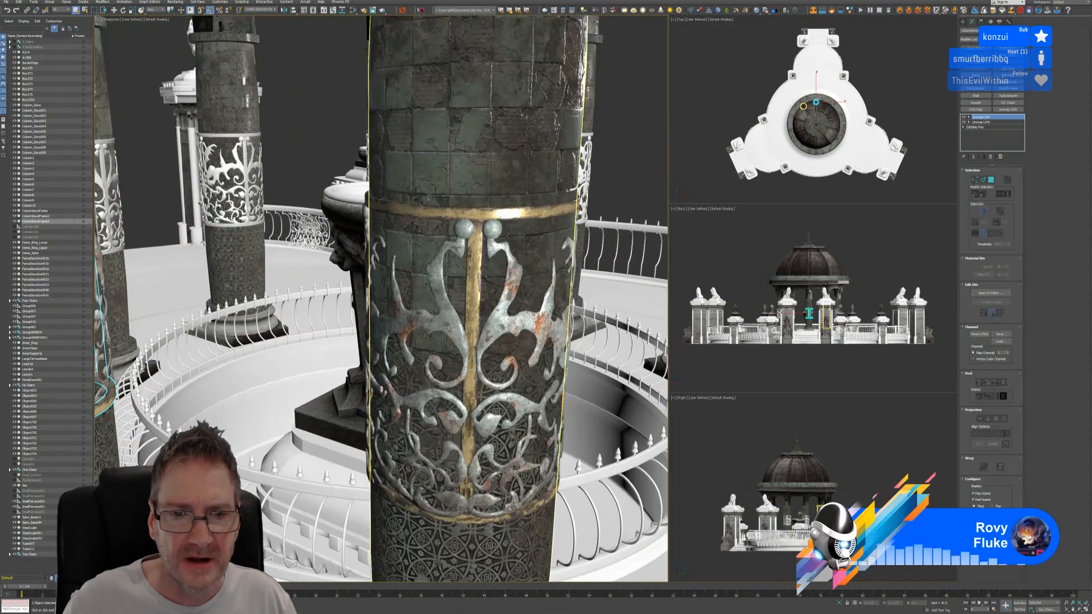
pyautogui.scroll(-5, 506, 234)
pyautogui.moveTo(507, 235); pyautogui.dragTo(316, 250, button='middle')
pyautogui.scroll(4, 316, 250)
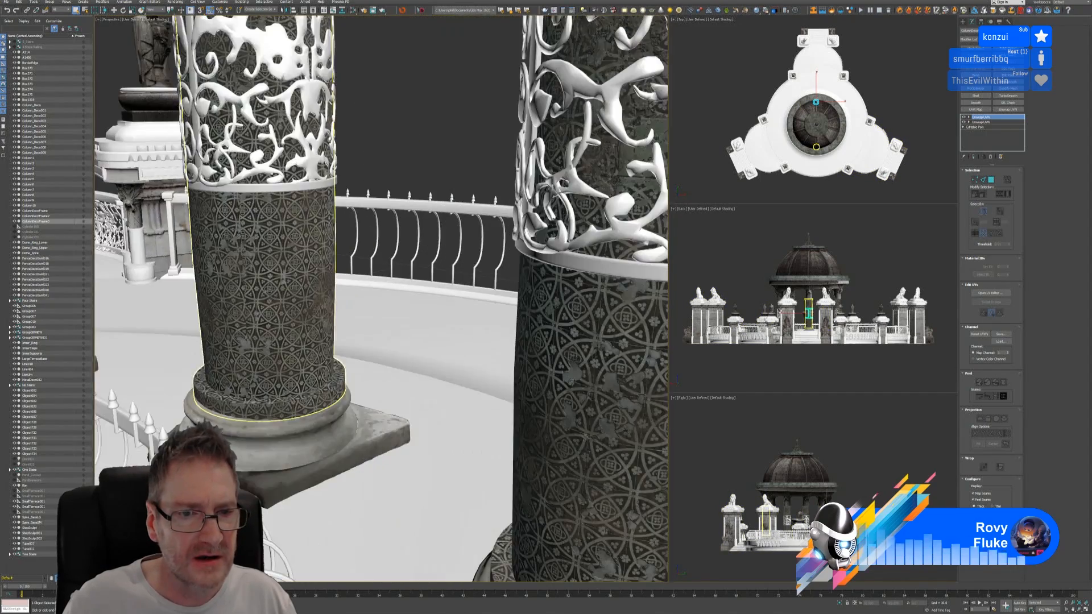
pyautogui.scroll(-3, 381, 299)
pyautogui.scroll(-3, 142, 363)
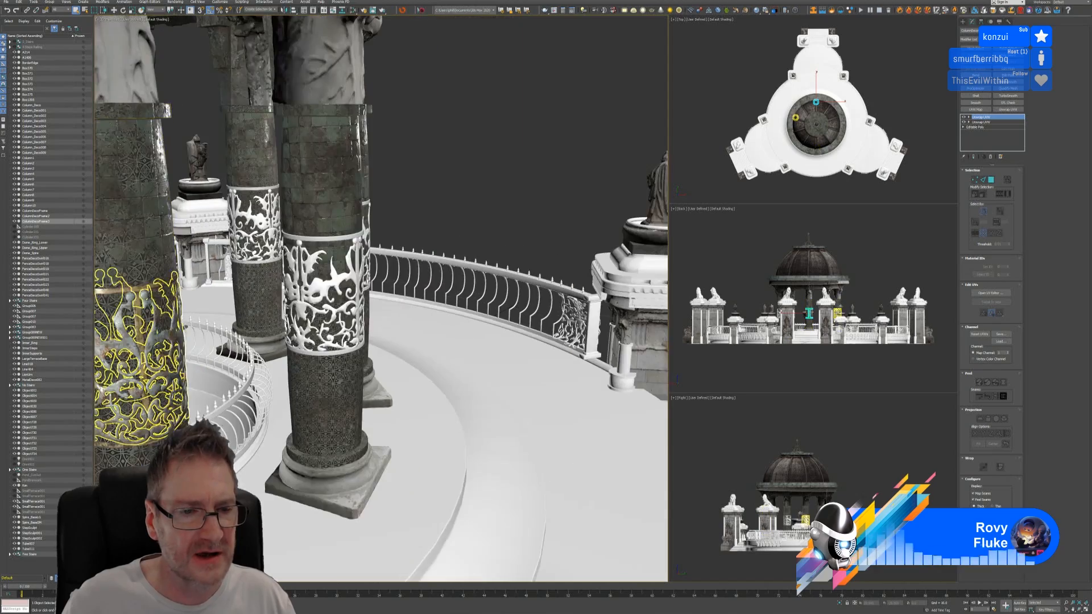
pyautogui.moveTo(142, 364); pyautogui.dragTo(488, 338, button='middle')
pyautogui.scroll(-6, 381, 325)
pyautogui.keyDown('alt'); pyautogui.moveTo(381, 326); pyautogui.dragTo(475, 294, button='middle'); pyautogui.keyUp('alt')
pyautogui.scroll(6, 474, 294)
pyautogui.scroll(6, 464, 262)
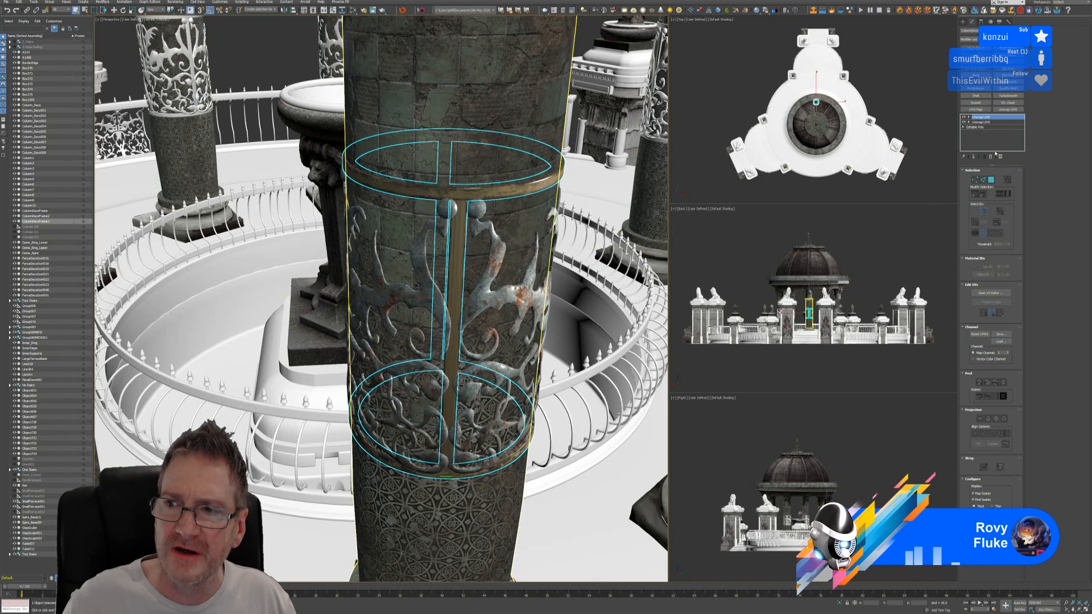
# Remove the pasted Unwrap UVW modifier and check the frame's UV layout in the UV editor.
pyautogui.click(992, 156)
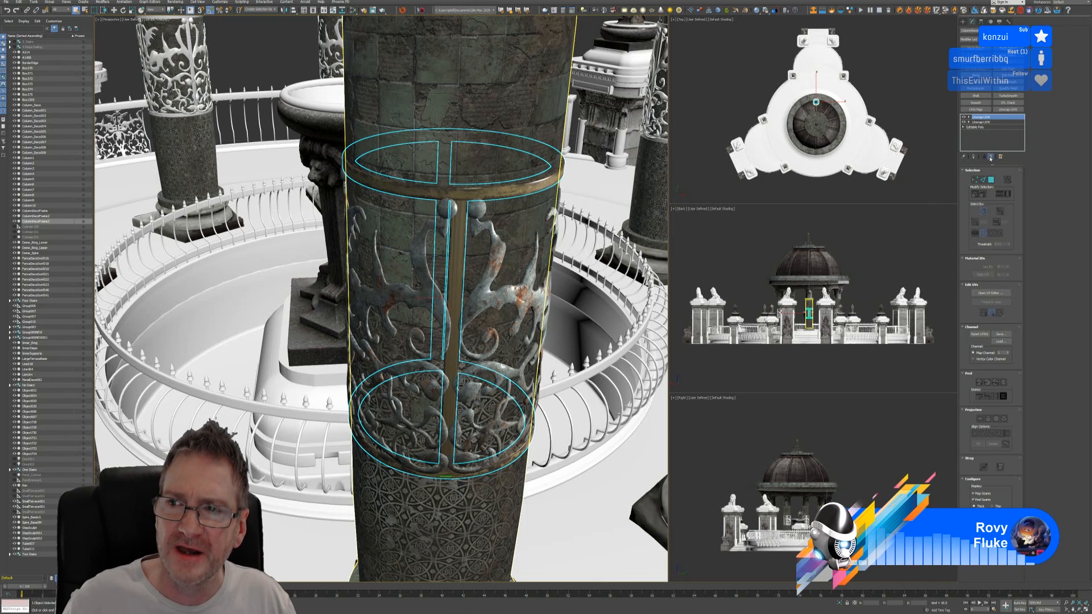
pyautogui.click(988, 293)
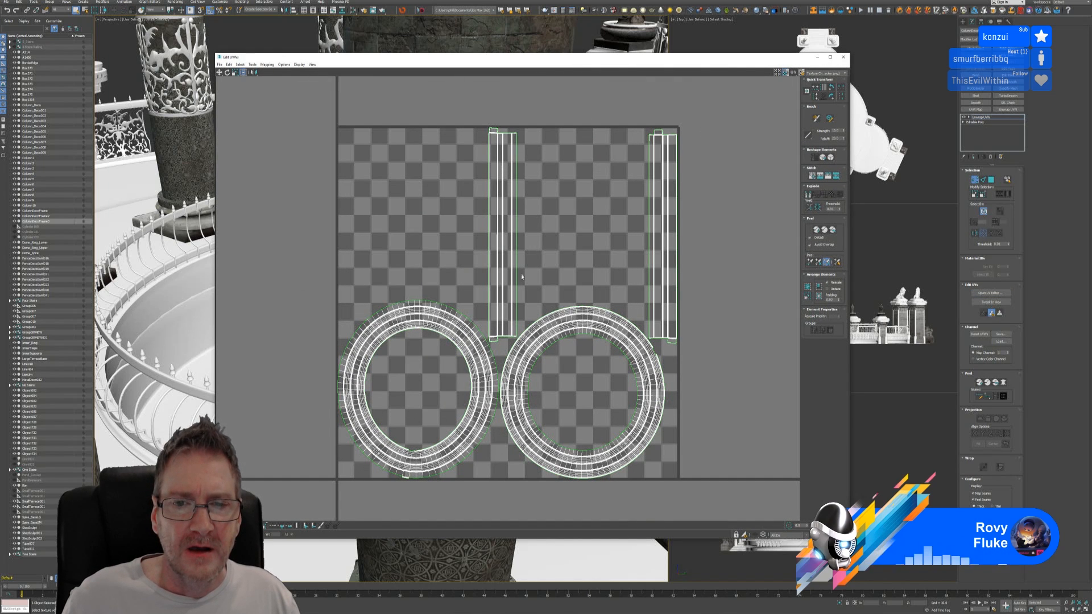
pyautogui.click(844, 58)
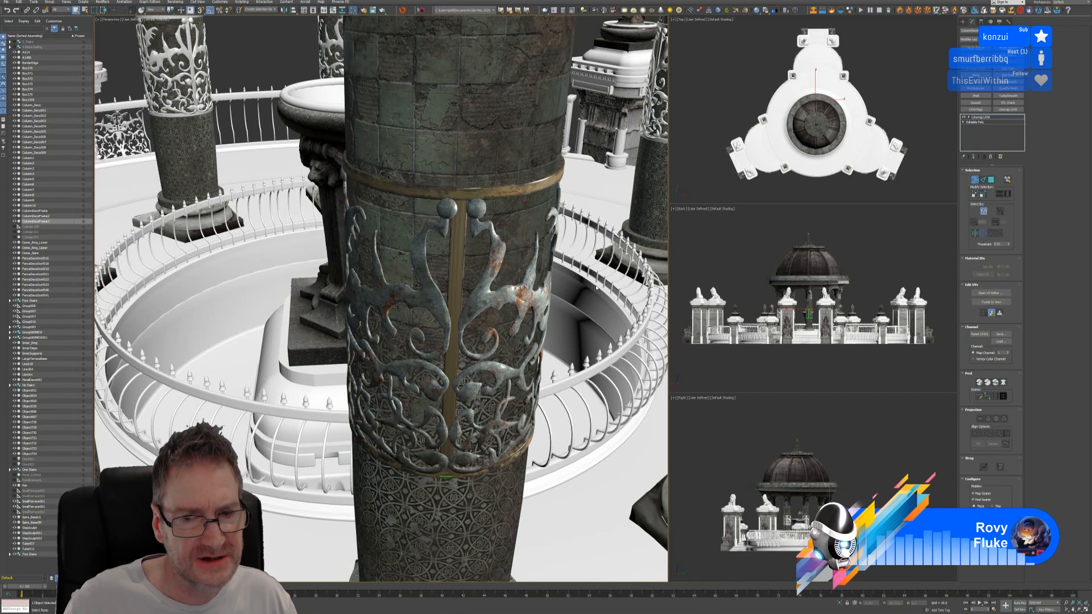
# Assign the gold frame's DirectX Shader material from the Slate Material Editor to the selected column frame.
pyautogui.press('m')
pyautogui.rightClick(518, 338)
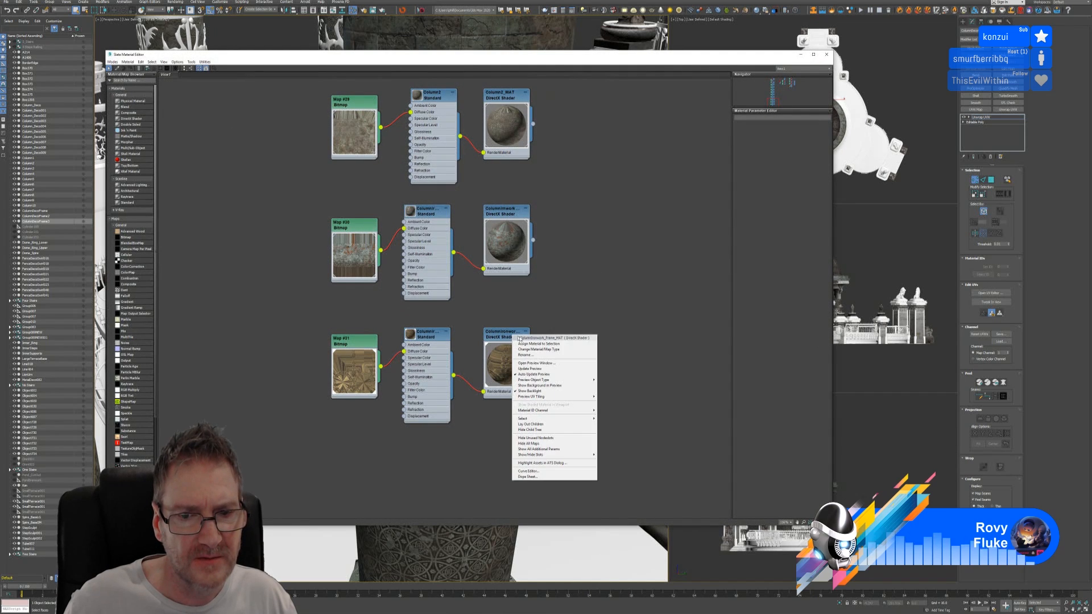
pyautogui.click(530, 343)
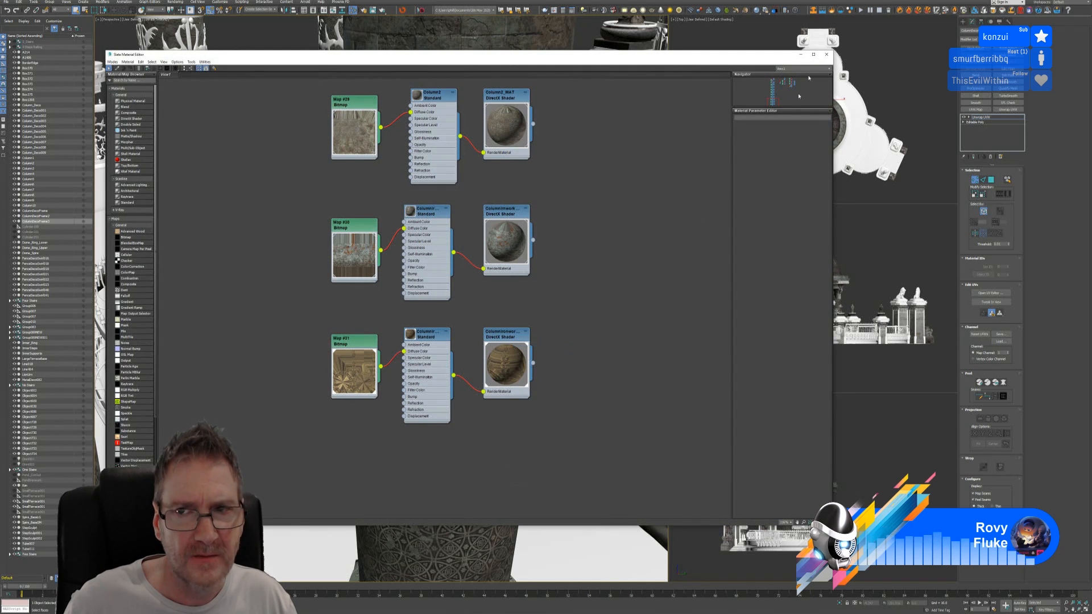
pyautogui.click(827, 54)
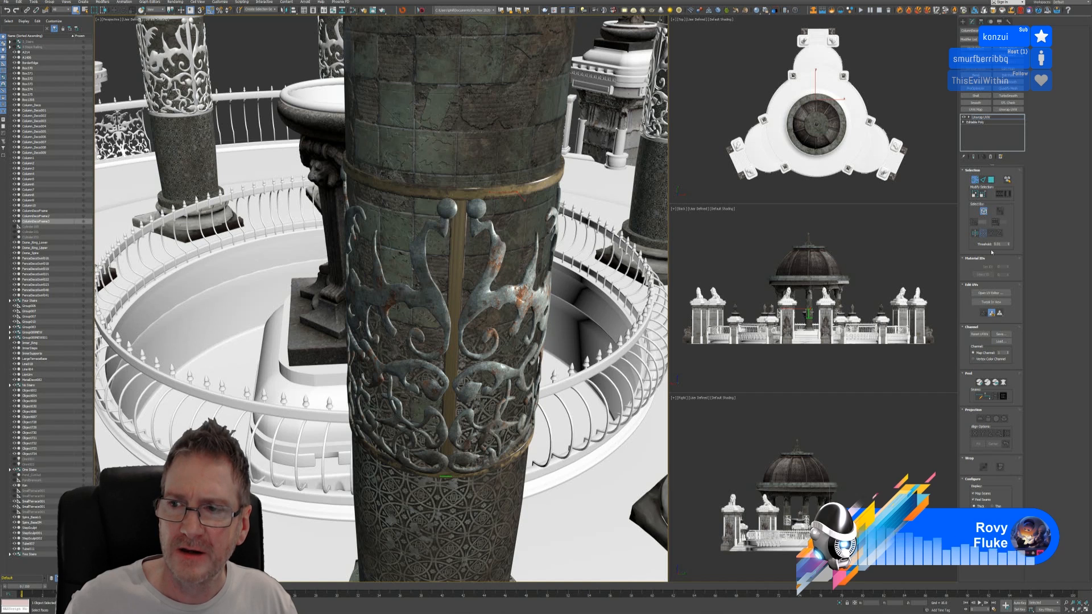
# Show the frame's Base_Color texture behind its UV layout and compare it with the gold post on the column.
pyautogui.click(987, 294)
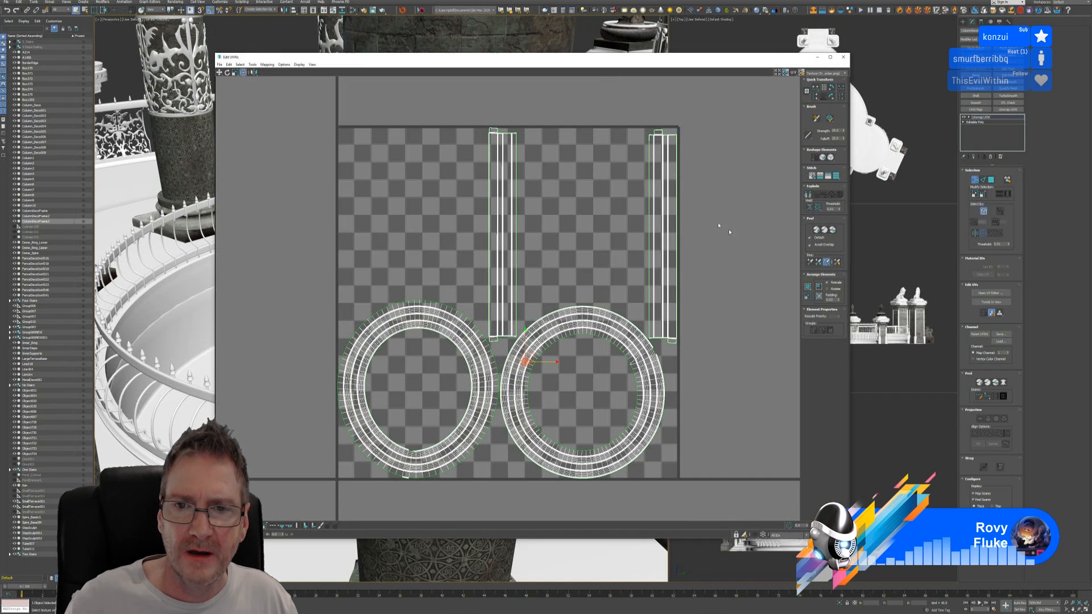
pyautogui.click(842, 73)
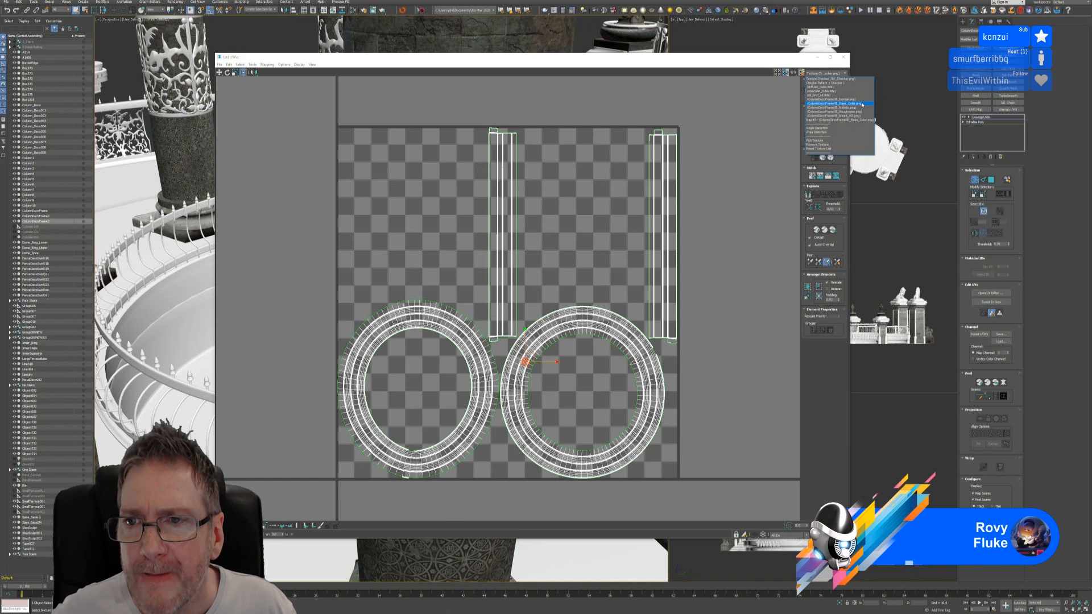
pyautogui.click(859, 103)
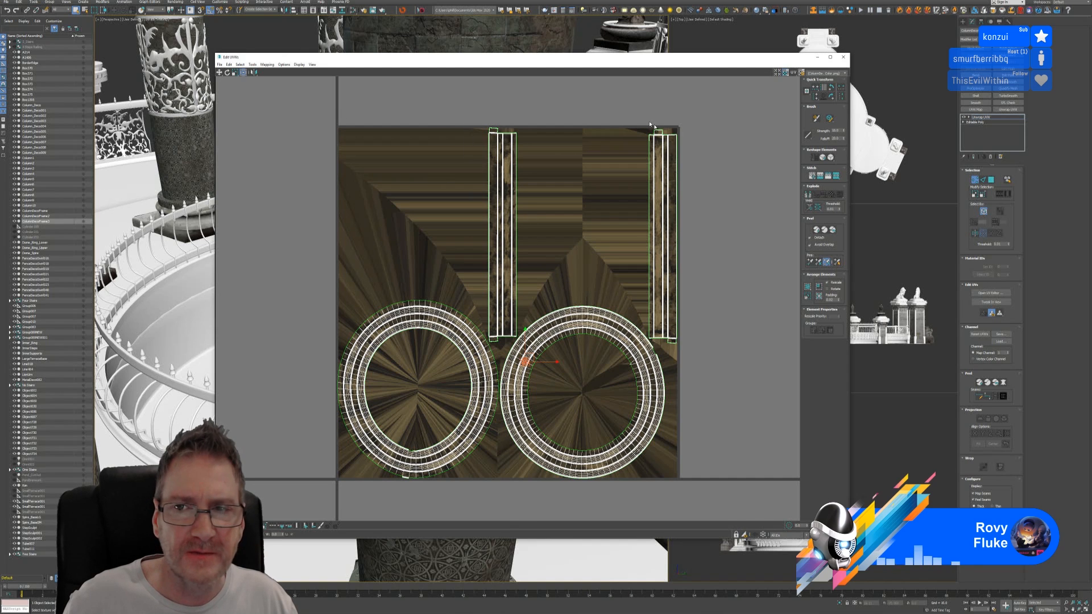
pyautogui.moveTo(503, 59); pyautogui.dragTo(482, 344)
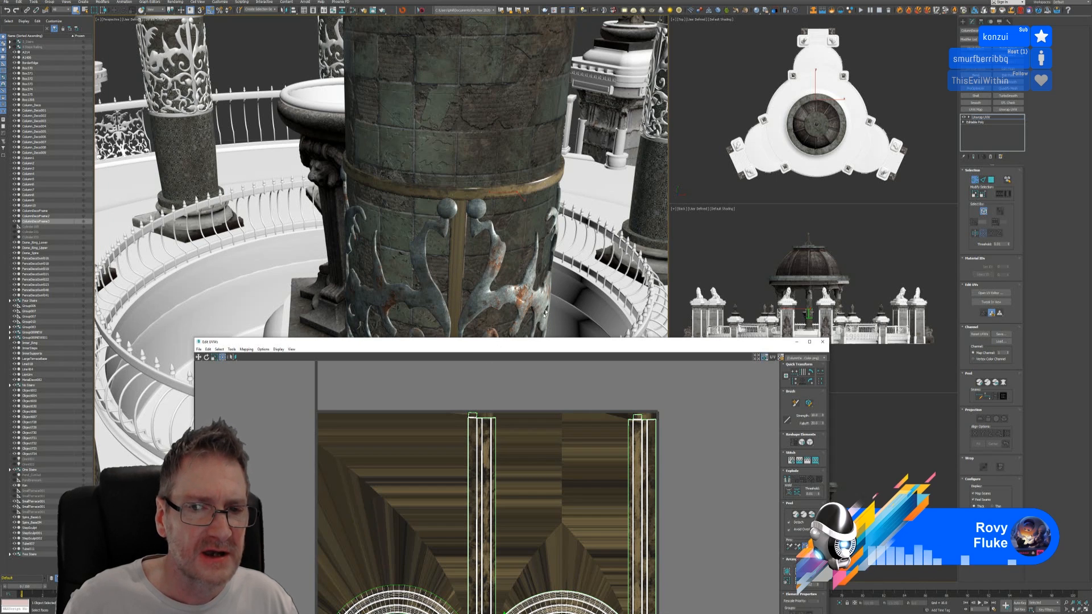
pyautogui.scroll(4, 458, 263)
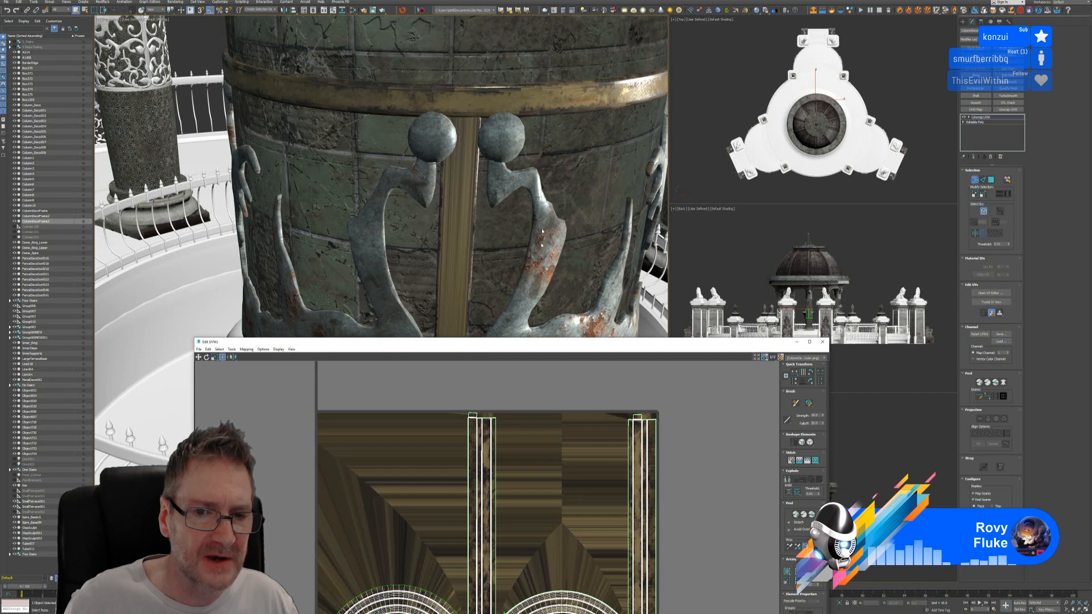
pyautogui.moveTo(478, 350); pyautogui.dragTo(532, 94)
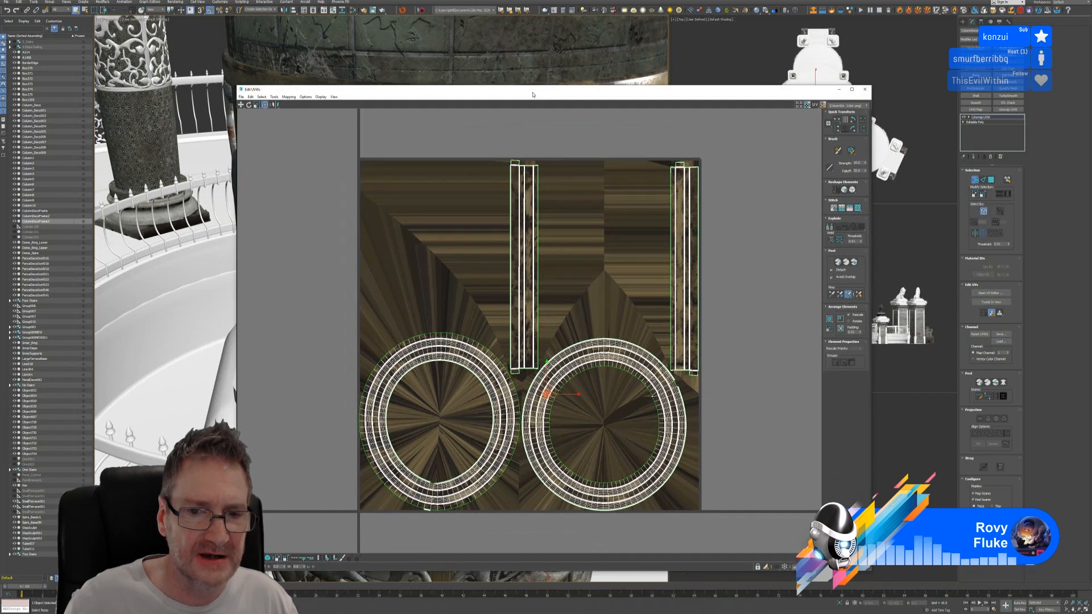
# Select all UV polygons of the left-hand vertical post strip and rotate them 90 degrees to lie horizontally.
pyautogui.click(523, 164)
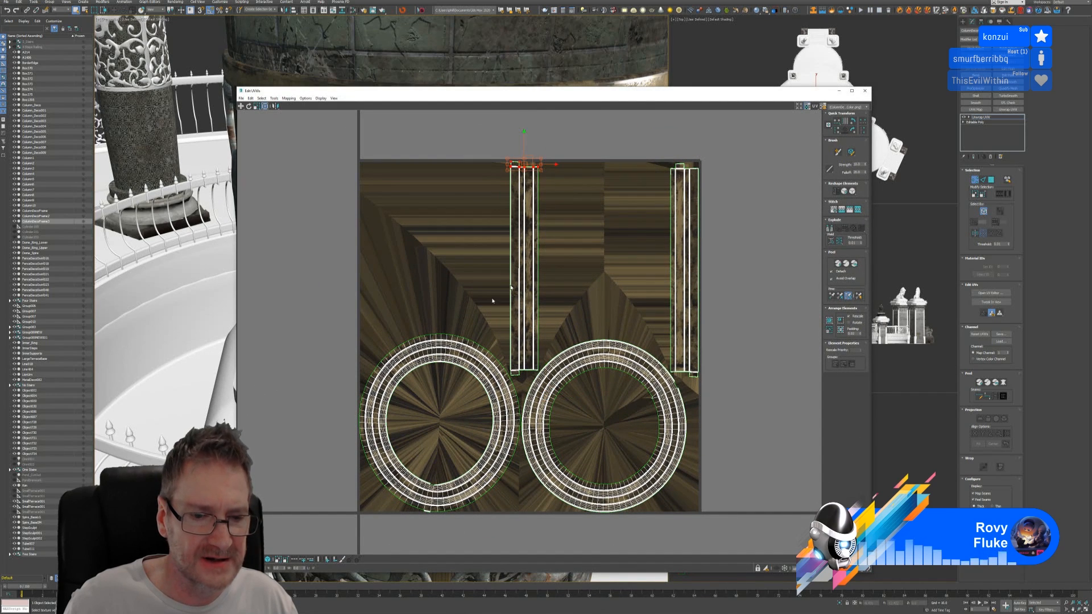
pyautogui.click(267, 559)
pyautogui.moveTo(483, 133); pyautogui.dragTo(568, 257)
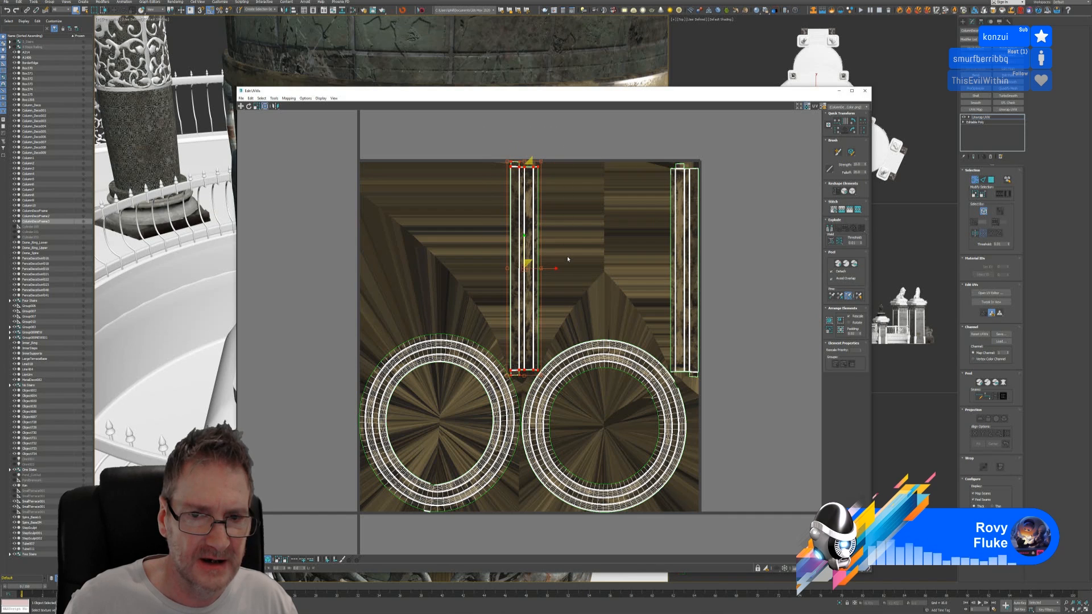
pyautogui.press('3')
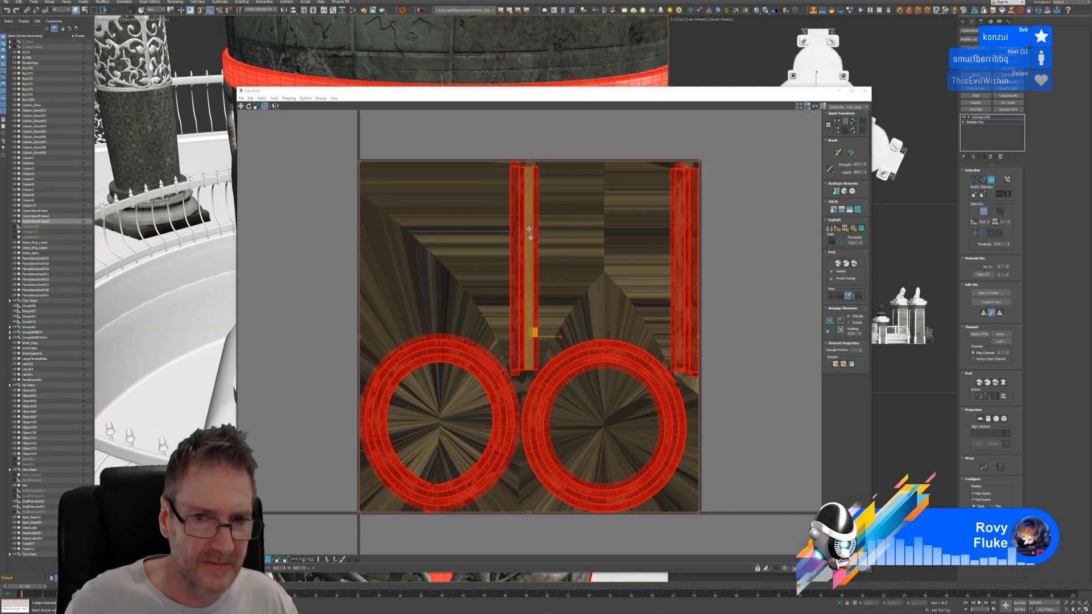
pyautogui.click(734, 168)
pyautogui.moveTo(498, 150); pyautogui.dragTo(562, 203)
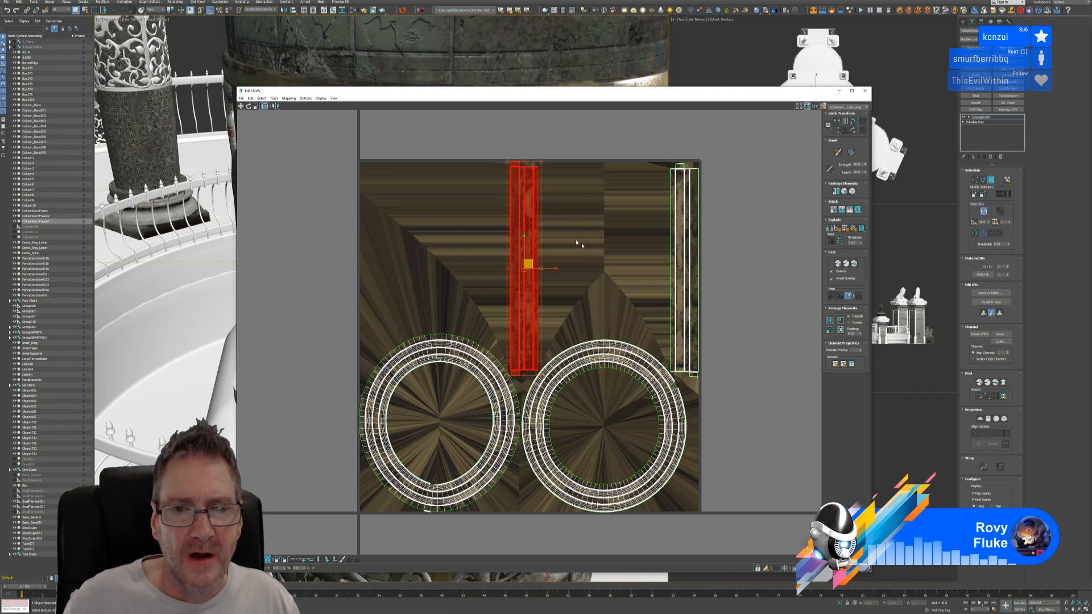
pyautogui.click(249, 107)
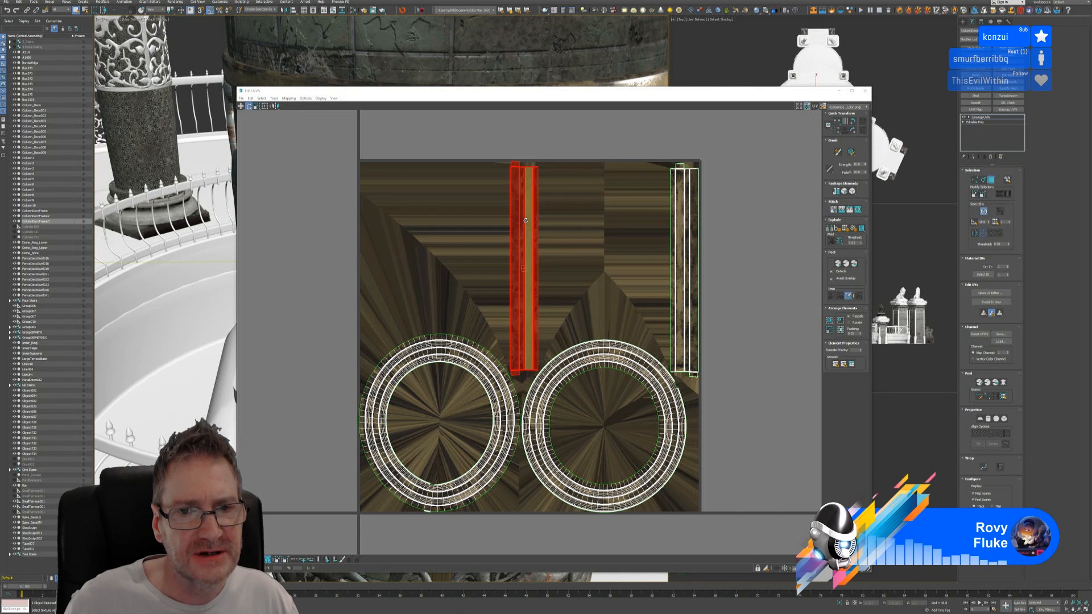
pyautogui.moveTo(524, 267); pyautogui.dragTo(501, 267)
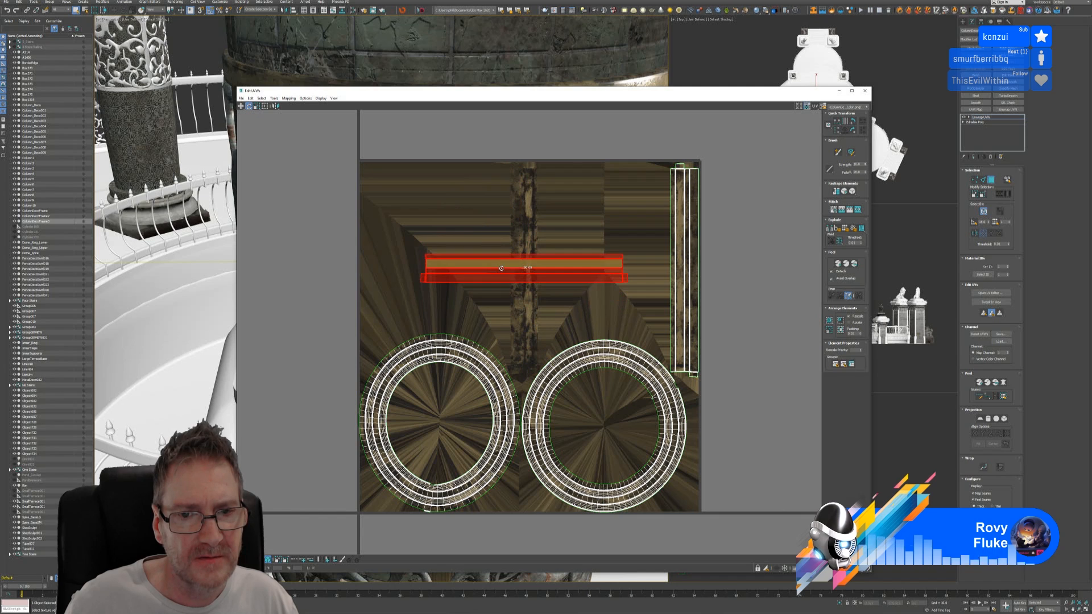
# Scale the rotated post strip narrower and taller so it covers the central vertical post of the texture.
pyautogui.click(257, 106)
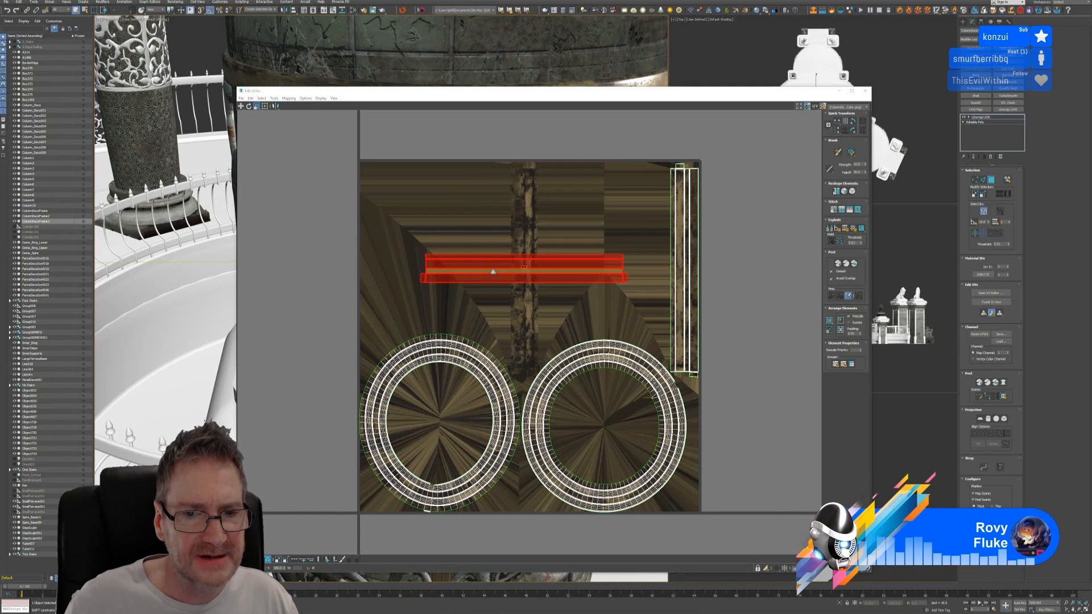
pyautogui.keyDown('shift'); pyautogui.moveTo(490, 268); pyautogui.dragTo(547, 188); pyautogui.keyUp('shift')
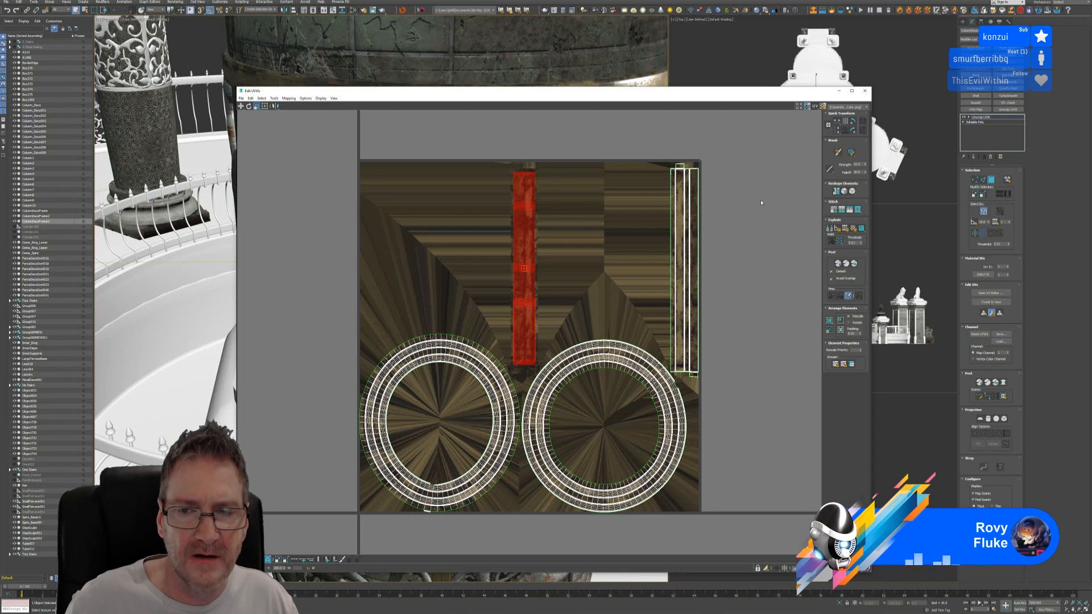
# Rotate the right-hand post strip's UVs 90 degrees and scale them non-uniformly to cover the vertical post at the texture's right edge.
pyautogui.moveTo(667, 150); pyautogui.dragTo(731, 217)
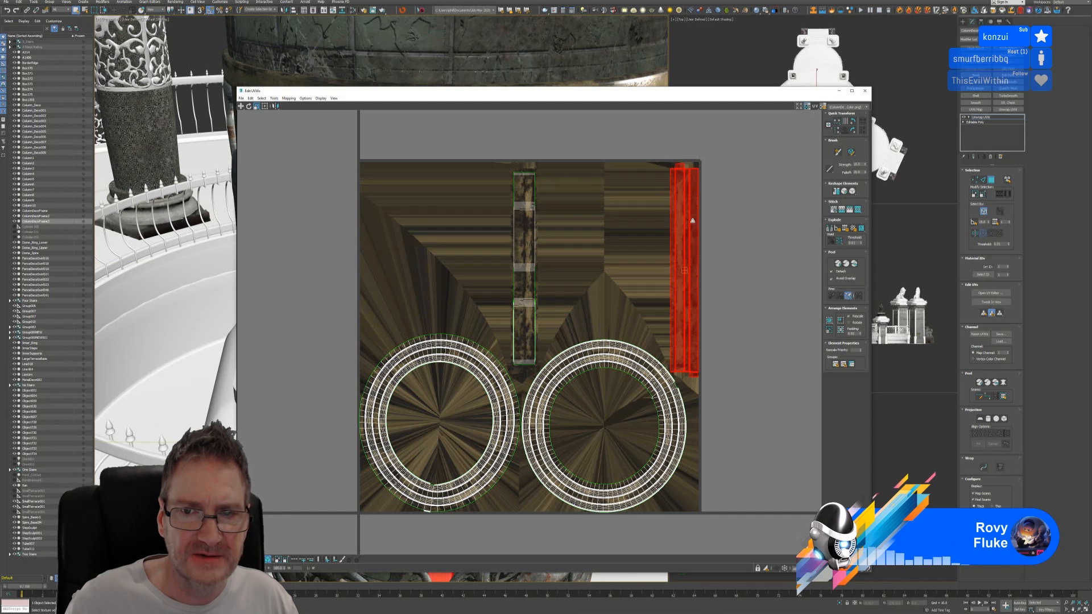
pyautogui.click(249, 106)
pyautogui.moveTo(685, 268); pyautogui.dragTo(650, 266)
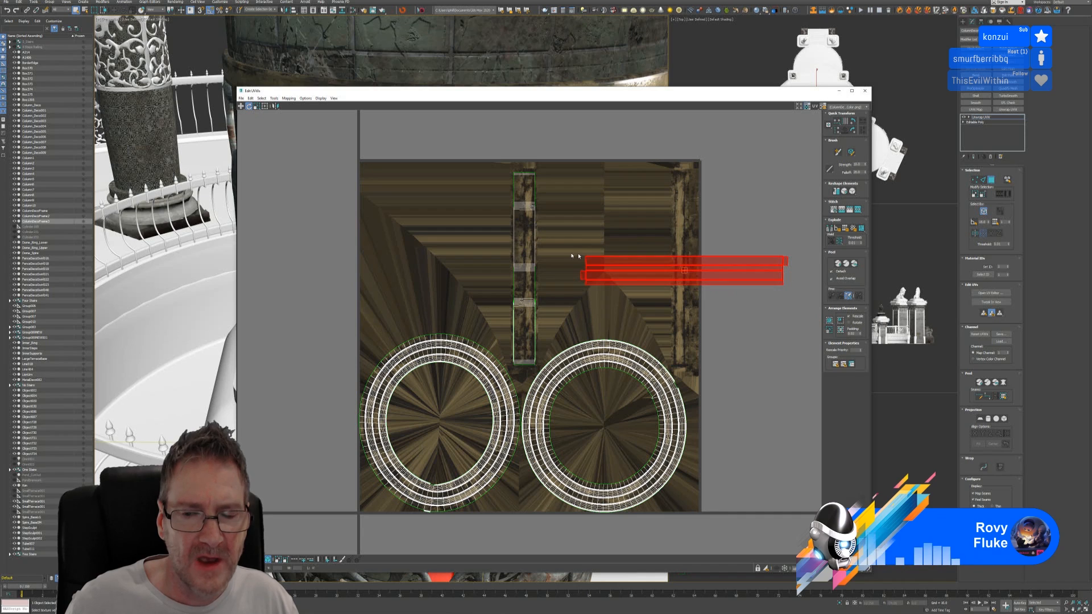
pyautogui.click(257, 106)
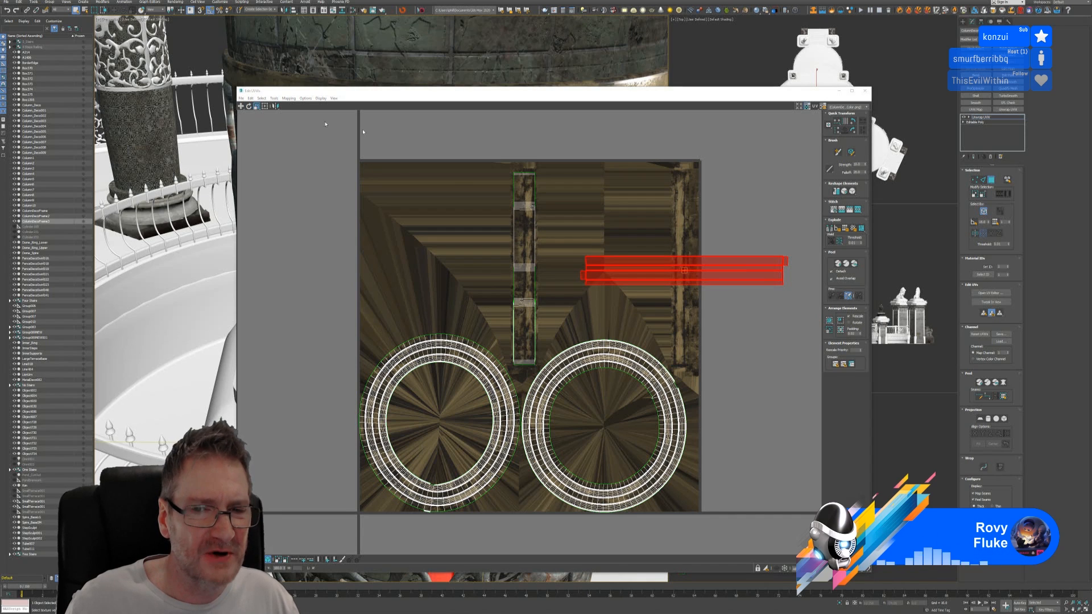
pyautogui.moveTo(612, 275)
pyautogui.mouseDown()
pyautogui.moveTo(628, 275)
pyautogui.moveTo(604, 277)
pyautogui.mouseUp()
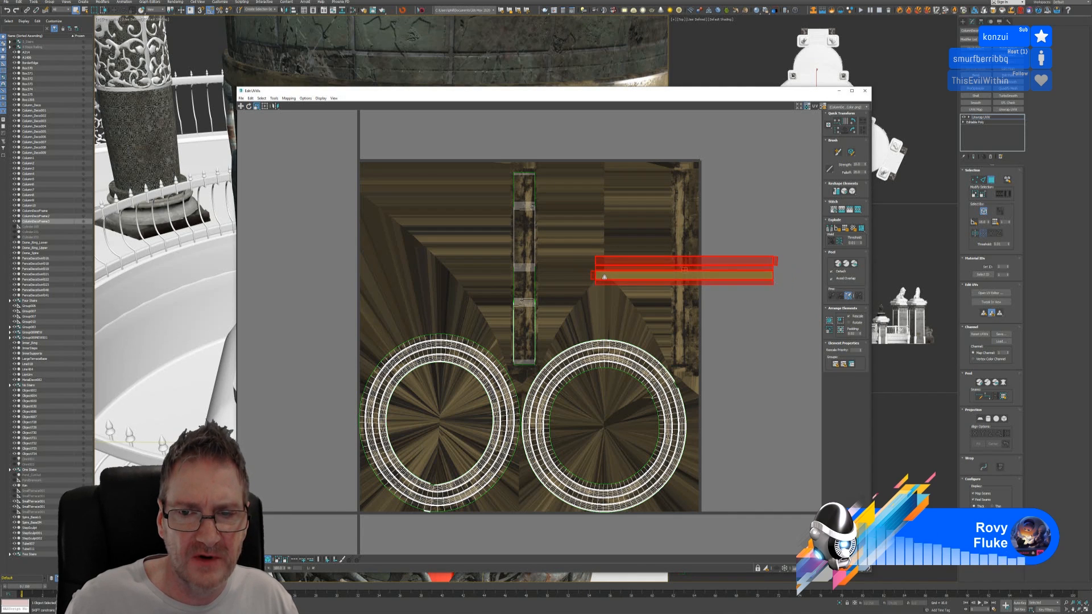
pyautogui.moveTo(723, 277); pyautogui.dragTo(695, 276)
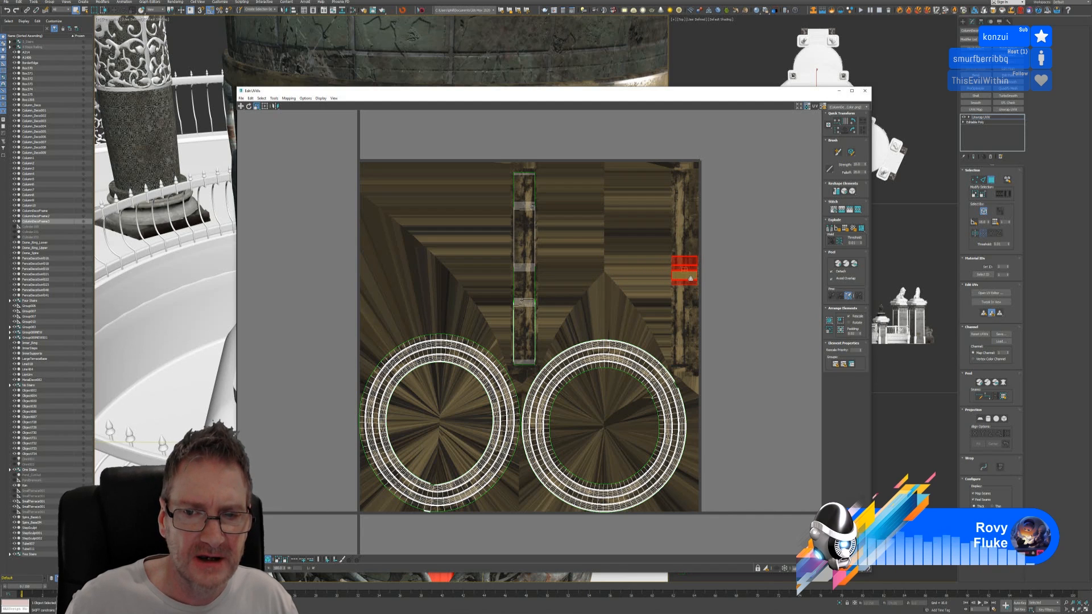
pyautogui.moveTo(690, 278); pyautogui.dragTo(689, 231)
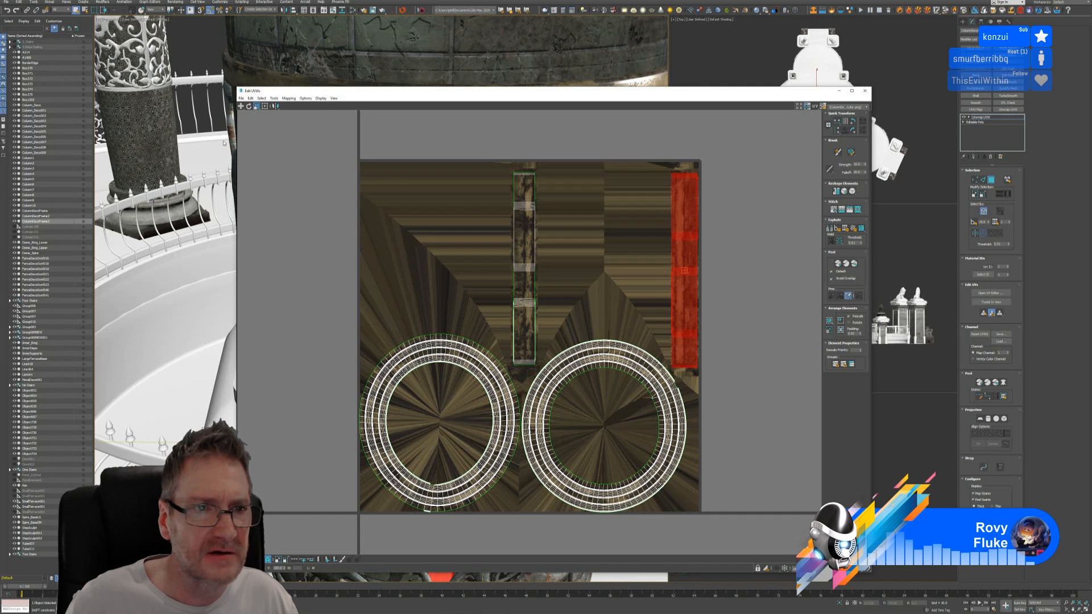
# Nudge the right-hand strip horizontally to align with the post texture, clear the selection and close the UV editor.
pyautogui.click(241, 106)
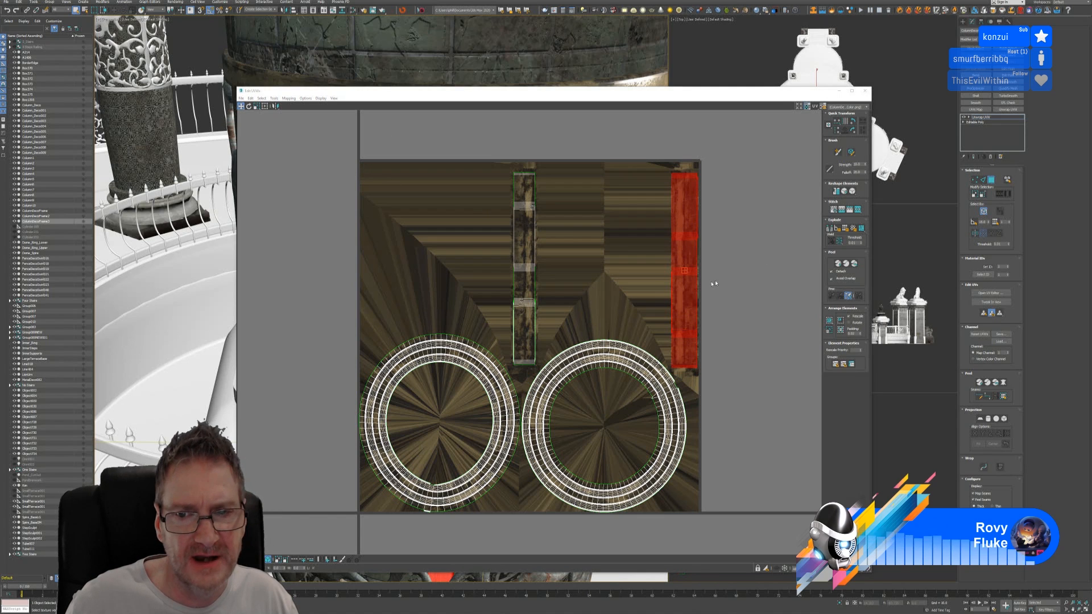
pyautogui.scroll(3, 728, 283)
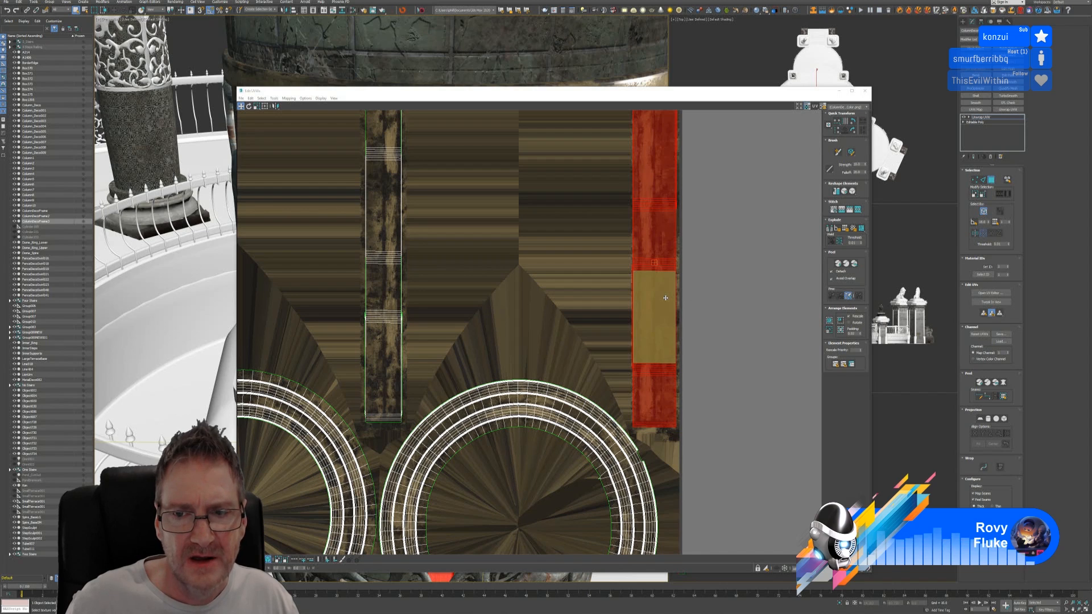
pyautogui.moveTo(666, 300); pyautogui.dragTo(668, 299)
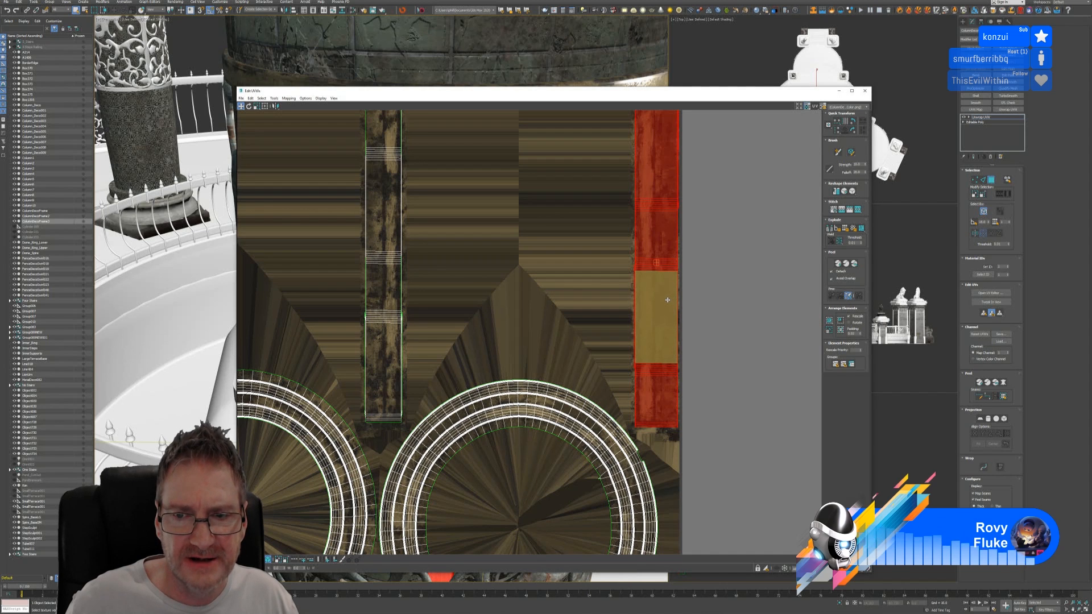
pyautogui.scroll(-3, 673, 304)
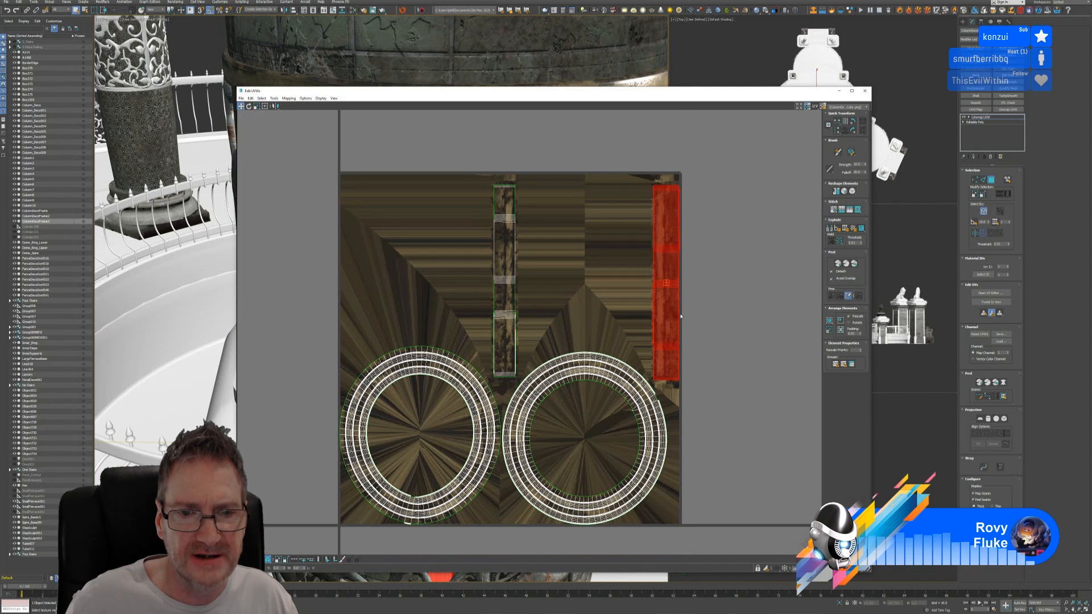
pyautogui.click(743, 248)
pyautogui.click(864, 90)
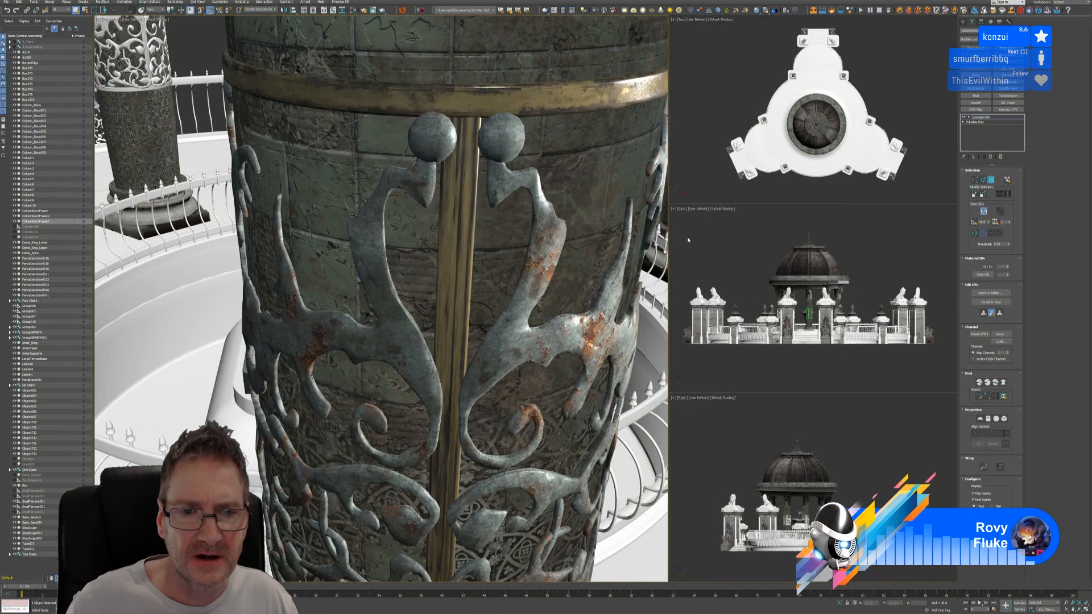
# Select the gold post's front face on the column, break its UV polygon off the right-hand strip and move it beside the strip.
pyautogui.scroll(-3, 523, 280)
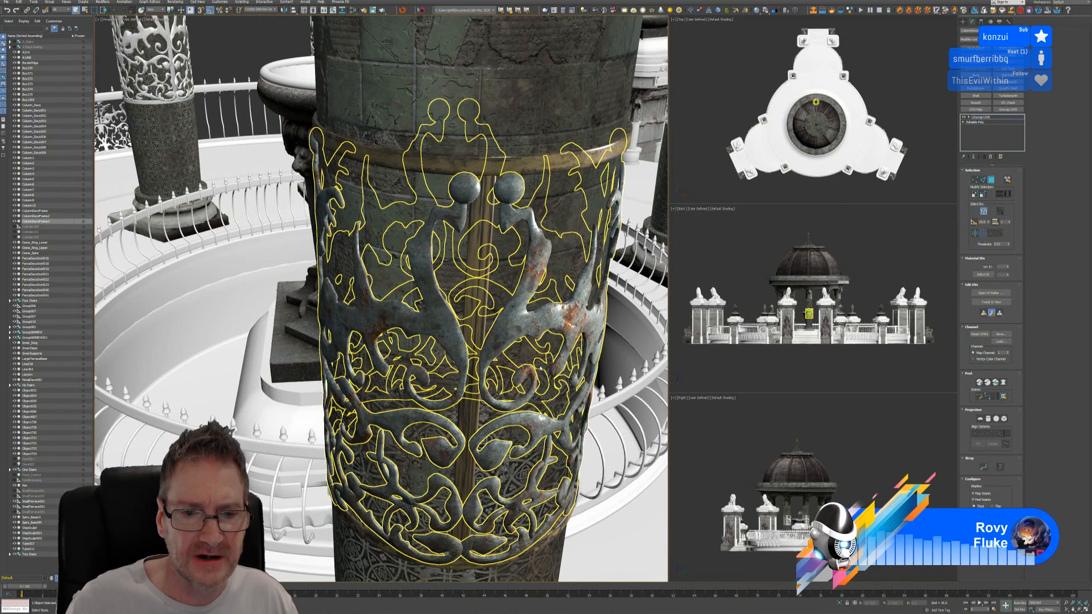
pyautogui.moveTo(519, 302); pyautogui.dragTo(516, 310, button='middle')
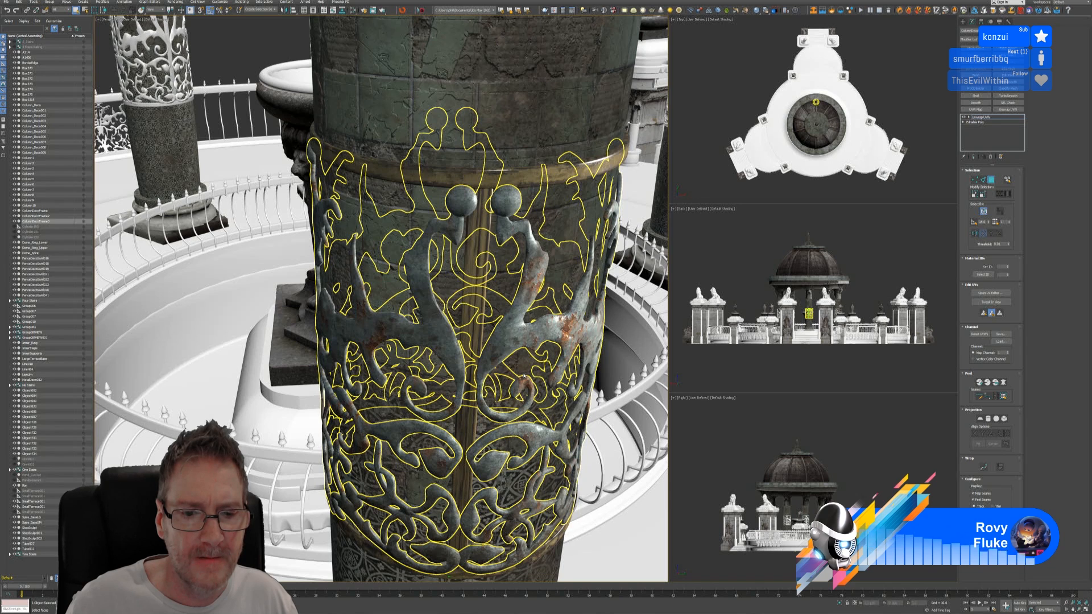
pyautogui.scroll(-3, 523, 375)
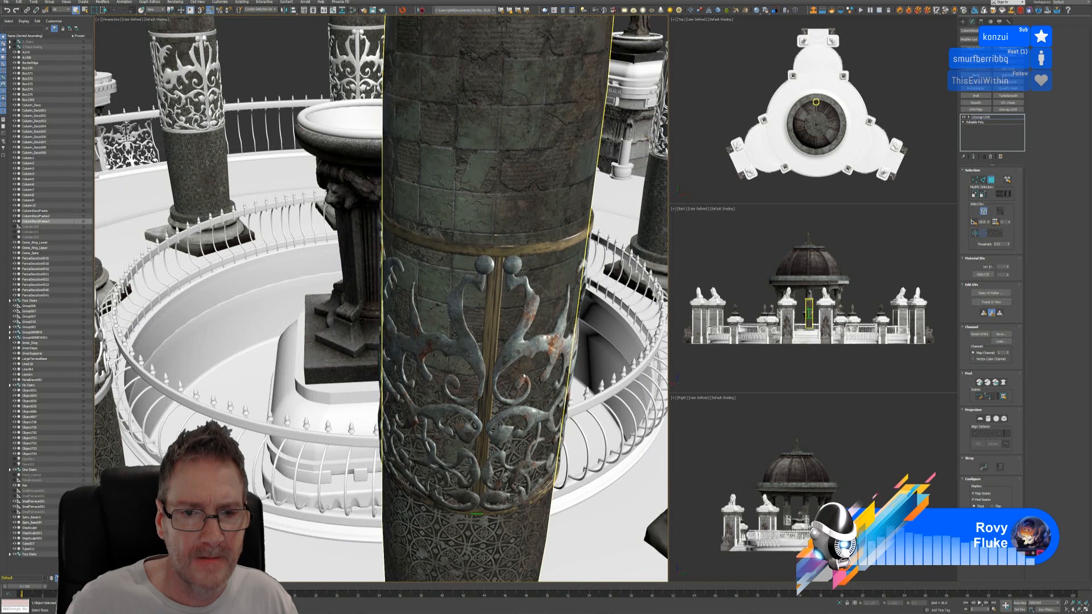
pyautogui.click(505, 333)
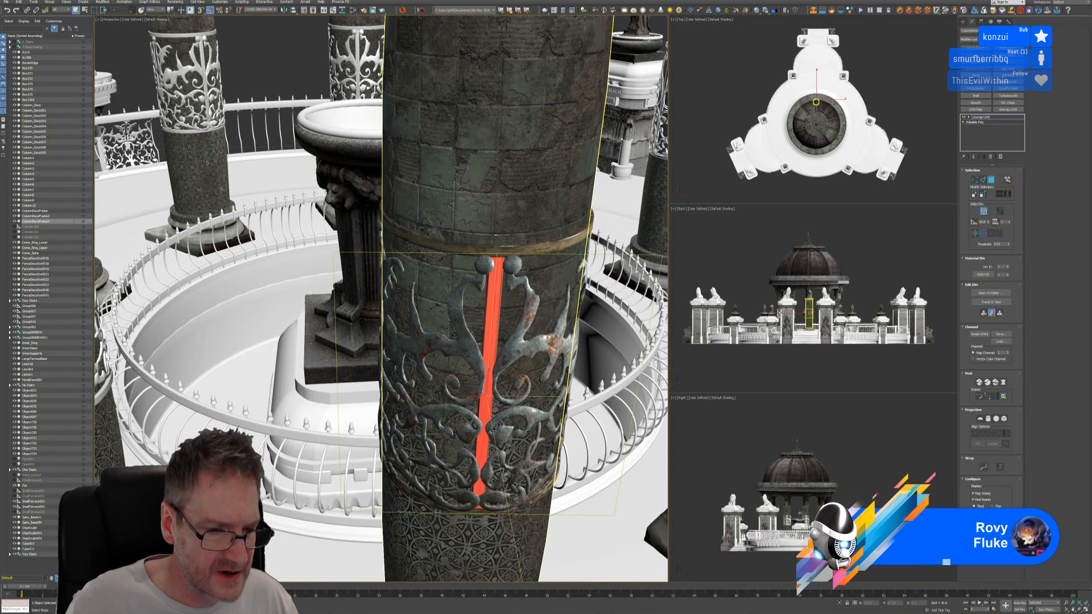
pyautogui.click(976, 294)
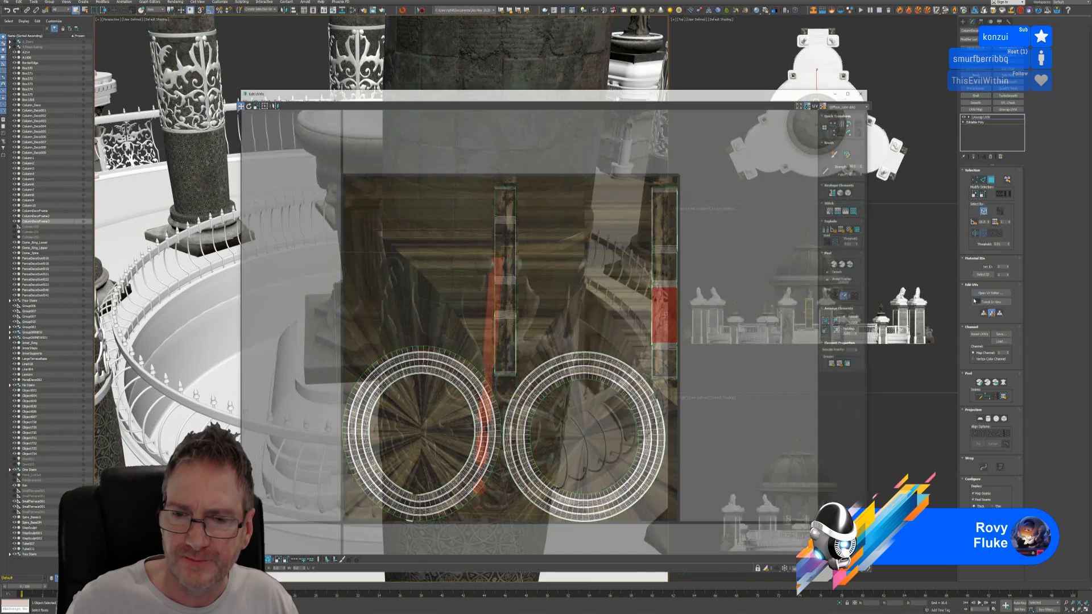
pyautogui.scroll(5, 677, 317)
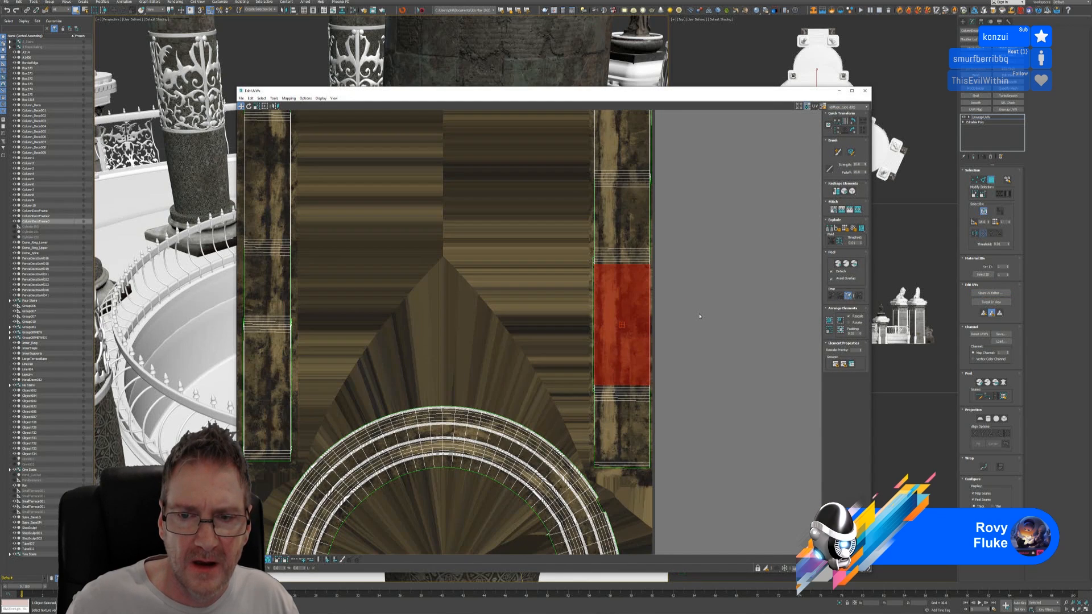
pyautogui.scroll(-5, 700, 316)
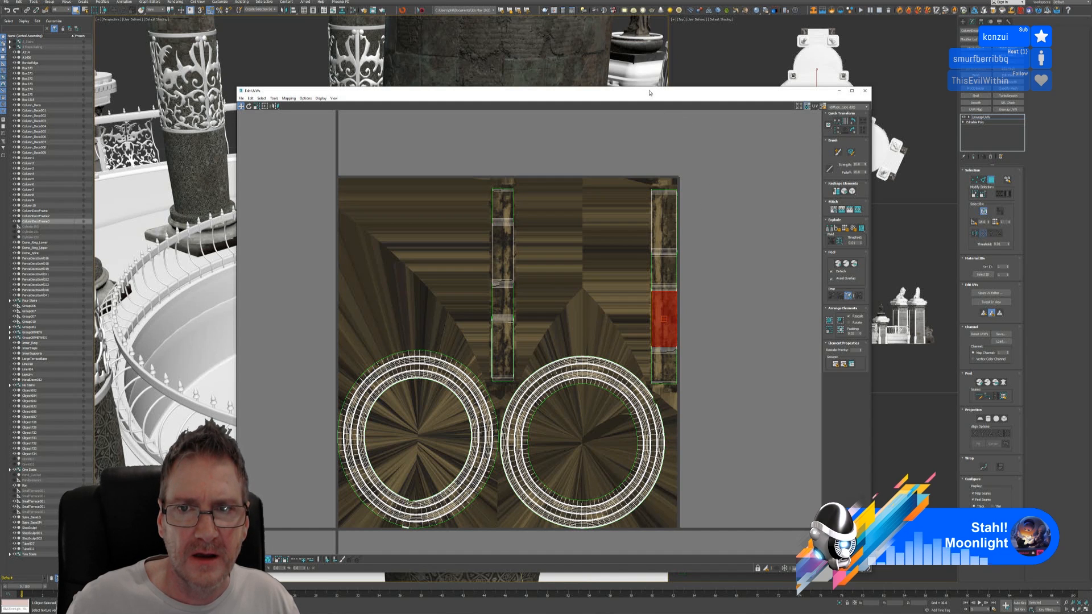
pyautogui.moveTo(650, 93)
pyautogui.mouseDown()
pyautogui.moveTo(638, 502)
pyautogui.moveTo(642, 94)
pyautogui.mouseUp()
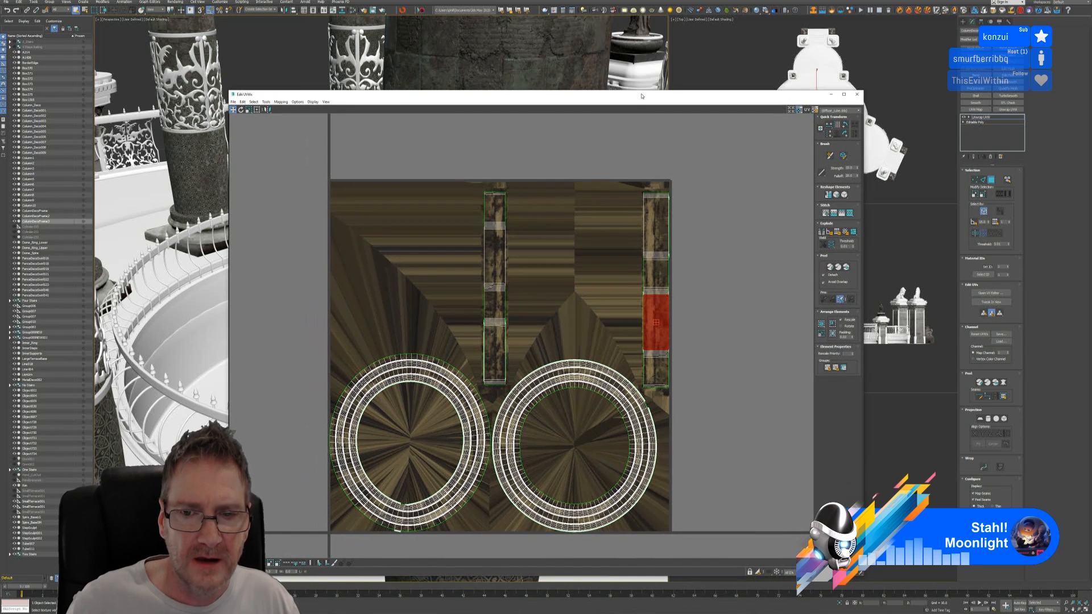
pyautogui.click(265, 102)
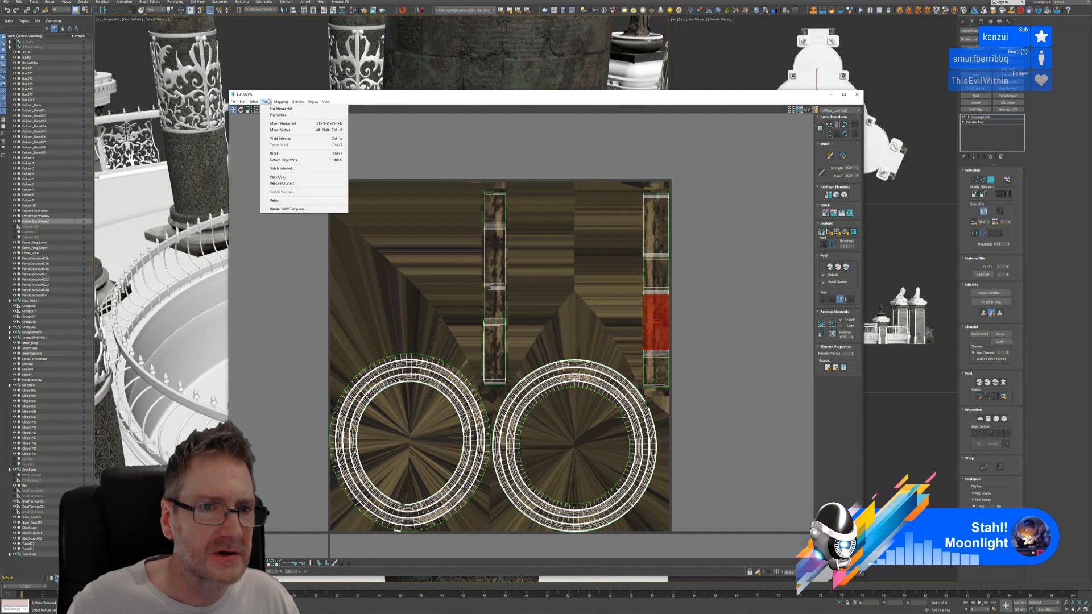
pyautogui.click(288, 153)
pyautogui.moveTo(653, 317); pyautogui.dragTo(607, 305)
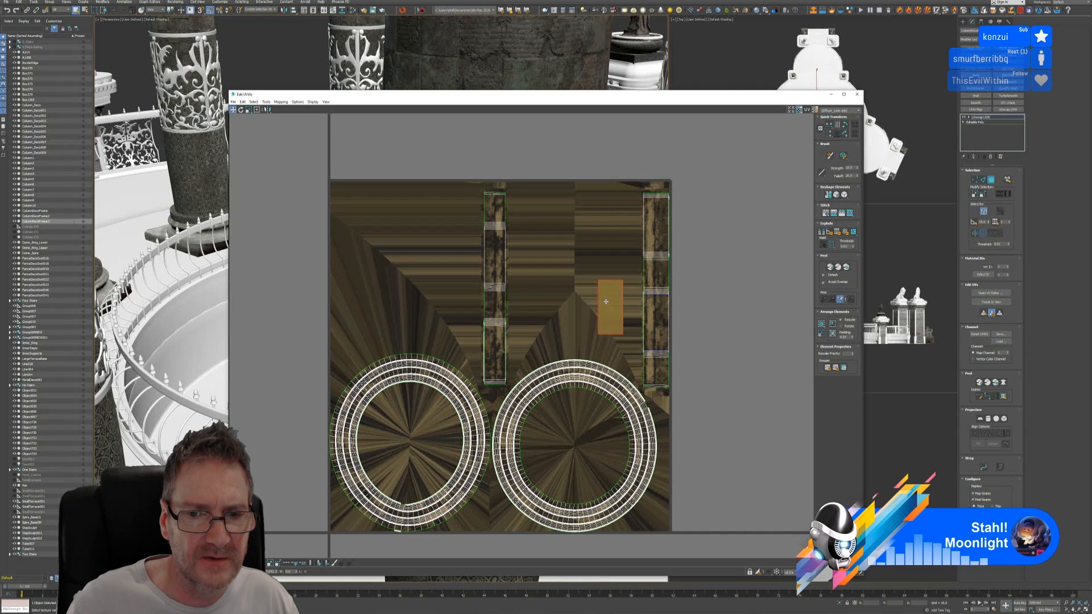
# Rotate the detached front-face polygon 90 degrees and scale it into a tall, narrow strip.
pyautogui.click(241, 109)
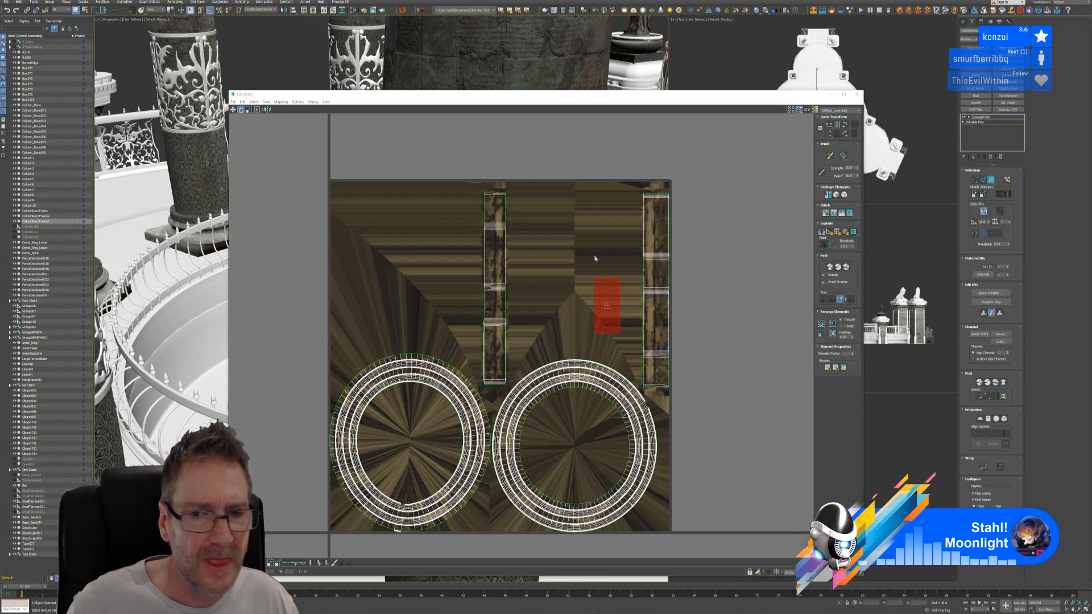
pyautogui.moveTo(595, 294); pyautogui.dragTo(639, 287)
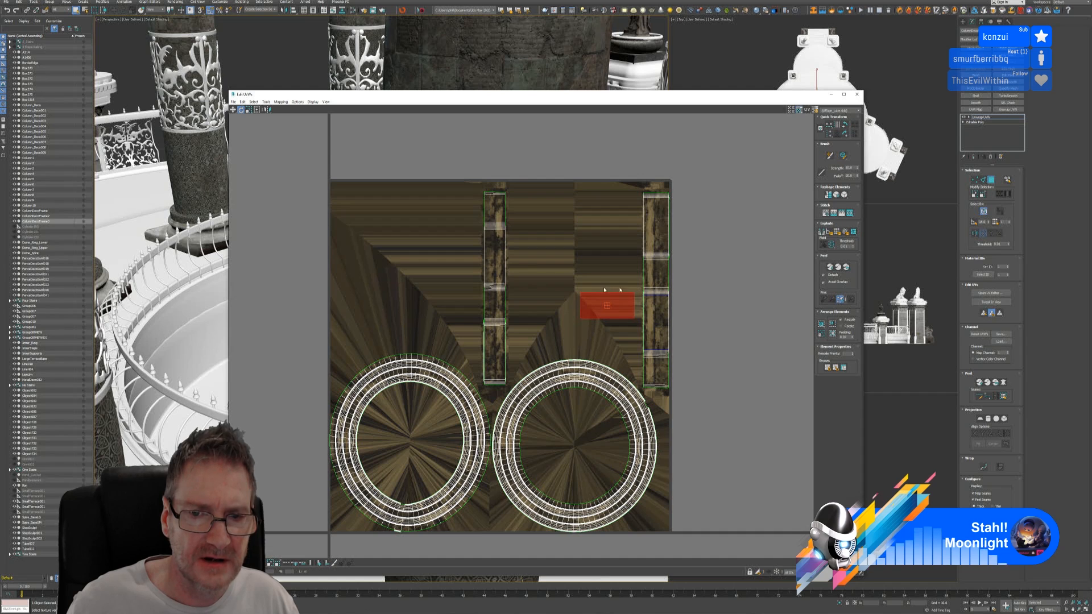
pyautogui.click(249, 110)
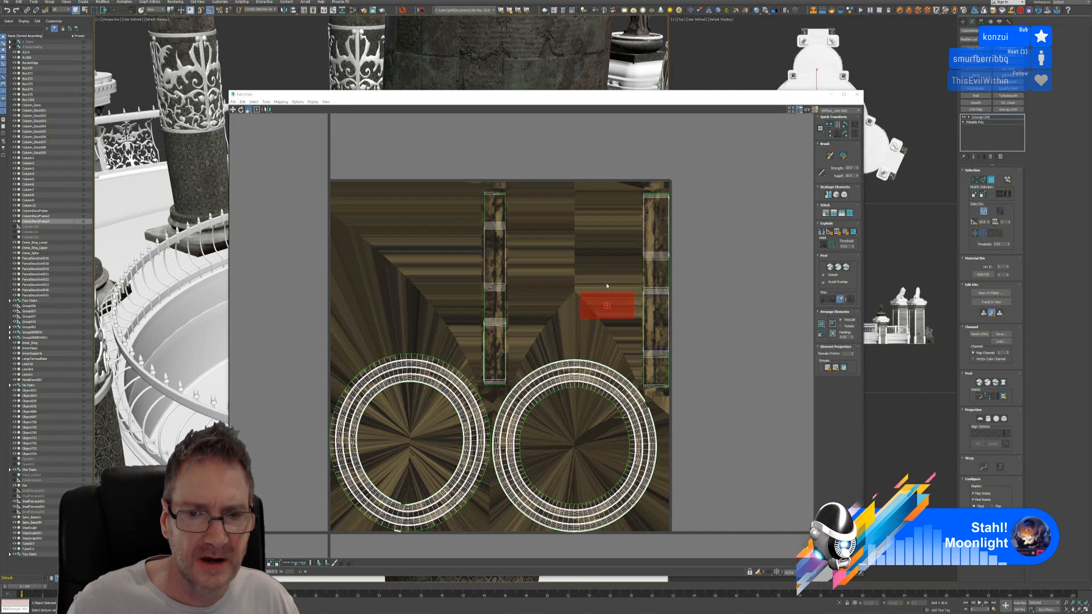
pyautogui.moveTo(594, 311); pyautogui.dragTo(611, 225)
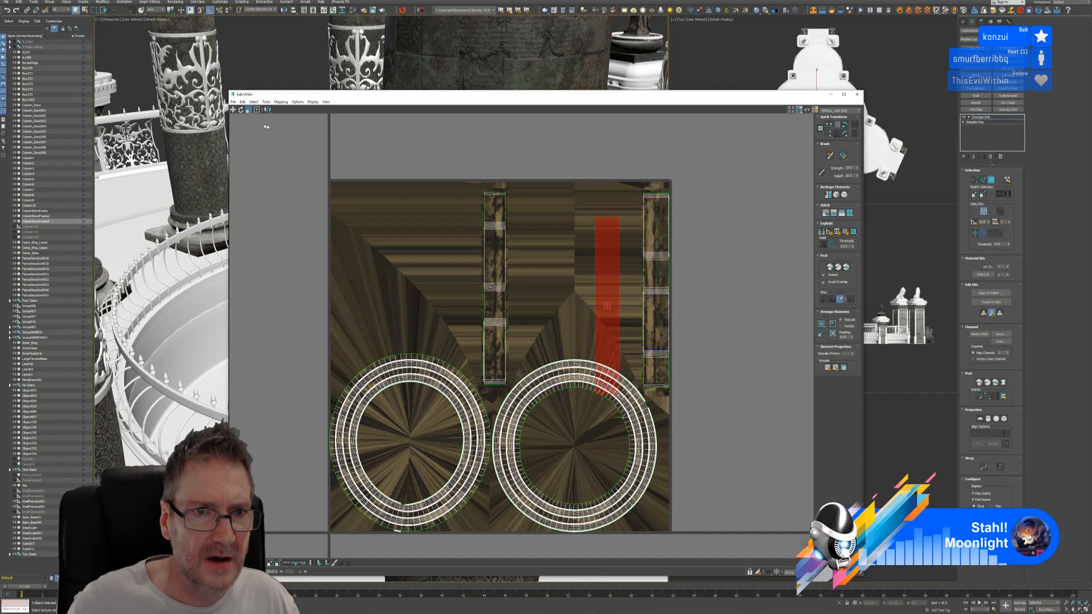
# Move the detached polygon back over the right-hand post texture and scale it to fill the post's full height.
pyautogui.click(233, 110)
pyautogui.moveTo(599, 268); pyautogui.dragTo(648, 254)
pyautogui.scroll(4, 661, 260)
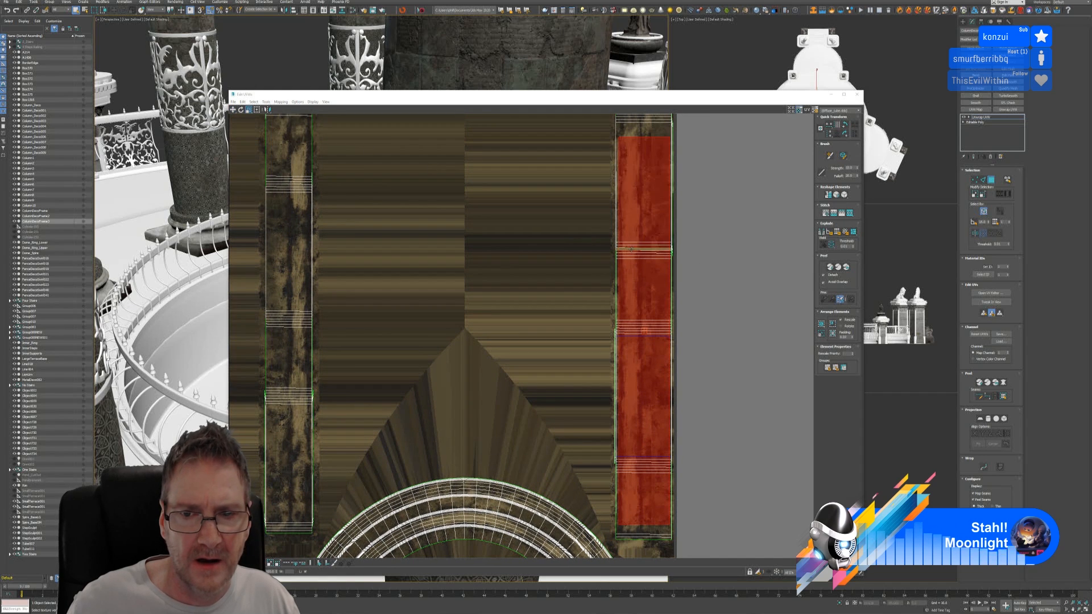
pyautogui.moveTo(636, 267); pyautogui.dragTo(636, 267)
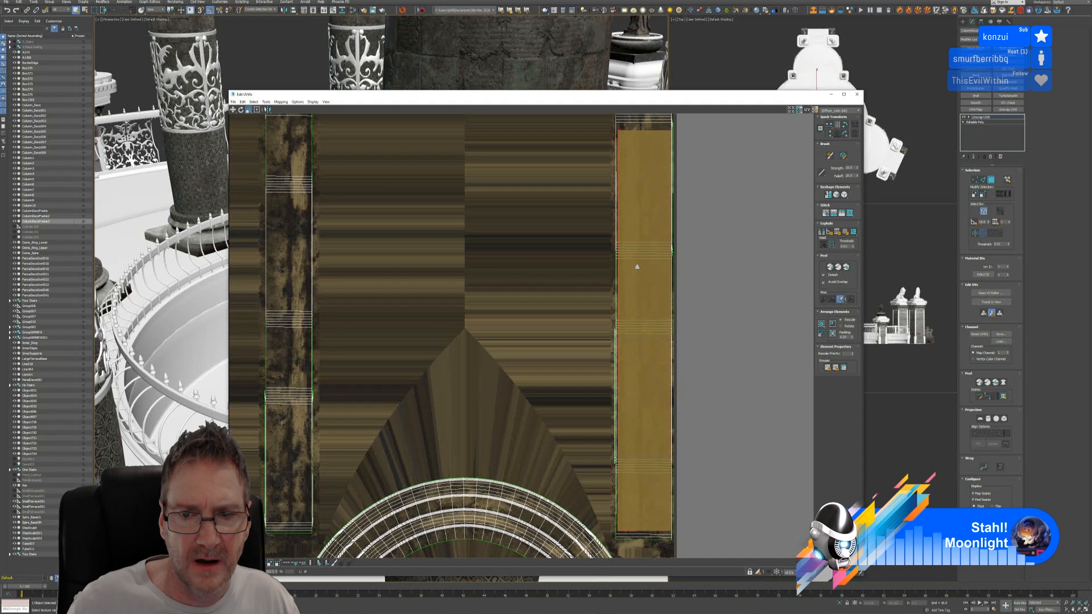
pyautogui.scroll(-2, 642, 308)
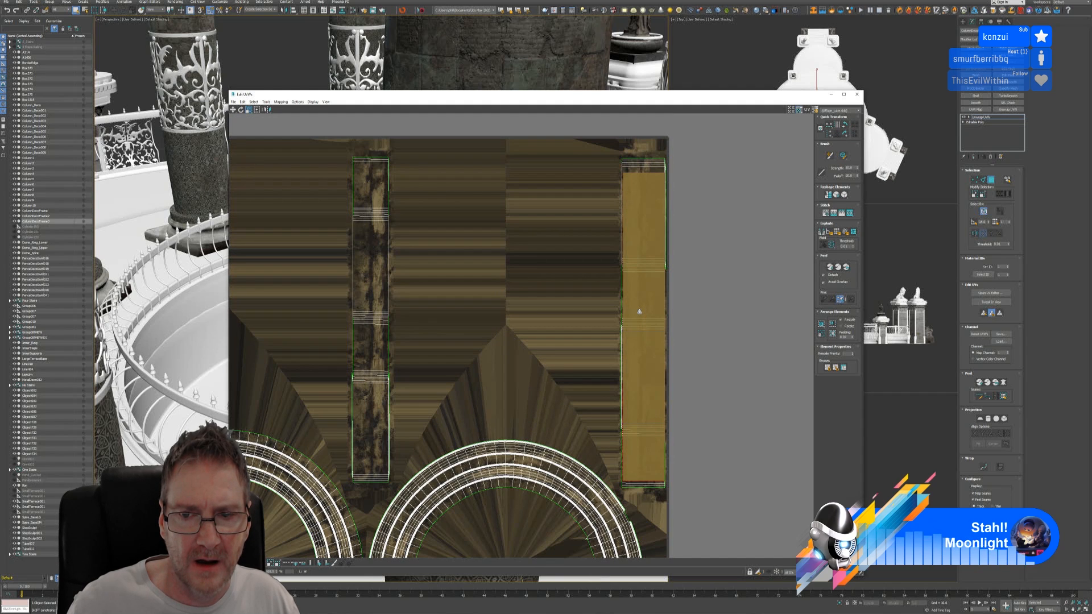
pyautogui.moveTo(640, 295); pyautogui.dragTo(639, 290)
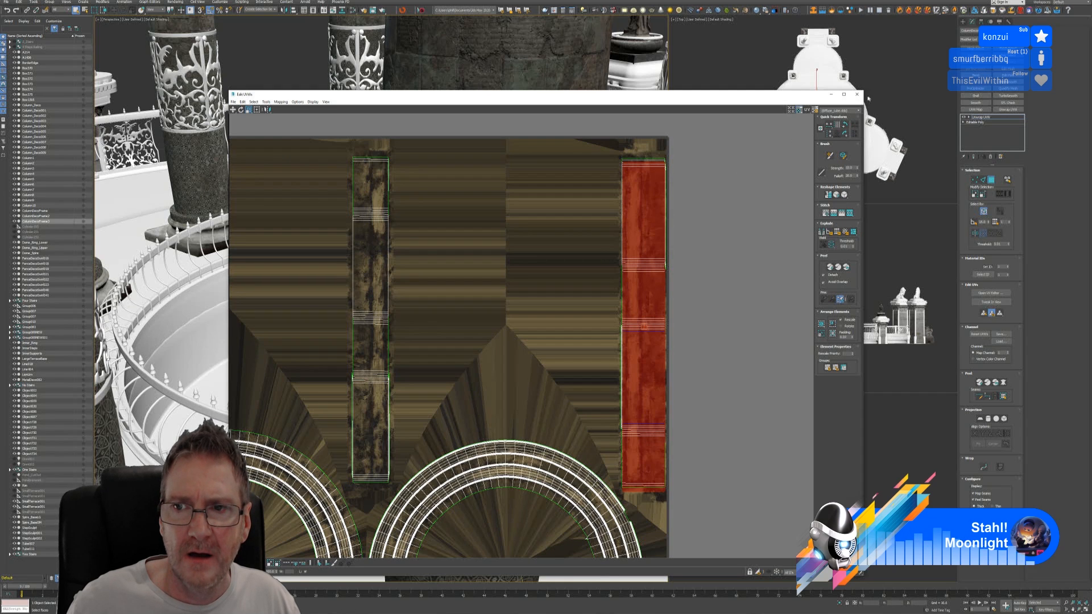
# Inspect the gold post on the column and reselect its front-face polygon in the UV editor.
pyautogui.click(857, 95)
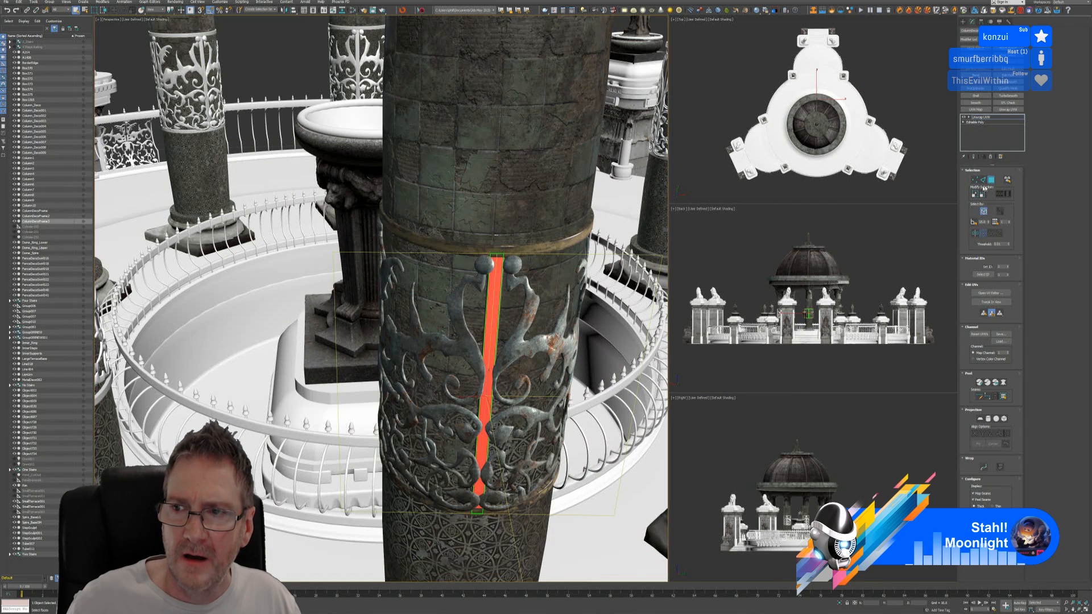
pyautogui.click(797, 196)
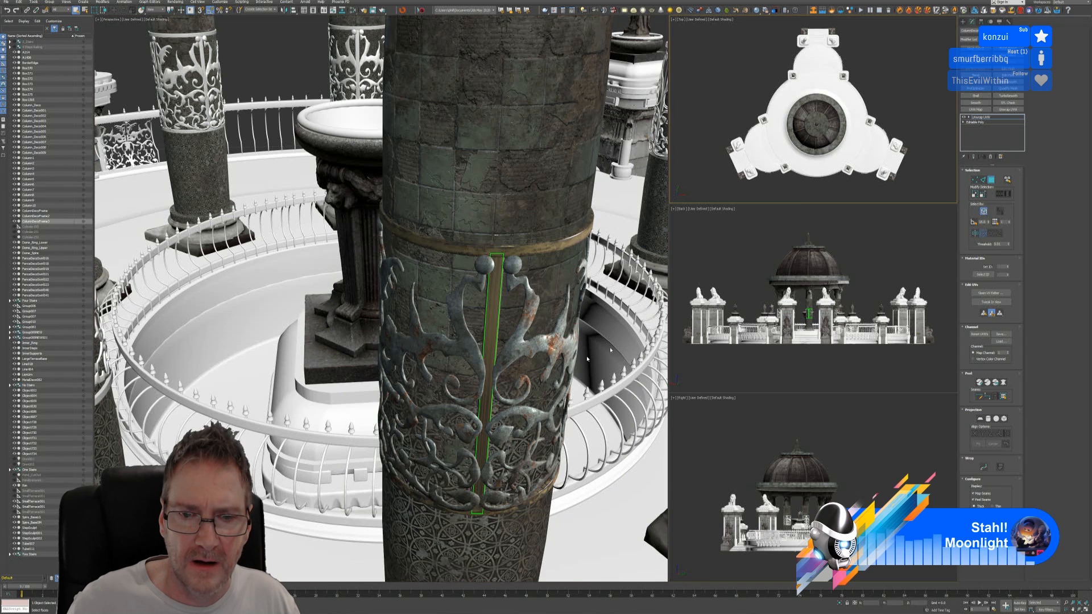
pyautogui.scroll(3, 482, 381)
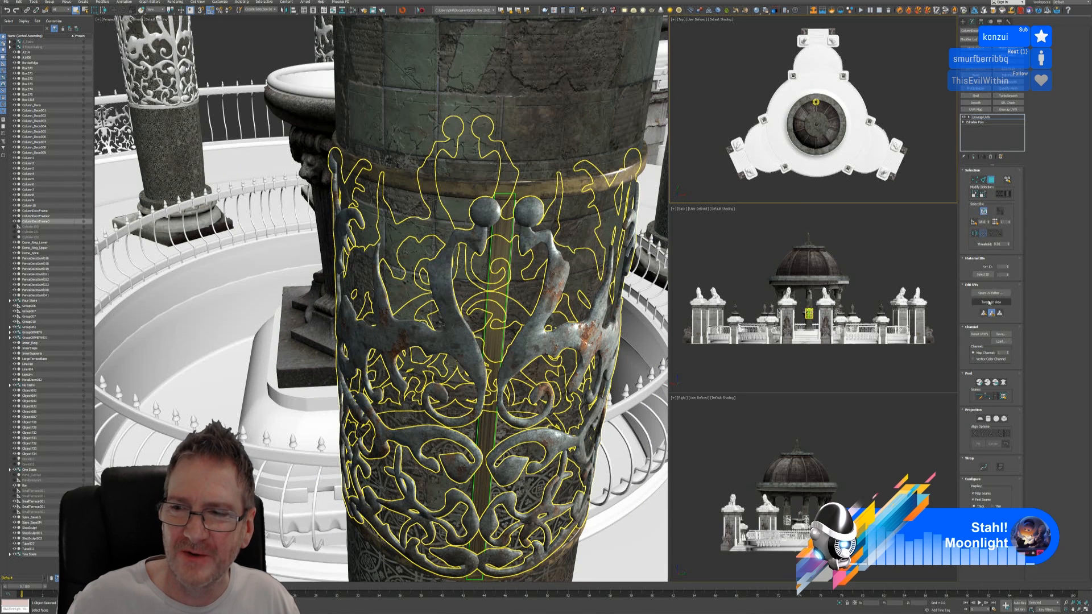
pyautogui.click(988, 293)
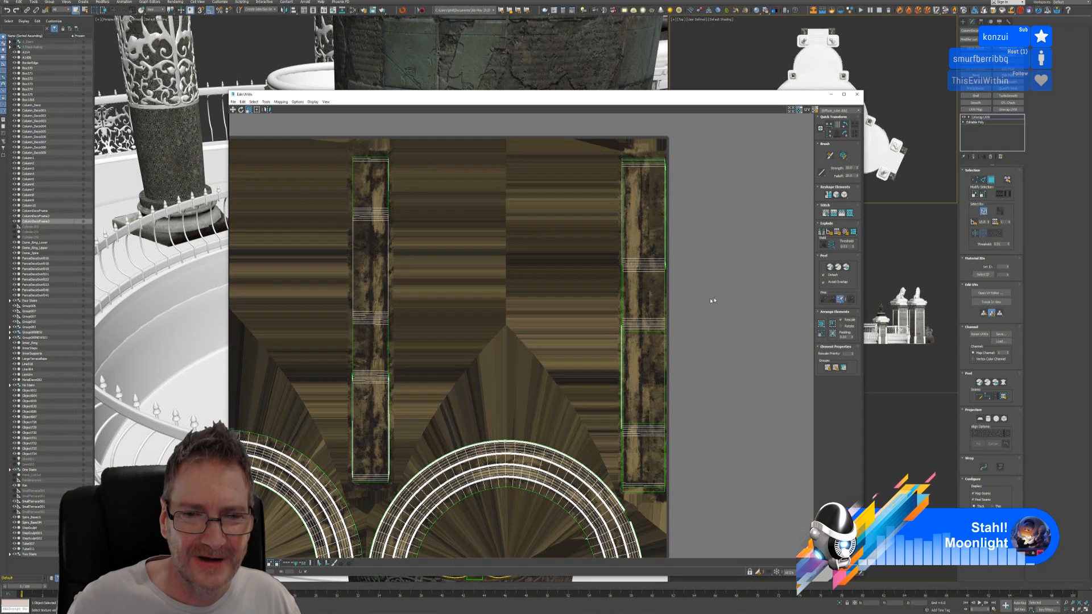
pyautogui.click(639, 403)
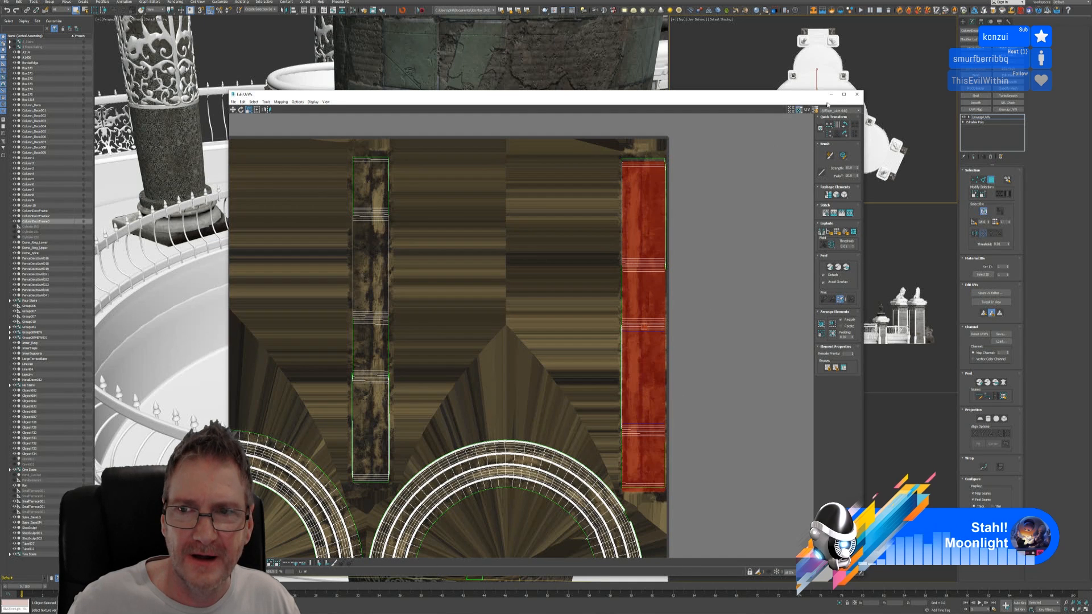
# Reopen the UV editor and try rotating and scaling the selected vertical frame strip's UV shell.
pyautogui.click(856, 95)
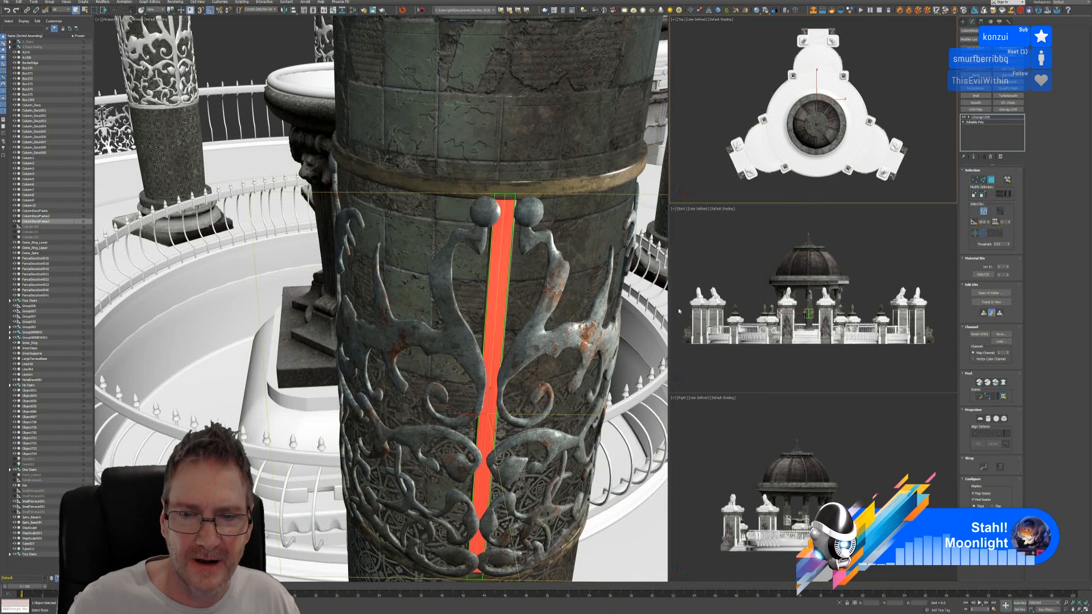
pyautogui.click(989, 292)
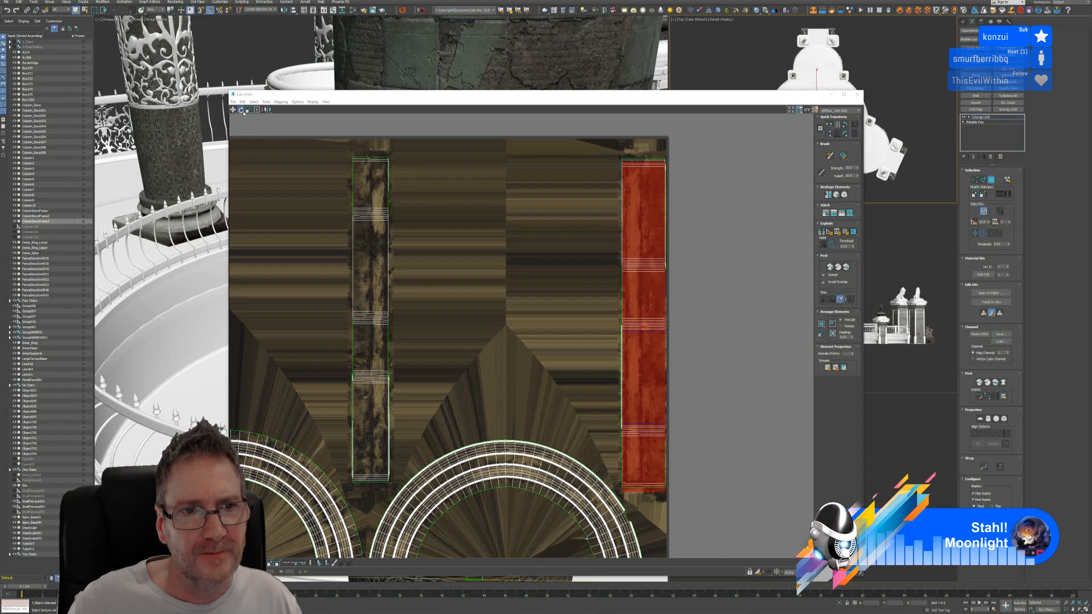
pyautogui.moveTo(721, 269); pyautogui.dragTo(697, 265, button='middle')
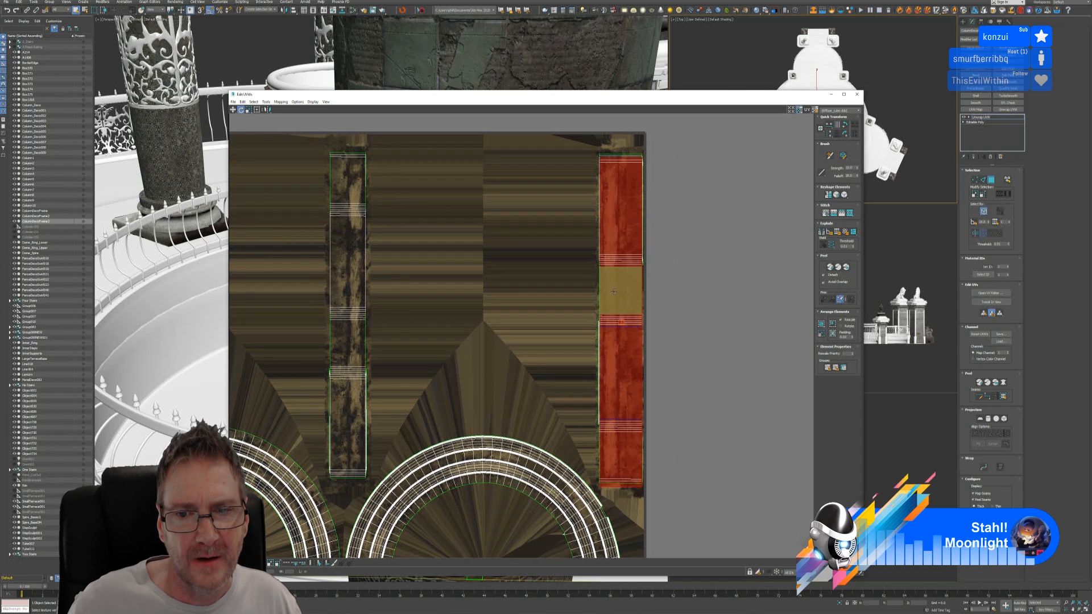
pyautogui.click(621, 356)
pyautogui.click(617, 356)
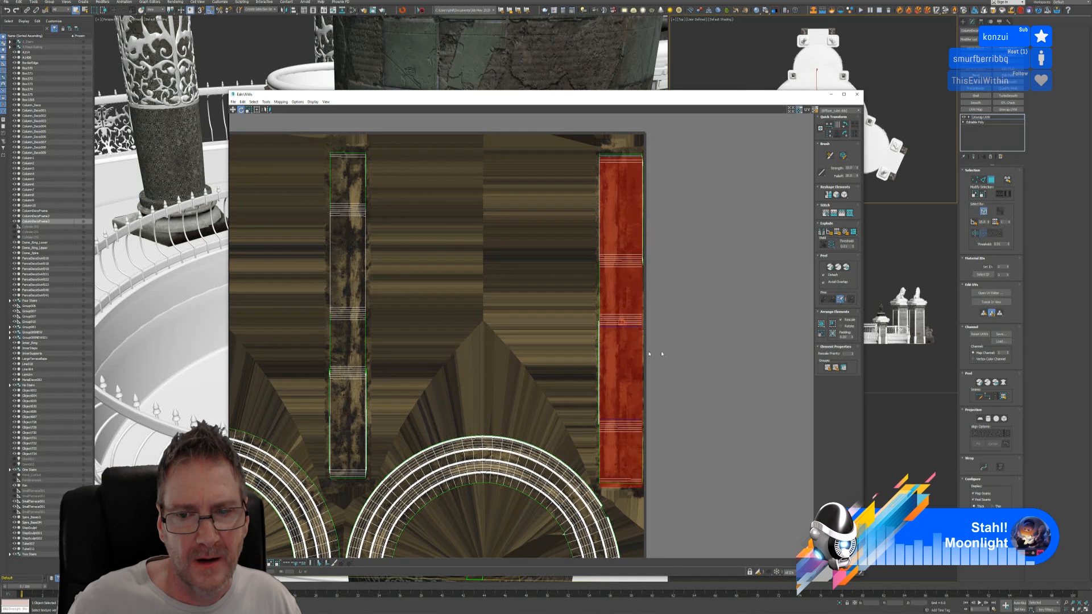
pyautogui.moveTo(617, 356); pyautogui.dragTo(567, 325)
pyautogui.click(248, 110)
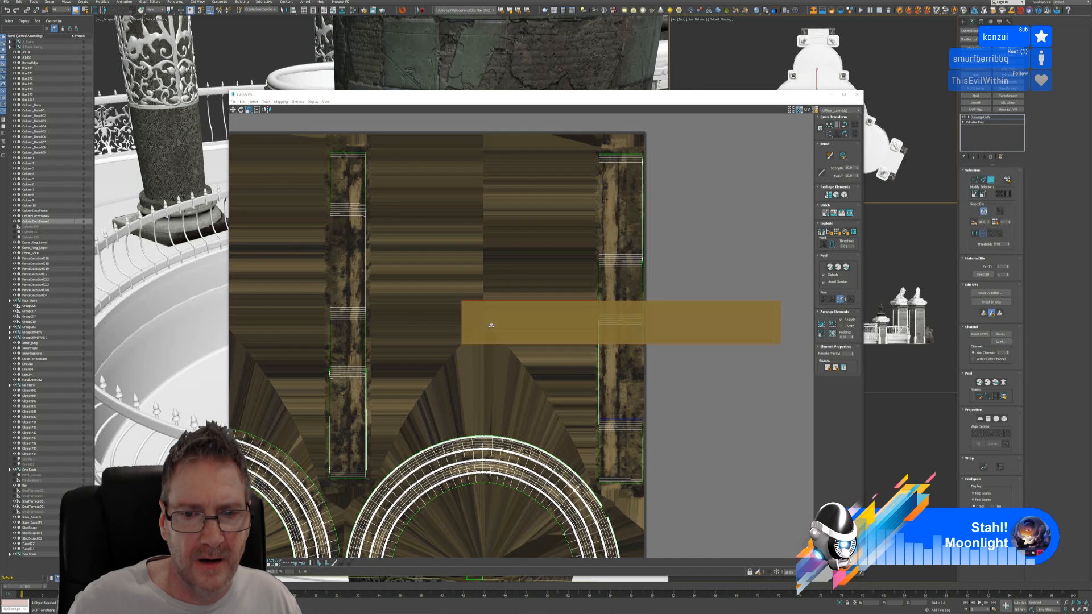
pyautogui.moveTo(487, 321); pyautogui.dragTo(624, 243)
# Move the UV editor aside to check the strip's texture on the column, and close the editor.
pyautogui.moveTo(636, 96); pyautogui.dragTo(604, 446)
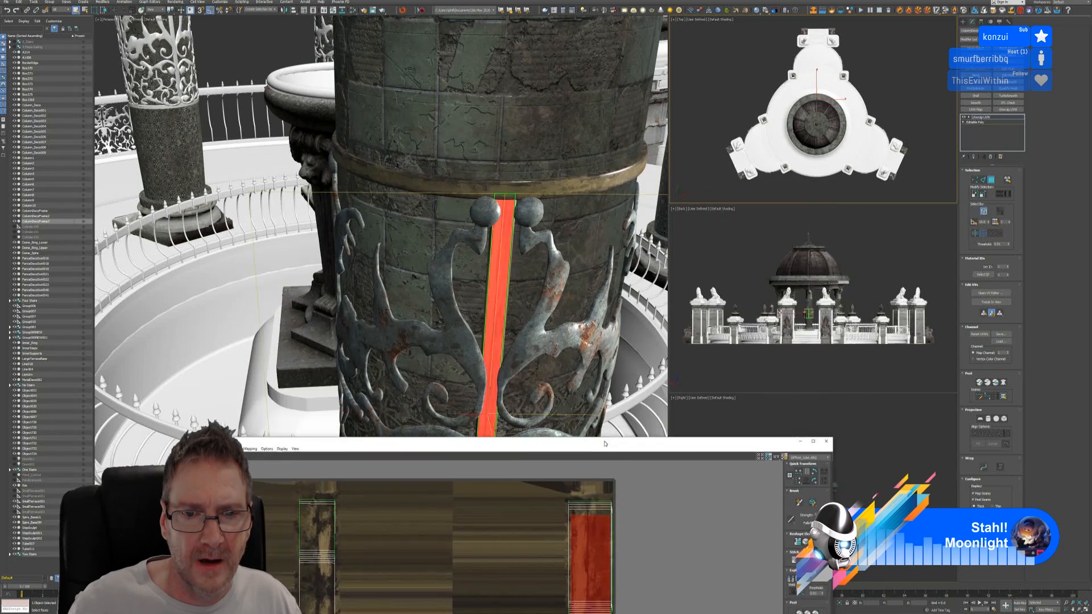
pyautogui.scroll(3, 512, 305)
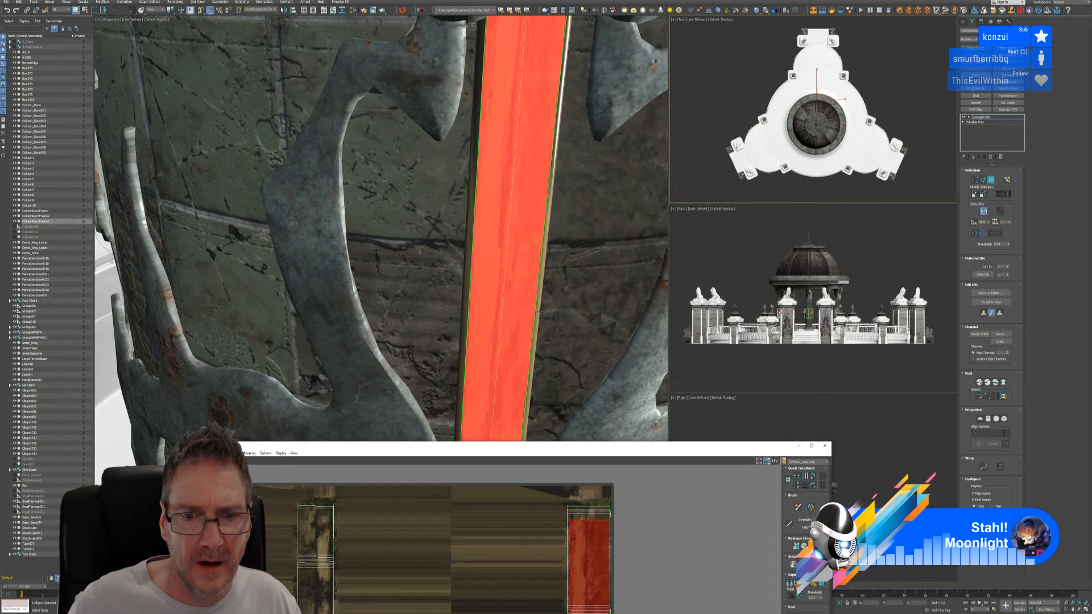
pyautogui.scroll(-5, 511, 305)
pyautogui.moveTo(676, 446); pyautogui.dragTo(675, 207)
pyautogui.click(819, 205)
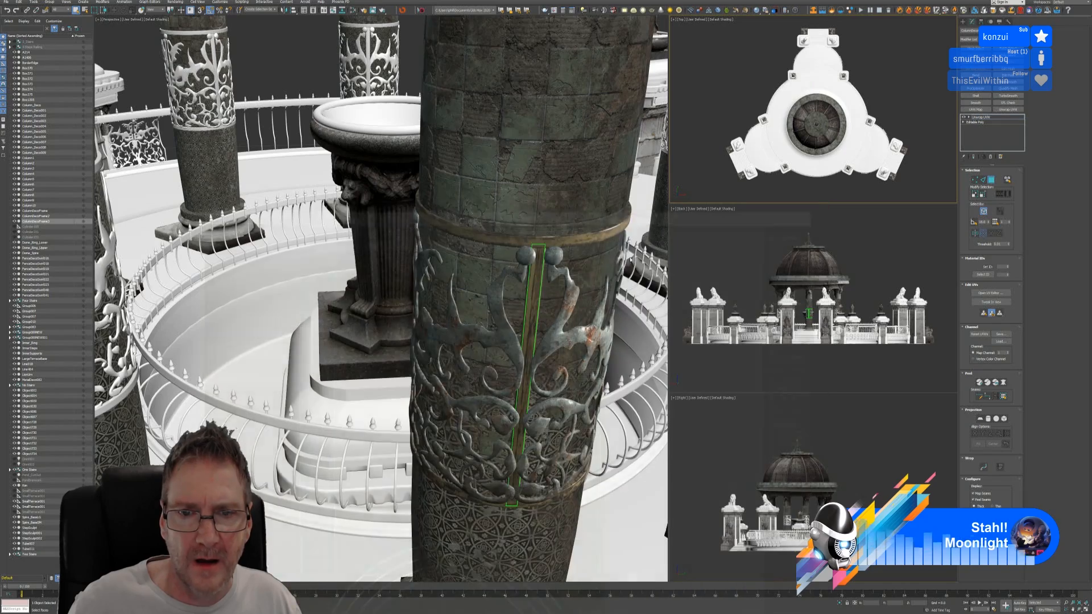
# Examine the textured metal frame and filigree on the column from close up, from a distance and from several angles.
pyautogui.scroll(3, 557, 313)
pyautogui.scroll(2, 558, 314)
pyautogui.moveTo(534, 314); pyautogui.dragTo(504, 112, button='middle')
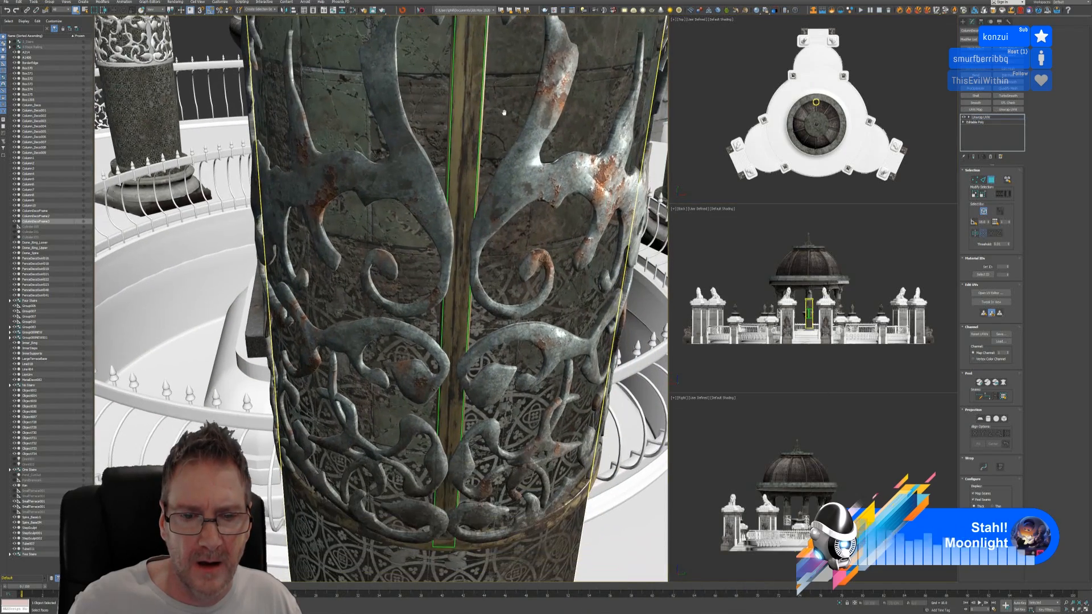
pyautogui.scroll(-3, 487, 191)
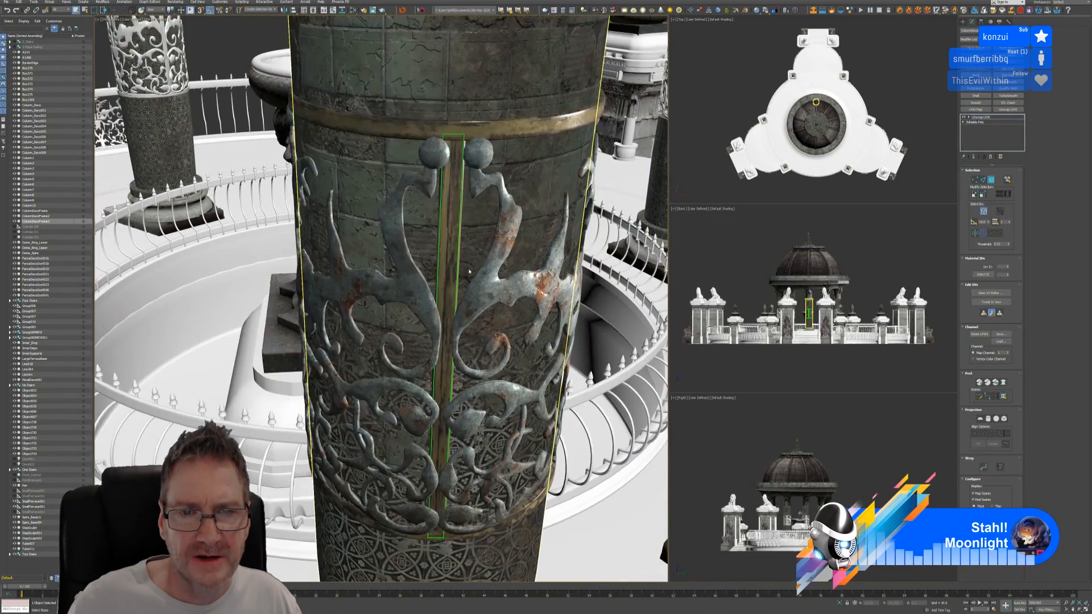
pyautogui.scroll(-3, 469, 272)
pyautogui.moveTo(470, 271); pyautogui.dragTo(370, 239, button='middle')
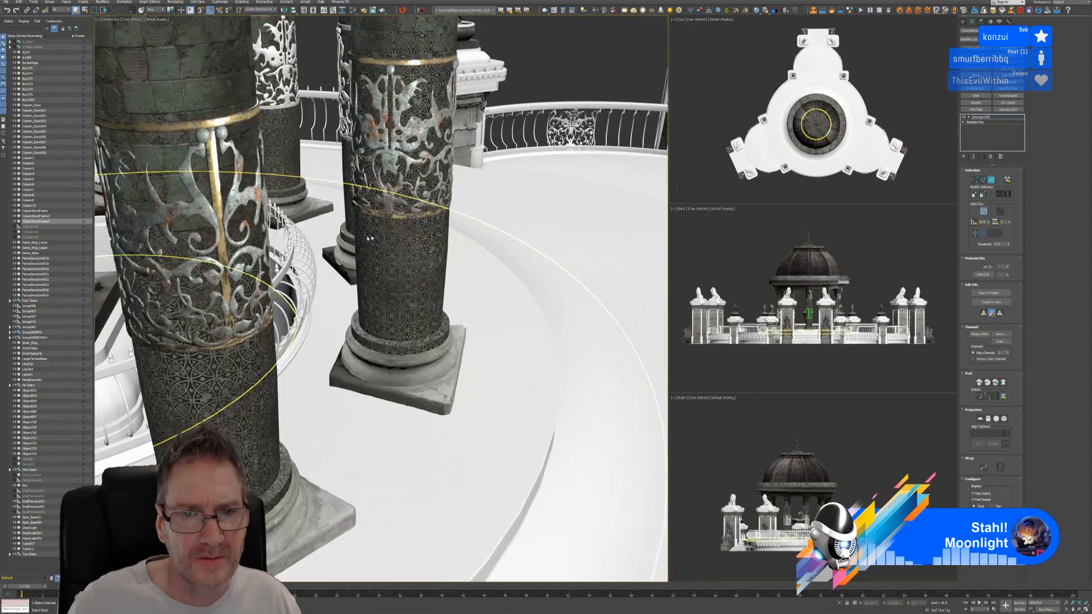
pyautogui.moveTo(245, 242); pyautogui.dragTo(292, 238, button='middle')
pyautogui.keyDown('alt'); pyautogui.moveTo(190, 240); pyautogui.dragTo(382, 248, button='middle'); pyautogui.keyUp('alt')
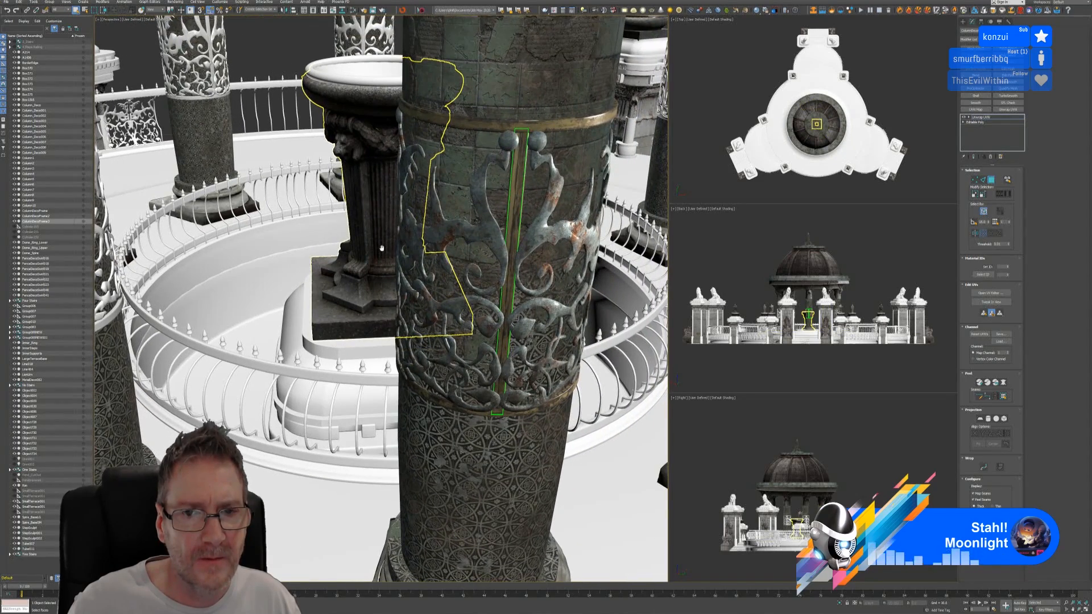
pyautogui.scroll(-4, 437, 248)
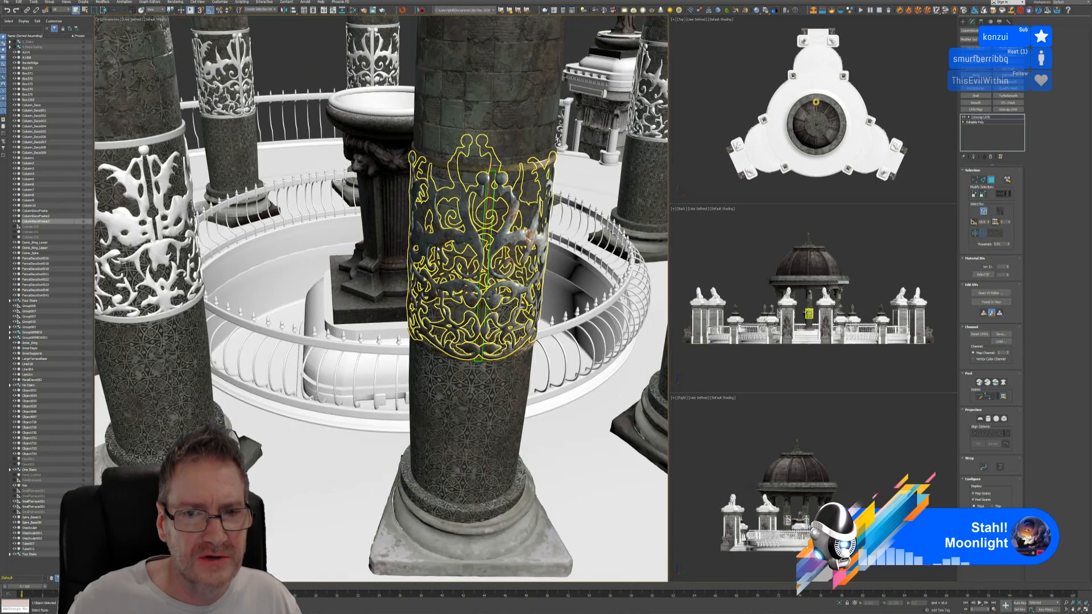
pyautogui.scroll(5, 507, 229)
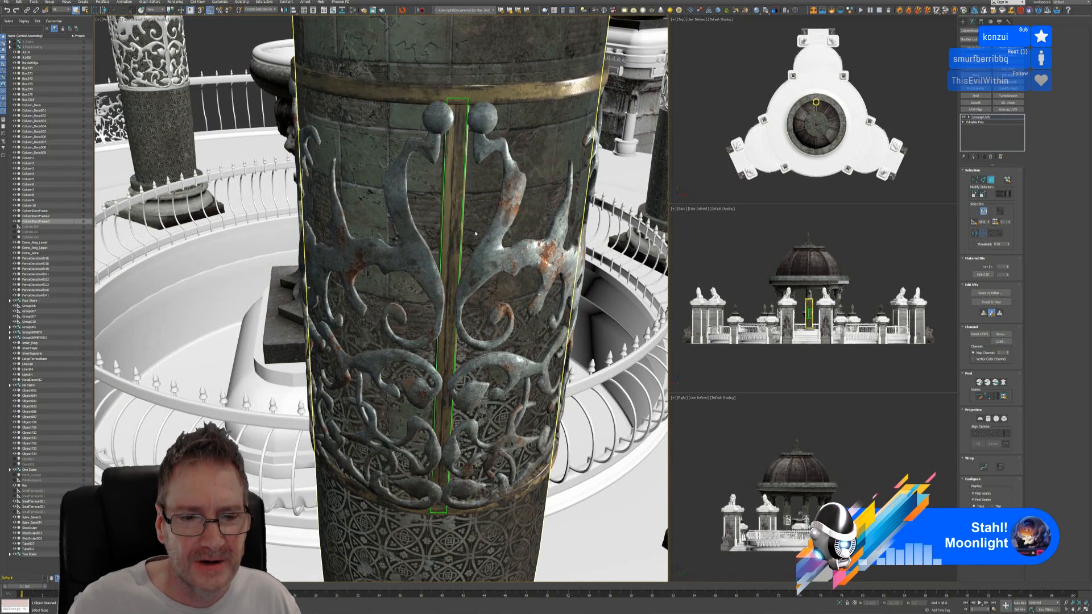
pyautogui.scroll(-4, 476, 232)
pyautogui.scroll(-3, 475, 233)
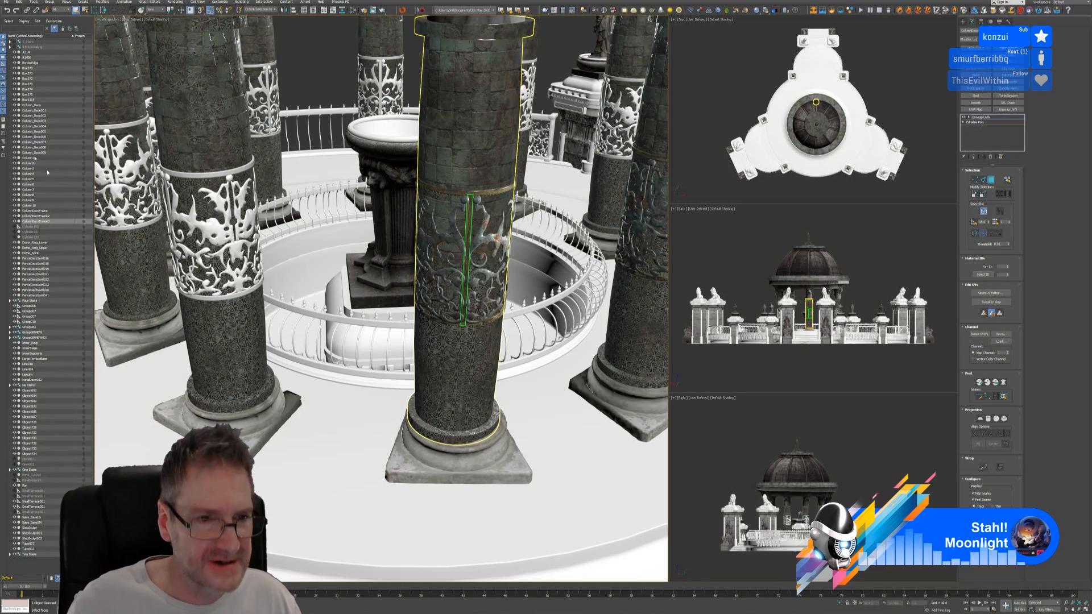
pyautogui.keyDown('alt'); pyautogui.moveTo(282, 248); pyautogui.dragTo(462, 225, button='middle'); pyautogui.keyUp('alt')
pyautogui.scroll(-3, 523, 208)
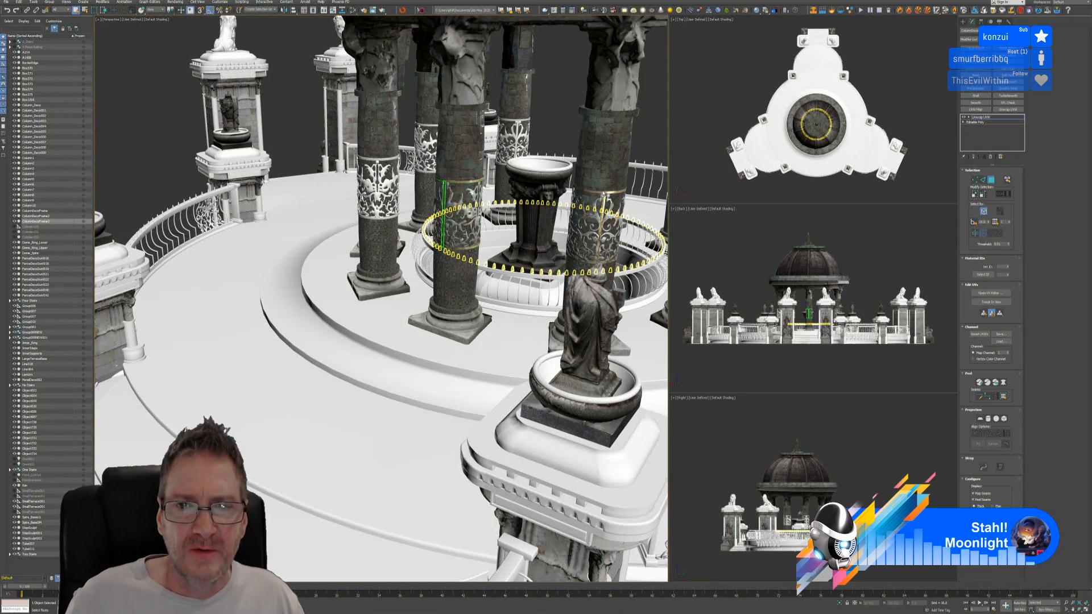
# Leave polygon selection, select the textured frame on the neighbouring column and copy its Unwrap UVW modifier.
pyautogui.click(991, 180)
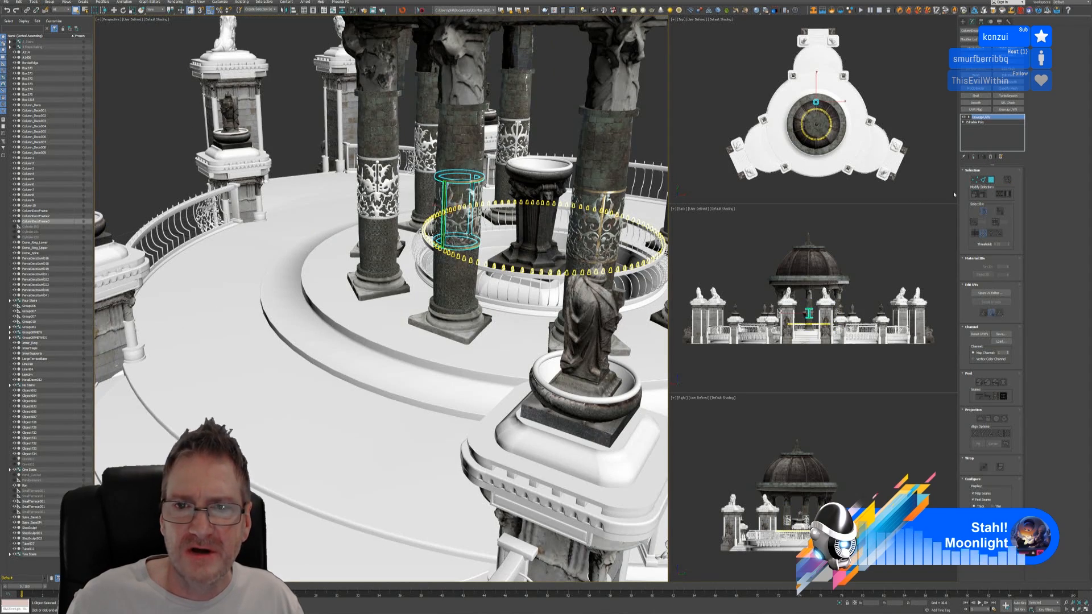
pyautogui.click(604, 193)
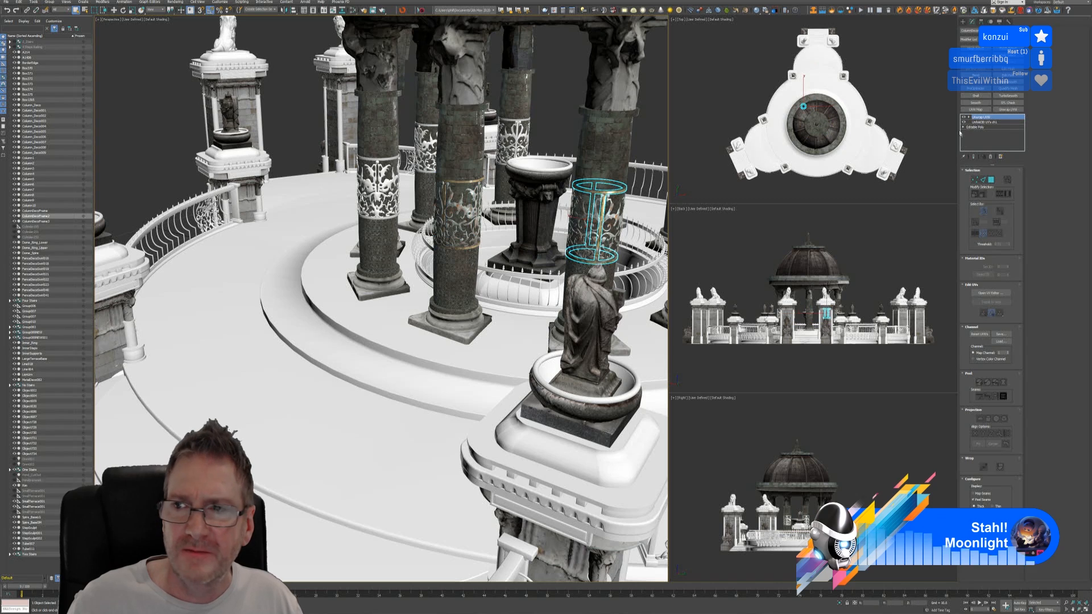
pyautogui.rightClick(989, 117)
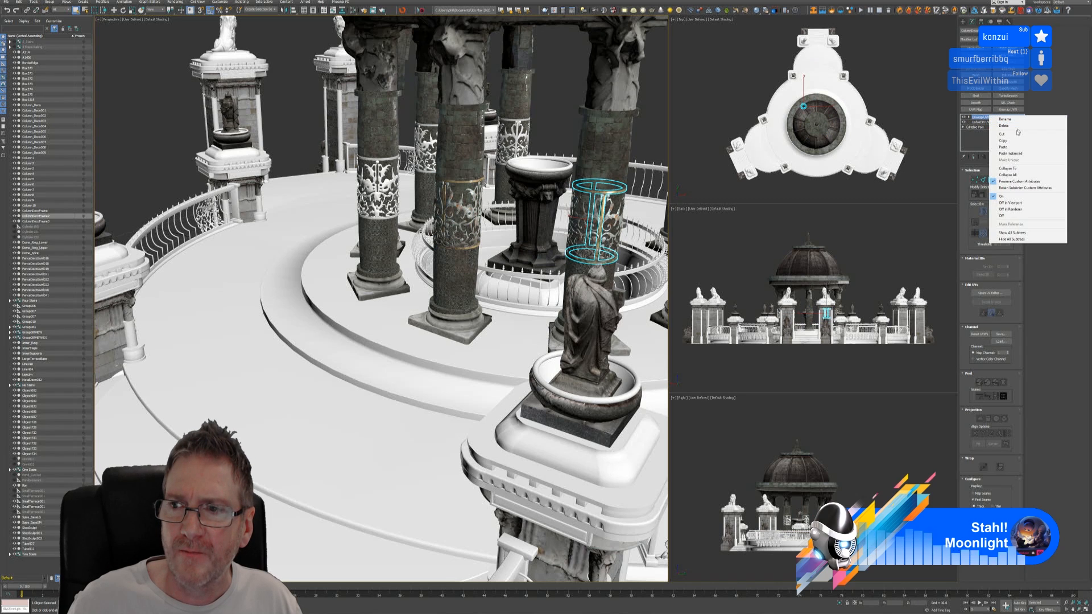
pyautogui.click(1008, 142)
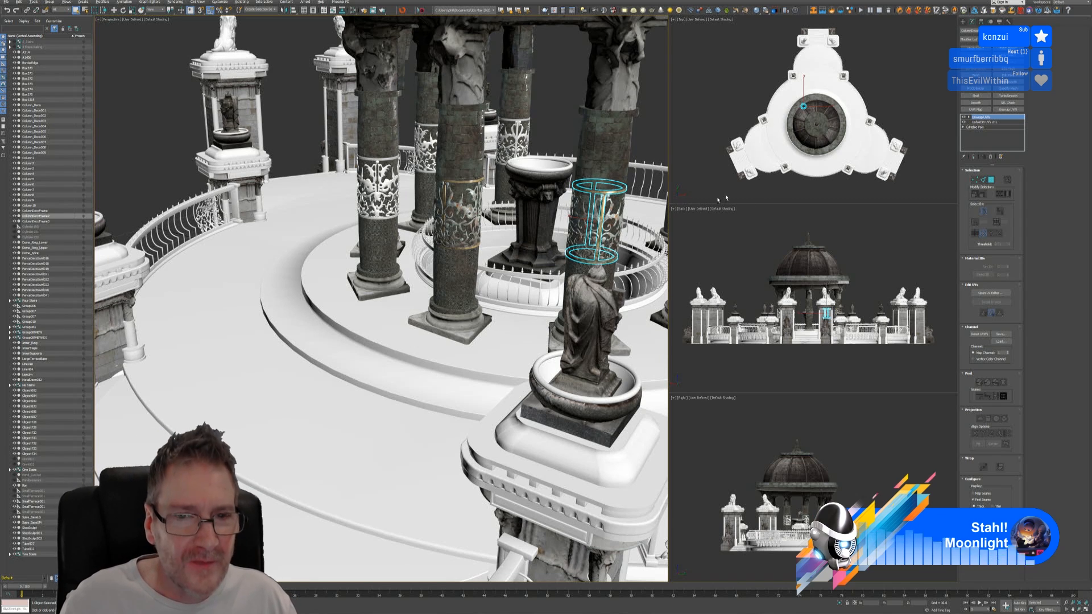
# Select the untextured frame on another column and assign it the brown metal DirectX Shader material fed by Map #31.
pyautogui.keyDown('alt'); pyautogui.moveTo(273, 261); pyautogui.dragTo(408, 261, button='middle'); pyautogui.keyUp('alt')
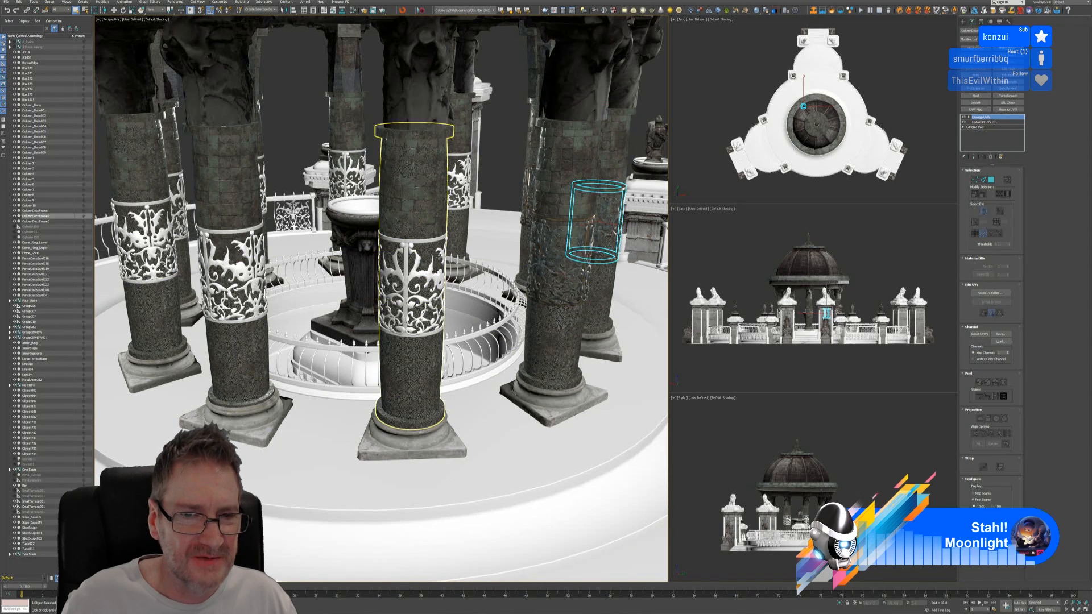
pyautogui.click(415, 268)
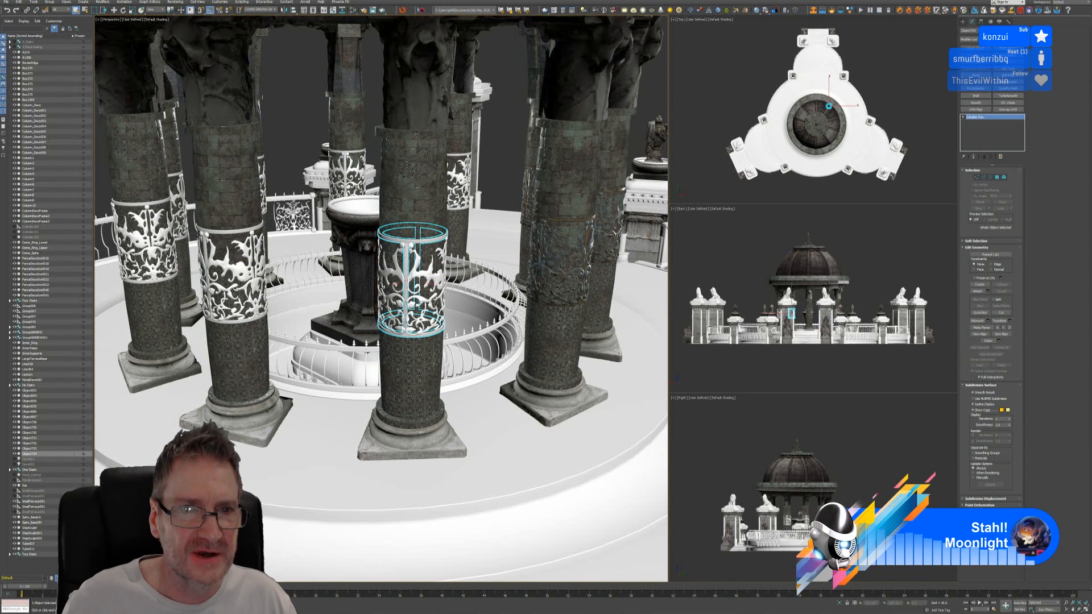
pyautogui.press('m')
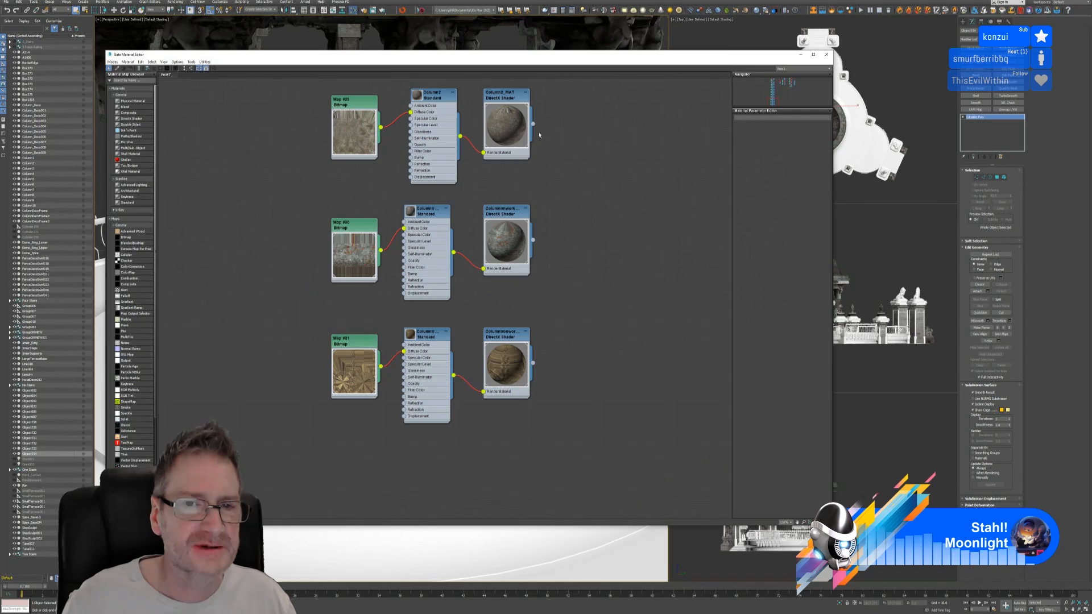
pyautogui.rightClick(511, 340)
pyautogui.click(533, 348)
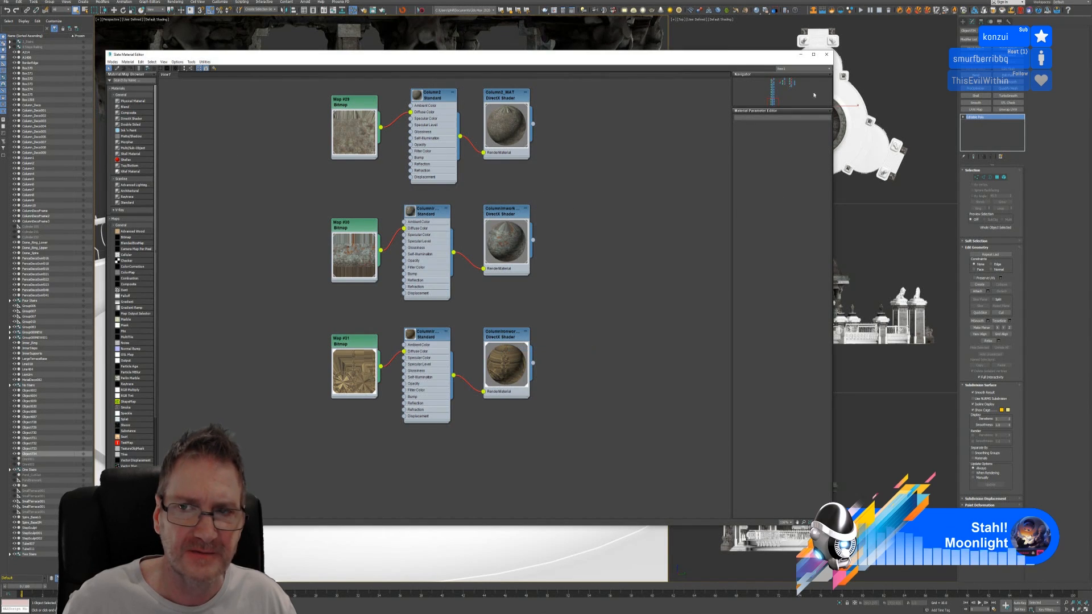
pyautogui.click(826, 54)
# Paste the copied Unwrap UVW modifier onto the newly textured frame and check the texture mapping up close.
pyautogui.press('z')
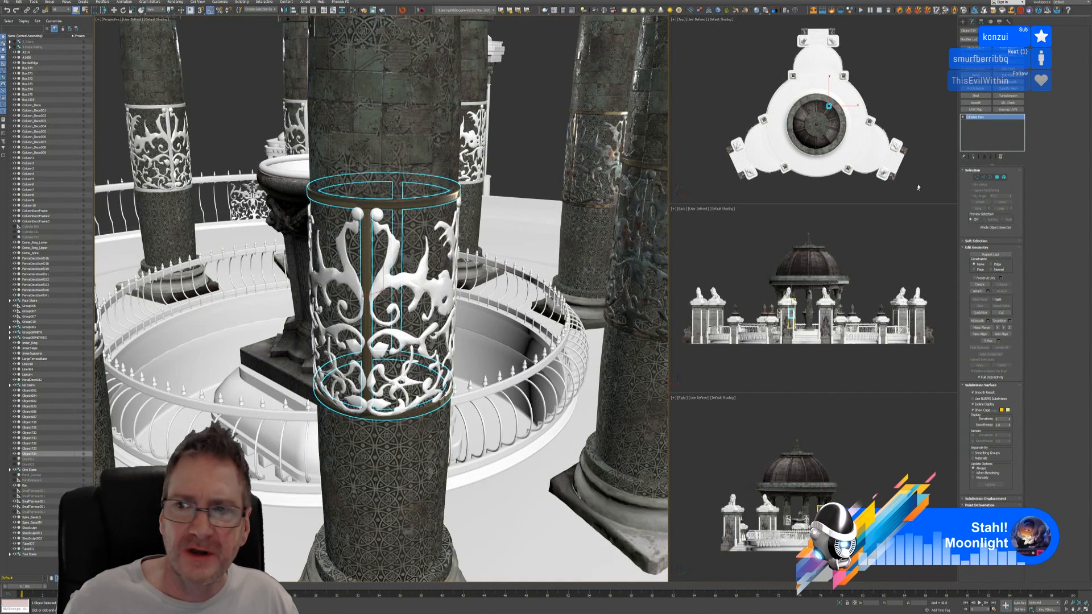
pyautogui.rightClick(970, 116)
pyautogui.click(983, 119)
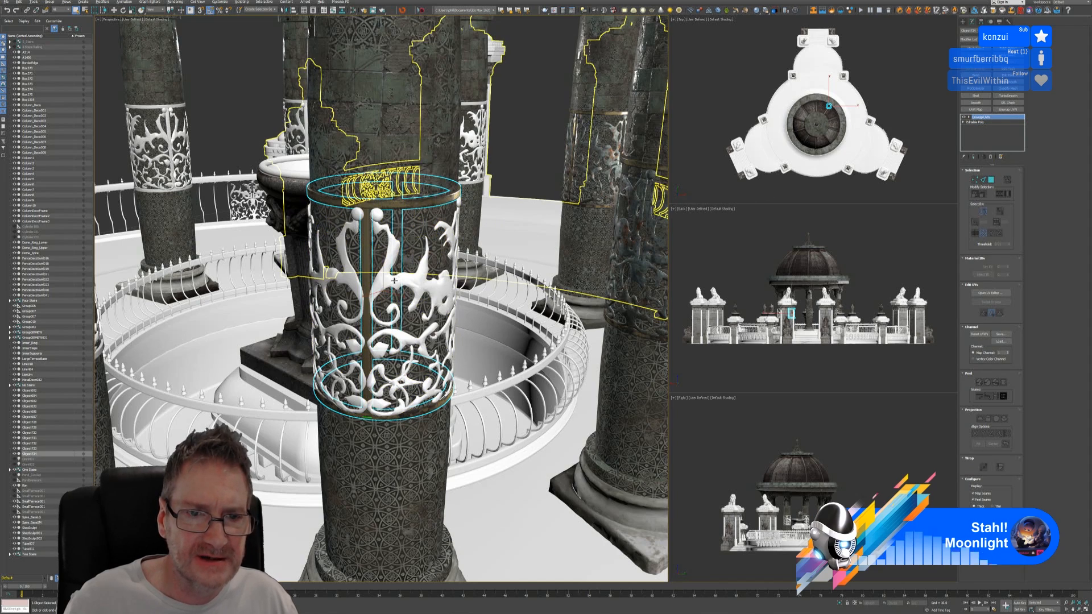
pyautogui.scroll(10, 368, 265)
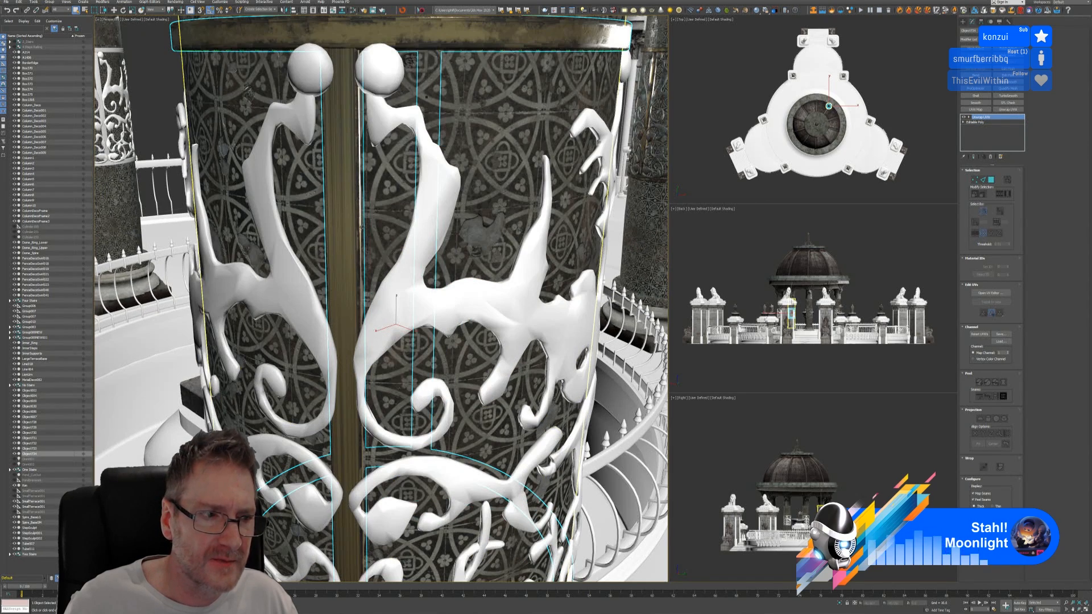
pyautogui.scroll(-8, 346, 265)
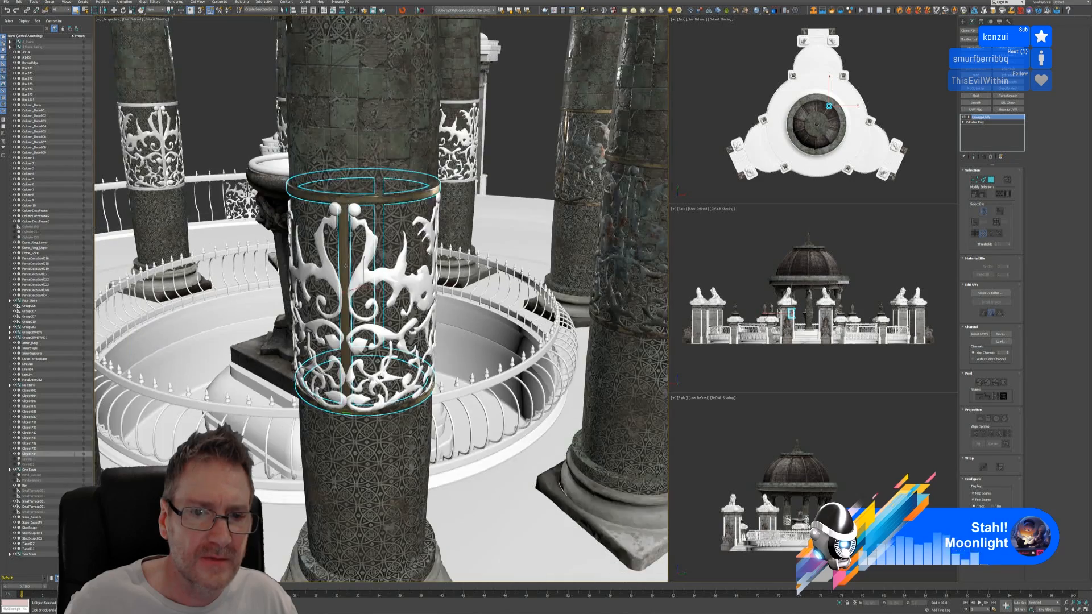
pyautogui.scroll(-3, 346, 265)
# Select the textured frame on a different decorated column, copy its Unwrap UVW modifier and return to the columns with white decoration.
pyautogui.keyDown('alt'); pyautogui.moveTo(592, 267); pyautogui.dragTo(400, 245, button='middle'); pyautogui.keyUp('alt')
pyautogui.scroll(-3, 503, 245)
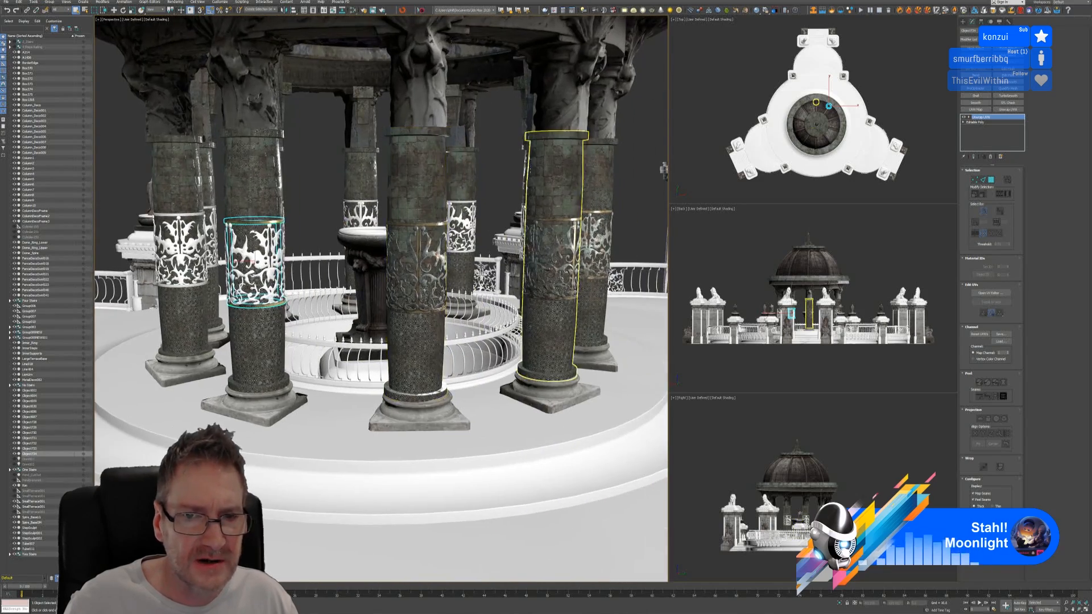
pyautogui.keyDown('alt'); pyautogui.moveTo(575, 250); pyautogui.dragTo(305, 235, button='middle'); pyautogui.keyUp('alt')
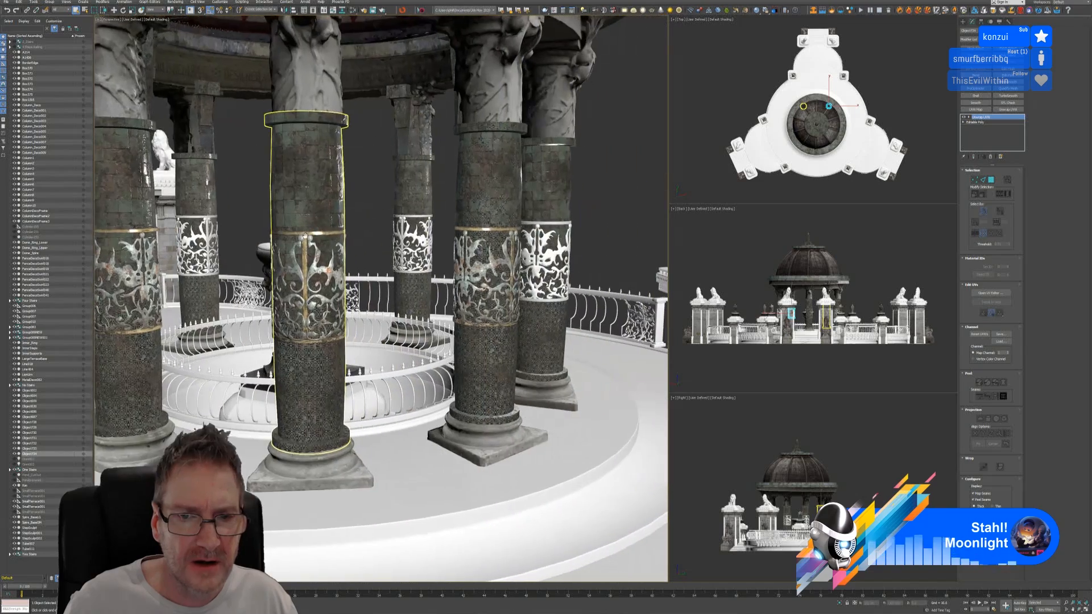
pyautogui.scroll(3, 555, 248)
pyautogui.keyDown('alt'); pyautogui.moveTo(467, 262); pyautogui.dragTo(349, 275, button='middle'); pyautogui.keyUp('alt')
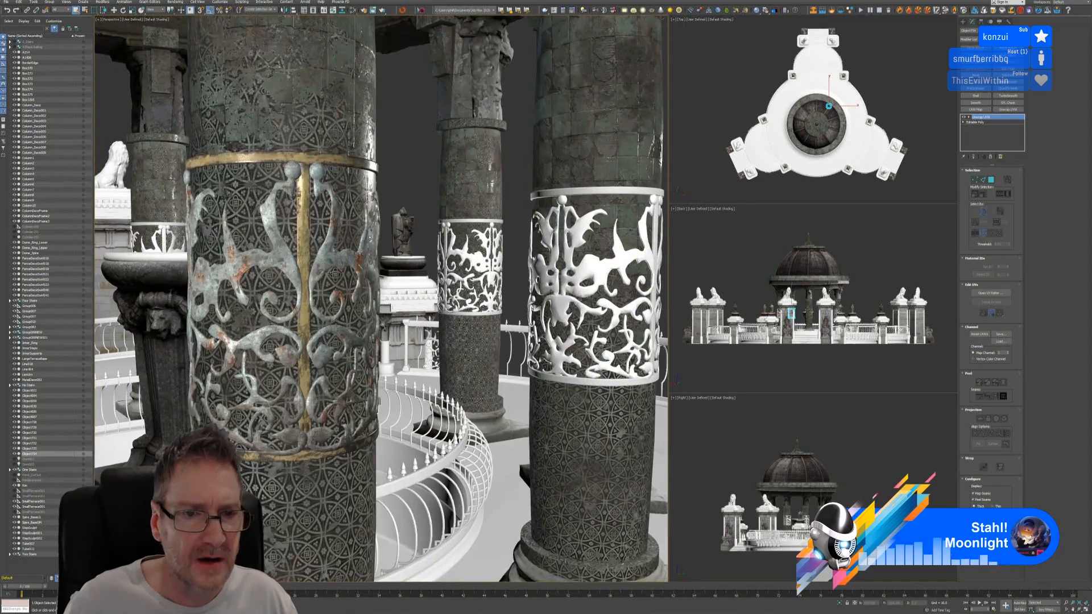
pyautogui.scroll(-2, 347, 278)
pyautogui.click(305, 285)
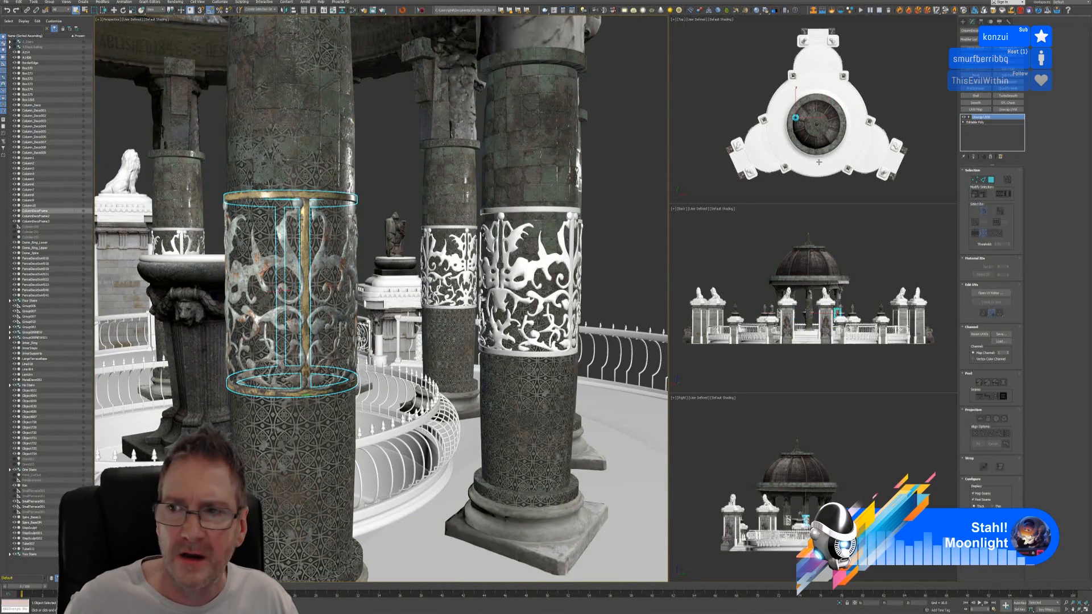
pyautogui.rightClick(984, 116)
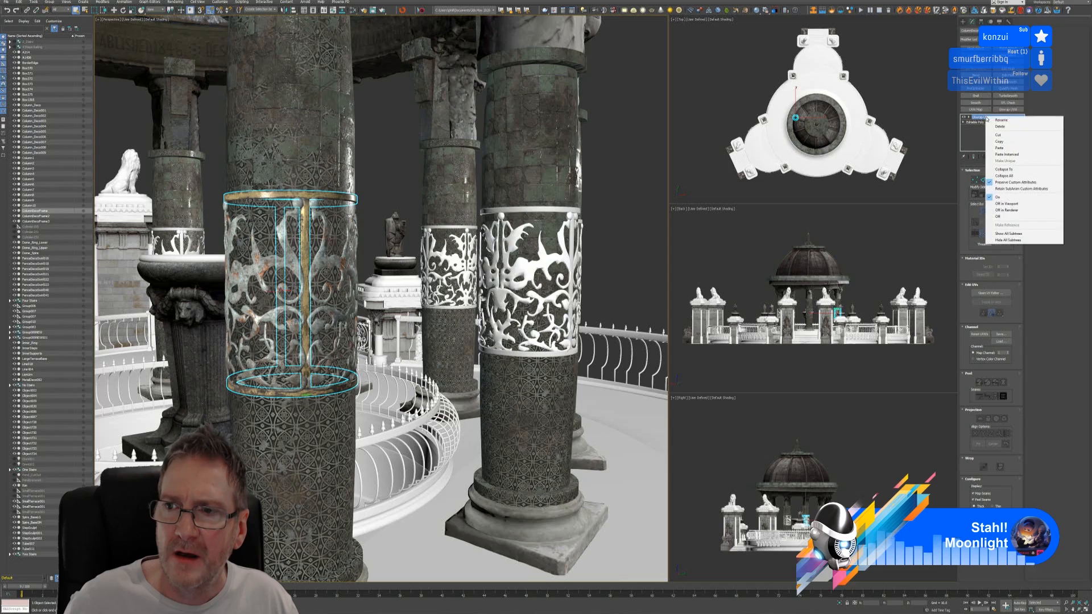
pyautogui.click(1003, 142)
pyautogui.scroll(-3, 342, 345)
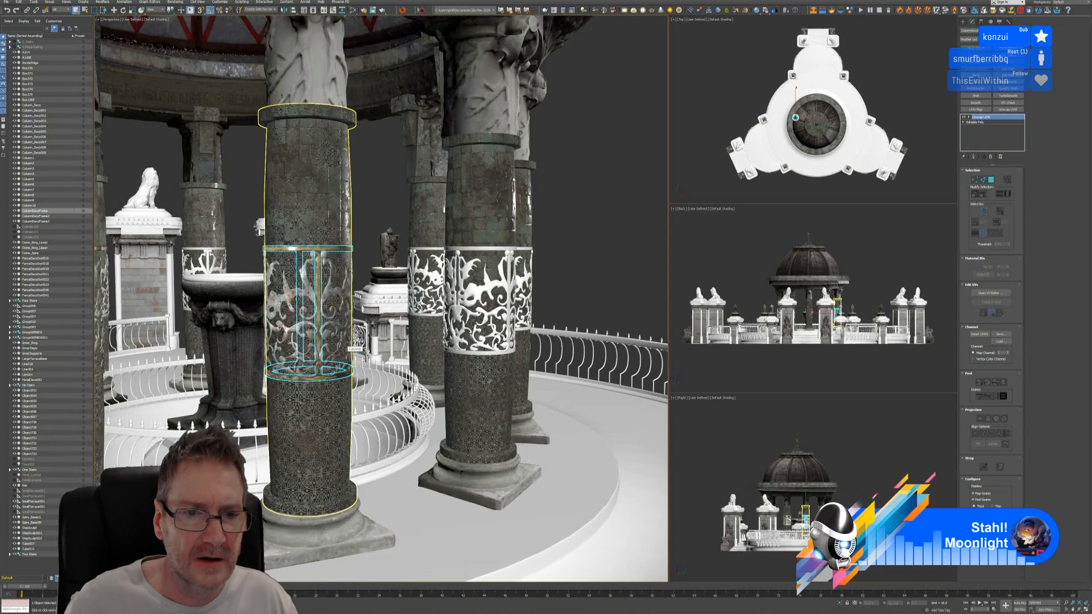
pyautogui.keyDown('alt'); pyautogui.moveTo(289, 370); pyautogui.dragTo(524, 312, button='middle'); pyautogui.keyUp('alt')
pyautogui.keyDown('alt'); pyautogui.moveTo(290, 342); pyautogui.dragTo(334, 306, button='middle'); pyautogui.keyUp('alt')
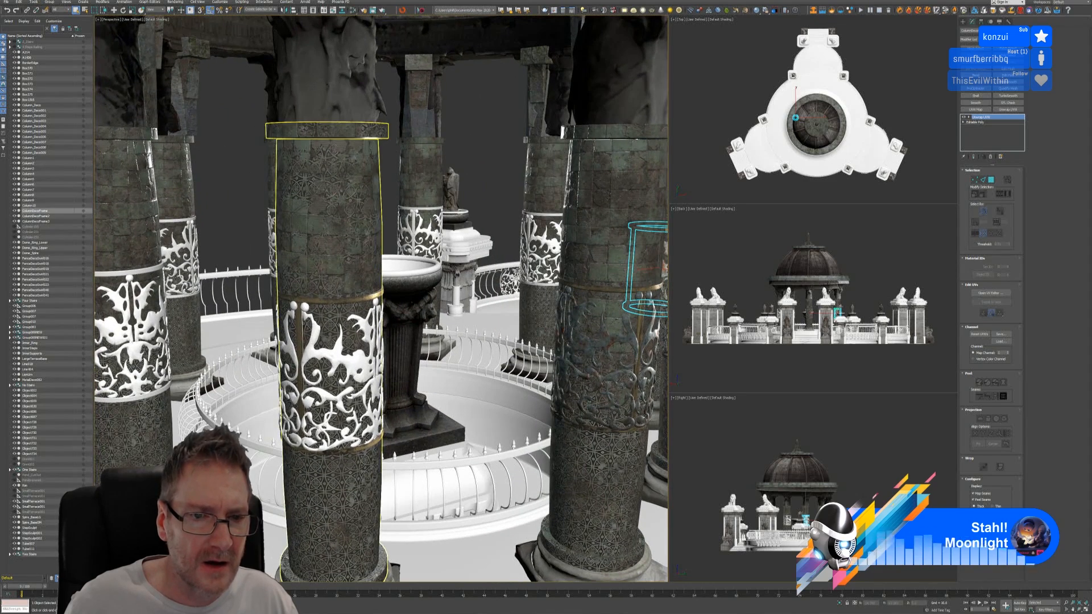
# Try pasting the copied Unwrap UVW modifier onto the already mapped column frame, and delete the duplicate modifier from its stack.
pyautogui.click(332, 330)
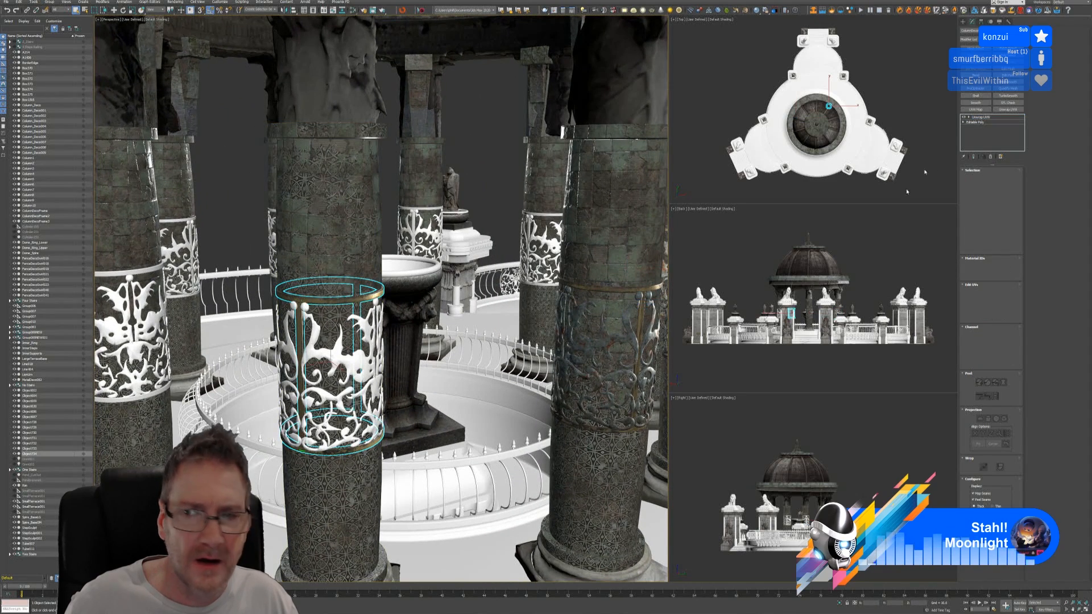
pyautogui.rightClick(982, 119)
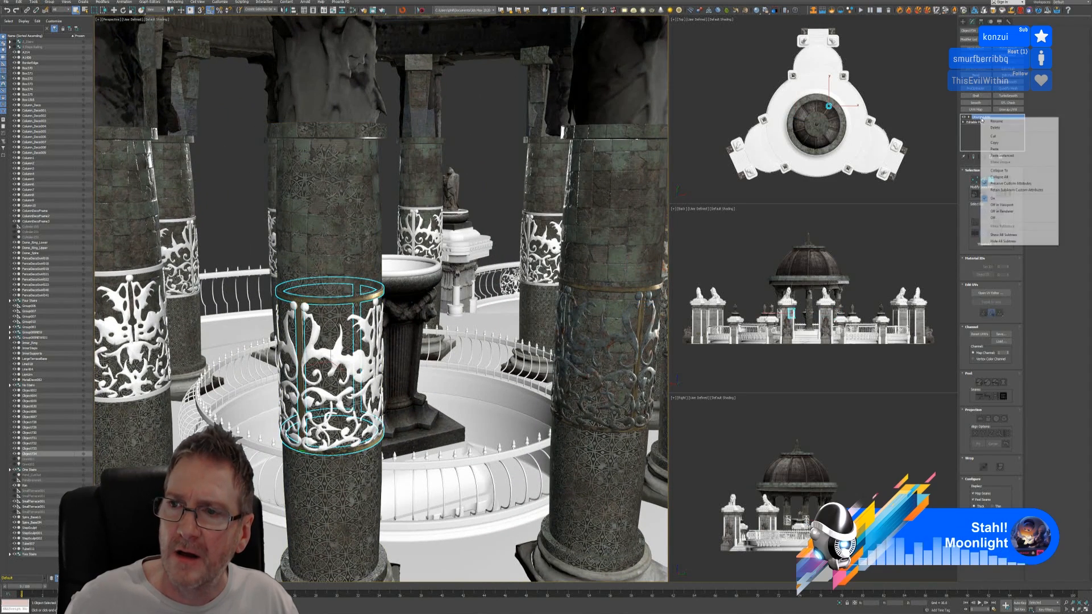
pyautogui.click(999, 148)
pyautogui.keyDown('alt'); pyautogui.moveTo(496, 326); pyautogui.dragTo(413, 344, button='middle'); pyautogui.keyUp('alt')
pyautogui.scroll(3, 340, 342)
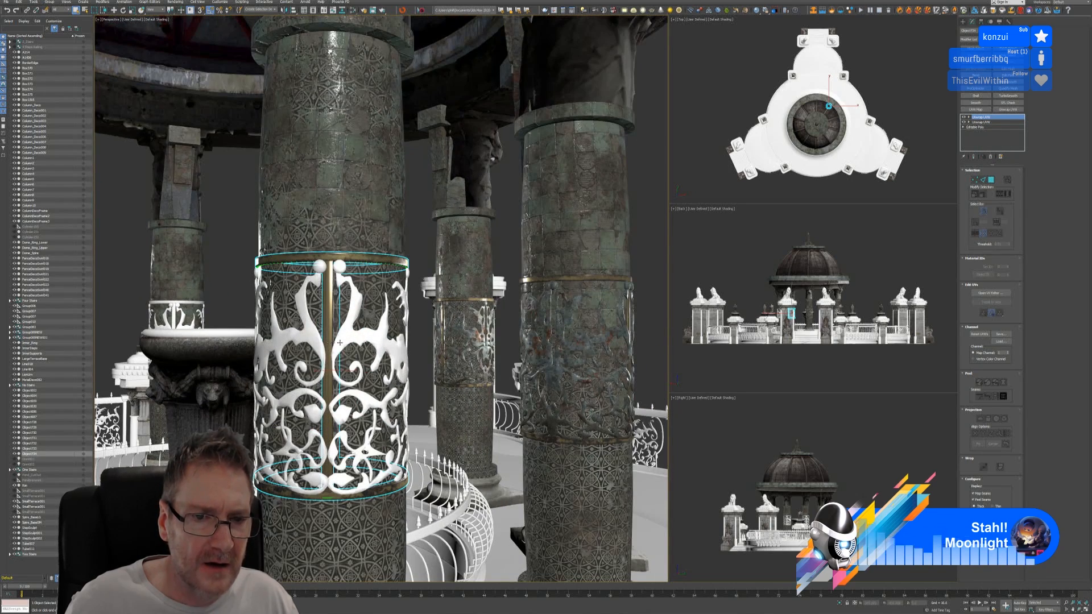
pyautogui.click(989, 157)
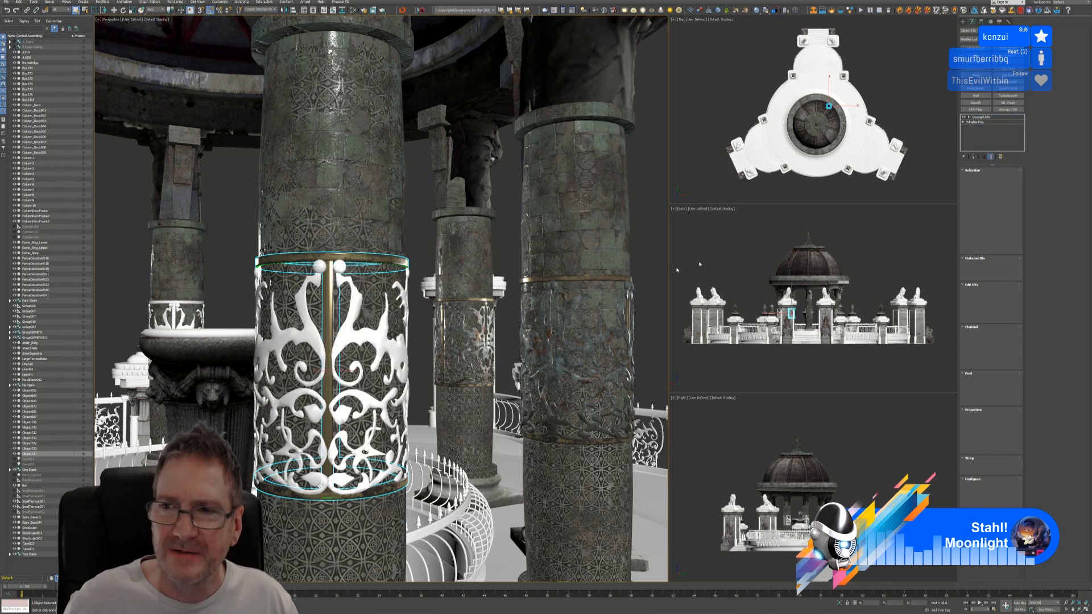
# Select the untextured frame on the neighbouring decorated column and paste the copied Unwrap UVW modifier onto it.
pyautogui.scroll(-4, 385, 355)
pyautogui.moveTo(384, 358); pyautogui.dragTo(555, 355, button='middle')
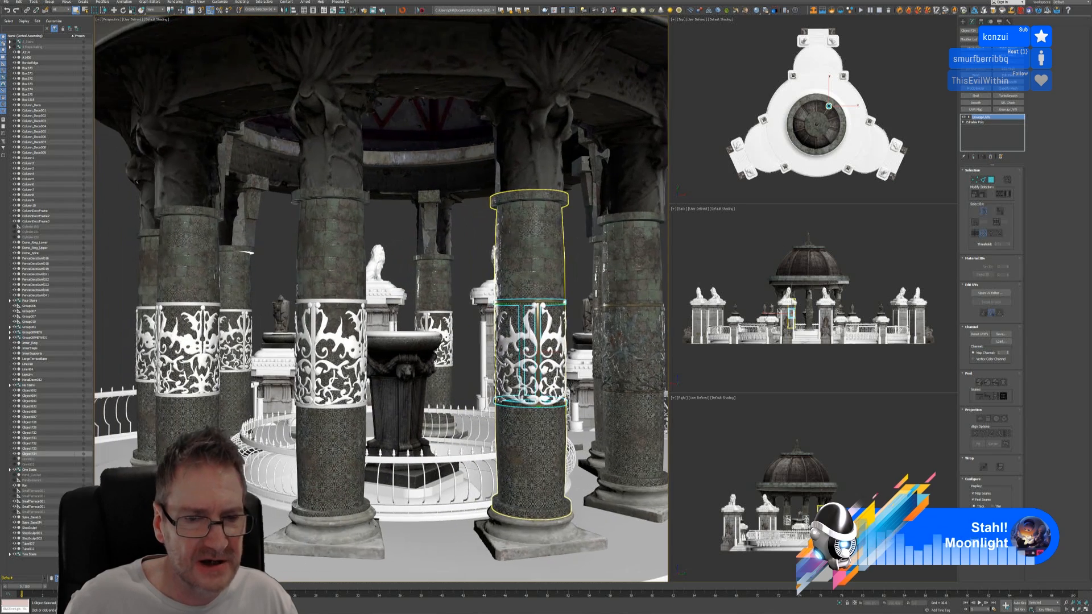
pyautogui.click(343, 300)
pyautogui.click(979, 117)
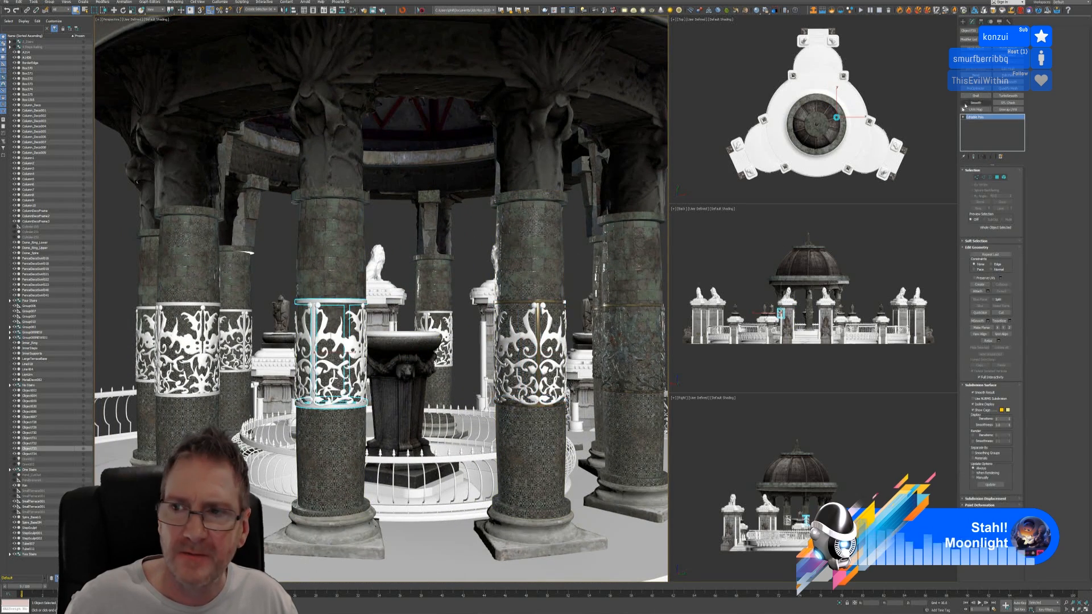
pyautogui.rightClick(987, 119)
pyautogui.click(989, 122)
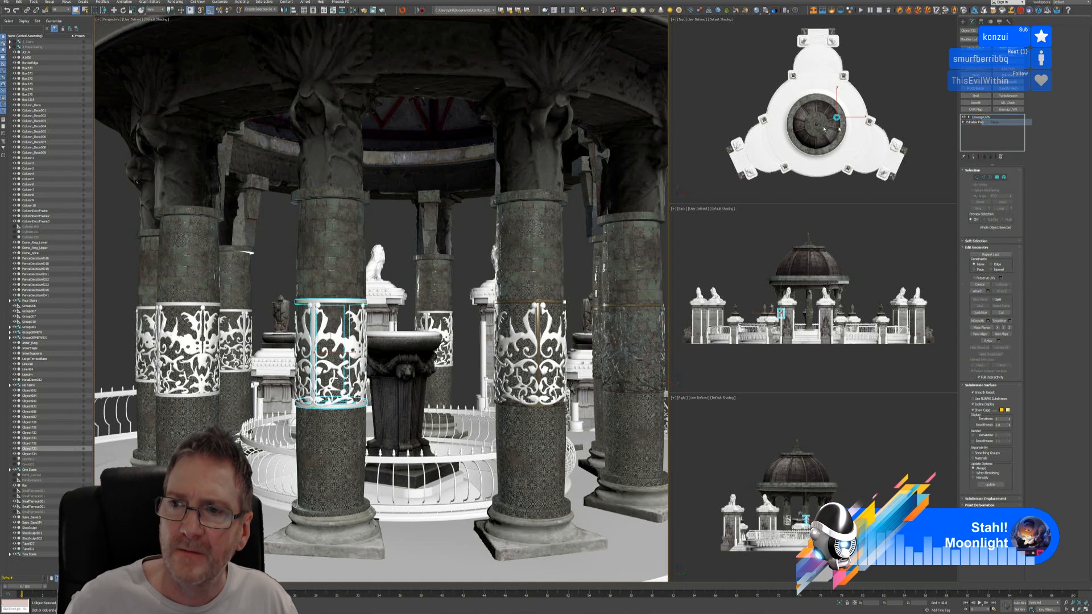
# Assign the brown metal DirectX Shader material fed by Map #31 to the selected frame.
pyautogui.click(353, 10)
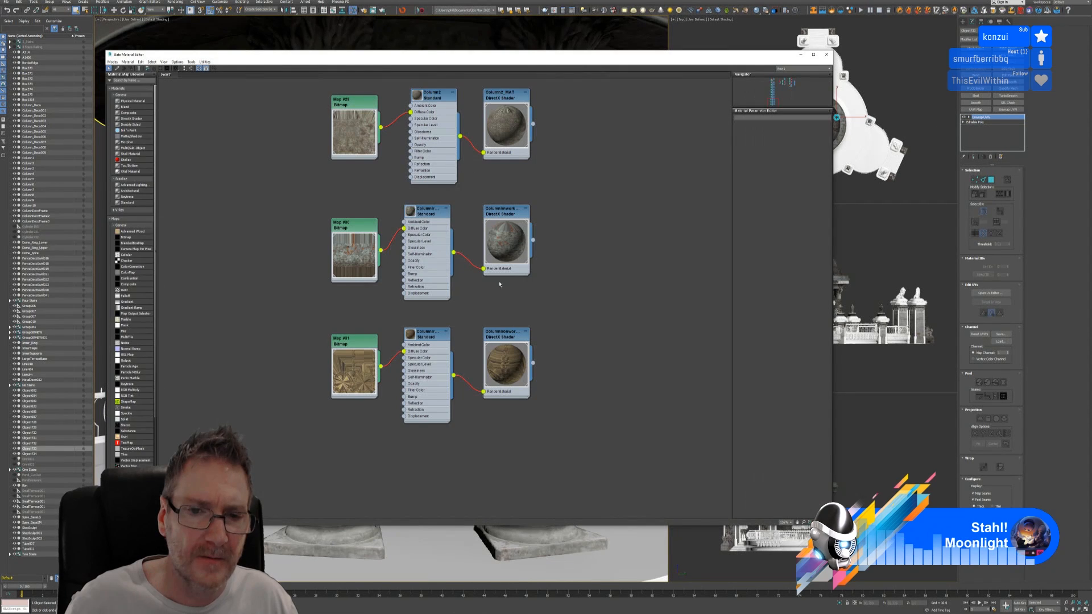
pyautogui.rightClick(510, 338)
pyautogui.click(546, 344)
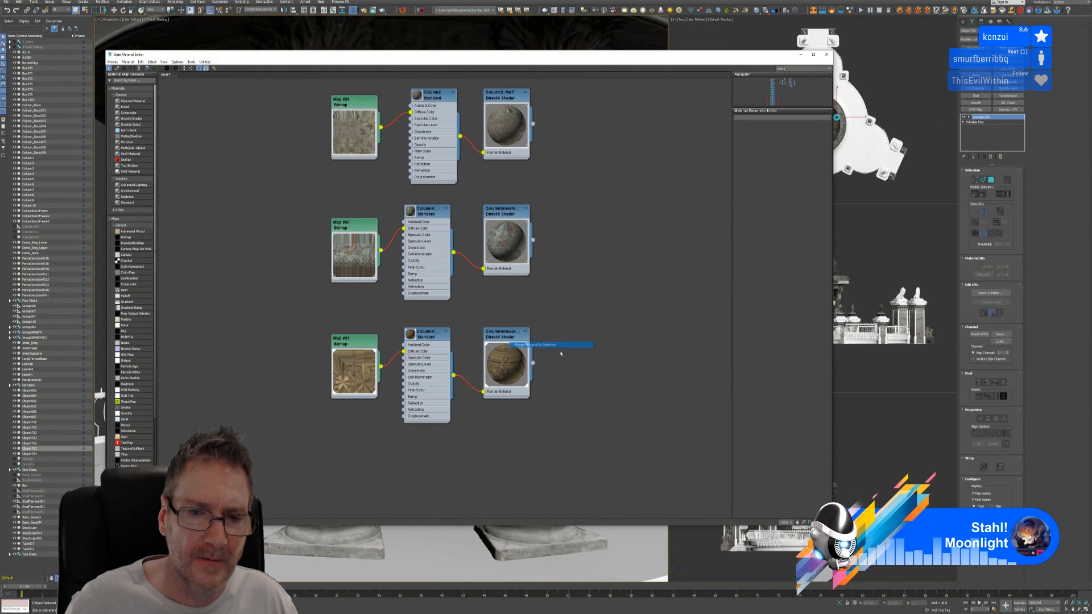
pyautogui.click(826, 55)
# Examine the newly textured frame up close from its upper ring to its lower ring and around the column.
pyautogui.scroll(5, 307, 342)
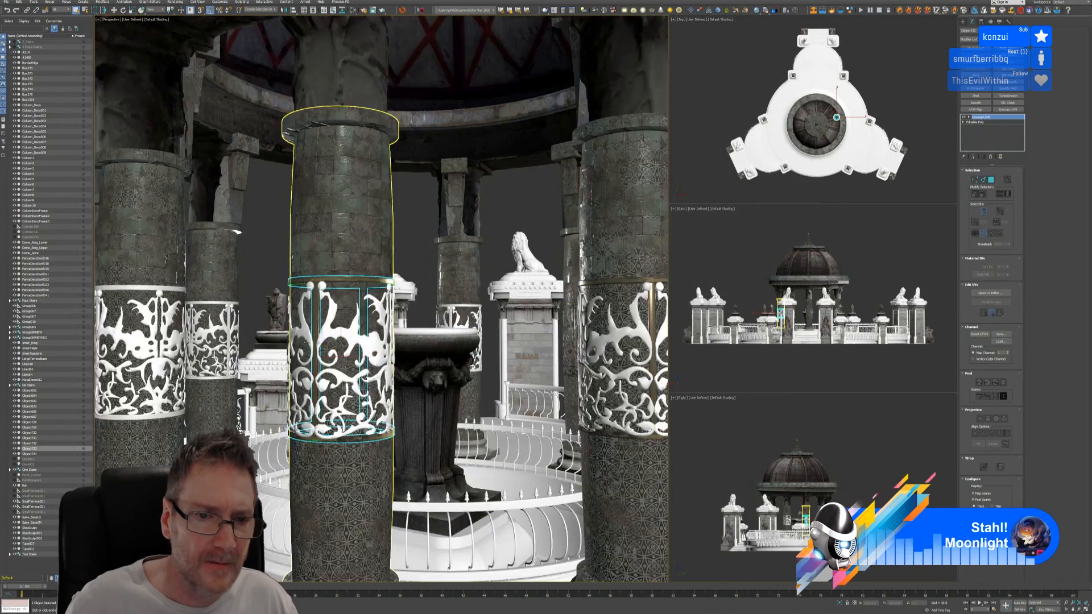
pyautogui.click(307, 342)
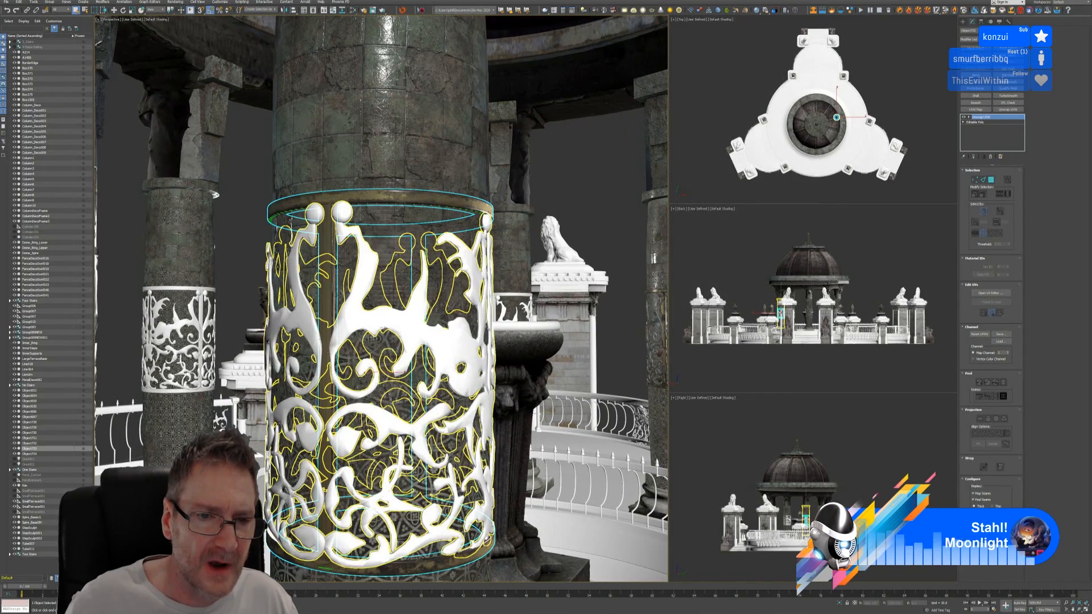
pyautogui.moveTo(367, 287); pyautogui.dragTo(512, 278, button='middle')
pyautogui.scroll(5, 511, 280)
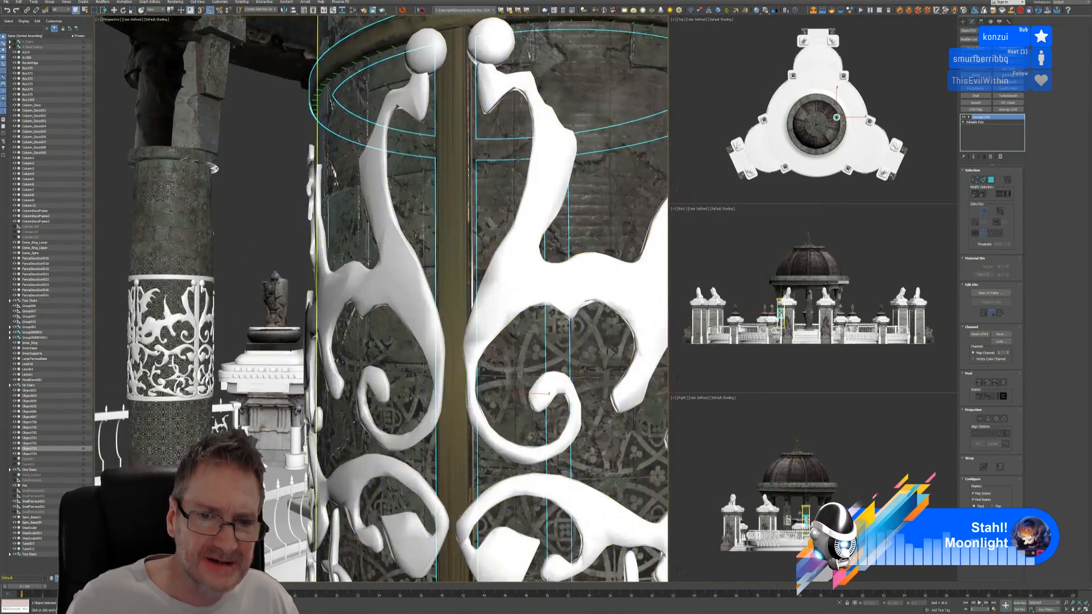
pyautogui.moveTo(509, 193); pyautogui.dragTo(375, 373, button='middle')
pyautogui.moveTo(454, 366); pyautogui.dragTo(453, 74, button='middle')
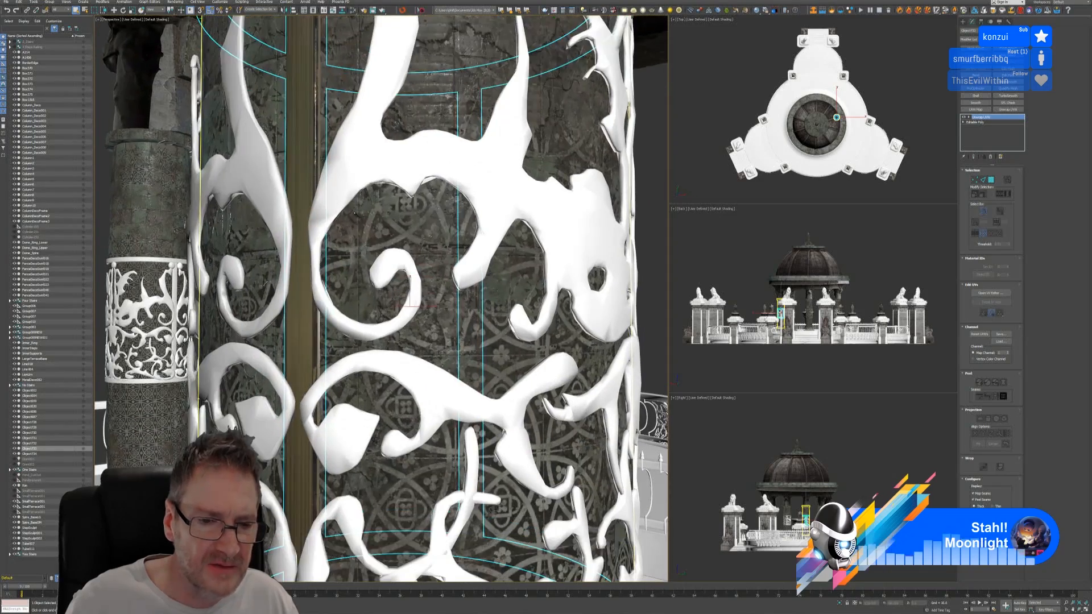
pyautogui.moveTo(398, 432); pyautogui.dragTo(398, 187, button='middle')
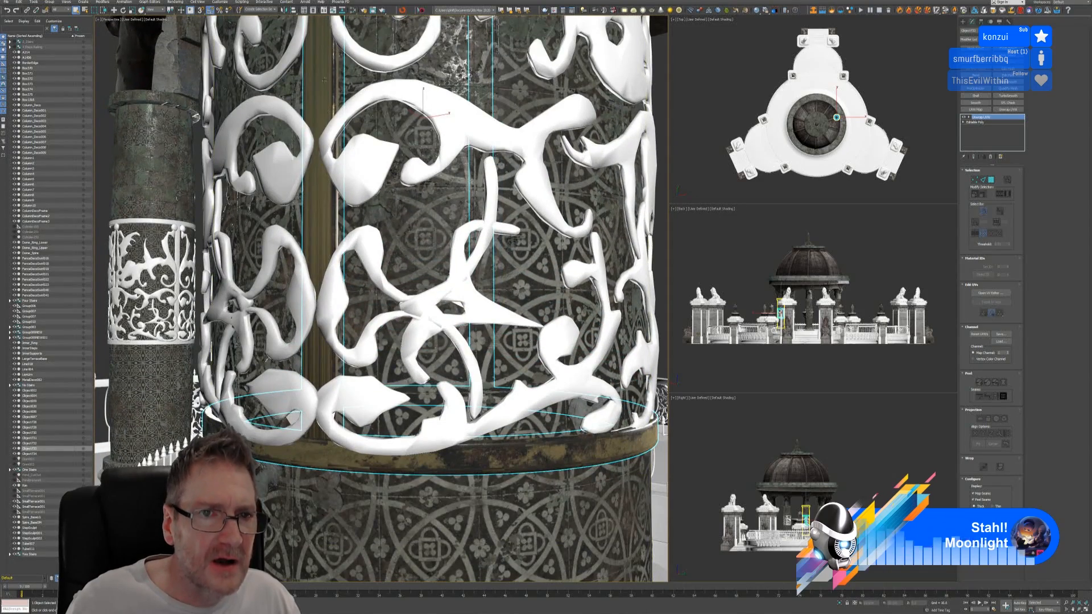
pyautogui.scroll(-6, 321, 136)
pyautogui.keyDown('alt'); pyautogui.moveTo(443, 177); pyautogui.dragTo(439, 265, button='middle'); pyautogui.keyUp('alt')
pyautogui.scroll(-5, 441, 265)
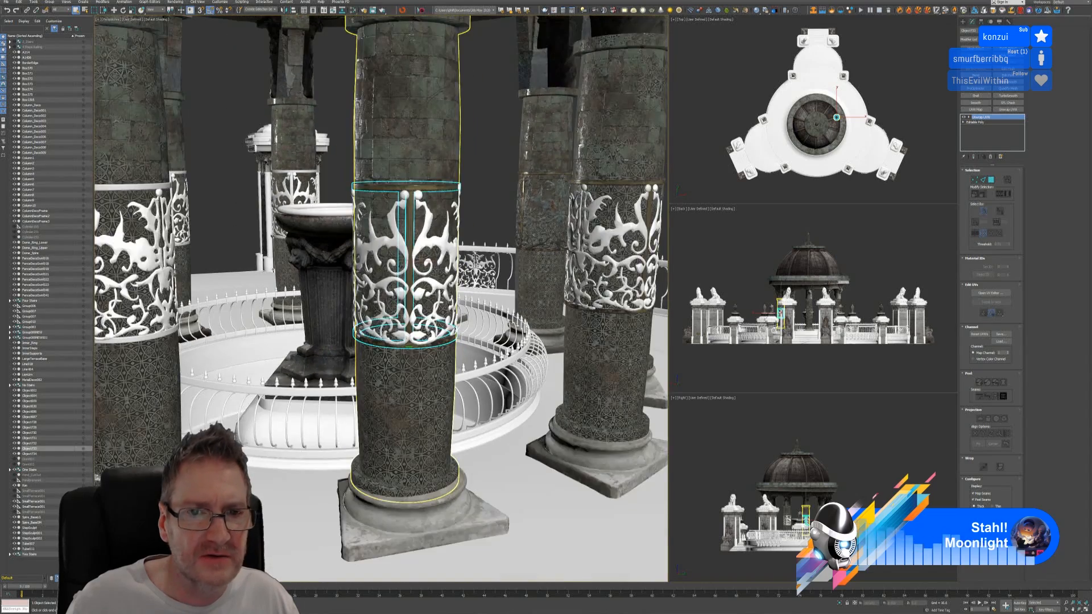
pyautogui.keyDown('alt'); pyautogui.moveTo(290, 263); pyautogui.dragTo(253, 257, button='middle'); pyautogui.keyUp('alt')
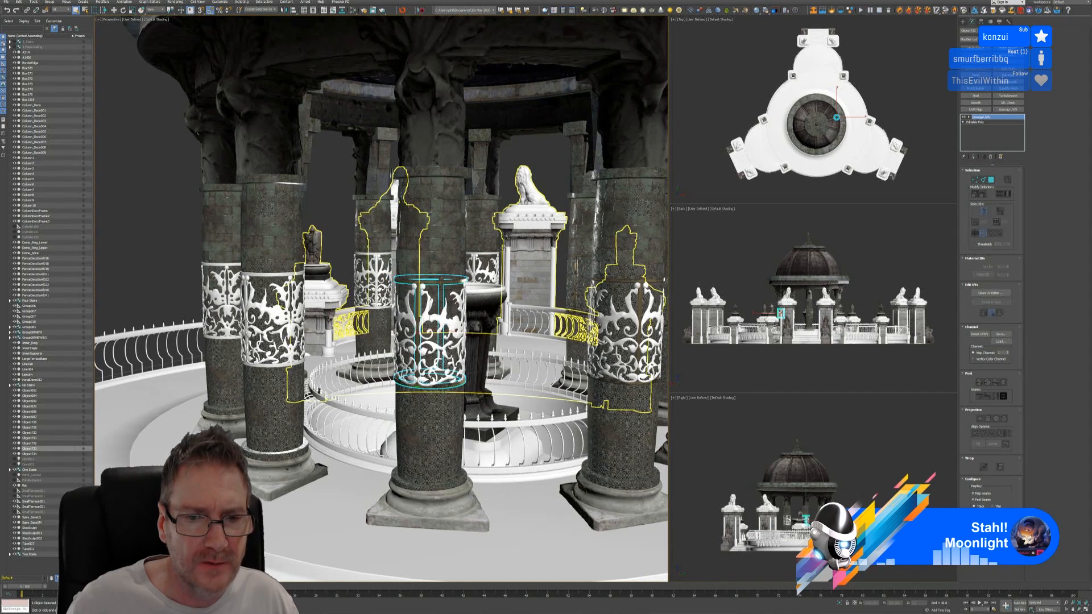
pyautogui.scroll(5, 417, 302)
pyautogui.scroll(2, 416, 302)
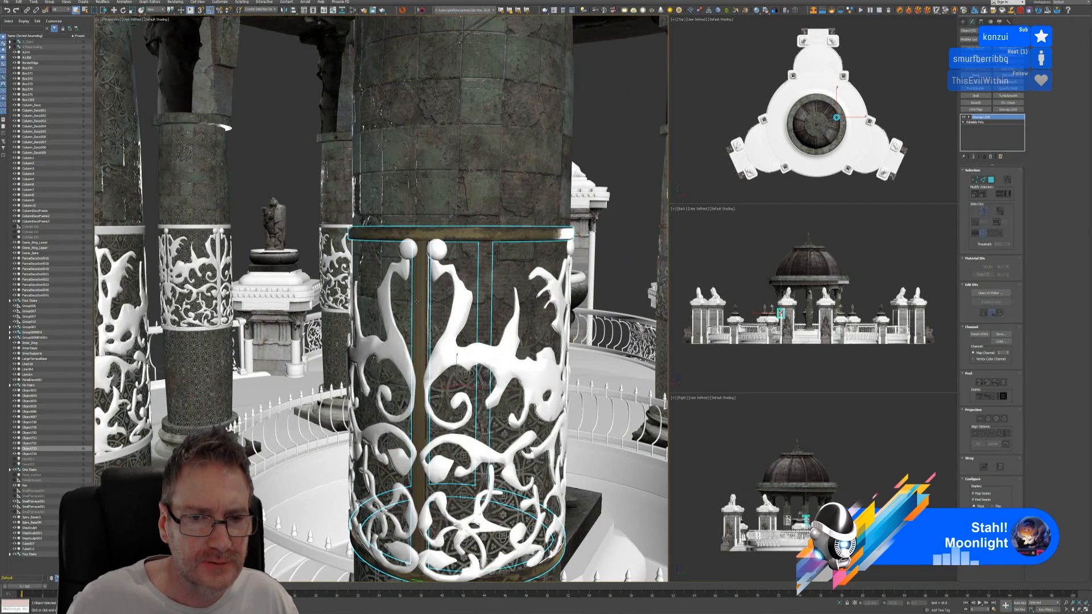
pyautogui.scroll(-8, 416, 302)
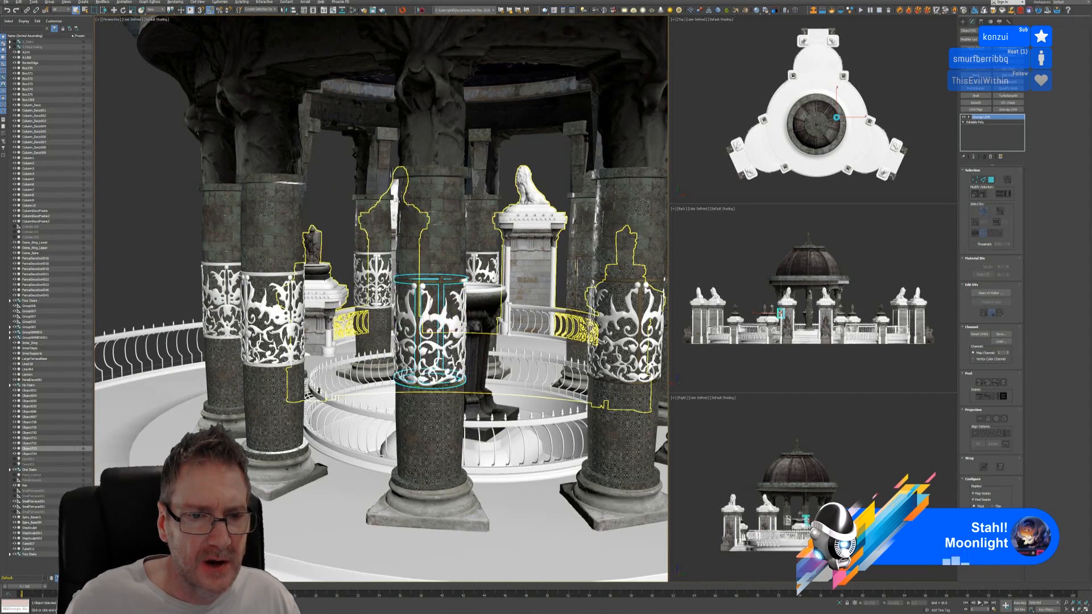
# Select the untextured frame on the next column around the gazebo and paste the copied Unwrap UVW modifier onto it.
pyautogui.keyDown('alt'); pyautogui.moveTo(305, 339); pyautogui.dragTo(441, 314, button='middle'); pyautogui.keyUp('alt')
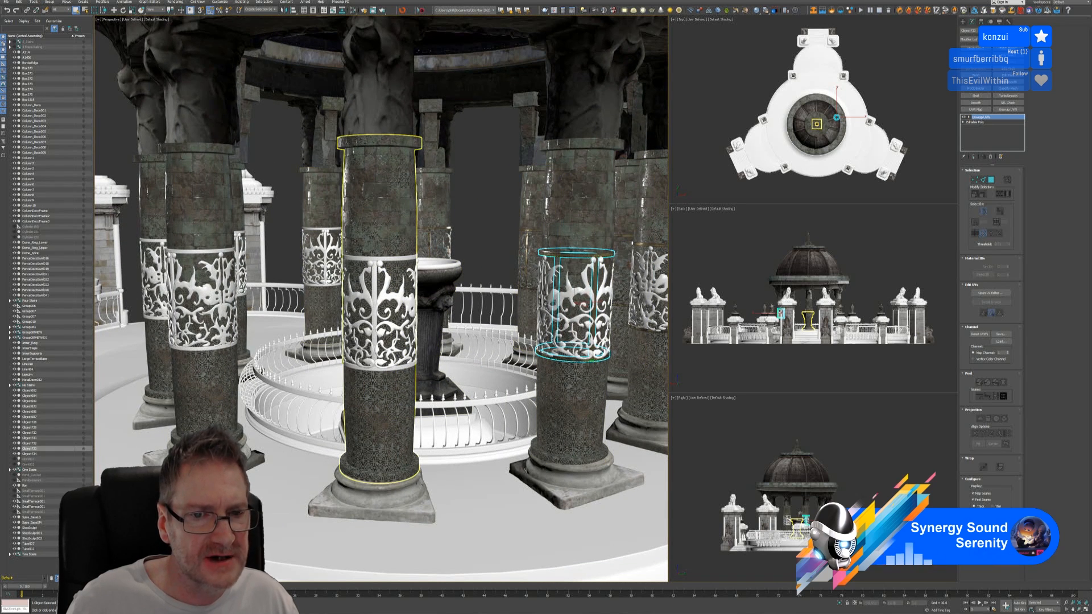
pyautogui.click(374, 277)
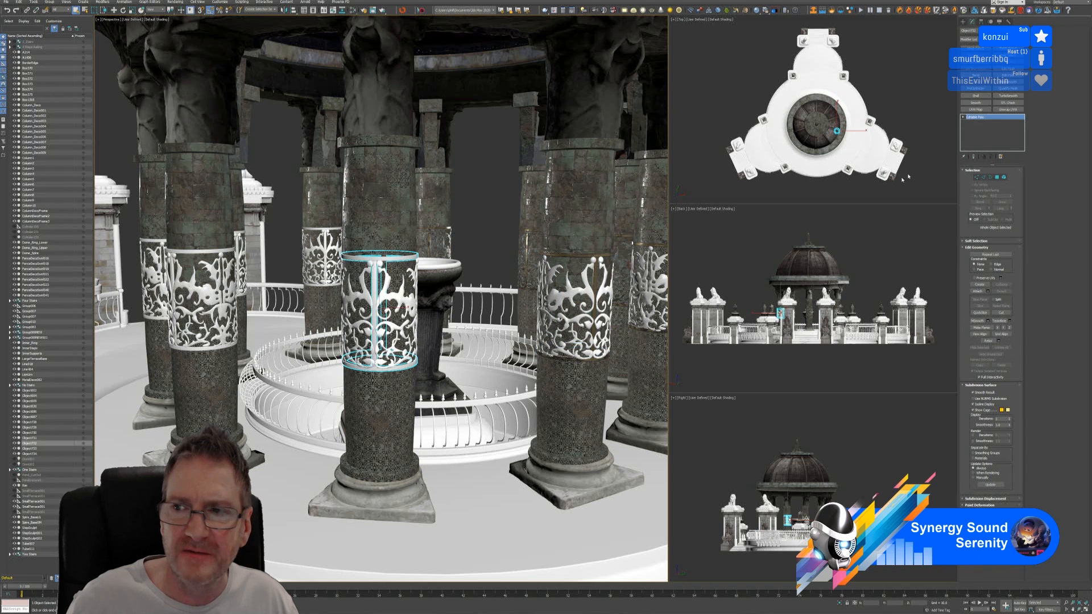
pyautogui.rightClick(979, 118)
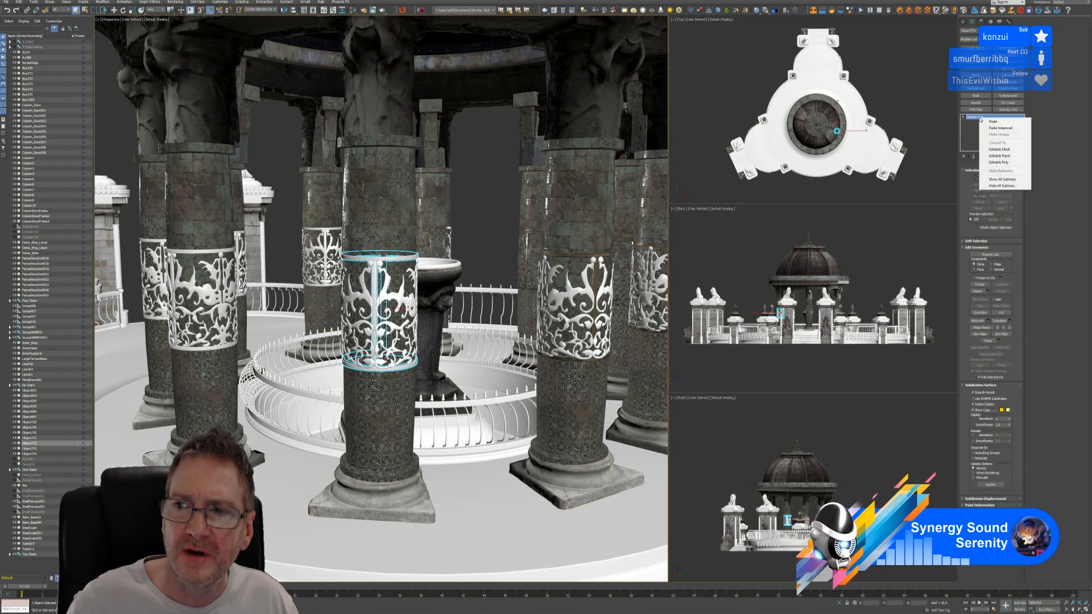
pyautogui.click(990, 121)
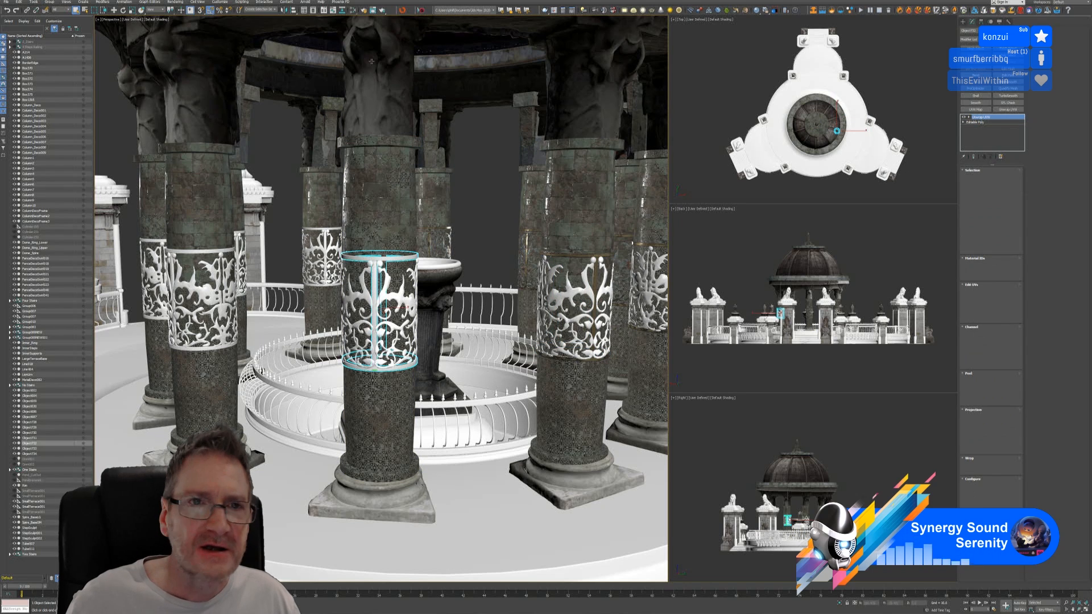
# Give this frame the brown DirectX Shader material fed by Map #31 and check the texture on the column.
pyautogui.click(353, 11)
pyautogui.rightClick(512, 336)
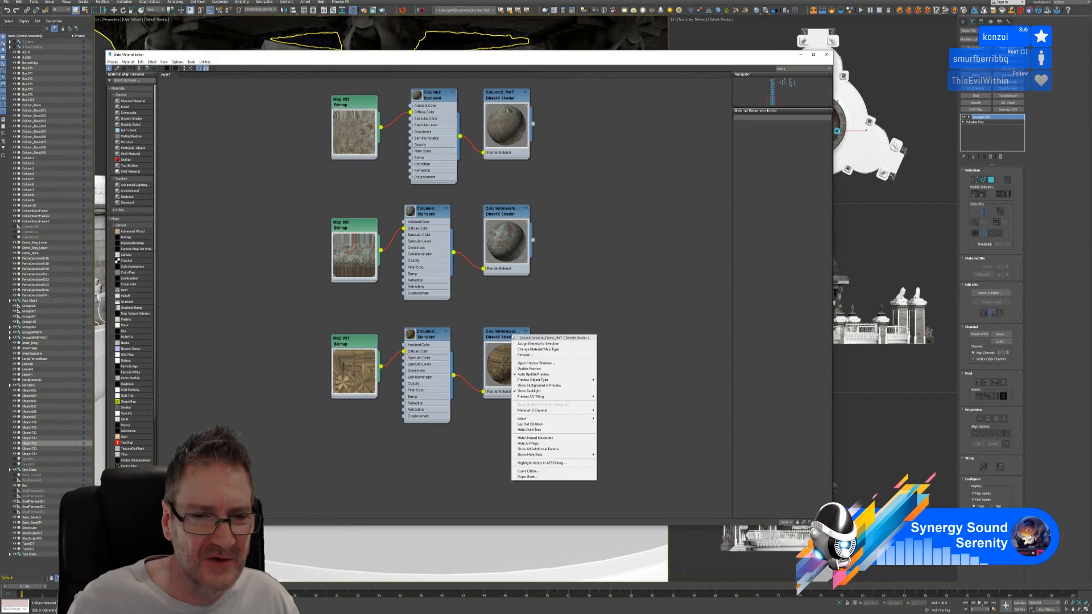
pyautogui.click(529, 343)
pyautogui.click(826, 55)
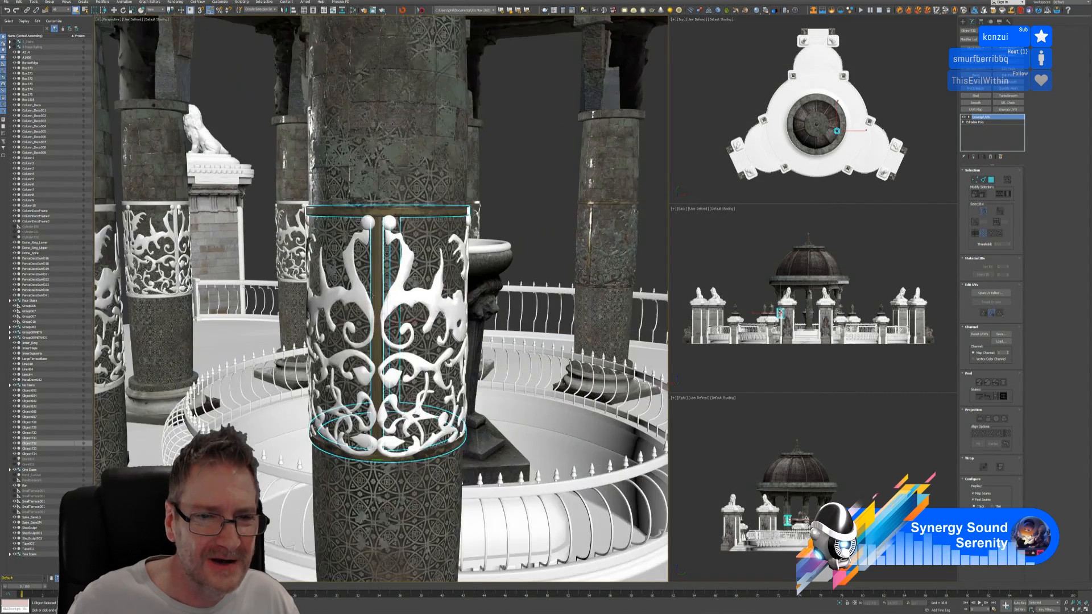
pyautogui.scroll(-8, 384, 319)
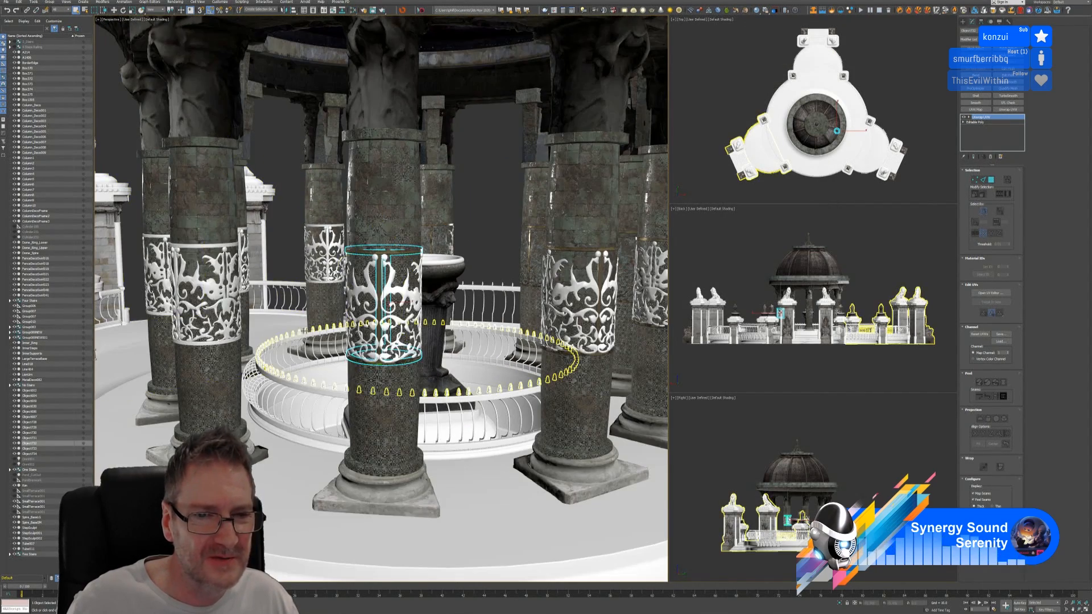
# Look around the gazebo columns, comparing the fully textured ornaments and frames with those still carrying white decoration.
pyautogui.scroll(-5, 310, 325)
pyautogui.keyDown('alt'); pyautogui.moveTo(305, 331); pyautogui.dragTo(194, 367, button='middle'); pyautogui.keyUp('alt')
pyautogui.moveTo(412, 367); pyautogui.dragTo(335, 300, button='middle')
pyautogui.scroll(-3, 387, 283)
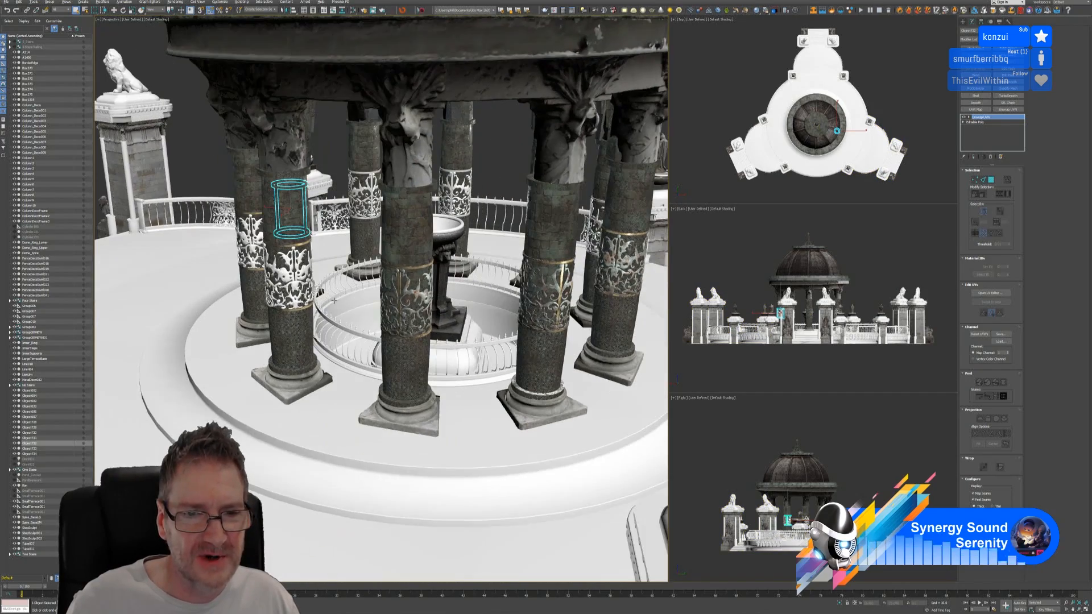
pyautogui.scroll(5, 361, 319)
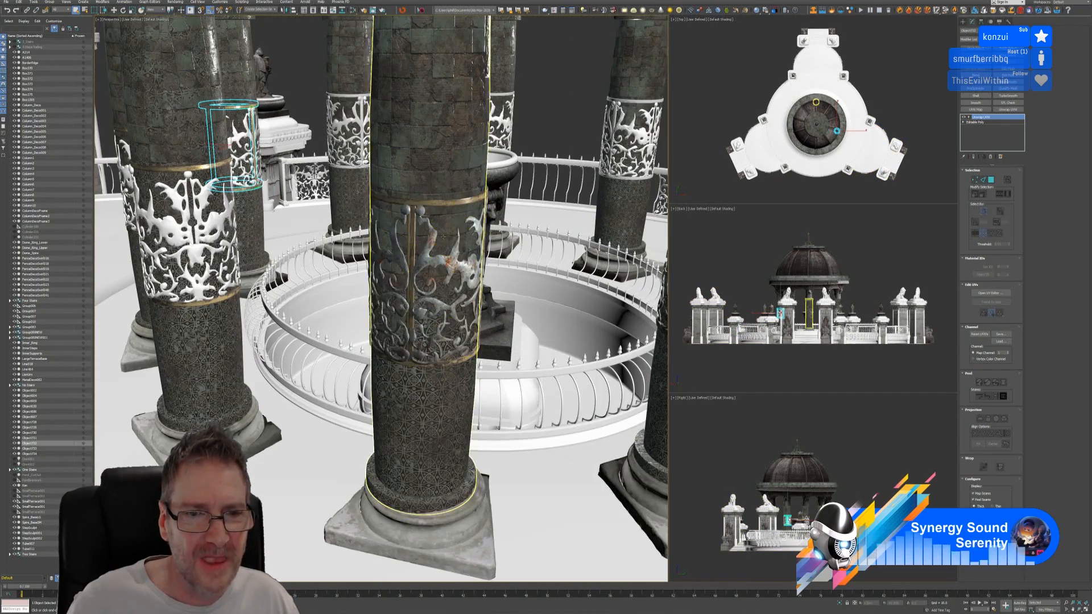
pyautogui.keyDown('alt'); pyautogui.moveTo(443, 237); pyautogui.dragTo(418, 183, button='middle'); pyautogui.keyUp('alt')
pyautogui.scroll(3, 285, 148)
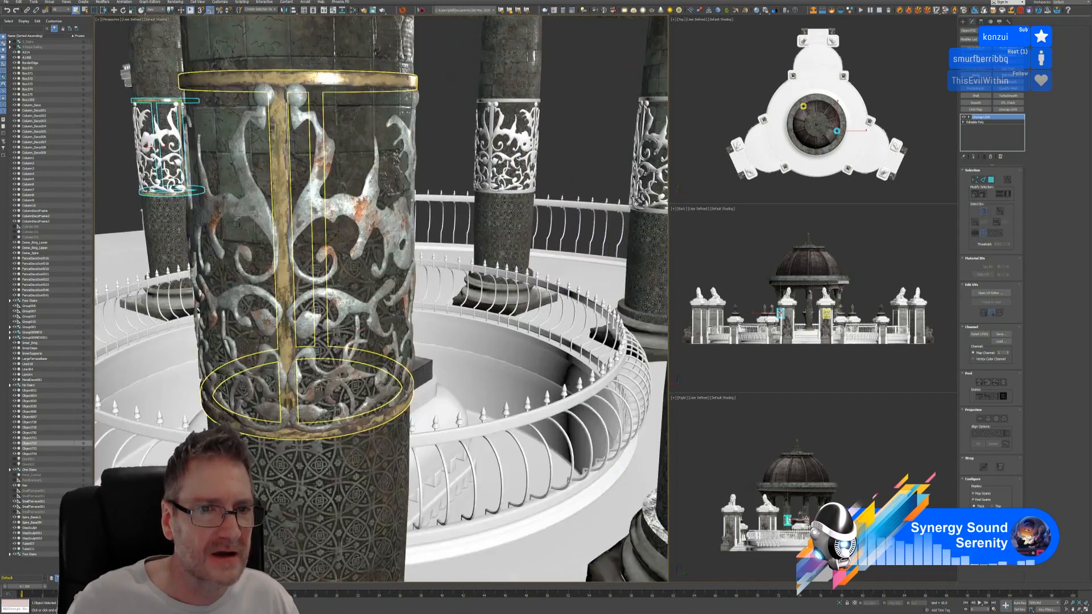
pyautogui.scroll(2, 284, 144)
pyautogui.scroll(-5, 282, 149)
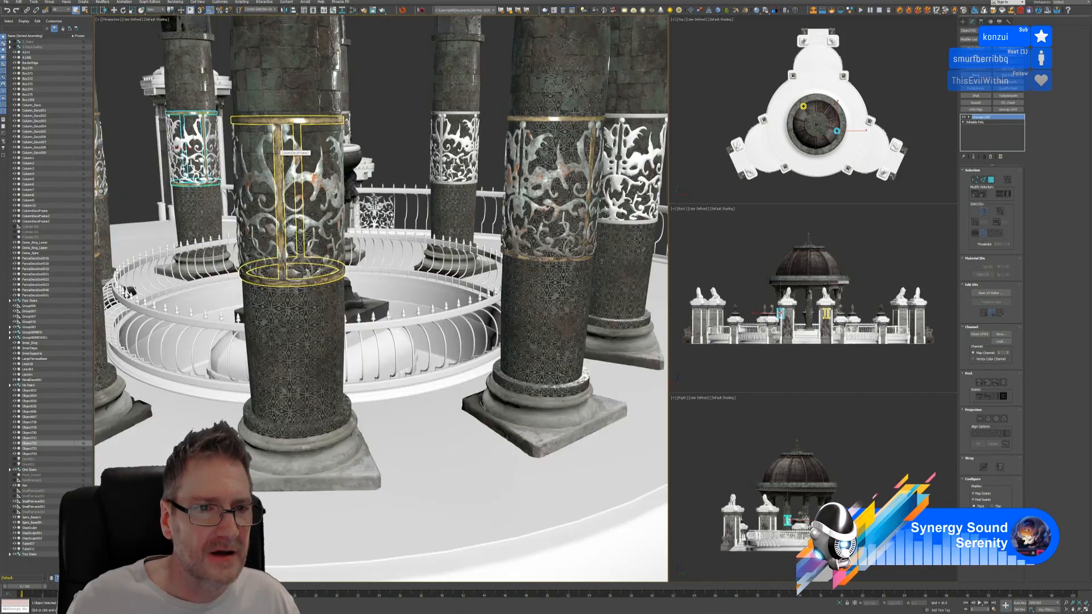
pyautogui.scroll(-3, 278, 145)
pyautogui.moveTo(262, 198); pyautogui.dragTo(348, 209, button='middle')
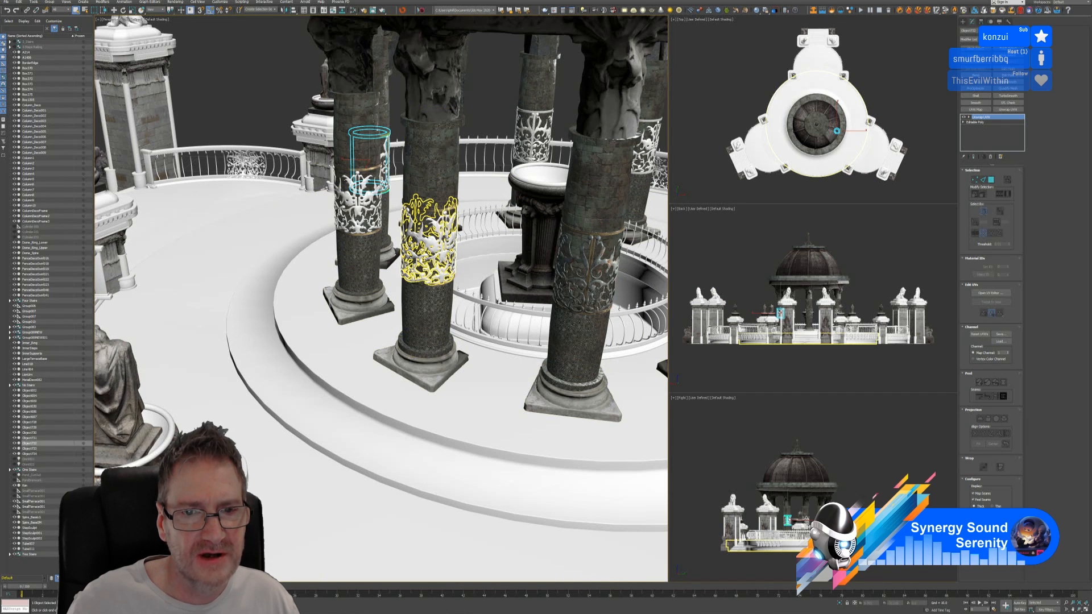
# Select the white ornament together with its surrounding frame on one column and compare it with the textured neighbour.
pyautogui.click(430, 236)
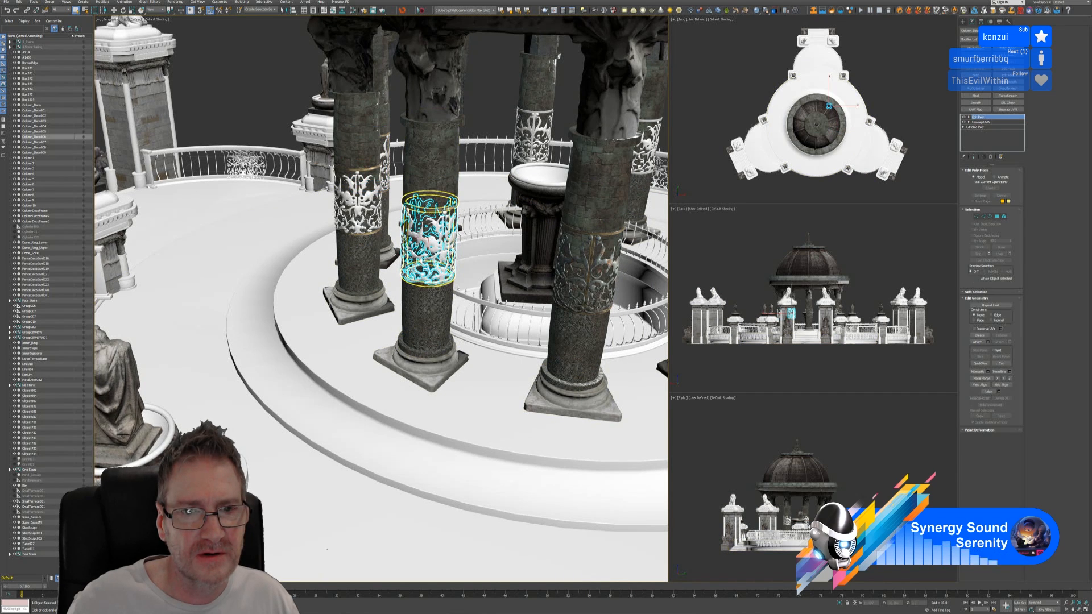
pyautogui.keyDown('ctrl'); pyautogui.click(429, 239); pyautogui.keyUp('ctrl')
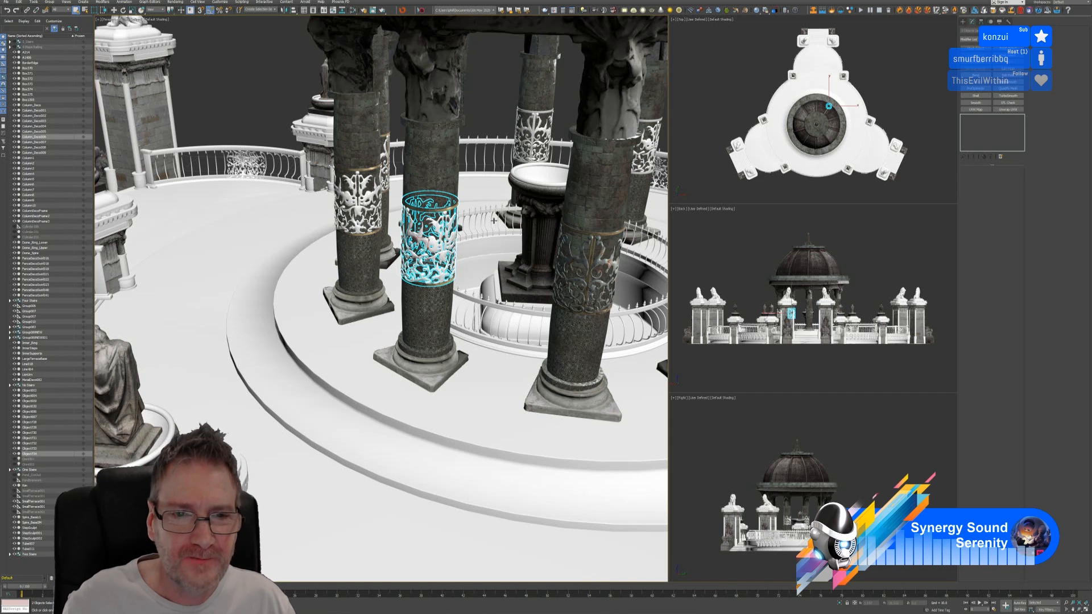
pyautogui.scroll(5, 405, 250)
pyautogui.scroll(-4, 427, 222)
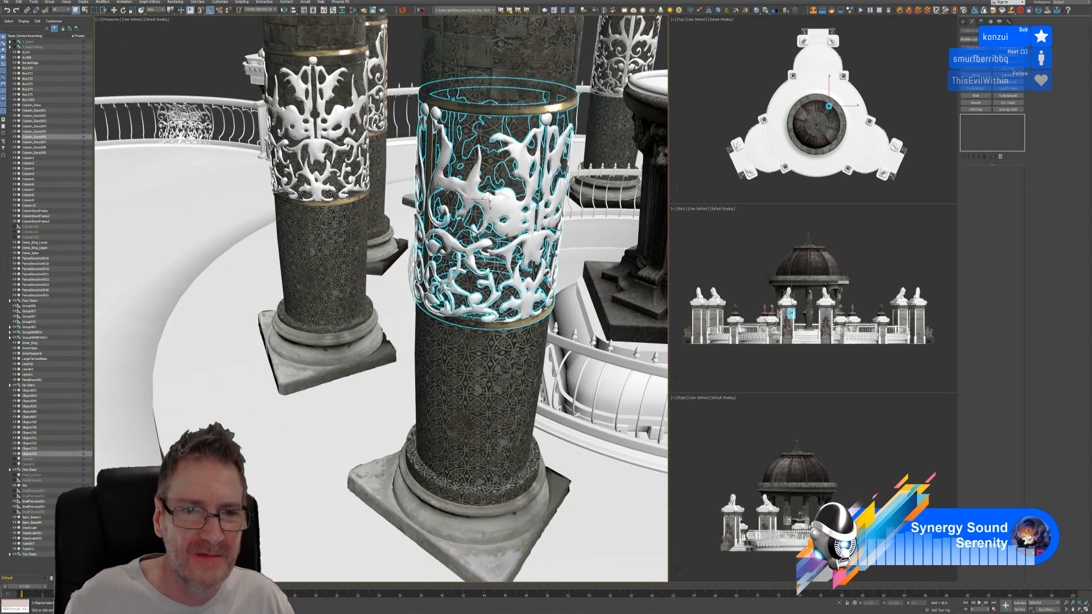
pyautogui.moveTo(645, 207); pyautogui.dragTo(491, 182, button='middle')
pyautogui.scroll(4, 492, 182)
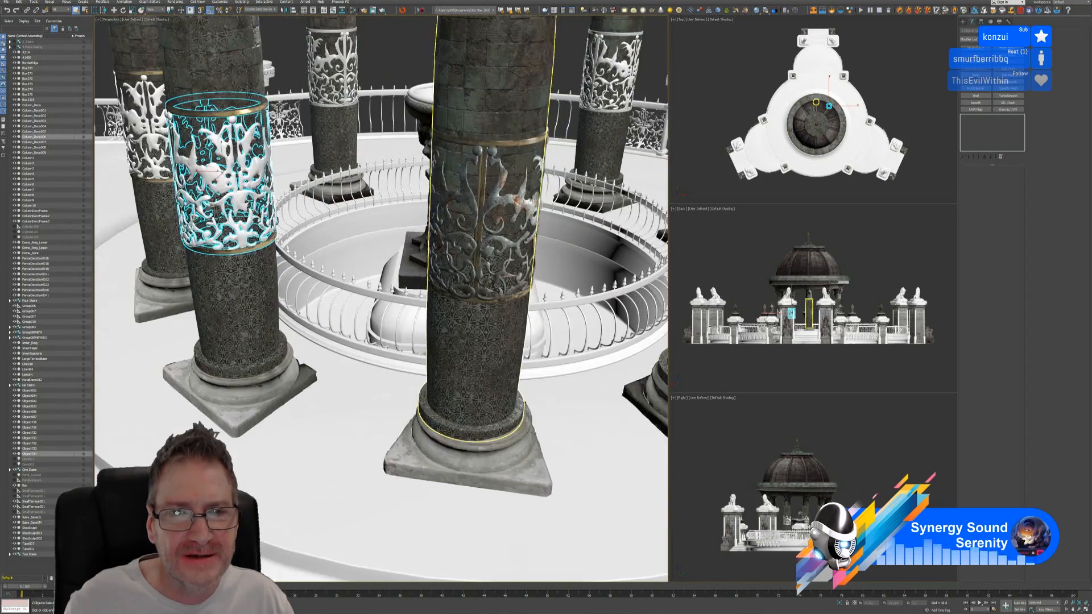
pyautogui.scroll(-6, 491, 181)
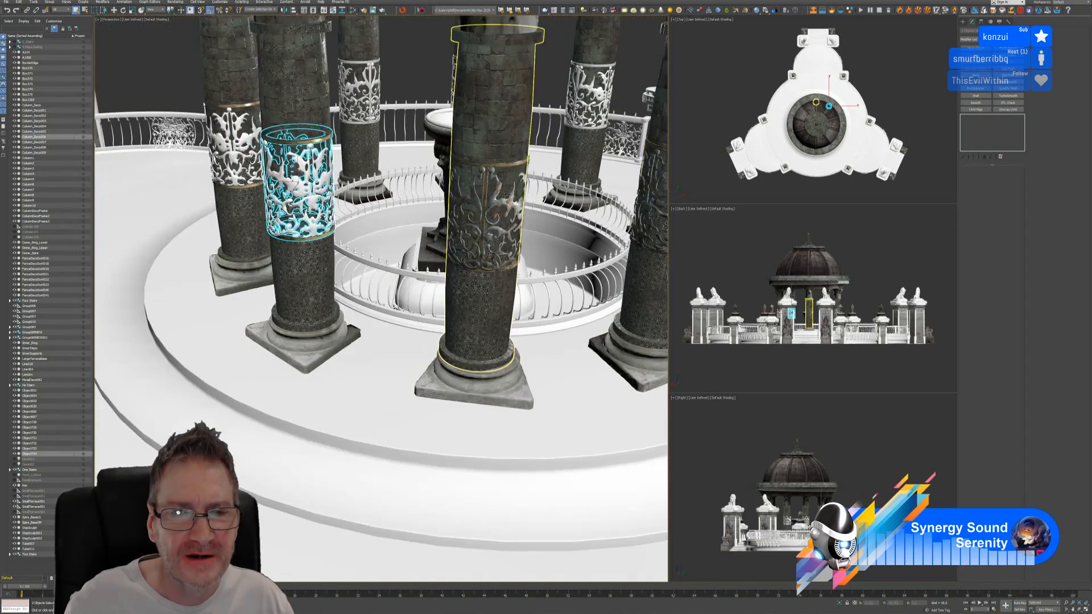
# Examine the textured ornaments and frames on adjacent gazebo columns, comparing how their metal textures look up close.
pyautogui.scroll(3, 362, 187)
pyautogui.moveTo(362, 188); pyautogui.dragTo(307, 190, button='middle')
pyautogui.scroll(5, 506, 180)
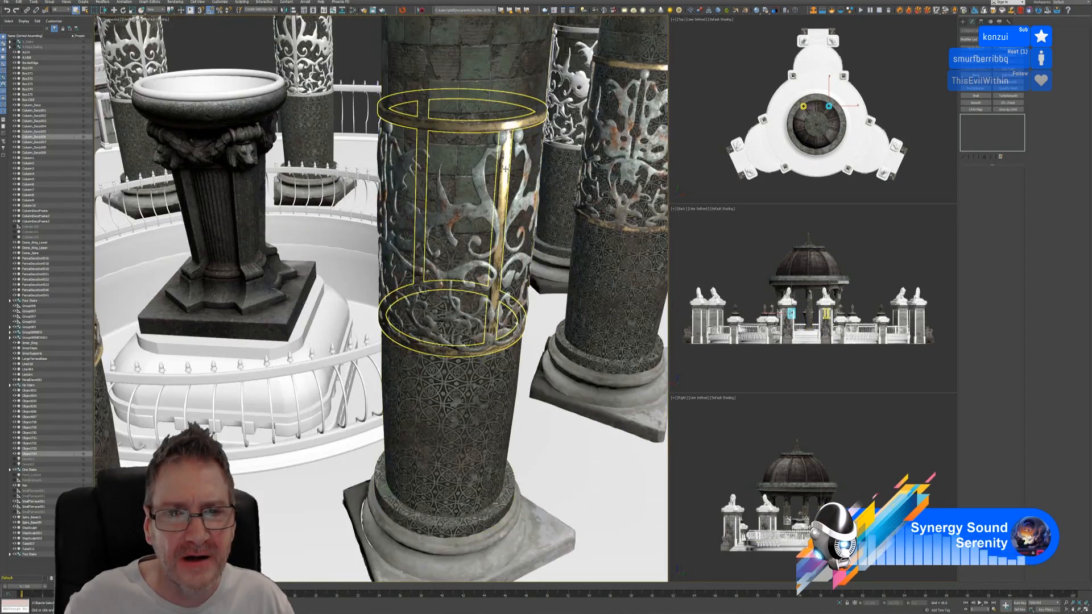
pyautogui.moveTo(504, 190); pyautogui.dragTo(425, 149, button='middle')
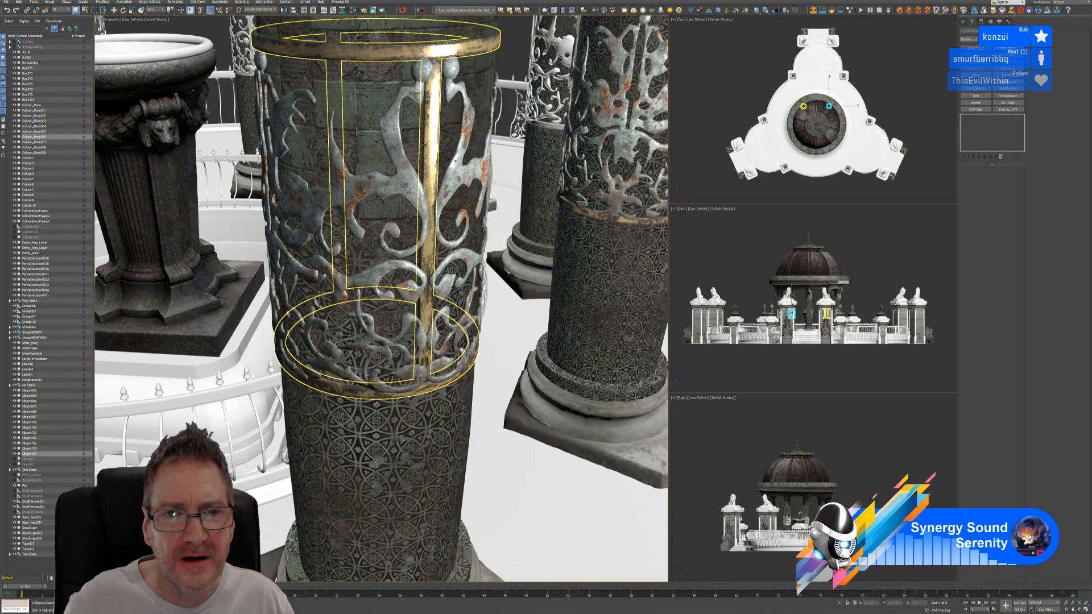
pyautogui.scroll(-2, 425, 181)
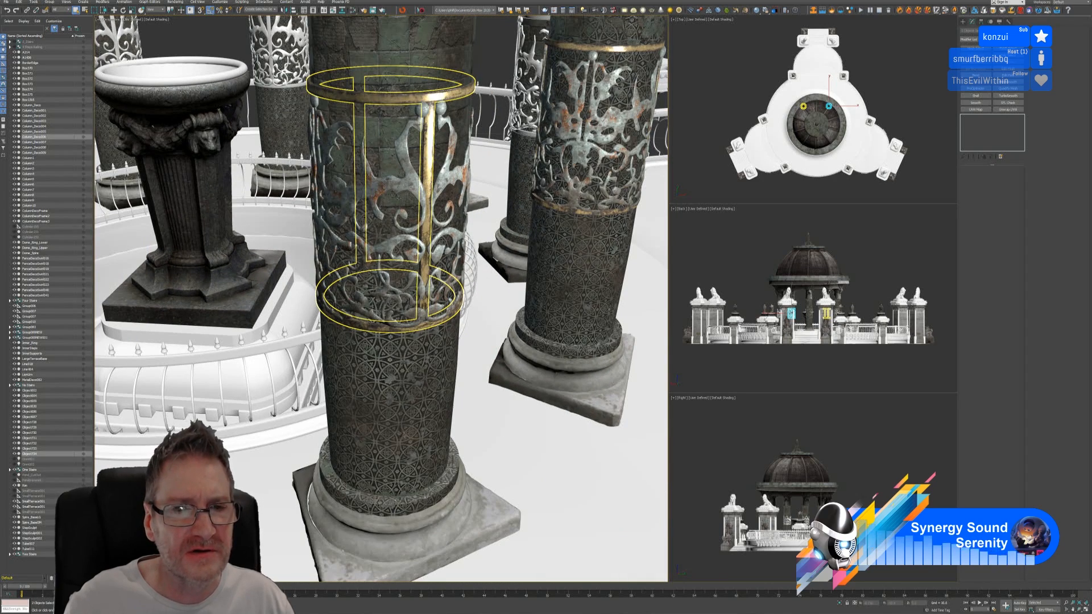
pyautogui.moveTo(426, 188); pyautogui.dragTo(469, 195, button='middle')
pyautogui.scroll(-2, 470, 195)
pyautogui.moveTo(360, 223); pyautogui.dragTo(324, 222, button='middle')
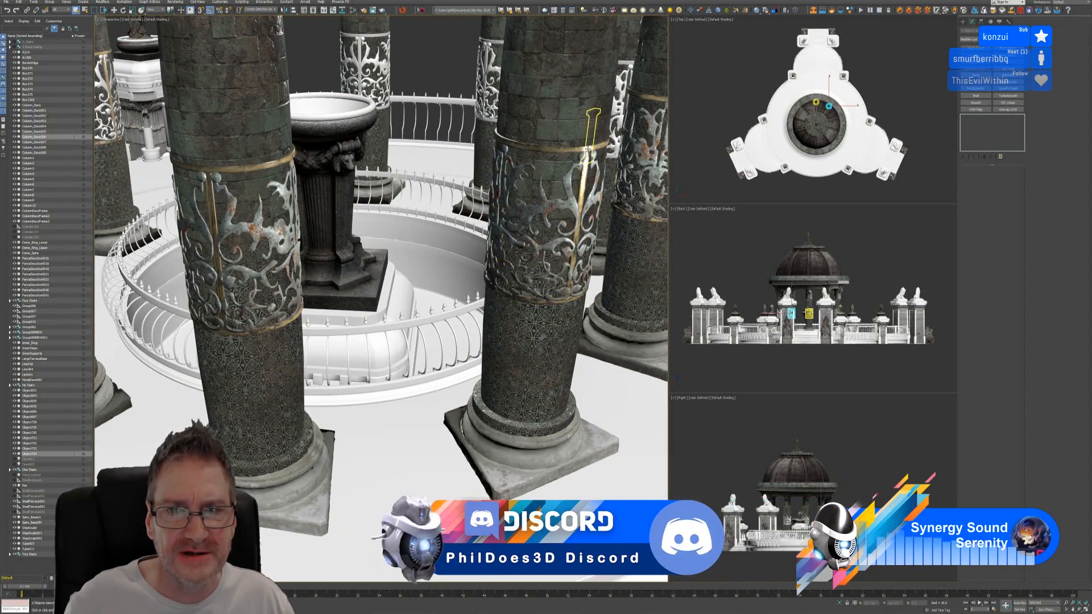
# Select the correctly textured gold frame and copy its map channel through the Channel Info utility.
pyautogui.click(581, 199)
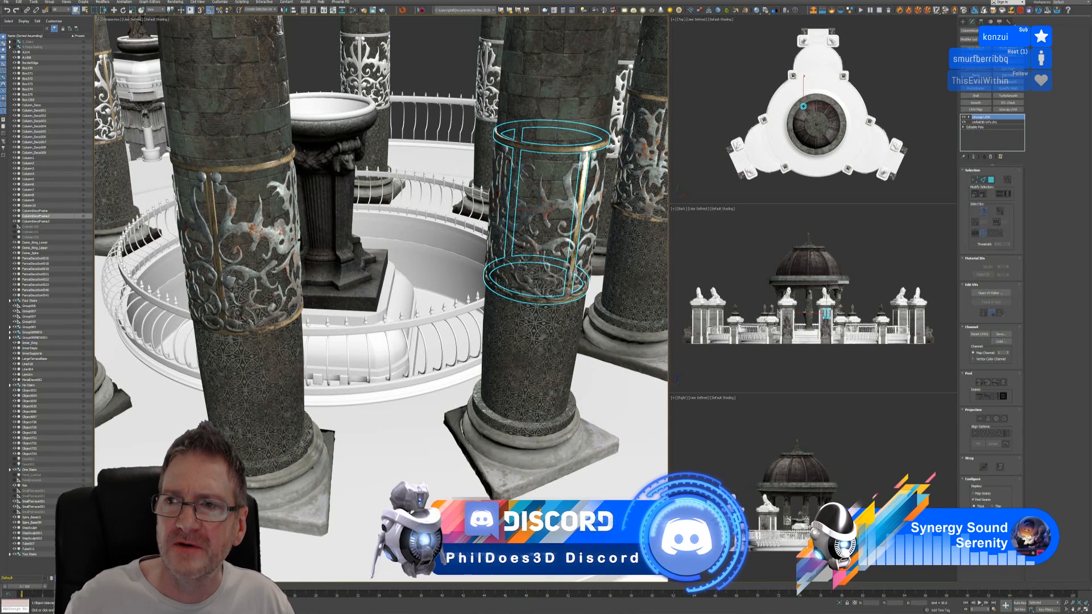
pyautogui.click(1008, 22)
pyautogui.click(991, 132)
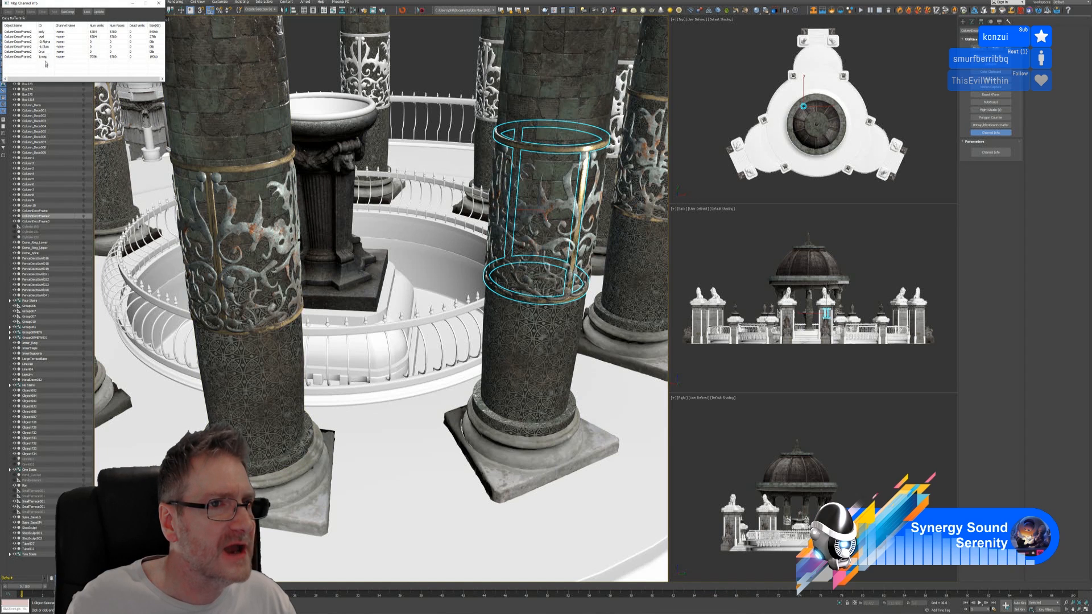
pyautogui.click(45, 58)
pyautogui.rightClick(45, 57)
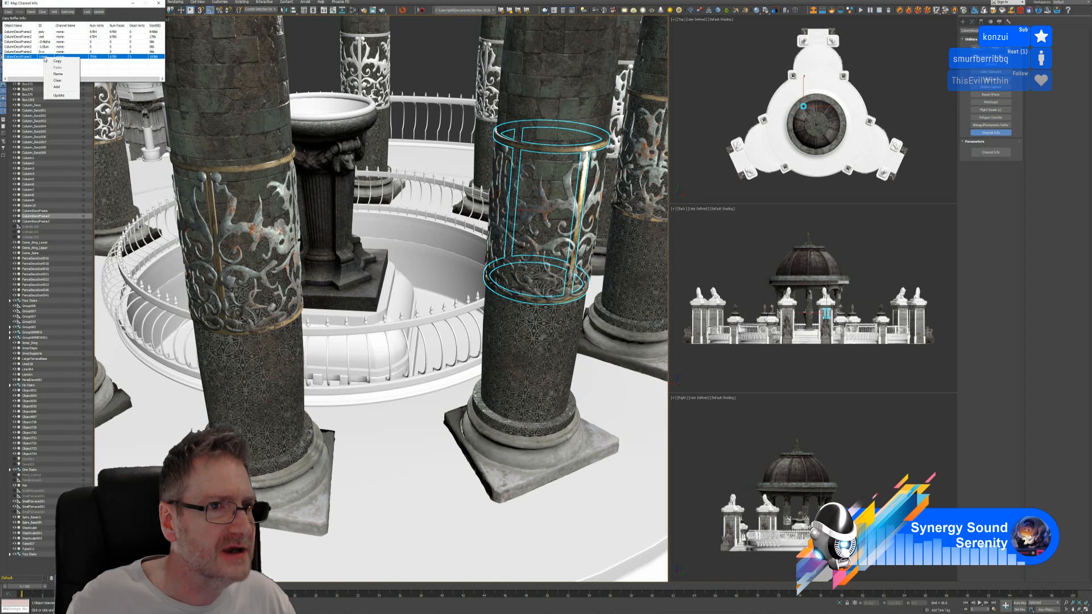
pyautogui.click(56, 61)
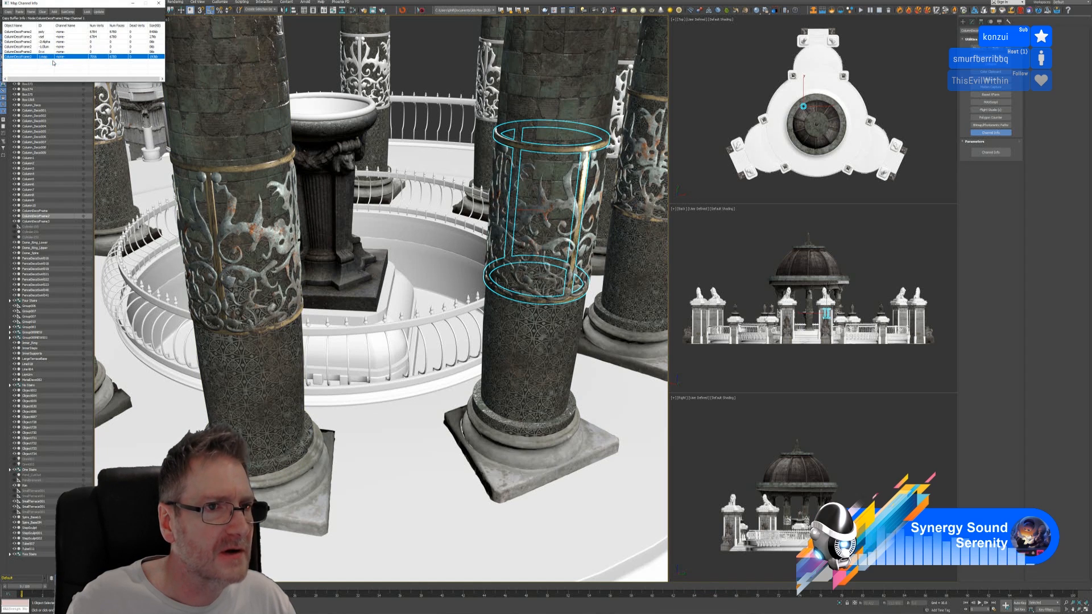
# Try pasting the copied map channel onto the neighbouring column's frame, inspect its texture up close and close the channel information.
pyautogui.click(250, 171)
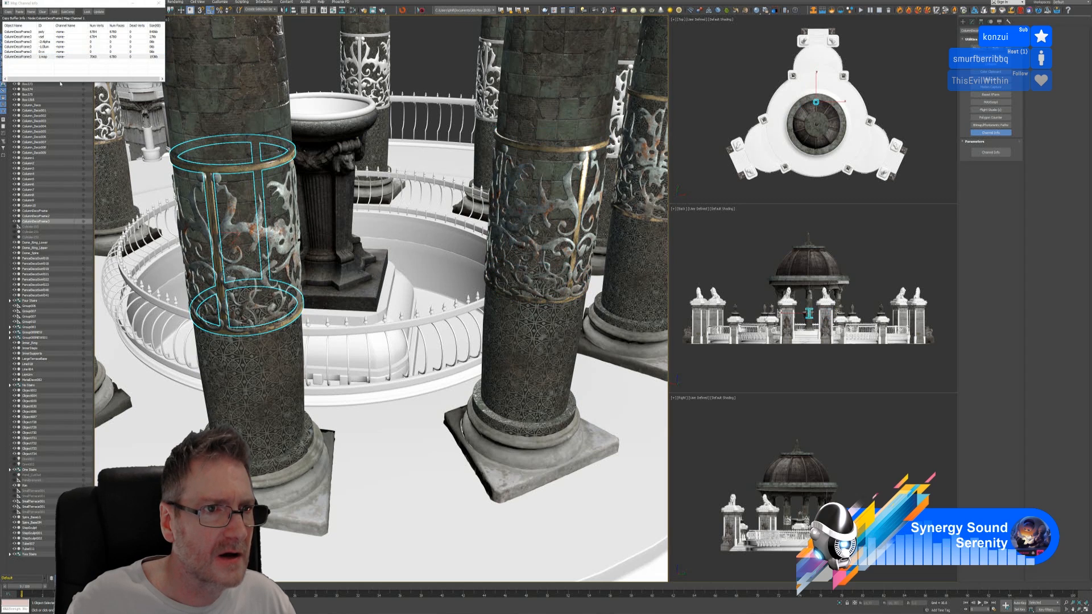
pyautogui.rightClick(46, 56)
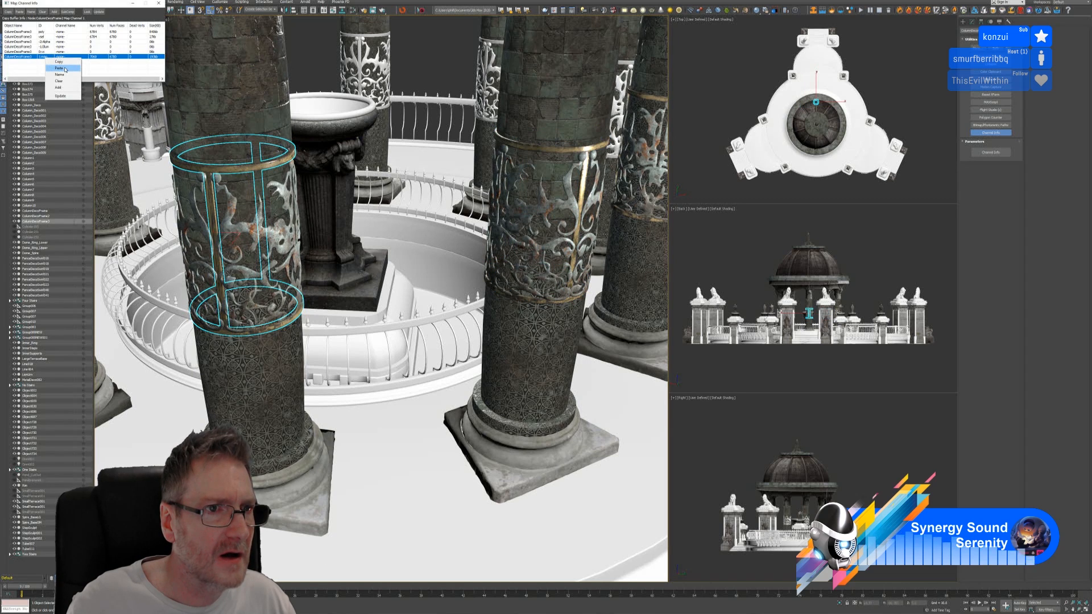
pyautogui.click(65, 69)
pyautogui.click(68, 23)
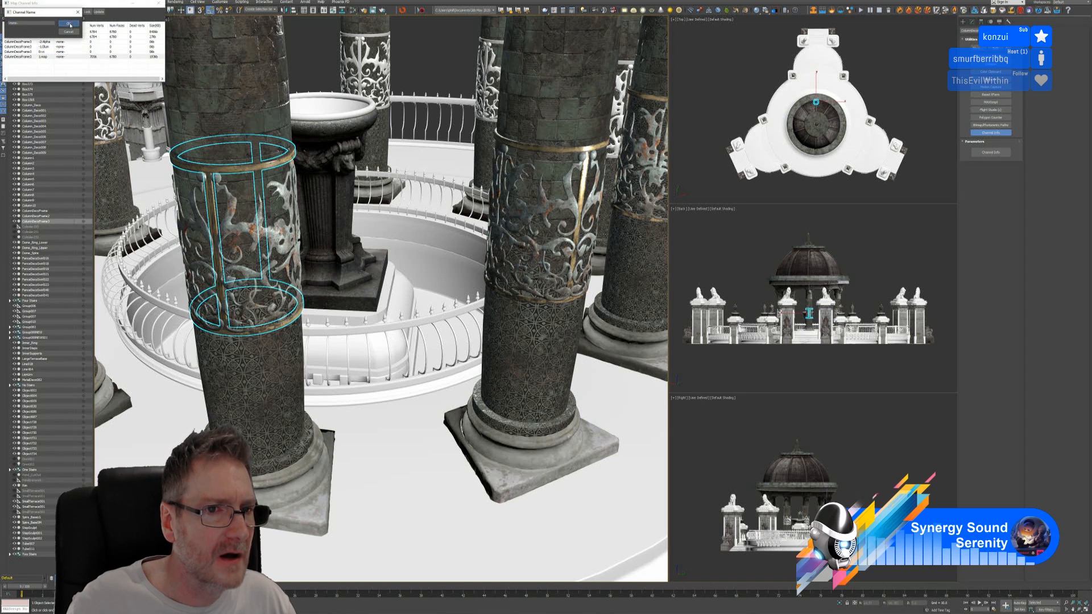
pyautogui.moveTo(207, 221); pyautogui.dragTo(438, 197, button='middle')
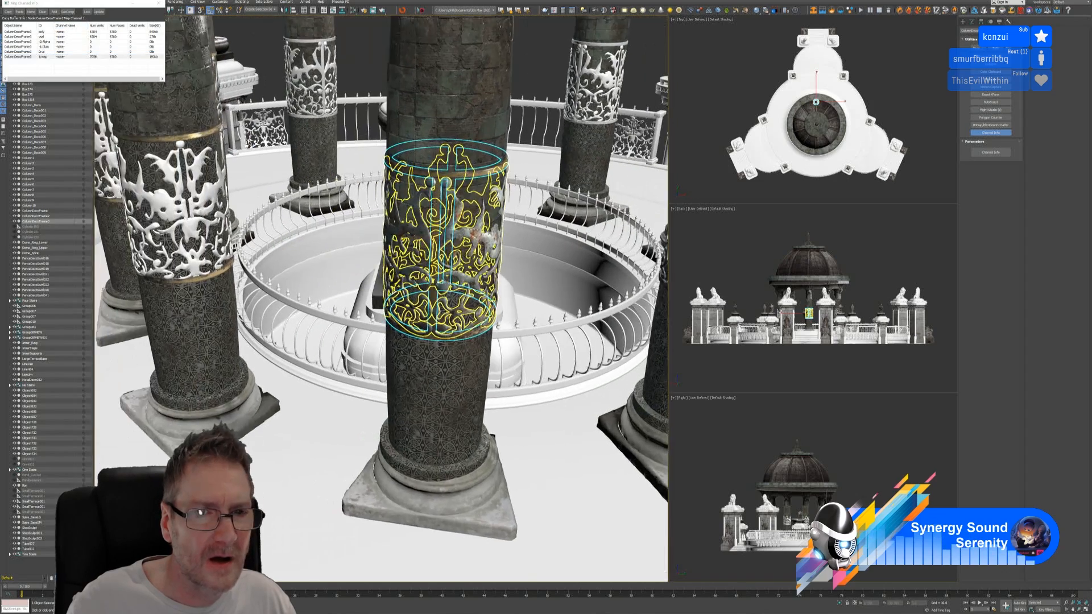
pyautogui.scroll(4, 437, 197)
pyautogui.scroll(2, 434, 233)
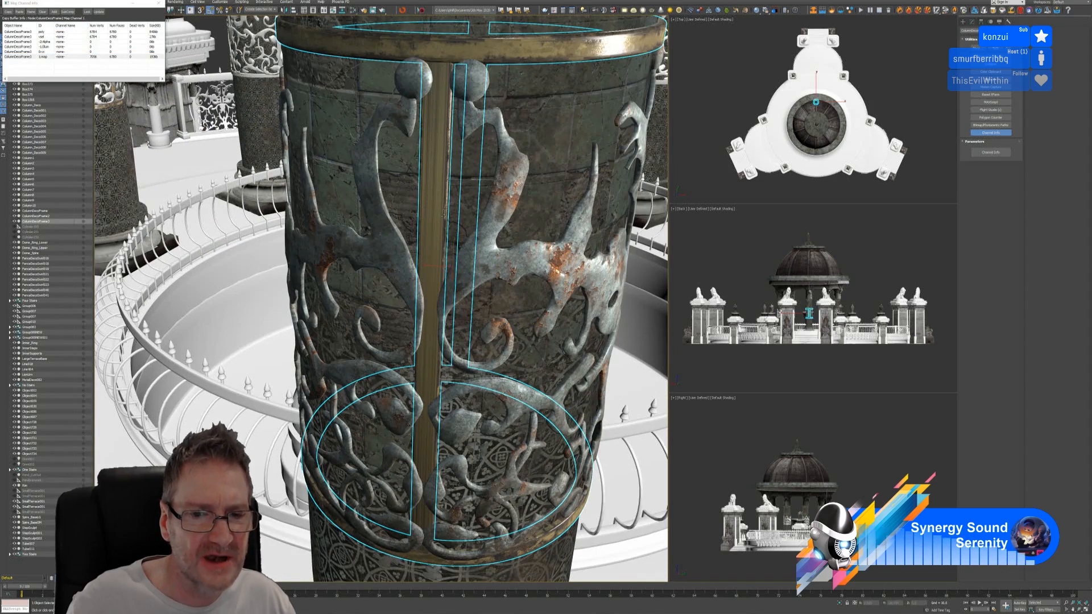
pyautogui.scroll(-3, 433, 233)
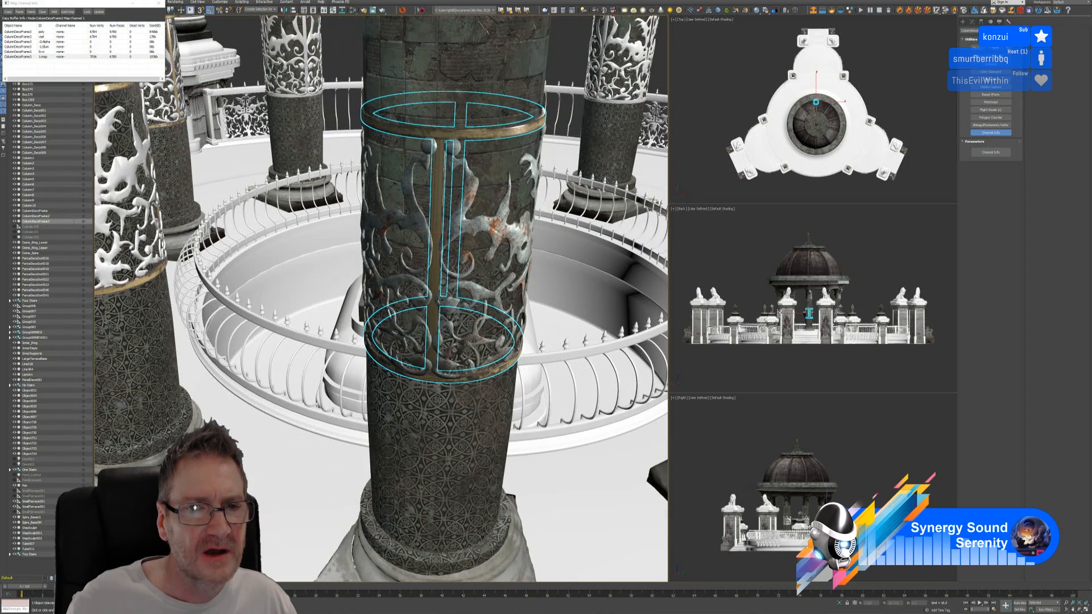
pyautogui.moveTo(446, 234); pyautogui.dragTo(425, 256, button='middle')
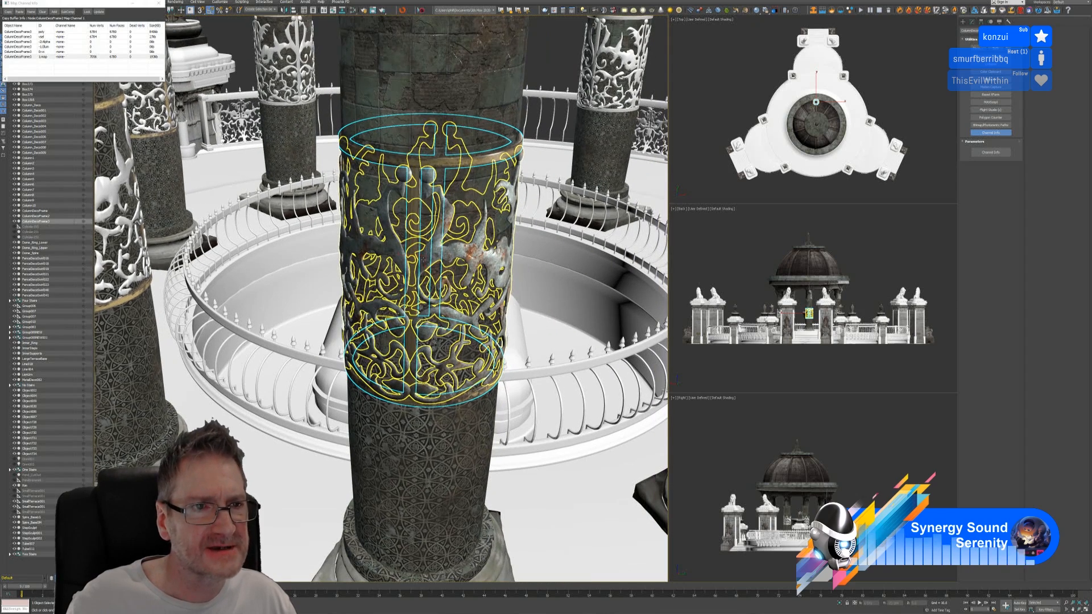
pyautogui.click(159, 3)
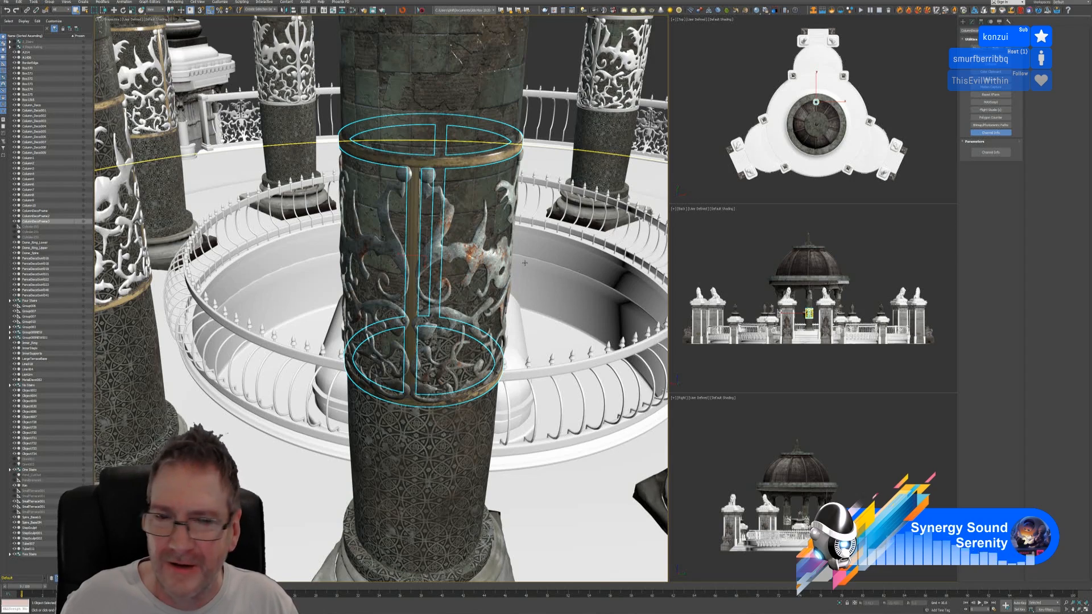
# Compare the two neighbouring columns' decoration and delete the ornament and frame from the column with the duller frame.
pyautogui.scroll(-10, 290, 266)
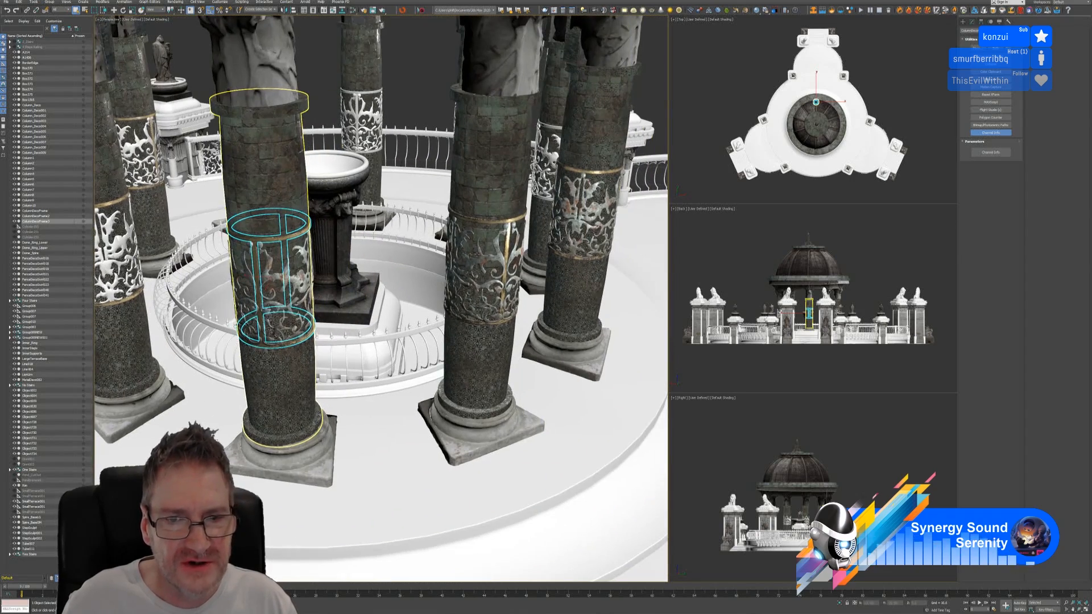
pyautogui.click(473, 256)
pyautogui.scroll(8, 473, 256)
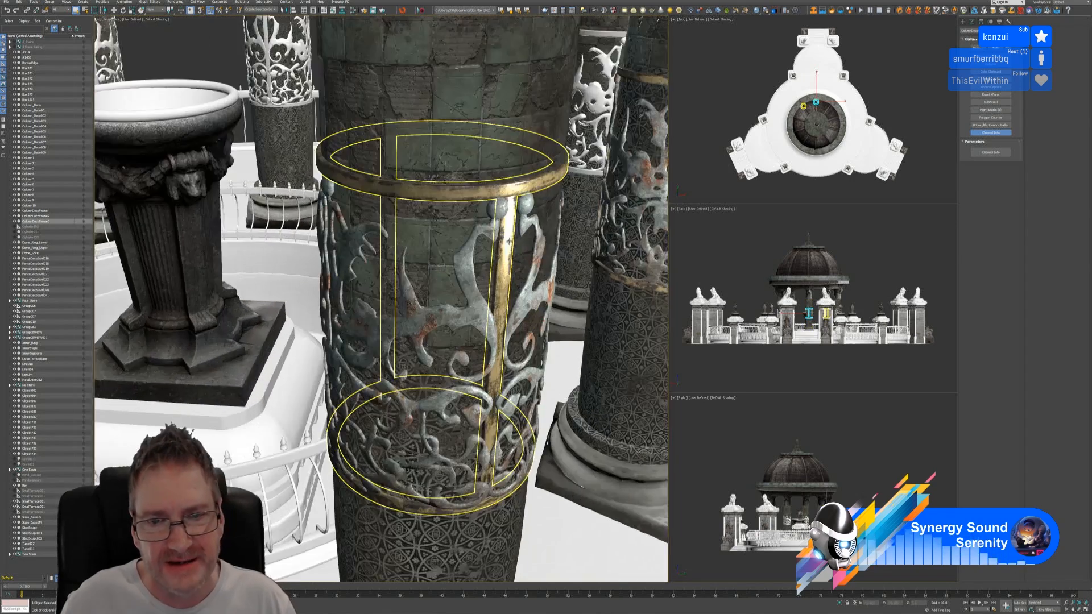
pyautogui.scroll(-6, 508, 241)
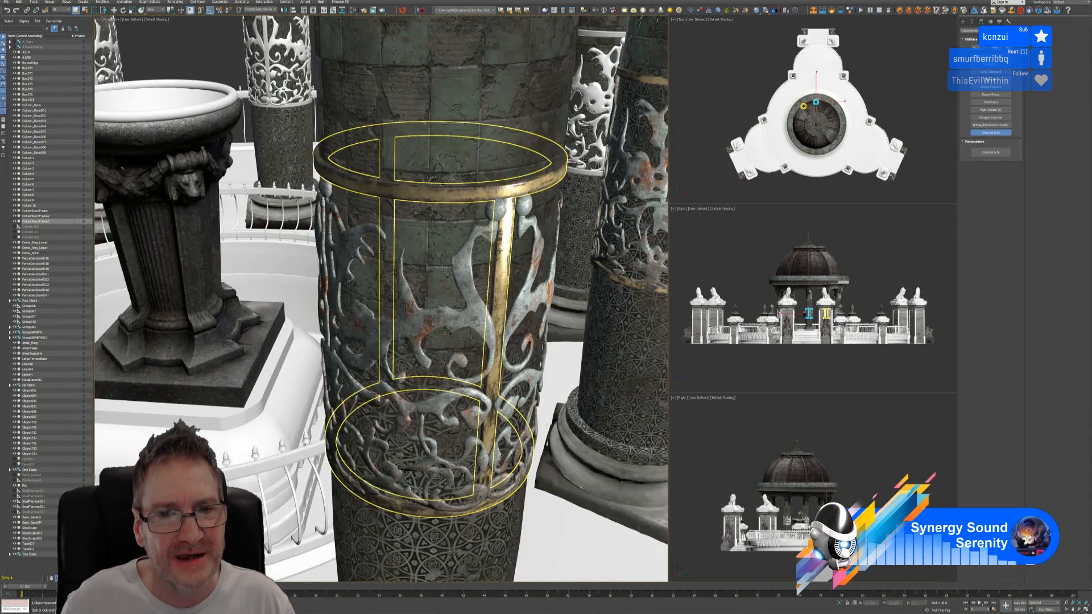
pyautogui.scroll(-4, 500, 252)
pyautogui.moveTo(500, 252); pyautogui.dragTo(556, 243, button='middle')
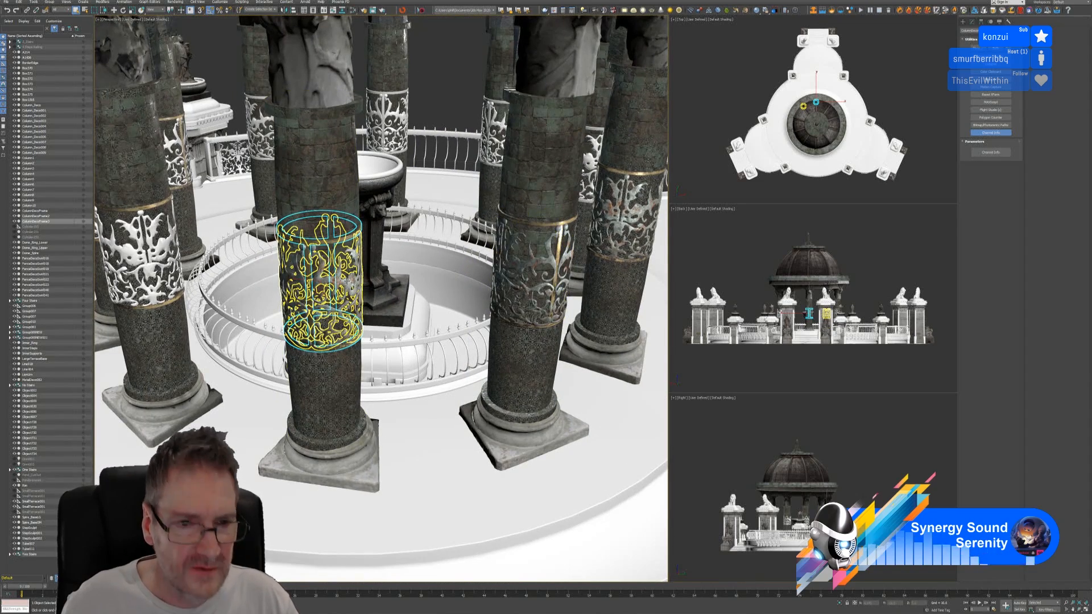
pyautogui.keyDown('ctrl'); pyautogui.click(322, 281); pyautogui.keyUp('ctrl')
pyautogui.press('Delete')
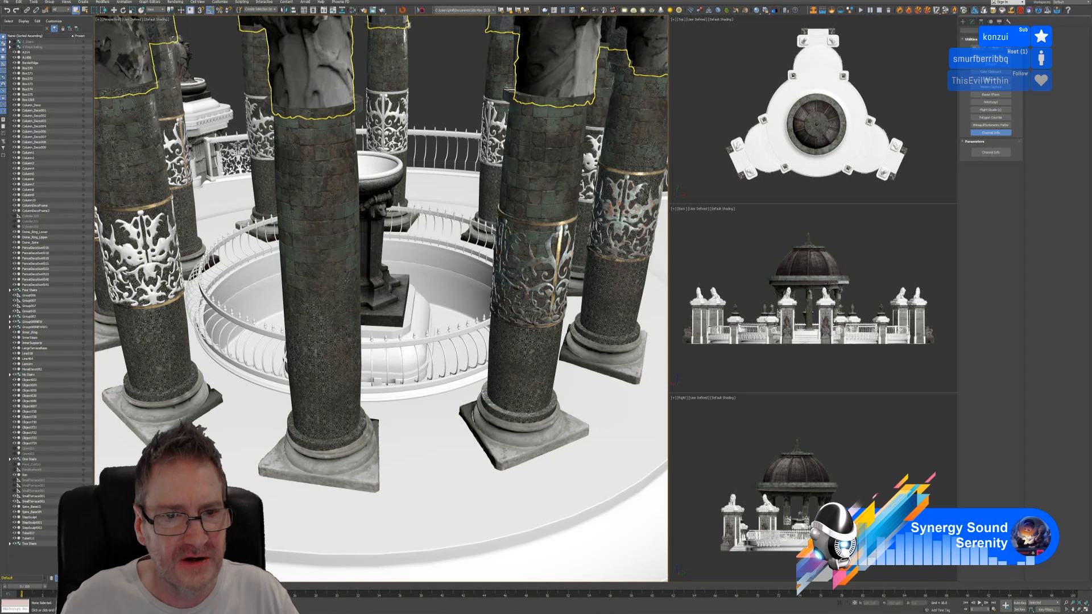
# Clone the ornament and gold frame of the textured neighbouring column, placing the copies between it and the bare column.
pyautogui.click(560, 252)
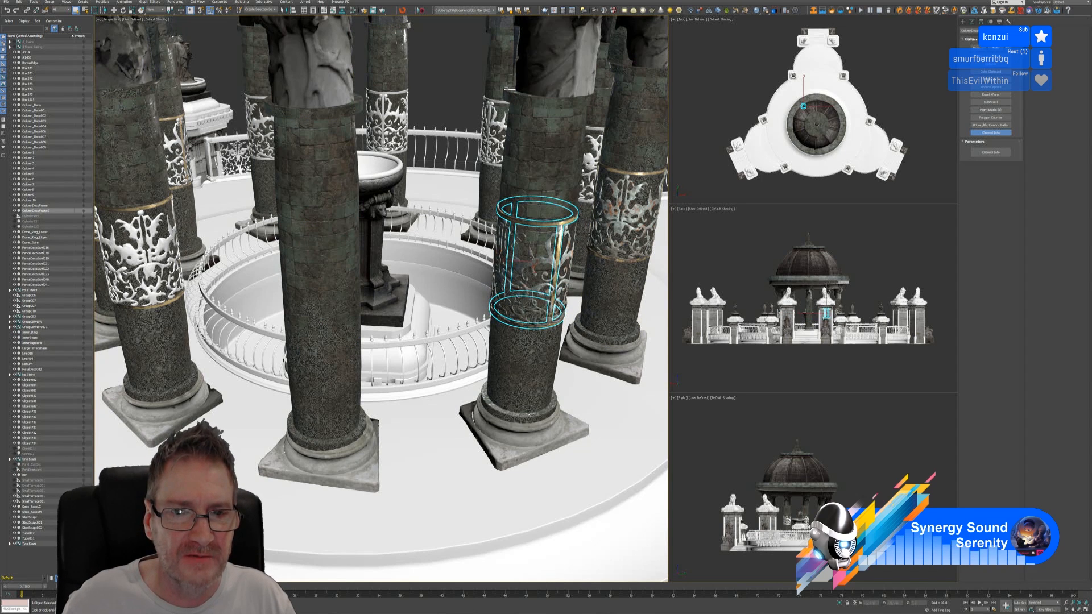
pyautogui.keyDown('ctrl'); pyautogui.click(559, 253); pyautogui.keyUp('ctrl')
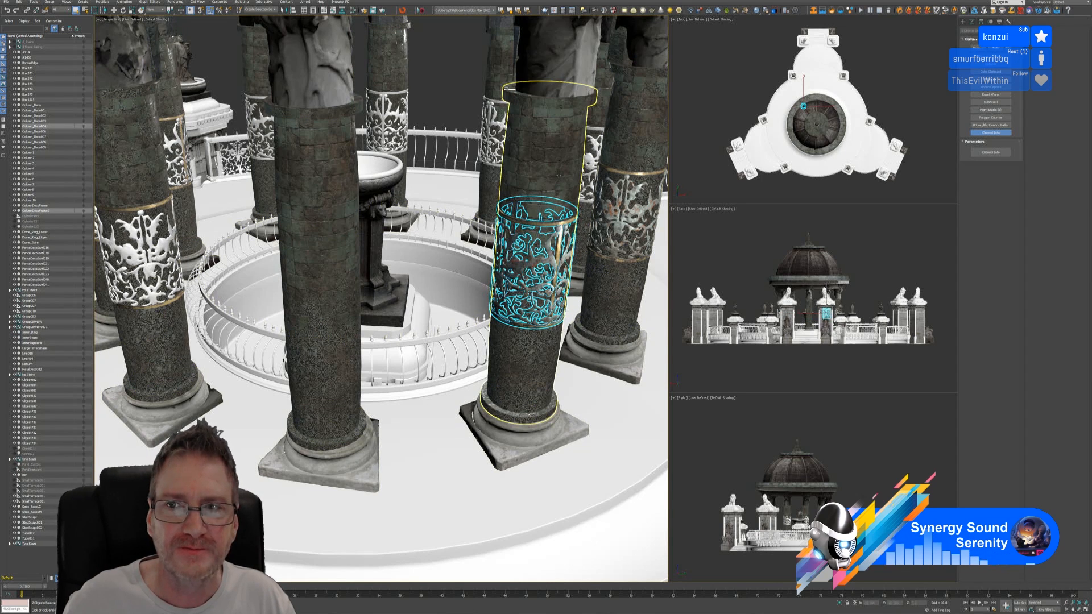
pyautogui.click(114, 10)
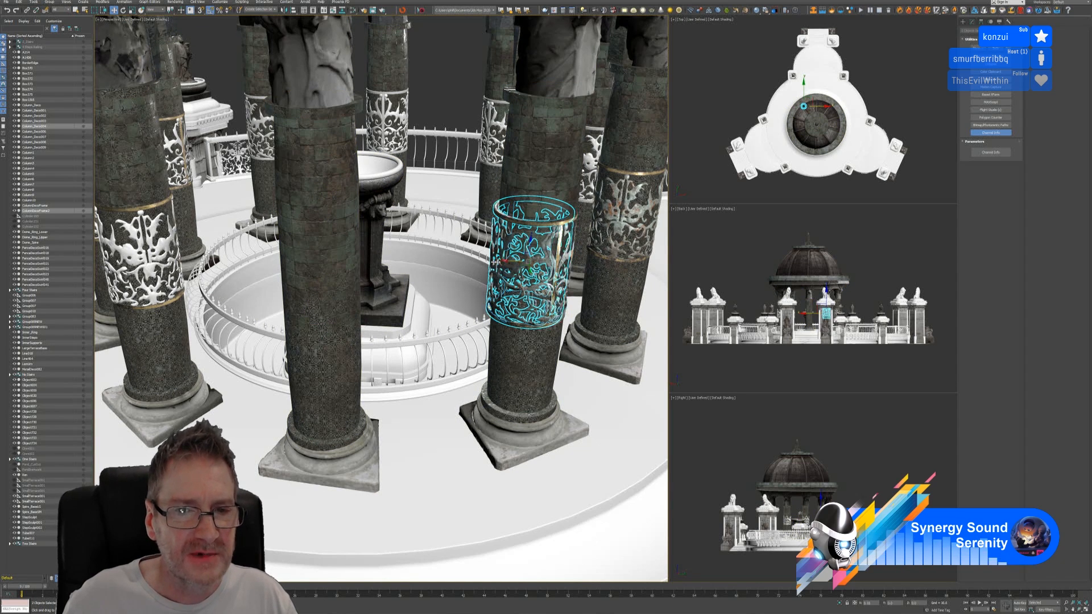
pyautogui.moveTo(510, 262); pyautogui.dragTo(427, 260)
pyautogui.click(549, 333)
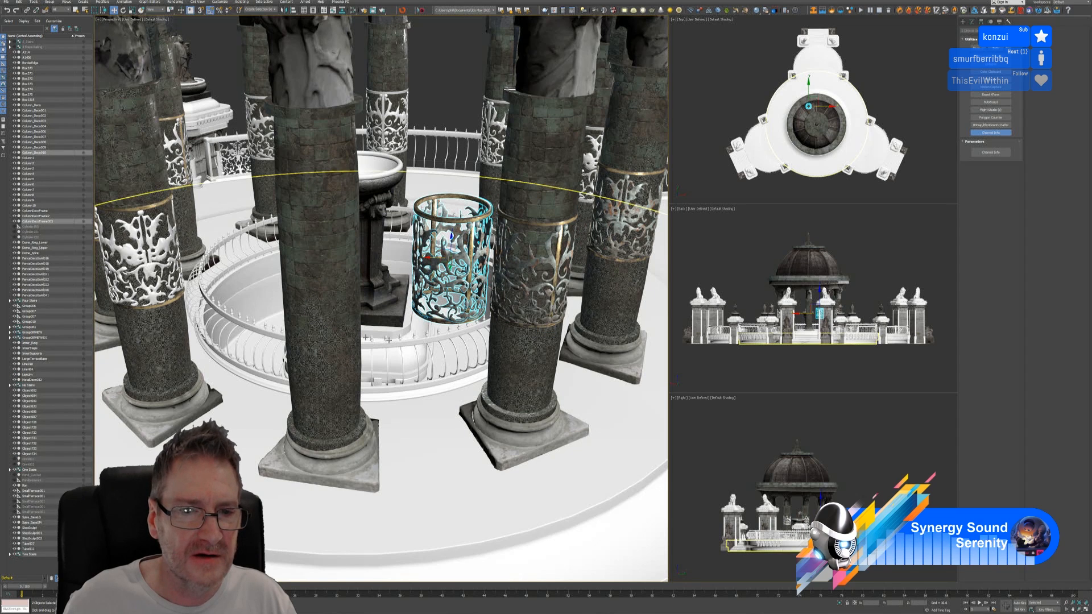
# Isolate the bare column with the cloned ornament and frame, and move the clones so they are centred around the column.
pyautogui.keyDown('ctrl'); pyautogui.click(319, 256); pyautogui.keyUp('ctrl')
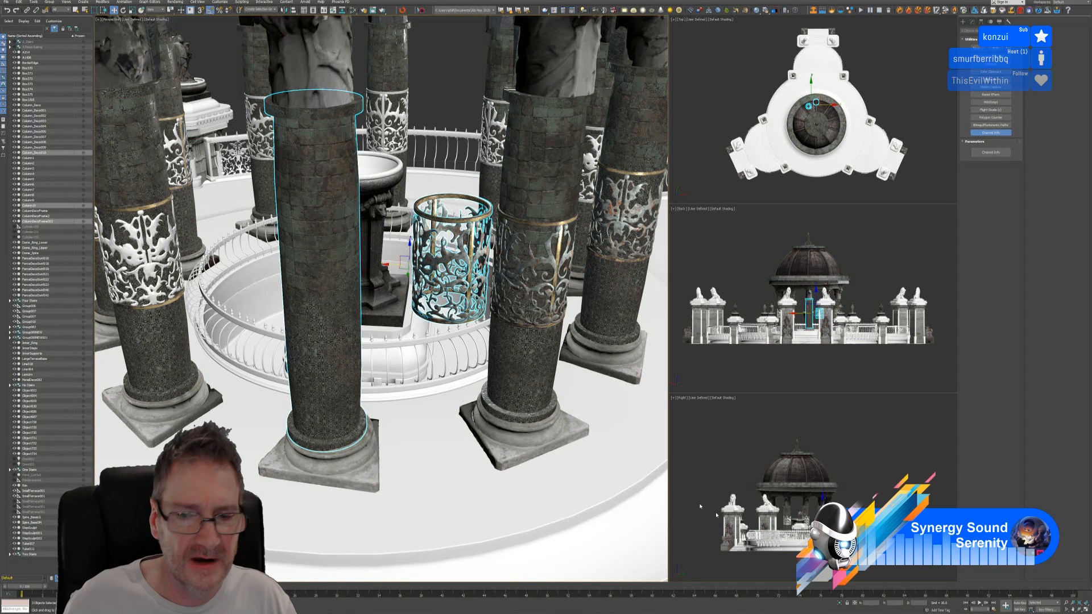
pyautogui.click(839, 603)
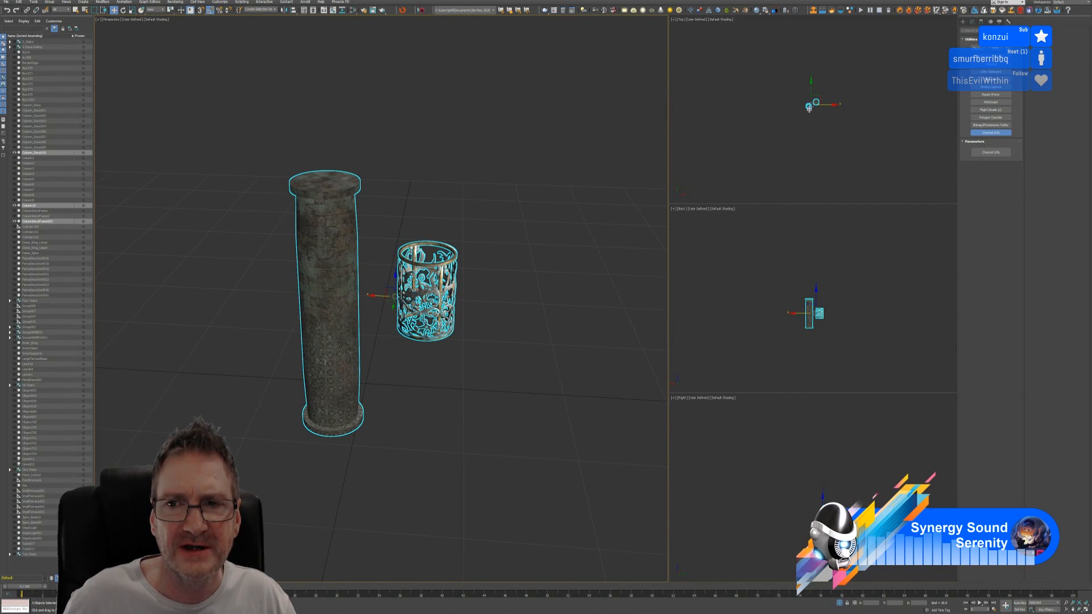
pyautogui.scroll(5, 834, 102)
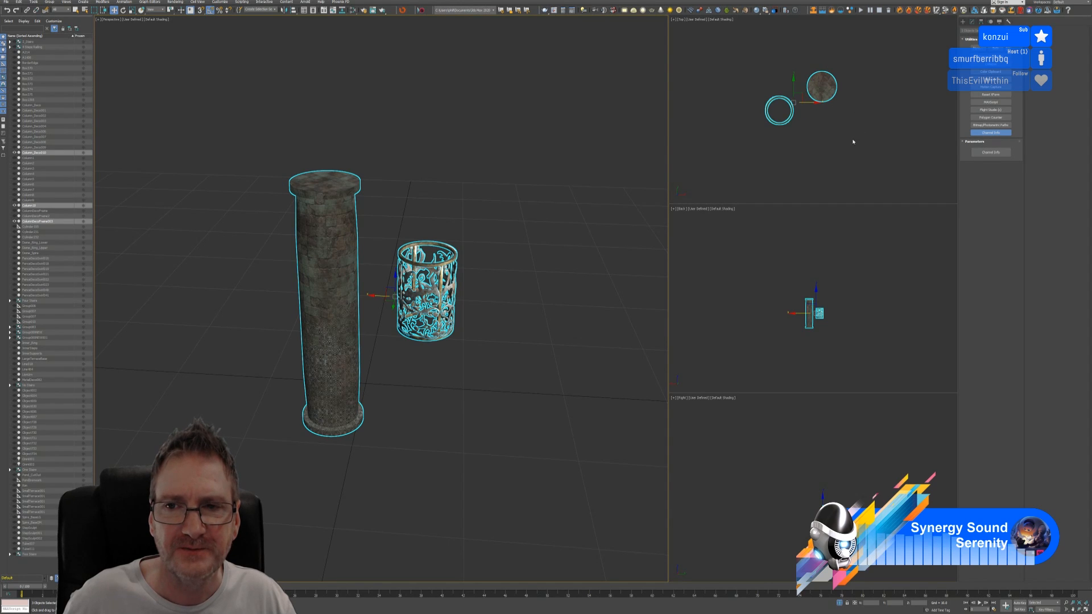
pyautogui.click(748, 137)
pyautogui.moveTo(742, 89); pyautogui.dragTo(795, 150)
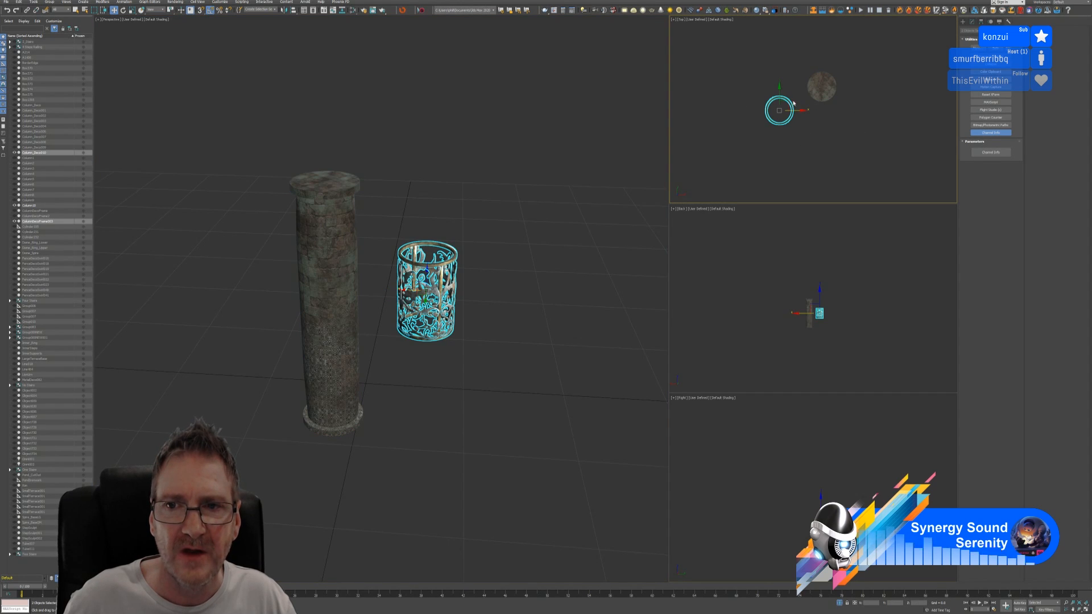
pyautogui.moveTo(788, 100); pyautogui.dragTo(829, 80)
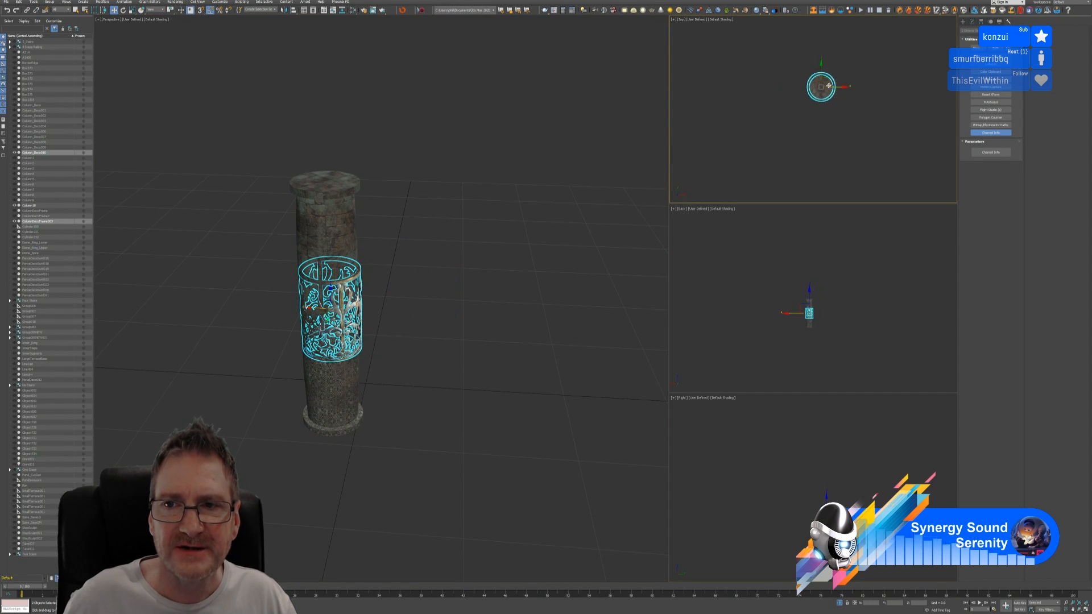
pyautogui.scroll(5, 829, 81)
pyautogui.moveTo(885, 94); pyautogui.dragTo(871, 96, button='middle')
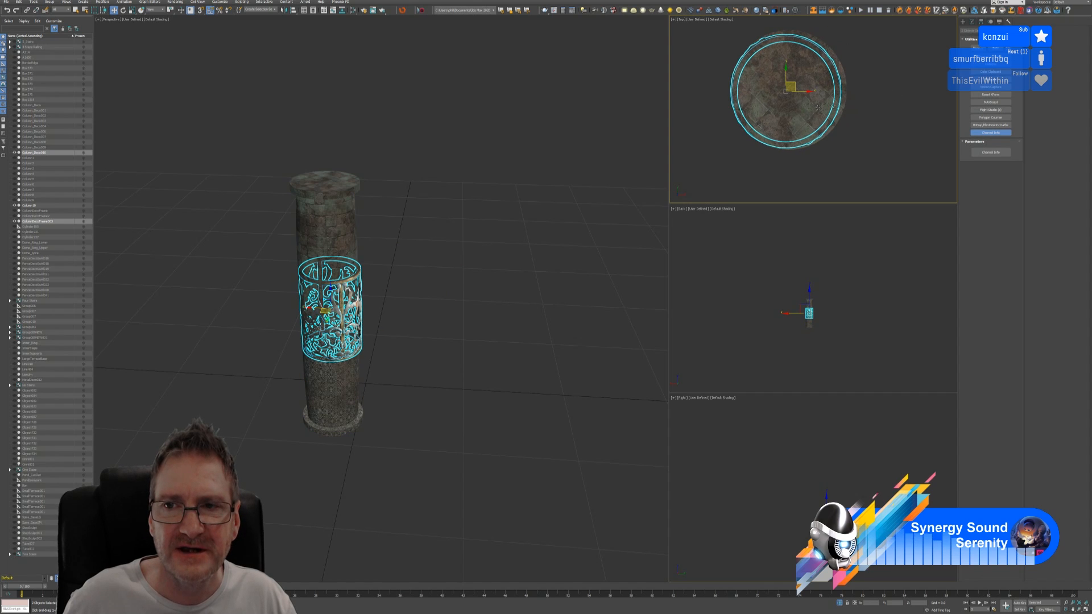
pyautogui.moveTo(807, 92); pyautogui.dragTo(809, 91)
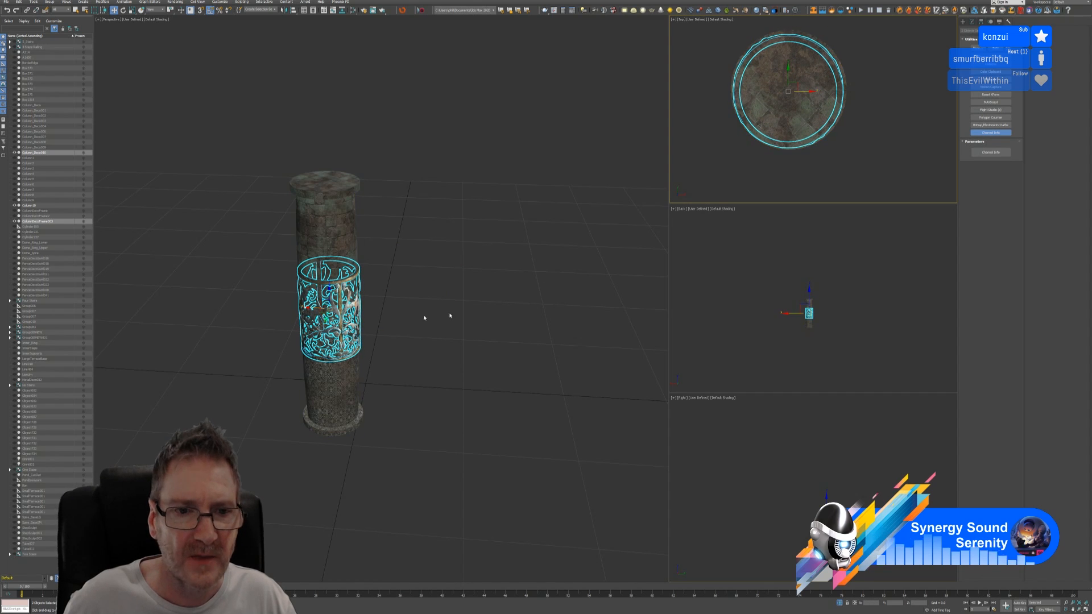
# Deselect the cloned ornament and frame and check their fit and texture from several sides of the isolated column.
pyautogui.moveTo(396, 292); pyautogui.dragTo(481, 264, button='middle')
pyautogui.scroll(3, 388, 265)
pyautogui.scroll(5, 388, 266)
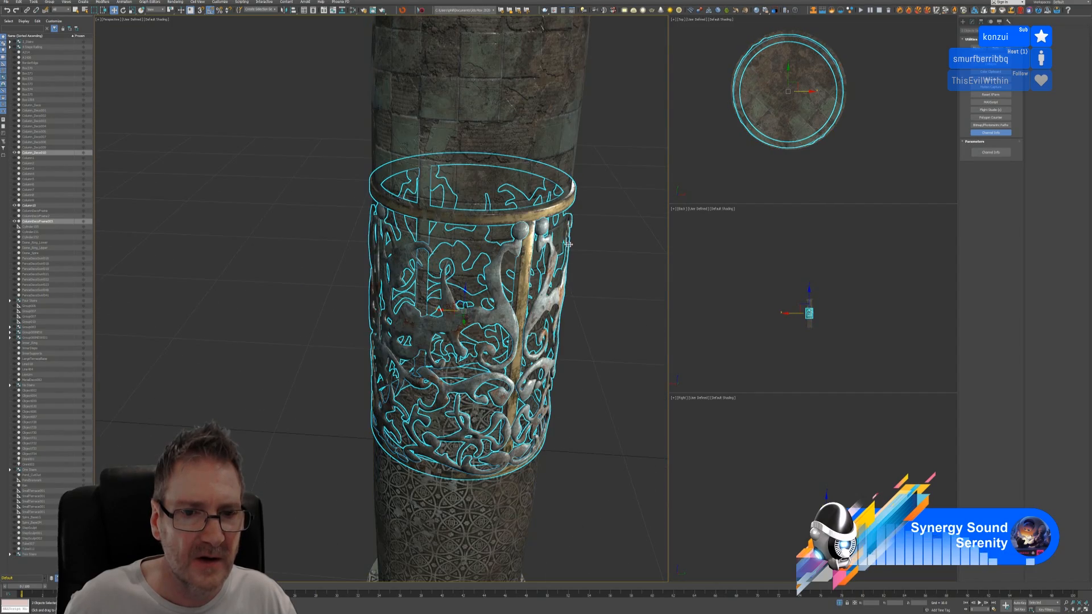
pyautogui.moveTo(613, 257); pyautogui.dragTo(514, 230, button='middle')
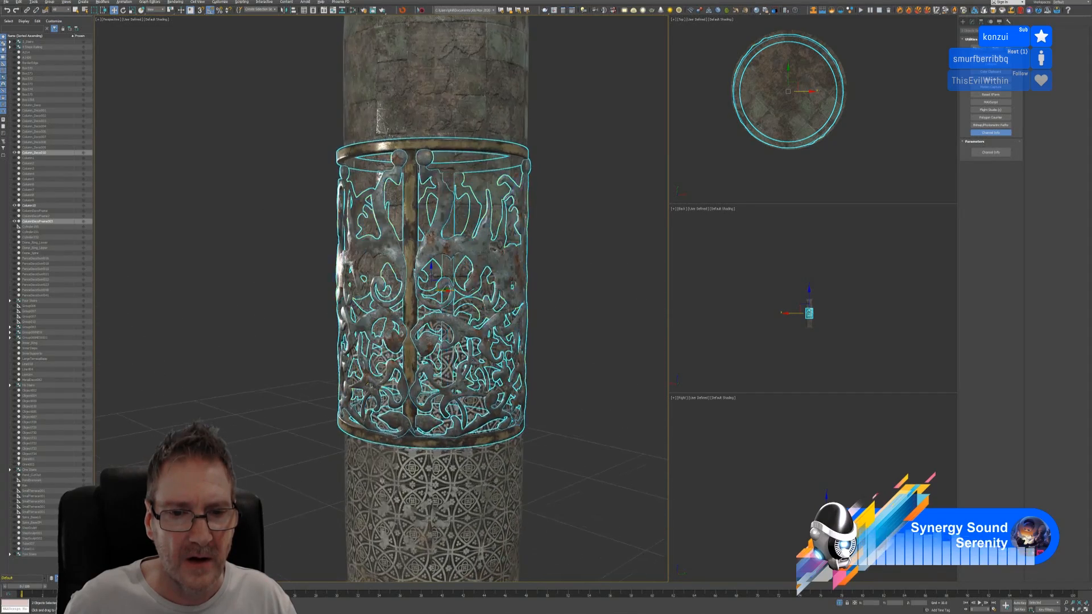
pyautogui.click(706, 164)
pyautogui.keyDown('alt'); pyautogui.moveTo(572, 286); pyautogui.dragTo(356, 294, button='middle'); pyautogui.keyUp('alt')
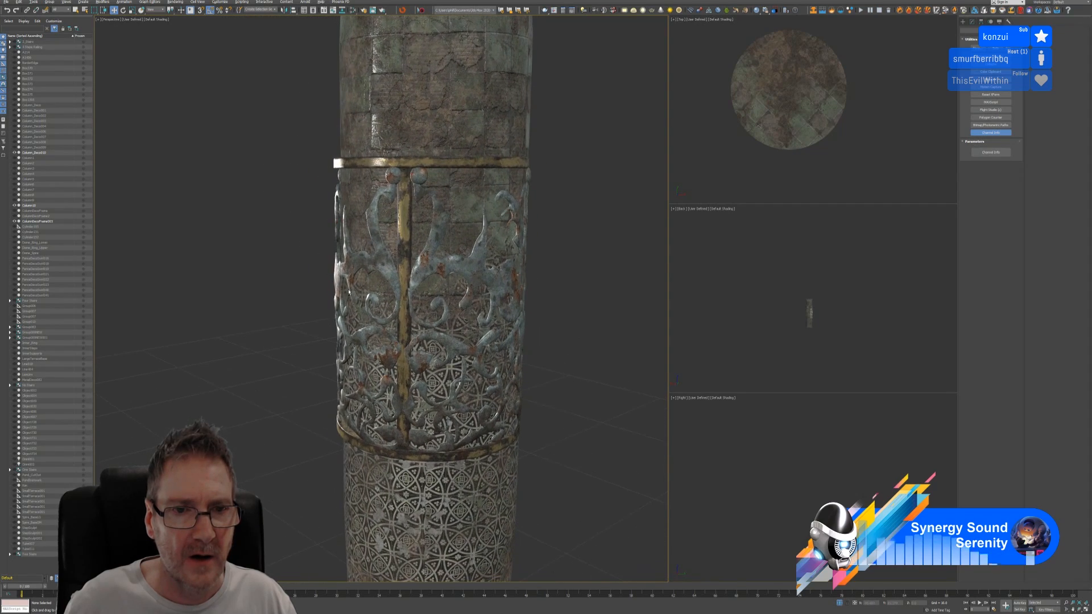
# Nudge the cloned frame and ornament together until they sit concentrically around the isolated column, and restore the full scene.
pyautogui.click(405, 285)
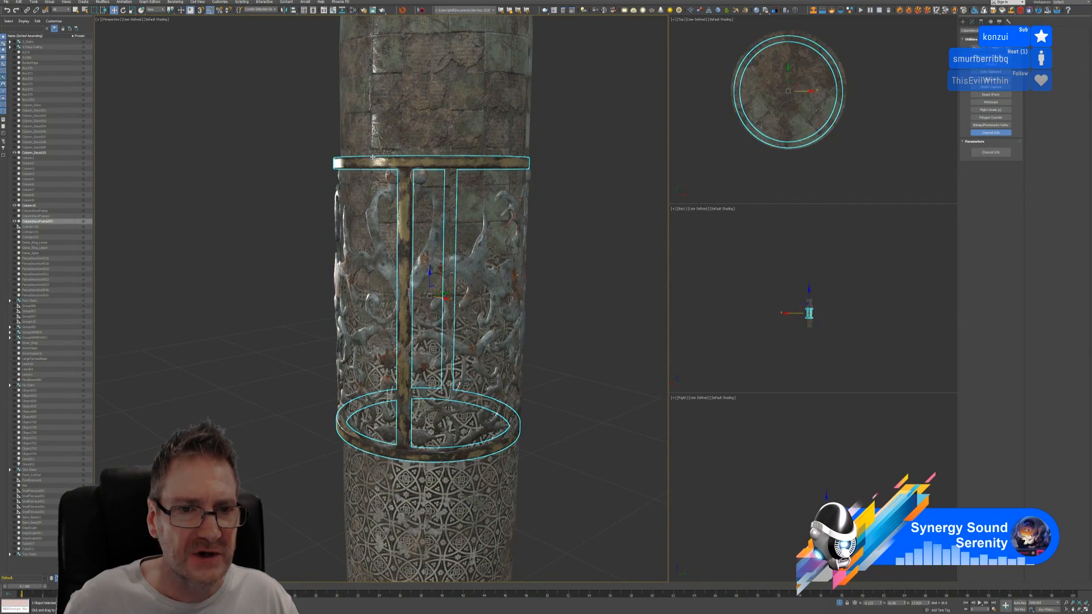
pyautogui.keyDown('ctrl'); pyautogui.click(484, 283); pyautogui.keyUp('ctrl')
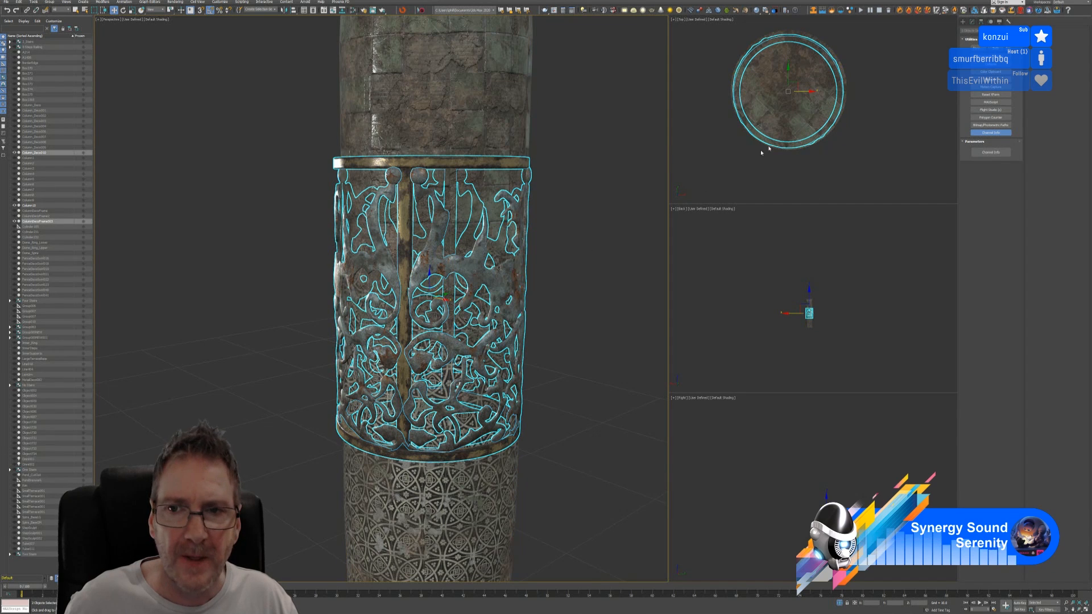
pyautogui.moveTo(845, 95); pyautogui.dragTo(838, 110, button='middle')
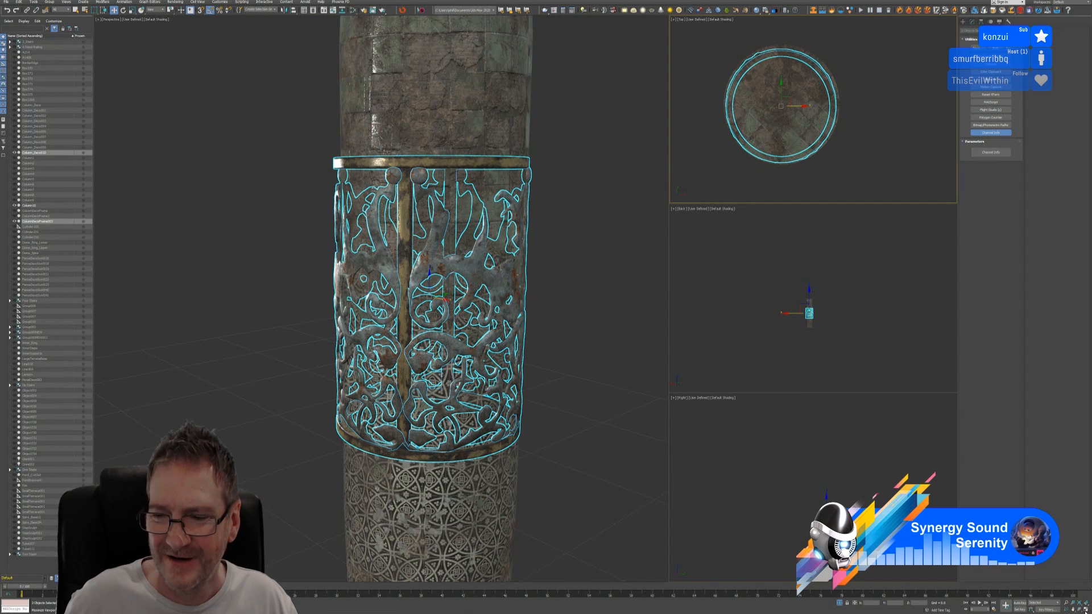
pyautogui.click(1085, 607)
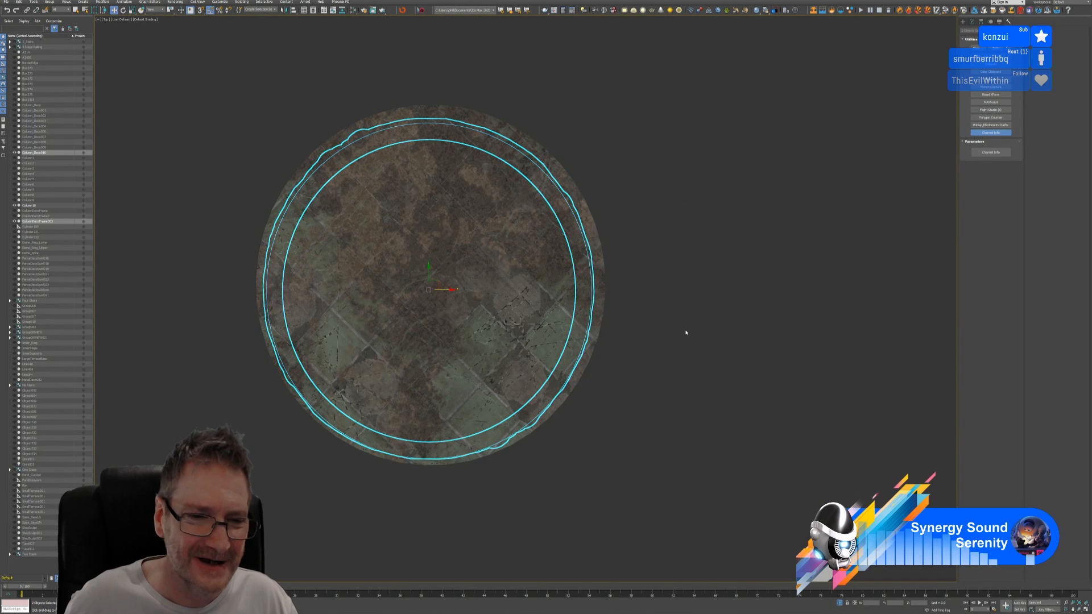
pyautogui.moveTo(434, 280); pyautogui.dragTo(438, 275)
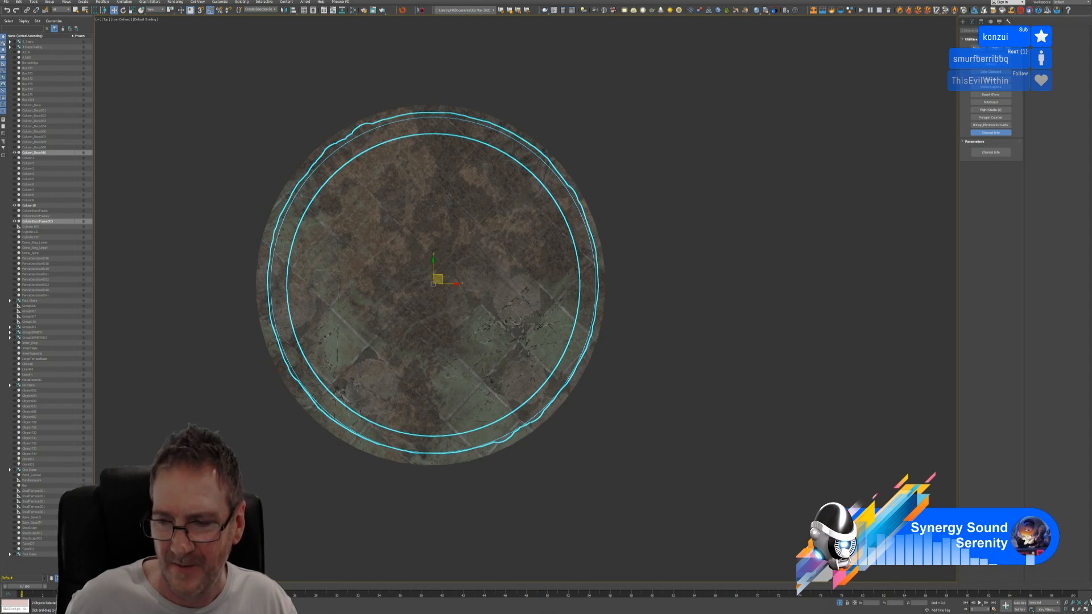
pyautogui.hotkey('alt', 'w')
pyautogui.moveTo(558, 348)
pyautogui.keyDown('alt'); pyautogui.mouseDown(button='middle')
pyautogui.moveTo(495, 340)
pyautogui.moveTo(494, 327)
pyautogui.moveTo(541, 331)
pyautogui.moveTo(403, 329)
pyautogui.moveTo(507, 319)
pyautogui.moveTo(519, 324)
pyautogui.moveTo(480, 348)
pyautogui.moveTo(455, 349)
pyautogui.moveTo(473, 358)
pyautogui.moveTo(543, 346)
pyautogui.mouseUp(button='middle'); pyautogui.keyUp('alt')
pyautogui.click(554, 323)
pyautogui.scroll(-3, 518, 341)
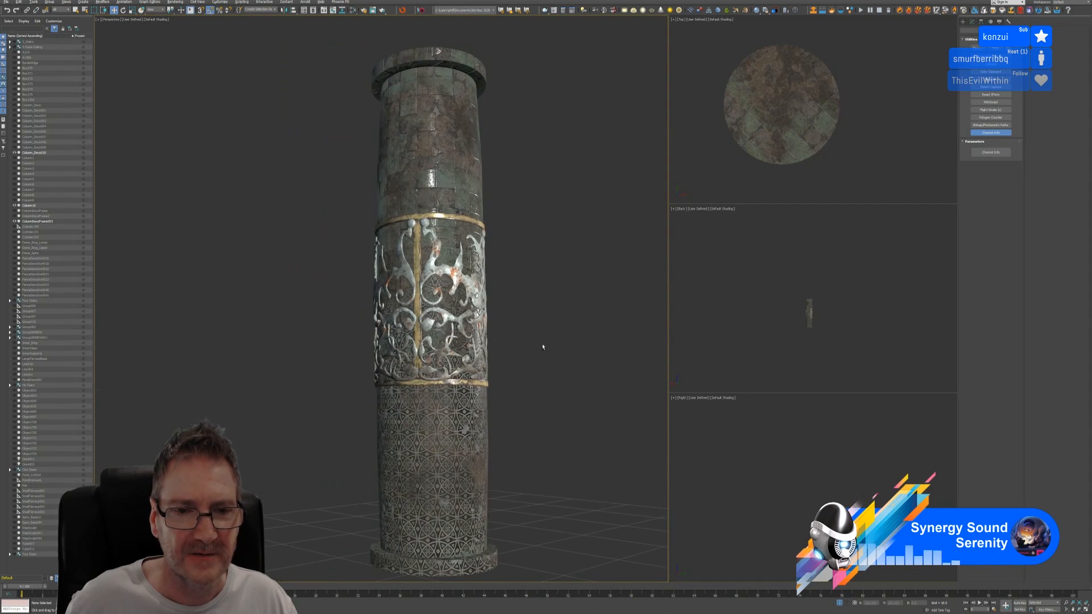
pyautogui.click(839, 605)
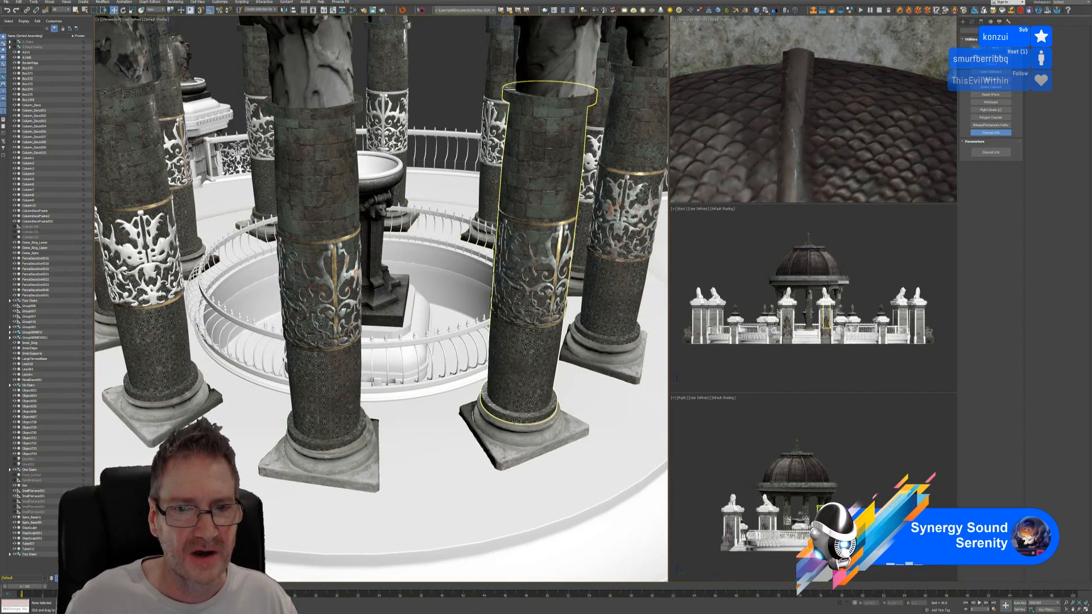
# Rotate the cloned gold frame and ornament together slightly around their column so the set faces differently from its neighbour.
pyautogui.moveTo(432, 428); pyautogui.dragTo(429, 386, button='middle')
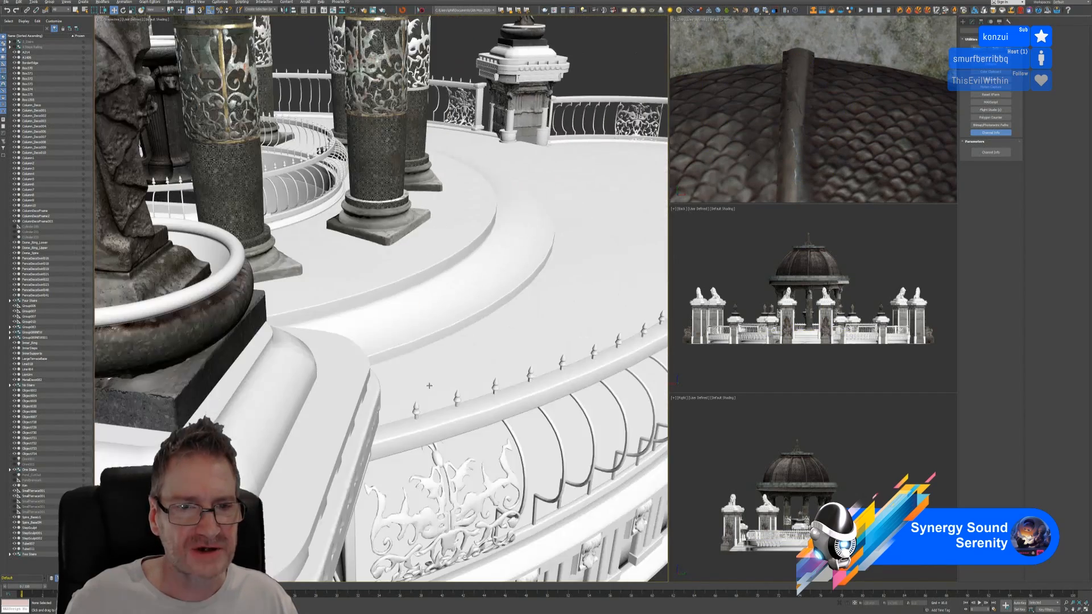
pyautogui.scroll(-3, 431, 386)
pyautogui.moveTo(420, 318); pyautogui.dragTo(579, 292, button='middle')
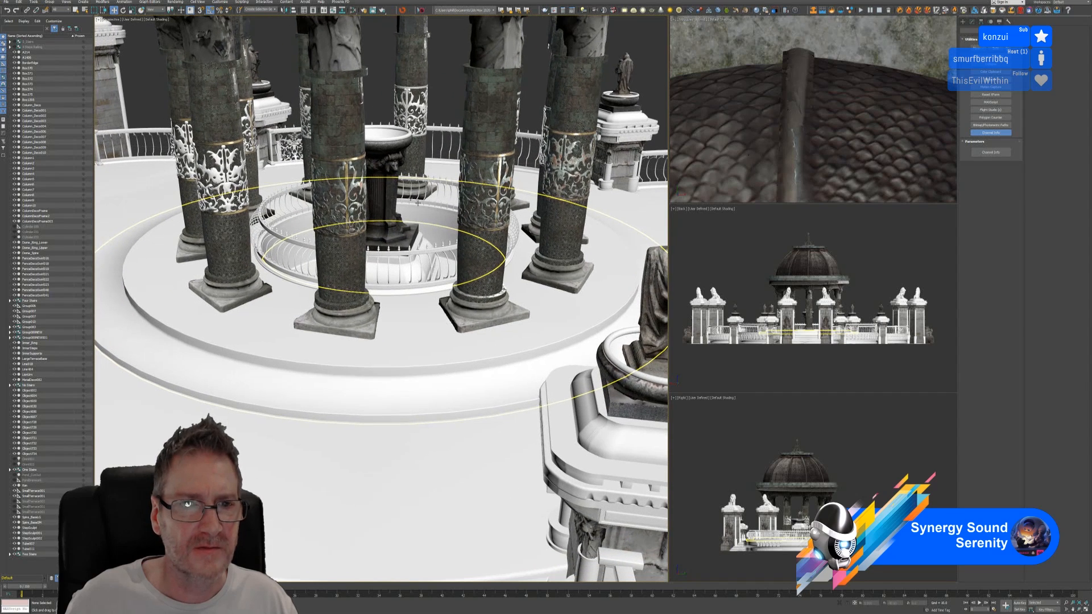
pyautogui.click(361, 171)
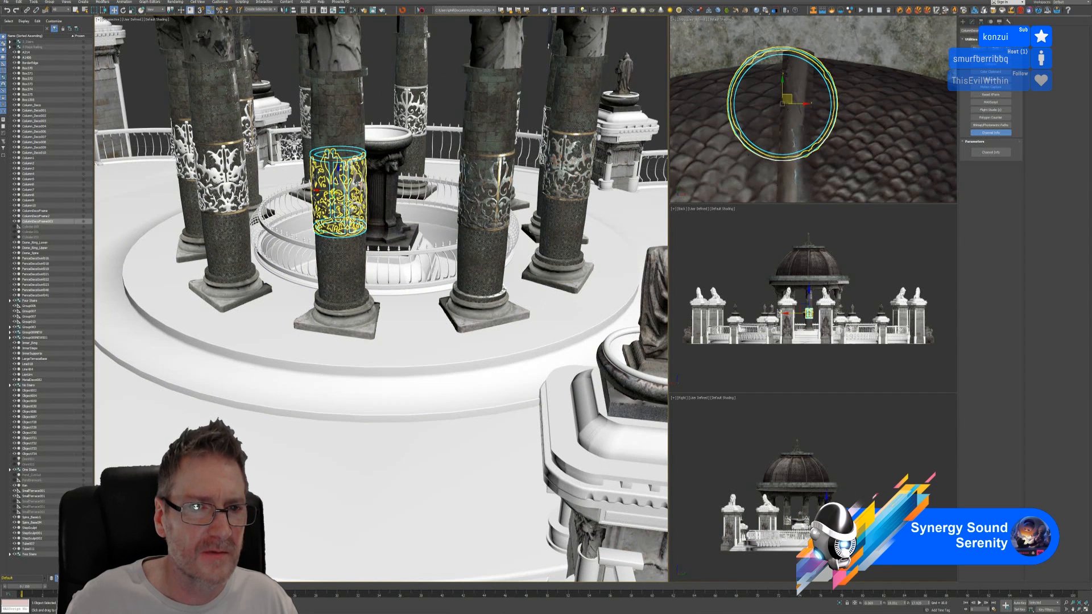
pyautogui.keyDown('ctrl'); pyautogui.click(359, 183); pyautogui.keyUp('ctrl')
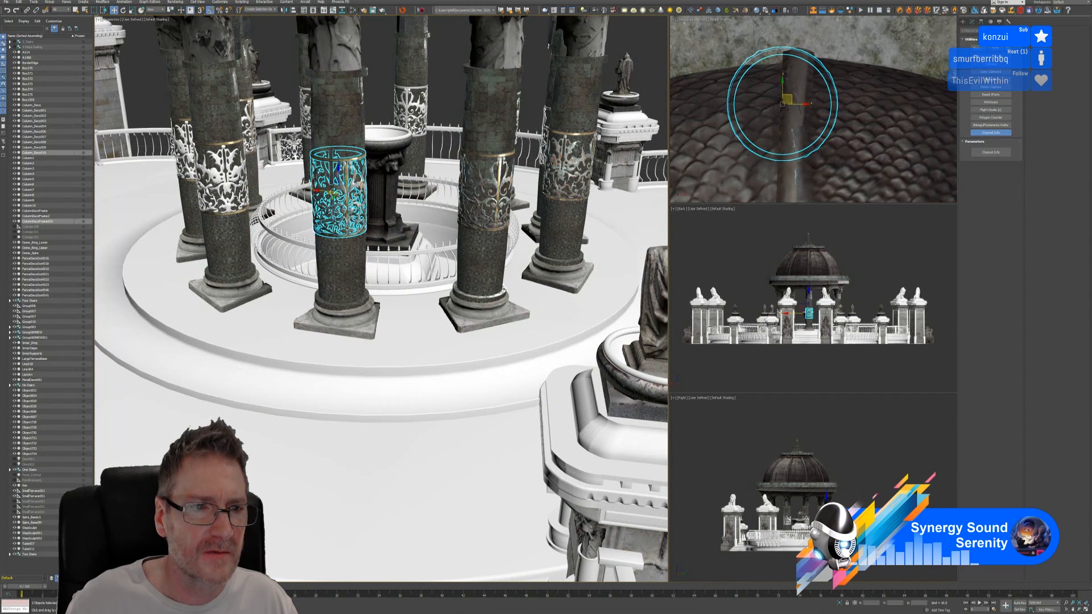
pyautogui.click(122, 10)
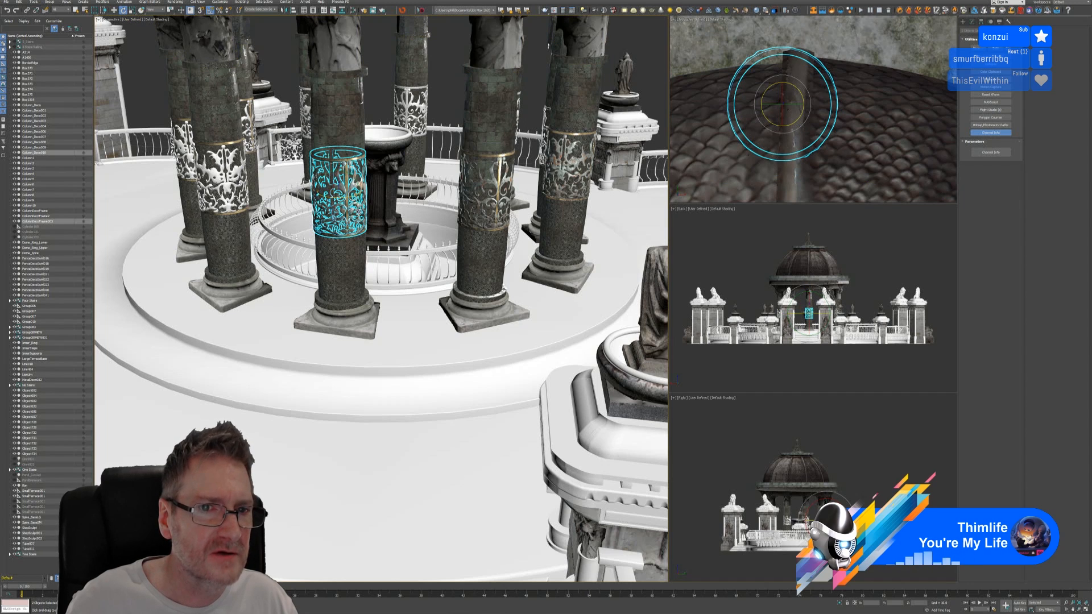
pyautogui.moveTo(344, 198); pyautogui.dragTo(338, 199)
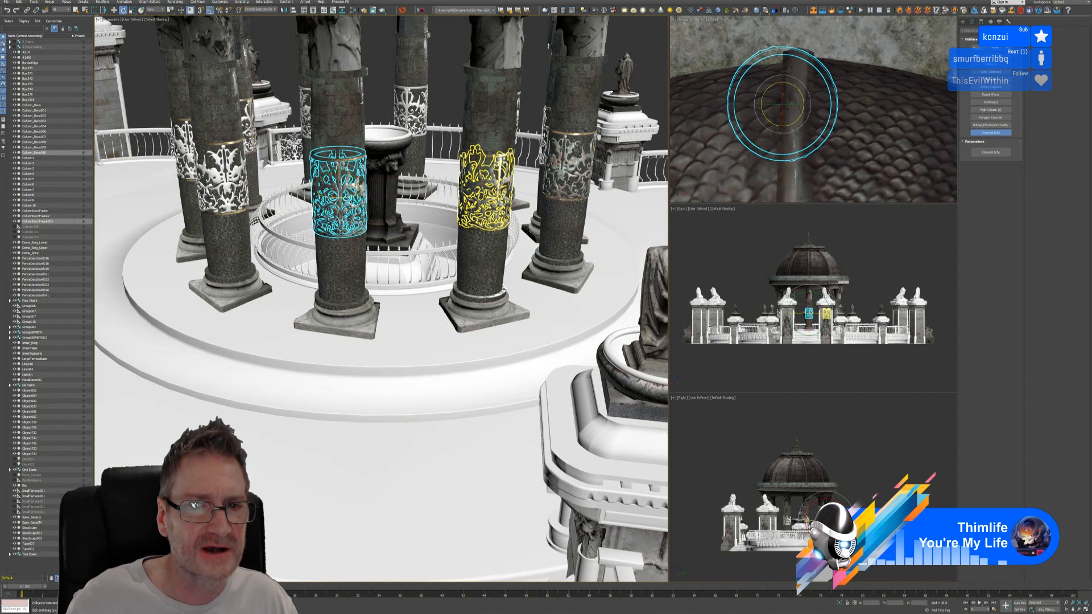
pyautogui.click(640, 43)
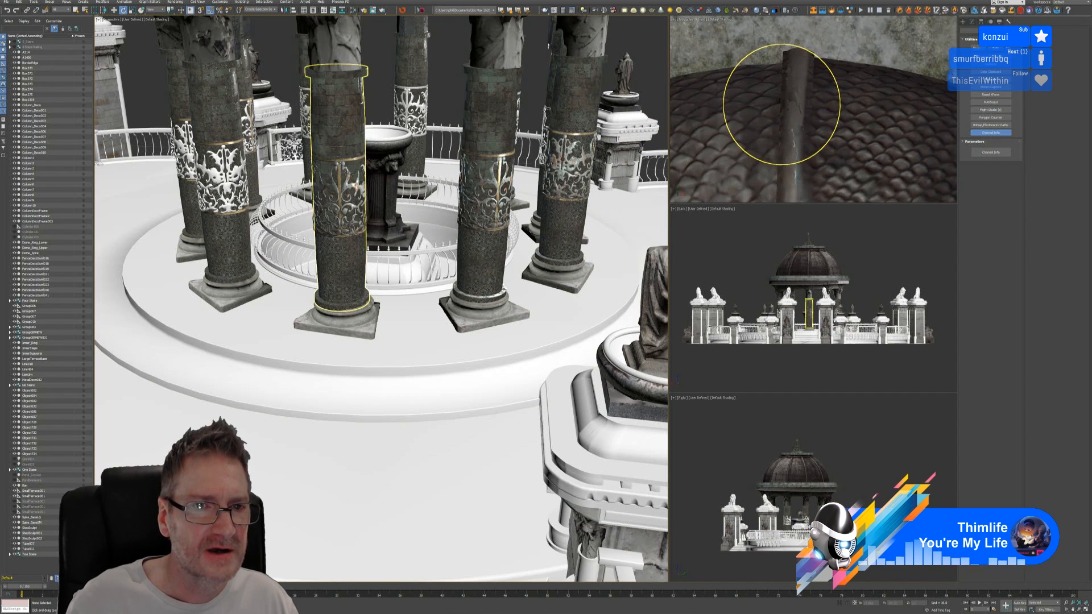
# Delete the frame and the white untextured ornament from the next column beside the newly decorated one.
pyautogui.scroll(5, 335, 108)
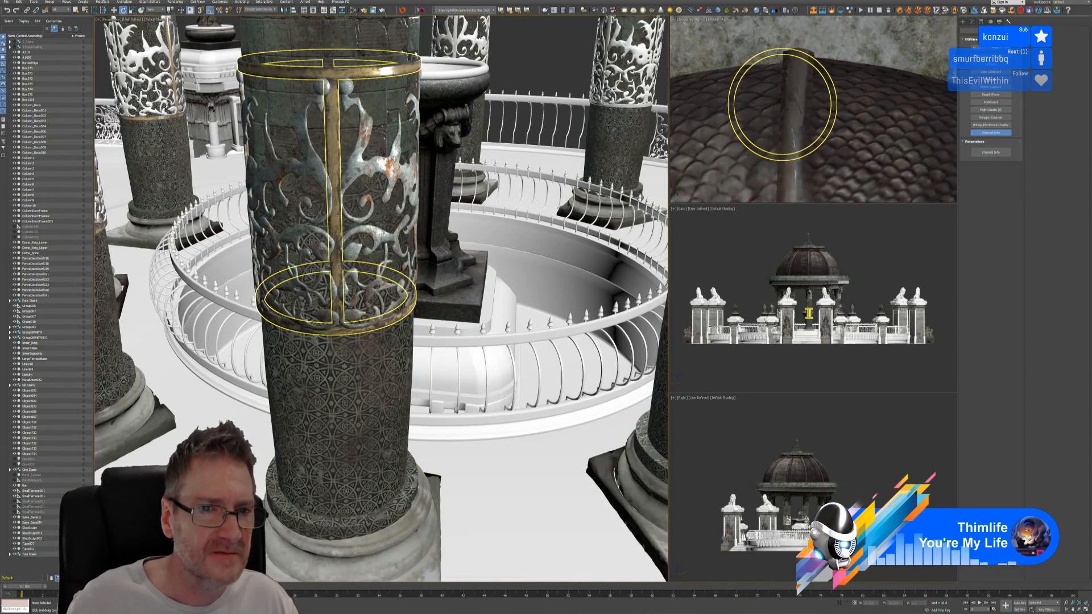
pyautogui.scroll(-5, 549, 188)
pyautogui.keyDown('alt'); pyautogui.moveTo(475, 341); pyautogui.dragTo(633, 157, button='middle'); pyautogui.keyUp('alt')
pyautogui.click(405, 301)
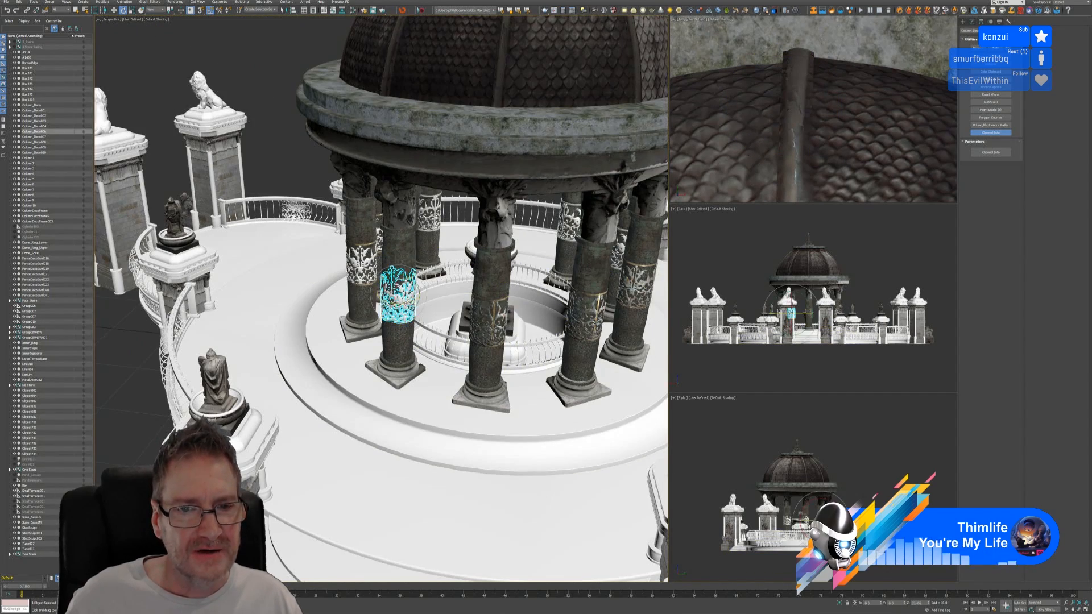
pyautogui.scroll(3, 406, 301)
pyautogui.scroll(4, 413, 285)
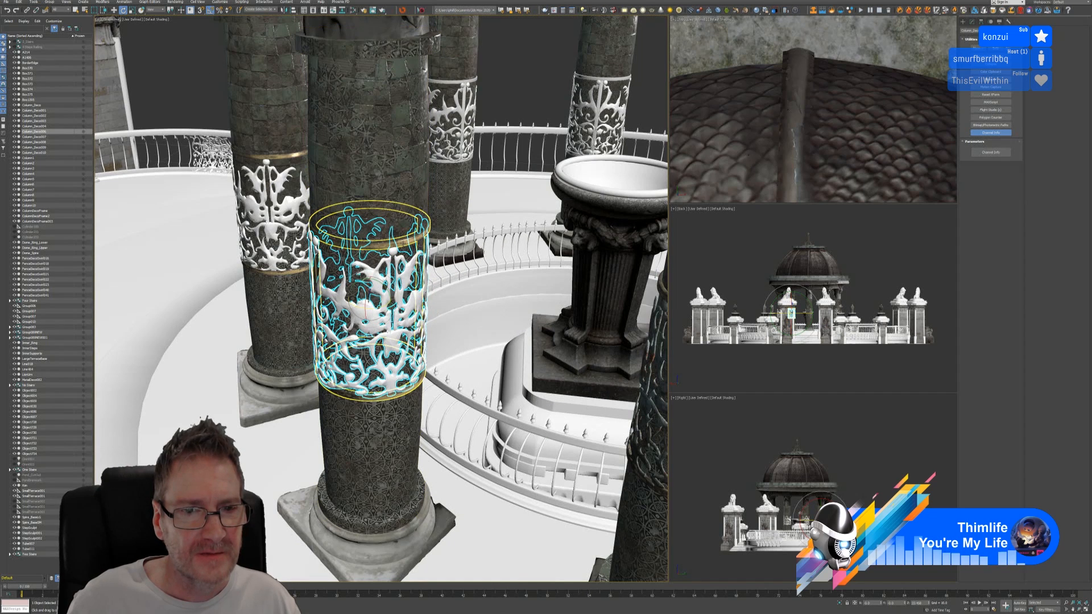
pyautogui.click(403, 243)
pyautogui.press('Delete')
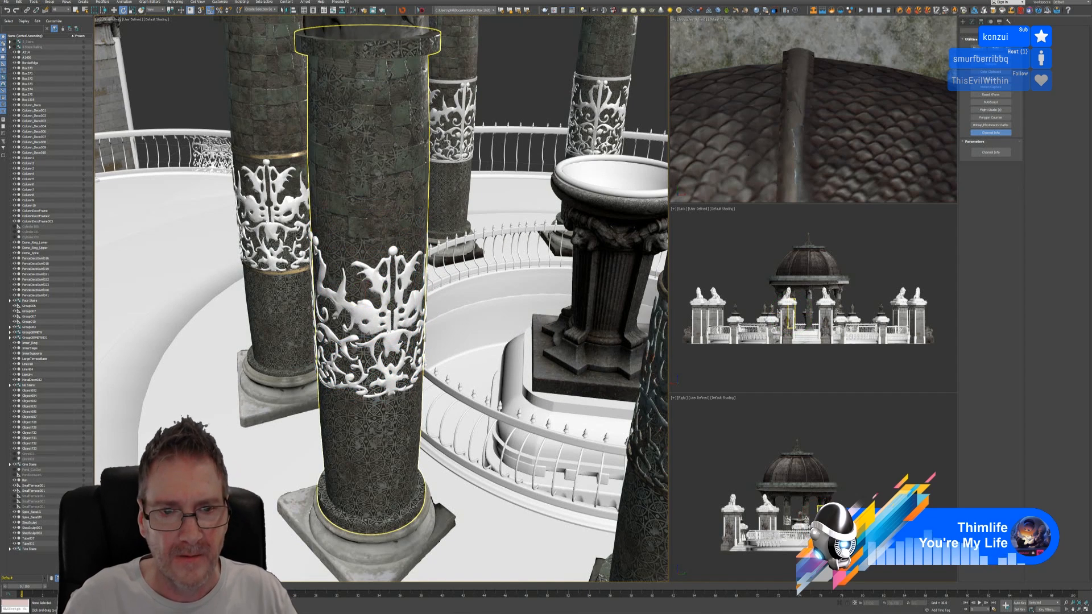
pyautogui.click(372, 281)
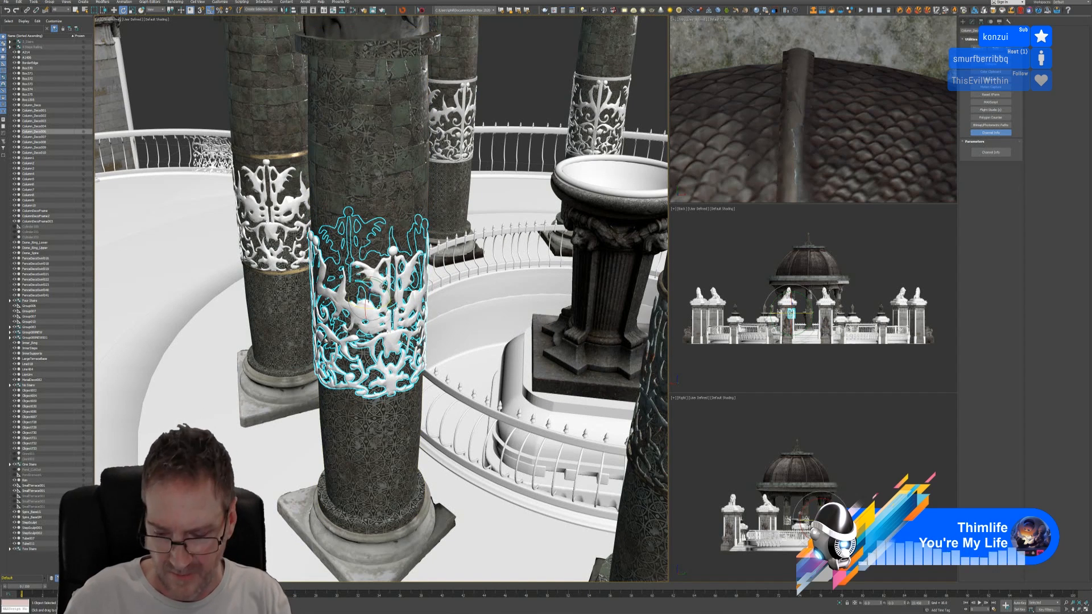
pyautogui.press('Delete')
# Group the textured ornament and gold frame of the neighbouring finished column, keeping the suggested group name.
pyautogui.keyDown('alt'); pyautogui.moveTo(382, 285); pyautogui.dragTo(591, 347, button='middle'); pyautogui.keyUp('alt')
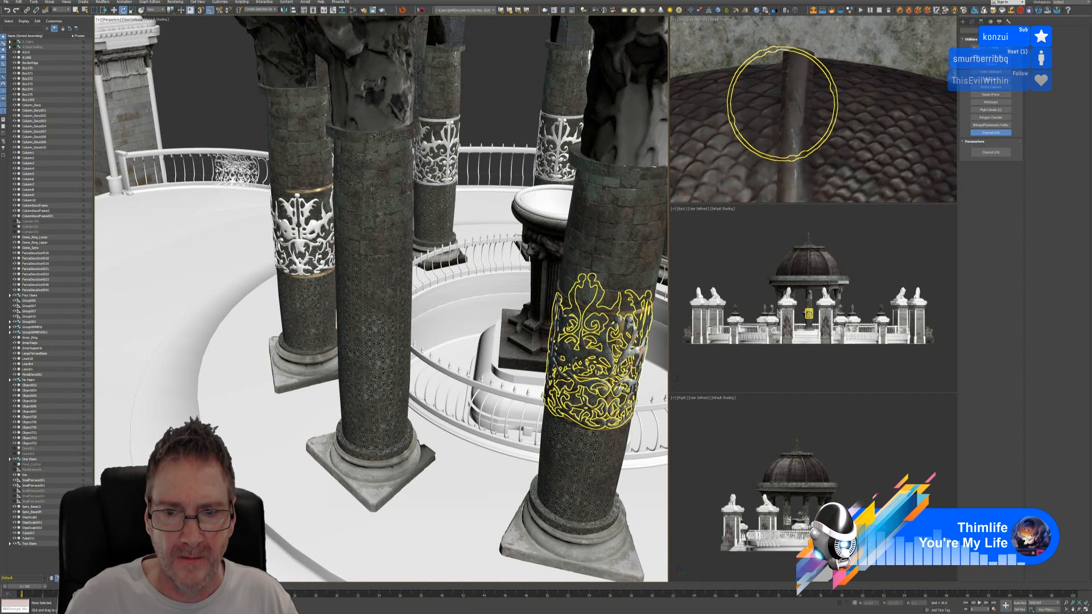
pyautogui.click(601, 356)
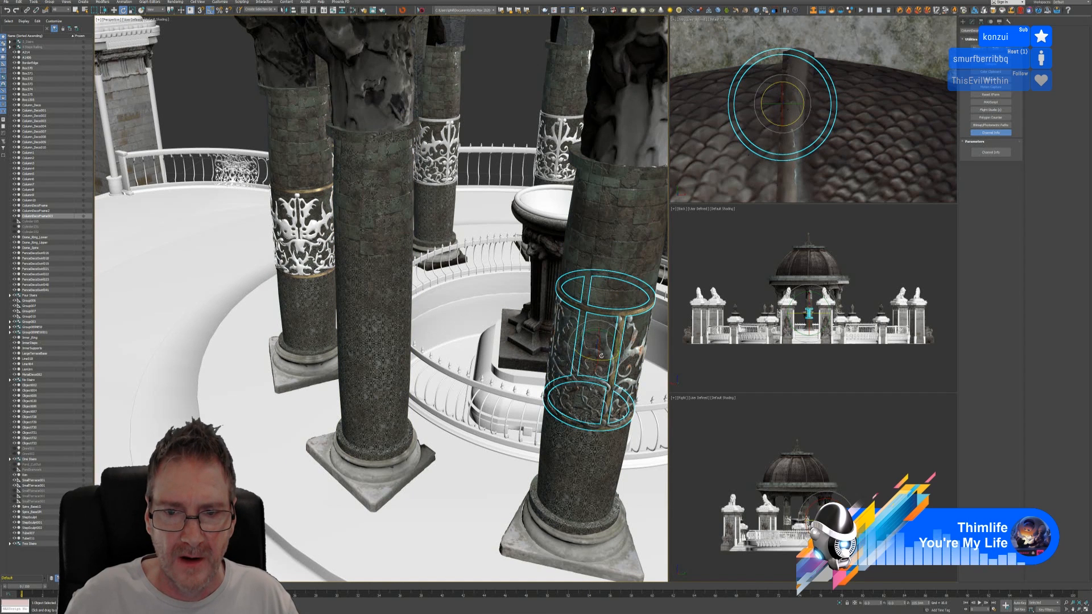
pyautogui.keyDown('ctrl'); pyautogui.click(601, 355); pyautogui.keyUp('ctrl')
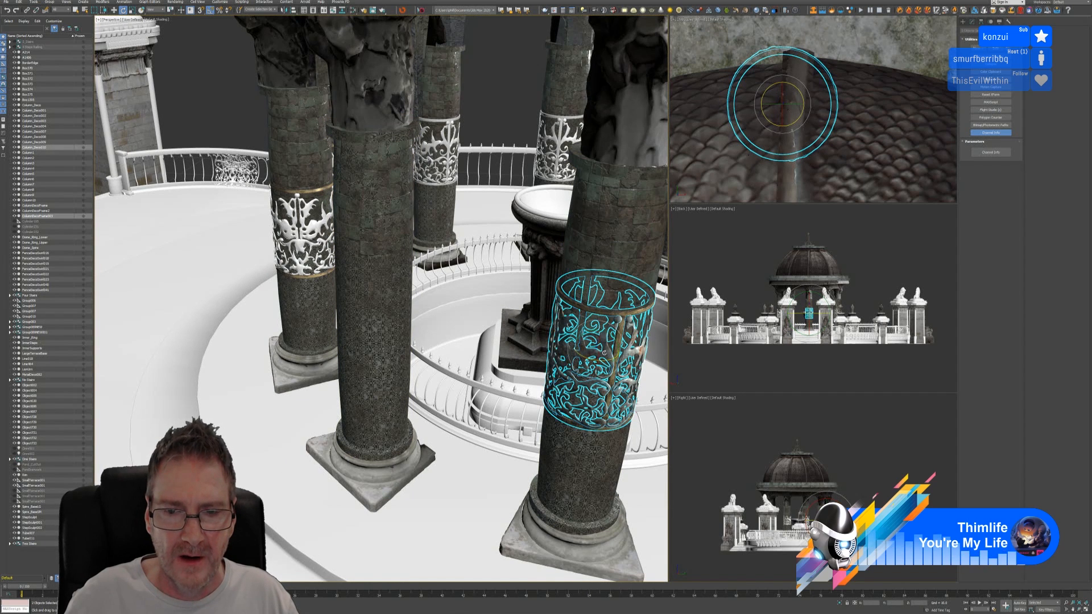
pyautogui.click(50, 3)
pyautogui.click(57, 10)
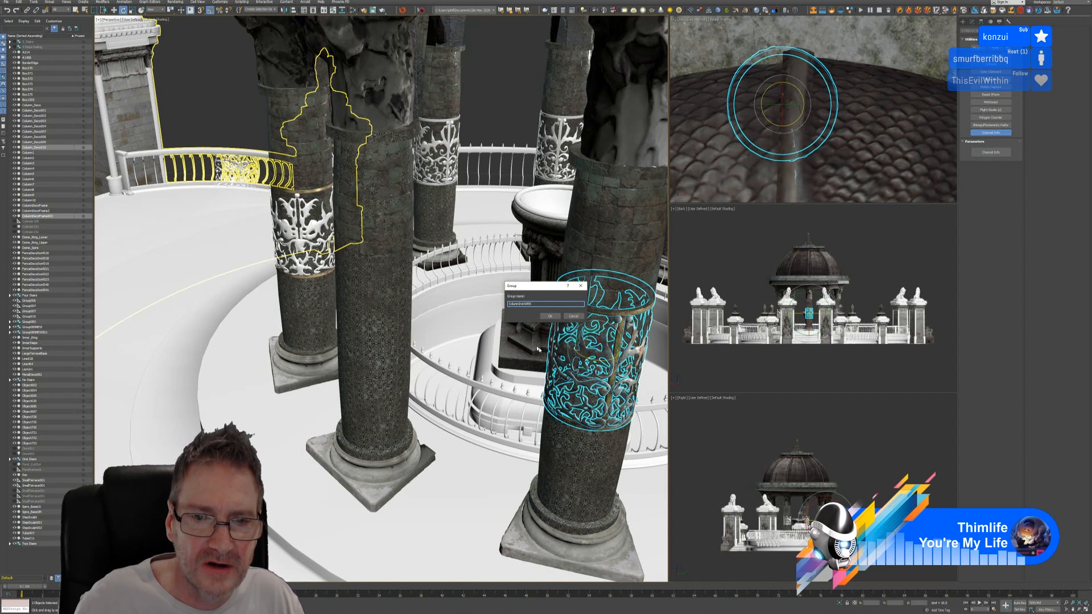
pyautogui.click(550, 316)
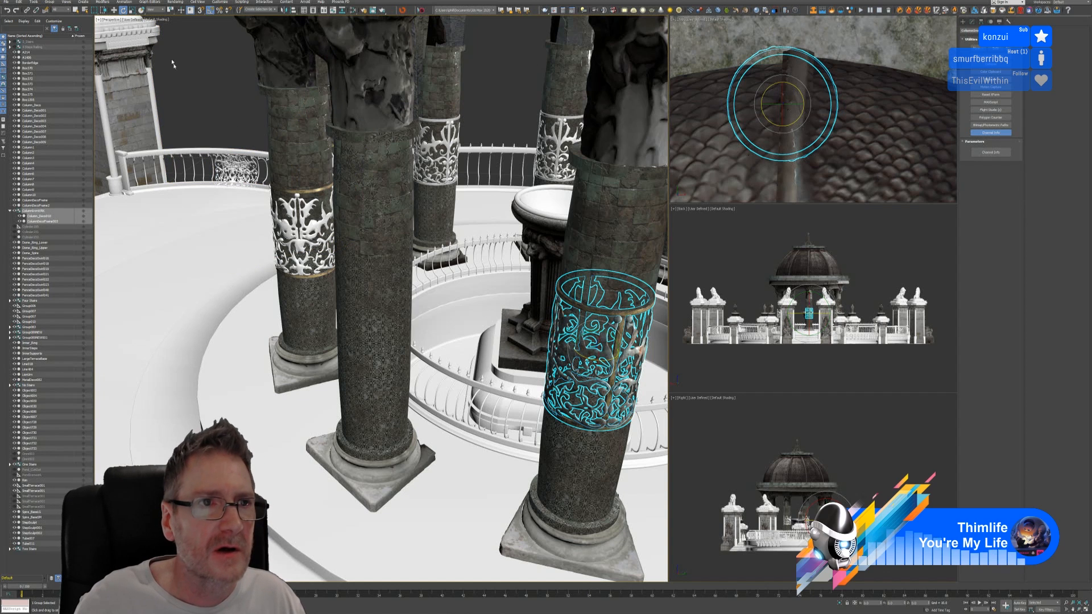
# Clone the ornament-and-frame group as a single copy, placing it between its column and the bare column.
pyautogui.press('w')
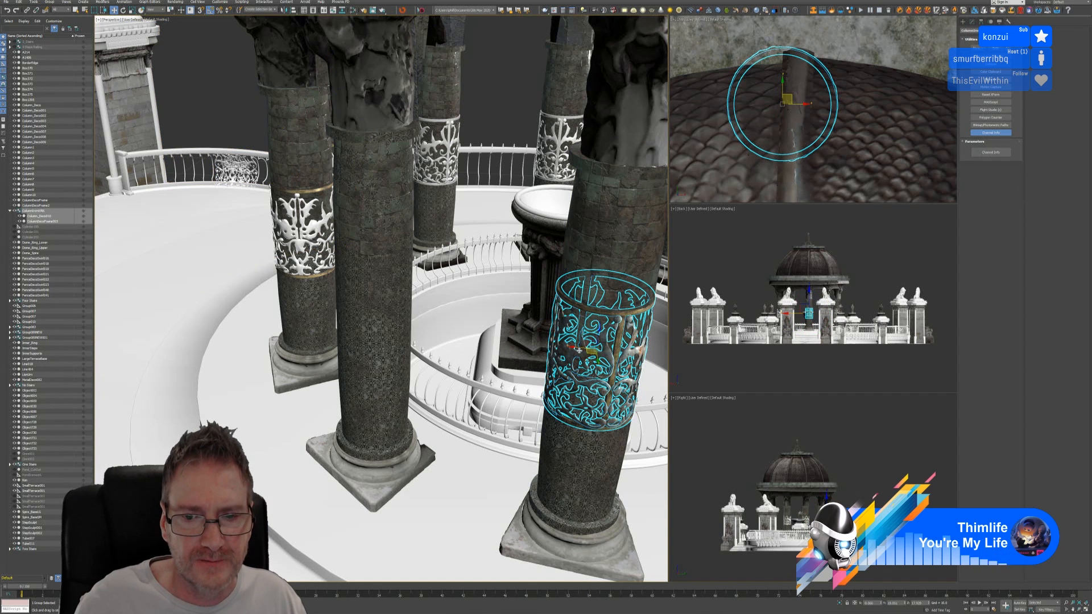
pyautogui.keyDown('shift'); pyautogui.moveTo(592, 349); pyautogui.dragTo(472, 345); pyautogui.keyUp('shift')
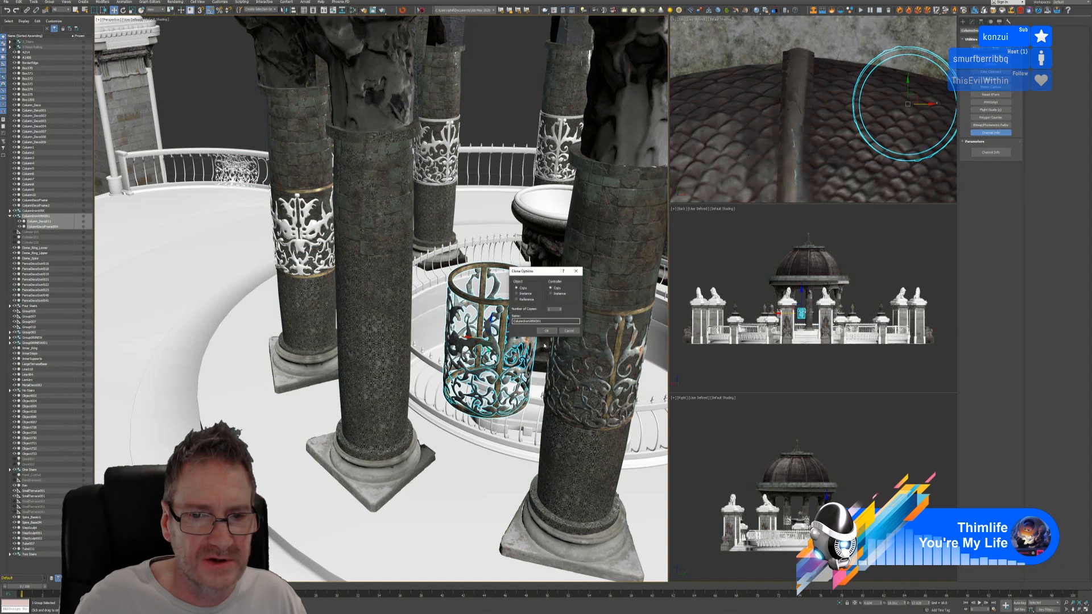
pyautogui.click(546, 331)
# Isolate the bare column with the cloned group, centre the group around the column, and return to the full scene with nothing selected.
pyautogui.keyDown('ctrl'); pyautogui.click(387, 296); pyautogui.keyUp('ctrl')
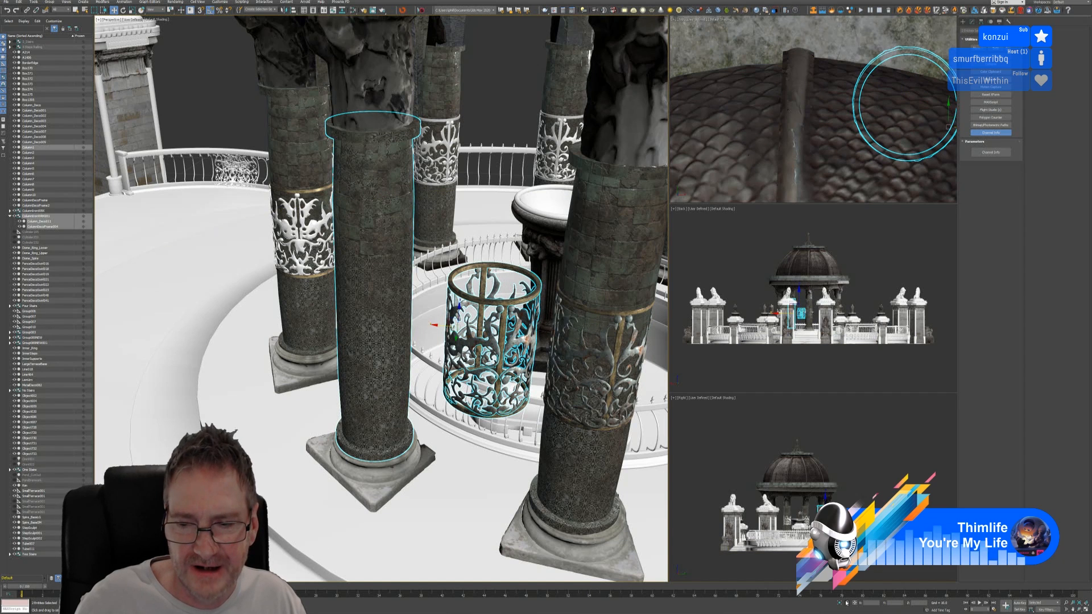
pyautogui.click(841, 604)
pyautogui.click(419, 318)
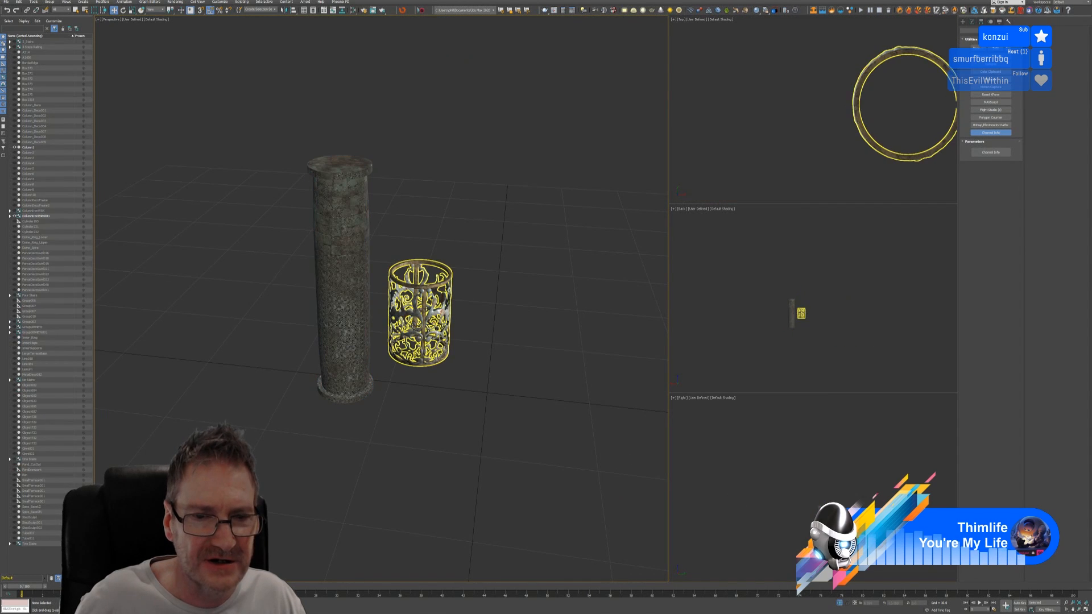
pyautogui.moveTo(910, 137); pyautogui.dragTo(830, 122, button='middle')
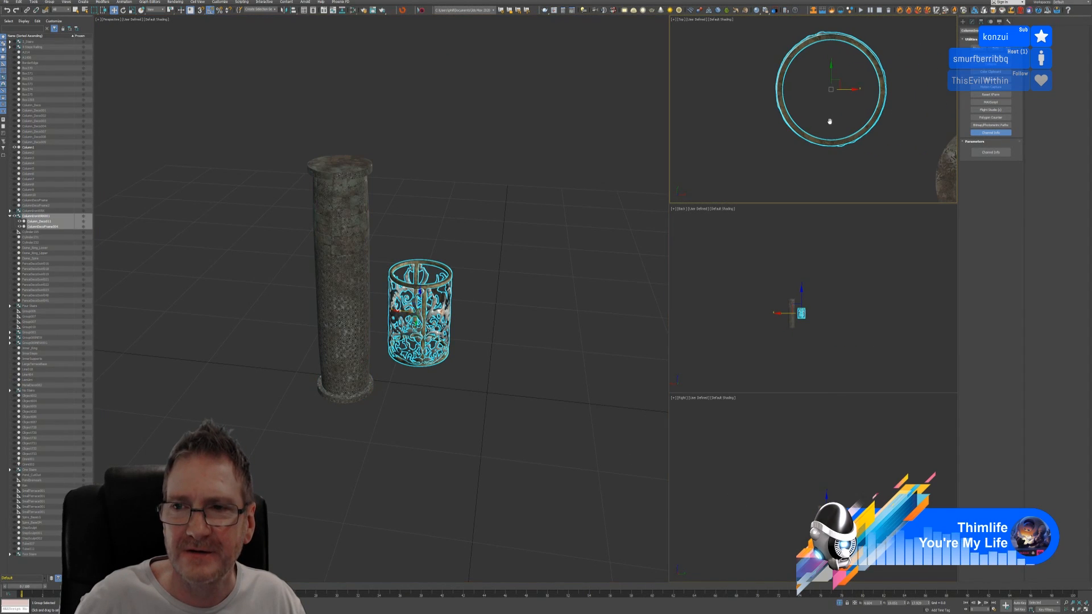
pyautogui.click(1085, 610)
pyautogui.moveTo(604, 307); pyautogui.dragTo(324, 235, button='middle')
pyautogui.scroll(-2, 359, 243)
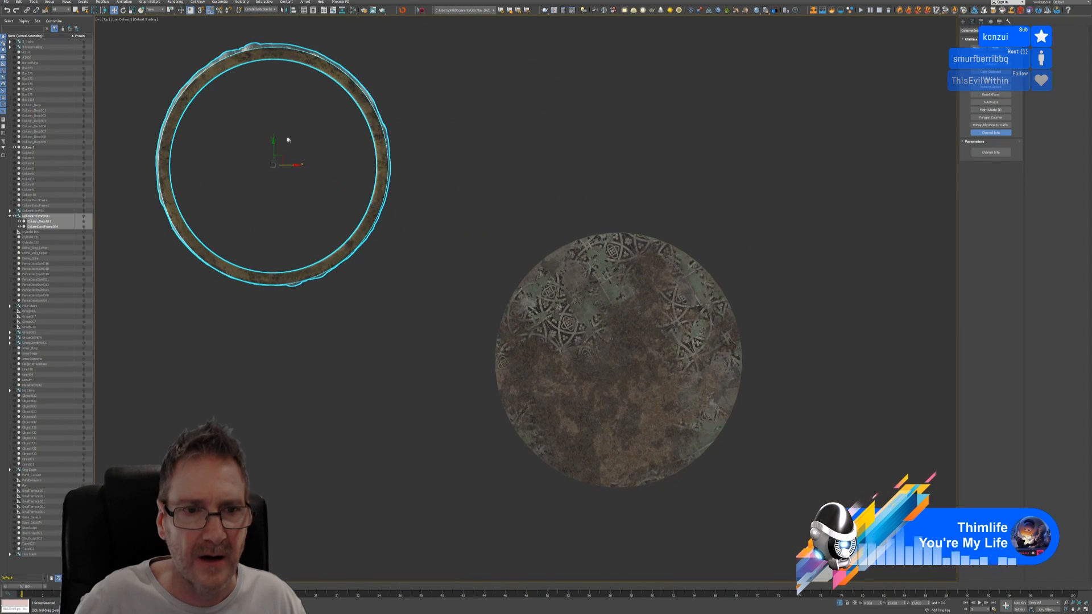
pyautogui.moveTo(284, 154); pyautogui.dragTo(625, 351)
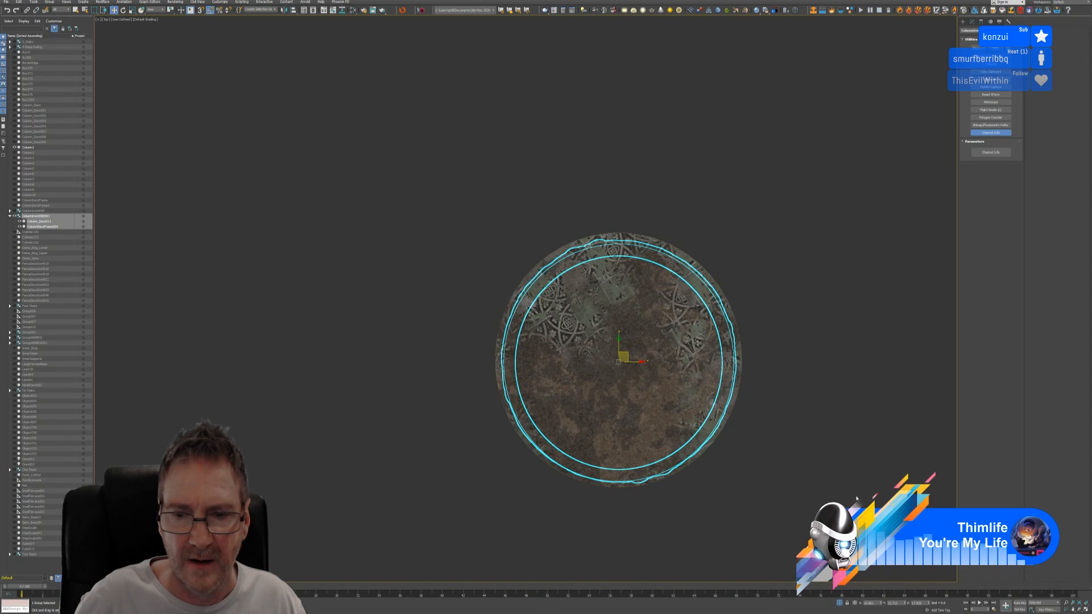
pyautogui.hotkey('alt', 'w')
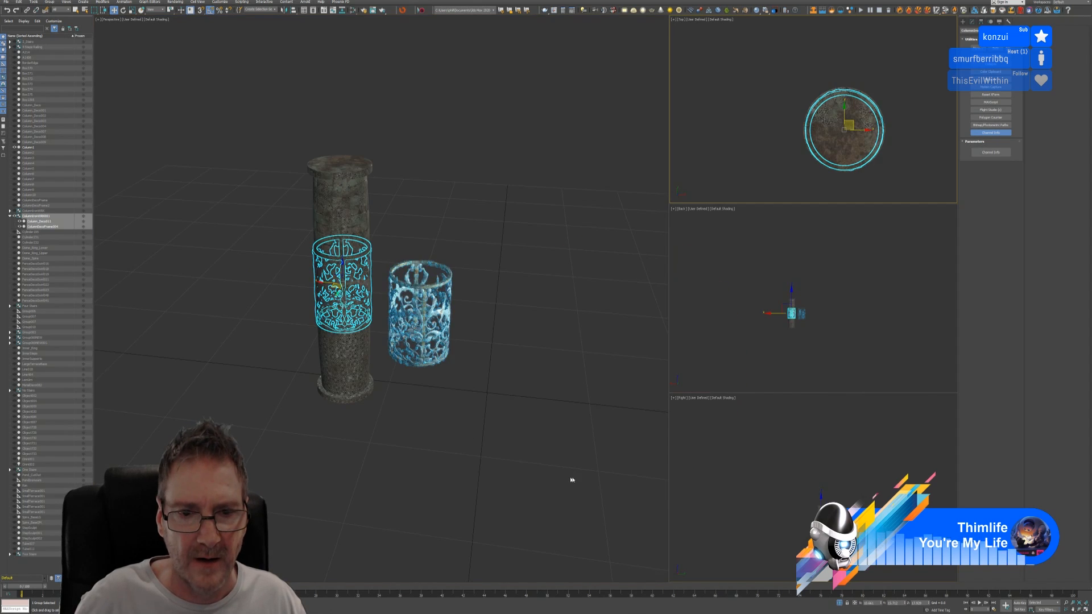
pyautogui.moveTo(520, 405); pyautogui.dragTo(524, 403, button='middle')
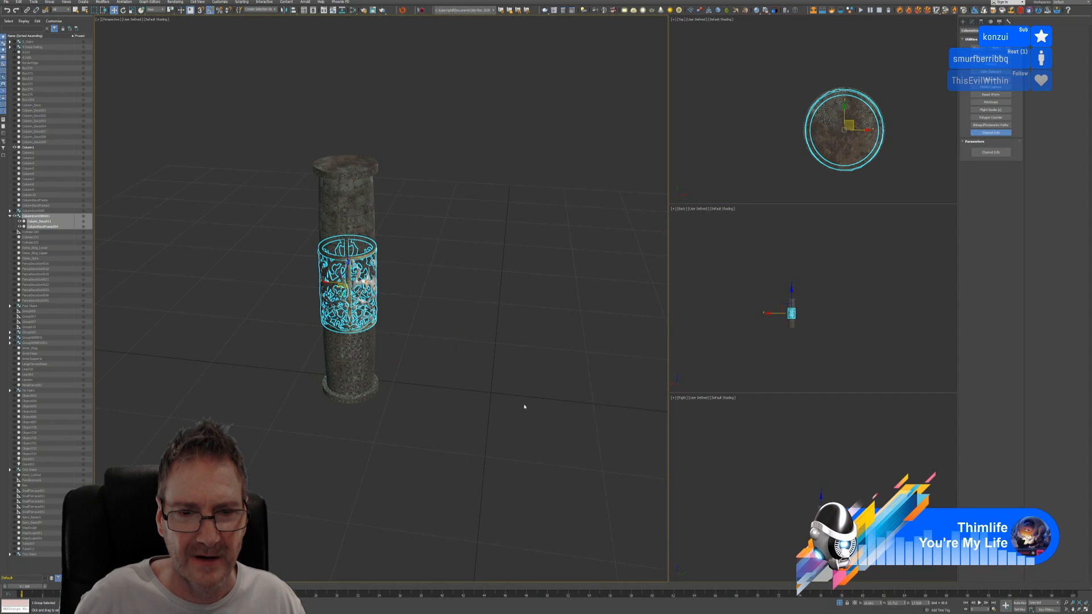
pyautogui.click(844, 603)
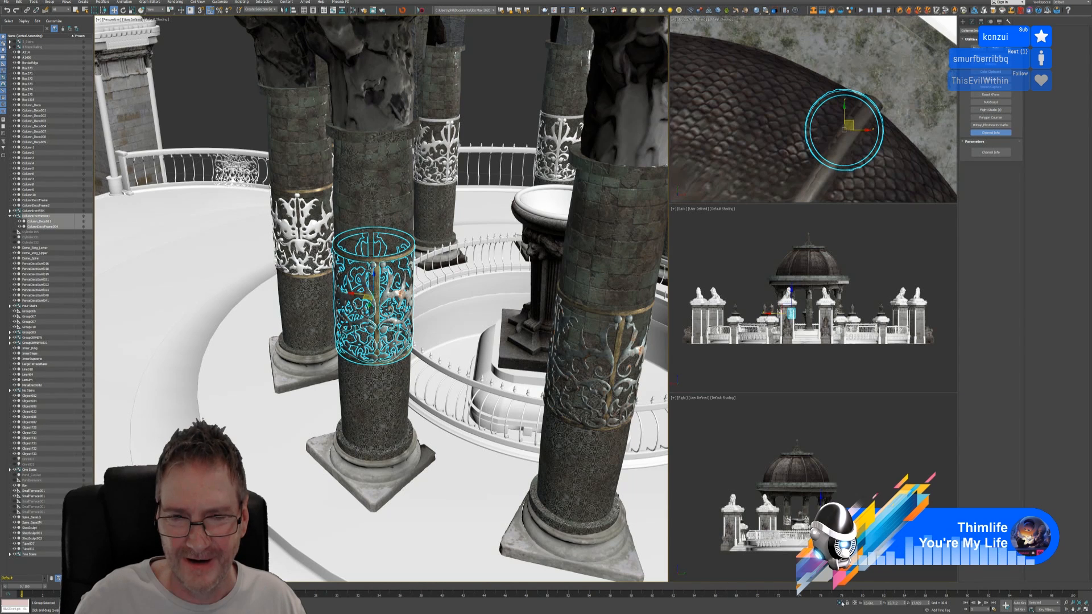
pyautogui.click(488, 96)
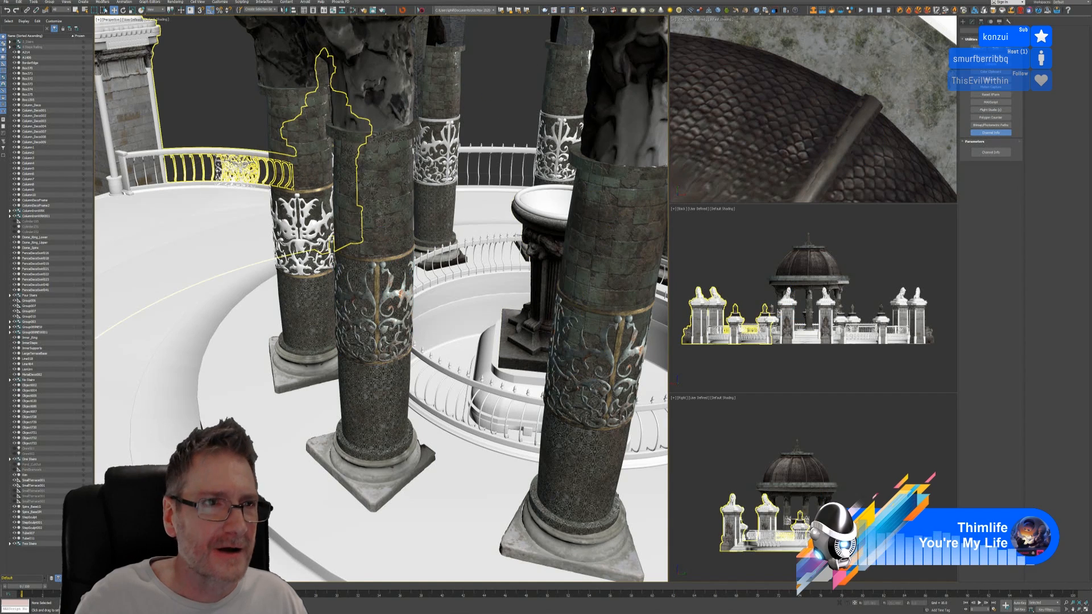
# Rotate the newly placed ornament-and-frame group around its column so a vertical gold strip faces outward, leaving nothing selected.
pyautogui.moveTo(227, 239); pyautogui.dragTo(222, 276, button='middle')
pyautogui.scroll(-2, 493, 270)
pyautogui.scroll(1, 244, 273)
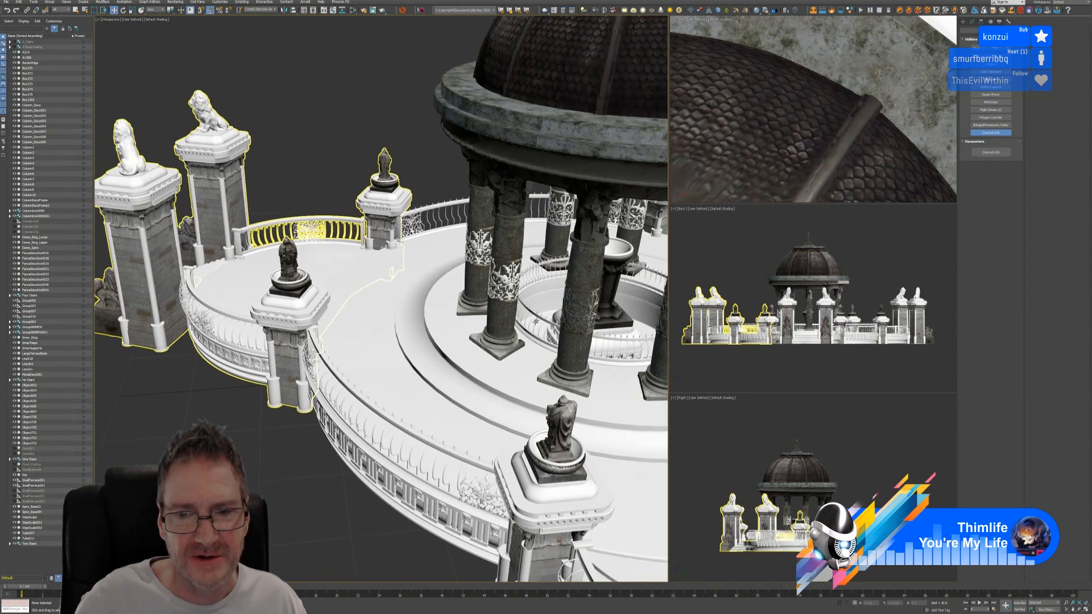
pyautogui.scroll(2, 561, 312)
pyautogui.moveTo(562, 311); pyautogui.dragTo(489, 269, button='middle')
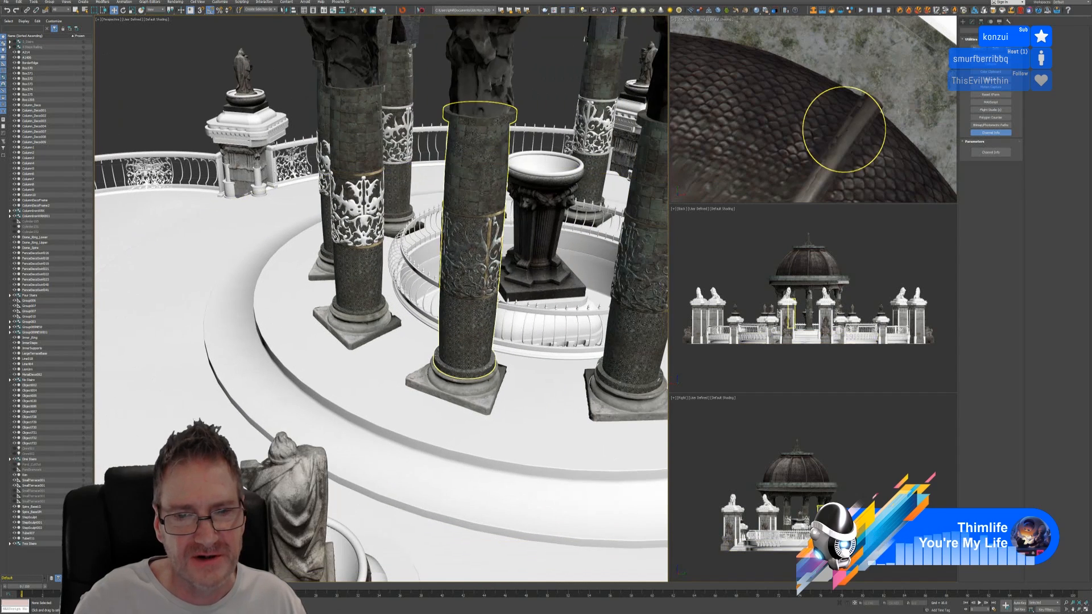
pyautogui.click(488, 268)
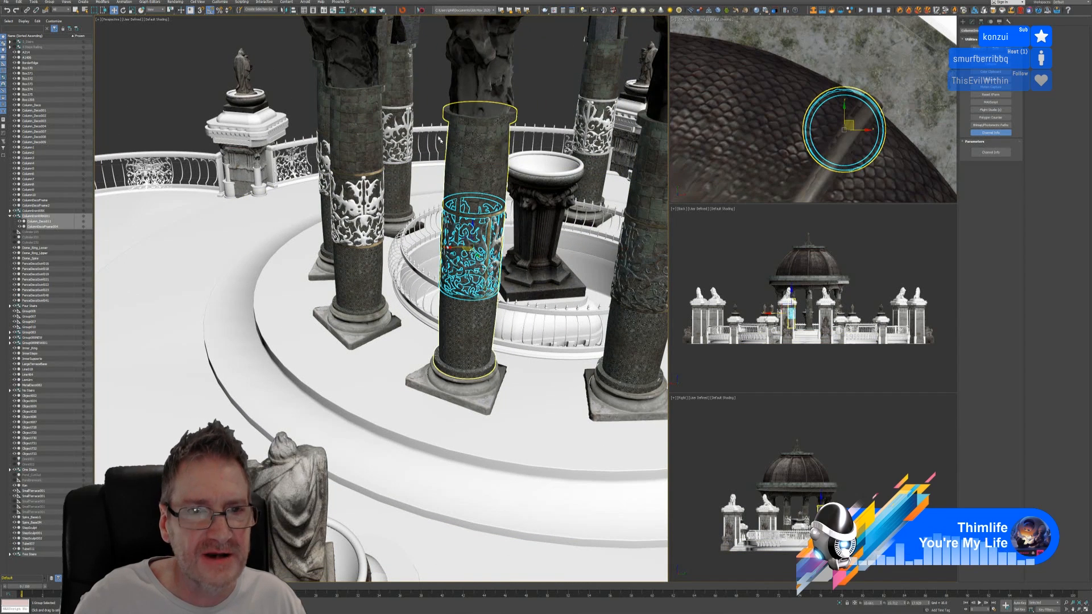
pyautogui.click(123, 10)
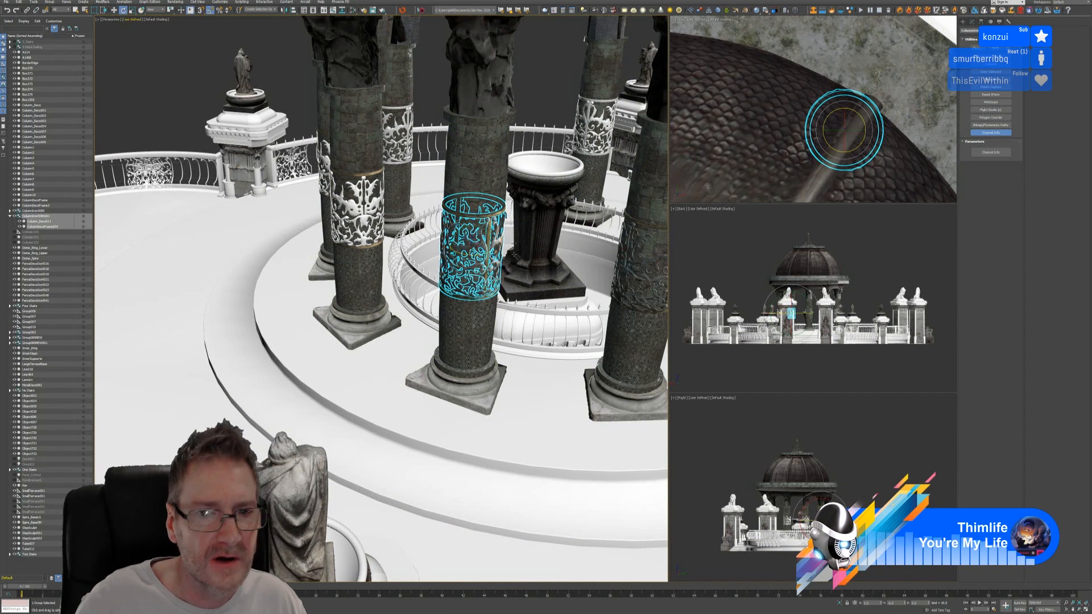
pyautogui.moveTo(468, 253); pyautogui.dragTo(459, 251)
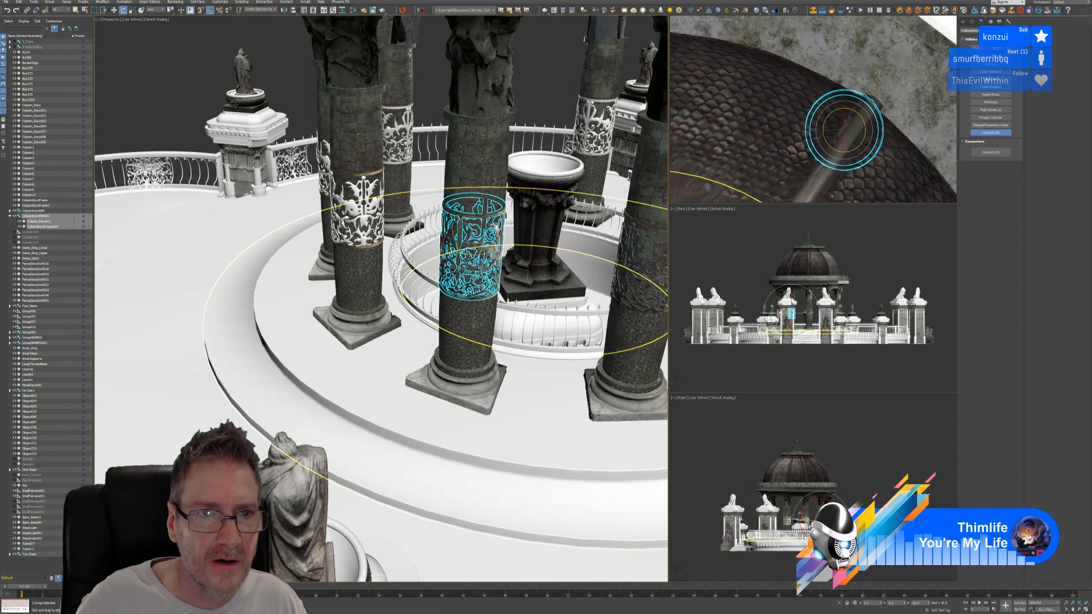
pyautogui.keyDown('alt'); pyautogui.moveTo(189, 93); pyautogui.dragTo(259, 83, button='middle'); pyautogui.keyUp('alt')
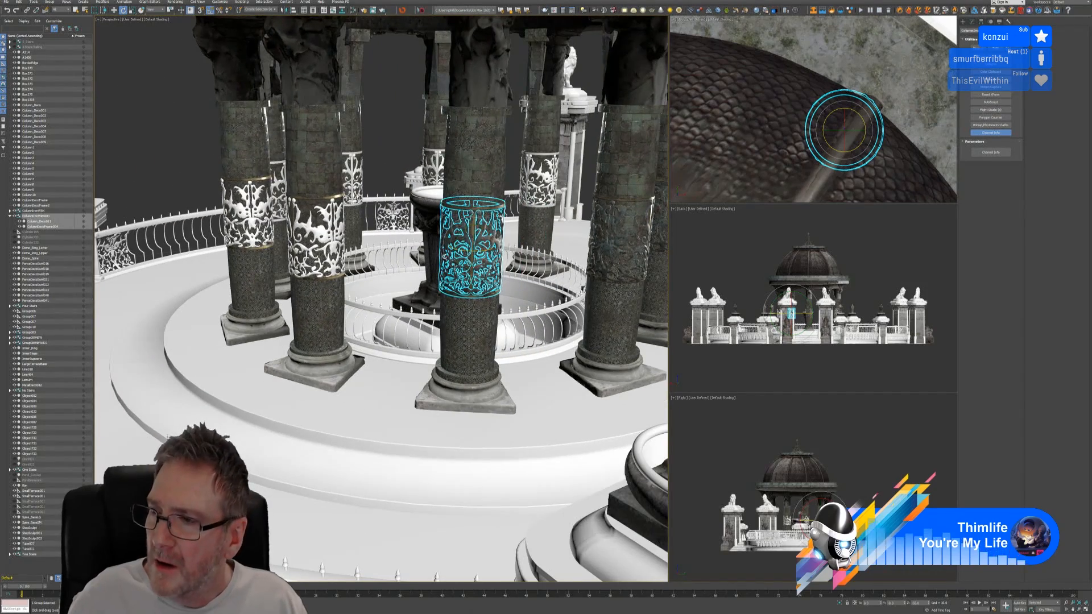
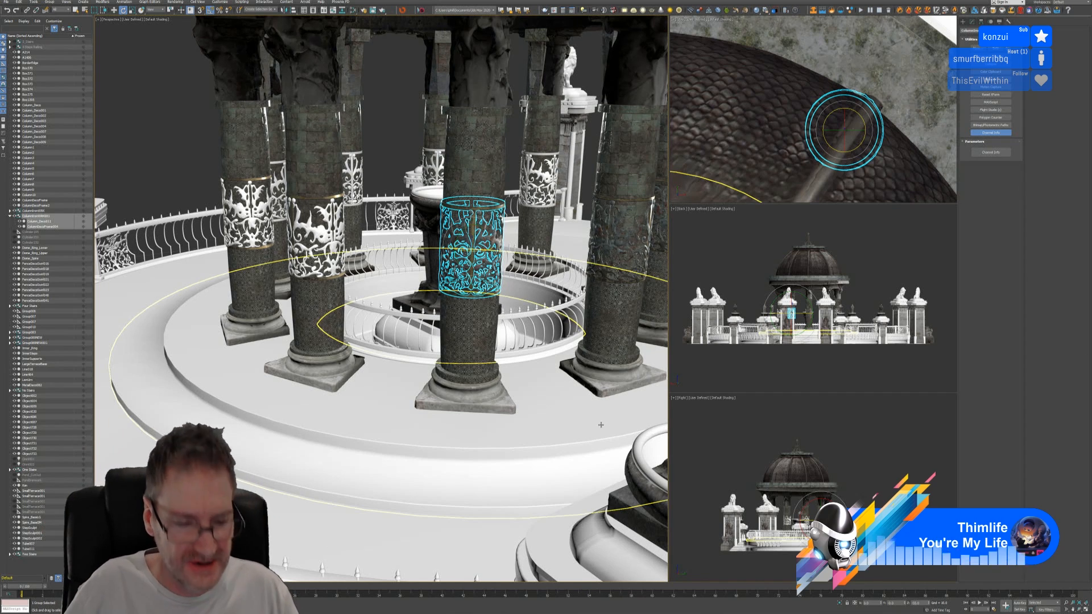
pyautogui.moveTo(389, 162); pyautogui.dragTo(394, 164, button='middle')
pyautogui.click(391, 154)
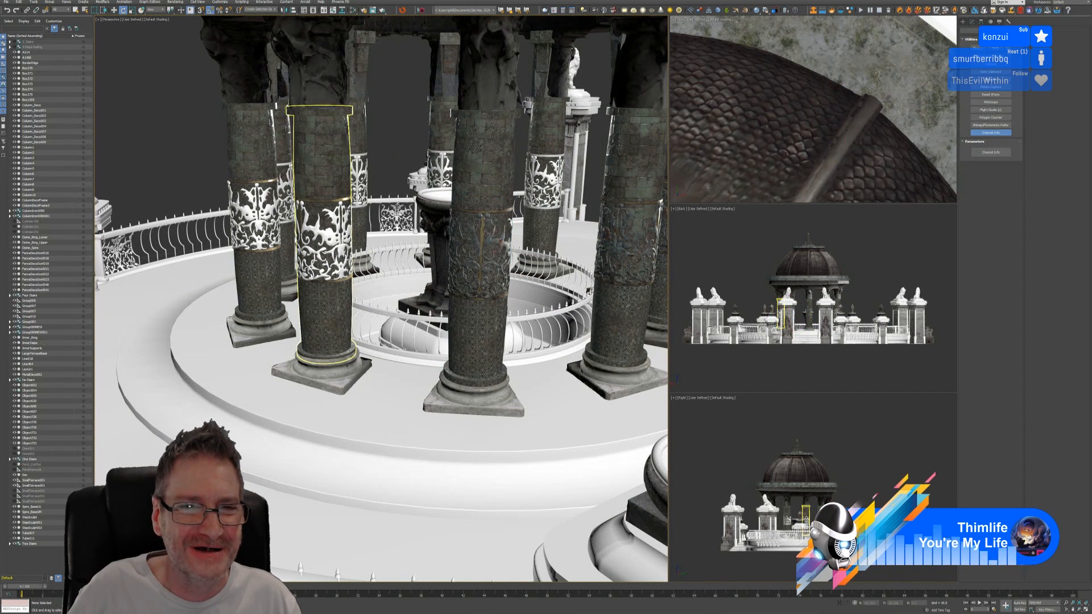
# Delete the white untextured ornament and its frame from the next column beside the newly decorated one.
pyautogui.click(323, 236)
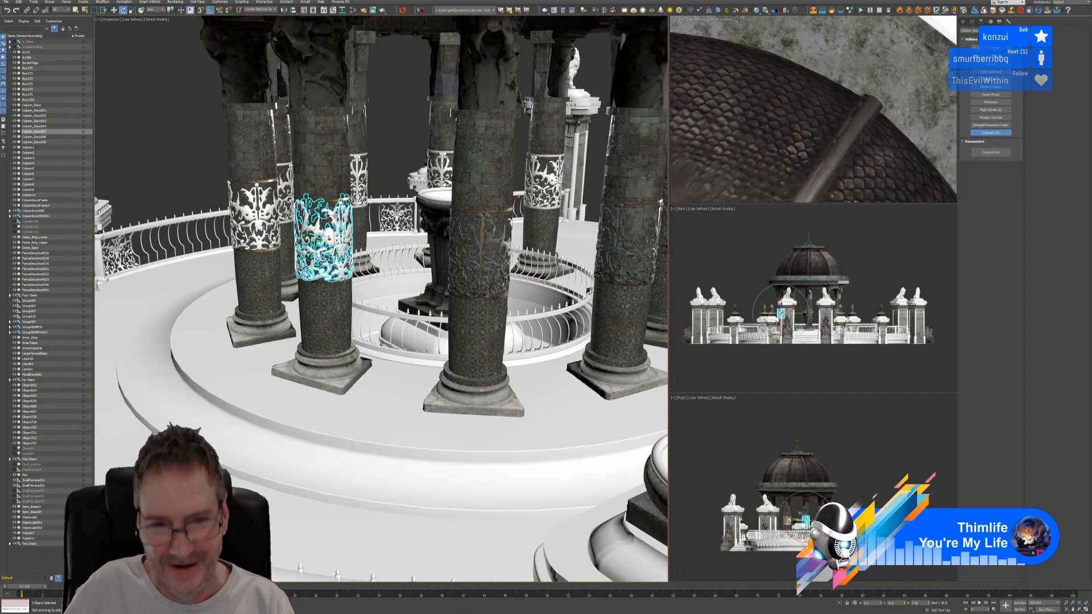
pyautogui.press('Delete')
pyautogui.click(332, 198)
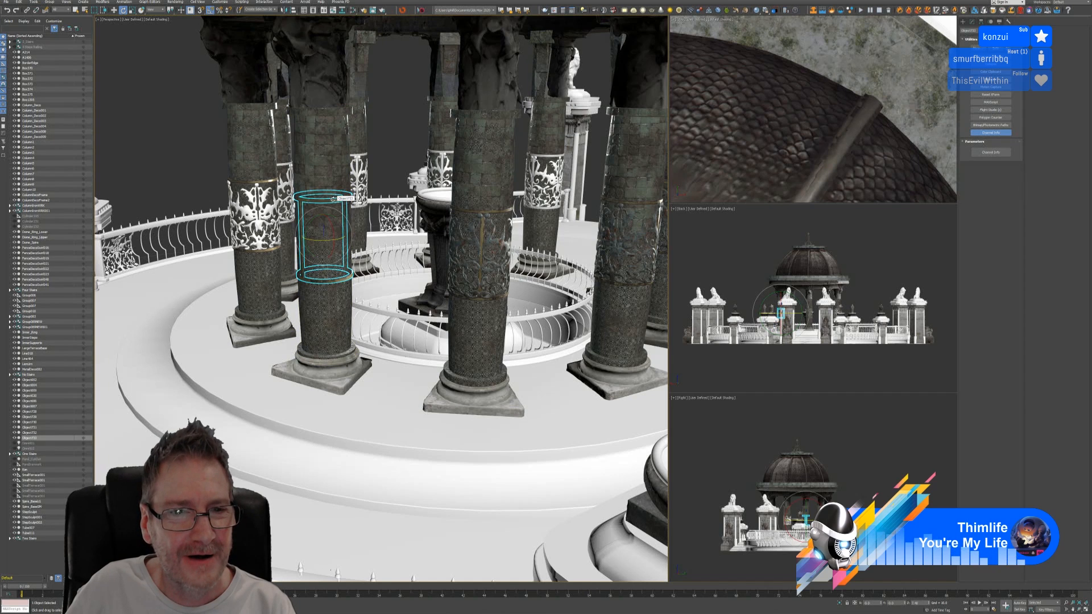
pyautogui.press('Delete')
# Clone the neighbouring column's ornament-and-frame group as a single copy, placing it between that column and the bare one.
pyautogui.click(481, 250)
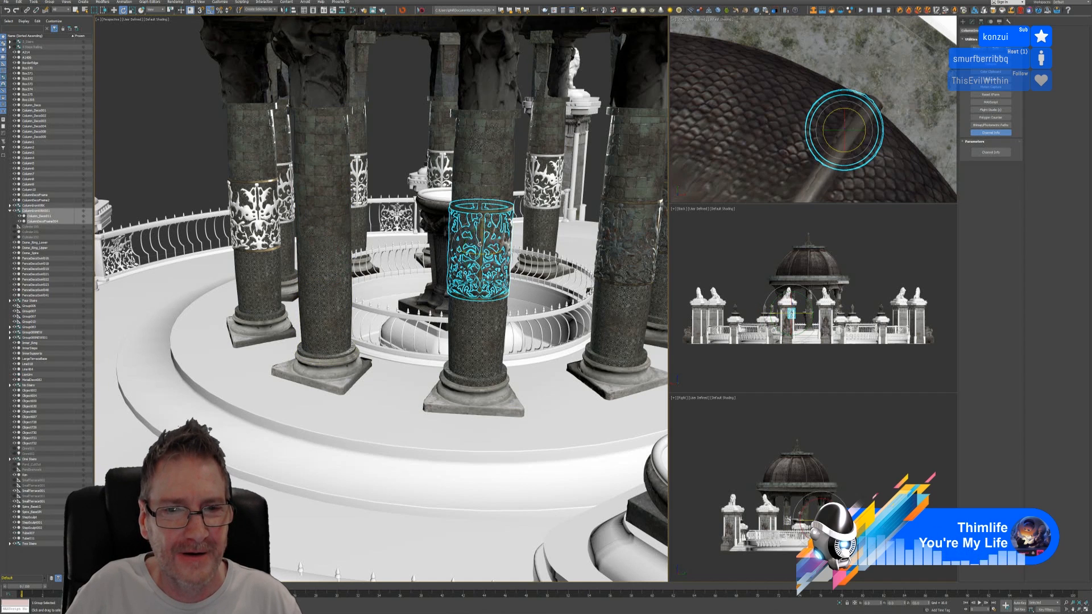
pyautogui.click(112, 11)
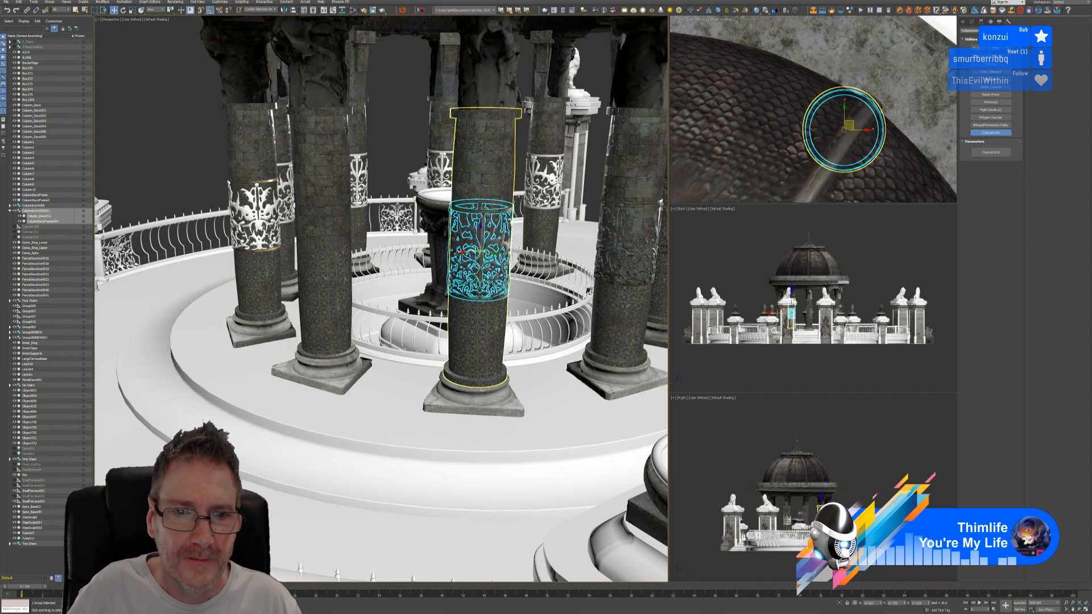
pyautogui.keyDown('shift'); pyautogui.moveTo(480, 250); pyautogui.dragTo(406, 262); pyautogui.keyUp('shift')
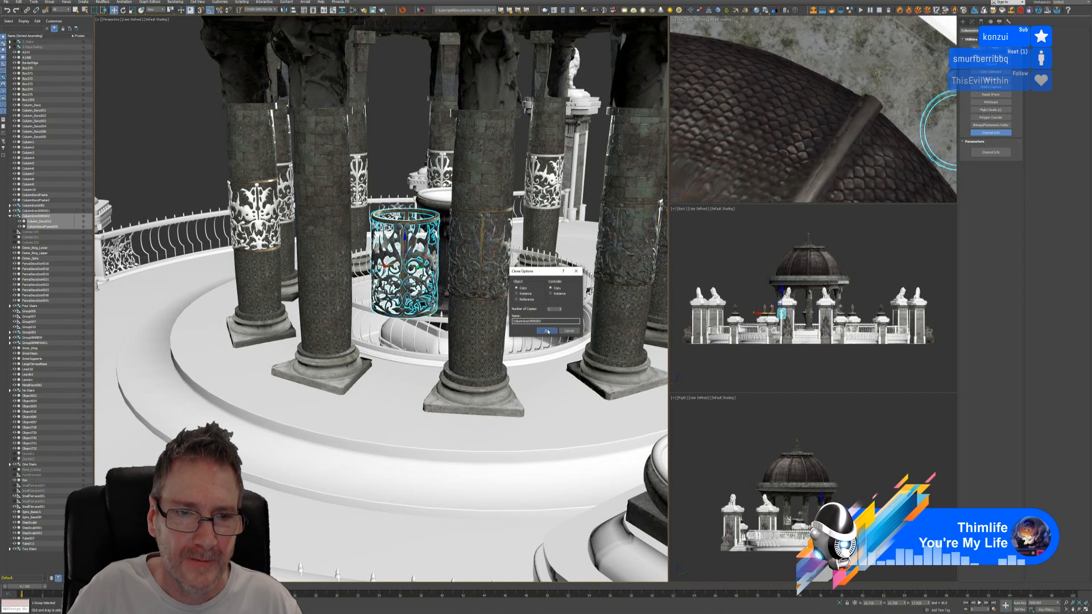
pyautogui.click(547, 331)
# Isolate the bare column together with the cloned ornament group and clear the selection.
pyautogui.keyDown('ctrl'); pyautogui.click(319, 251); pyautogui.keyUp('ctrl')
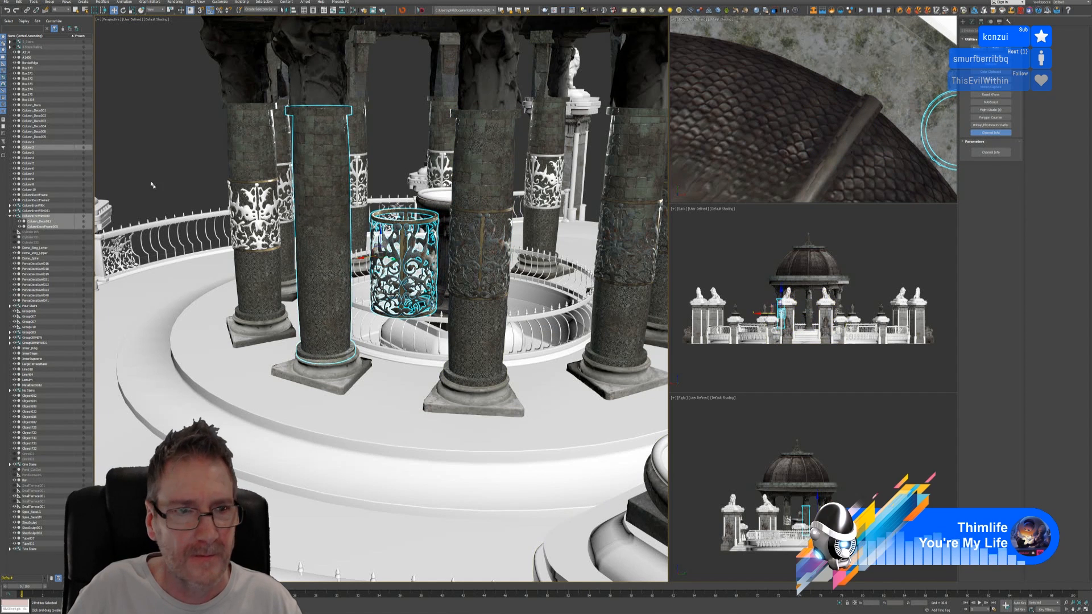
pyautogui.click(8, 10)
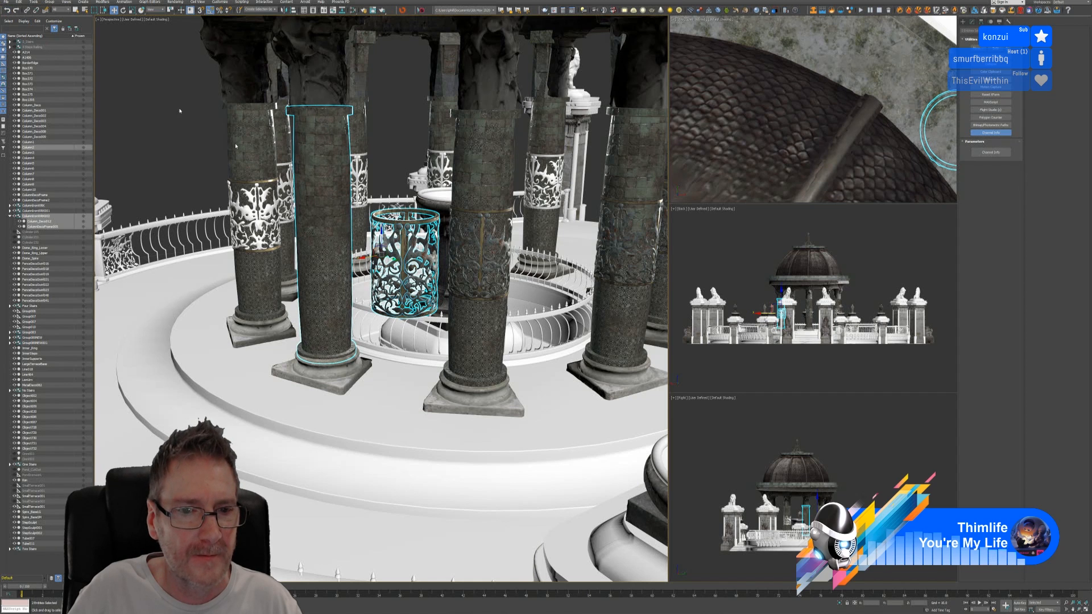
pyautogui.click(839, 603)
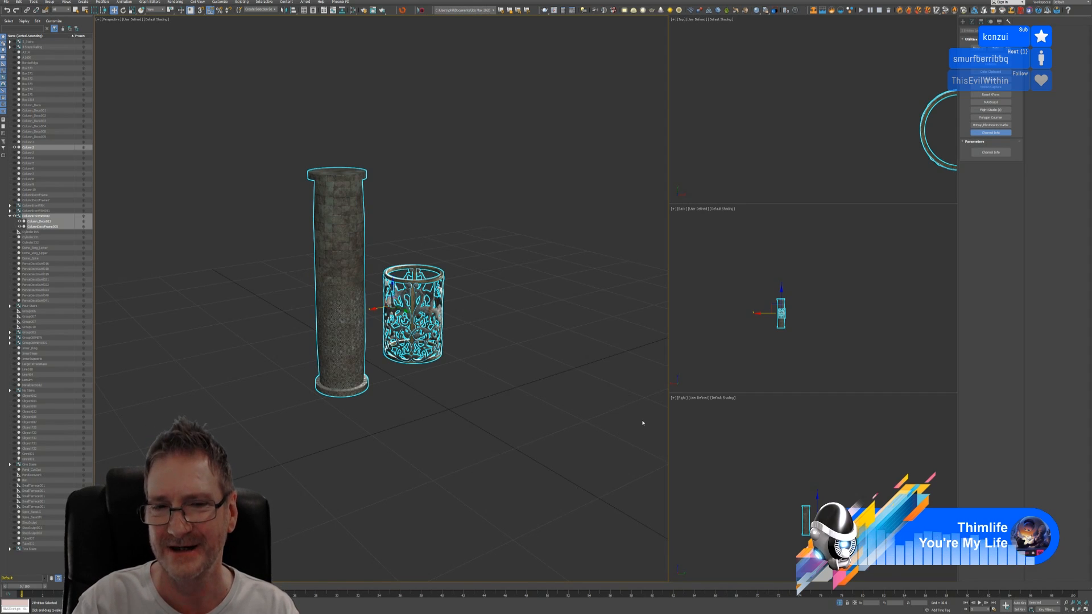
pyautogui.click(546, 504)
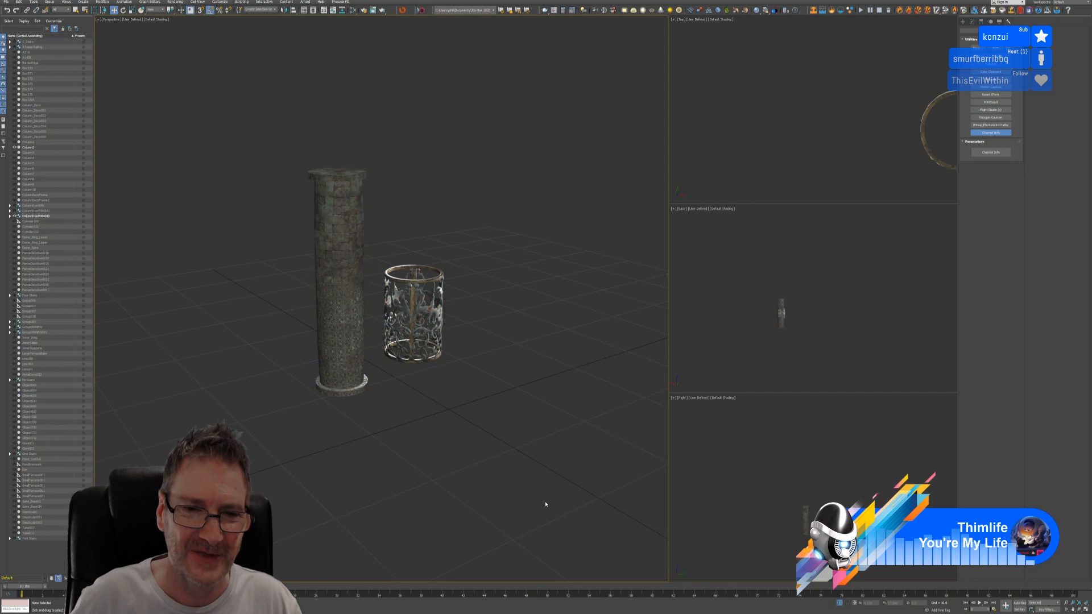
# Centre the cloned ornament group around the isolated column in an enlarged top view, and return to the full scene.
pyautogui.click(414, 316)
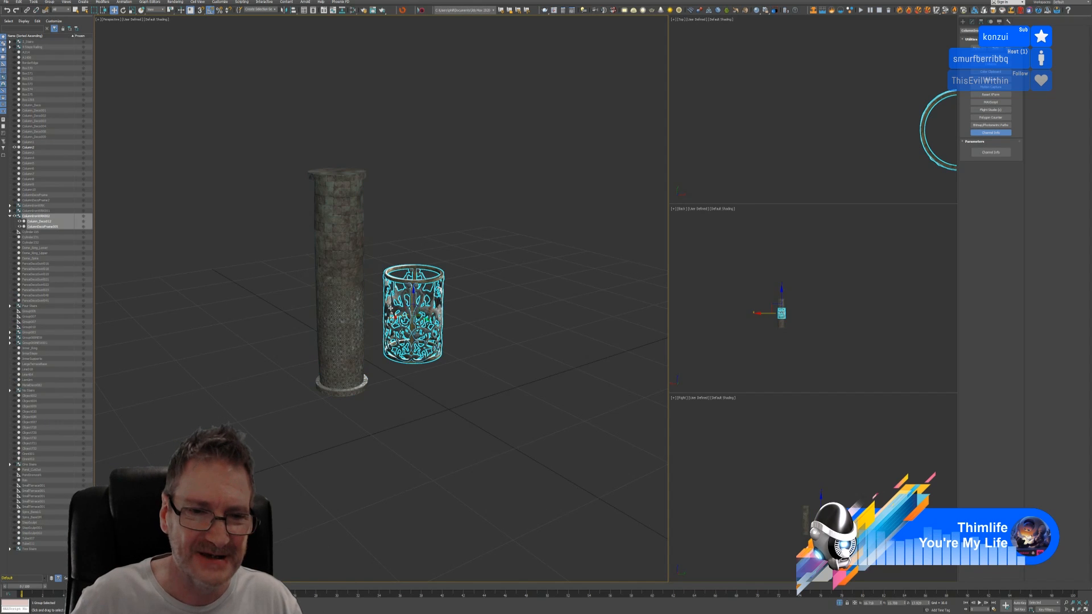
pyautogui.scroll(5, 399, 308)
pyautogui.scroll(-5, 444, 311)
pyautogui.moveTo(813, 152); pyautogui.dragTo(731, 141, button='middle')
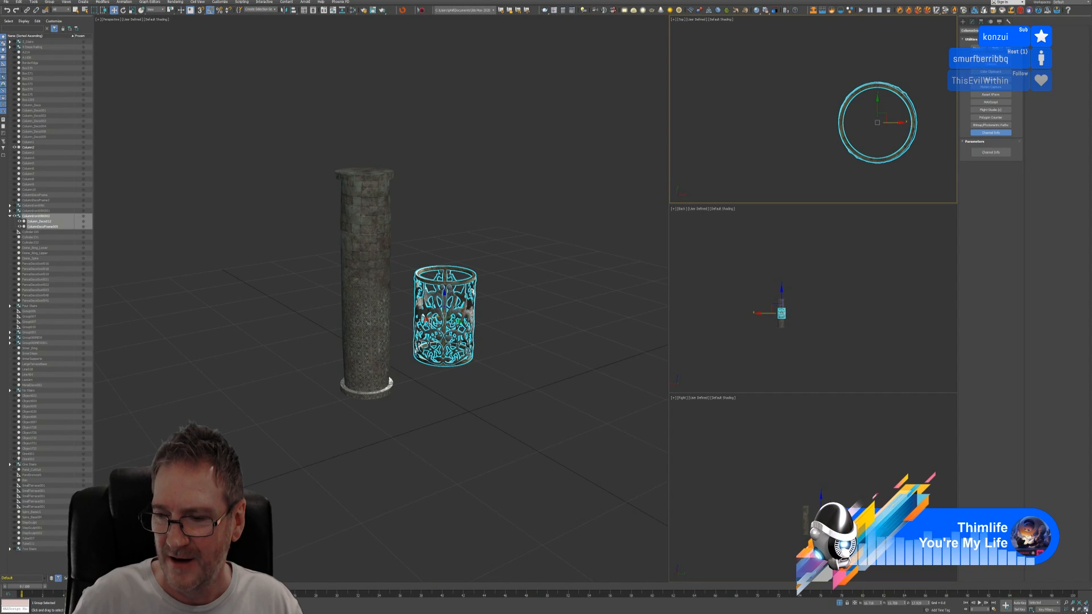
pyautogui.hotkey('alt', 'w')
pyautogui.moveTo(756, 416); pyautogui.dragTo(414, 333, button='middle')
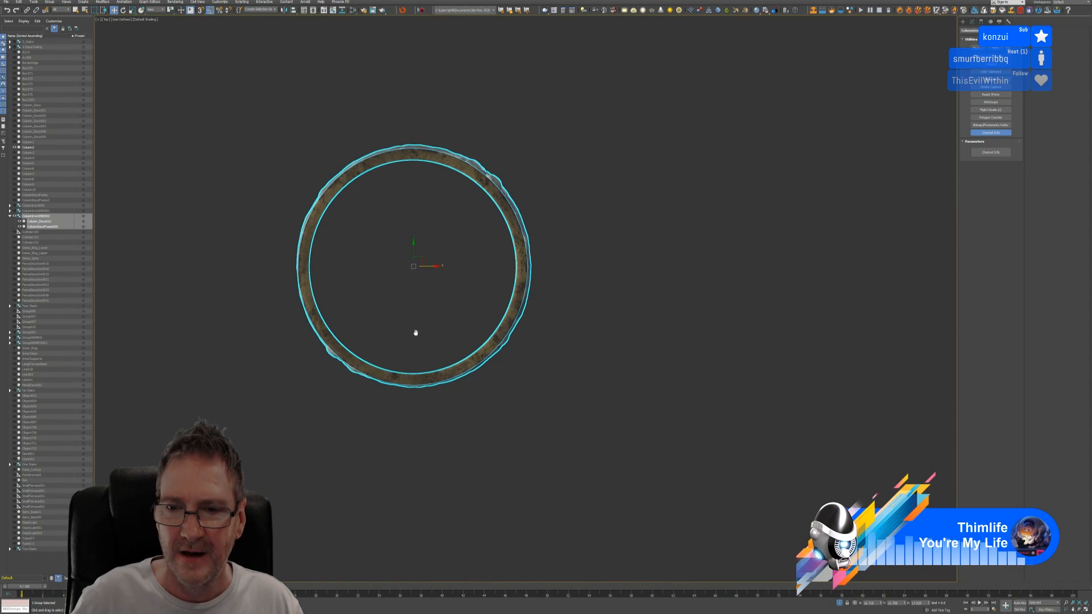
pyautogui.scroll(-3, 421, 341)
pyautogui.moveTo(524, 353); pyautogui.dragTo(535, 323, button='middle')
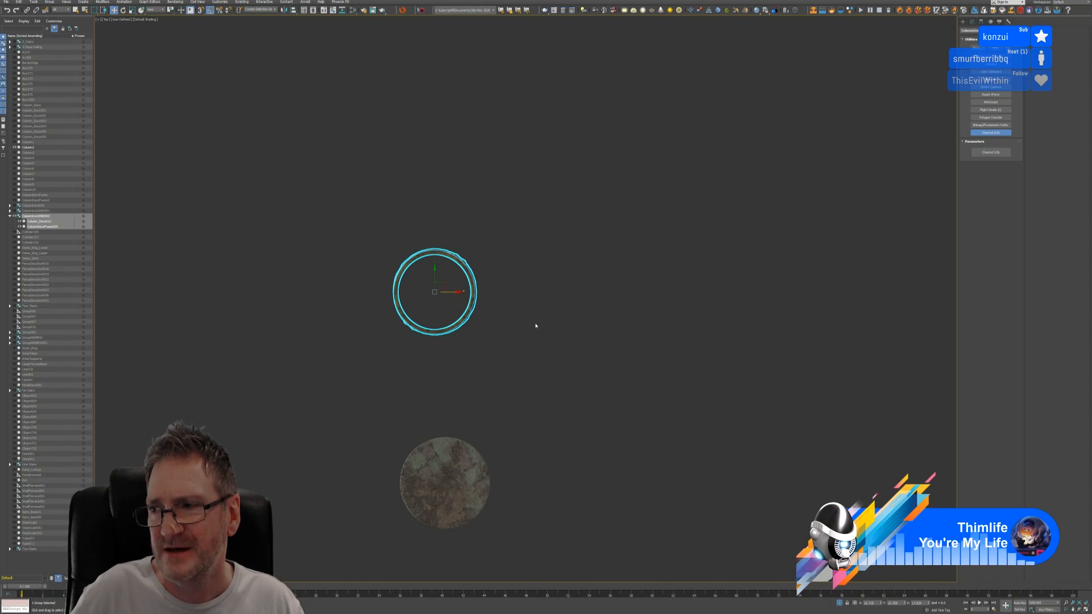
pyautogui.moveTo(576, 367); pyautogui.dragTo(592, 329, button='middle')
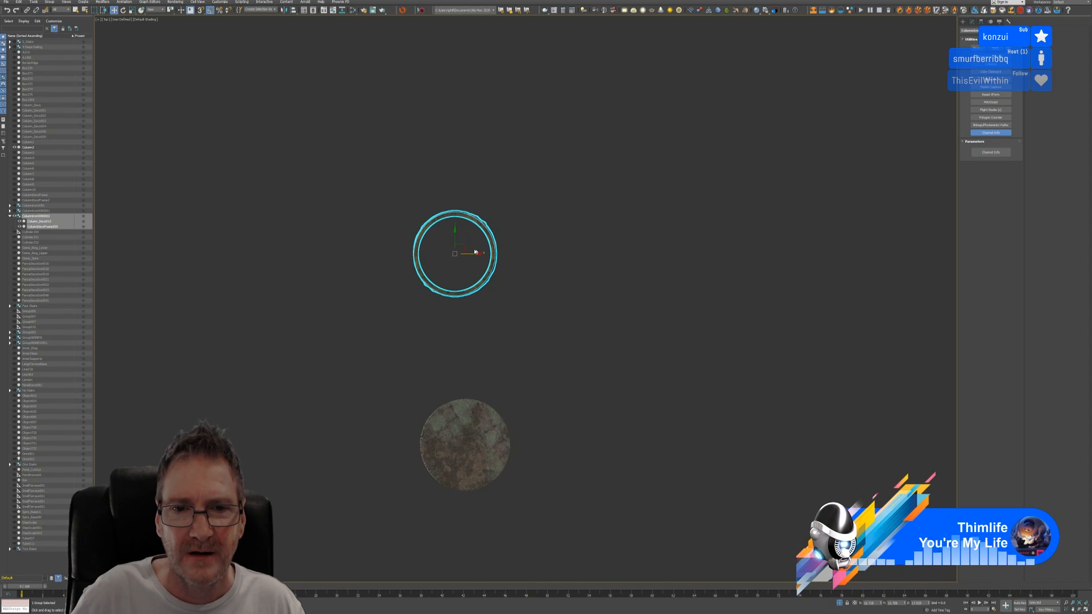
pyautogui.moveTo(463, 245); pyautogui.dragTo(472, 438)
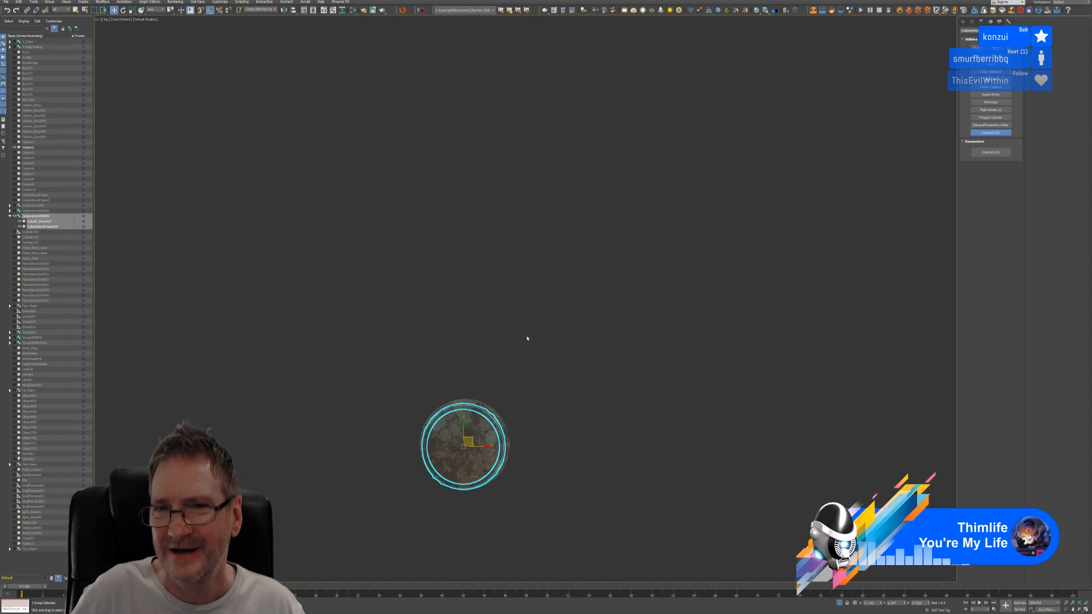
pyautogui.press('z')
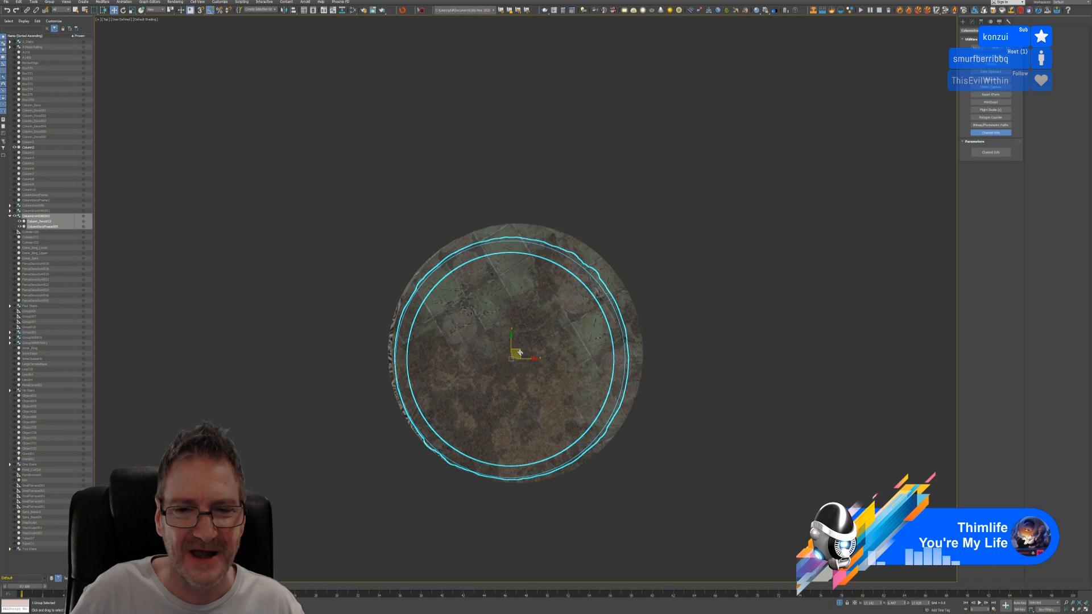
pyautogui.moveTo(520, 353); pyautogui.dragTo(525, 347)
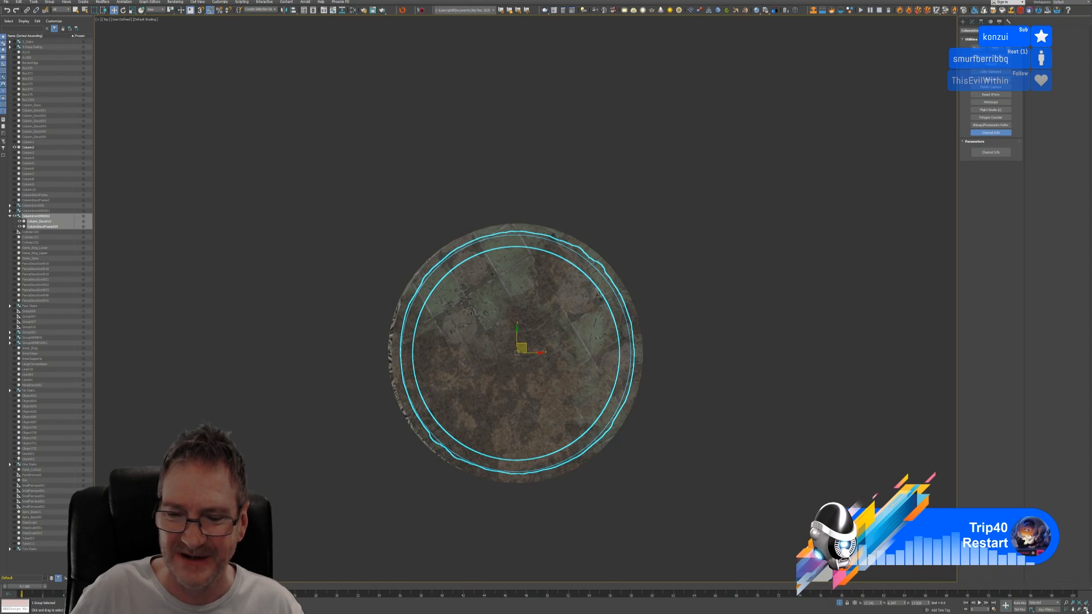
pyautogui.hotkey('alt', 'w')
pyautogui.moveTo(518, 319); pyautogui.dragTo(521, 317, button='middle')
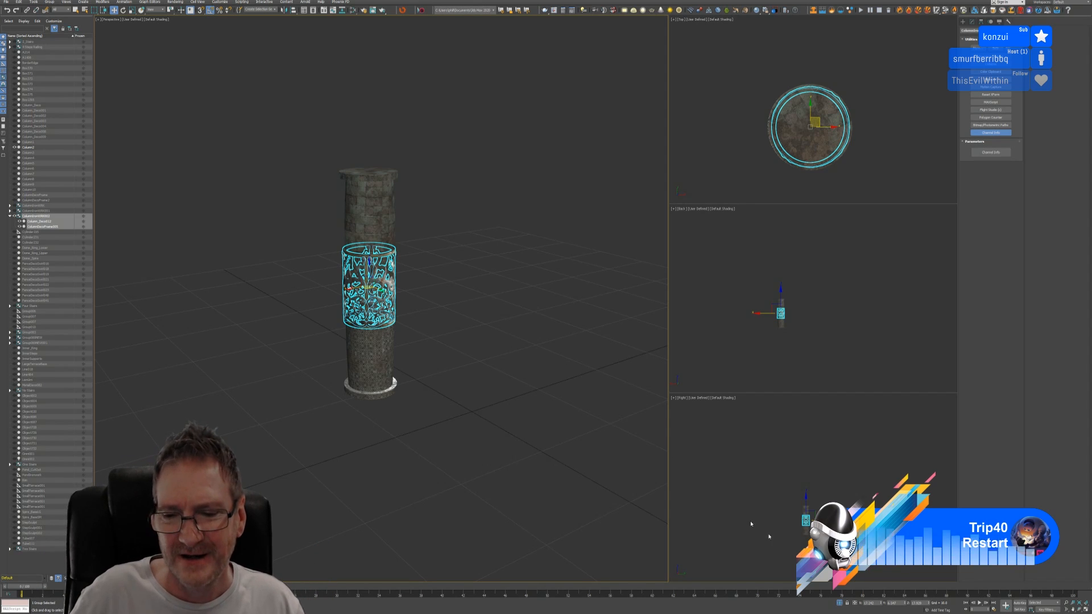
pyautogui.click(840, 603)
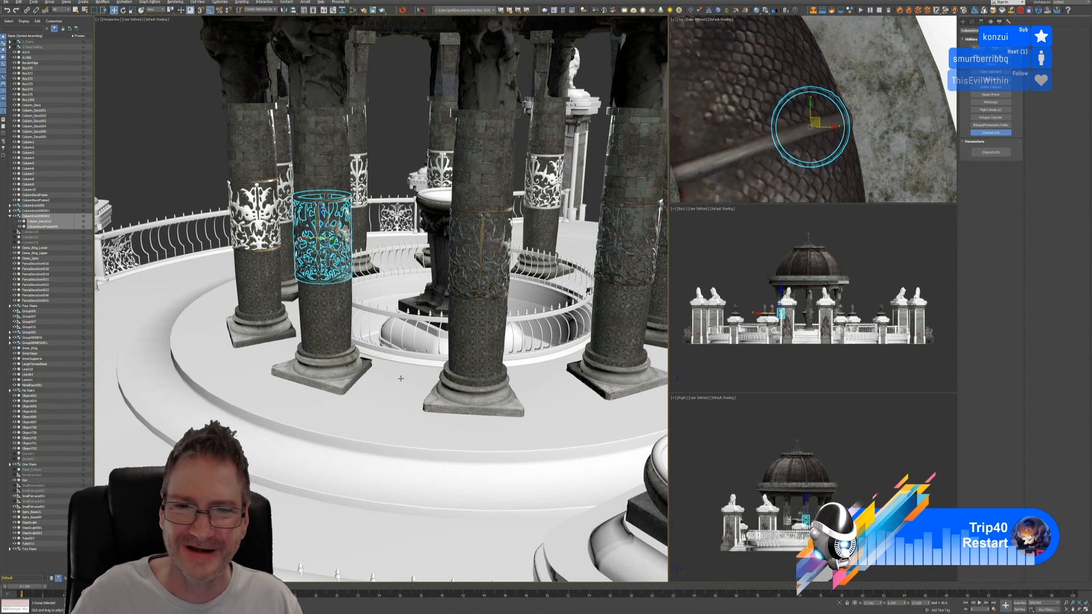
# Rotate the centred ornament group about its column's vertical axis so a gold strip faces outward from the gazebo.
pyautogui.keyDown('alt'); pyautogui.moveTo(401, 378); pyautogui.dragTo(424, 380, button='middle'); pyautogui.keyUp('alt')
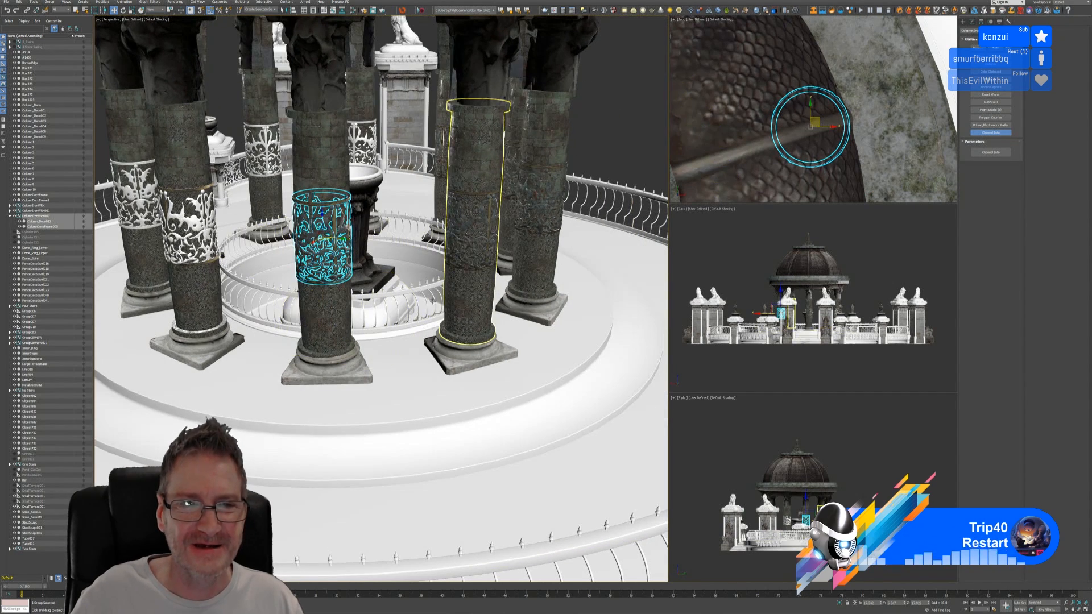
pyautogui.moveTo(448, 276); pyautogui.dragTo(501, 286, button='middle')
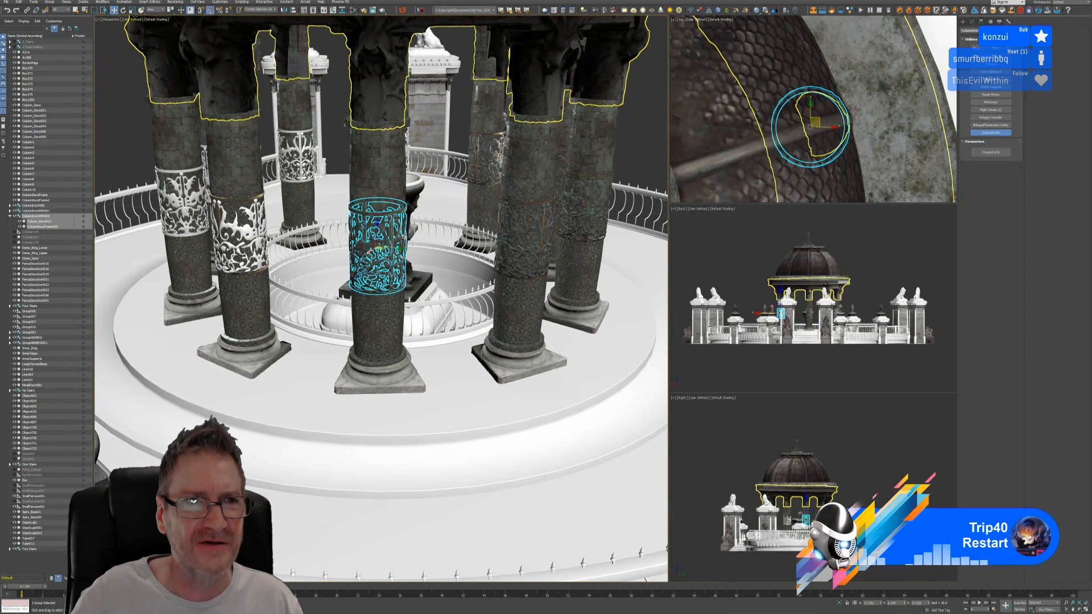
pyautogui.click(124, 10)
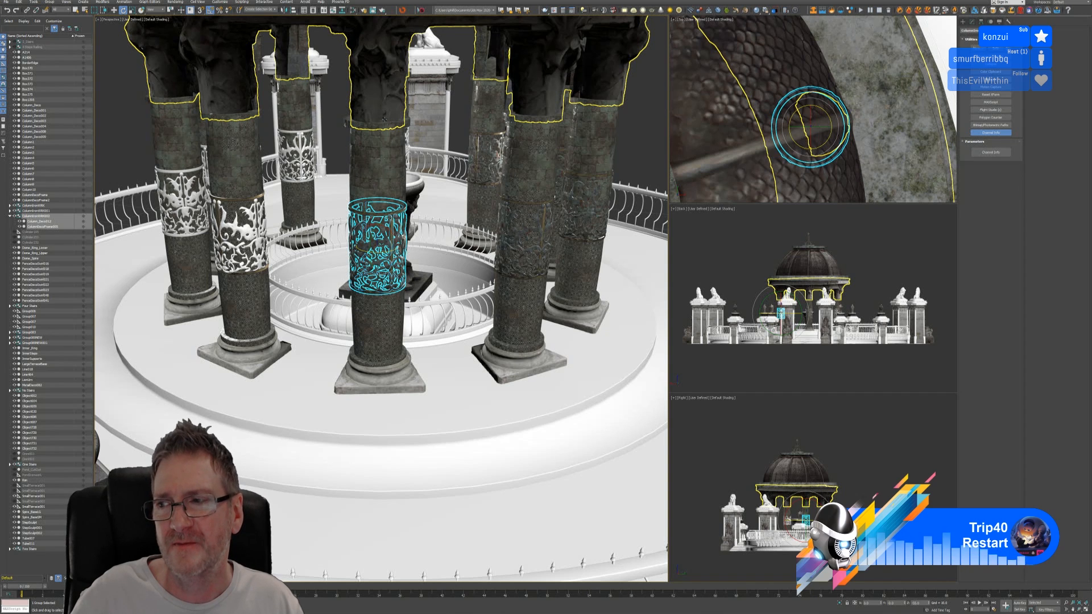
pyautogui.scroll(2, 374, 254)
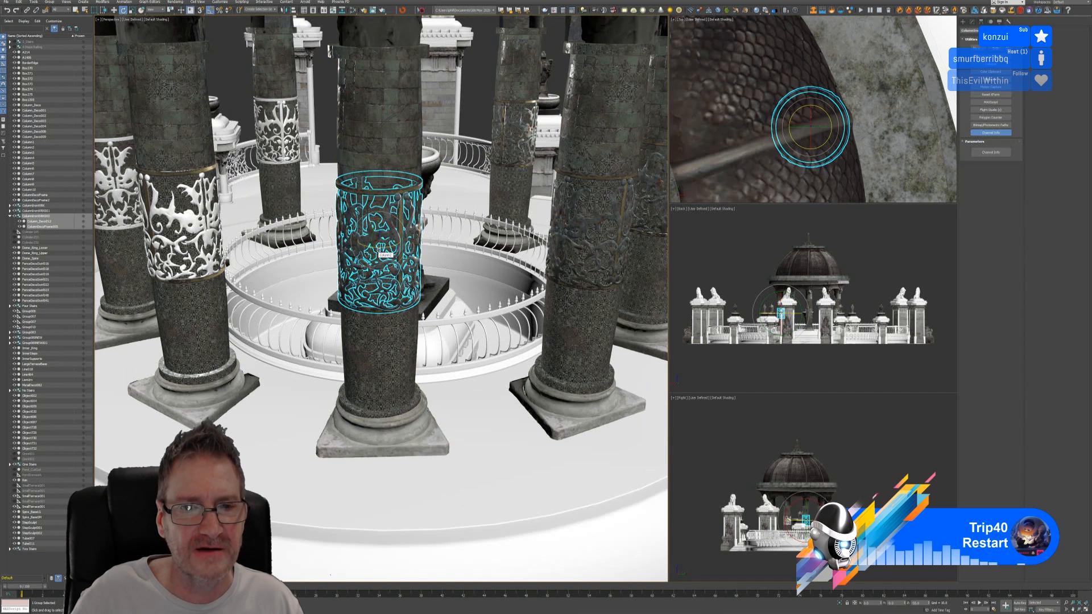
pyautogui.moveTo(387, 245); pyautogui.dragTo(369, 246)
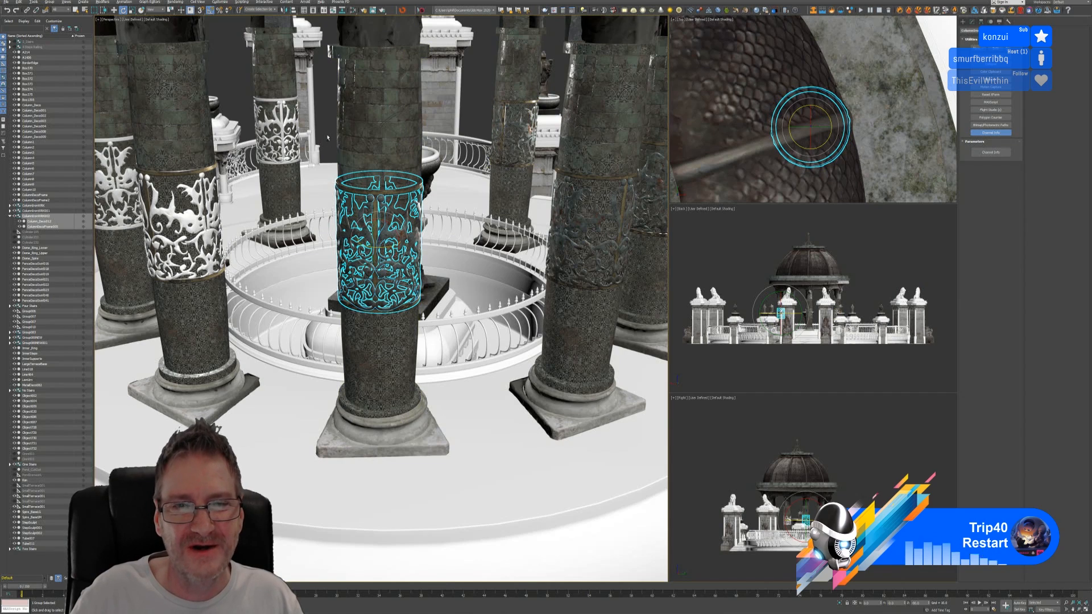
# Delete the white ornament and frame together from the following undecorated column, leaving nothing selected.
pyautogui.keyDown('alt'); pyautogui.moveTo(328, 137); pyautogui.dragTo(389, 101, button='middle'); pyautogui.keyUp('alt')
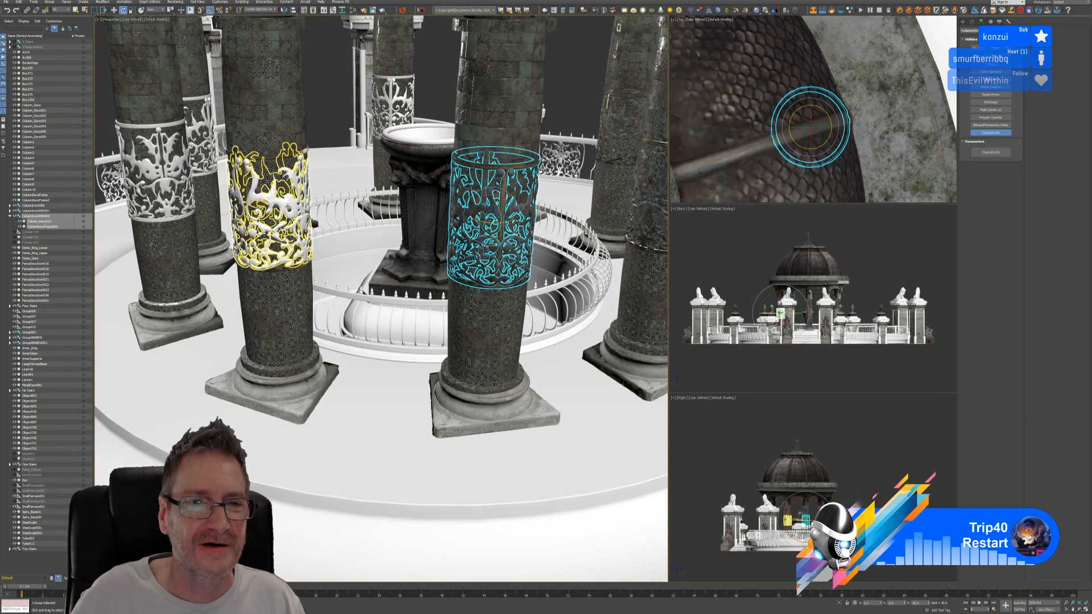
pyautogui.click(288, 207)
pyautogui.keyDown('ctrl'); pyautogui.click(305, 150); pyautogui.keyUp('ctrl')
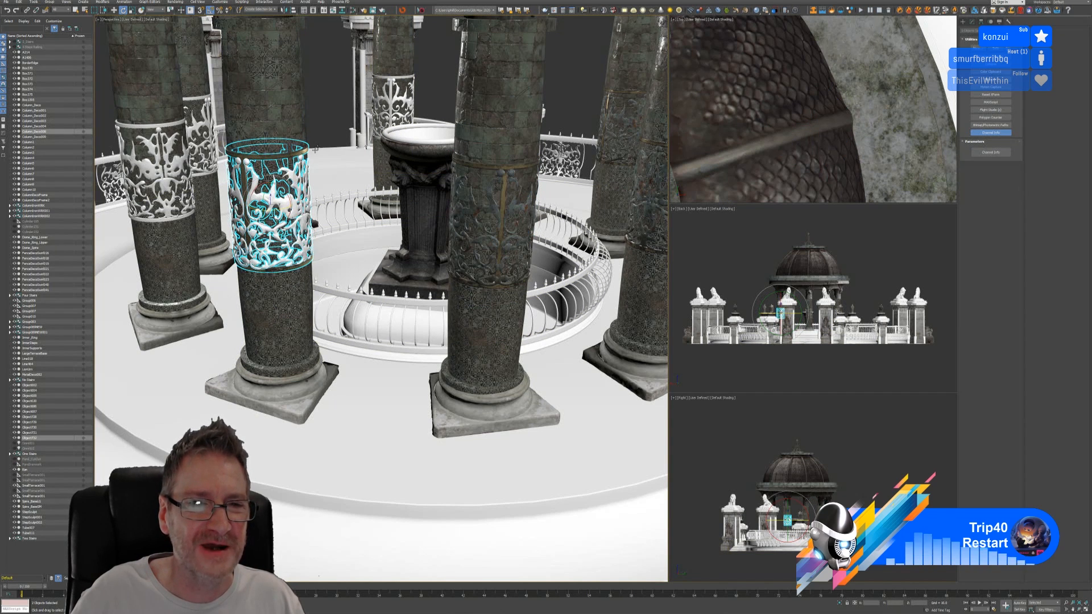
pyautogui.click(340, 112)
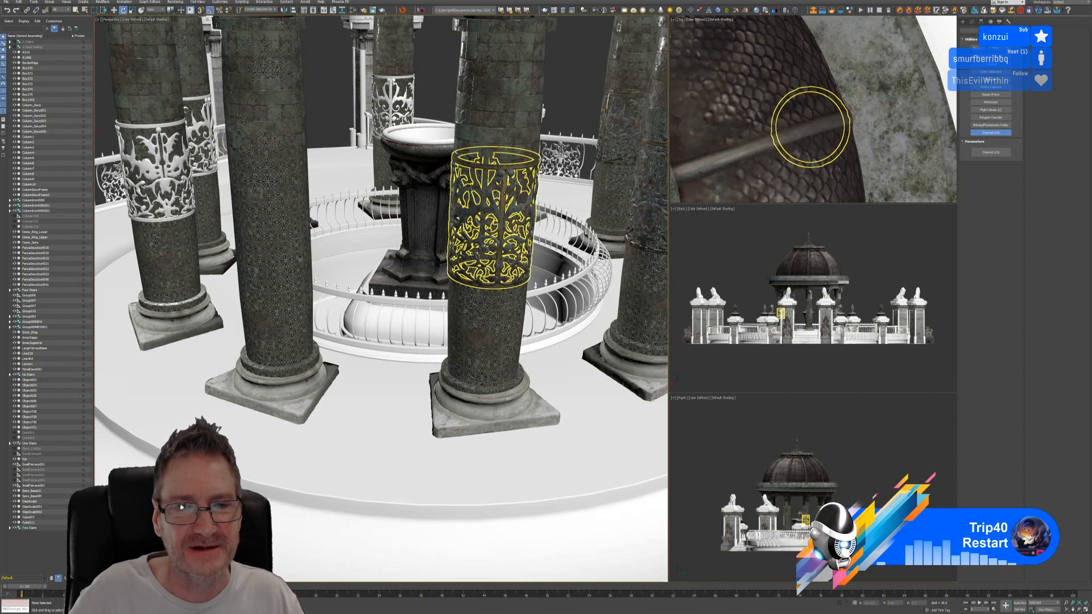
# Clone the textured ornament and frame group as a copy beside its column, toward the neighbouring bare column.
pyautogui.click(485, 168)
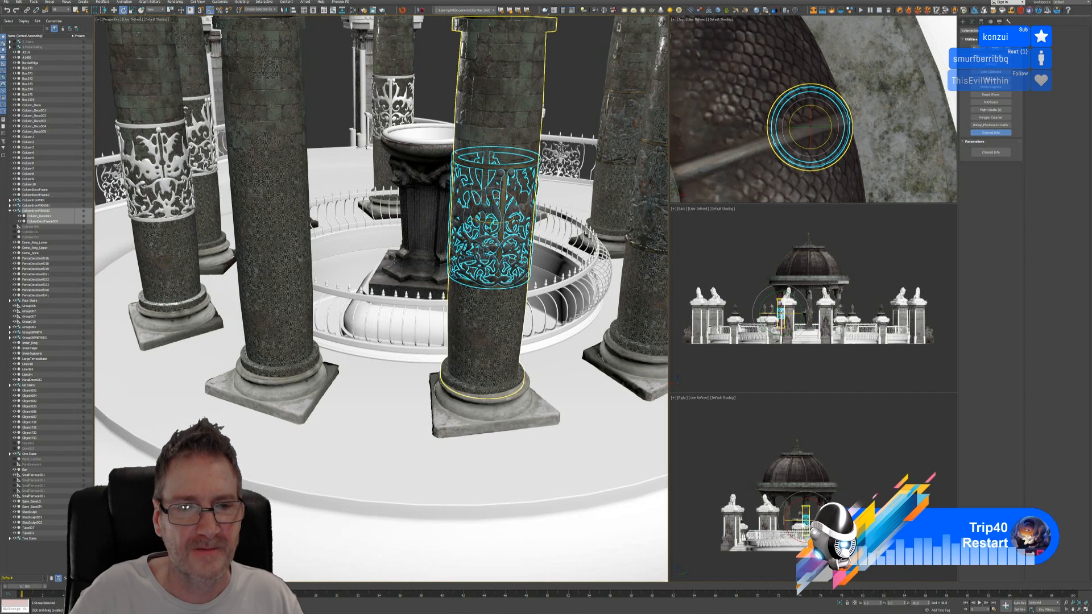
pyautogui.click(114, 10)
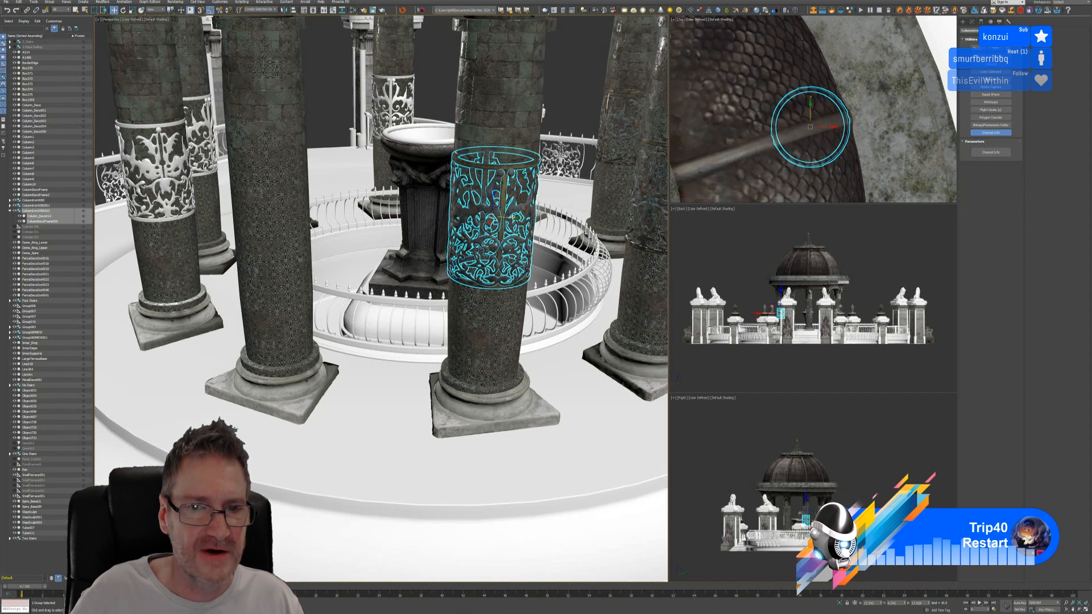
pyautogui.keyDown('shift'); pyautogui.moveTo(513, 217); pyautogui.dragTo(416, 212); pyautogui.keyUp('shift')
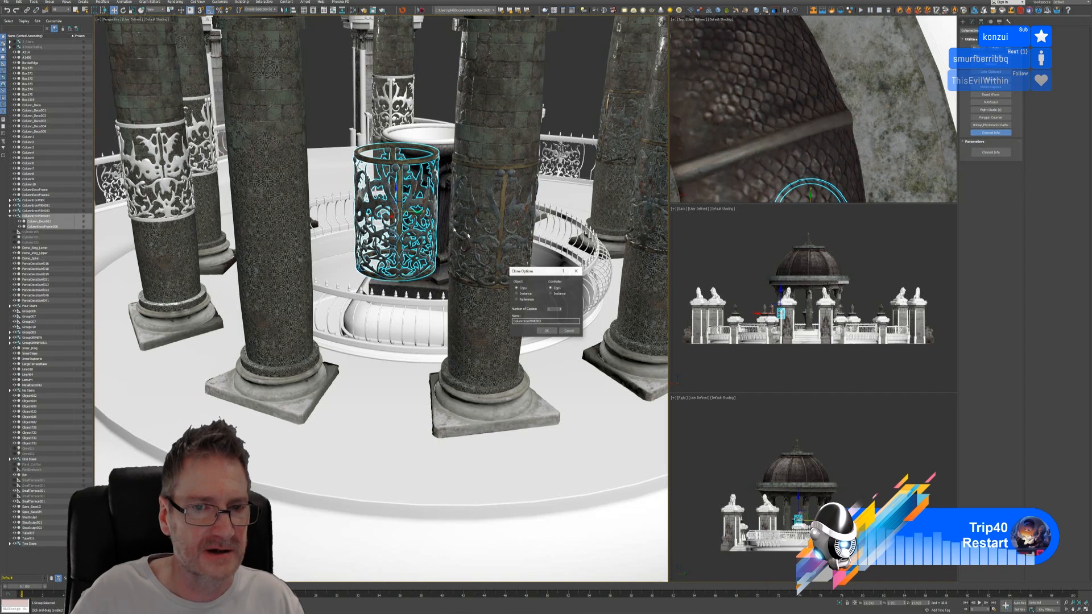
pyautogui.click(546, 331)
# Isolate the neighbouring bare column together with the cloned ornament group, leaving only the group selected.
pyautogui.keyDown('ctrl'); pyautogui.click(265, 292); pyautogui.keyUp('ctrl')
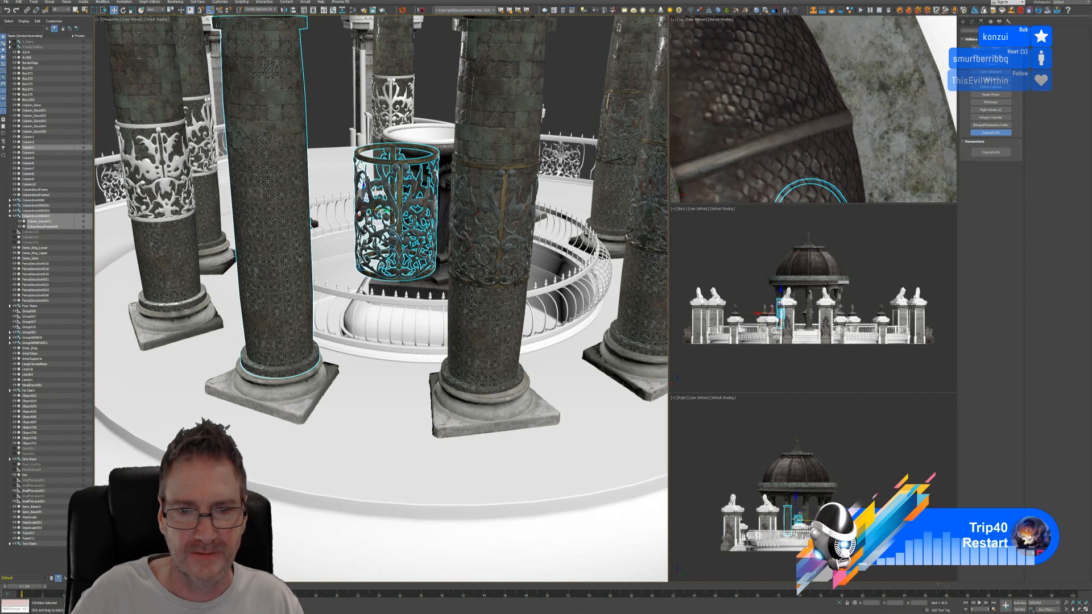
pyautogui.click(840, 603)
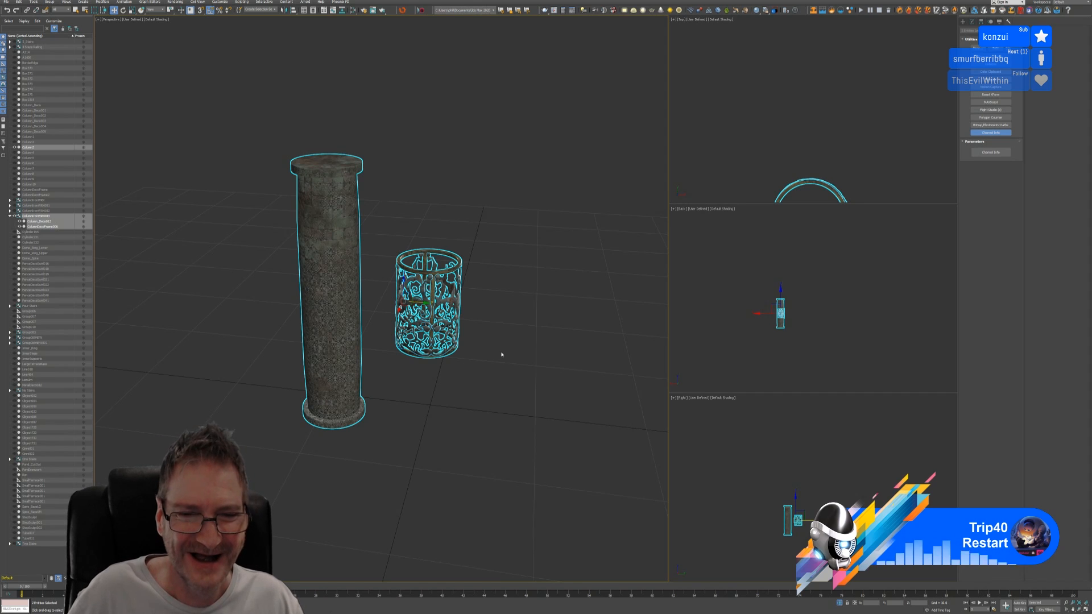
pyautogui.click(501, 354)
pyautogui.click(426, 340)
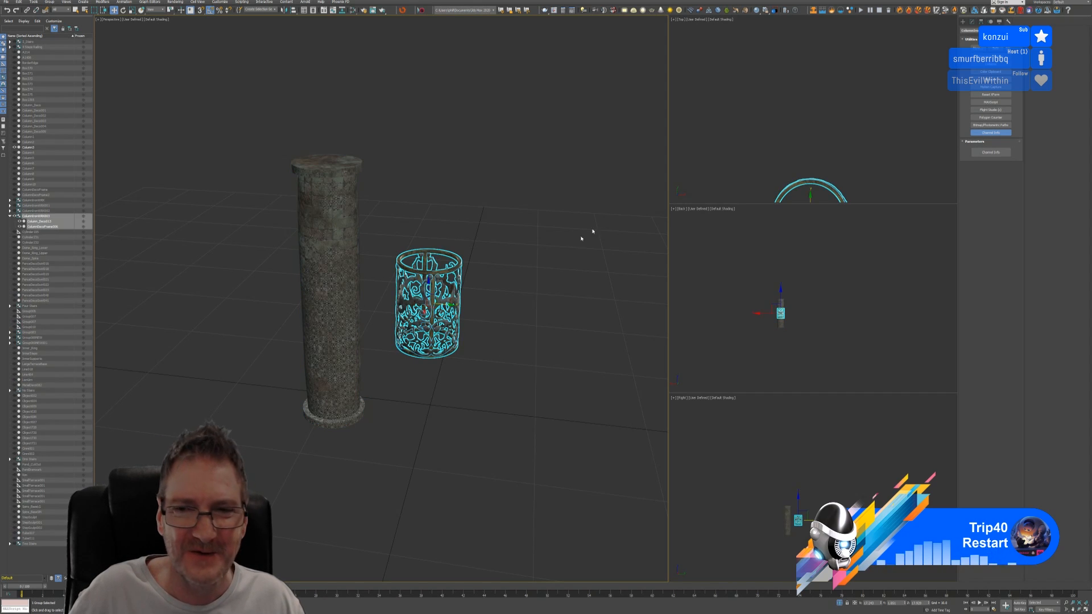
# Centre the cloned ornament group on the isolated column in an enlarged top view, and return to the full scene.
pyautogui.moveTo(767, 151); pyautogui.dragTo(812, 39, button='middle')
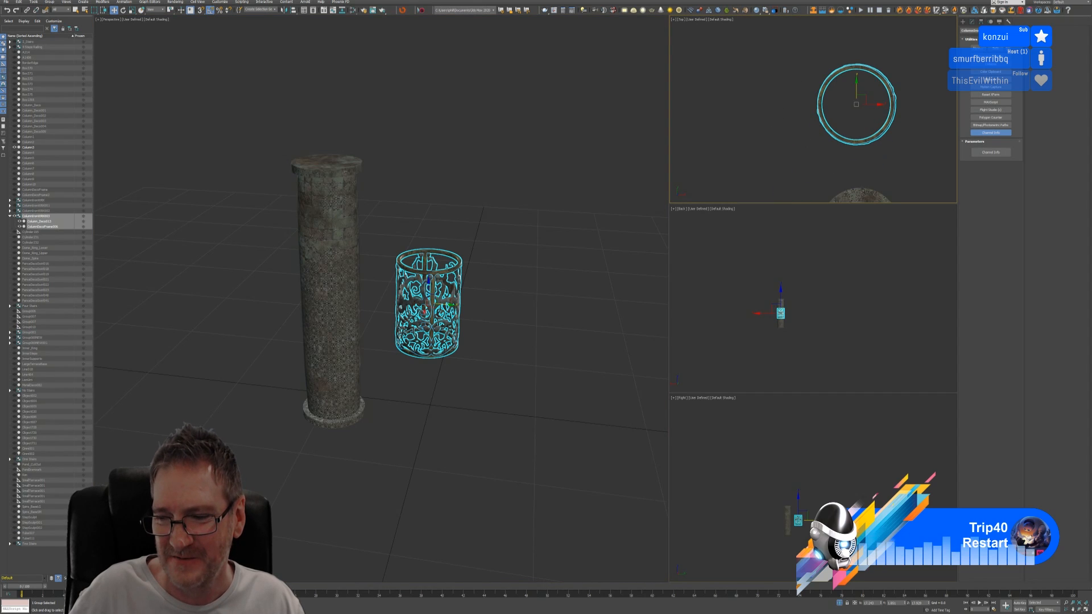
pyautogui.click(1085, 610)
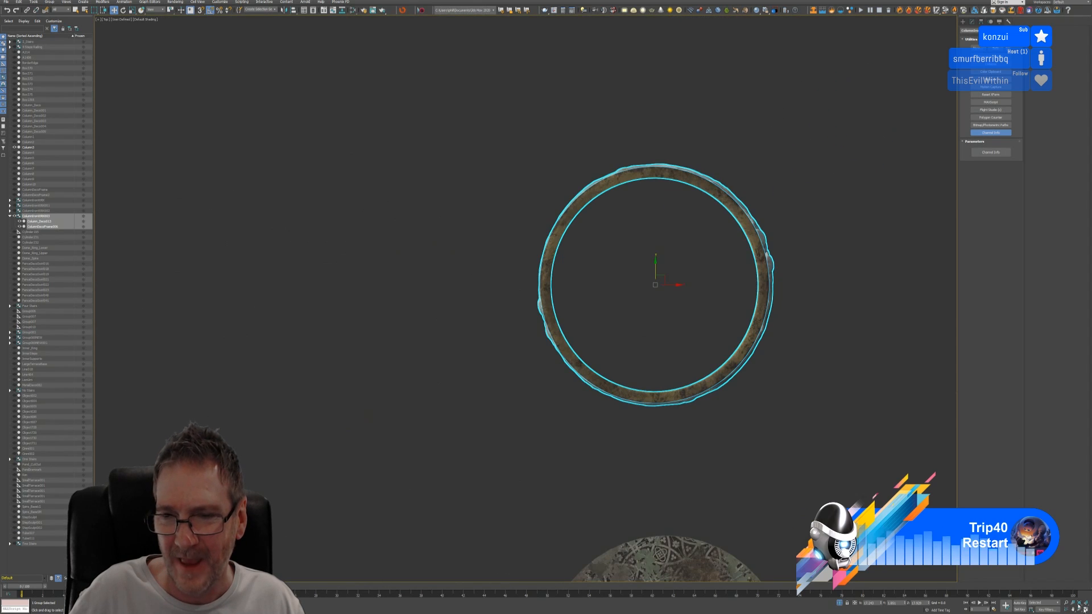
pyautogui.moveTo(772, 460); pyautogui.dragTo(653, 297, button='middle')
pyautogui.scroll(-2, 654, 297)
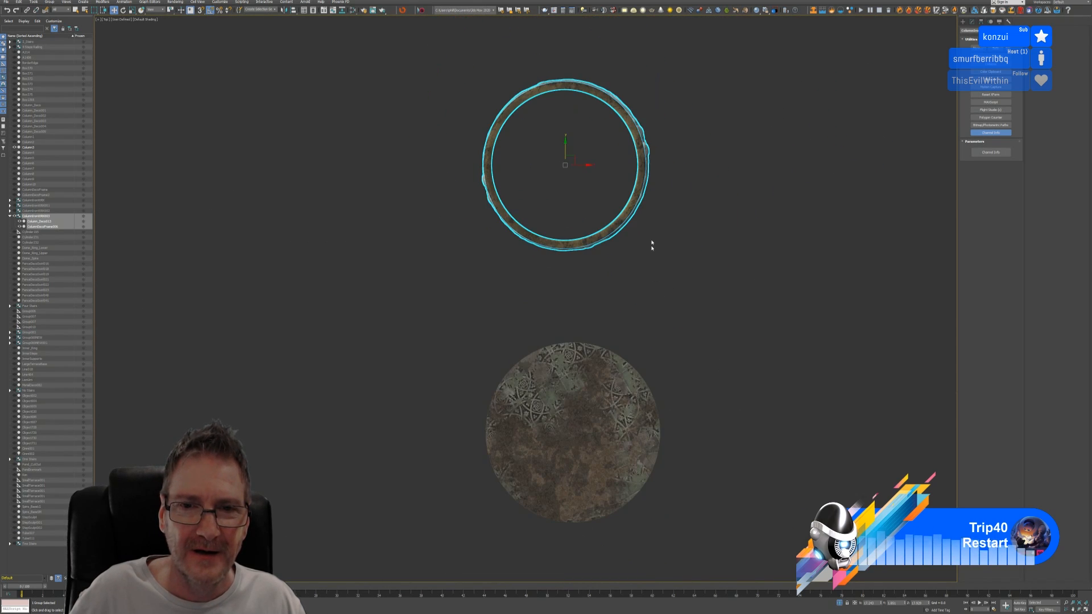
pyautogui.moveTo(572, 158); pyautogui.dragTo(580, 425)
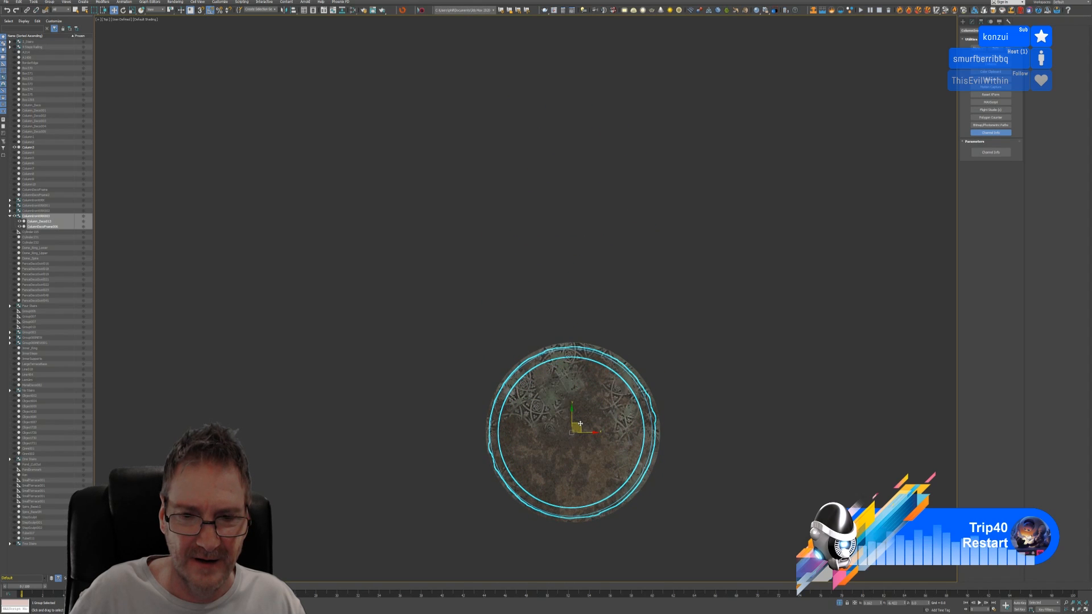
pyautogui.scroll(2, 588, 425)
pyautogui.moveTo(705, 323); pyautogui.dragTo(710, 228, button='middle')
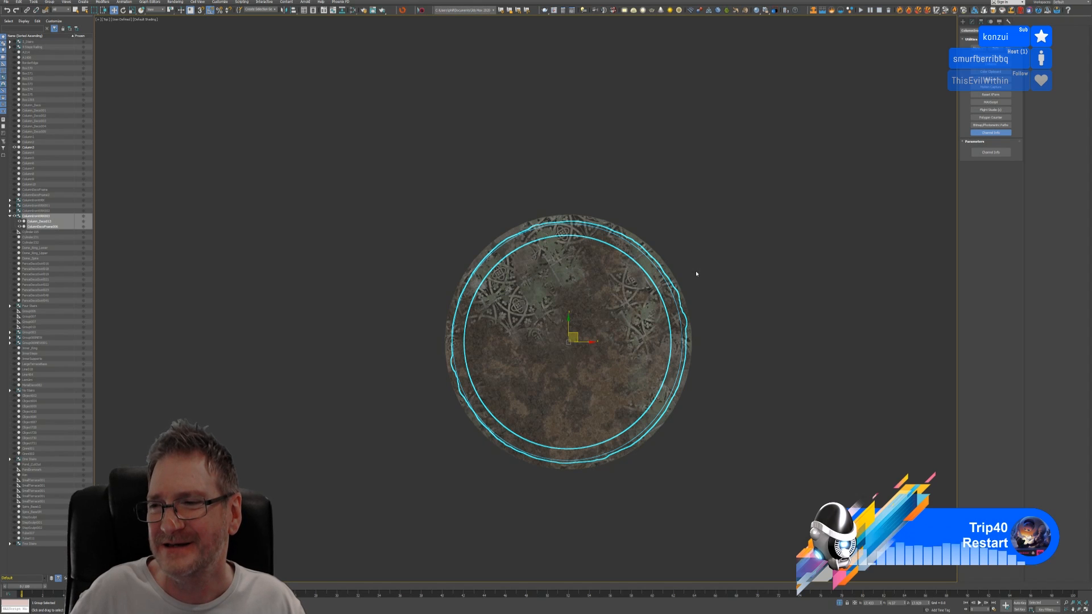
pyautogui.click(1083, 609)
pyautogui.moveTo(489, 402); pyautogui.dragTo(500, 401, button='middle')
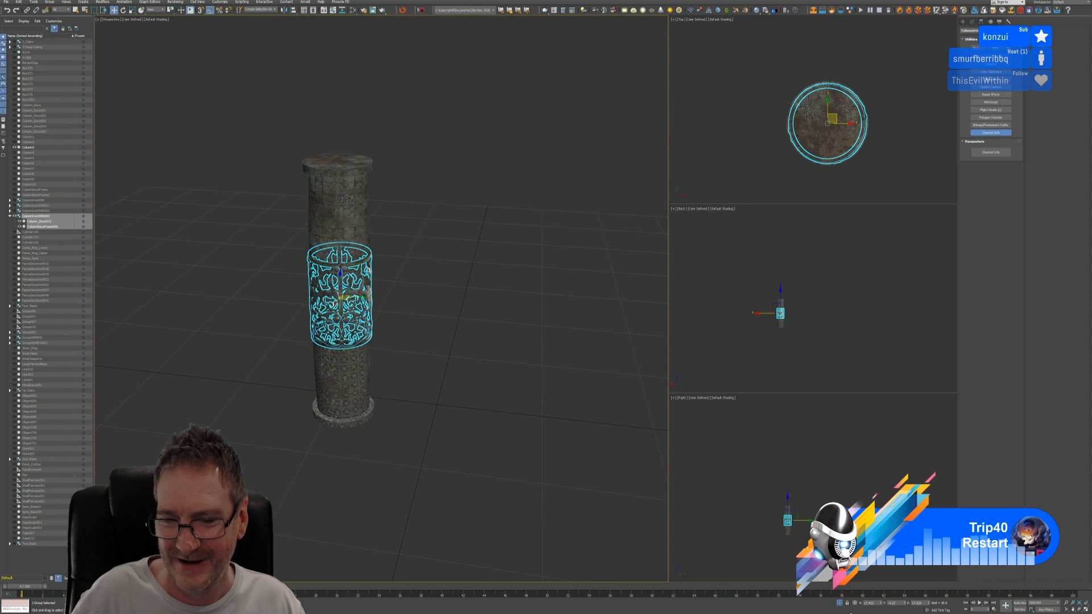
pyautogui.click(840, 602)
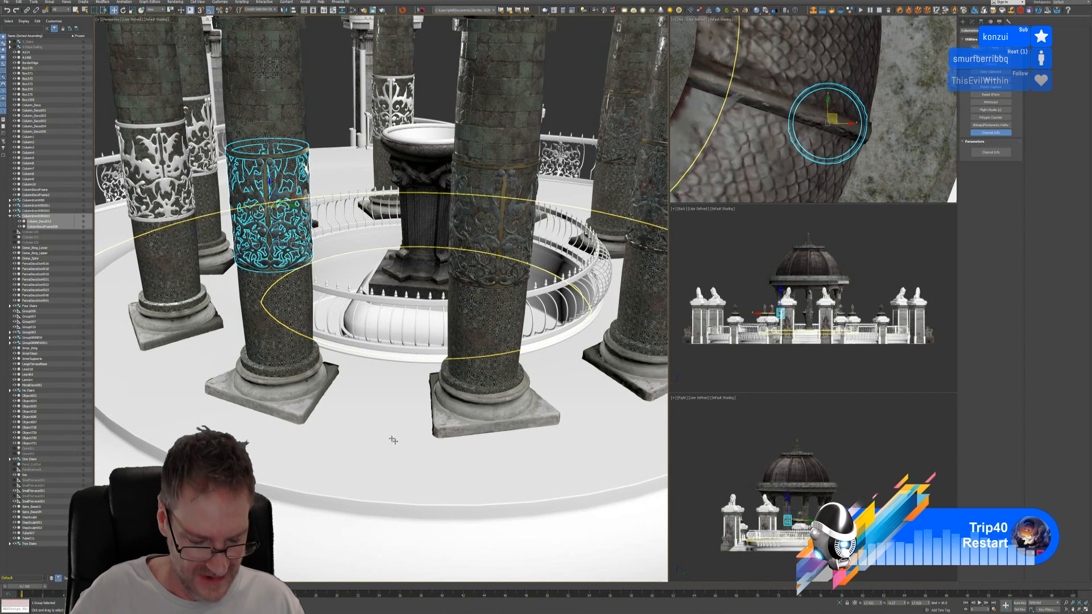
# Rotate the newly placed ornament group about its column's vertical axis so a gold strip faces outward.
pyautogui.moveTo(393, 439)
pyautogui.keyDown('alt'); pyautogui.mouseDown(button='middle')
pyautogui.moveTo(383, 424)
pyautogui.moveTo(394, 427)
pyautogui.mouseUp(button='middle'); pyautogui.keyUp('alt')
pyautogui.moveTo(377, 357); pyautogui.dragTo(413, 400, button='middle')
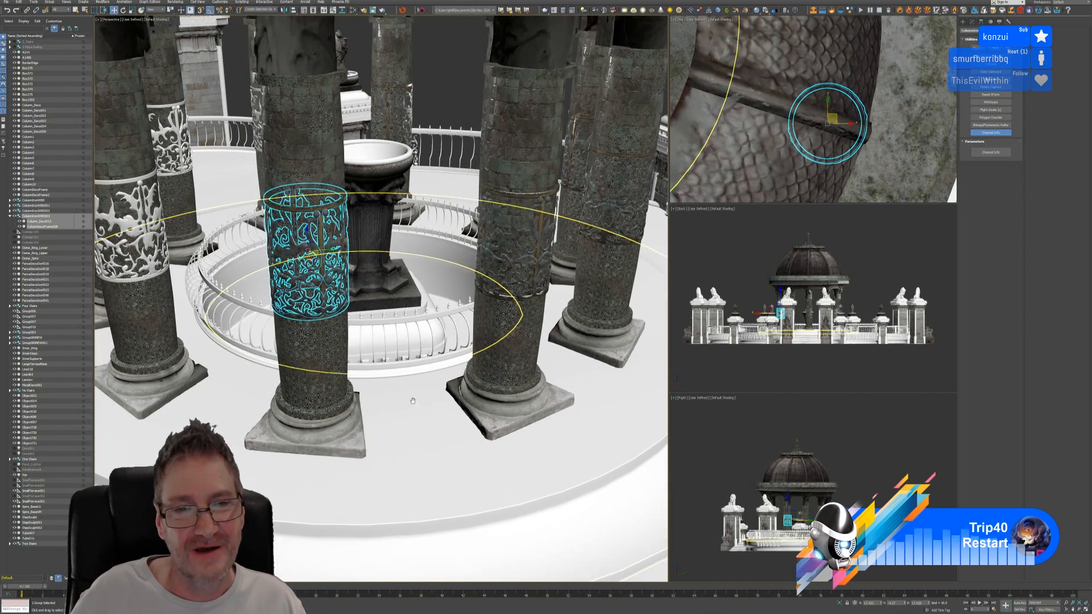
pyautogui.click(453, 110)
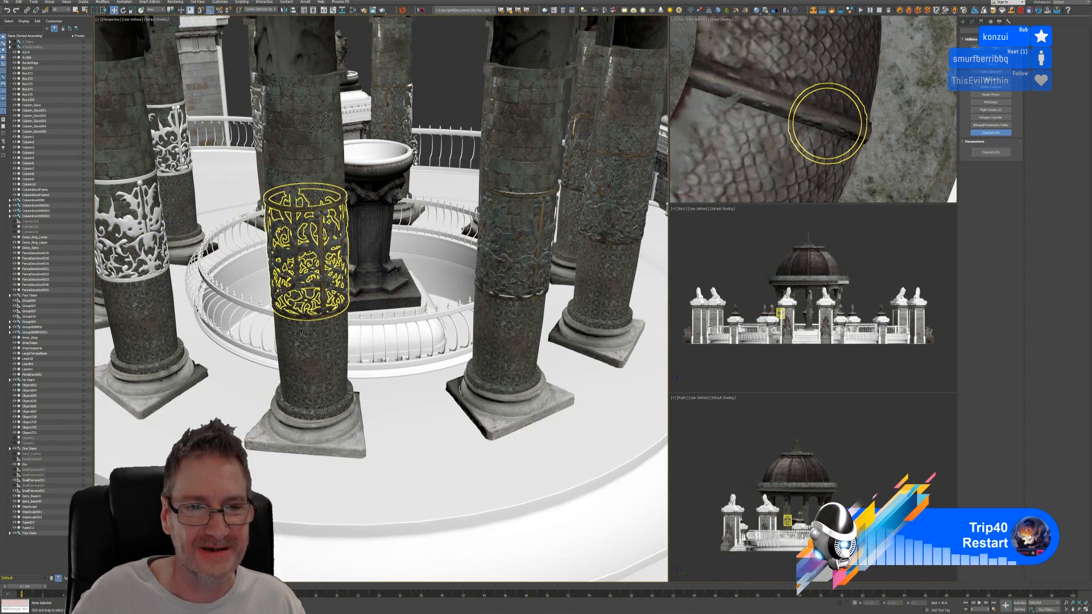
pyautogui.click(310, 250)
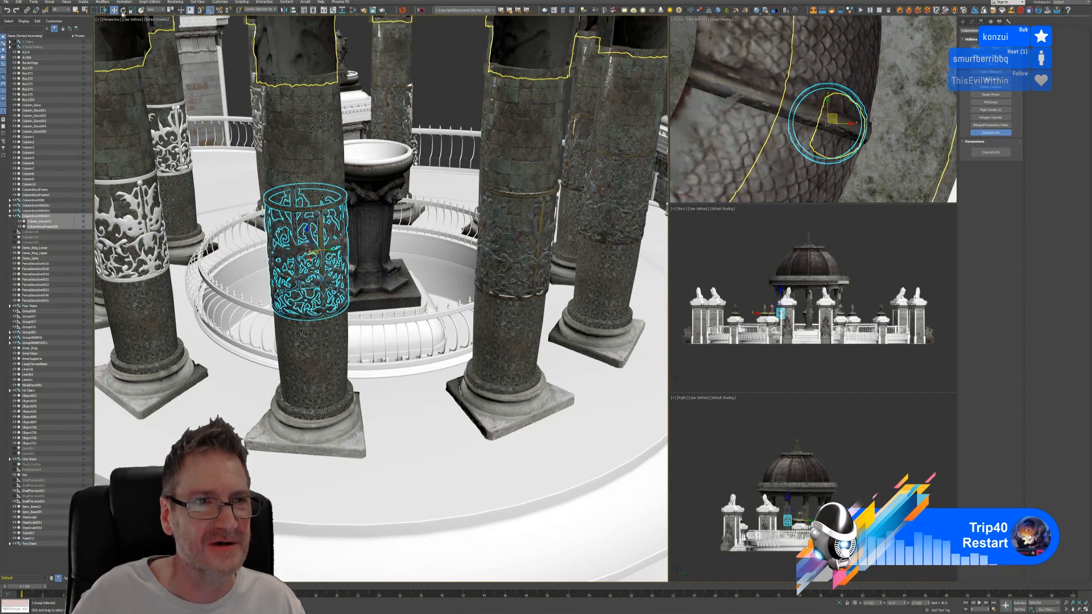
pyautogui.press('e')
pyautogui.moveTo(320, 259); pyautogui.dragTo(314, 267)
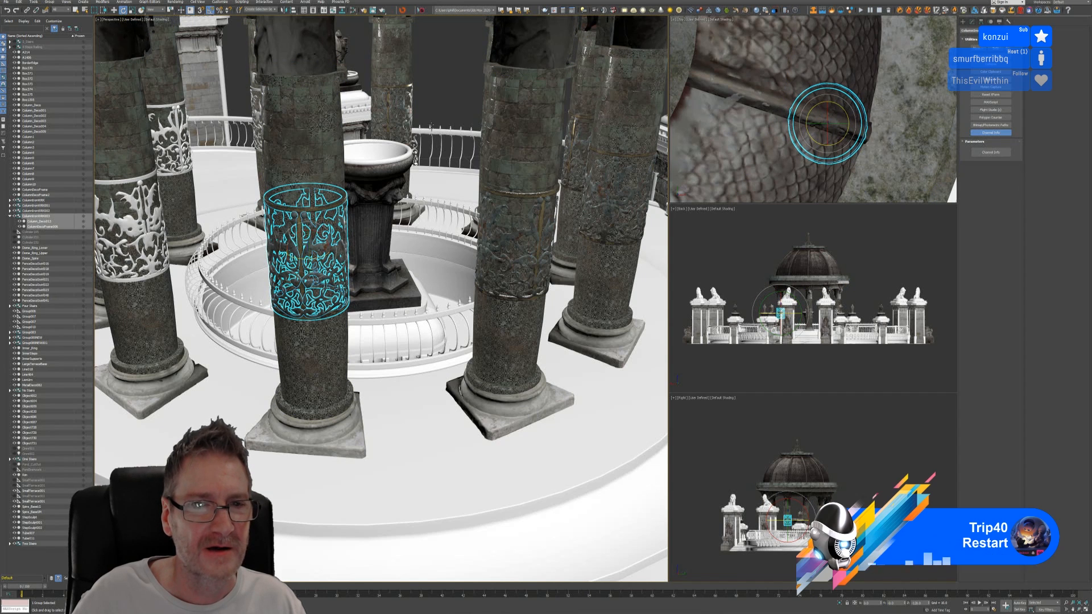
# Delete the white ornament and its frame from the next column around the gazebo, leaving nothing selected.
pyautogui.keyDown('alt'); pyautogui.moveTo(445, 100); pyautogui.dragTo(515, 90, button='middle'); pyautogui.keyUp('alt')
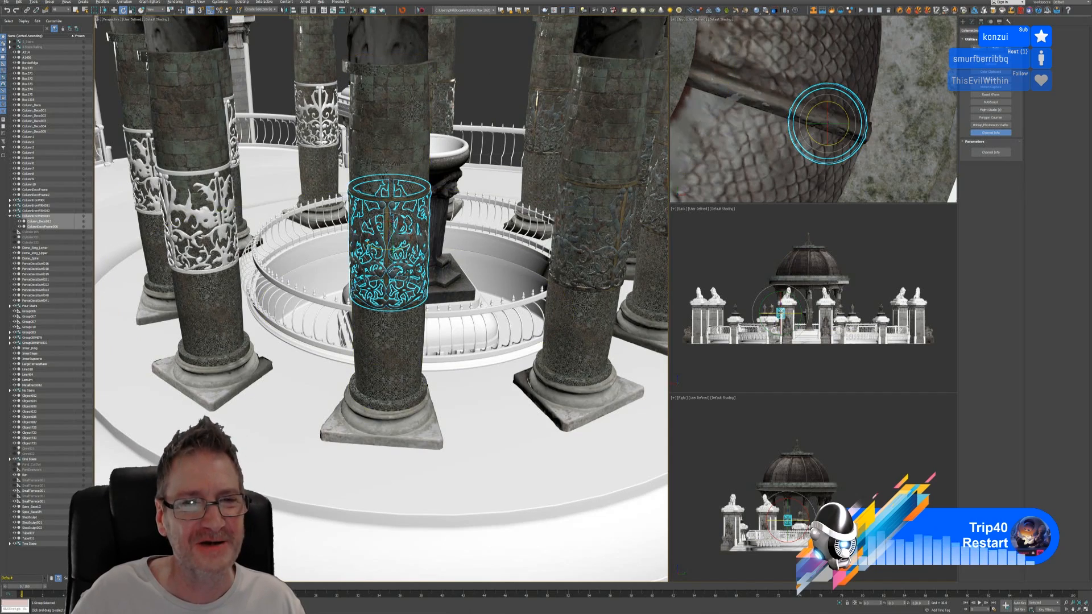
pyautogui.keyDown('alt'); pyautogui.moveTo(347, 384); pyautogui.dragTo(372, 135, button='middle'); pyautogui.keyUp('alt')
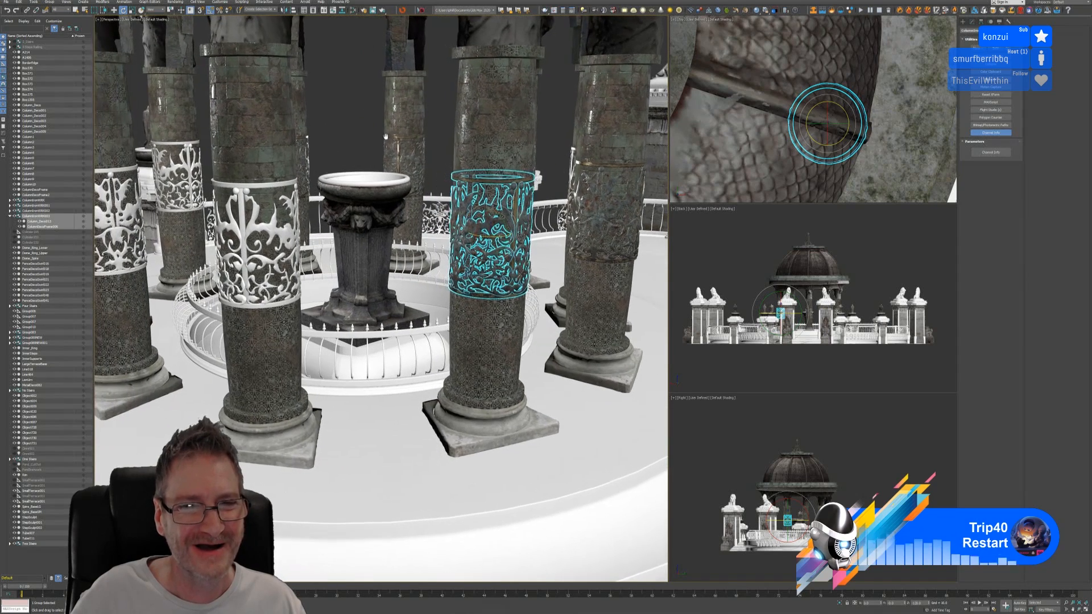
pyautogui.click(372, 136)
pyautogui.click(280, 231)
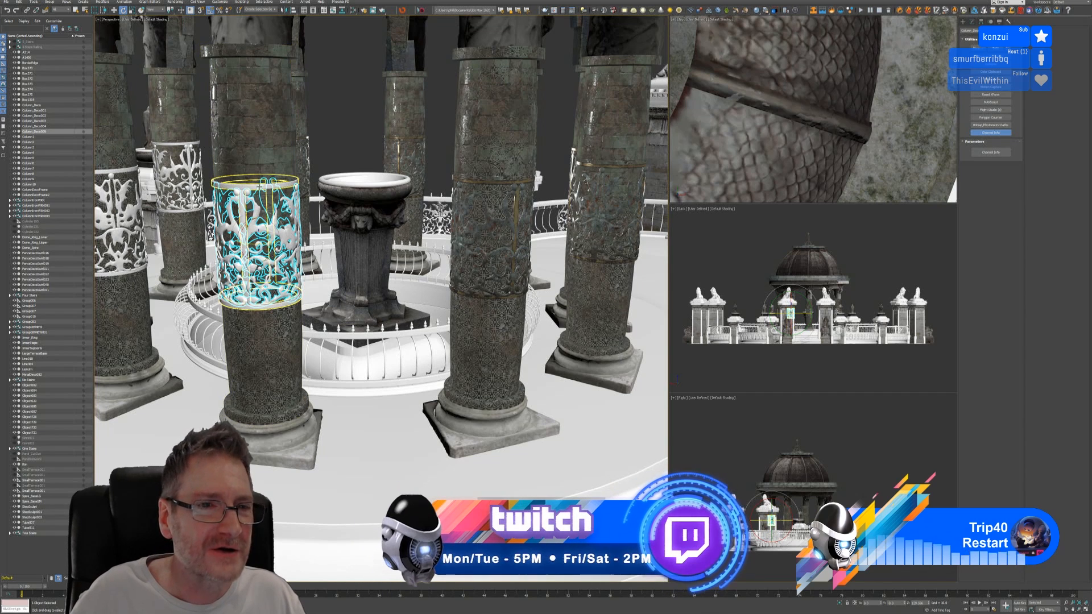
pyautogui.keyDown('ctrl'); pyautogui.click(279, 184); pyautogui.keyUp('ctrl')
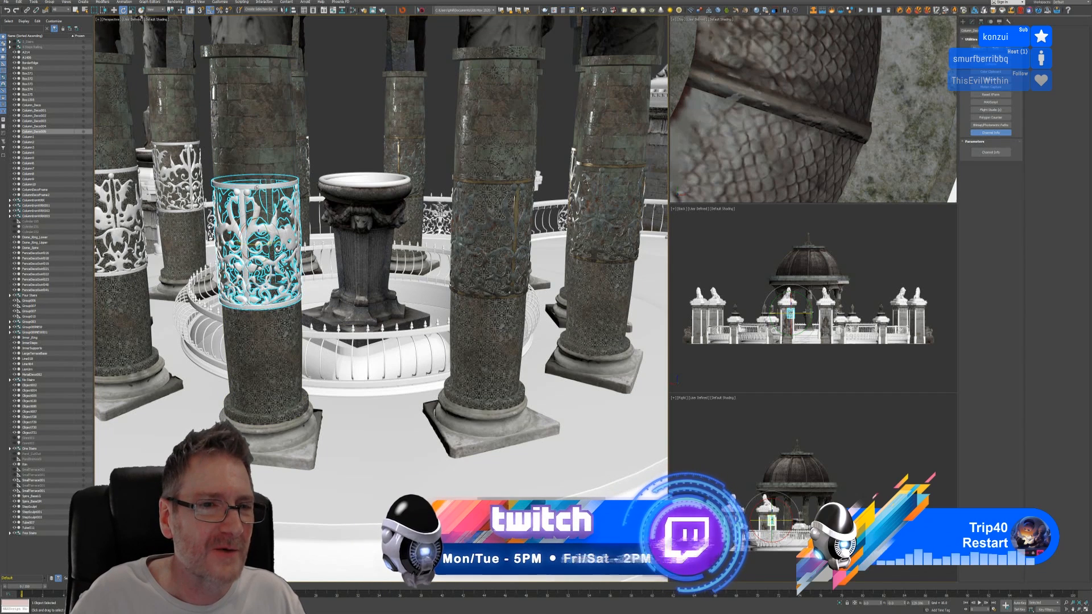
pyautogui.click(370, 107)
# Clone the last placed ornament group as a copy into the gap beside the newly bared column.
pyautogui.click(489, 239)
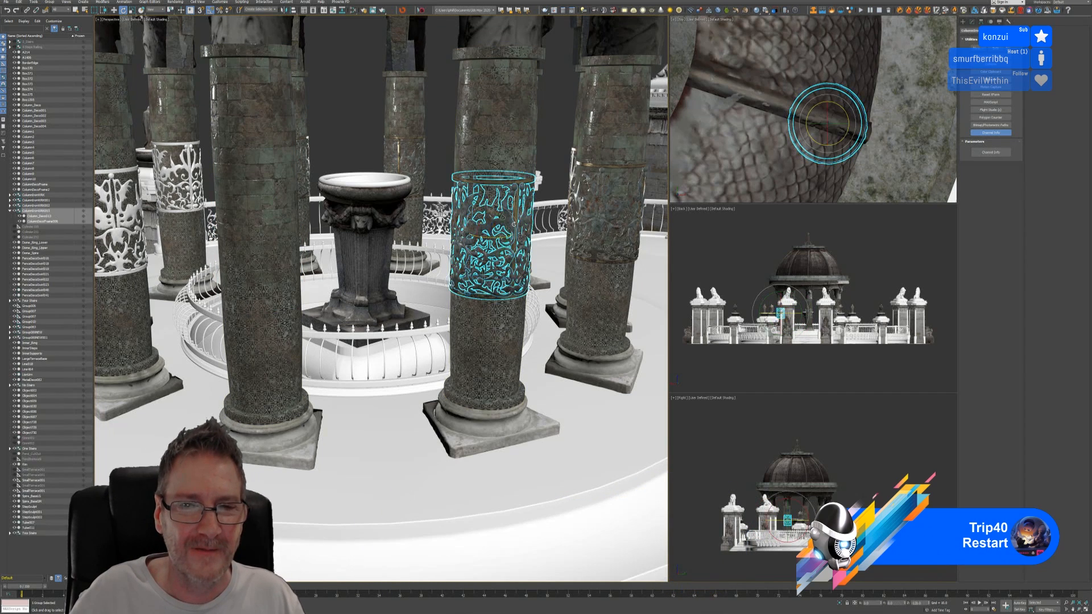
pyautogui.click(113, 10)
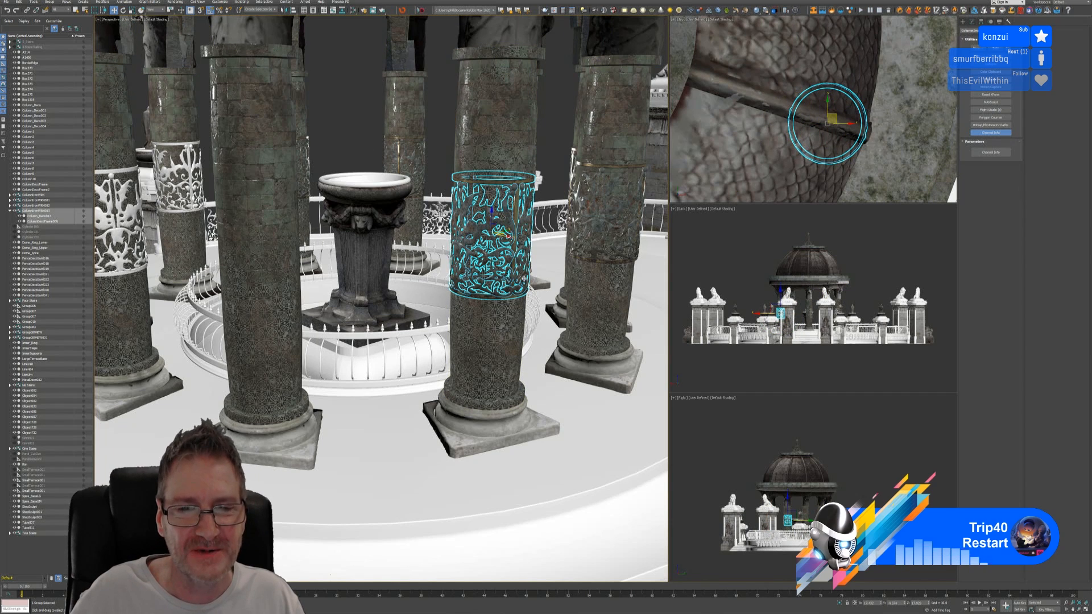
pyautogui.keyDown('alt'); pyautogui.moveTo(559, 167); pyautogui.dragTo(560, 230, button='middle'); pyautogui.keyUp('alt')
pyautogui.keyDown('shift'); pyautogui.moveTo(504, 227); pyautogui.dragTo(386, 269); pyautogui.keyUp('shift')
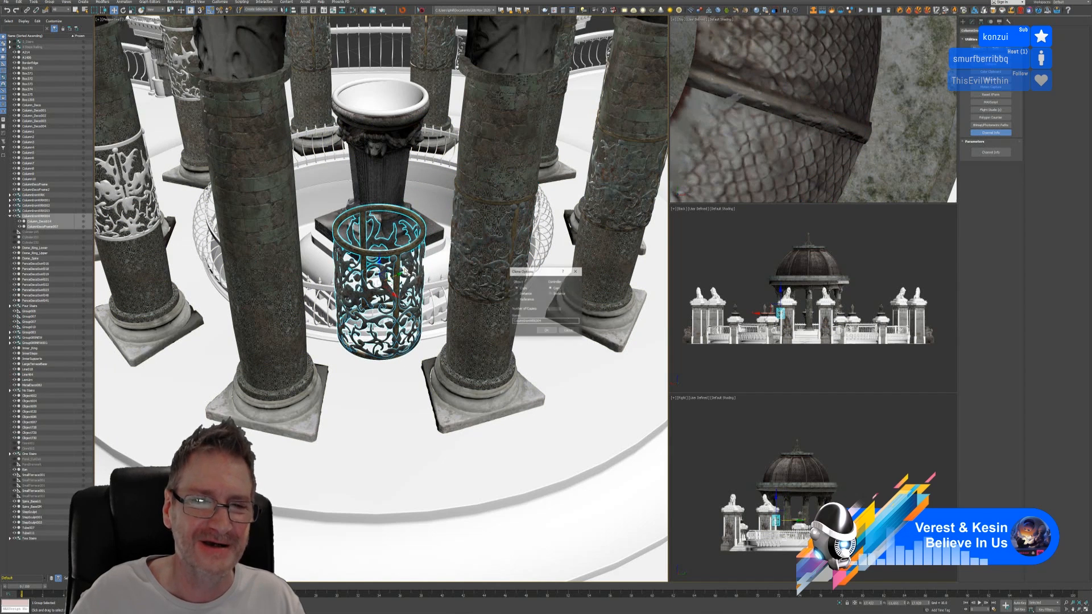
pyautogui.click(545, 330)
# Isolate the newly bared column with the fresh ornament copy, and reselect only the ornament group.
pyautogui.keyDown('ctrl'); pyautogui.click(269, 278); pyautogui.keyUp('ctrl')
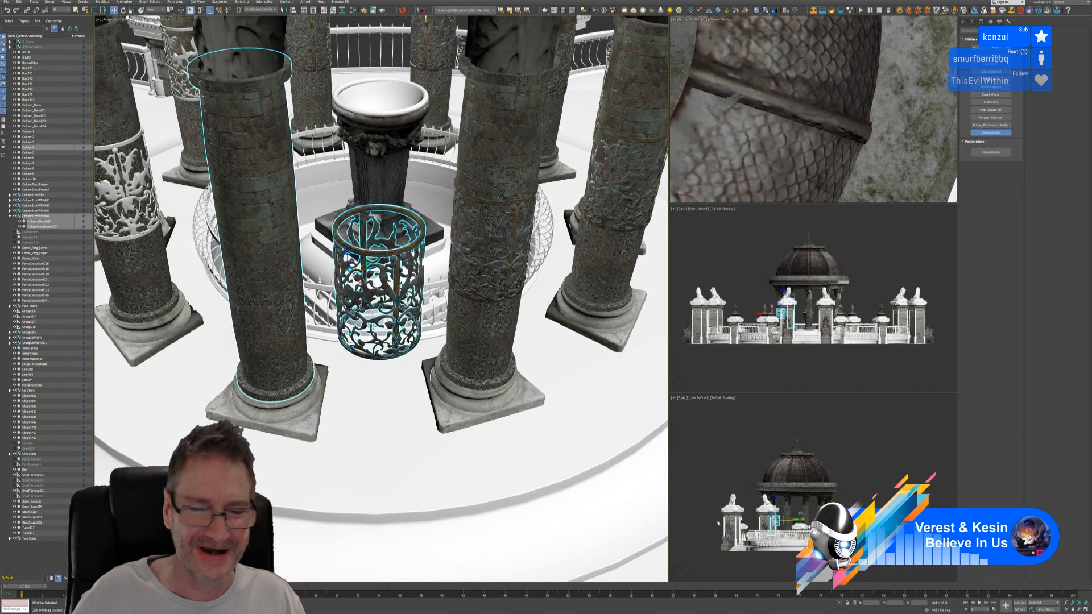
pyautogui.click(838, 604)
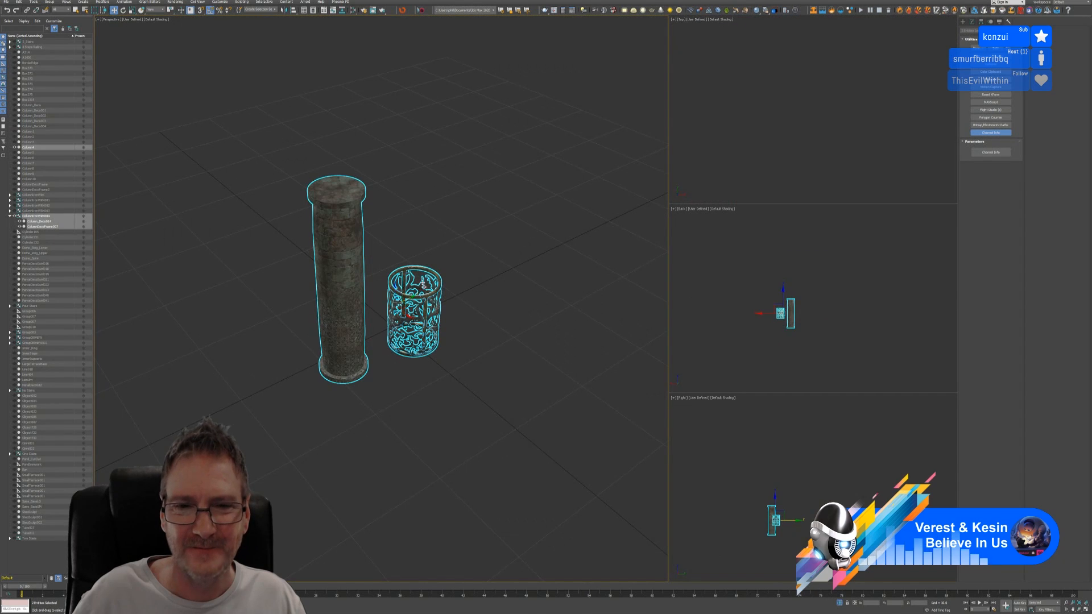
pyautogui.click(438, 237)
pyautogui.click(421, 307)
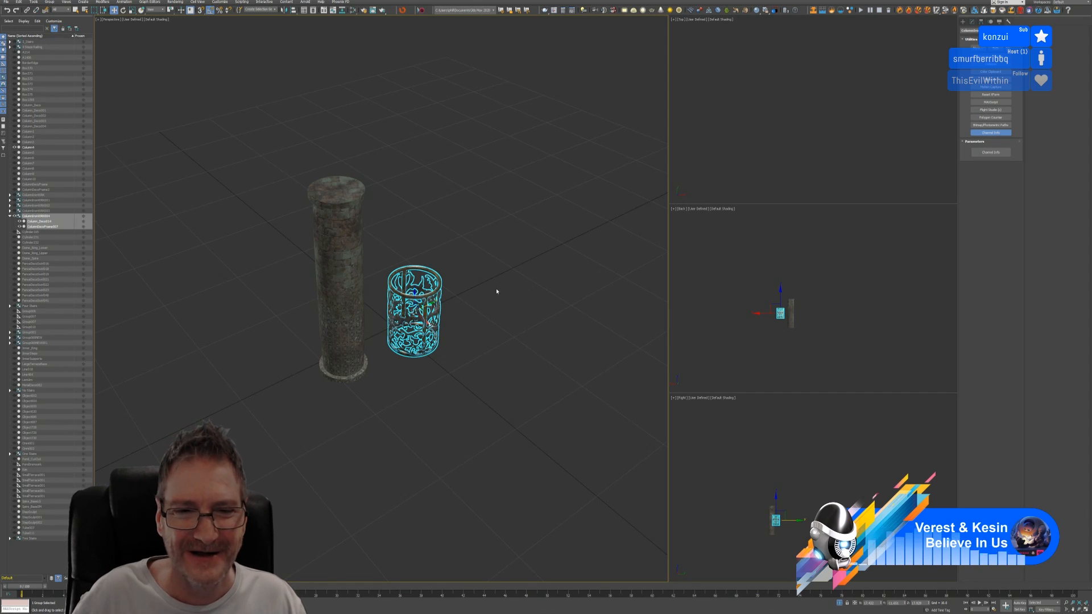
# Move the fresh ornament copy concentrically onto the isolated column in an enlarged top view, fine-tune its position, and end isolation.
pyautogui.scroll(-2, 761, 127)
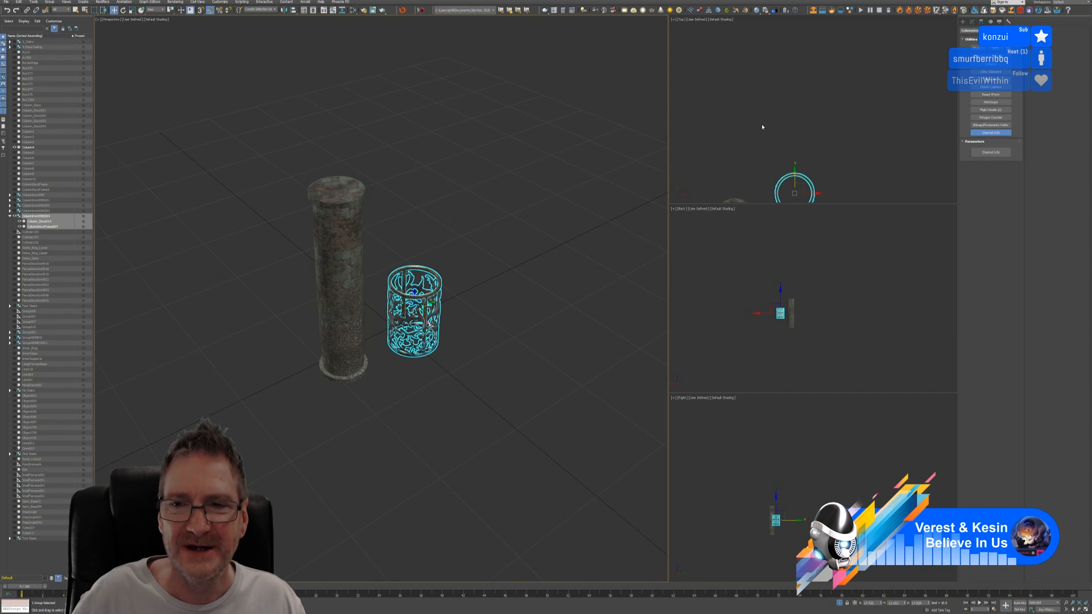
pyautogui.moveTo(762, 126); pyautogui.dragTo(803, 44, button='middle')
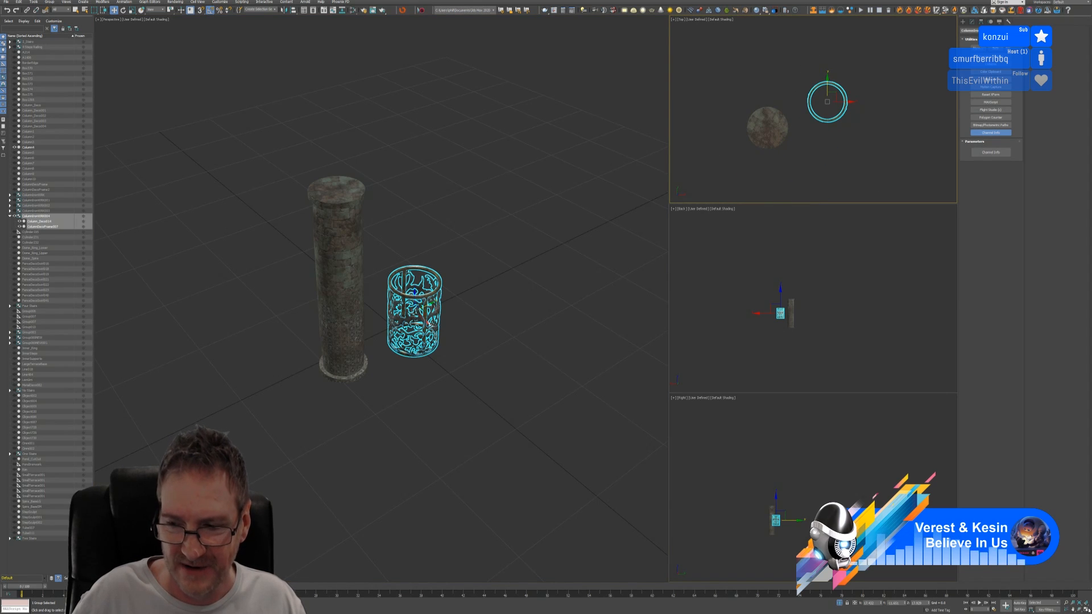
pyautogui.hotkey('alt', 'w')
pyautogui.moveTo(597, 312); pyautogui.dragTo(663, 288, button='middle')
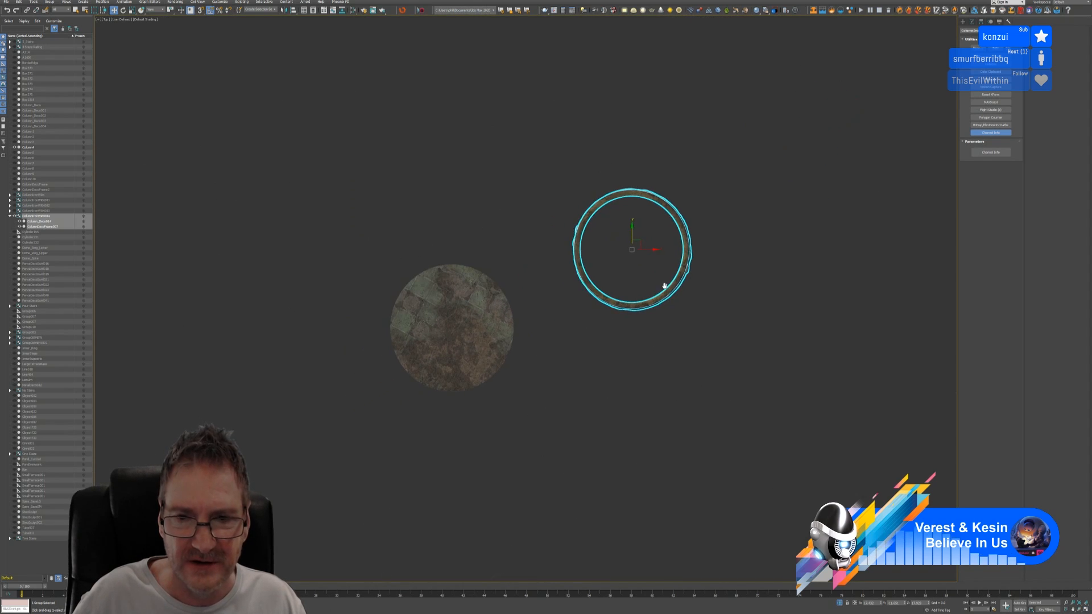
pyautogui.moveTo(642, 240); pyautogui.dragTo(461, 319)
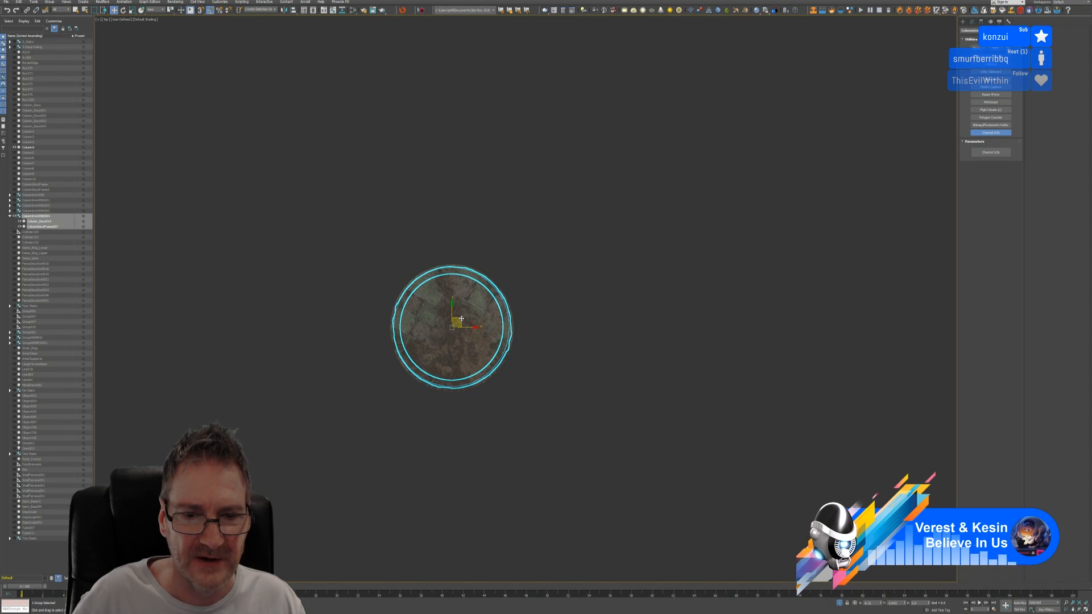
pyautogui.scroll(4, 458, 321)
pyautogui.moveTo(577, 238); pyautogui.dragTo(654, 222, button='middle')
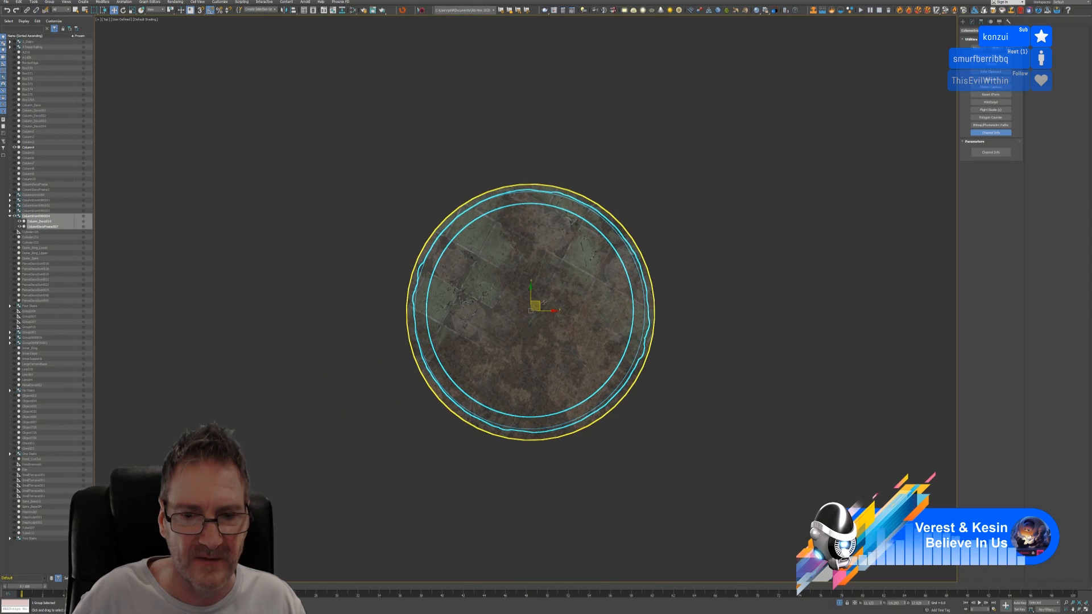
pyautogui.moveTo(538, 305); pyautogui.dragTo(539, 304)
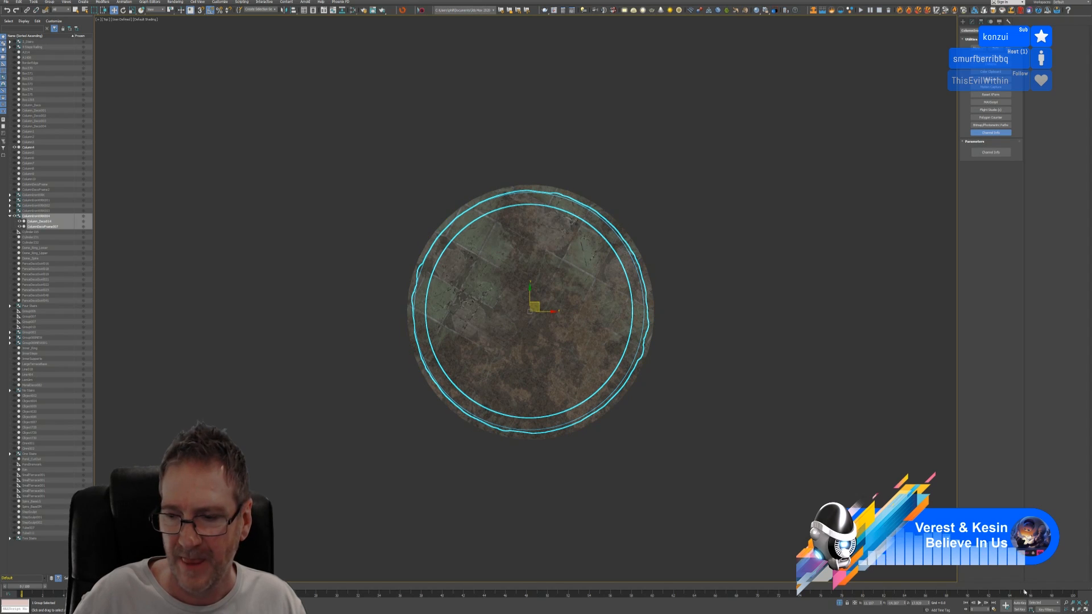
pyautogui.hotkey('alt', 'w')
pyautogui.moveTo(470, 404); pyautogui.dragTo(479, 398, button='middle')
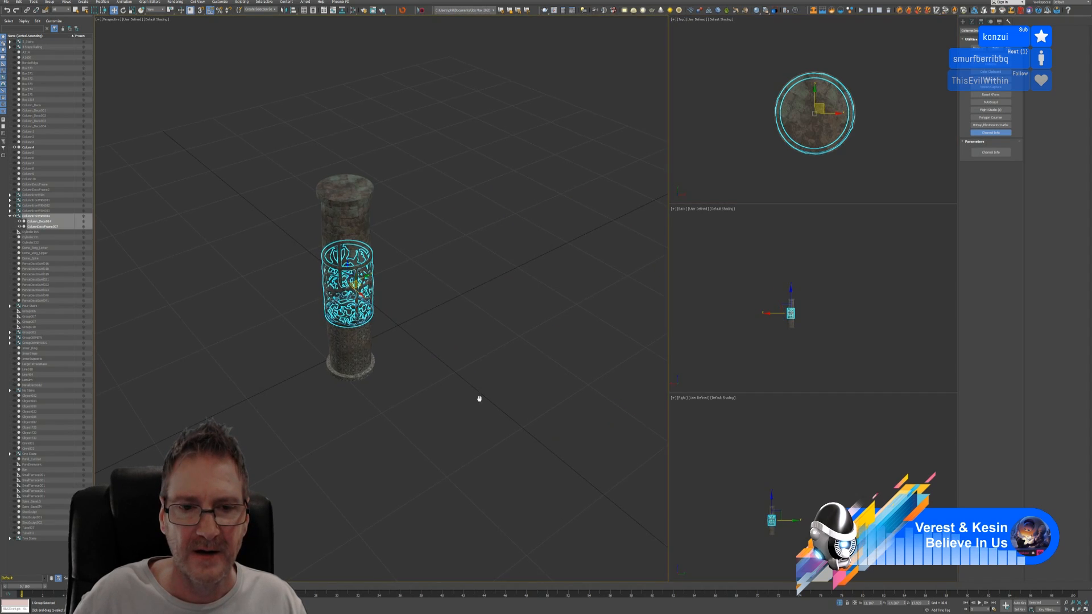
pyautogui.click(840, 602)
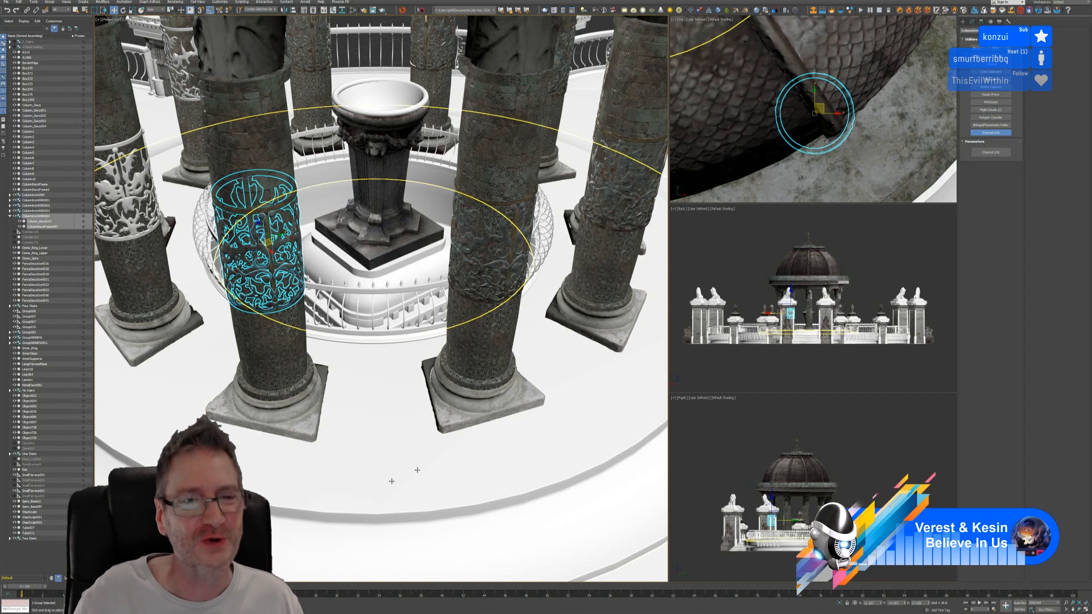
# Delete the white ornament and its frame from the next undecorated column around the gazebo.
pyautogui.keyDown('alt'); pyautogui.moveTo(393, 452); pyautogui.dragTo(607, 366, button='middle'); pyautogui.keyUp('alt')
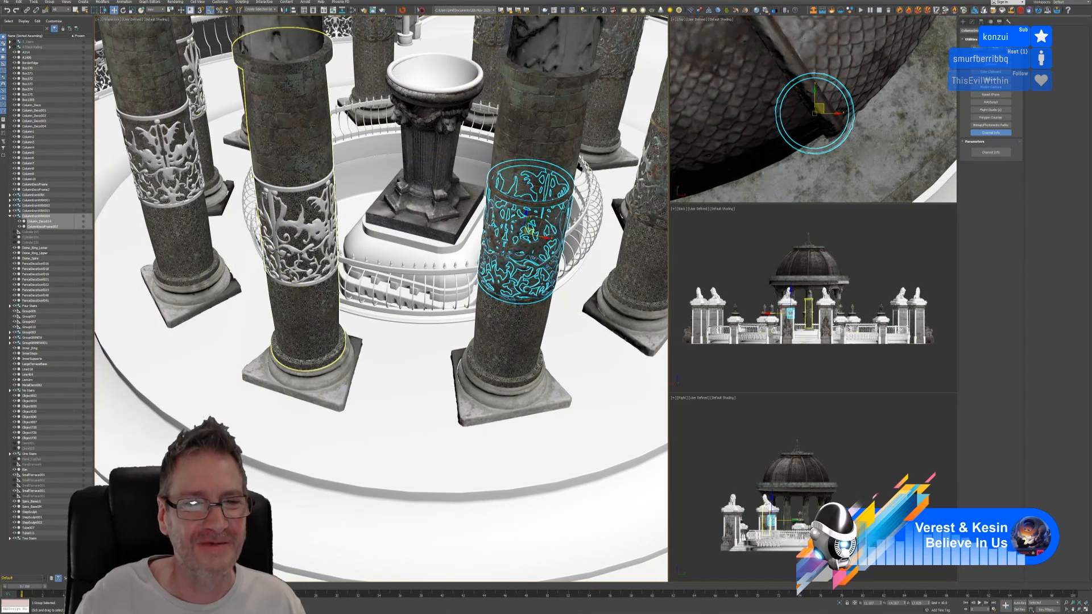
pyautogui.click(323, 232)
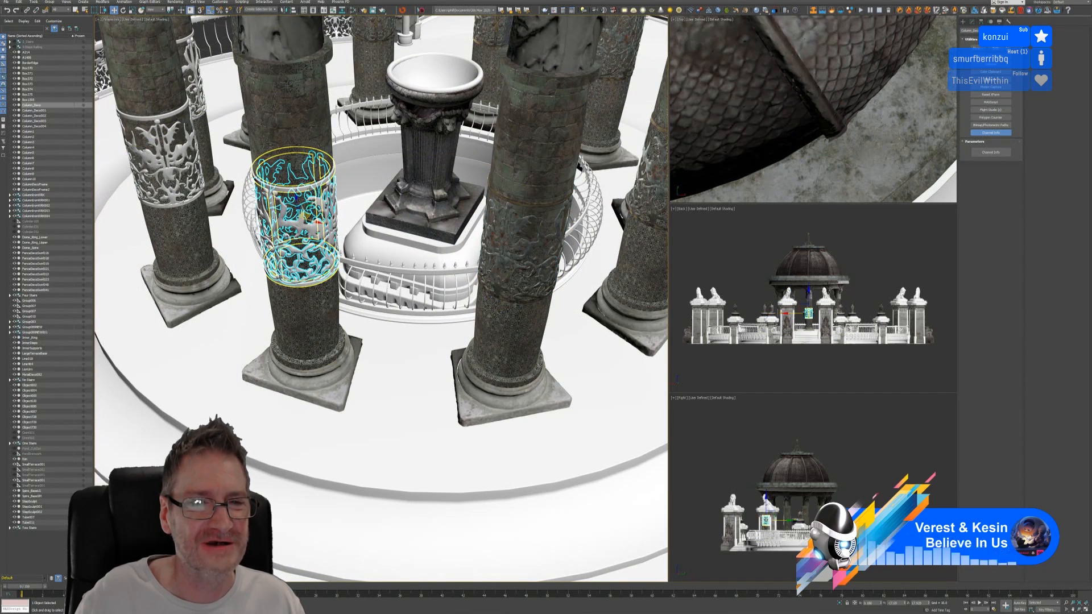
pyautogui.keyDown('ctrl'); pyautogui.click(310, 189); pyautogui.keyUp('ctrl')
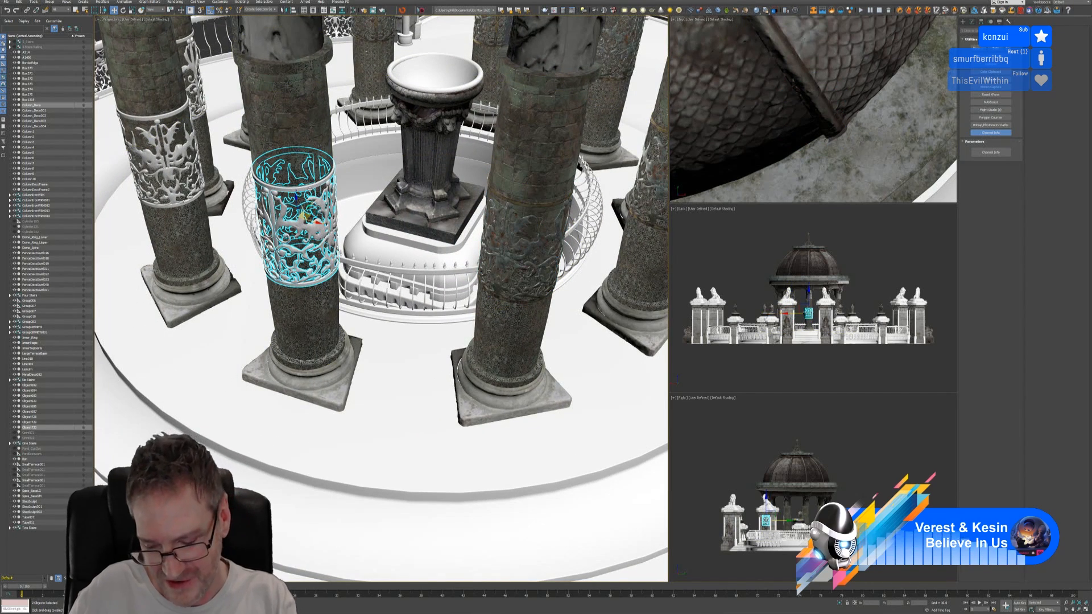
pyautogui.press('Delete')
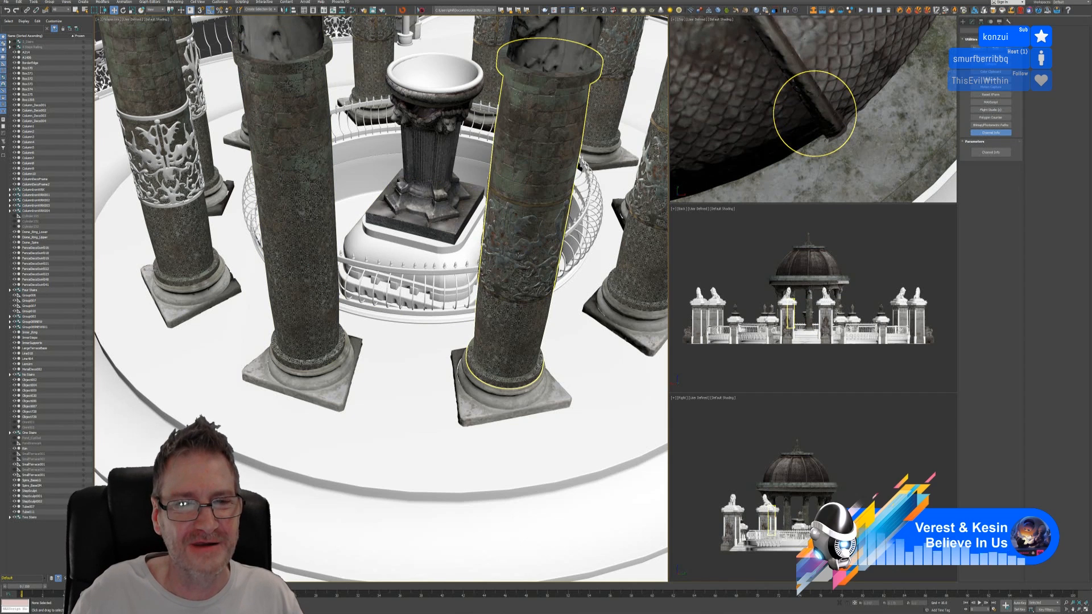
# Clone the textured ornament group from the neighbouring column into the gap beside the bared column.
pyautogui.click(521, 239)
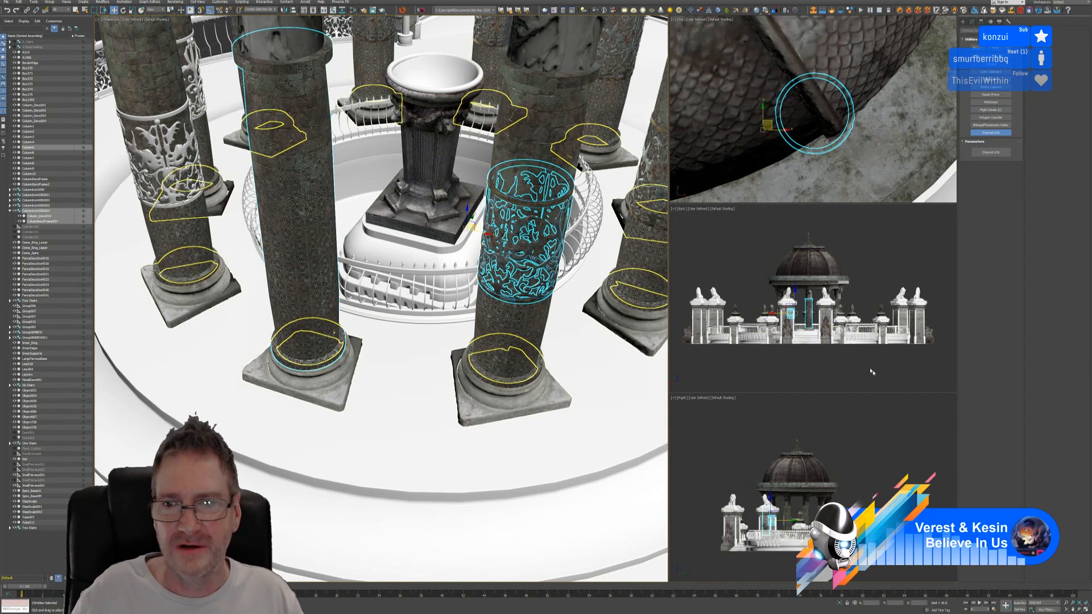
pyautogui.click(816, 364)
pyautogui.click(533, 244)
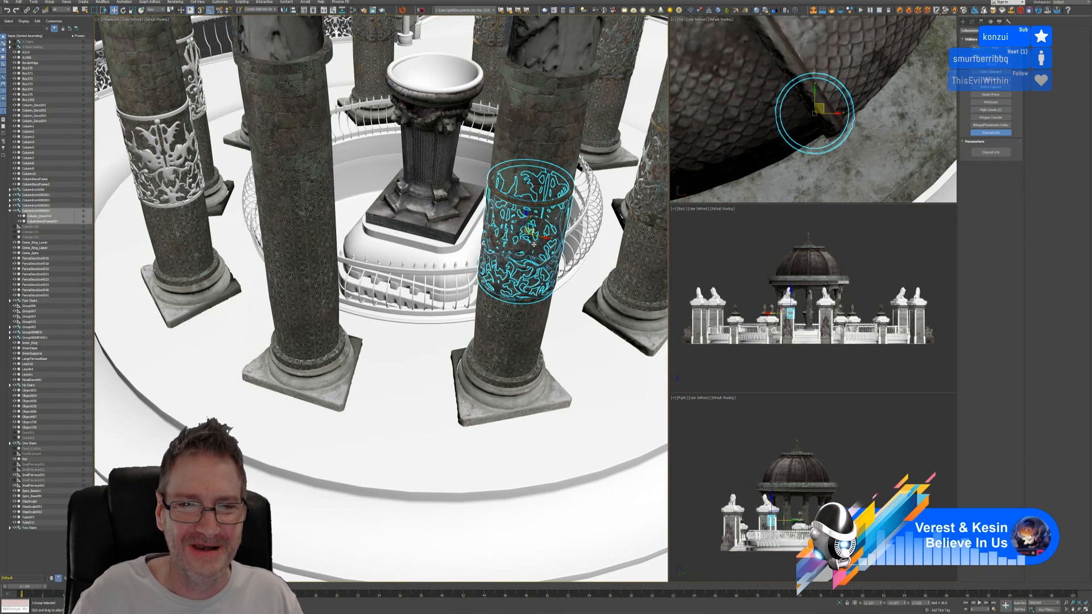
pyautogui.moveTo(544, 240)
pyautogui.keyDown('shift'); pyautogui.mouseDown()
pyautogui.moveTo(468, 243)
pyautogui.moveTo(467, 228)
pyautogui.mouseUp(); pyautogui.keyUp('shift')
pyautogui.click(546, 330)
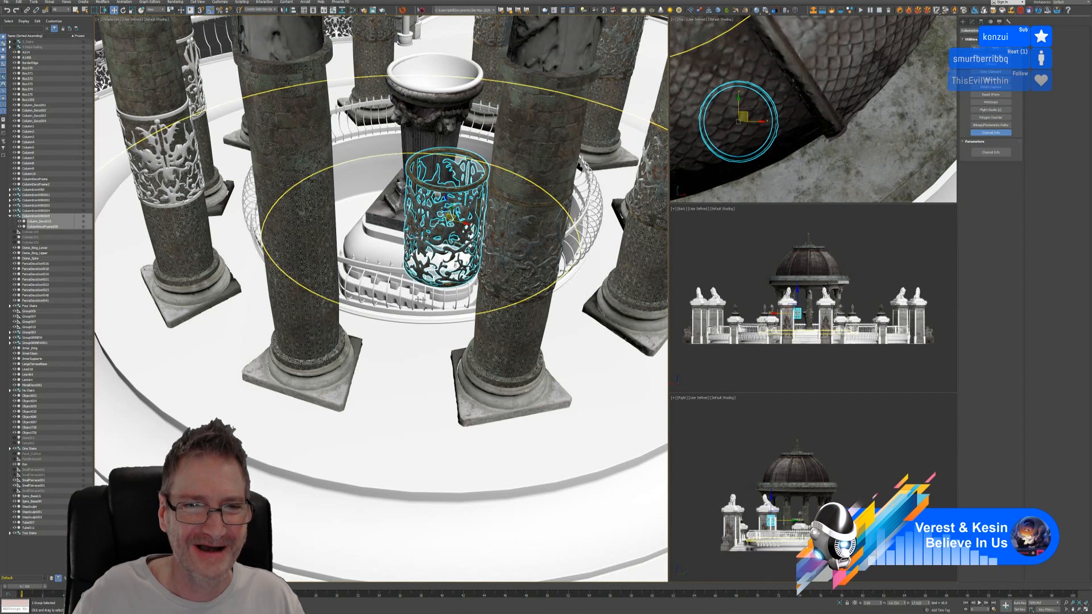
# Isolate the bared column together with the new ornament copy, and reselect only the ornament group.
pyautogui.keyDown('ctrl'); pyautogui.click(287, 264); pyautogui.keyUp('ctrl')
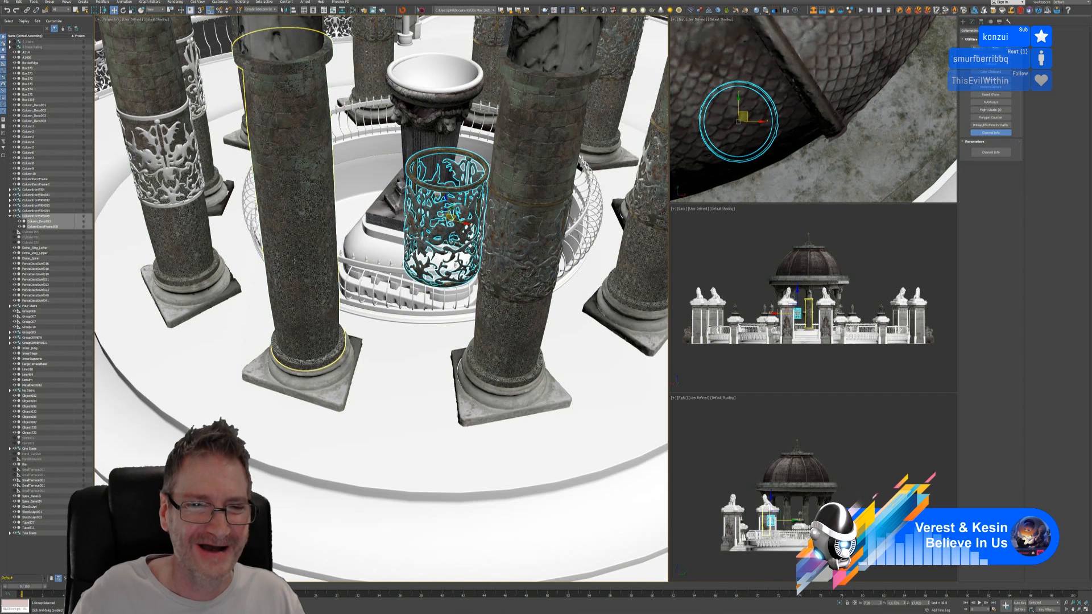
pyautogui.click(840, 606)
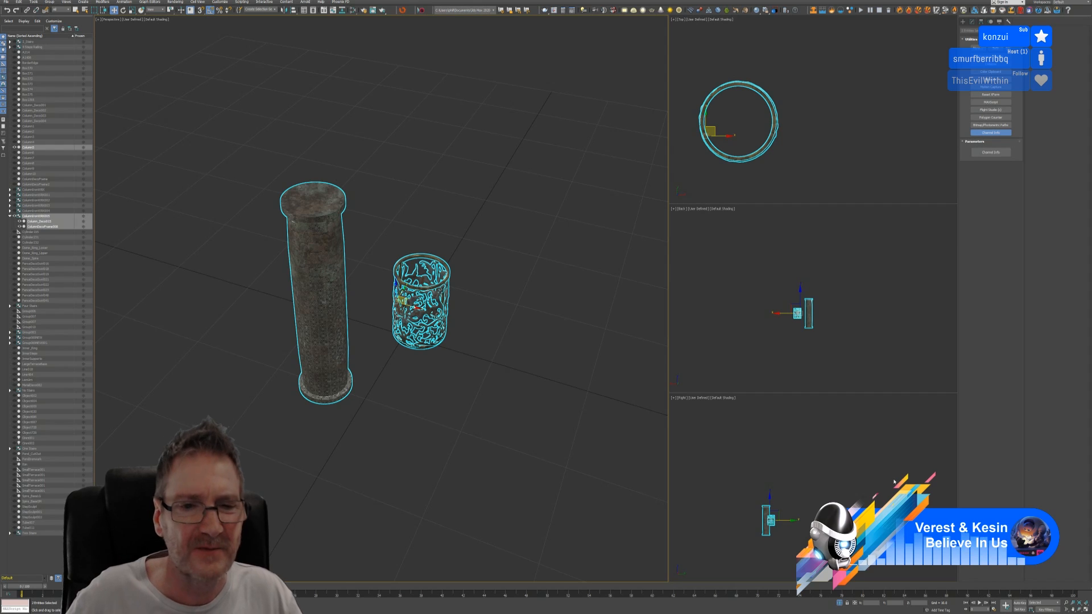
pyautogui.click(505, 414)
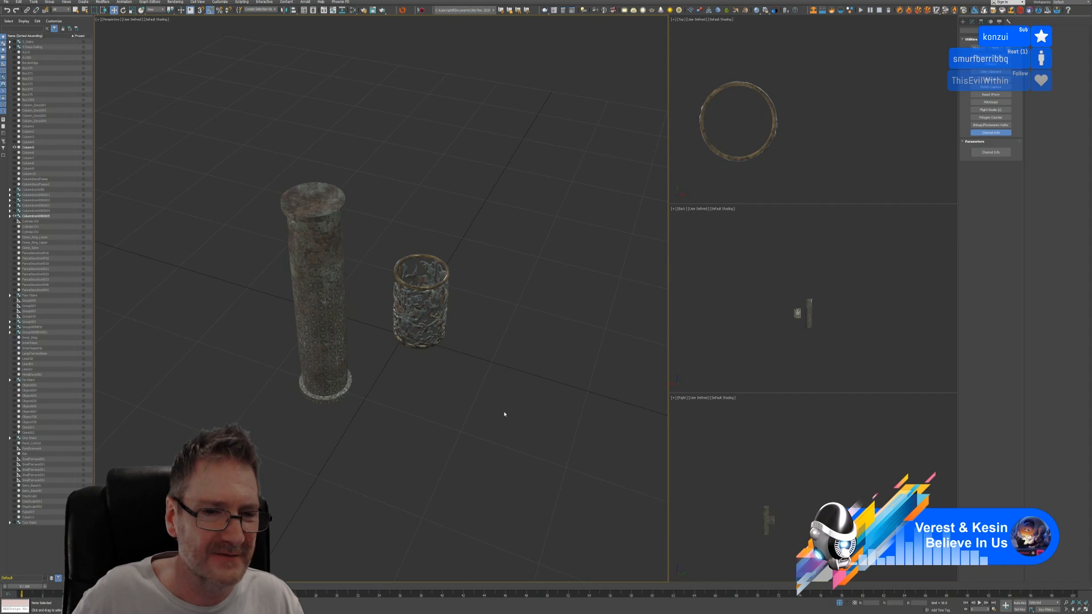
pyautogui.click(402, 307)
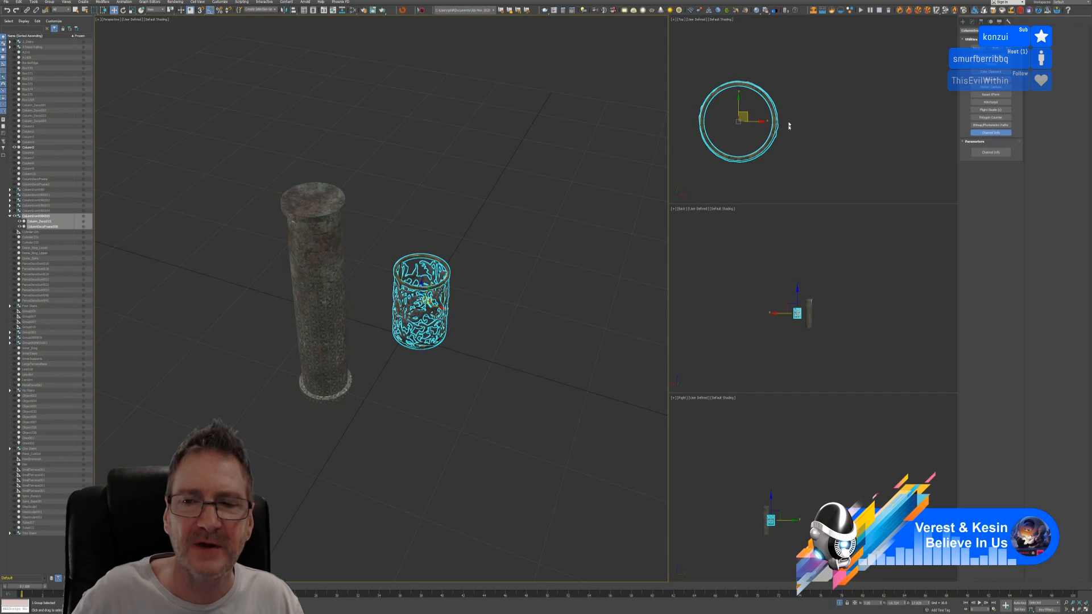
# Move the ornament copy onto the isolated column in an enlarged top view.
pyautogui.moveTo(789, 126); pyautogui.dragTo(798, 126, button='middle')
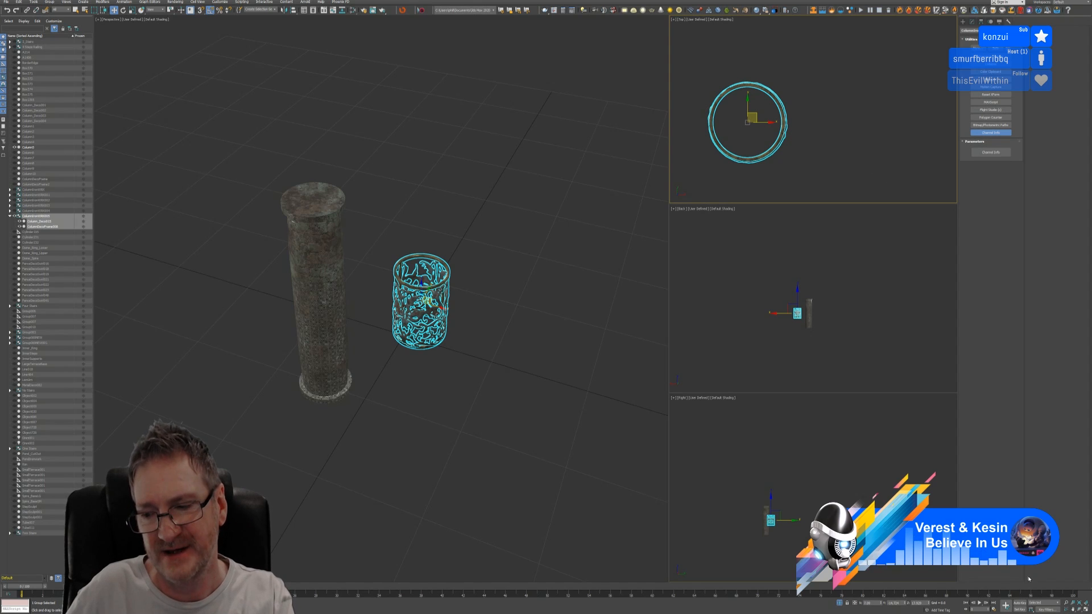
pyautogui.click(1085, 610)
pyautogui.moveTo(563, 341); pyautogui.dragTo(685, 232, button='middle')
pyautogui.scroll(-2, 659, 265)
pyautogui.moveTo(642, 278); pyautogui.dragTo(691, 295, button='middle')
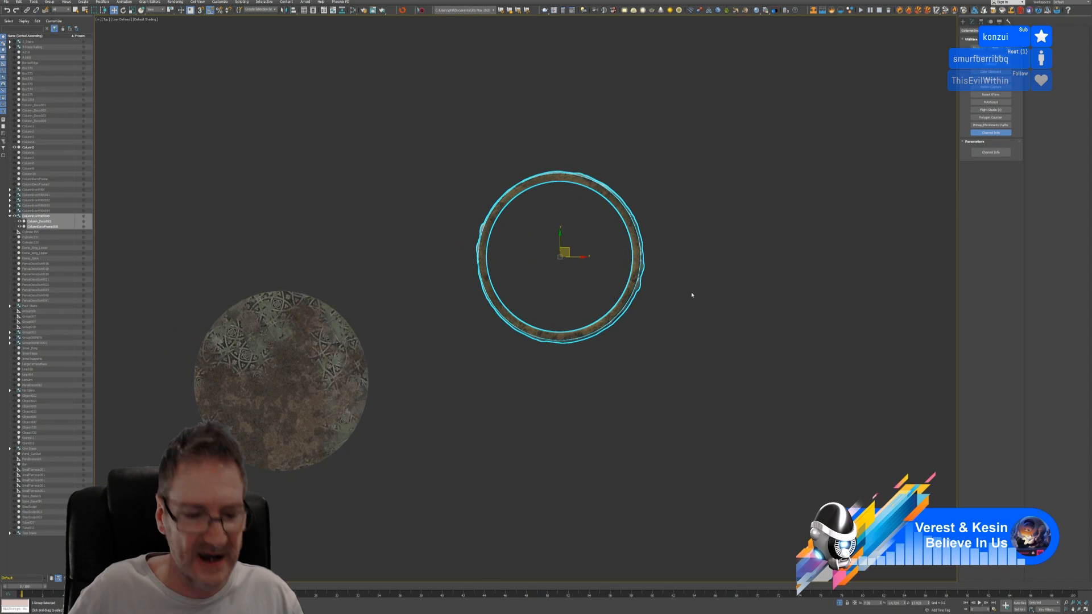
pyautogui.click(682, 241)
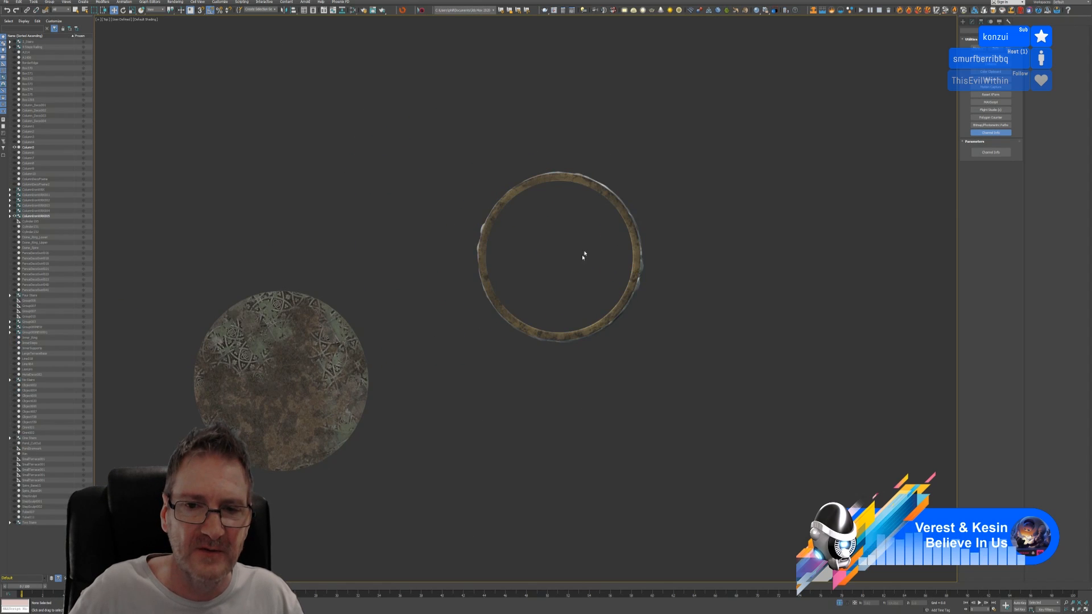
pyautogui.click(620, 286)
pyautogui.moveTo(569, 247); pyautogui.dragTo(289, 373)
# Fine-tune the ornament's centring on the column, restore the four-view layout, and end isolation.
pyautogui.press('z')
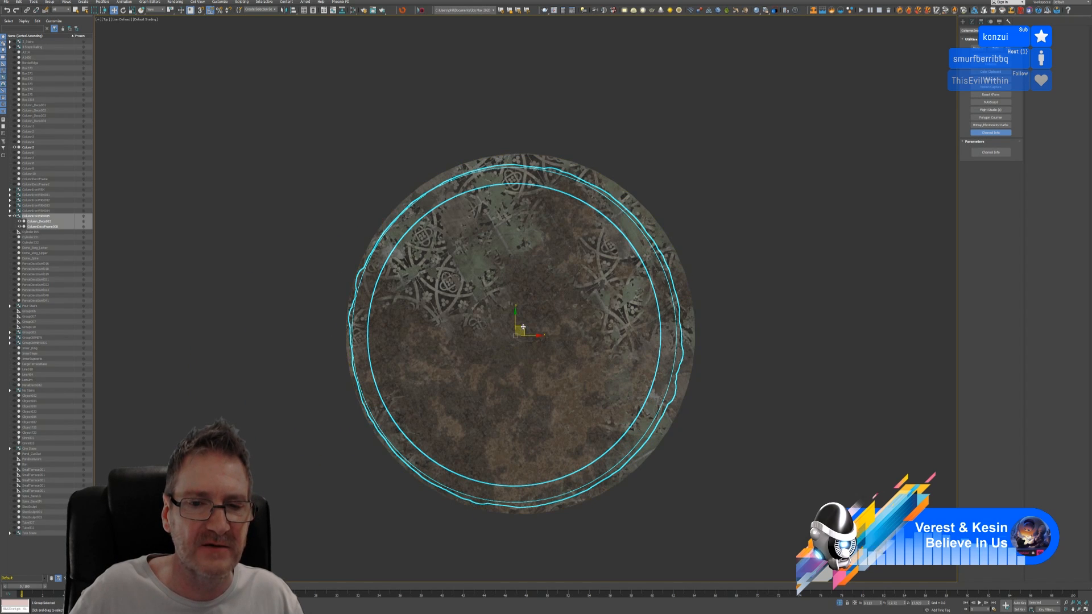
pyautogui.moveTo(520, 330); pyautogui.dragTo(529, 325)
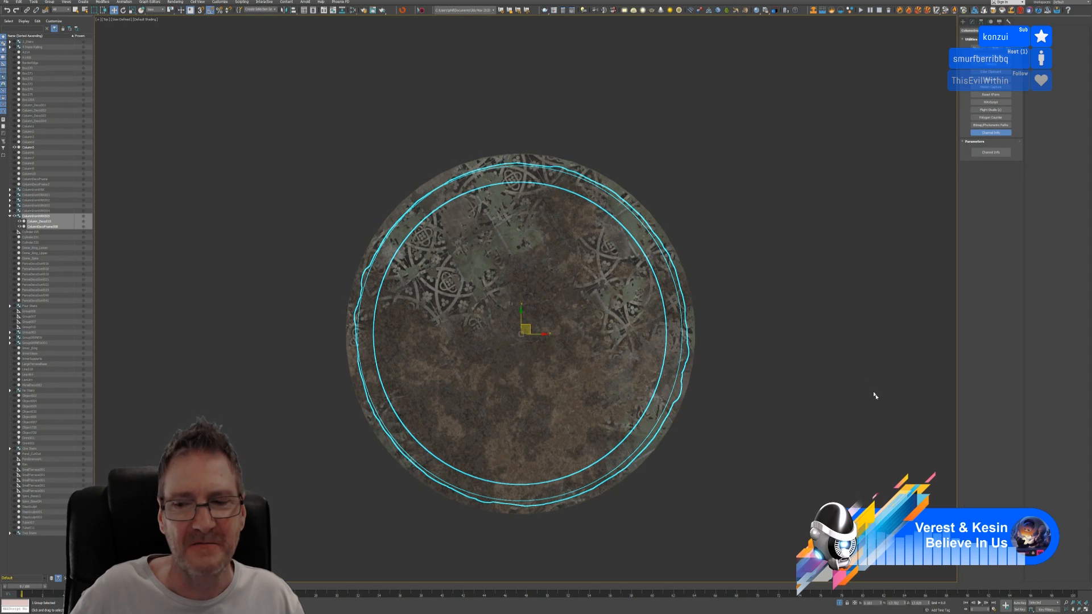
pyautogui.click(1084, 609)
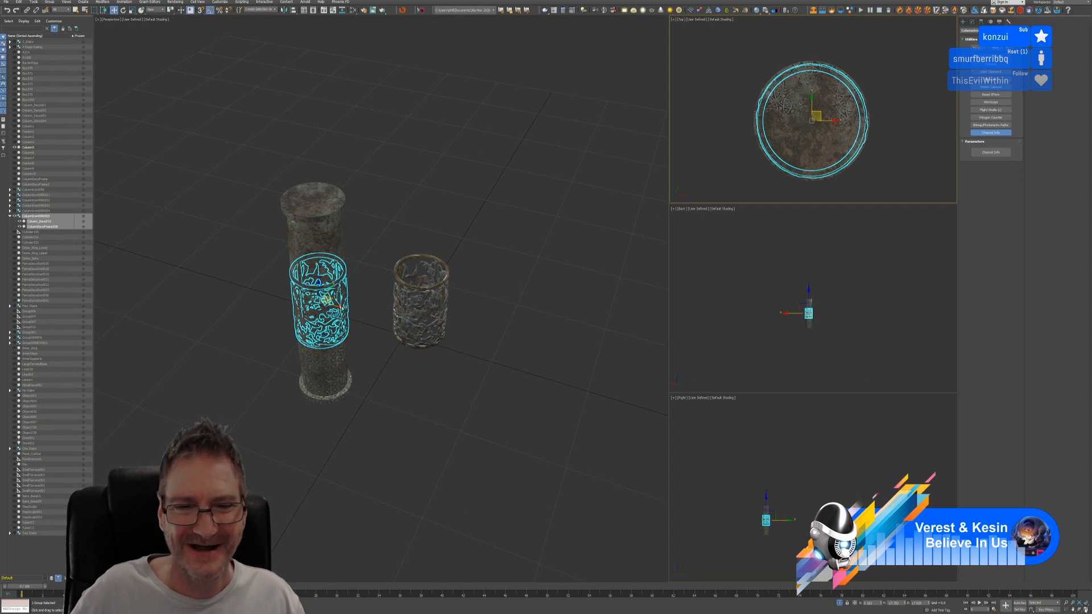
pyautogui.moveTo(514, 351); pyautogui.dragTo(511, 332, button='middle')
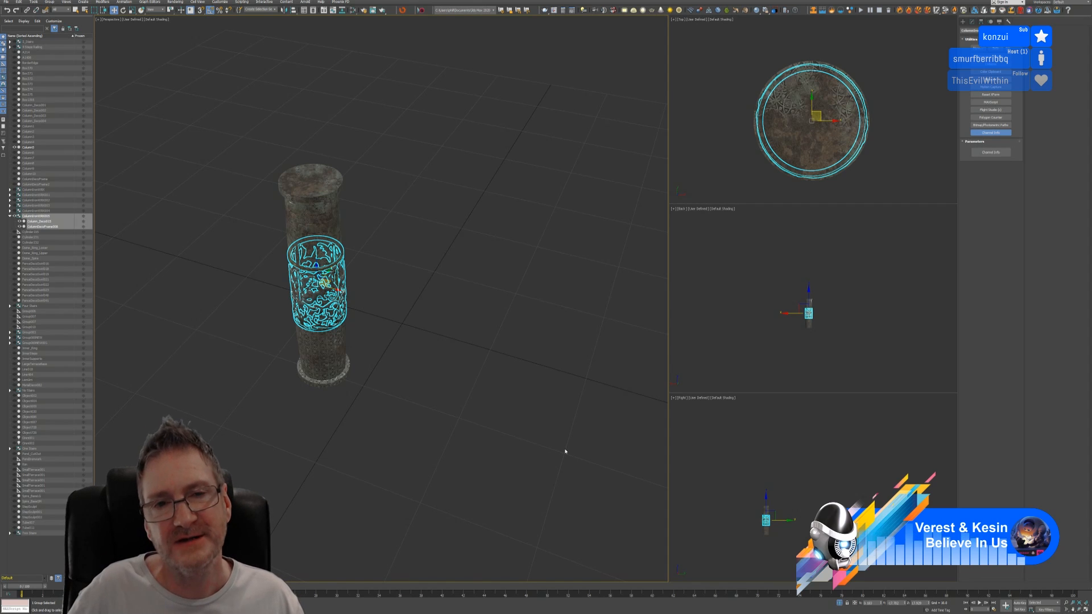
pyautogui.click(840, 604)
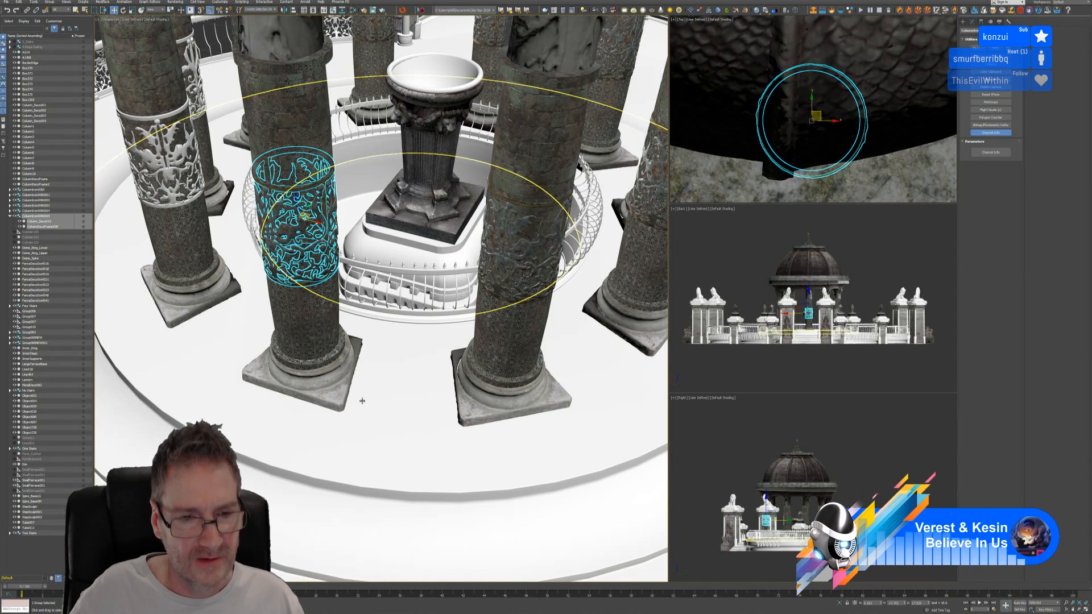
# Delete the white ornament and frame from the column following the one just decorated.
pyautogui.scroll(-5, 364, 404)
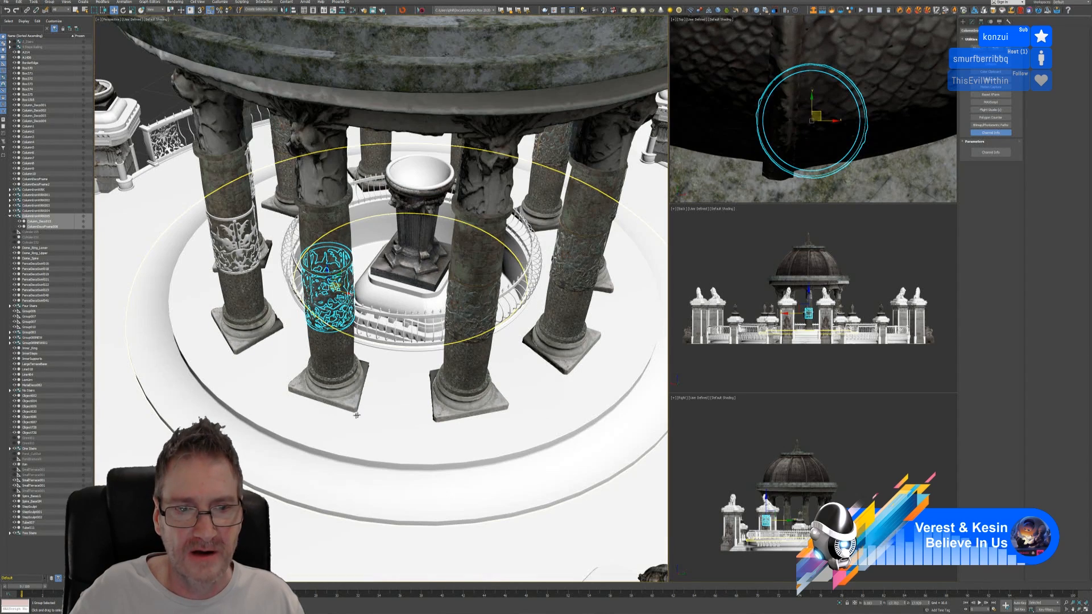
pyautogui.keyDown('alt'); pyautogui.moveTo(273, 411); pyautogui.dragTo(436, 364, button='middle'); pyautogui.keyUp('alt')
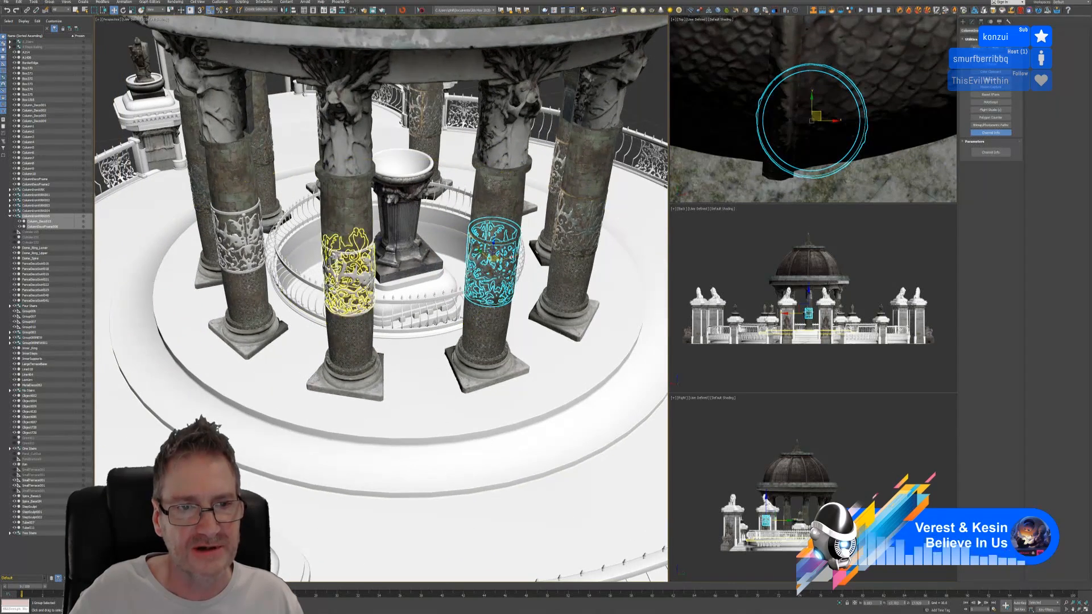
pyautogui.scroll(3, 358, 267)
pyautogui.scroll(2, 369, 300)
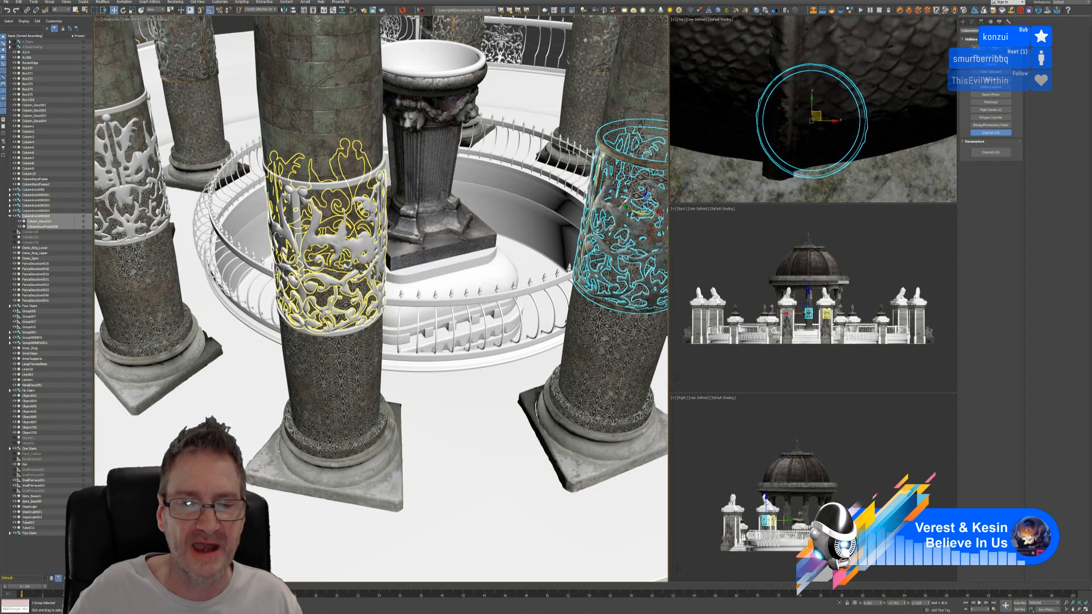
pyautogui.click(370, 213)
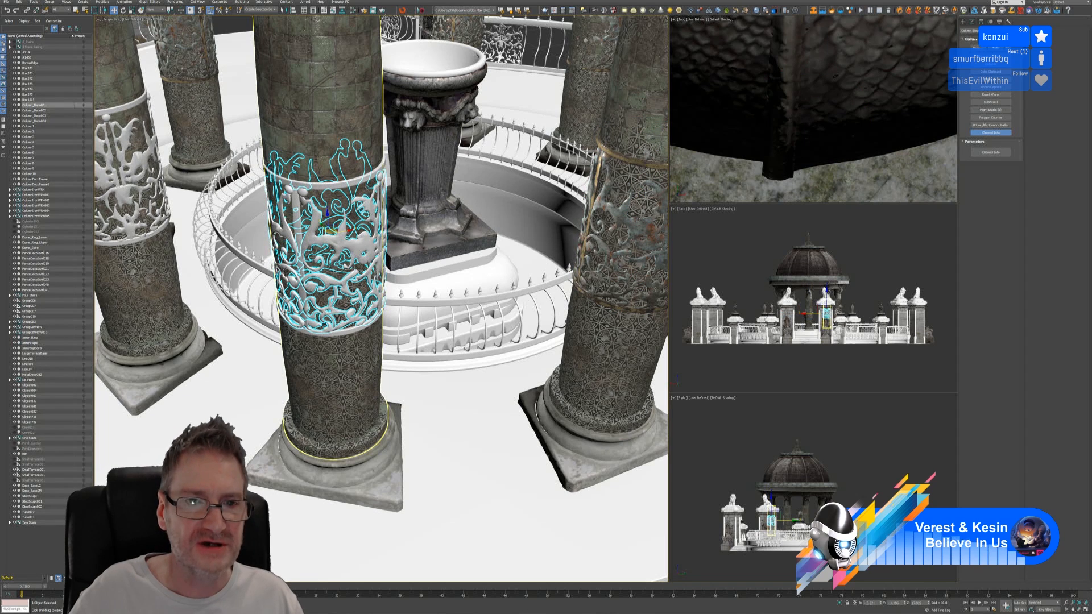
pyautogui.keyDown('ctrl'); pyautogui.click(626, 216); pyautogui.keyUp('ctrl')
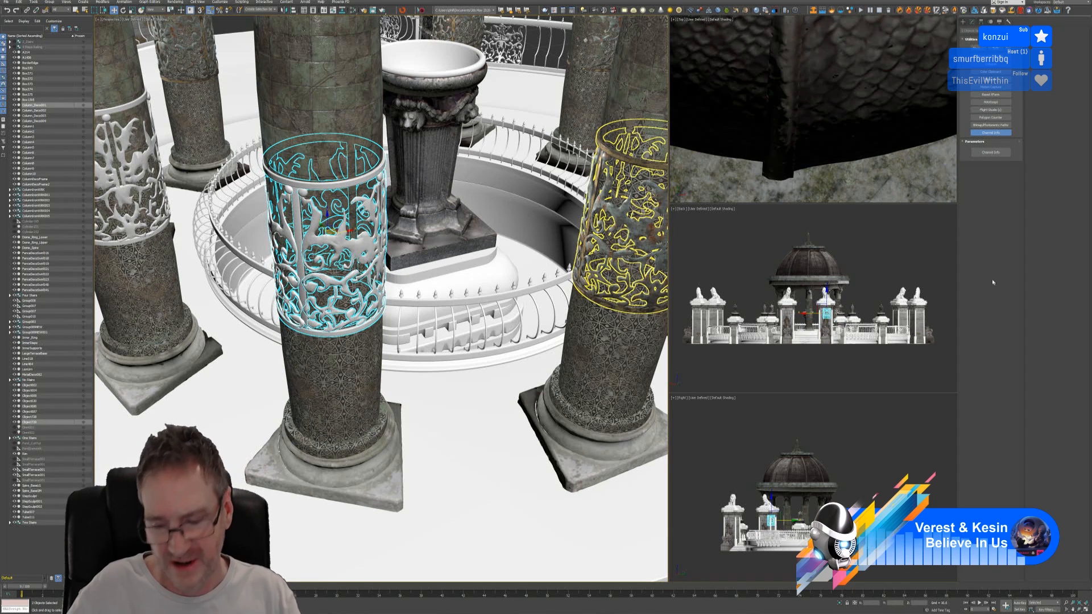
pyautogui.press('Delete')
# Clone the last placed ornament group into the space beside the newly bared column.
pyautogui.moveTo(625, 230); pyautogui.dragTo(580, 250, button='middle')
pyautogui.click(580, 251)
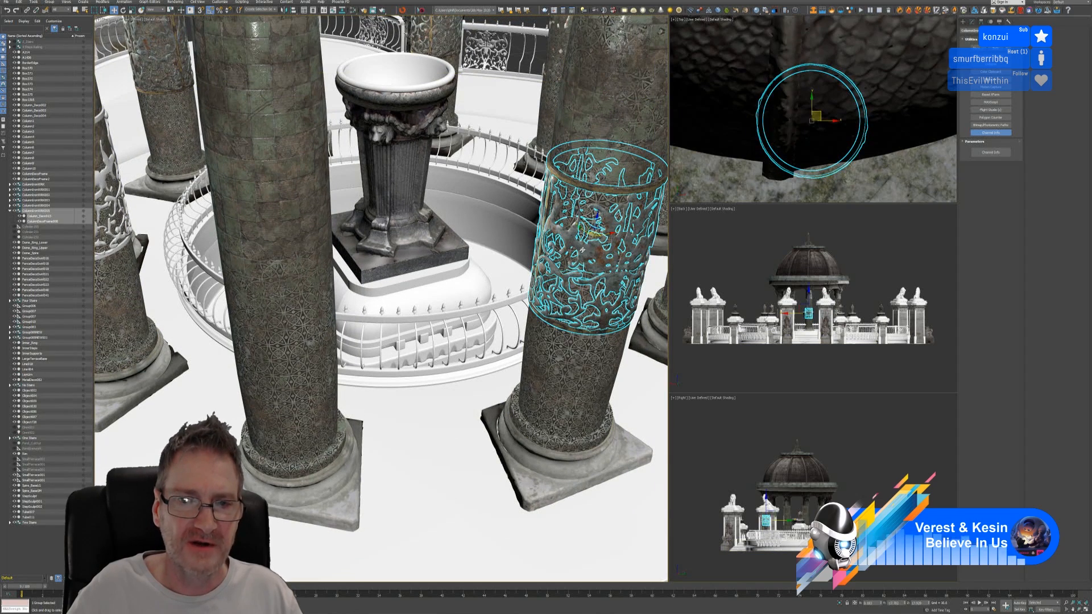
pyautogui.keyDown('shift'); pyautogui.moveTo(594, 232); pyautogui.dragTo(478, 249); pyautogui.keyUp('shift')
pyautogui.click(547, 330)
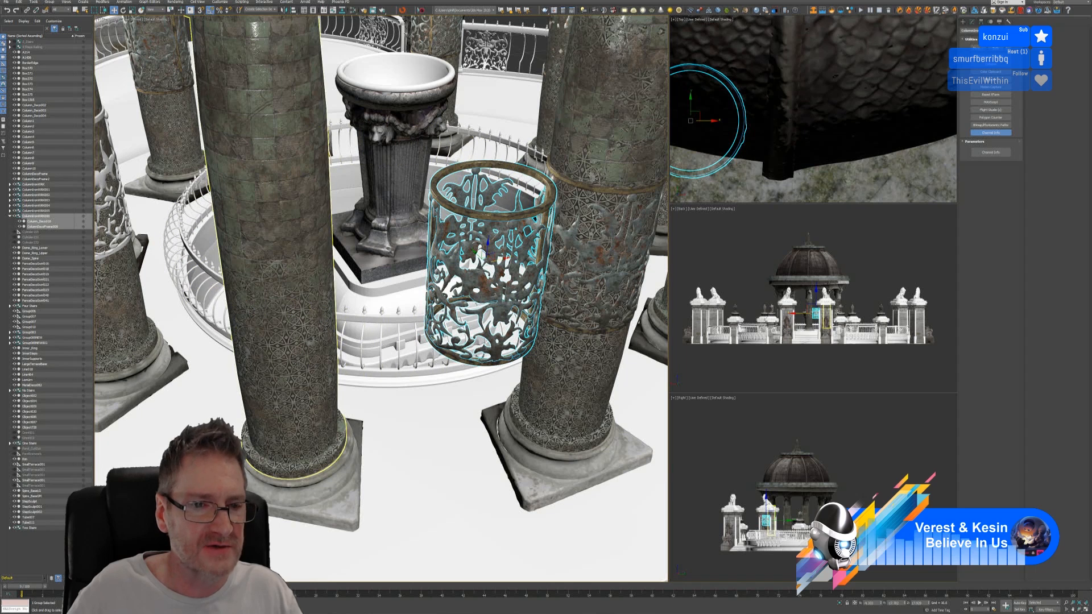
# Isolate the newly bared column with the latest ornament copy, leaving only the ornament group selected.
pyautogui.keyDown('ctrl'); pyautogui.click(295, 365); pyautogui.keyUp('ctrl')
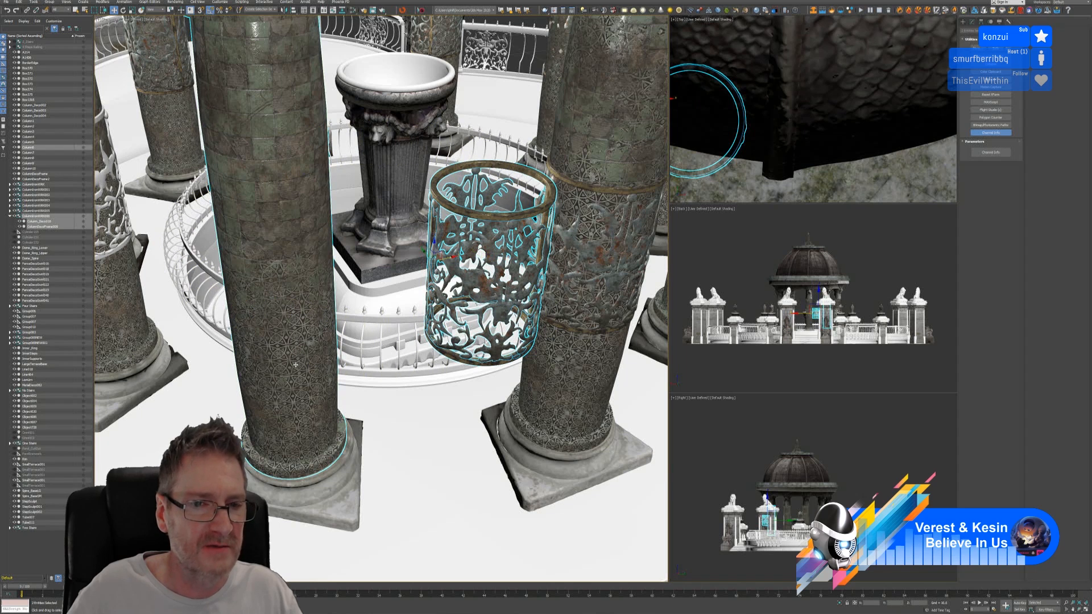
pyautogui.click(839, 604)
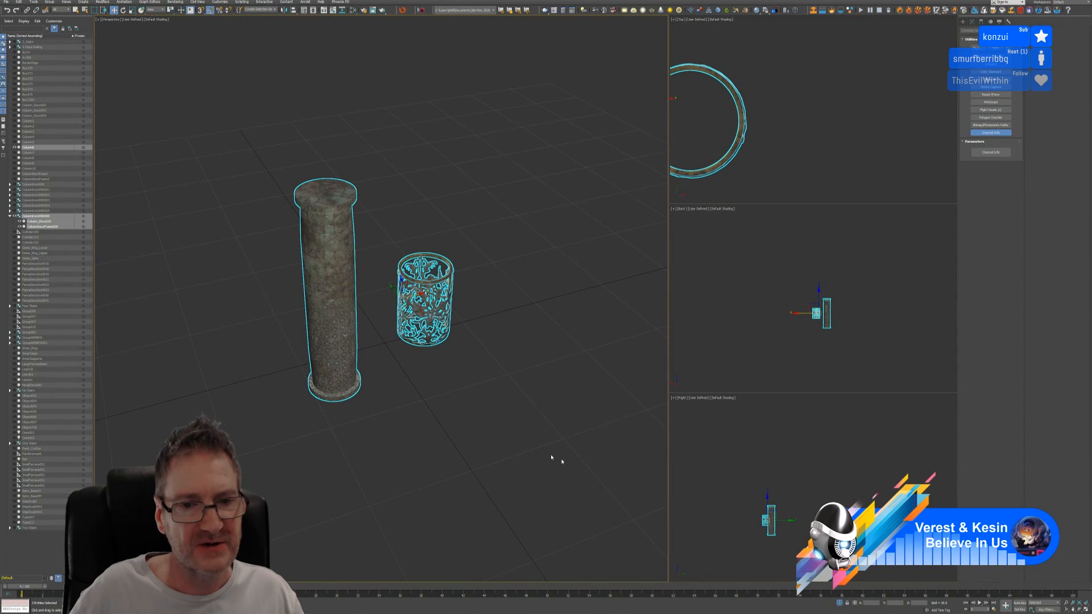
pyautogui.click(485, 415)
pyautogui.click(432, 312)
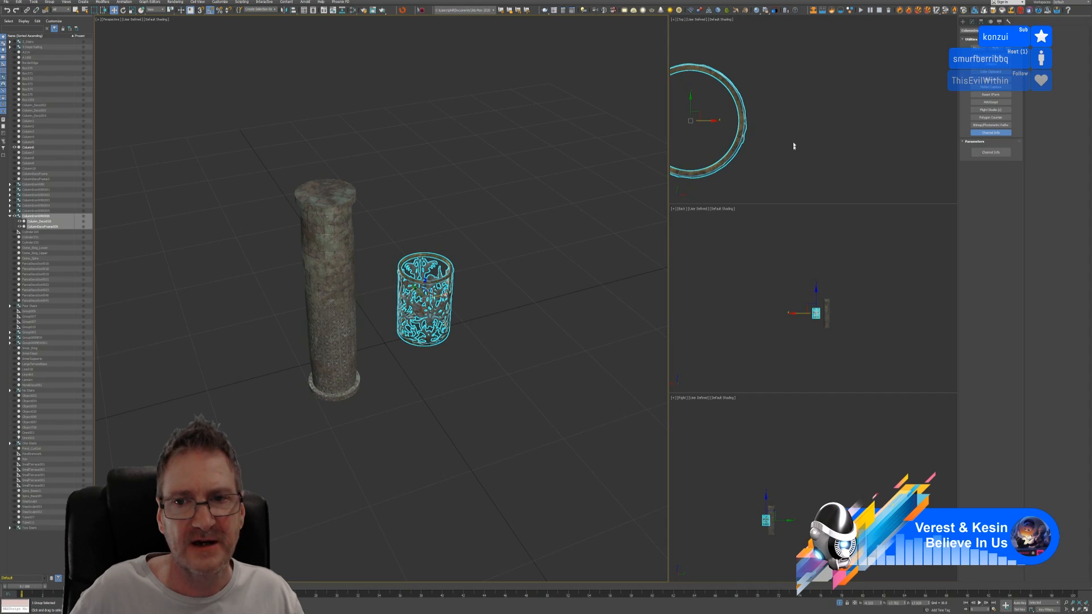
# Move the latest ornament copy concentrically onto the isolated column in an enlarged top view, and fine-tune its position.
pyautogui.moveTo(796, 134); pyautogui.dragTo(876, 91, button='middle')
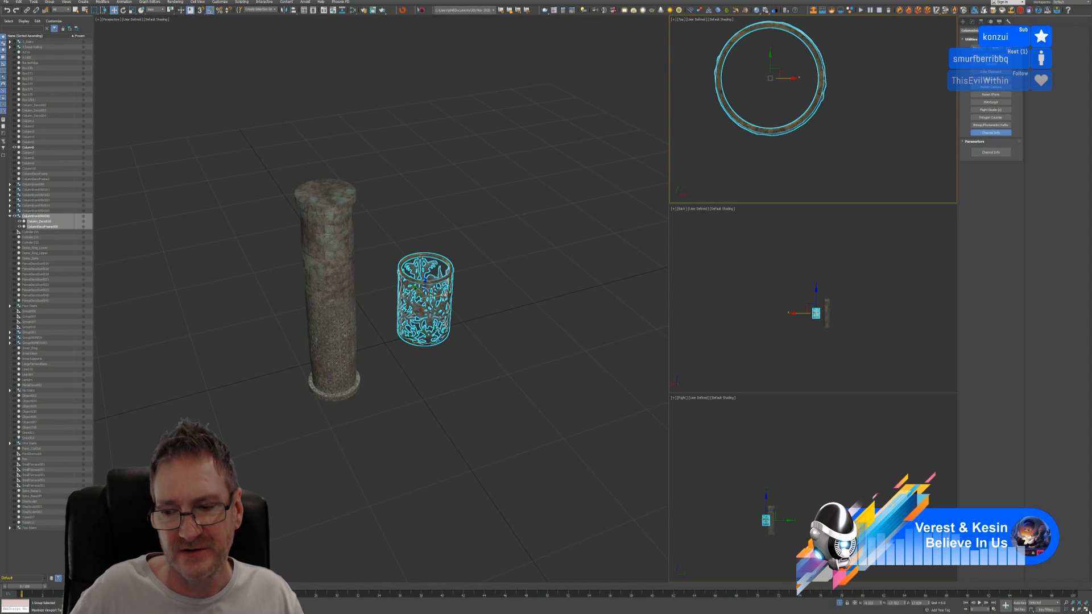
pyautogui.hotkey('alt', 'w')
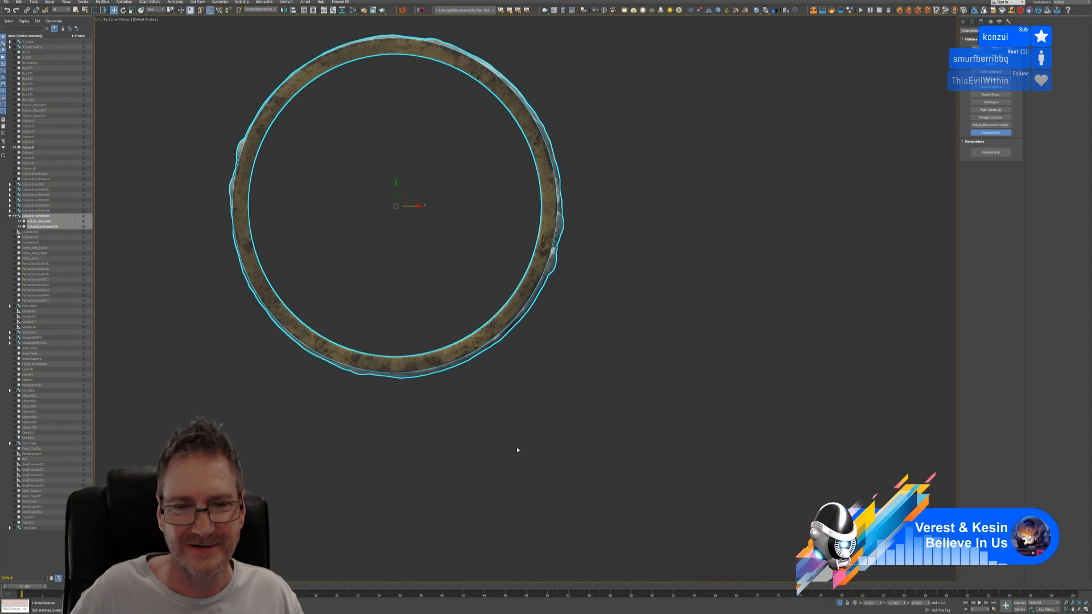
pyautogui.scroll(-5, 668, 400)
pyautogui.moveTo(675, 283); pyautogui.dragTo(685, 355, button='middle')
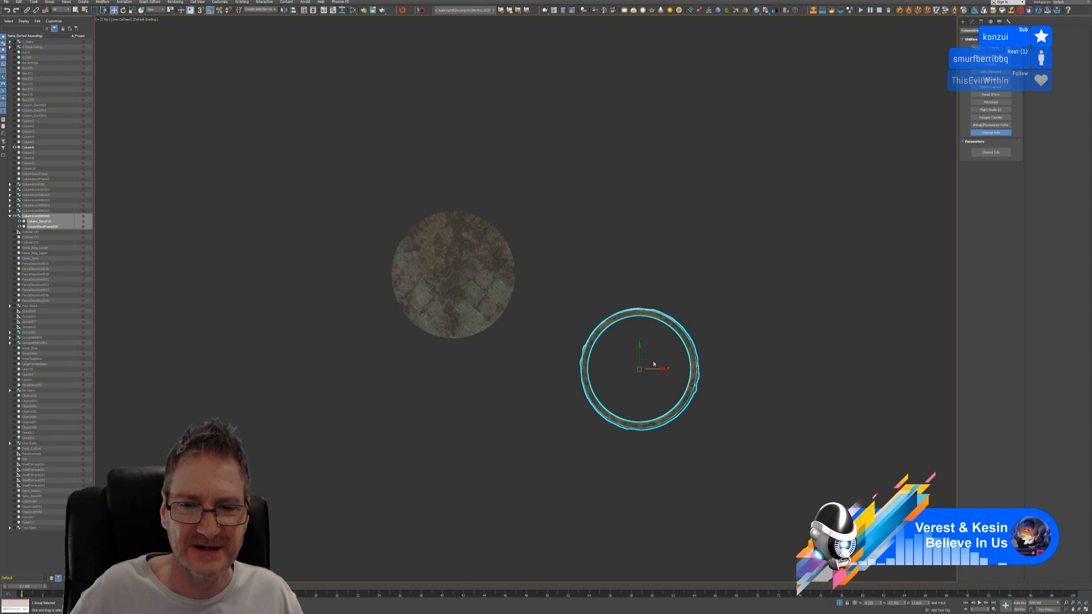
pyautogui.moveTo(654, 364); pyautogui.dragTo(449, 263)
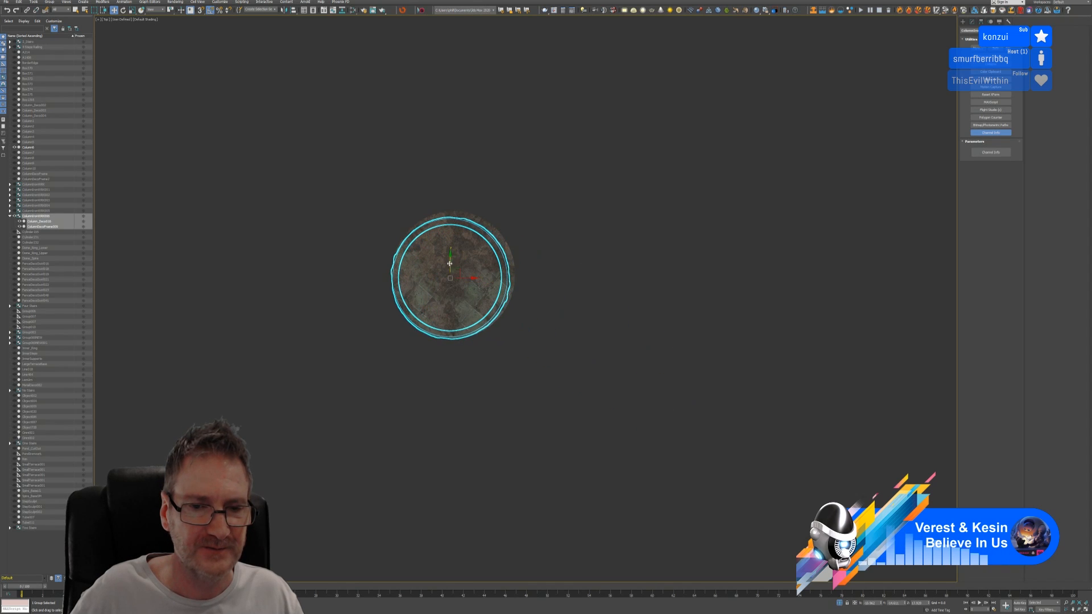
pyautogui.scroll(5, 449, 263)
pyautogui.moveTo(466, 307); pyautogui.dragTo(480, 311, button='middle')
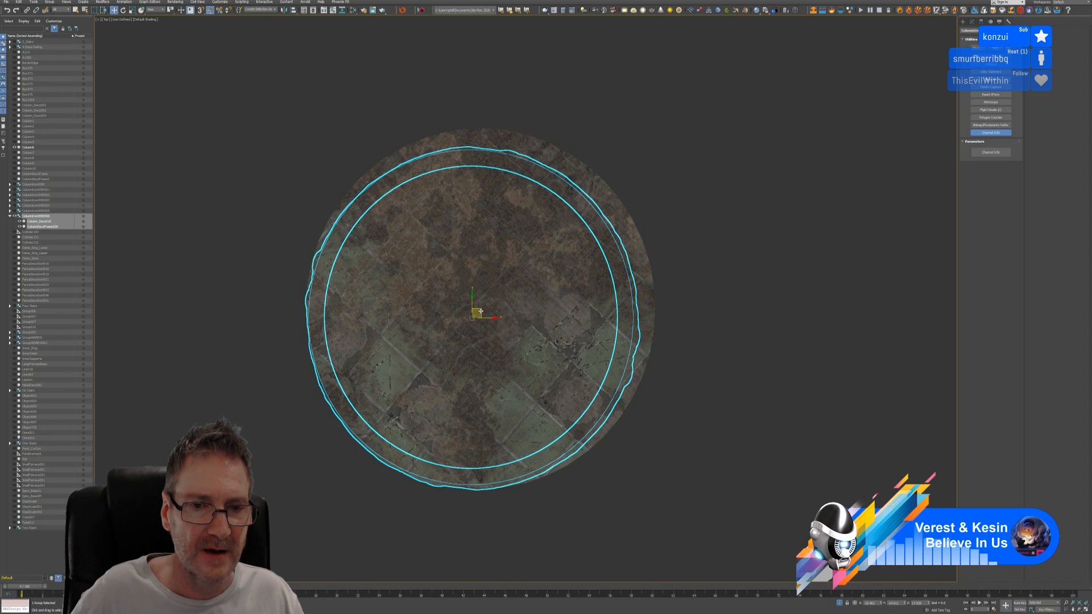
pyautogui.moveTo(480, 311); pyautogui.dragTo(488, 302)
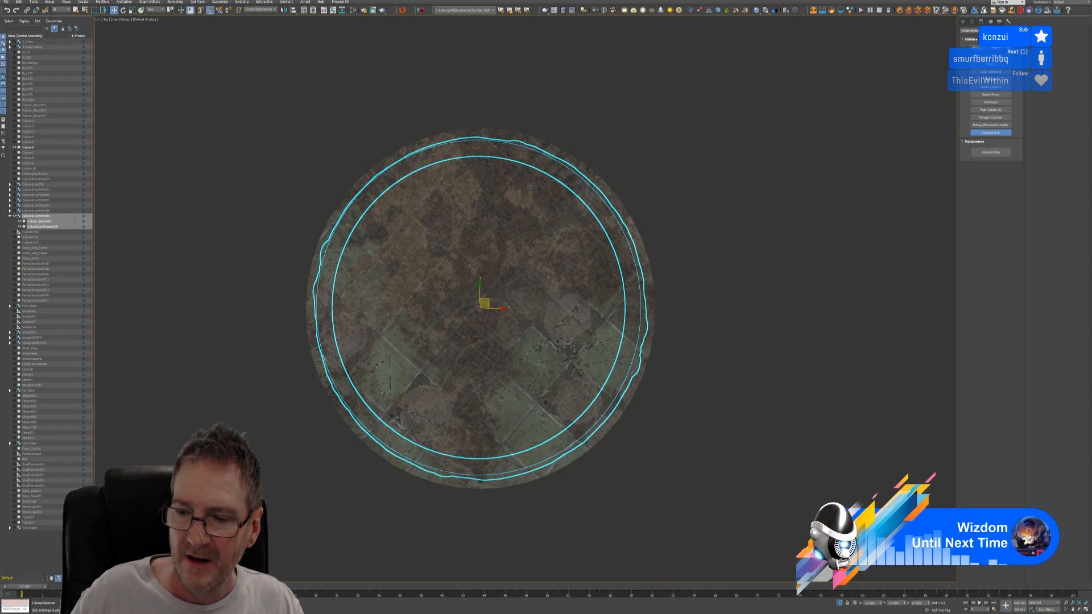
# Restore the four-view layout and end isolation so the whole gazebo scene is shown.
pyautogui.click(1086, 609)
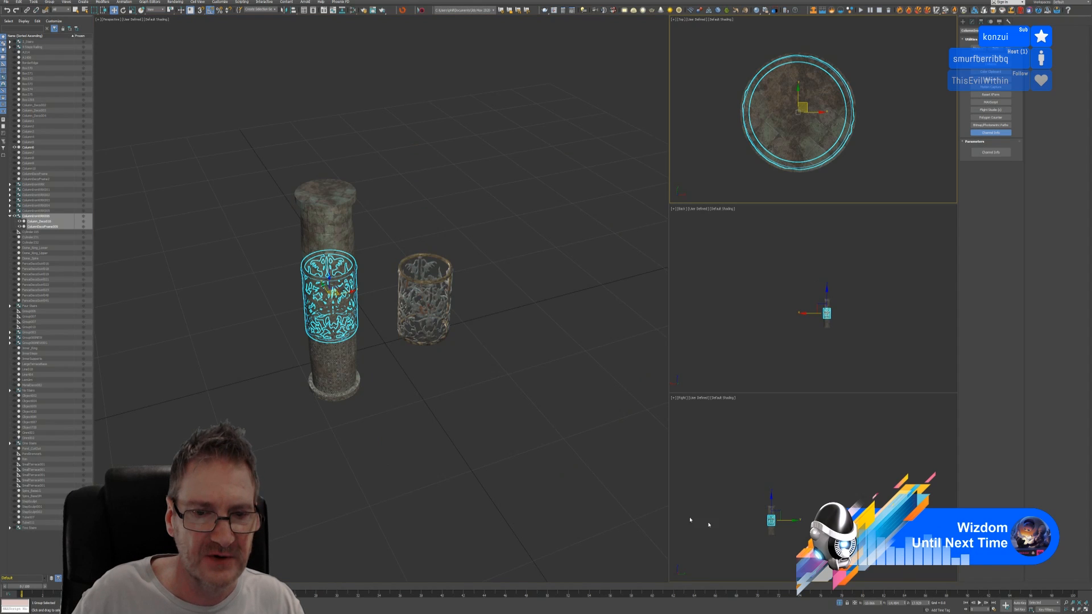
pyautogui.moveTo(501, 422); pyautogui.dragTo(515, 420, button='middle')
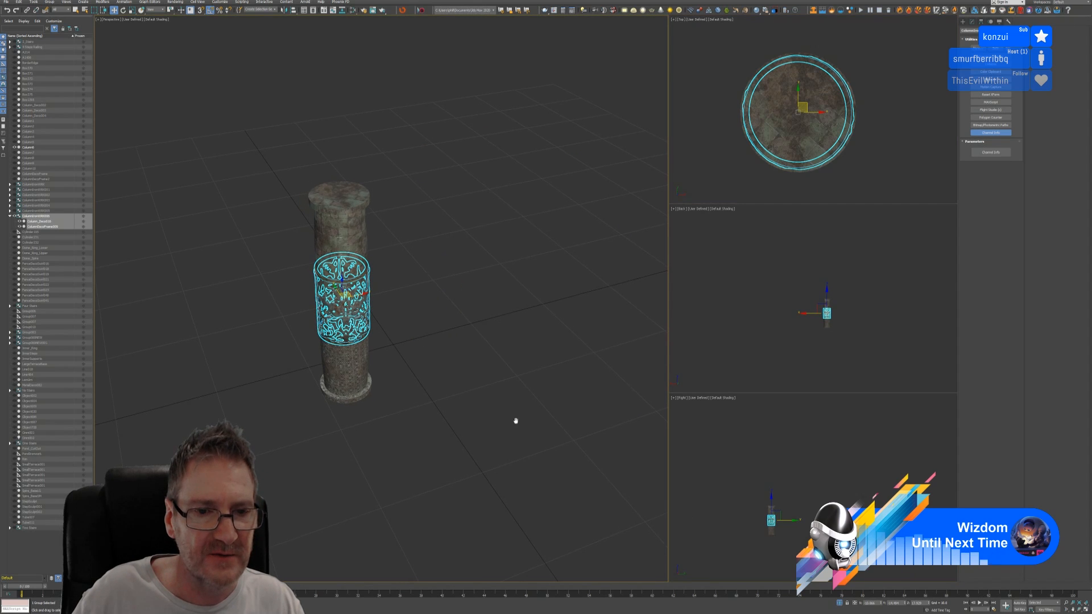
pyautogui.click(840, 604)
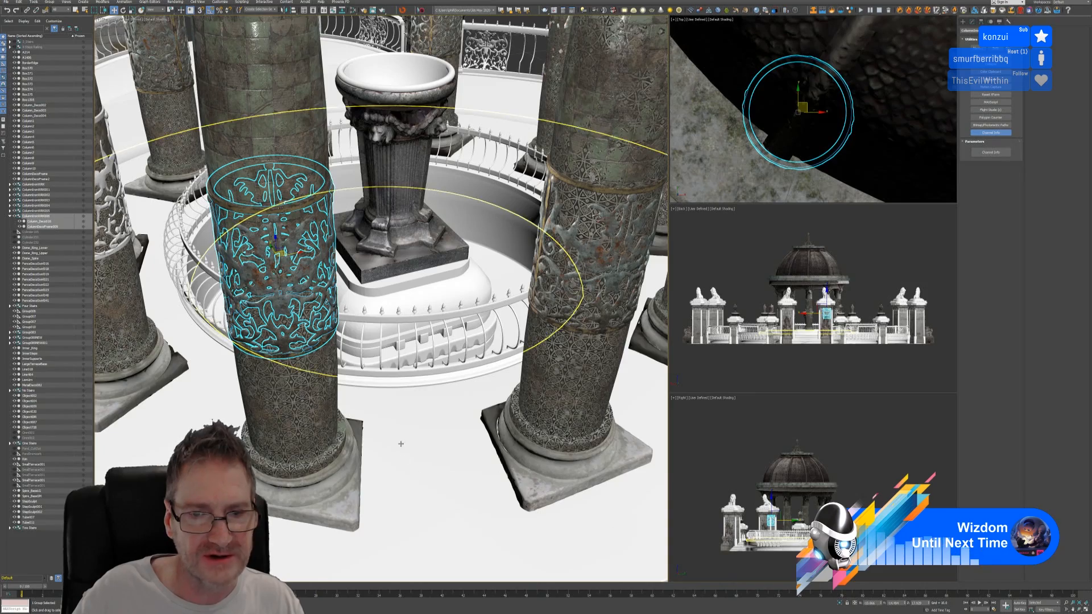
# Delete the remaining white ornament and its frame from the column beside the newly decorated one.
pyautogui.moveTo(402, 444); pyautogui.dragTo(463, 447, button='middle')
pyautogui.scroll(-5, 455, 458)
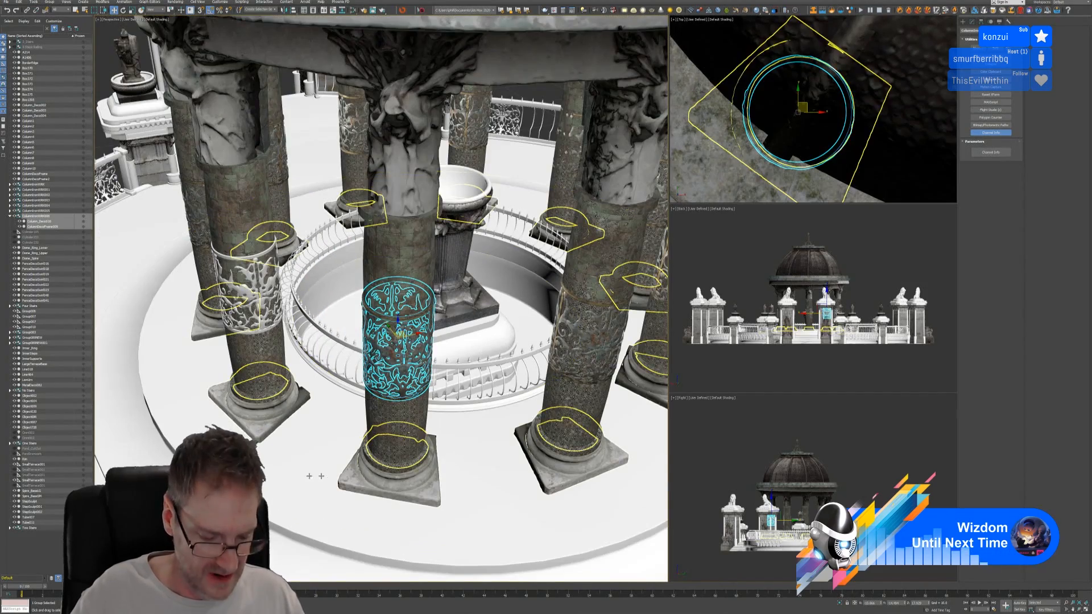
pyautogui.keyDown('alt'); pyautogui.moveTo(302, 467); pyautogui.dragTo(382, 448, button='middle'); pyautogui.keyUp('alt')
pyautogui.moveTo(293, 416); pyautogui.dragTo(376, 331, button='middle')
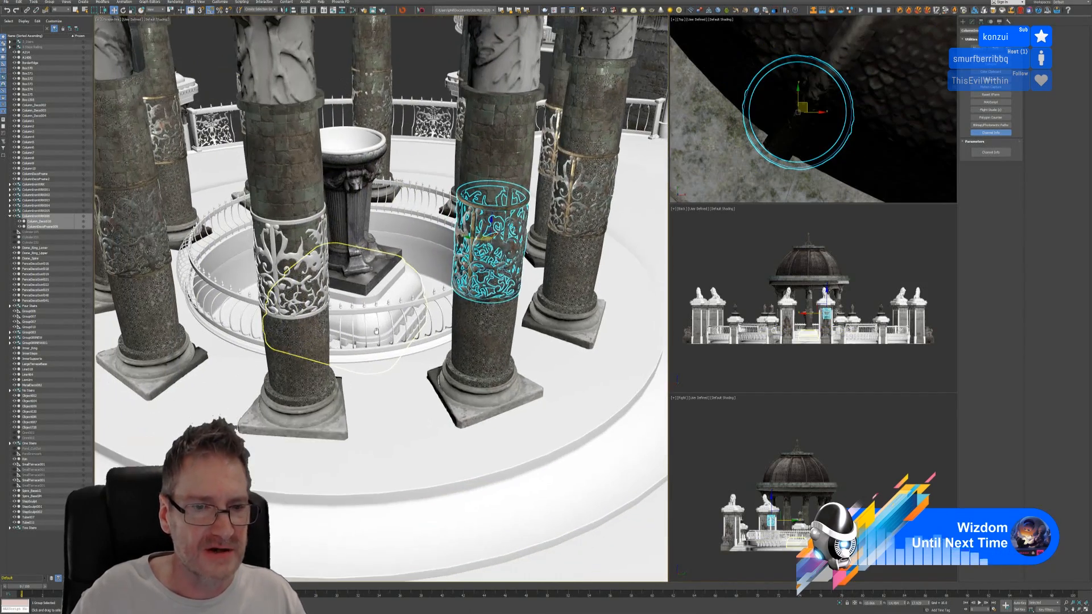
pyautogui.click(298, 259)
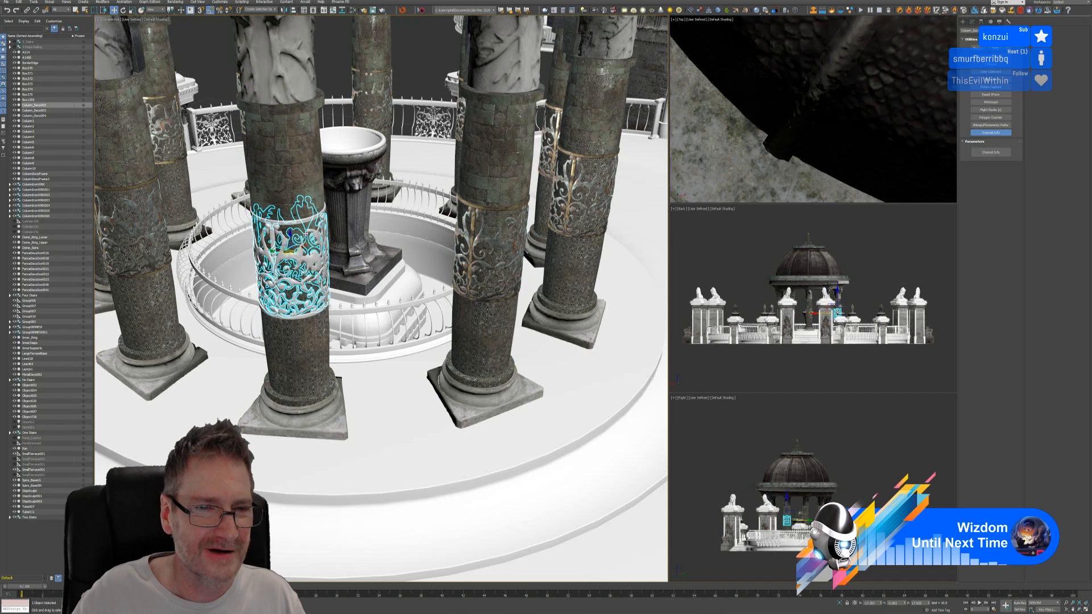
pyautogui.keyDown('ctrl'); pyautogui.click(301, 221); pyautogui.keyUp('ctrl')
pyautogui.press('Delete')
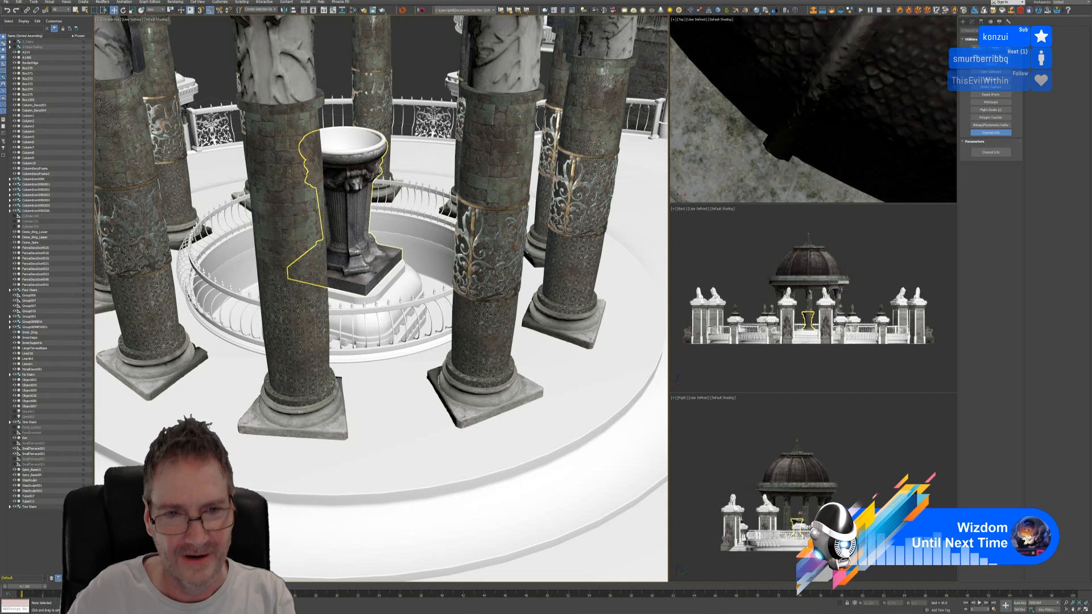
# Clone the neighbouring column's ornament group as a copy placed in the gap beside the bare column.
pyautogui.click(478, 258)
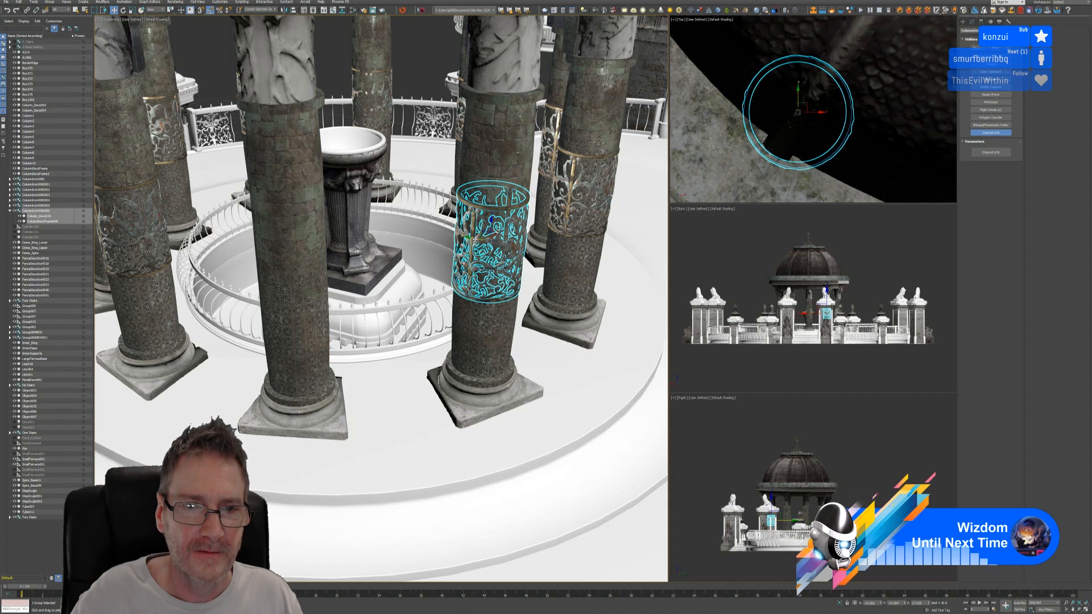
pyautogui.keyDown('shift'); pyautogui.moveTo(476, 243); pyautogui.dragTo(405, 235); pyautogui.keyUp('shift')
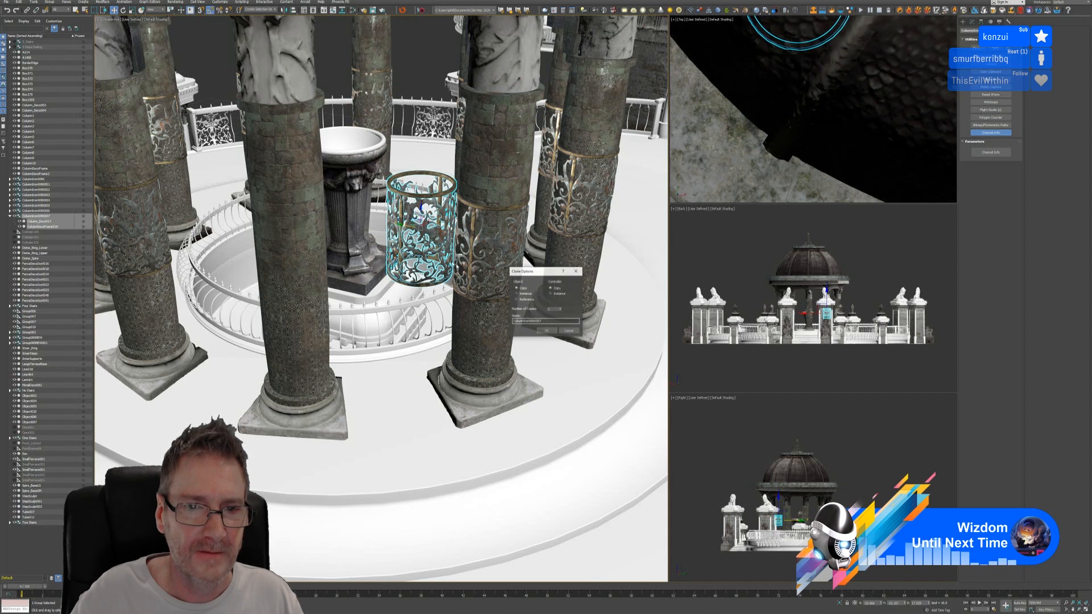
pyautogui.click(546, 331)
# Isolate the bare column together with the new ornament copy, then select only the ornament group.
pyautogui.click(314, 312)
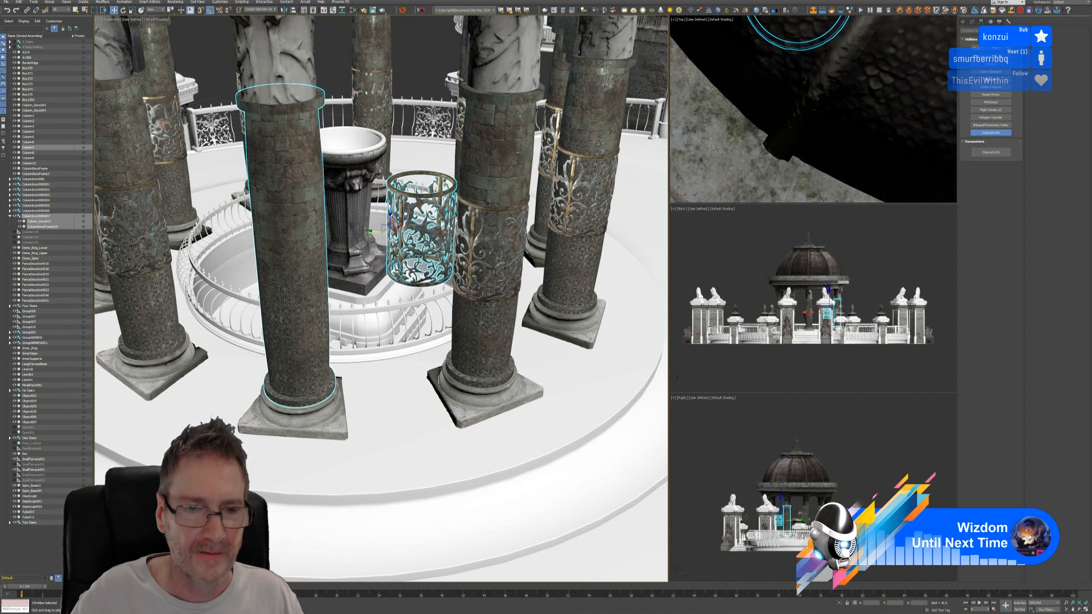
pyautogui.click(839, 604)
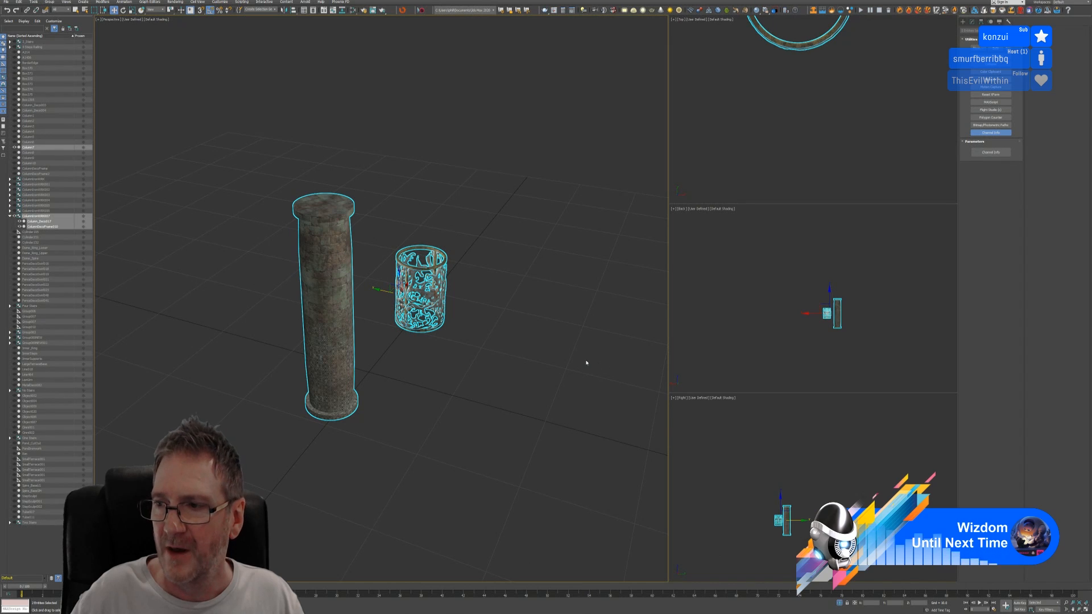
pyautogui.click(478, 275)
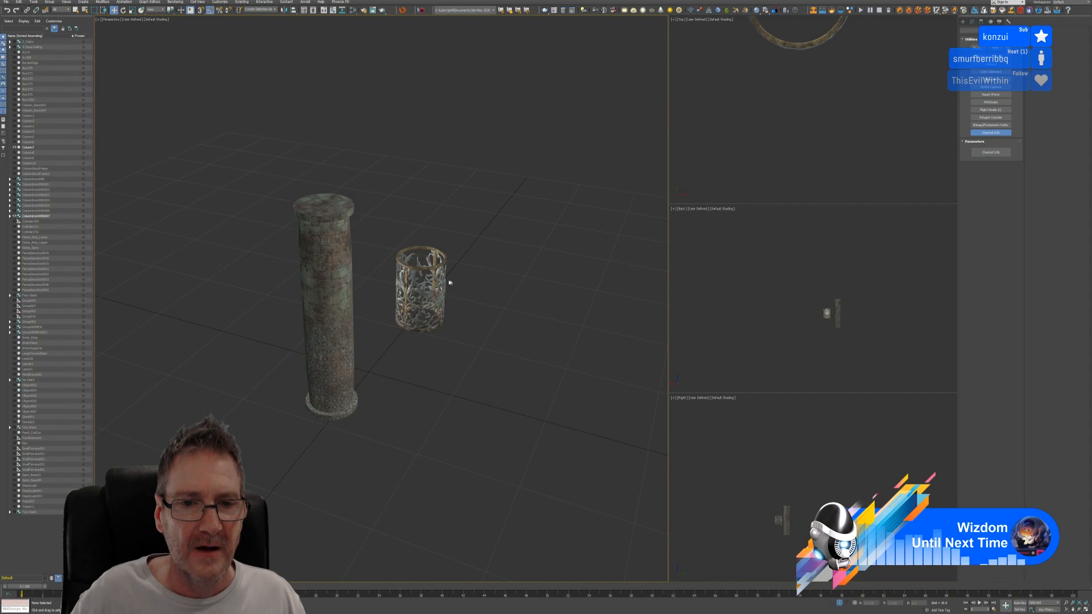
pyautogui.click(439, 283)
# Centre the new ornament copy on the bare column in a maximized top view, refining its position until the outlines are concentric.
pyautogui.moveTo(765, 160); pyautogui.dragTo(781, 168, button='middle')
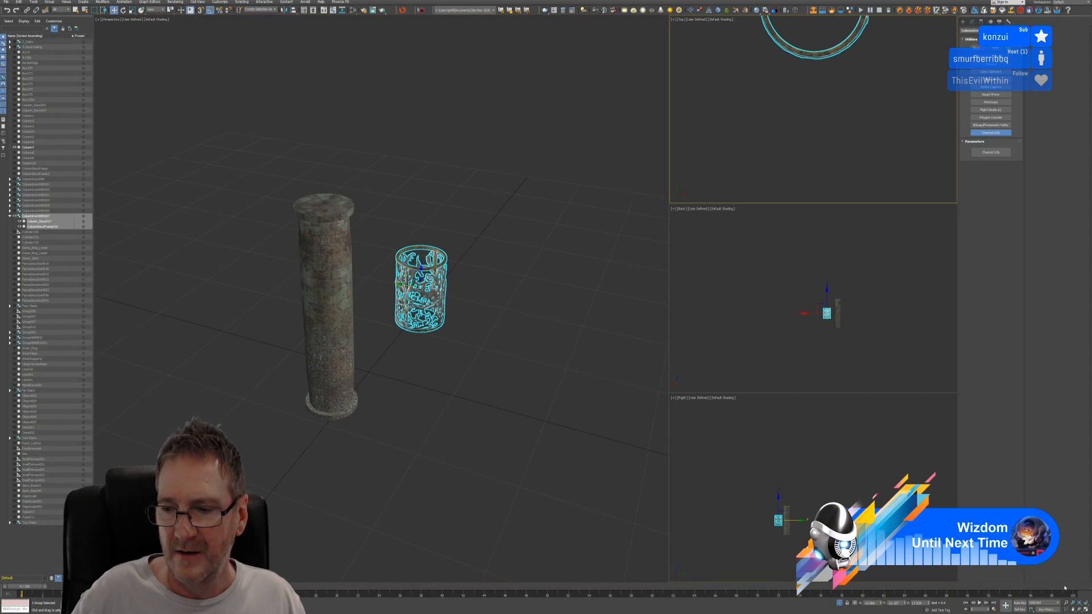
pyautogui.click(1084, 609)
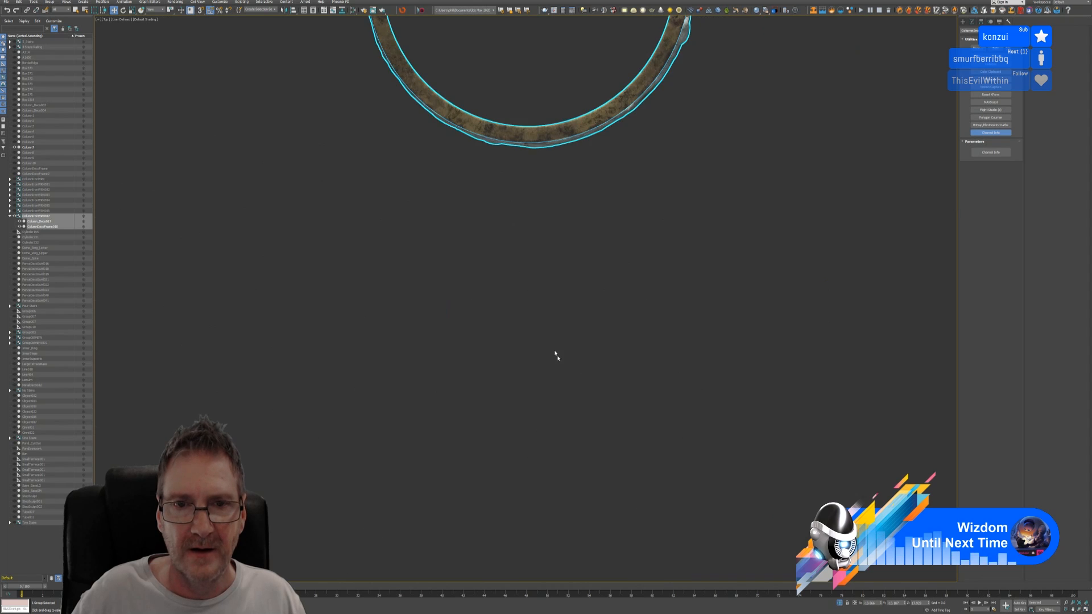
pyautogui.scroll(-5, 554, 350)
pyautogui.moveTo(643, 192); pyautogui.dragTo(747, 303, button='middle')
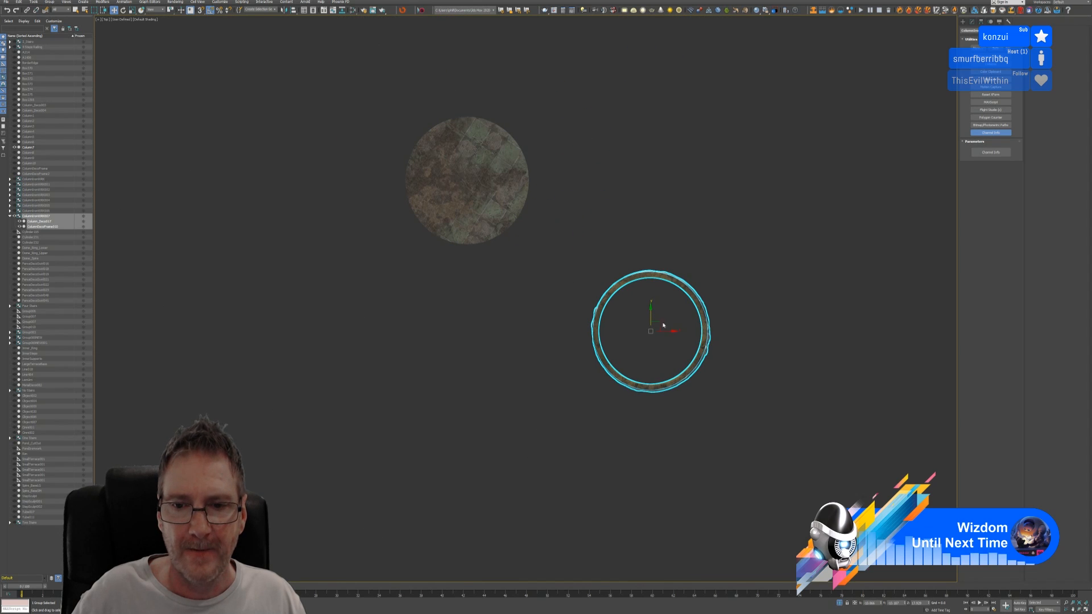
pyautogui.moveTo(659, 323); pyautogui.dragTo(477, 170)
pyautogui.scroll(4, 466, 142)
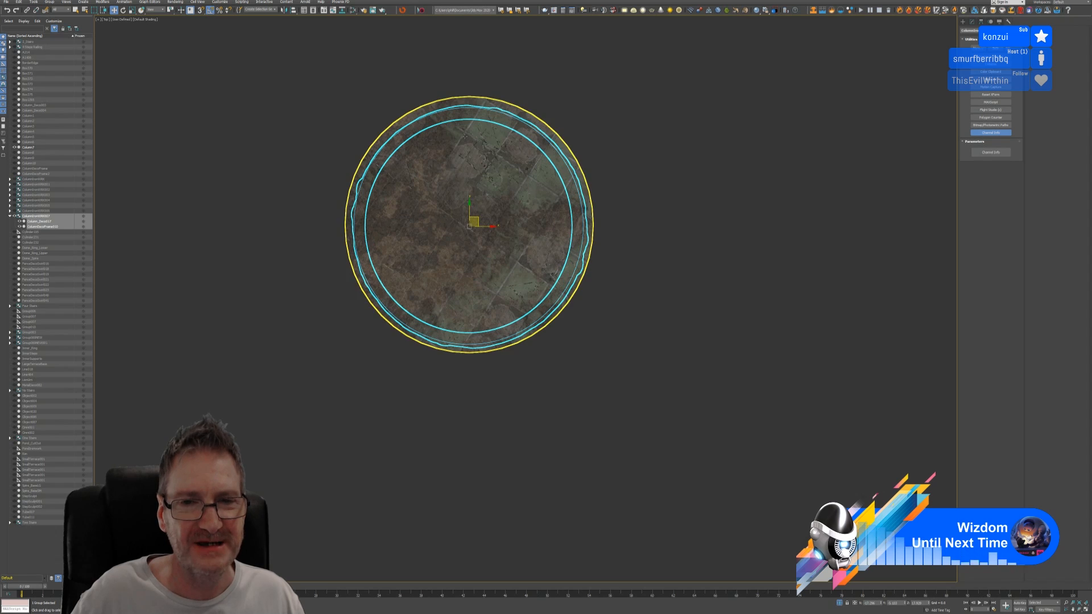
pyautogui.moveTo(613, 159); pyautogui.dragTo(629, 162, button='middle')
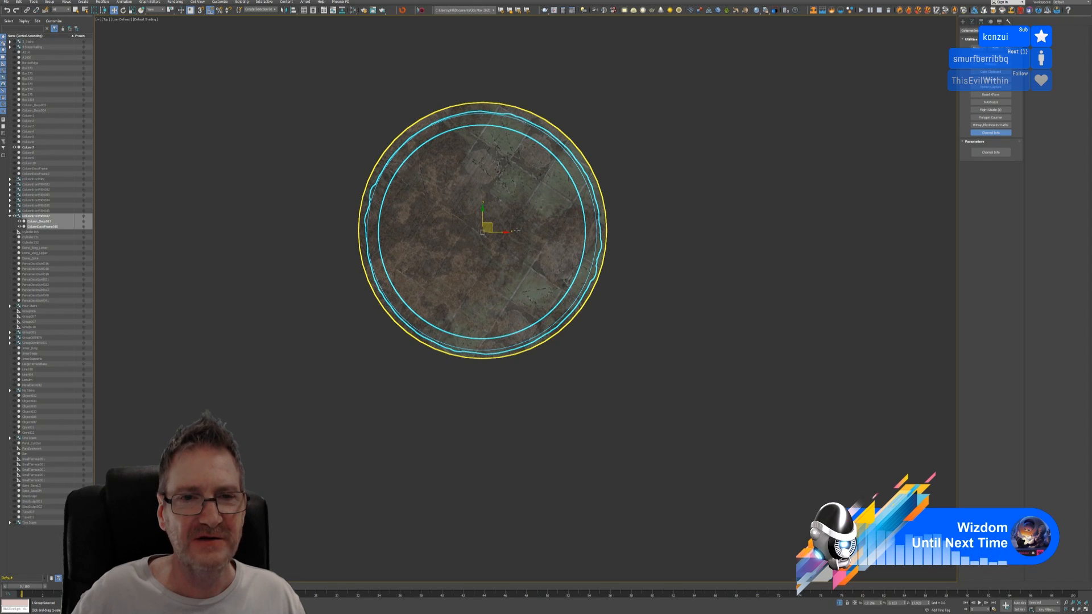
pyautogui.moveTo(490, 223); pyautogui.dragTo(489, 223)
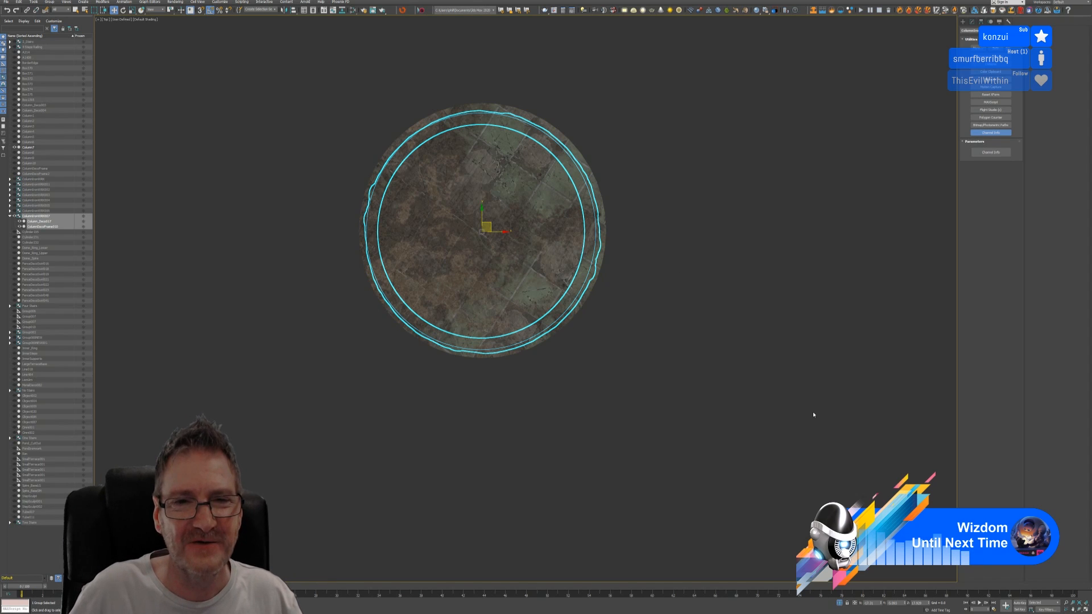
pyautogui.moveTo(632, 229); pyautogui.dragTo(637, 230, button='middle')
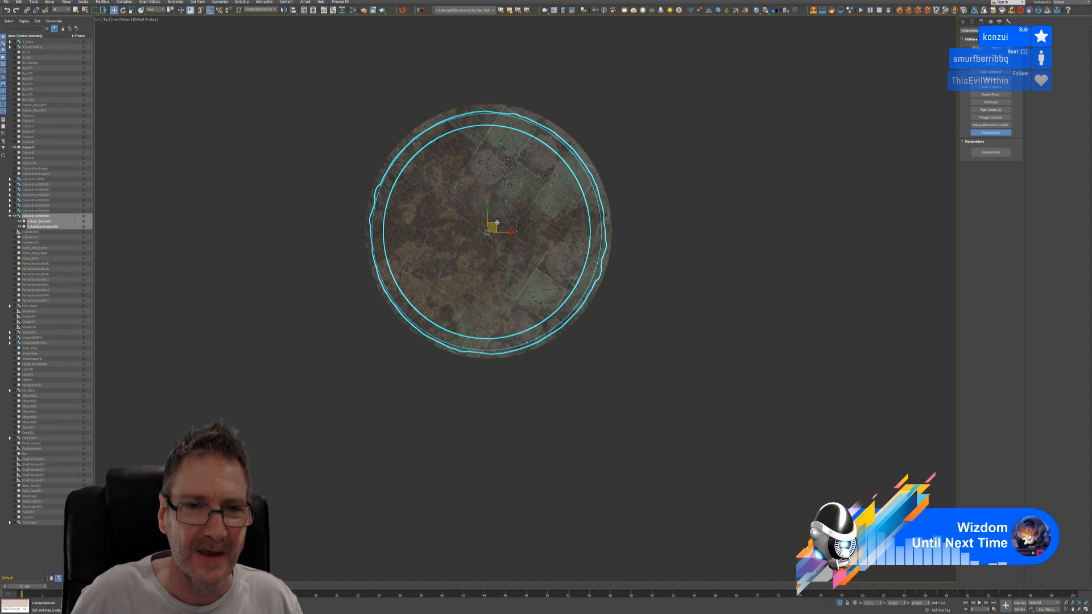
pyautogui.moveTo(497, 223); pyautogui.dragTo(498, 222)
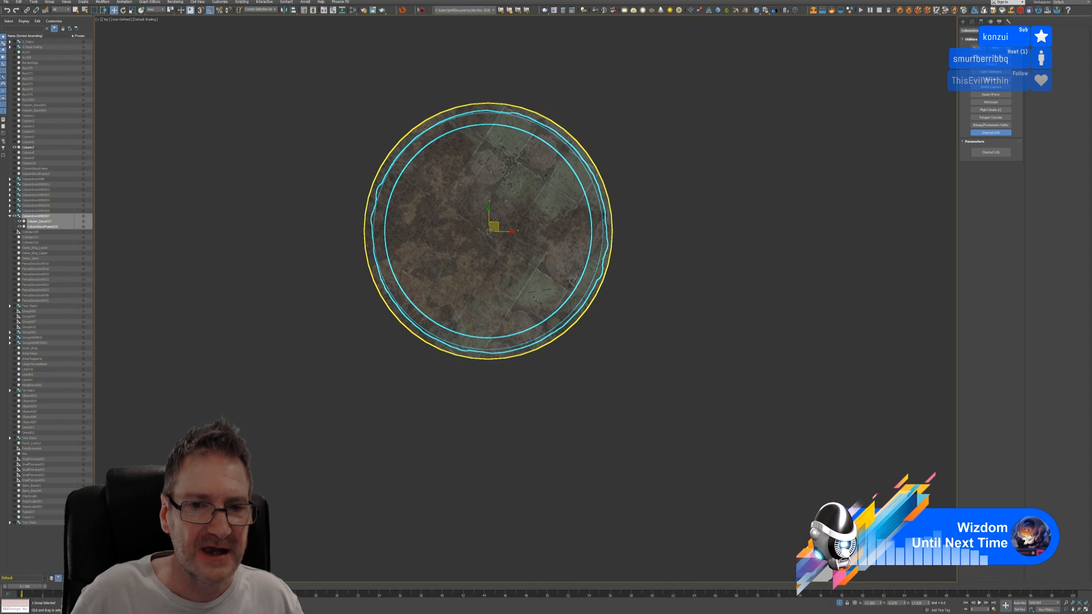
pyautogui.moveTo(497, 224); pyautogui.dragTo(497, 222)
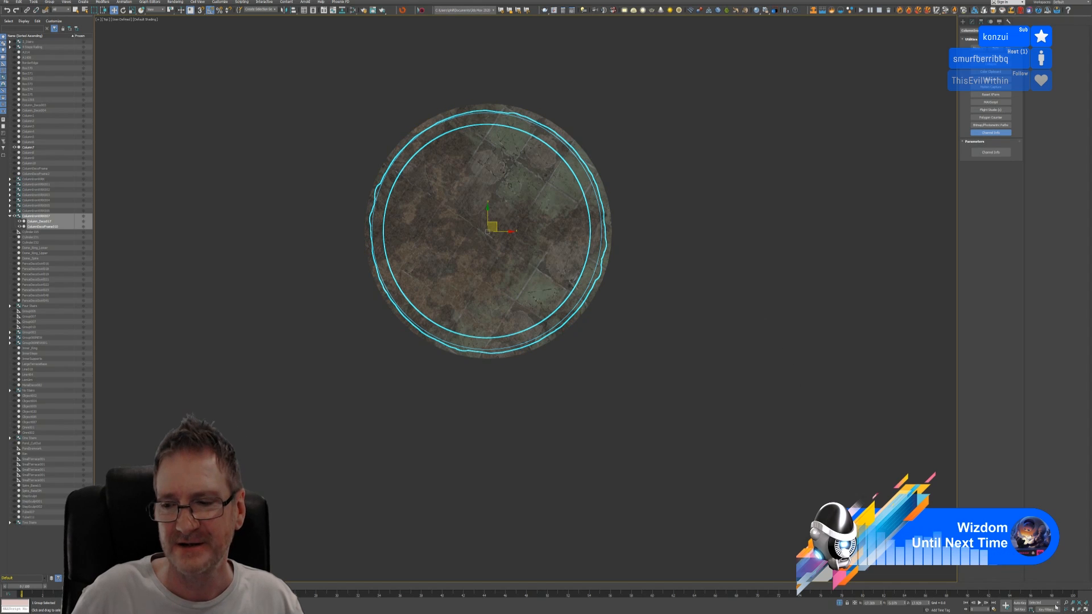
# Return to the four-view layout and exit isolation with the centred ornament group still selected.
pyautogui.click(1085, 609)
pyautogui.moveTo(517, 424); pyautogui.dragTo(523, 422, button='middle')
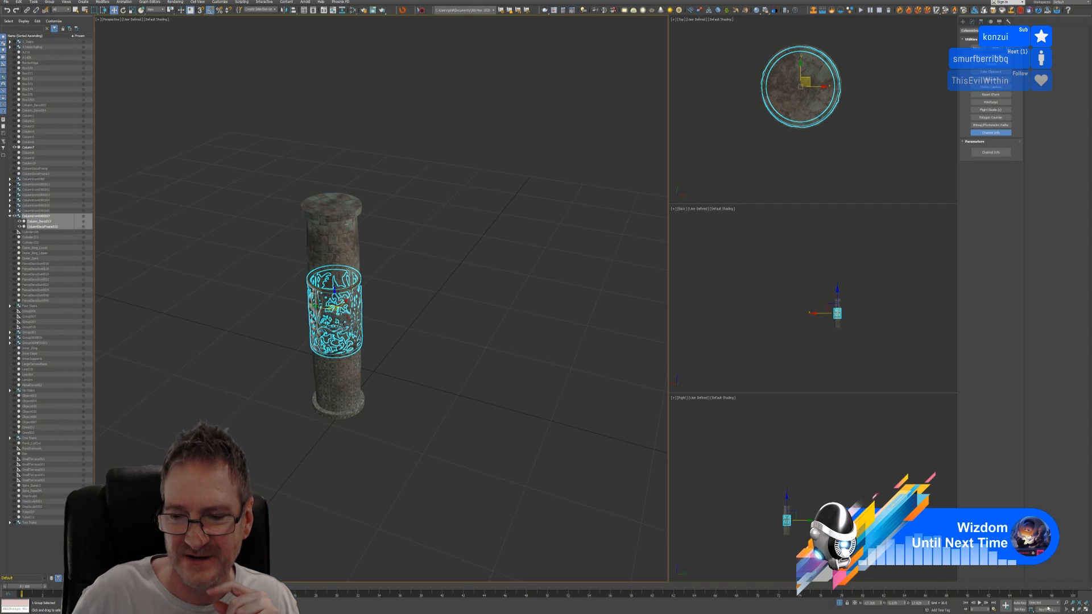
pyautogui.click(839, 603)
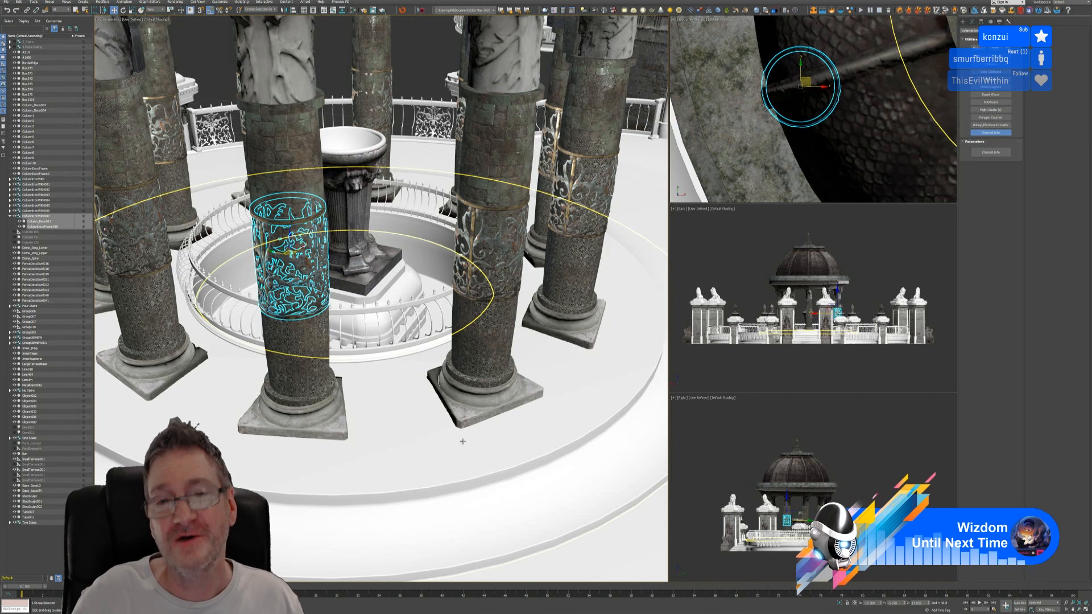
# Rotate the newly placed ornament group about its vertical axis so the symmetrical pattern faces outward, undoing any tilt.
pyautogui.moveTo(450, 465); pyautogui.dragTo(548, 419, button='middle')
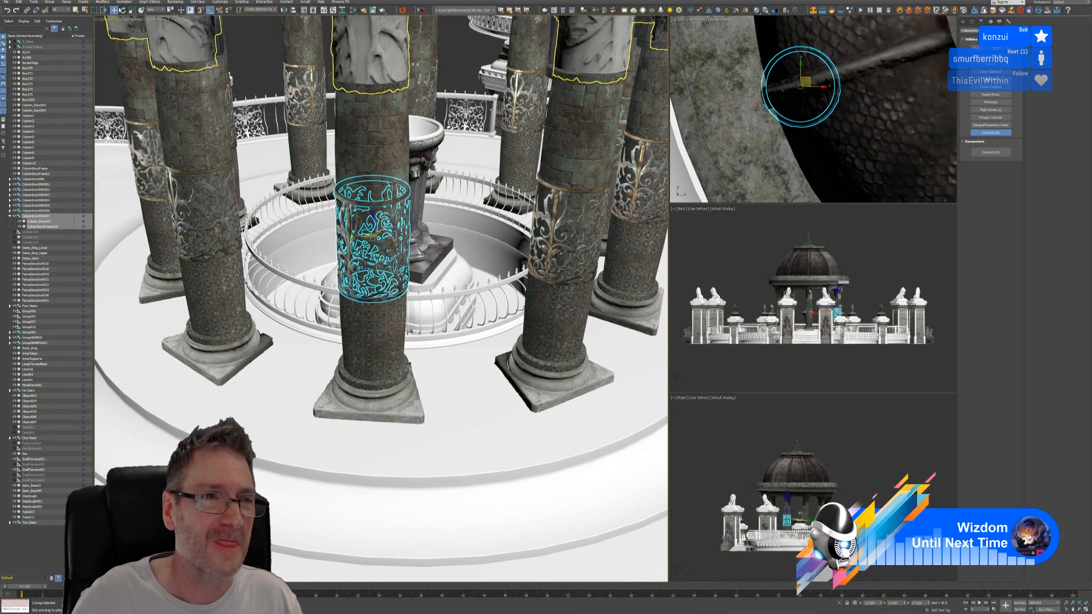
pyautogui.click(123, 11)
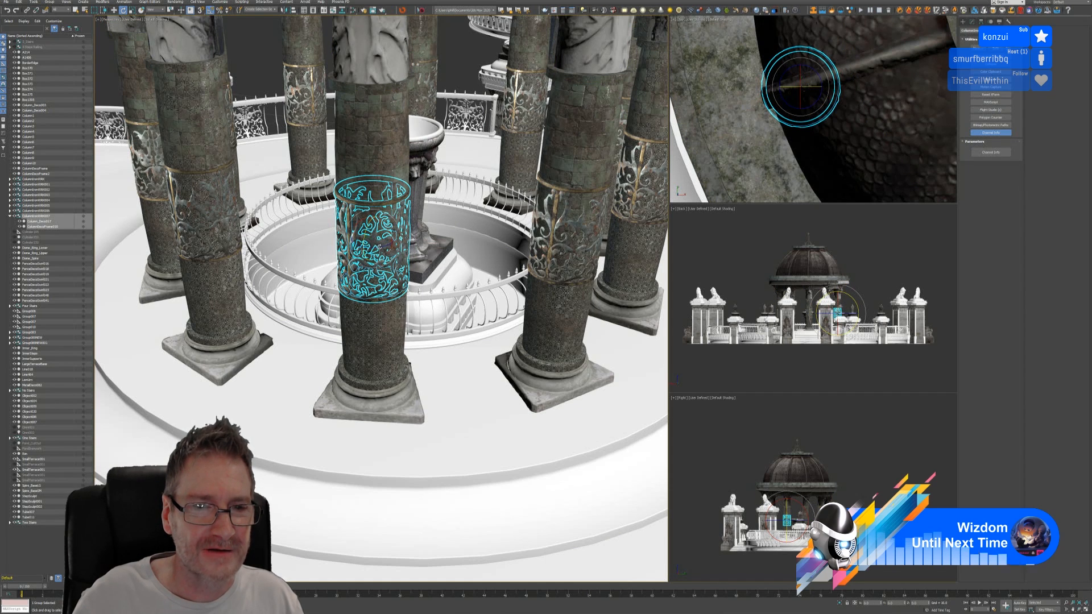
pyautogui.moveTo(814, 85); pyautogui.dragTo(814, 91)
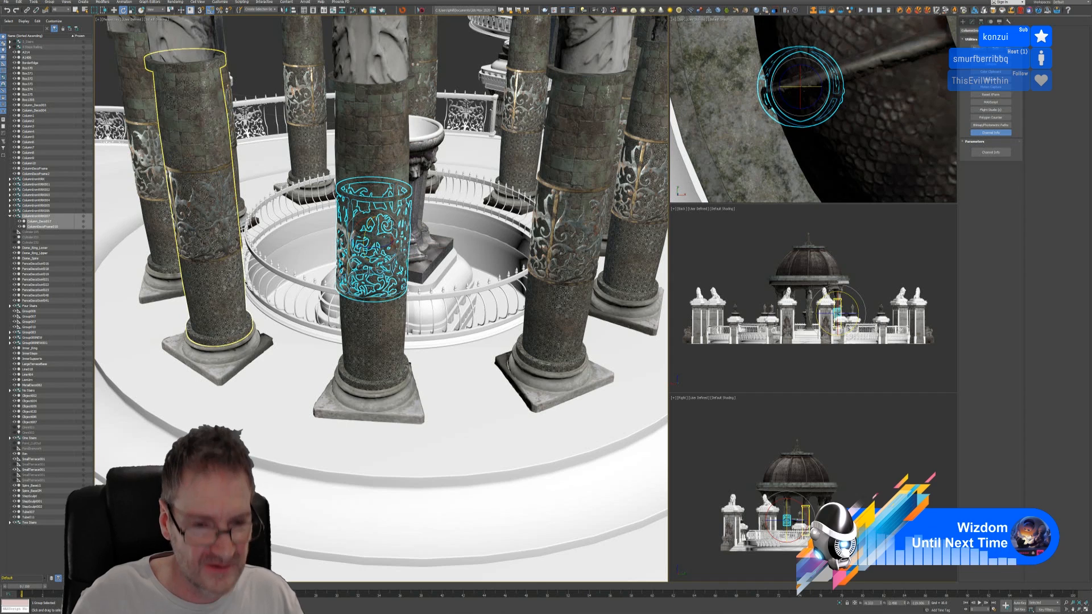
pyautogui.hotkey('ctrl', 'z')
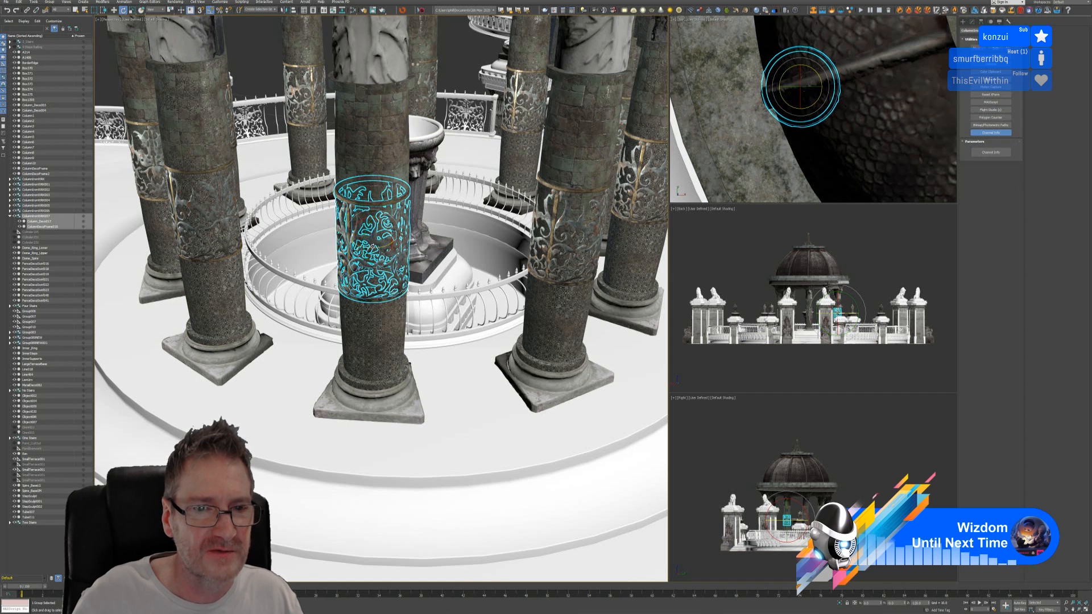
pyautogui.moveTo(373, 251); pyautogui.dragTo(383, 246)
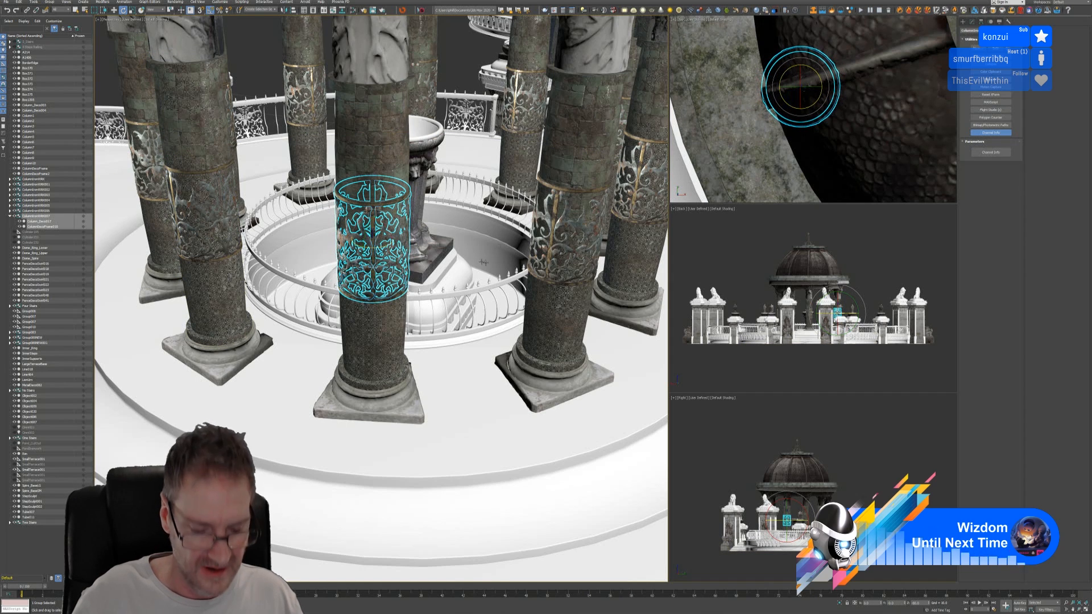
# Rotate the ornament group on the adjacent, previously decorated column about its vertical axis so its pattern faces outward.
pyautogui.keyDown('alt'); pyautogui.moveTo(526, 210); pyautogui.dragTo(492, 203, button='middle'); pyautogui.keyUp('alt')
pyautogui.keyDown('alt'); pyautogui.moveTo(502, 116); pyautogui.dragTo(545, 128, button='middle'); pyautogui.keyUp('alt')
pyautogui.click(480, 222)
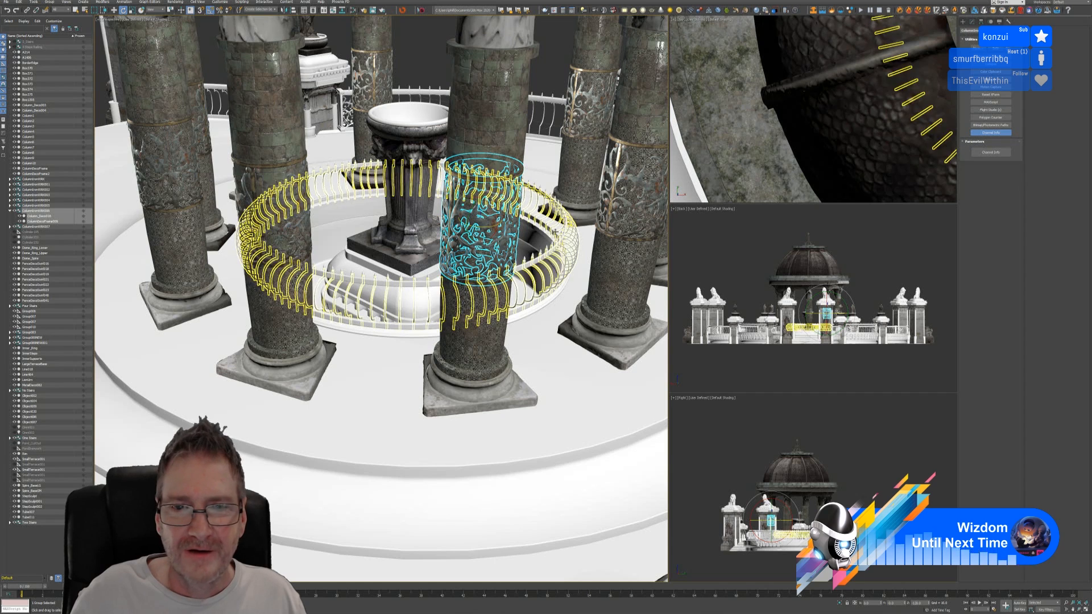
pyautogui.moveTo(476, 228); pyautogui.dragTo(494, 226)
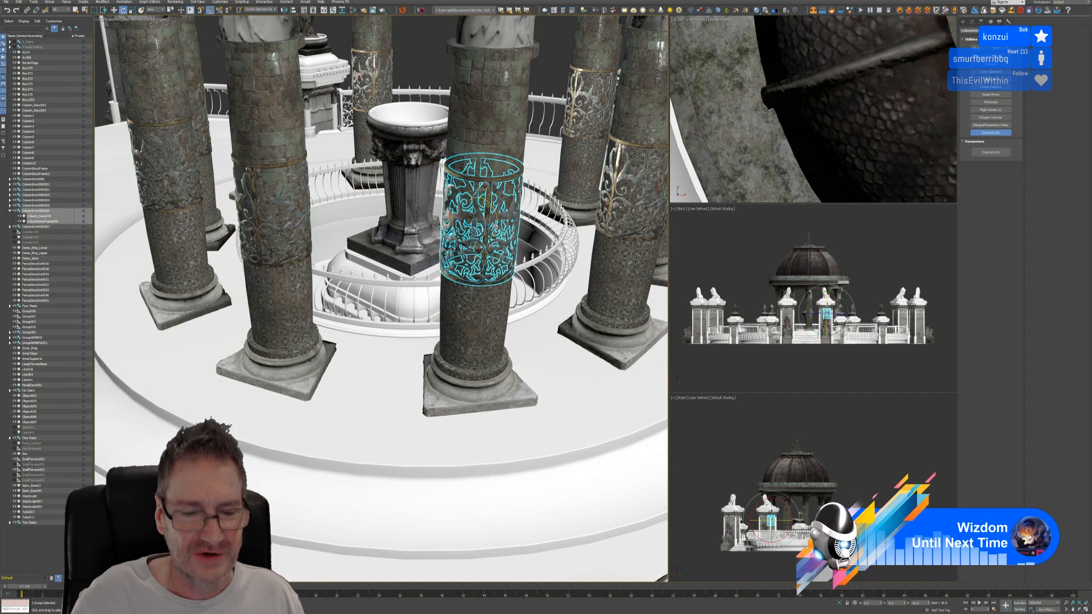
# Rotate the ornament groups on the next two columns around the gazebo about their vertical axes so their patterns face outward.
pyautogui.keyDown('alt'); pyautogui.moveTo(554, 74); pyautogui.dragTo(314, 63, button='middle'); pyautogui.keyUp('alt')
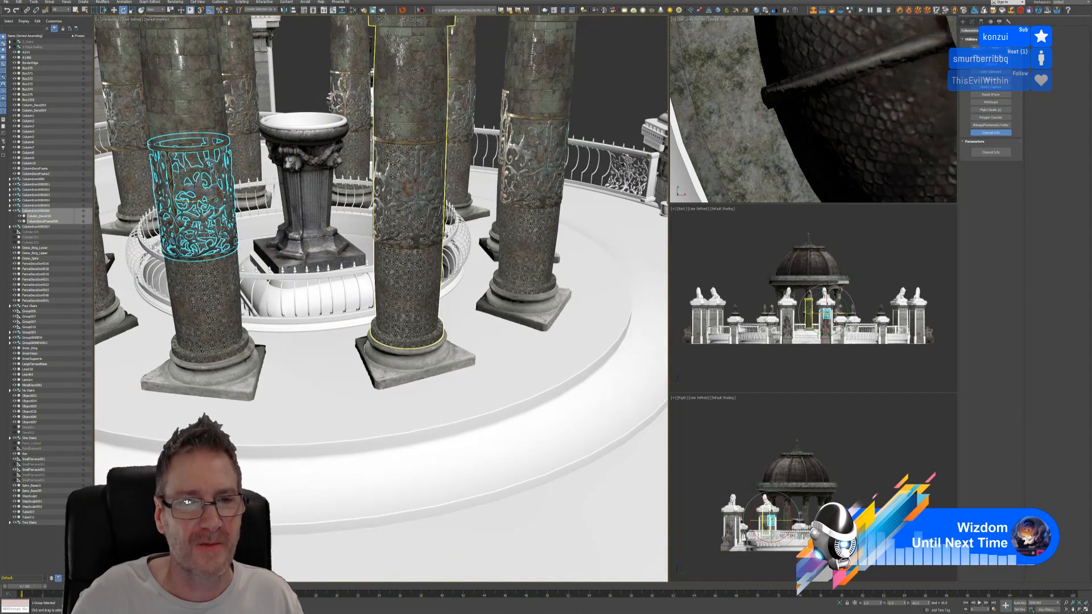
pyautogui.click(409, 197)
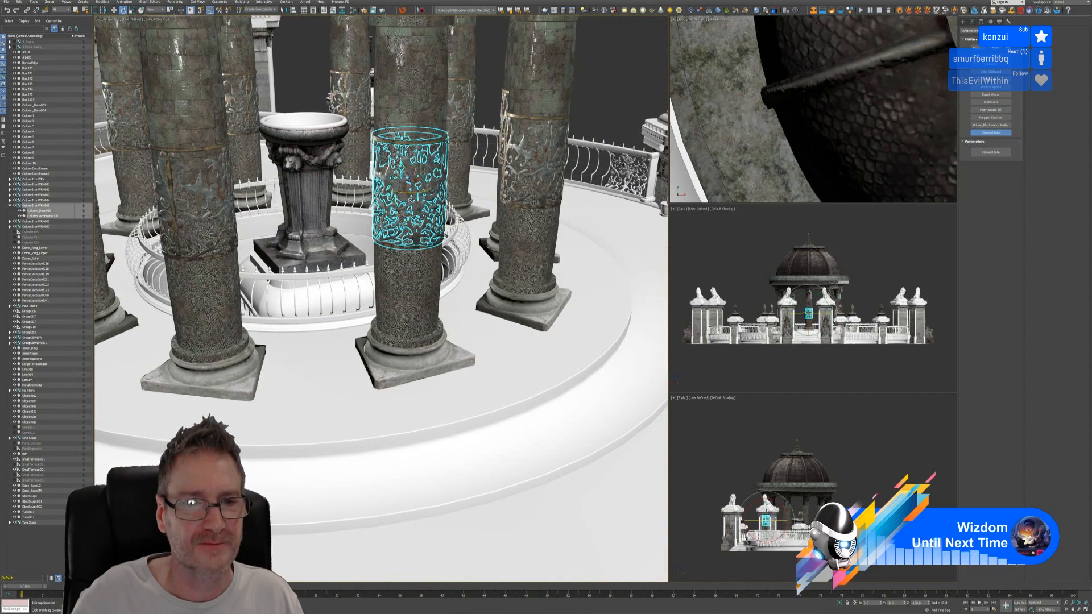
pyautogui.moveTo(407, 192); pyautogui.dragTo(418, 193)
pyautogui.keyDown('alt'); pyautogui.moveTo(500, 136); pyautogui.dragTo(515, 216, button='middle'); pyautogui.keyUp('alt')
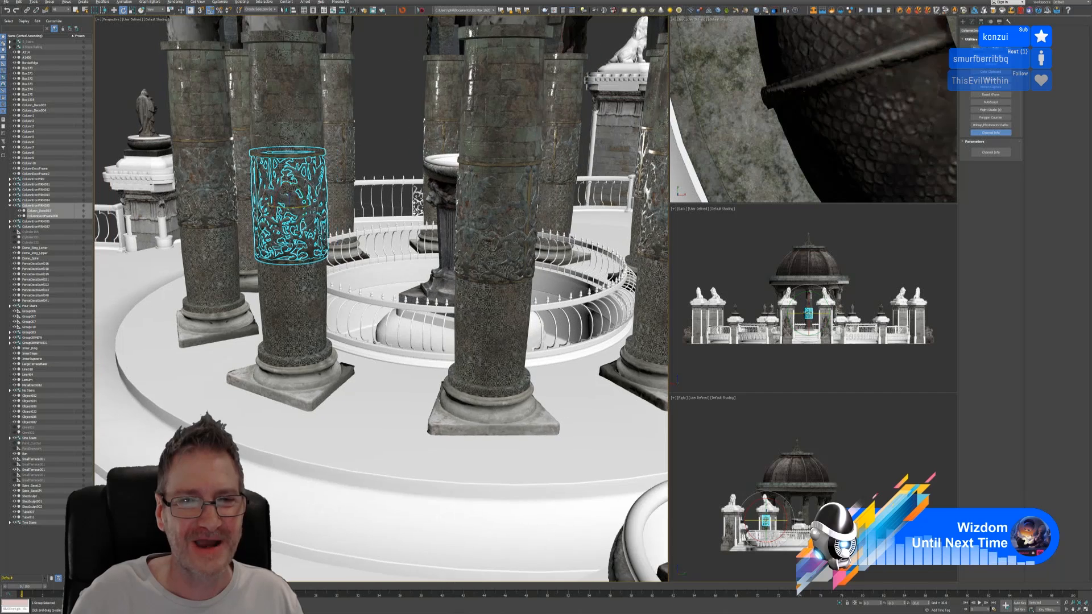
pyautogui.click(515, 216)
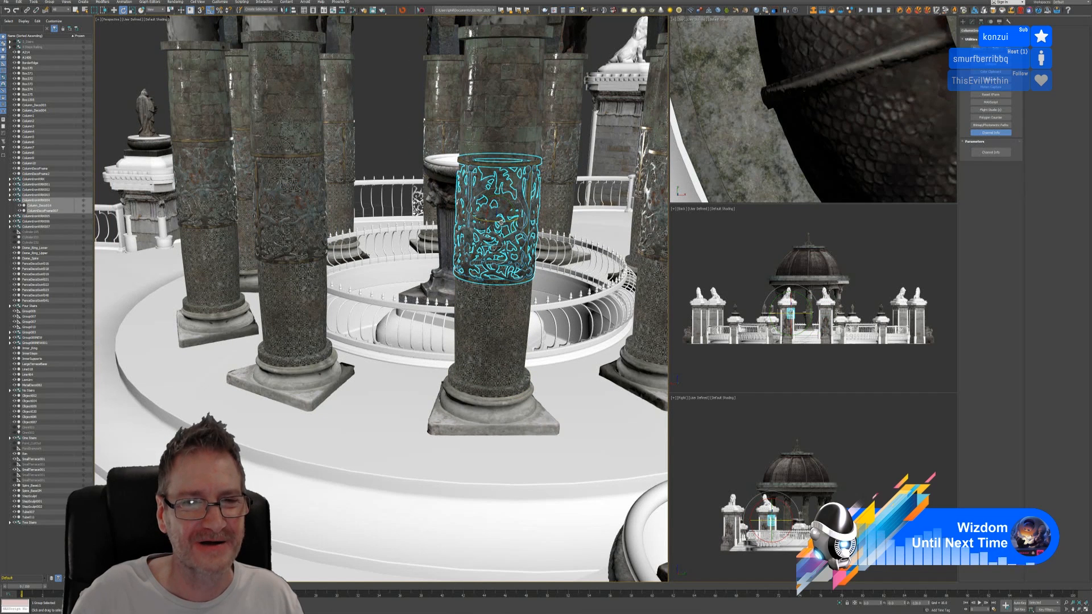
pyautogui.moveTo(514, 216); pyautogui.dragTo(489, 219)
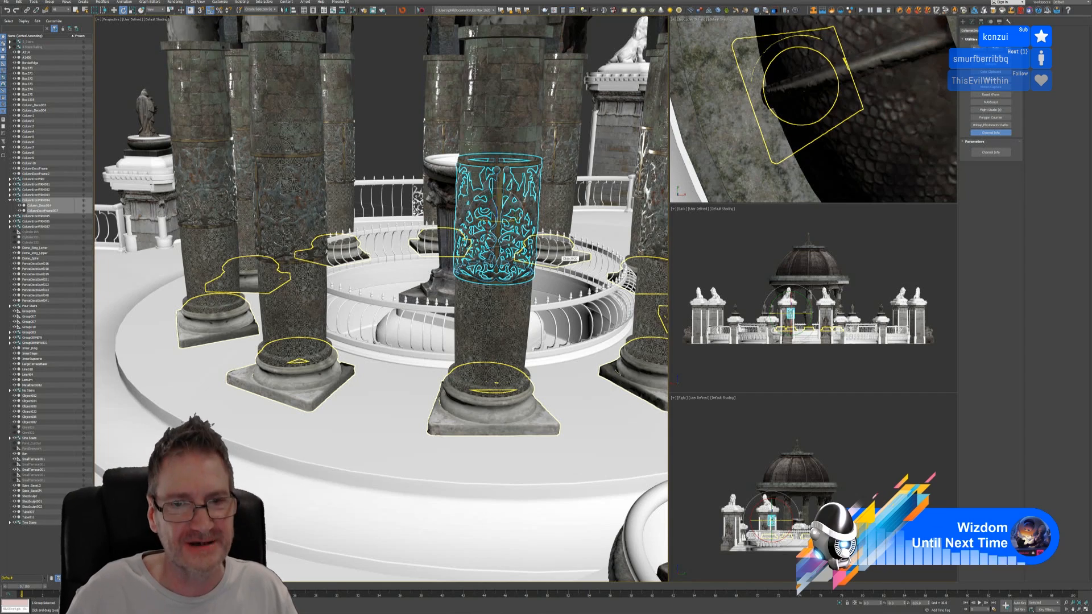
# Examine the ornament groups around the gazebo from several angles, checking that each pattern faces outward.
pyautogui.keyDown('alt'); pyautogui.moveTo(512, 256); pyautogui.dragTo(433, 256, button='middle'); pyautogui.keyUp('alt')
pyautogui.scroll(1, 421, 227)
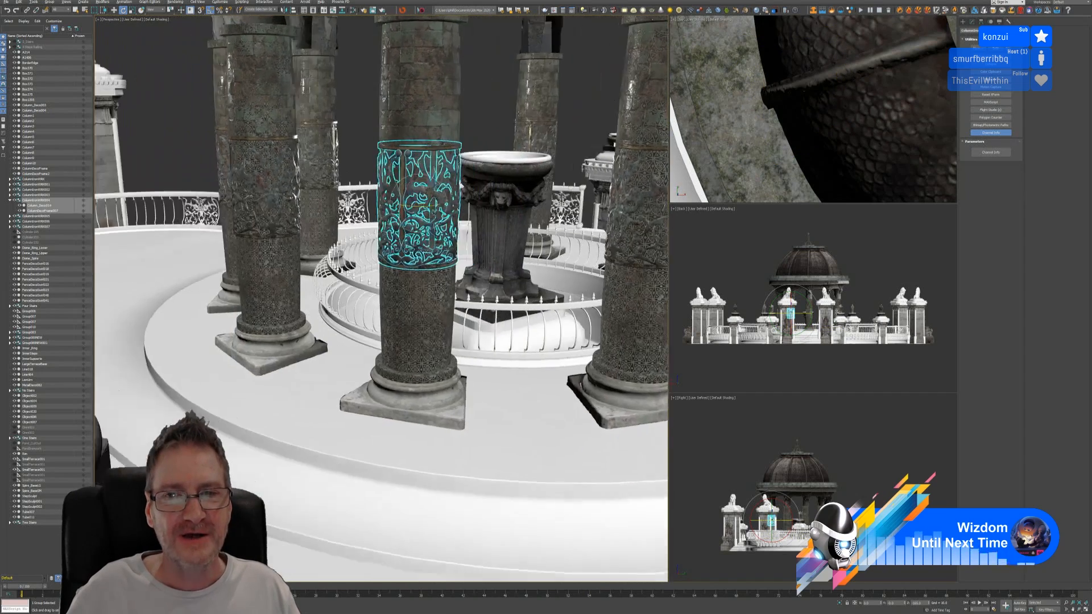
pyautogui.keyDown('alt'); pyautogui.moveTo(514, 168); pyautogui.dragTo(447, 175, button='middle'); pyautogui.keyUp('alt')
pyautogui.scroll(-3, 490, 146)
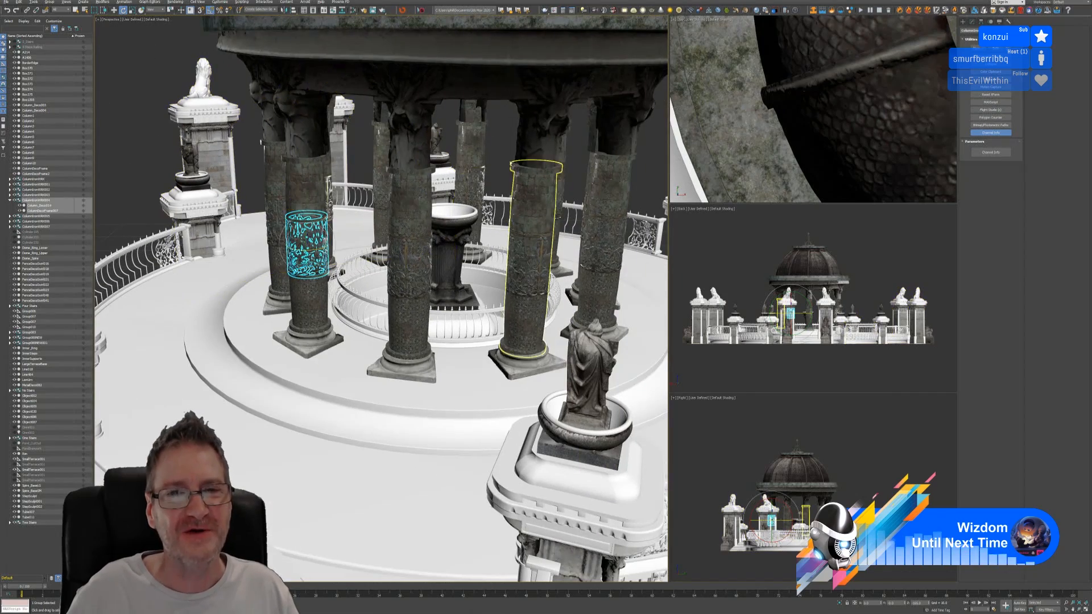
pyautogui.keyDown('alt'); pyautogui.moveTo(511, 163); pyautogui.dragTo(457, 179, button='middle'); pyautogui.keyUp('alt')
pyautogui.scroll(-3, 477, 190)
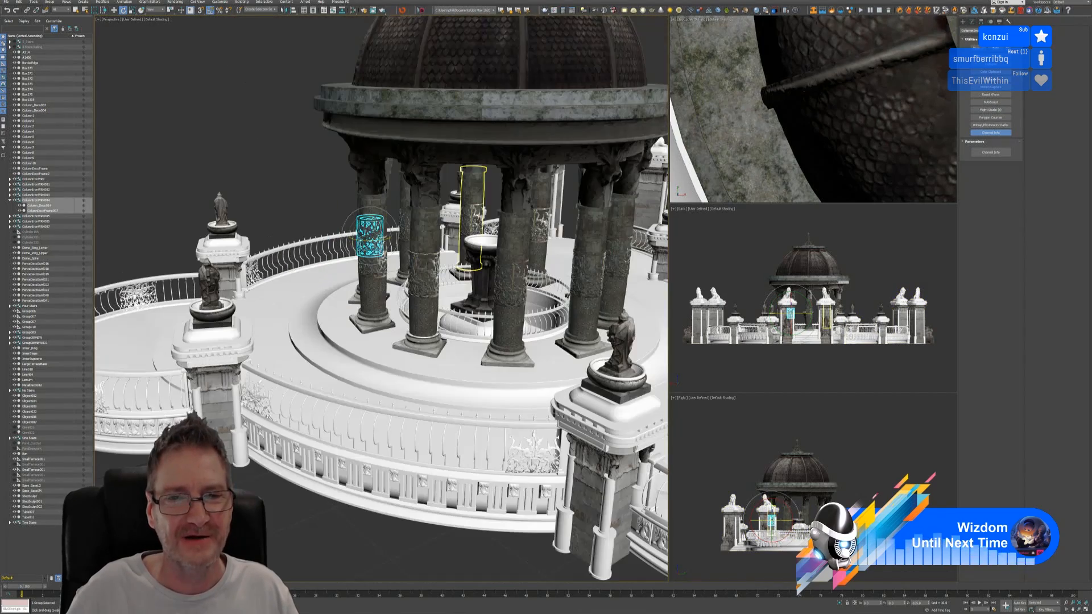
pyautogui.moveTo(334, 191); pyautogui.dragTo(97, 171, button='middle')
pyautogui.keyDown('alt'); pyautogui.moveTo(663, 170); pyautogui.dragTo(262, 176, button='middle'); pyautogui.keyUp('alt')
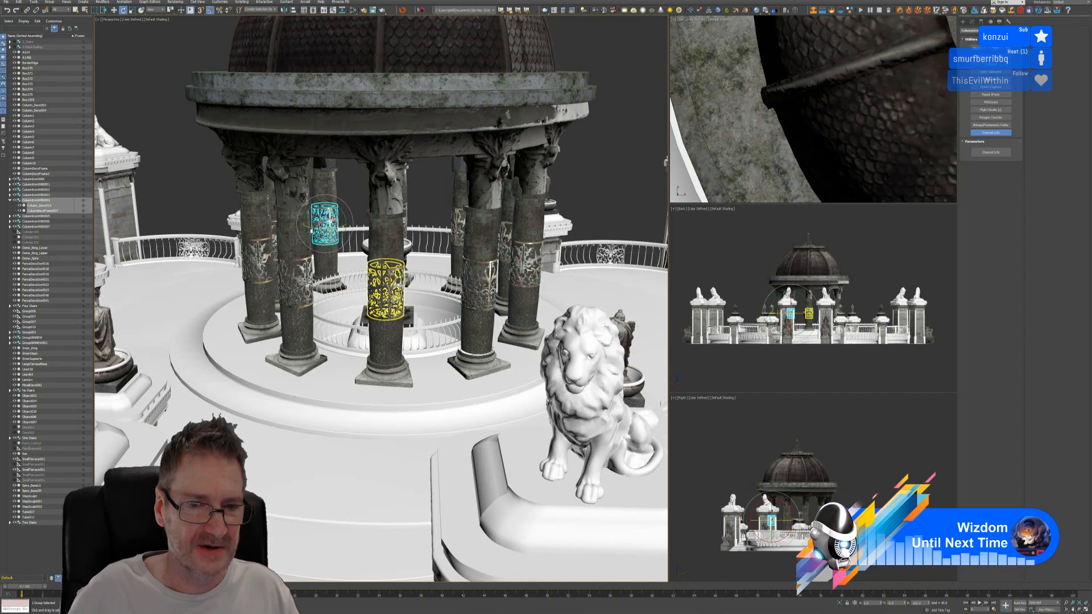
# Select the front column's ornament group, examine the patterns on the remaining columns around the gazebo, and clear the selection.
pyautogui.click(386, 289)
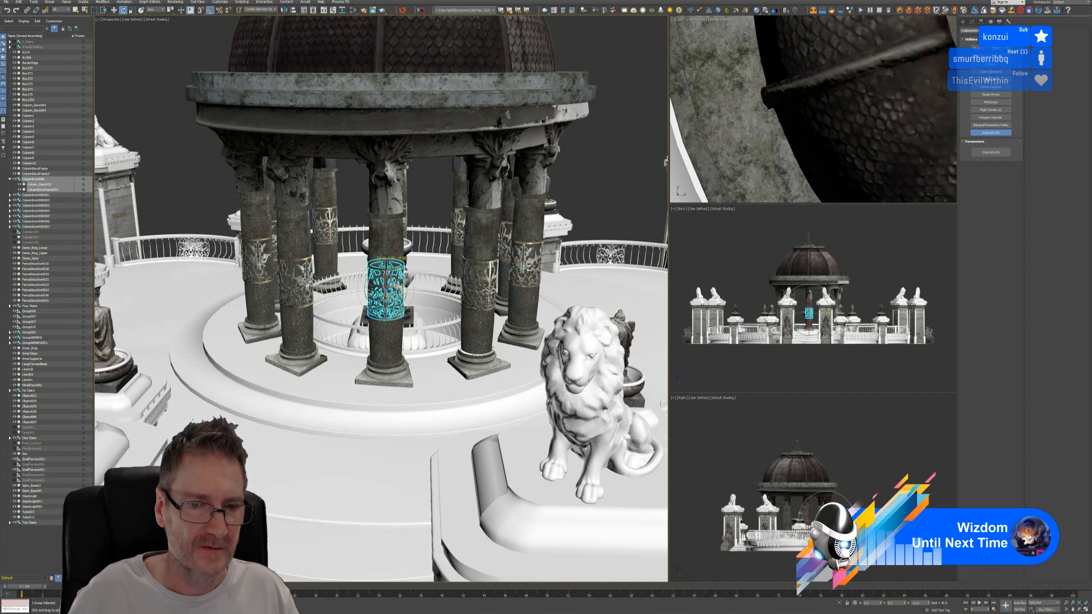
pyautogui.keyDown('alt'); pyautogui.moveTo(483, 313); pyautogui.dragTo(319, 301, button='middle'); pyautogui.keyUp('alt')
pyautogui.moveTo(398, 188); pyautogui.dragTo(219, 202, button='middle')
pyautogui.keyDown('alt'); pyautogui.moveTo(631, 279); pyautogui.dragTo(630, 233, button='middle'); pyautogui.keyUp('alt')
pyautogui.scroll(-3, 402, 256)
pyautogui.moveTo(415, 293); pyautogui.dragTo(474, 244, button='middle')
pyautogui.click(487, 207)
pyautogui.moveTo(487, 207)
pyautogui.keyDown('alt'); pyautogui.mouseDown(button='middle')
pyautogui.moveTo(470, 195)
pyautogui.moveTo(506, 210)
pyautogui.mouseUp(button='middle'); pyautogui.keyUp('alt')
pyautogui.scroll(2, 439, 279)
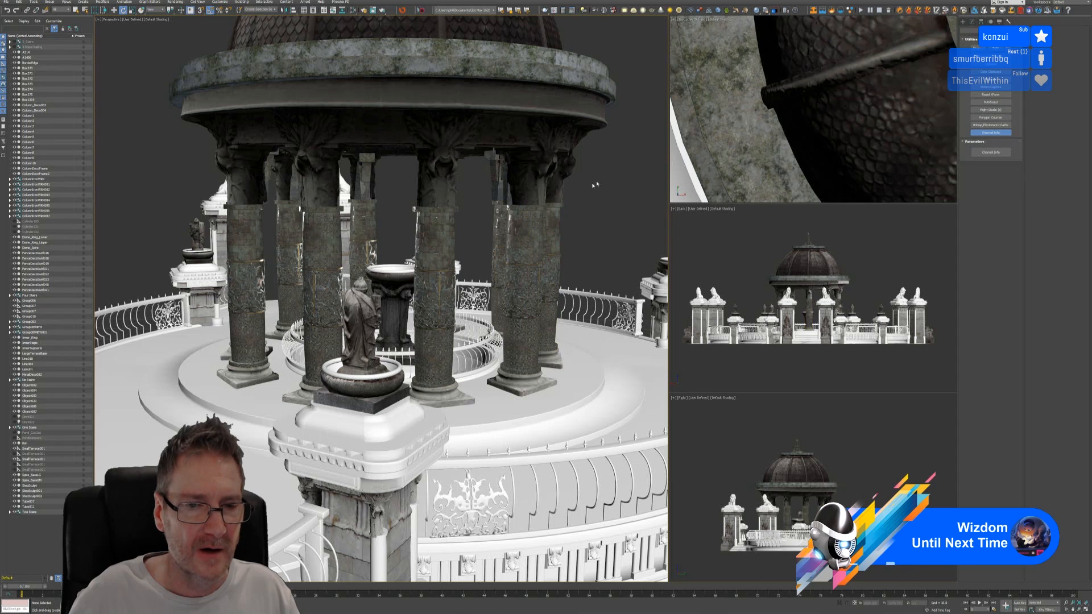
pyautogui.keyDown('alt'); pyautogui.moveTo(585, 182); pyautogui.dragTo(592, 170, button='middle'); pyautogui.keyUp('alt')
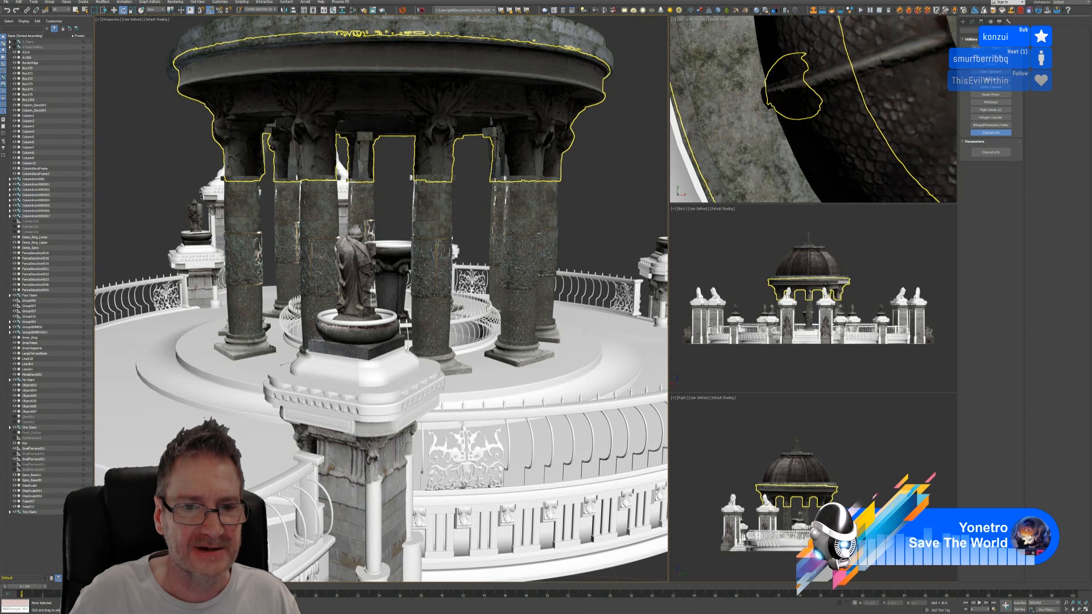
# Select the central fountain urn to view the columns around it, switch to the Select tool, and clear the selection.
pyautogui.click(393, 277)
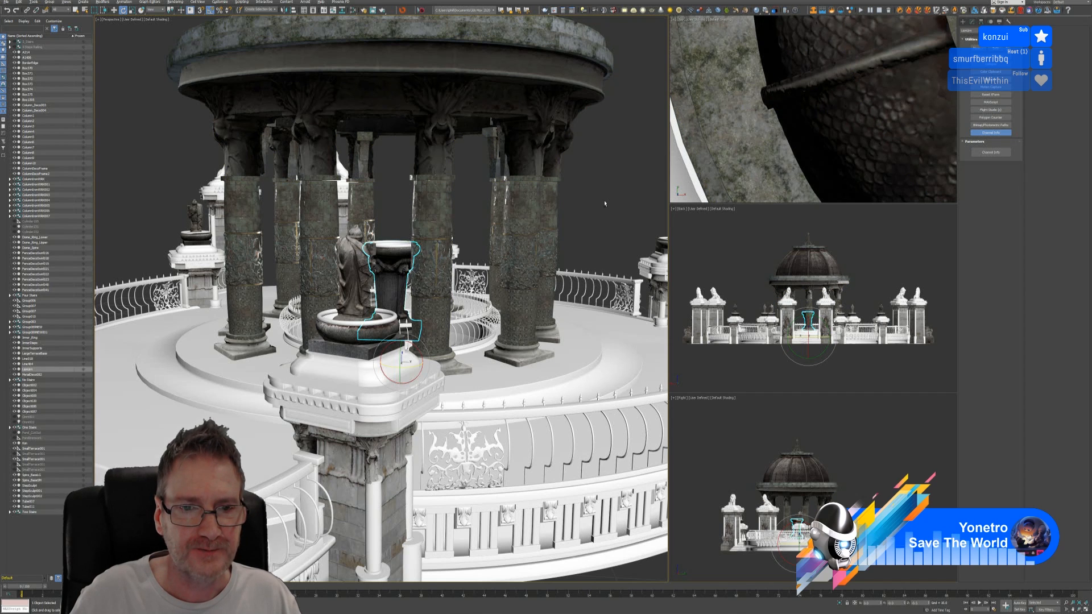
pyautogui.keyDown('alt'); pyautogui.moveTo(605, 203); pyautogui.dragTo(600, 205, button='middle'); pyautogui.keyUp('alt')
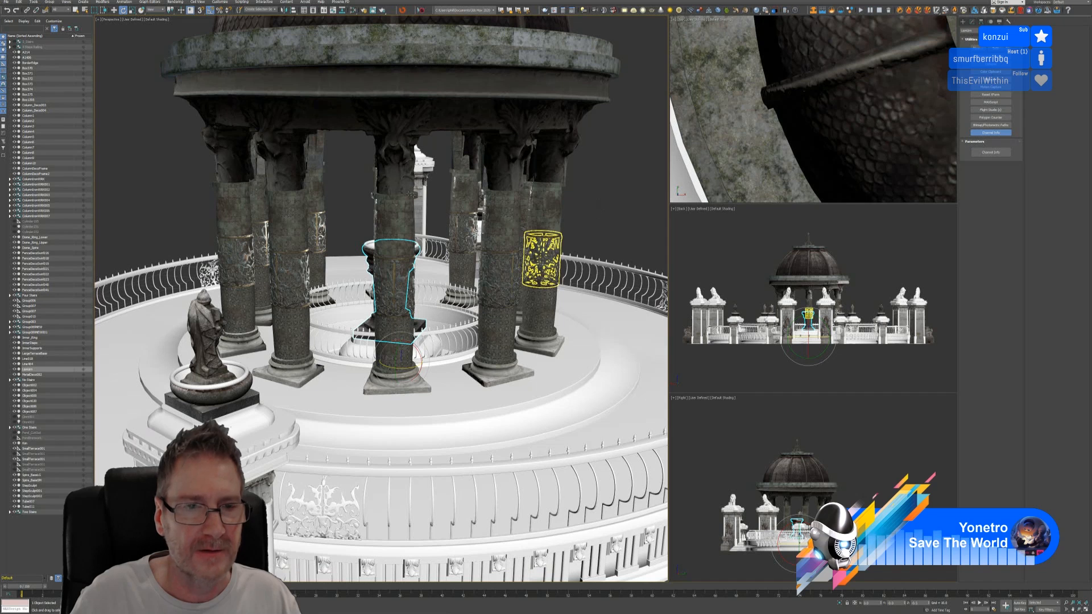
pyautogui.press('q')
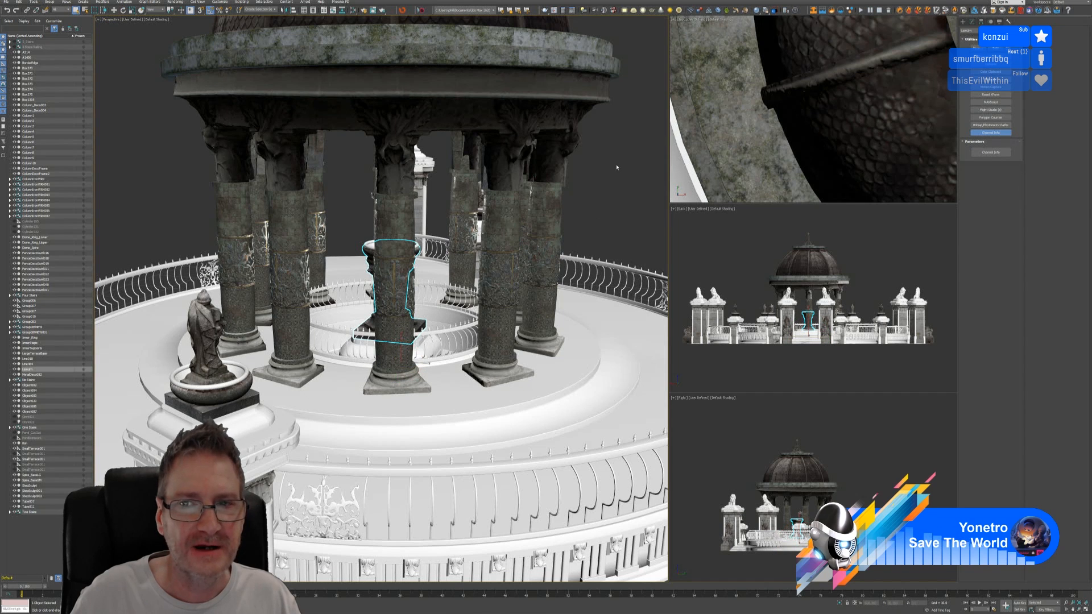
pyautogui.click(617, 167)
# Examine the whole monument from above and in perspective, orbiting around the gazebo with the dome spire selected.
pyautogui.scroll(-10, 759, 99)
pyautogui.moveTo(756, 98); pyautogui.dragTo(740, 92, button='middle')
pyautogui.scroll(-4, 582, 191)
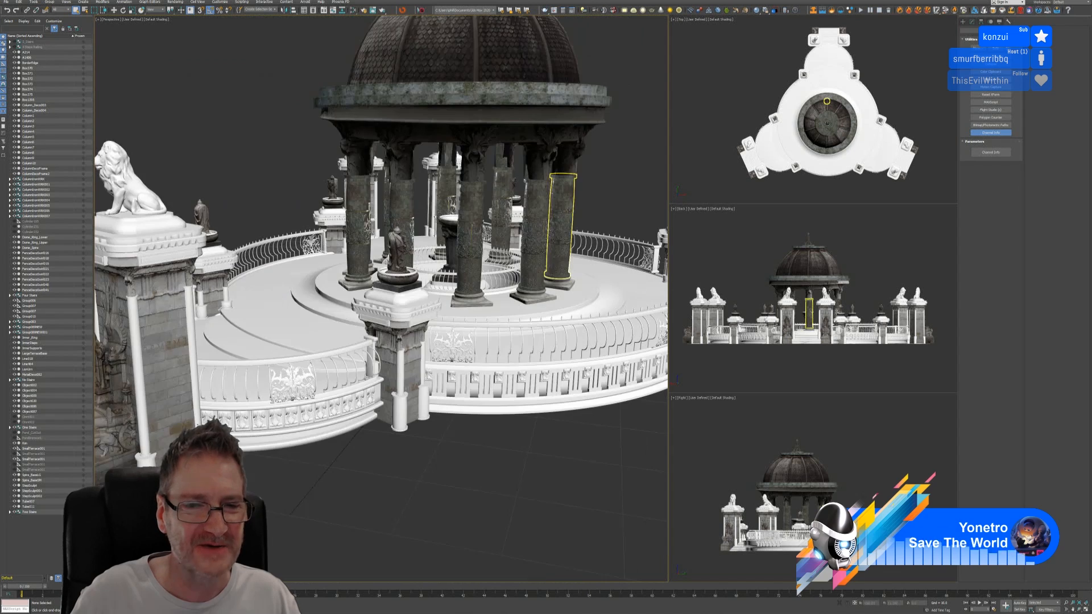
pyautogui.scroll(-3, 481, 419)
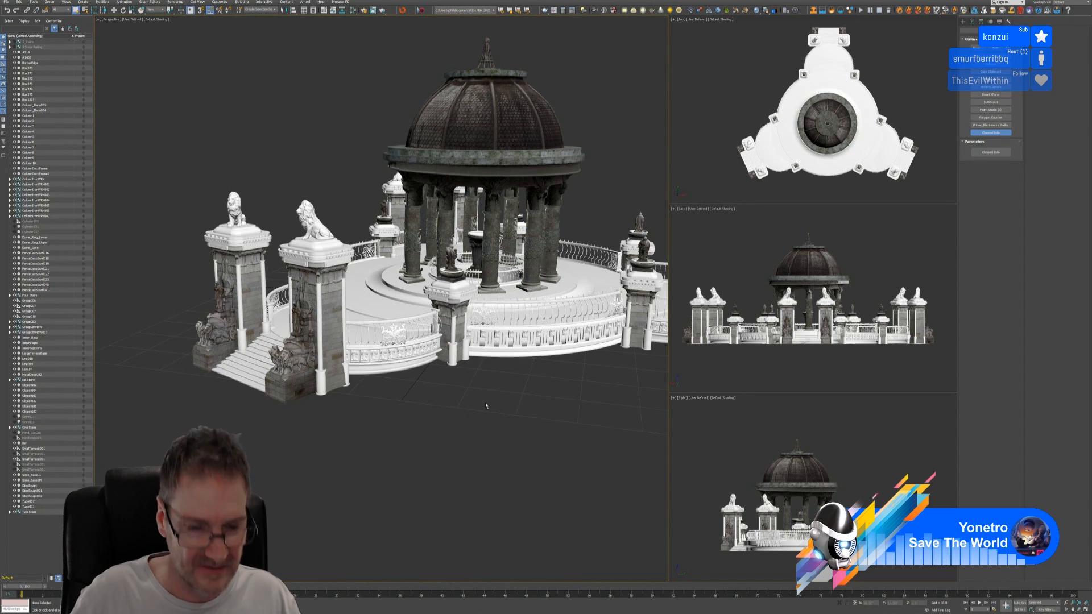
pyautogui.scroll(2, 482, 404)
pyautogui.moveTo(482, 403); pyautogui.dragTo(394, 435, button='middle')
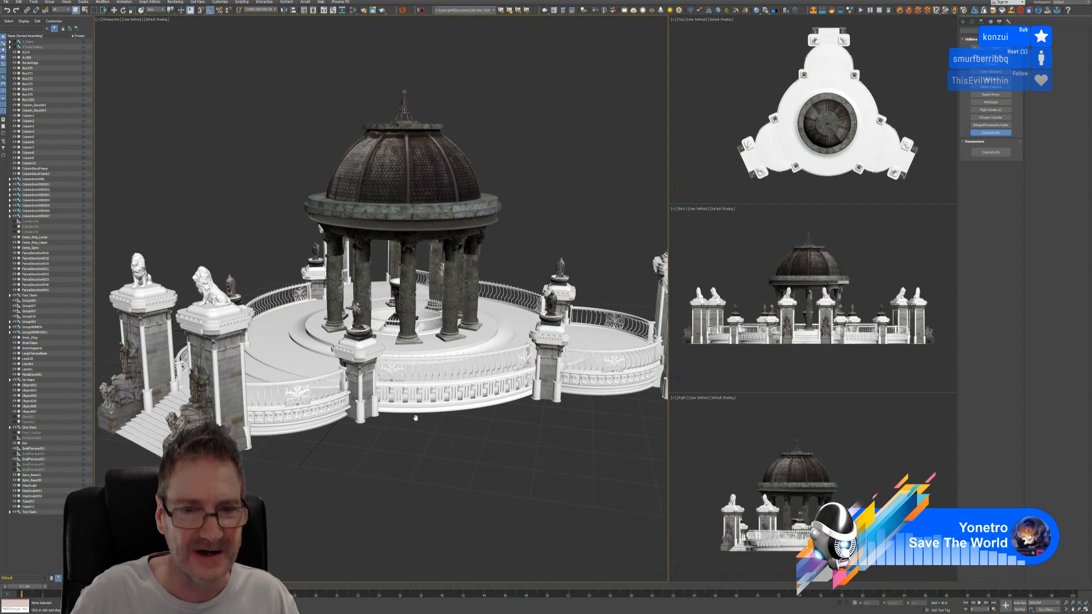
pyautogui.click(413, 126)
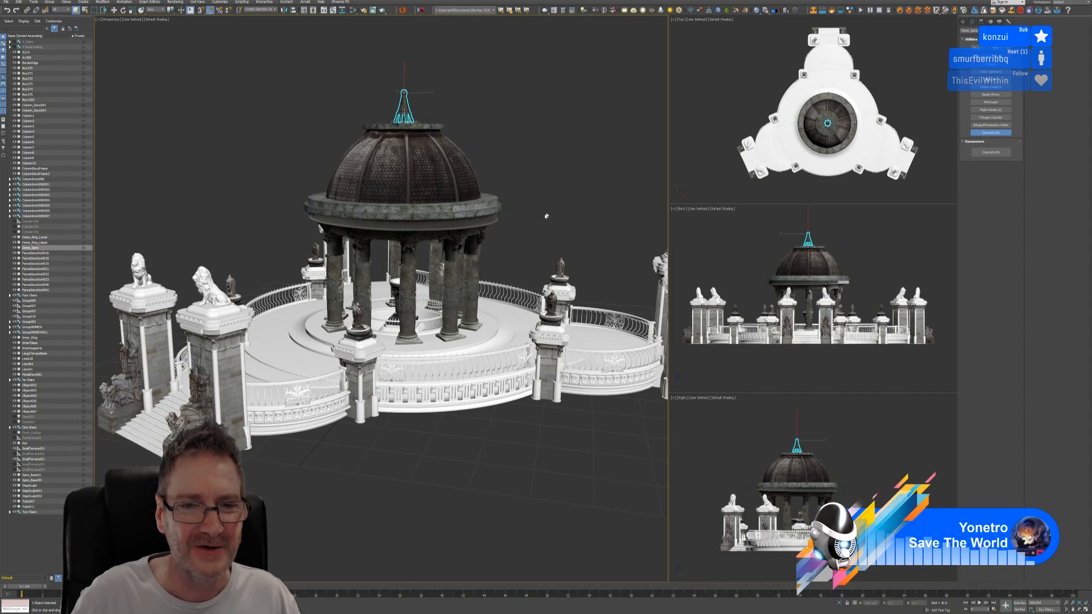
pyautogui.keyDown('alt'); pyautogui.moveTo(544, 212); pyautogui.dragTo(481, 212, button='middle'); pyautogui.keyUp('alt')
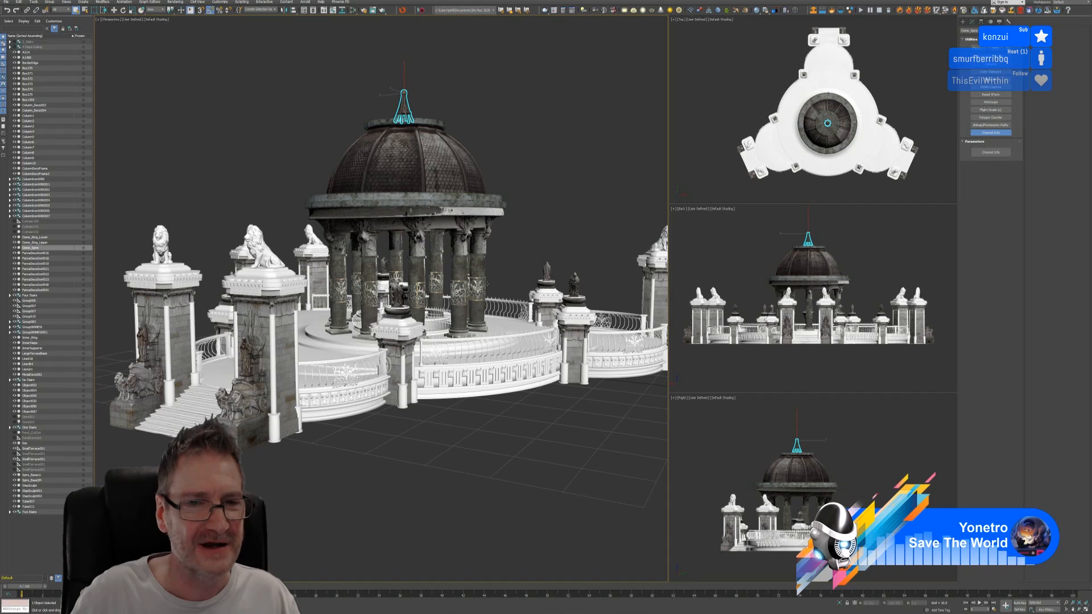
pyautogui.keyDown('alt'); pyautogui.moveTo(551, 178); pyautogui.dragTo(545, 185, button='middle'); pyautogui.keyUp('alt')
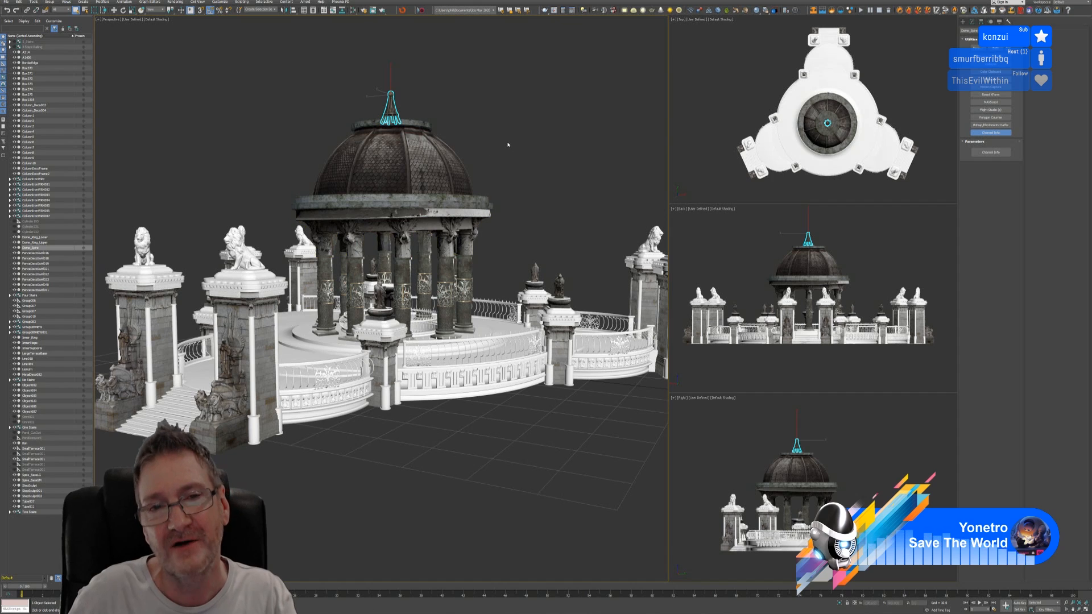
# Deselect the dome spire and save the scene file.
pyautogui.click(255, 57)
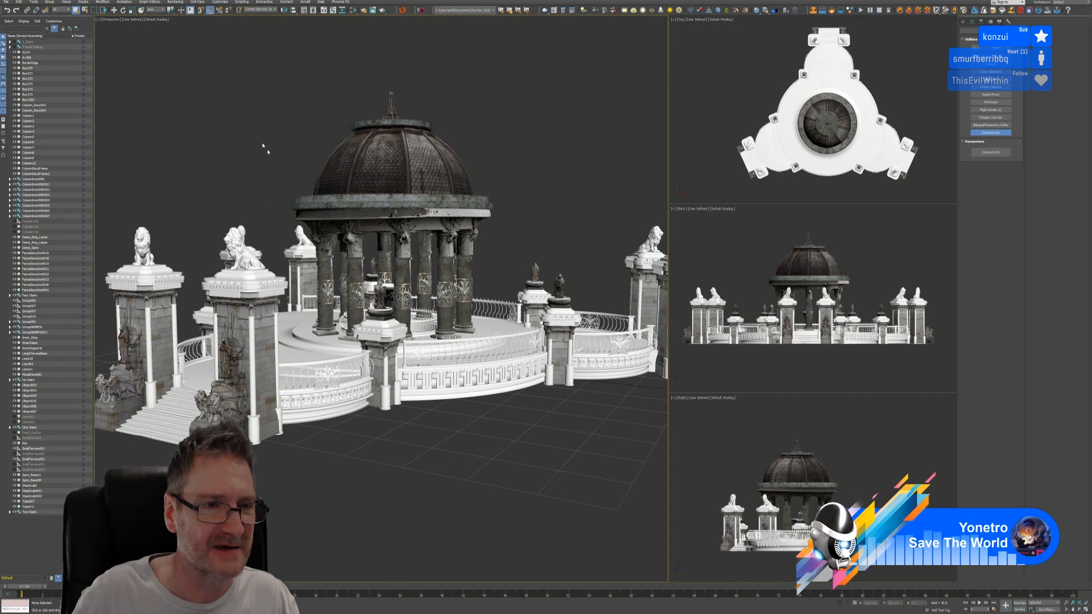
pyautogui.click(6, 2)
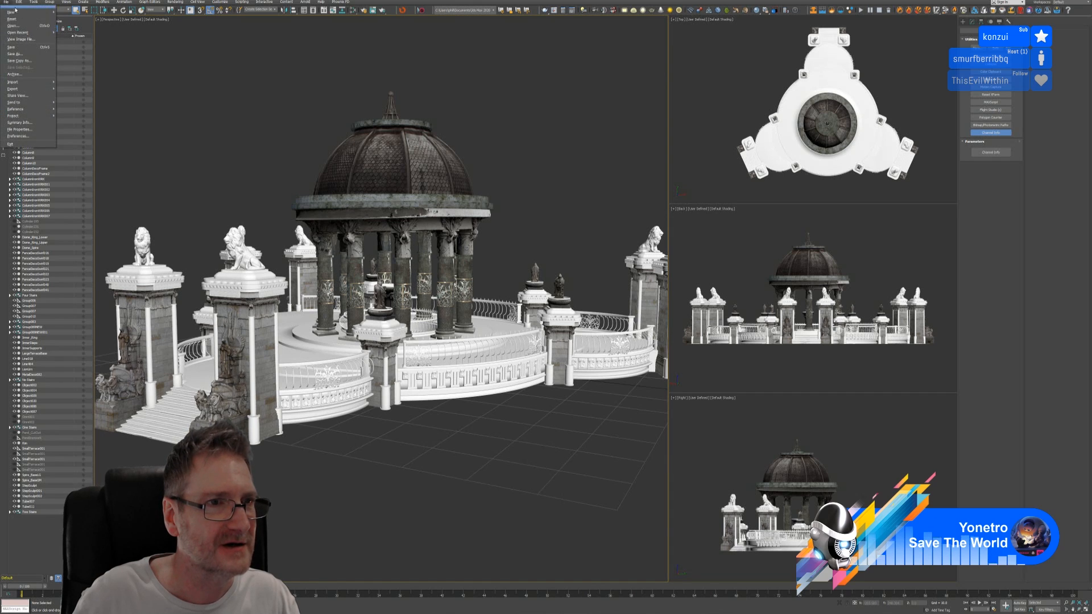
pyautogui.click(11, 48)
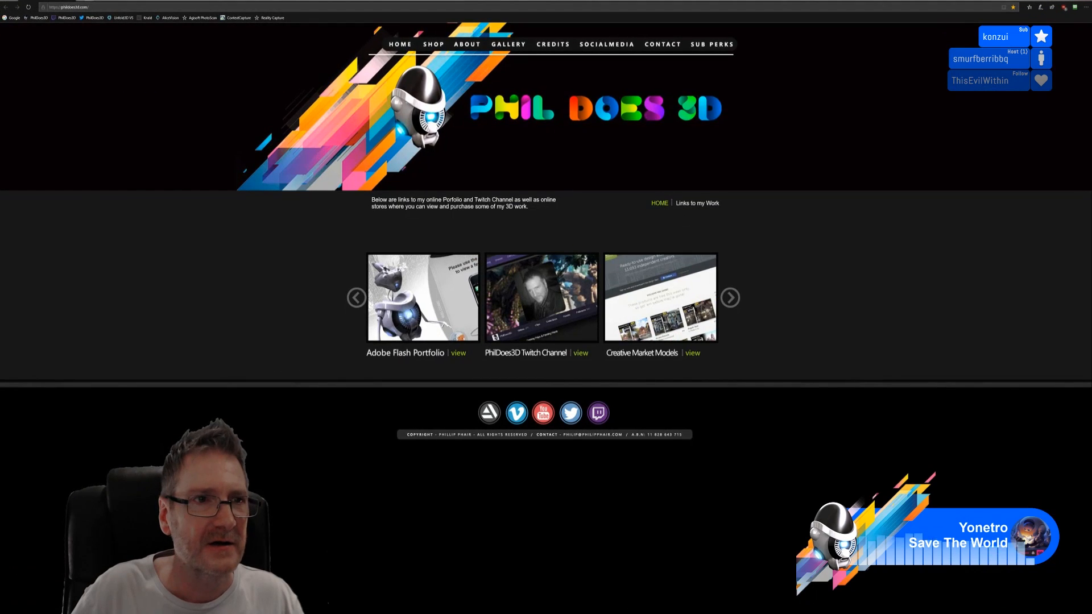
# Switch to the web browser and open the copied character image links, including GG_2.png and GG_4.png, in separate tabs.
pyautogui.hotkey('ctrl', 'l')
pyautogui.hotkey('ctrl', 'v')
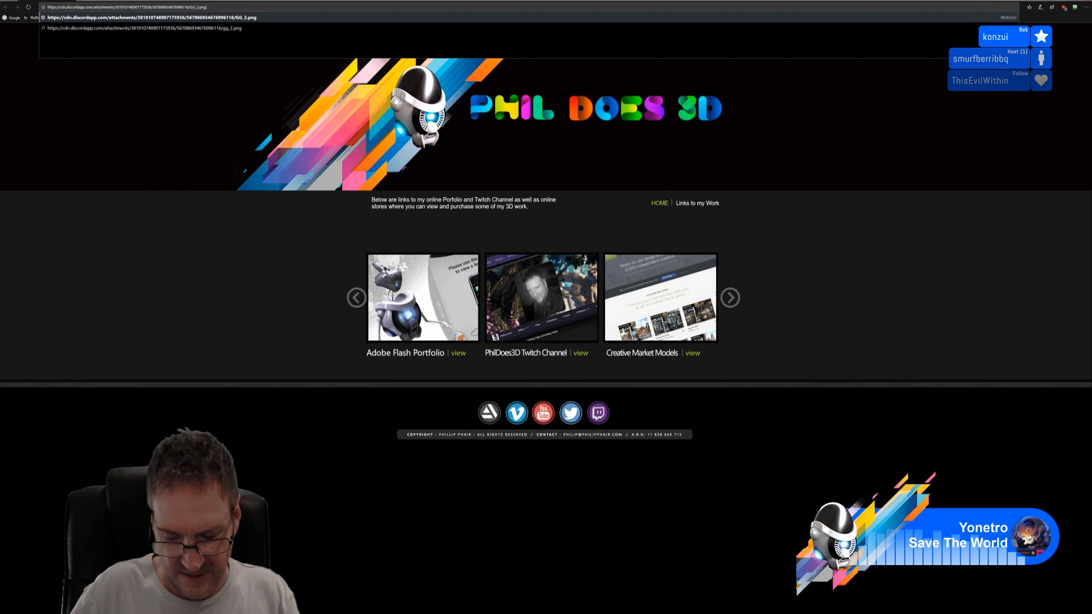
pyautogui.press('Return')
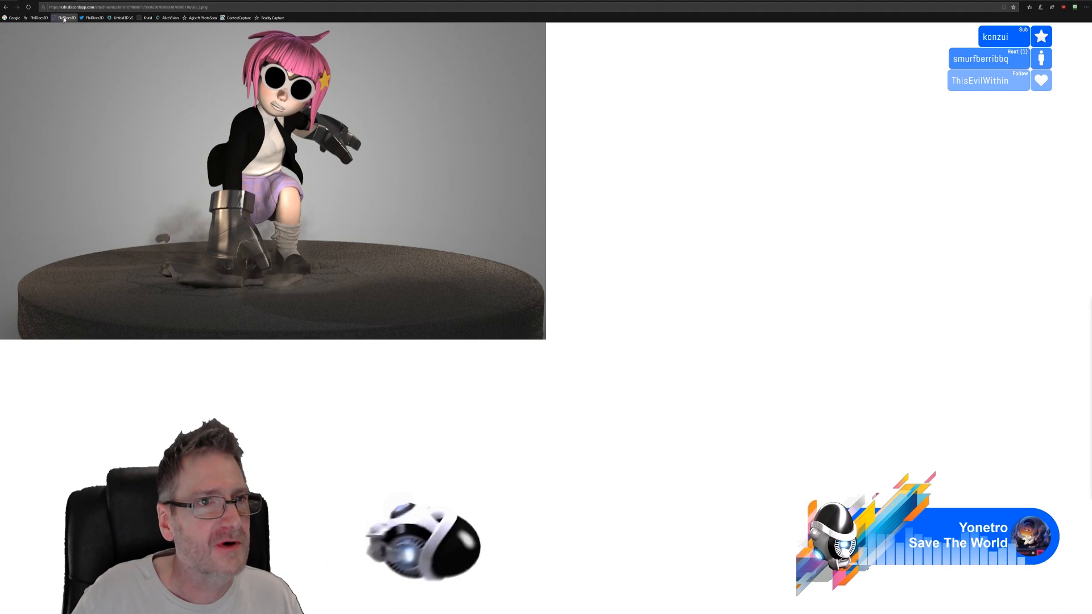
pyautogui.click(82, 1)
pyautogui.hotkey('ctrl', 'v')
pyautogui.press('Return')
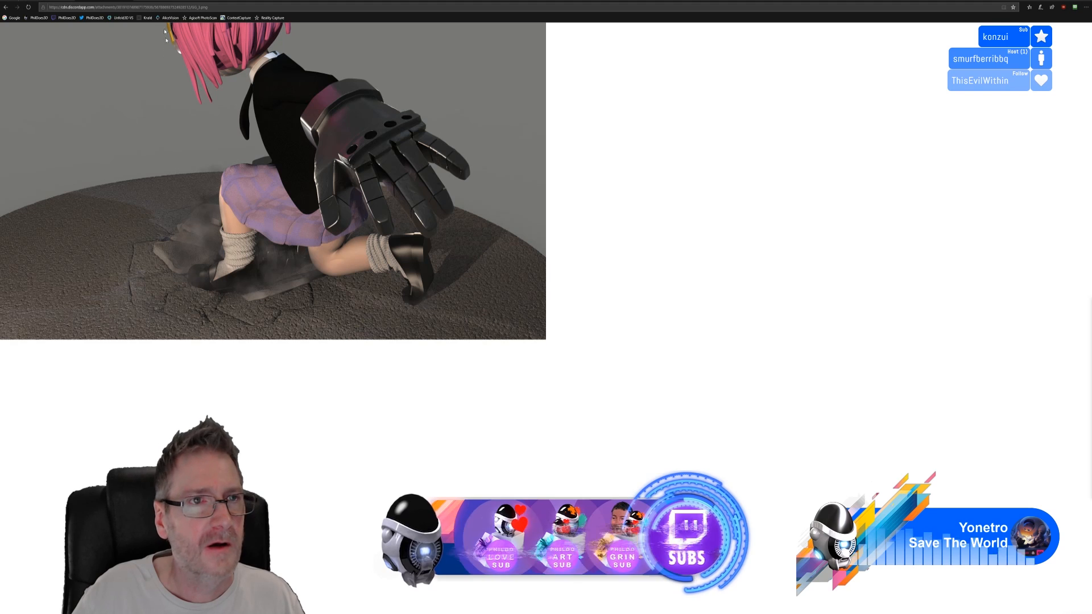
pyautogui.click(144, 3)
pyautogui.hotkey('ctrl', 'v')
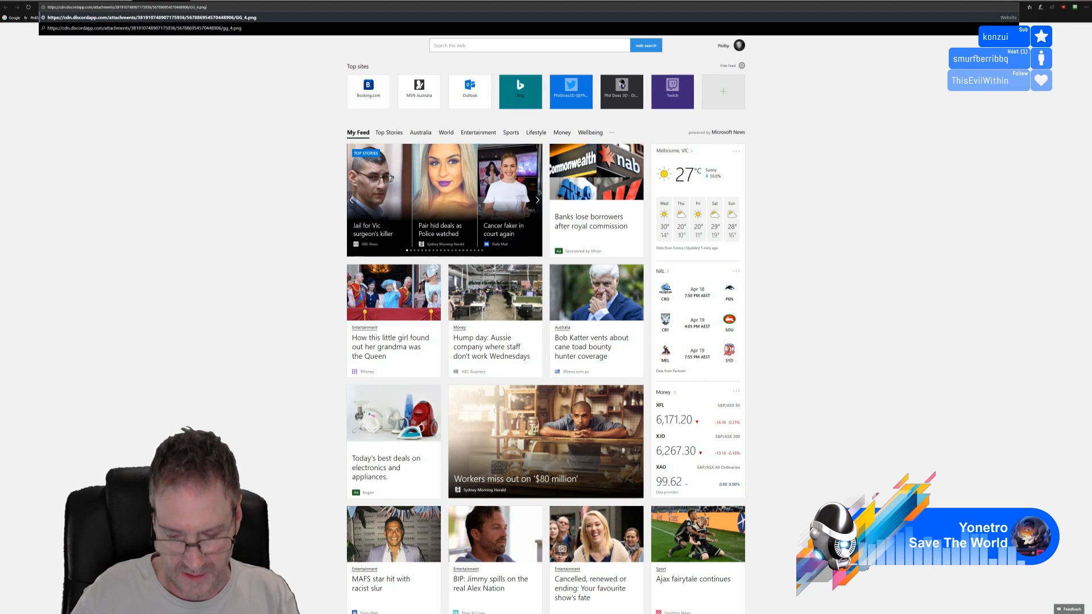
pyautogui.press('Return')
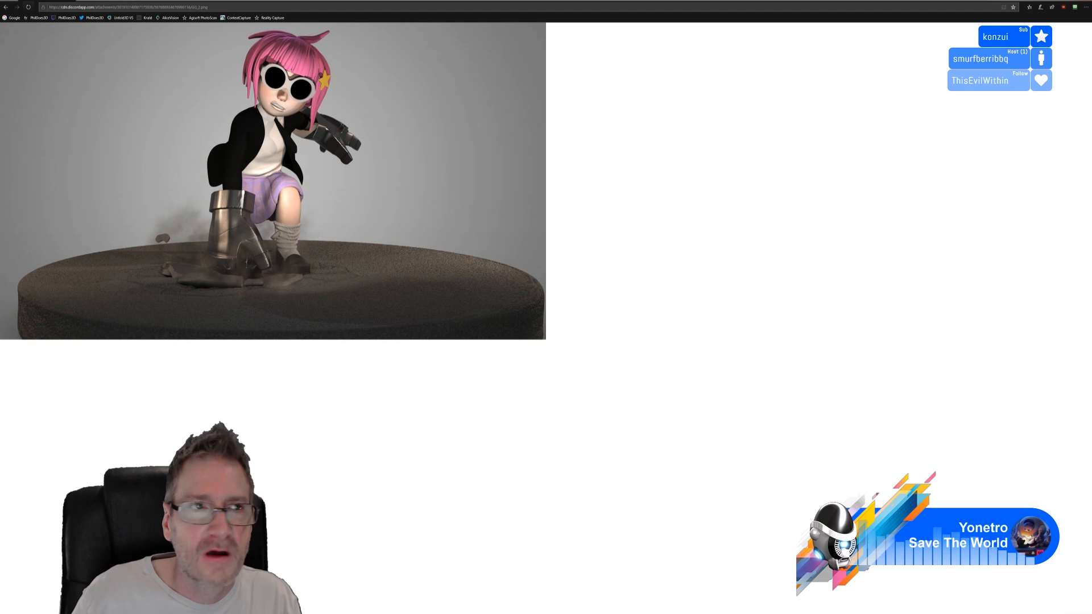
# Examine the rear and front renders of the pink-haired character at an enlarged size.
pyautogui.click(110, 1)
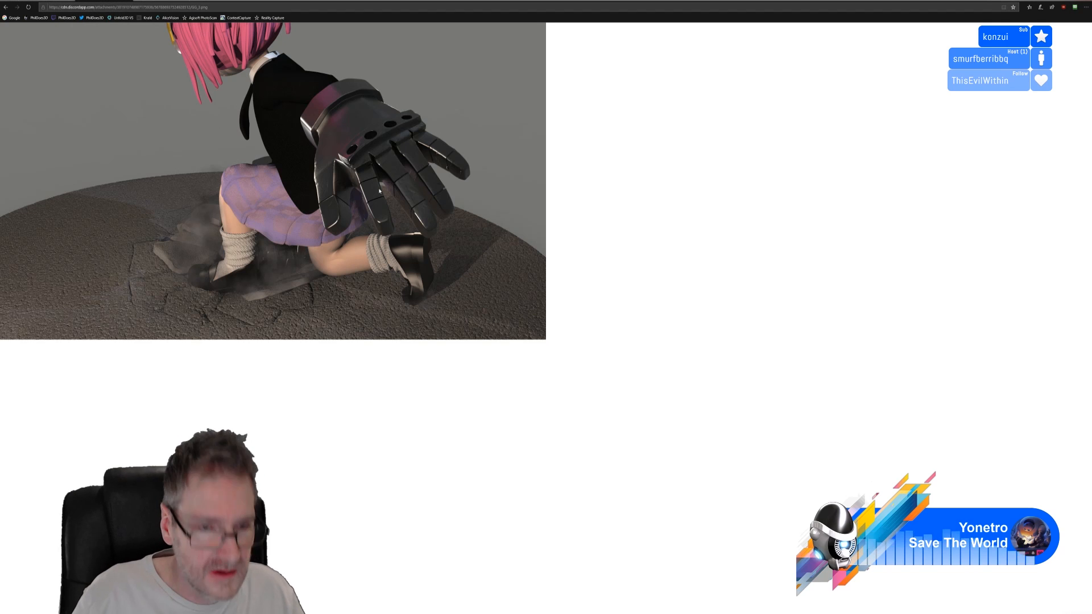
pyautogui.keyDown('ctrl'); pyautogui.scroll(6, 379, 191); pyautogui.keyUp('ctrl')
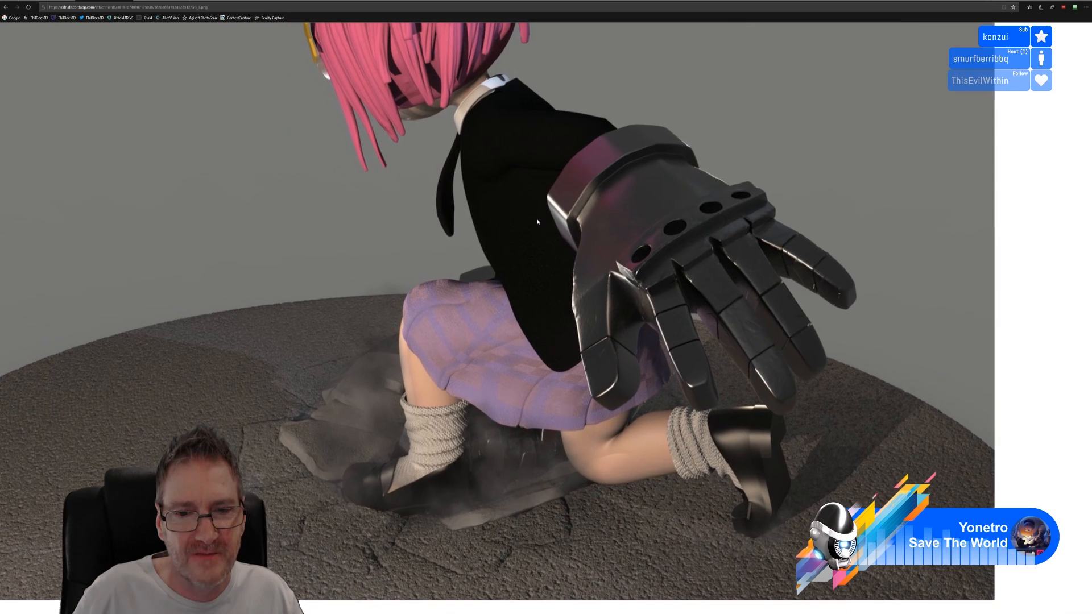
pyautogui.click(53, 1)
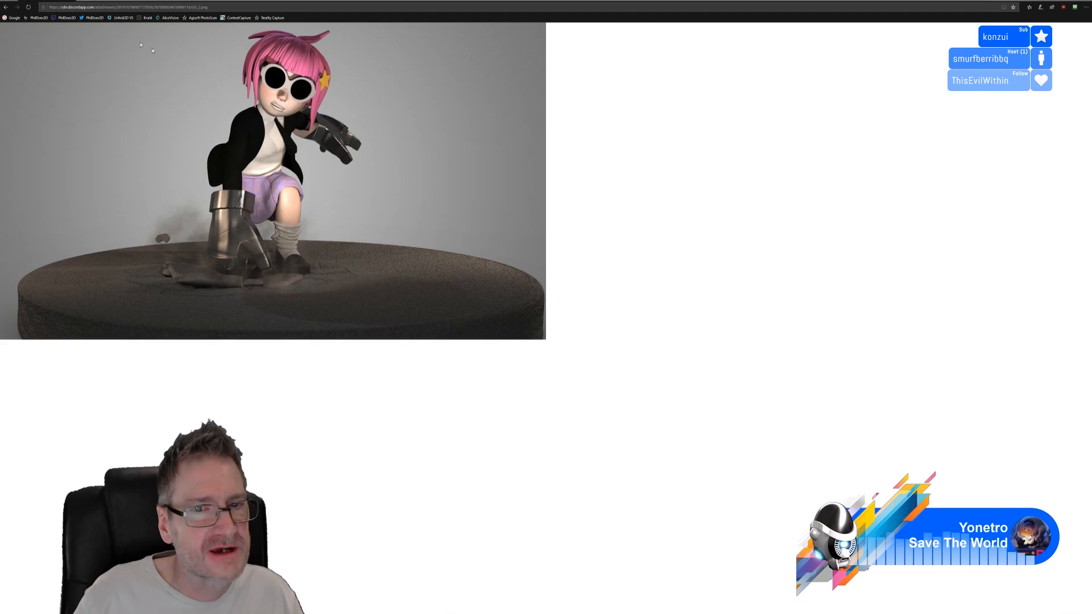
pyautogui.keyDown('ctrl'); pyautogui.scroll(5, 455, 206); pyautogui.keyUp('ctrl')
pyautogui.keyDown('ctrl'); pyautogui.scroll(1, 455, 206); pyautogui.keyUp('ctrl')
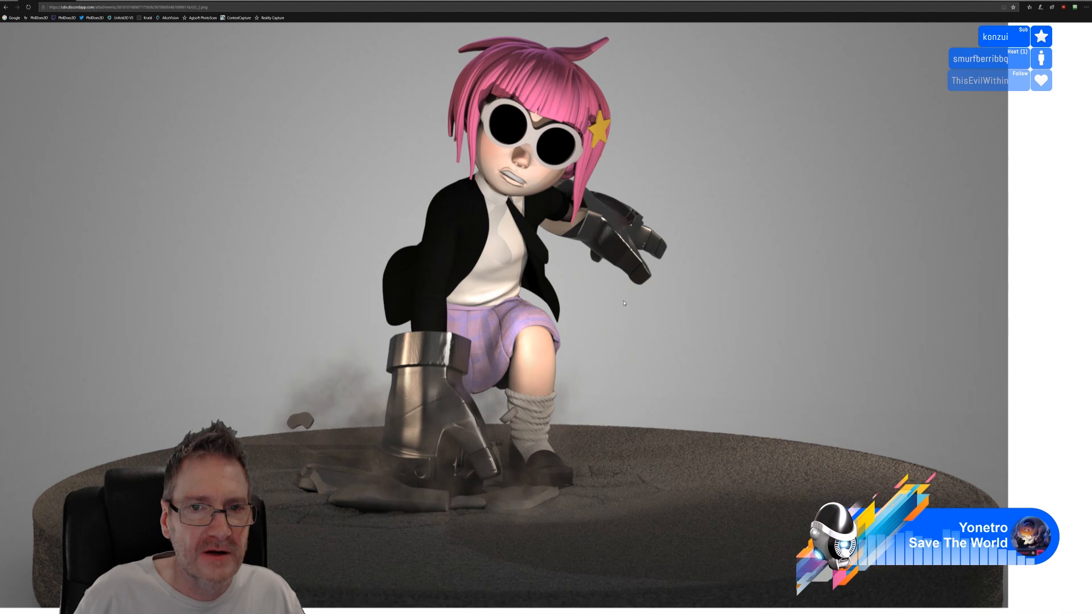
# Examine the enlarged wireframe image of the character, revisit the front render, and switch back to 3ds Max.
pyautogui.click(163, 2)
pyautogui.keyDown('ctrl'); pyautogui.scroll(4, 324, 178); pyautogui.keyUp('ctrl')
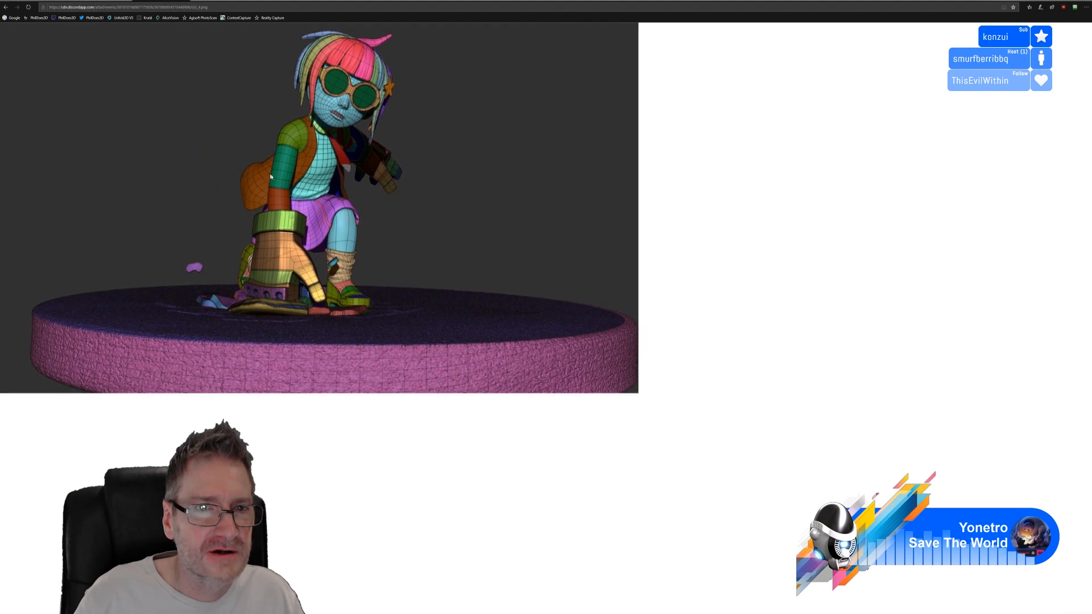
pyautogui.keyDown('ctrl'); pyautogui.scroll(2, 421, 214); pyautogui.keyUp('ctrl')
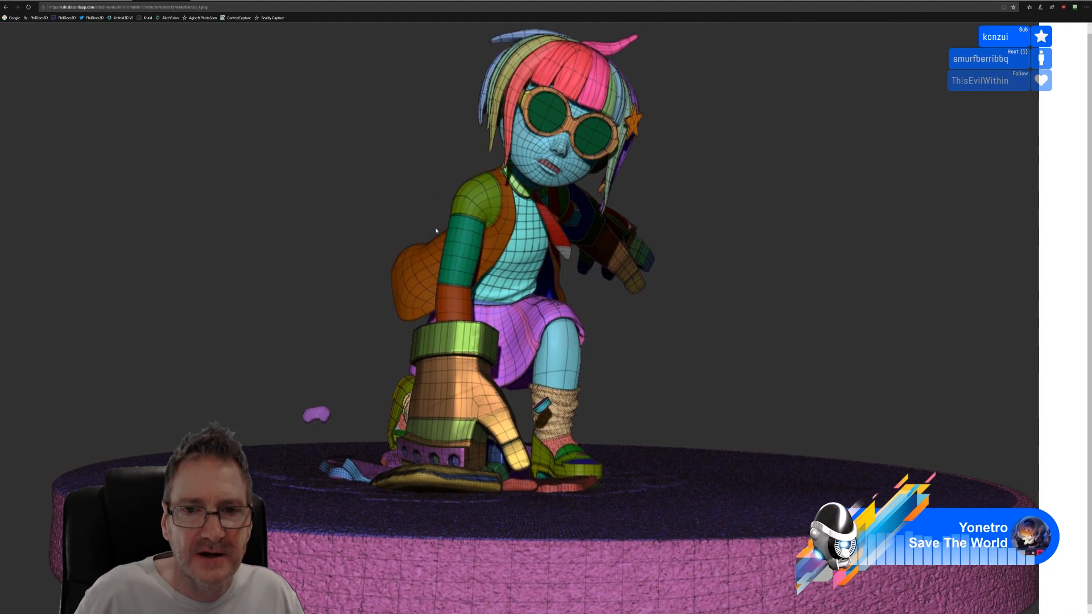
pyautogui.keyDown('ctrl'); pyautogui.scroll(1, 454, 251); pyautogui.keyUp('ctrl')
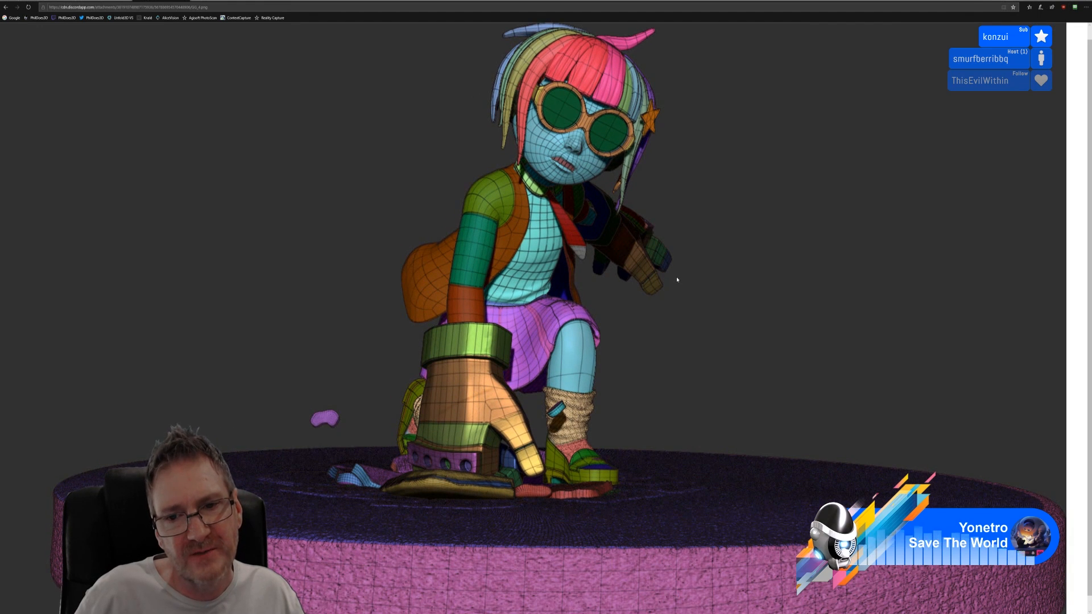
pyautogui.click(47, 2)
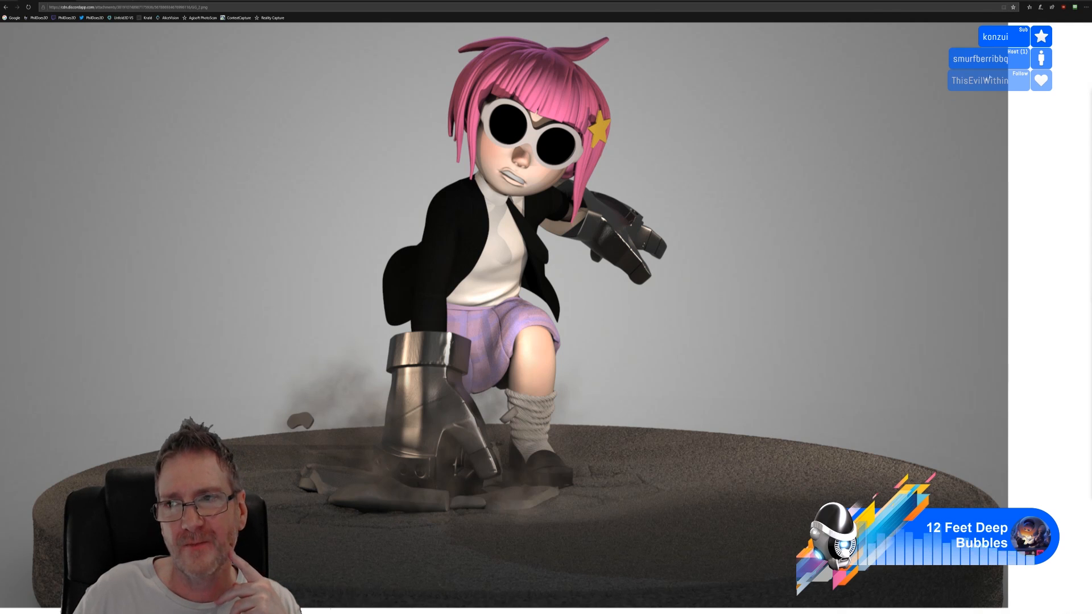
pyautogui.click(1086, 2)
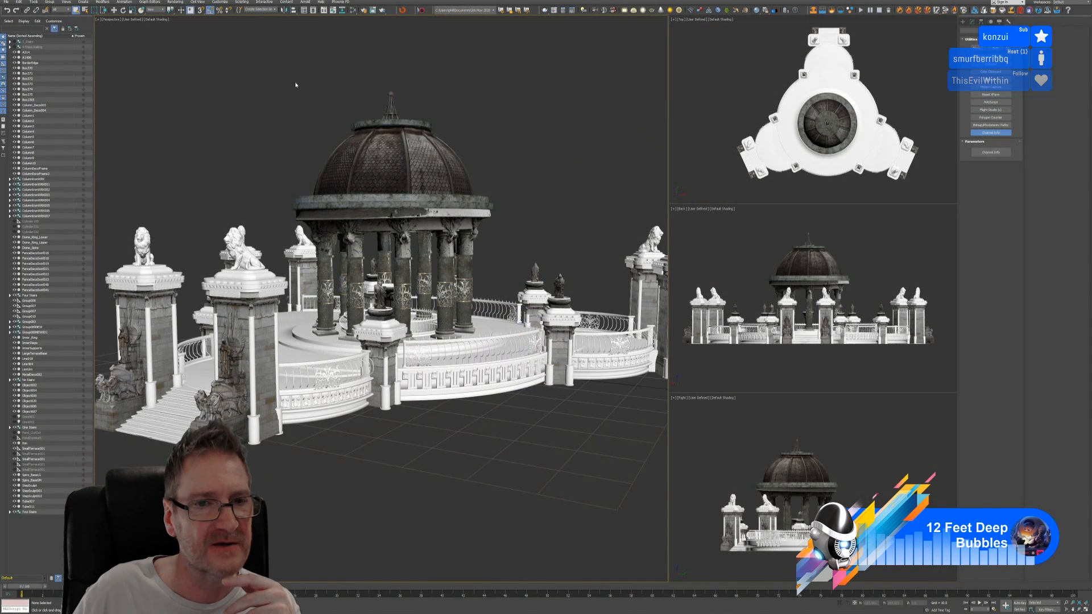